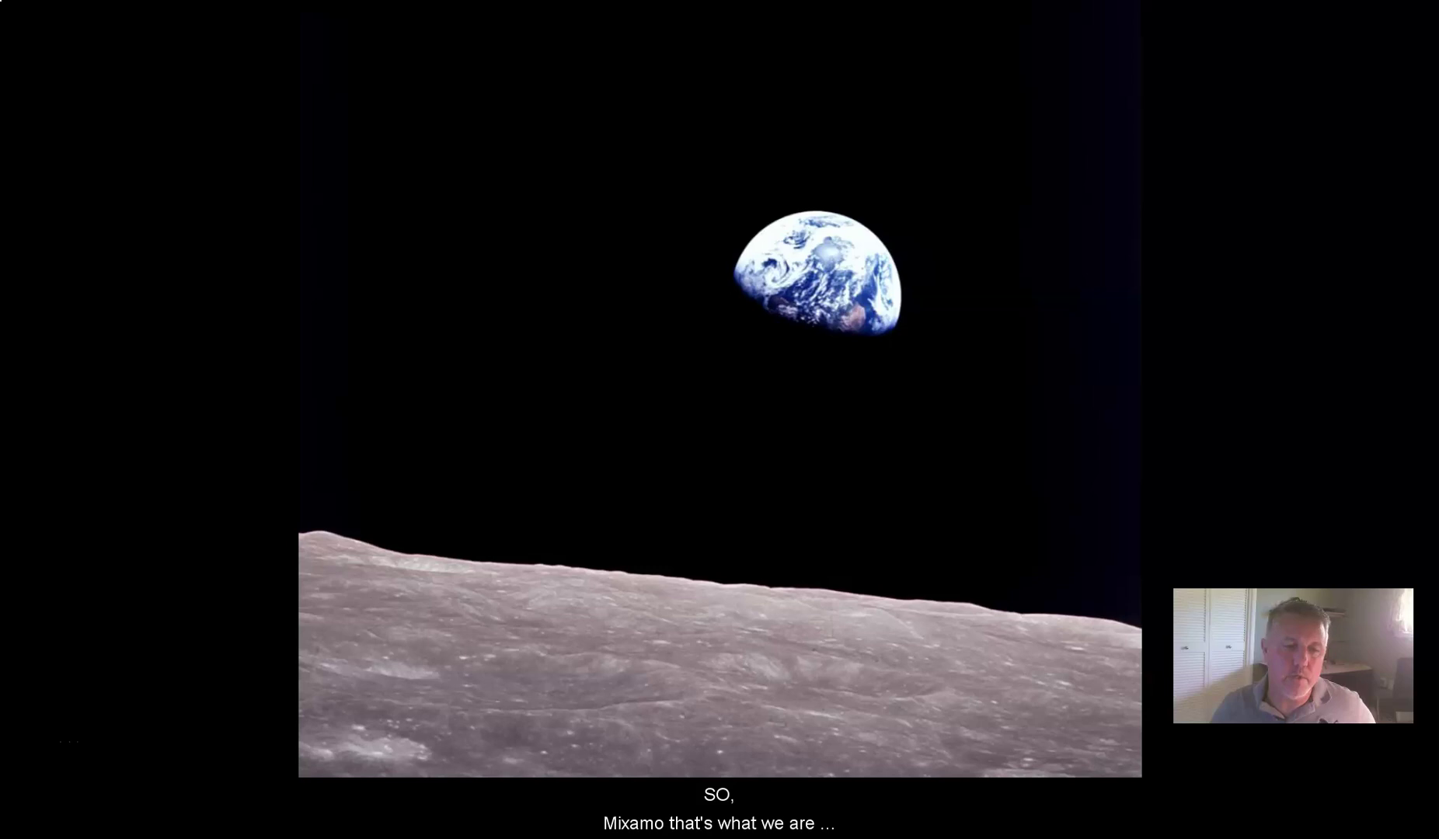
Leave the full-screen Earthrise photo to reveal Firefox on the Mixamo Characters page.
{"action": "key", "text": "alt+Tab"}
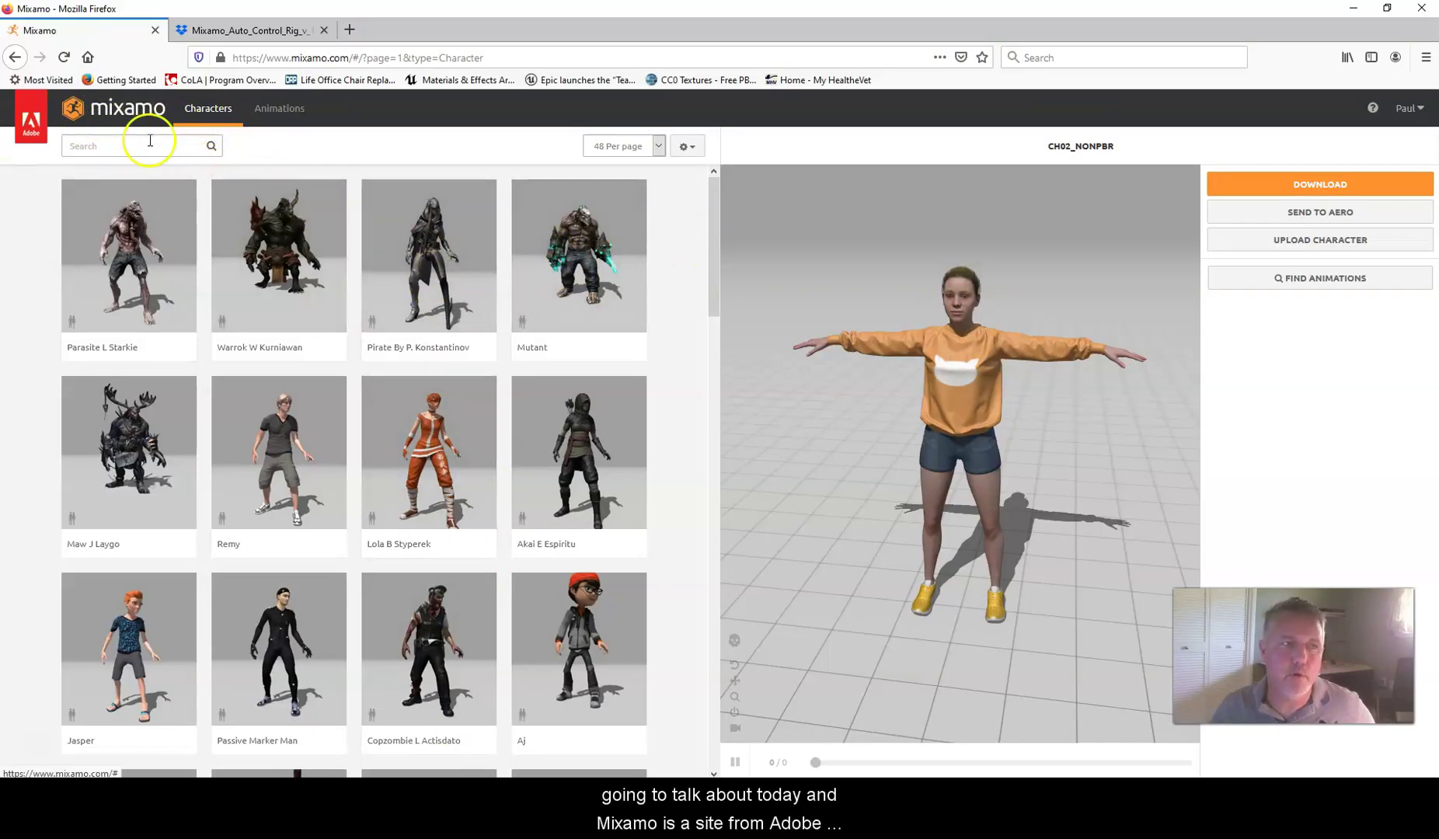
{"action": "scroll", "coordinate": [529, 269], "scroll_direction": "down", "scroll_amount": 5}
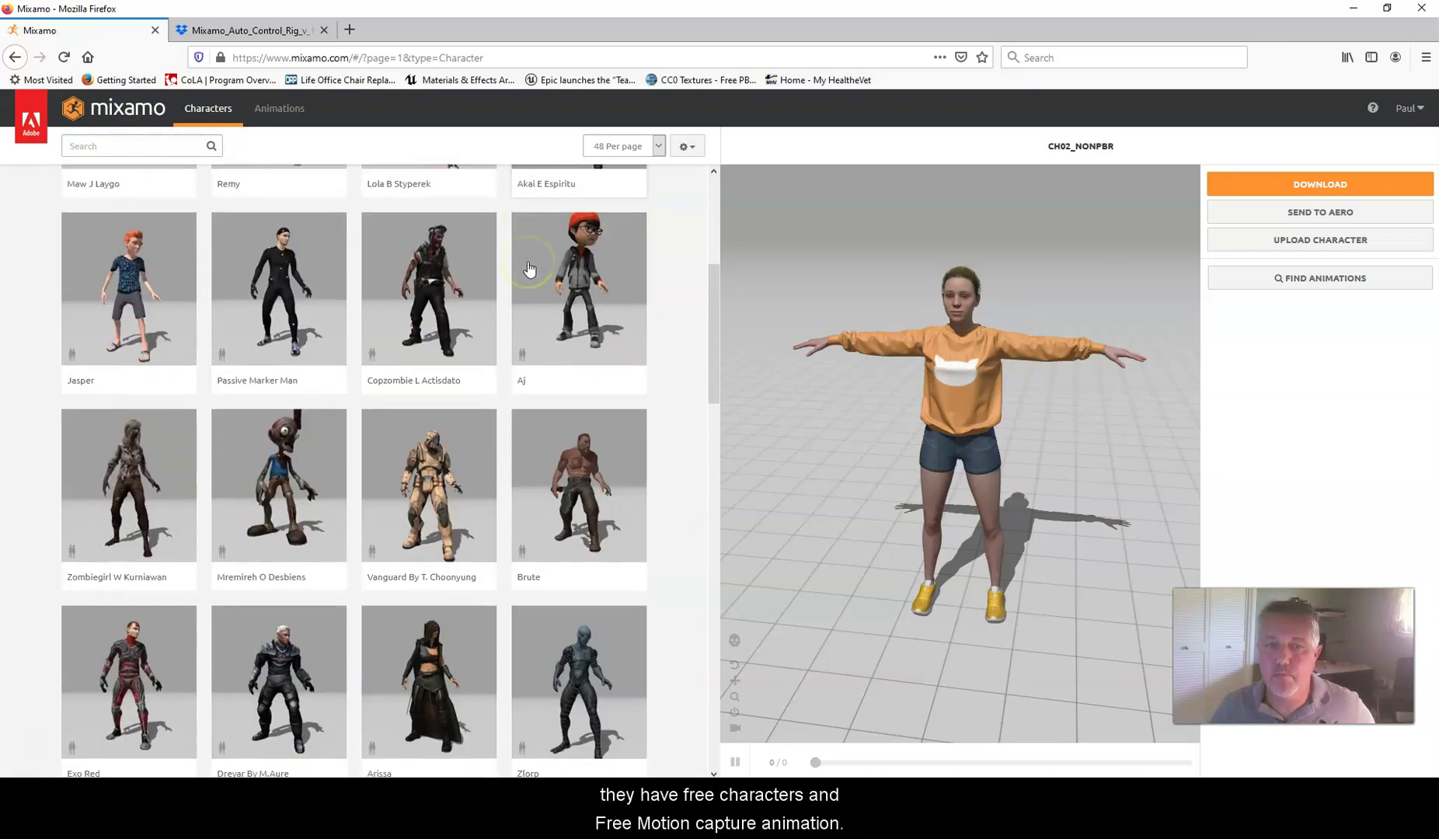
{"action": "left_click", "coordinate": [268, 107]}
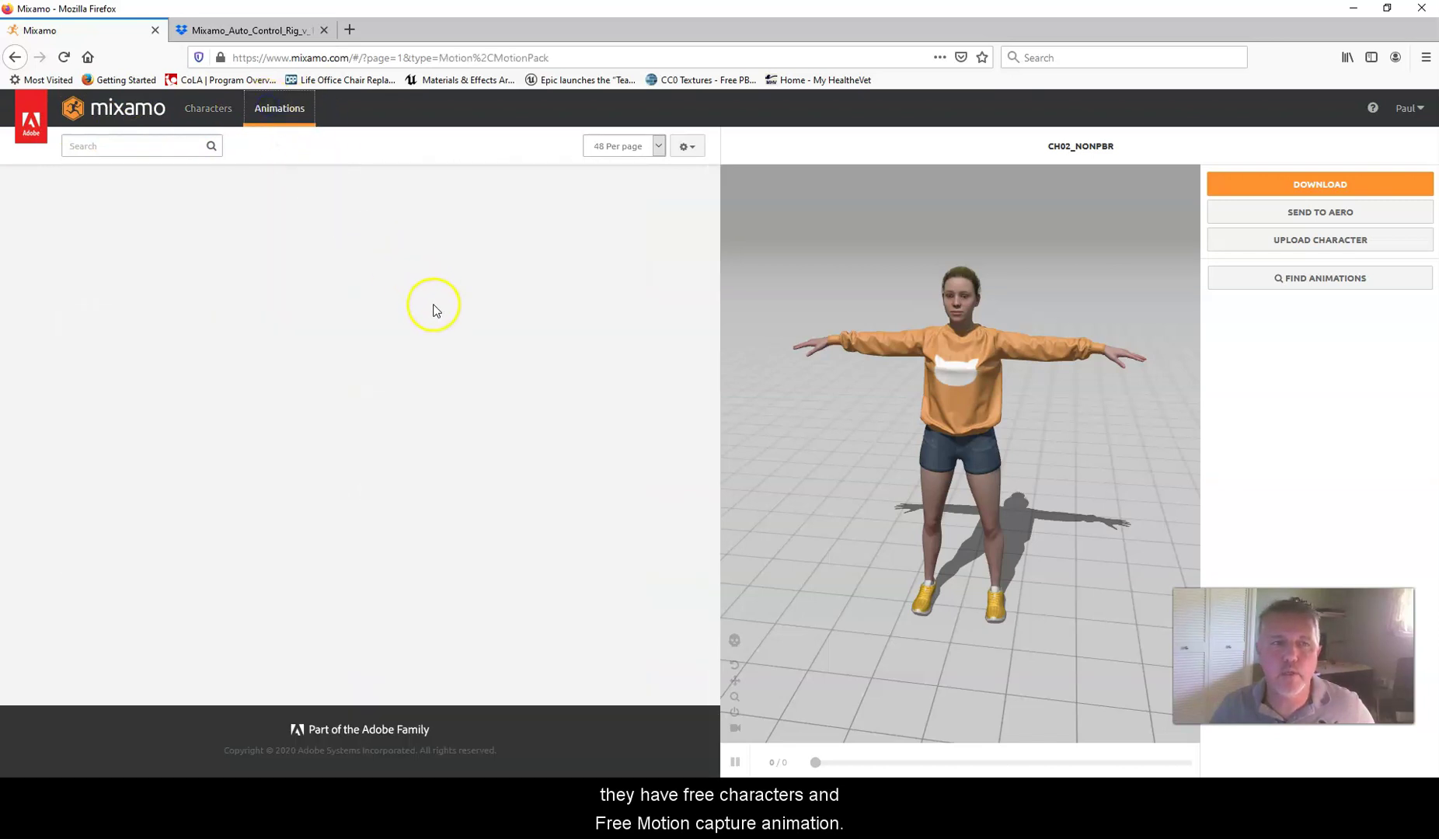
{"action": "scroll", "coordinate": [529, 299], "scroll_direction": "down", "scroll_amount": 2}
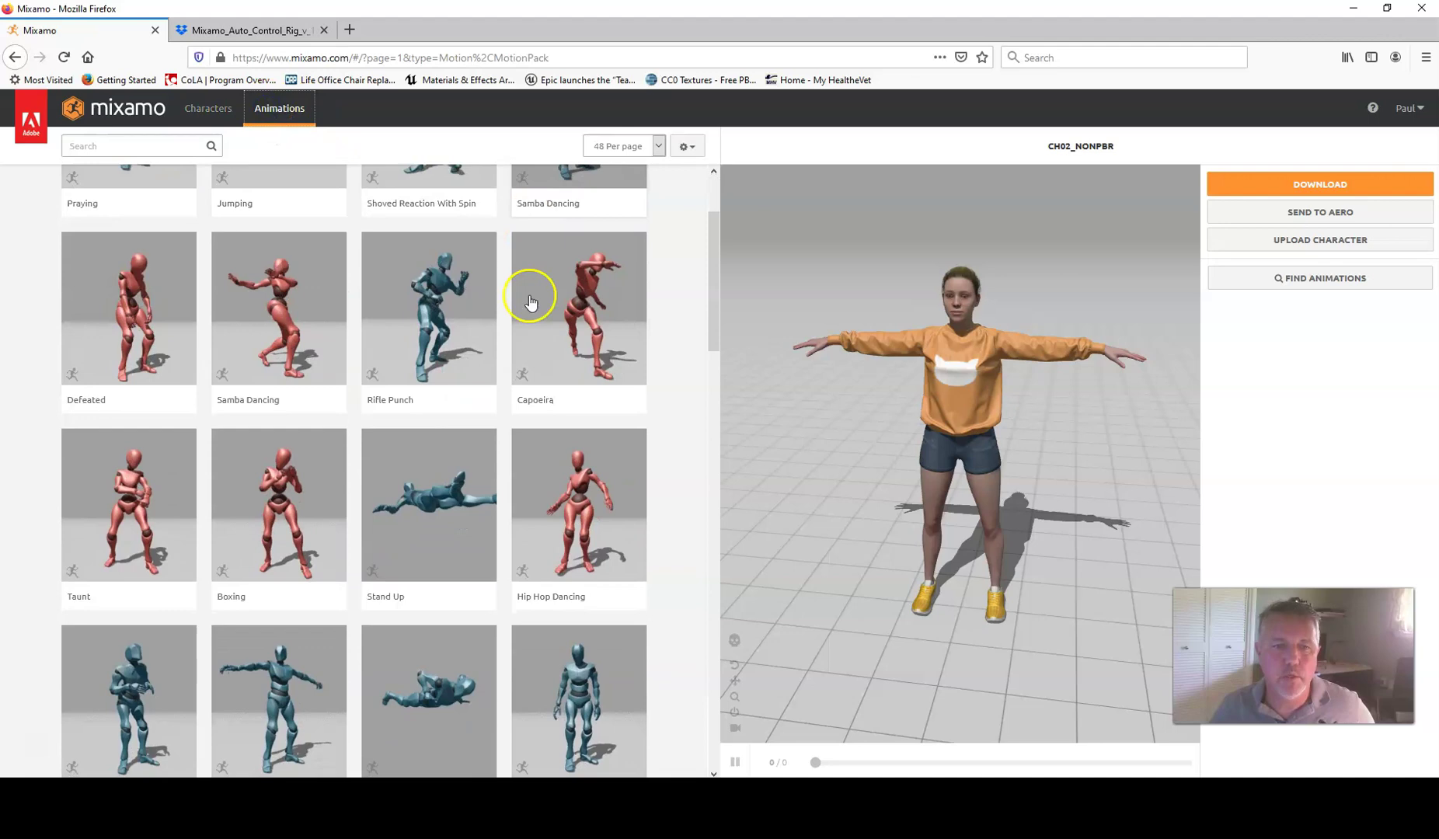
{"action": "scroll", "coordinate": [530, 302], "scroll_direction": "down", "scroll_amount": 10}
{"action": "scroll", "coordinate": [525, 307], "scroll_direction": "down", "scroll_amount": 3}
{"action": "scroll", "coordinate": [525, 309], "scroll_direction": "up", "scroll_amount": 8}
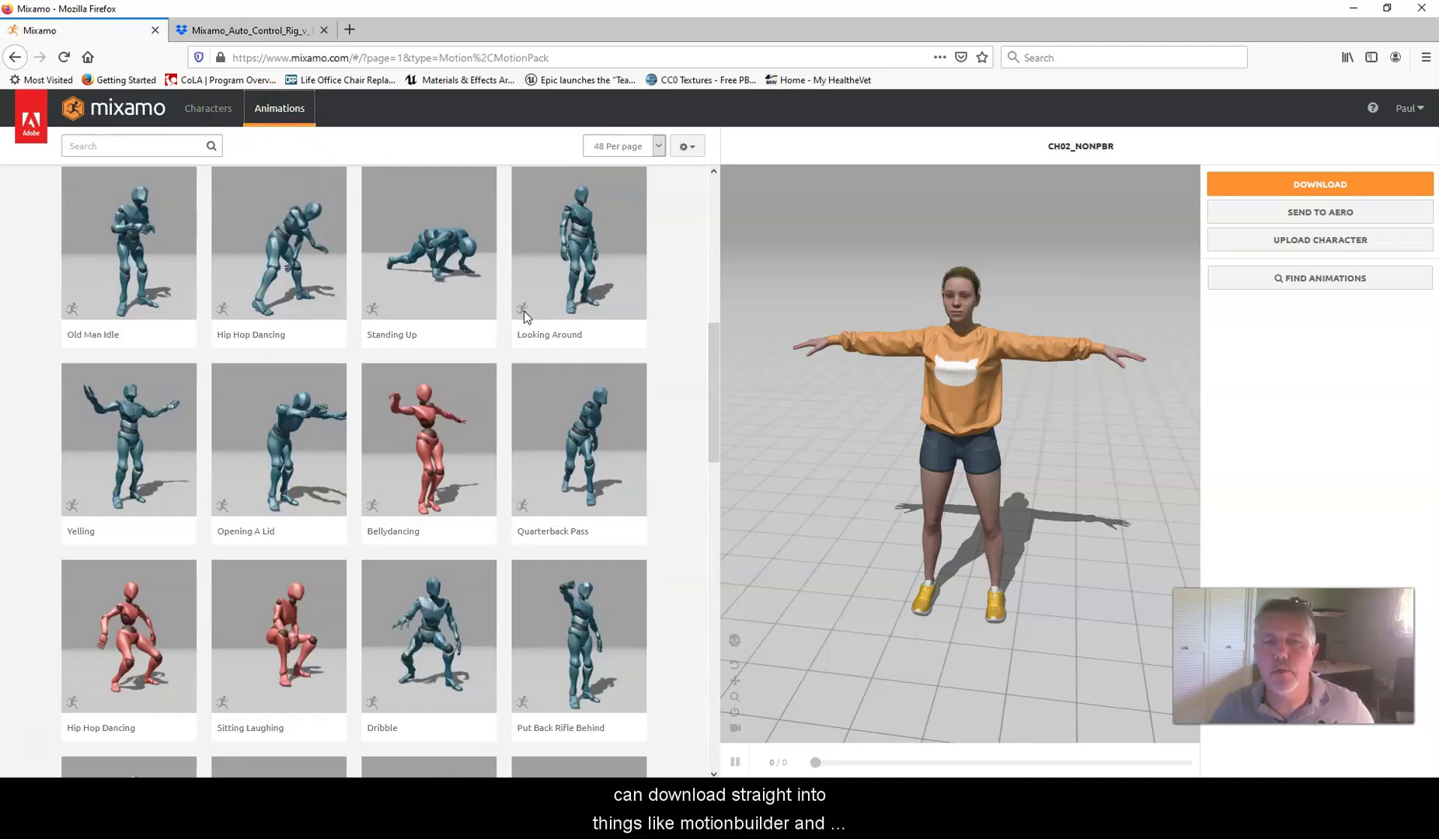
{"action": "scroll", "coordinate": [523, 310], "scroll_direction": "up", "scroll_amount": 7}
{"action": "left_click", "coordinate": [290, 189]}
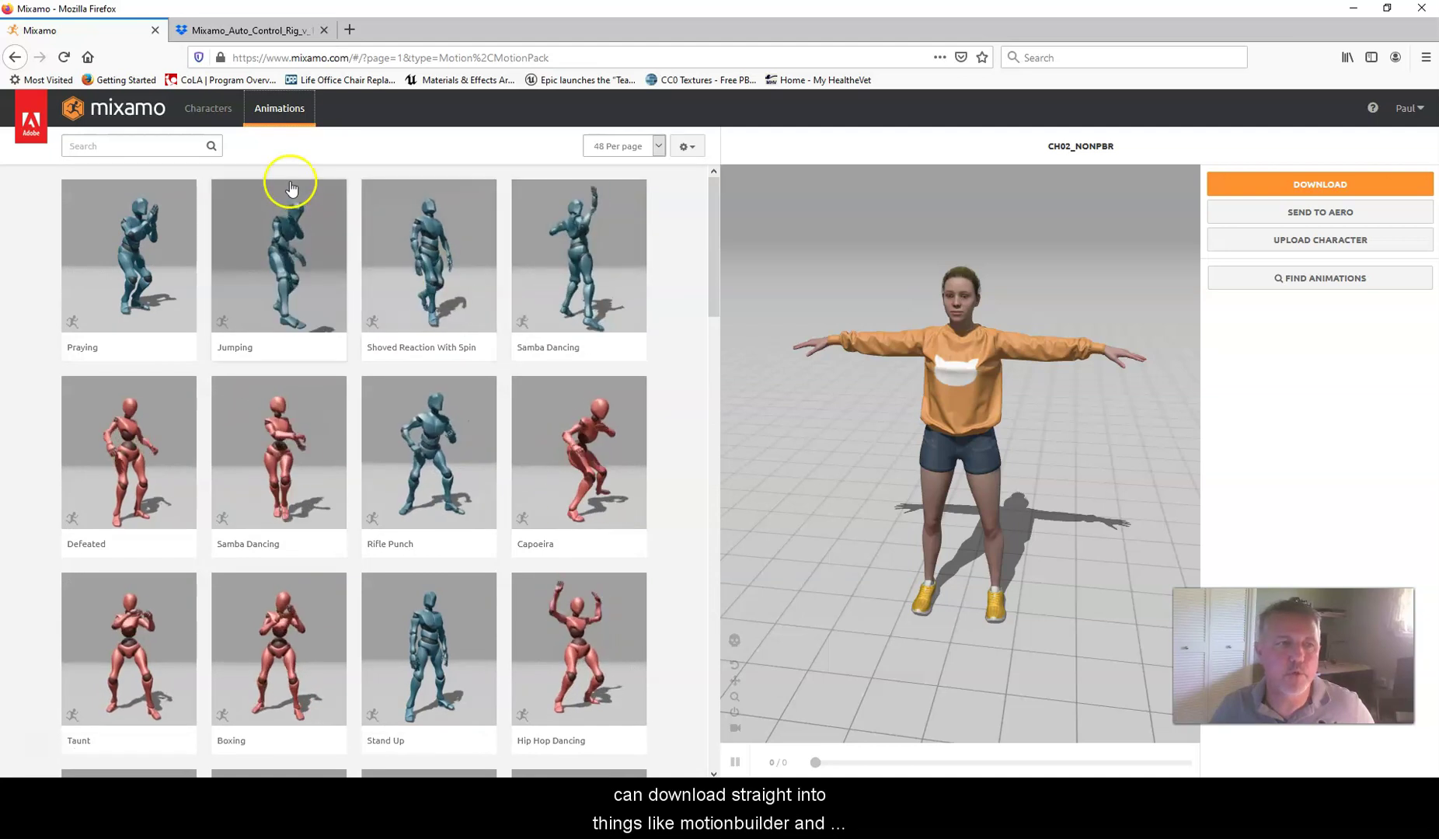
{"action": "left_click", "coordinate": [206, 113]}
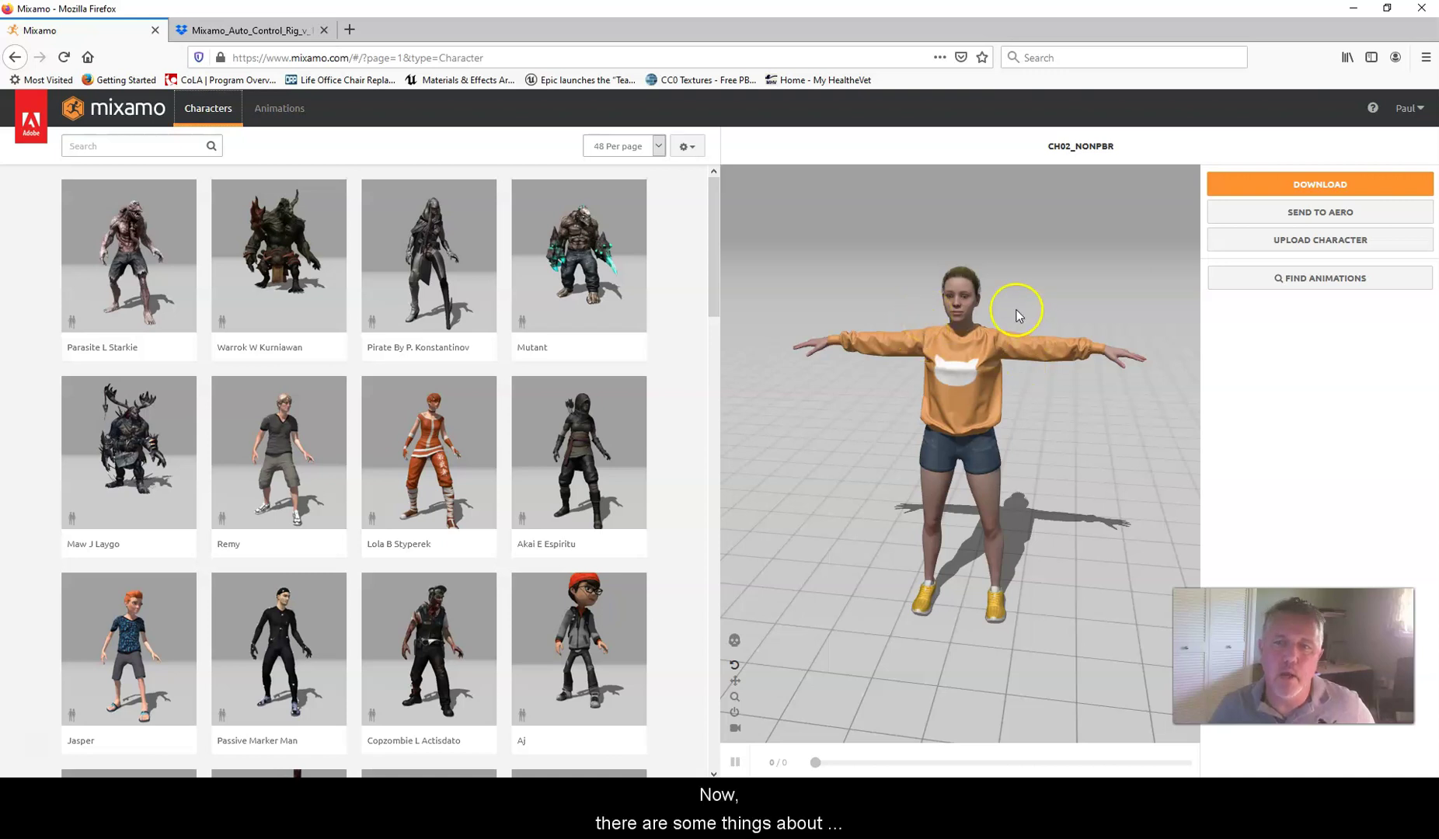
{"action": "left_click", "coordinate": [847, 462]}
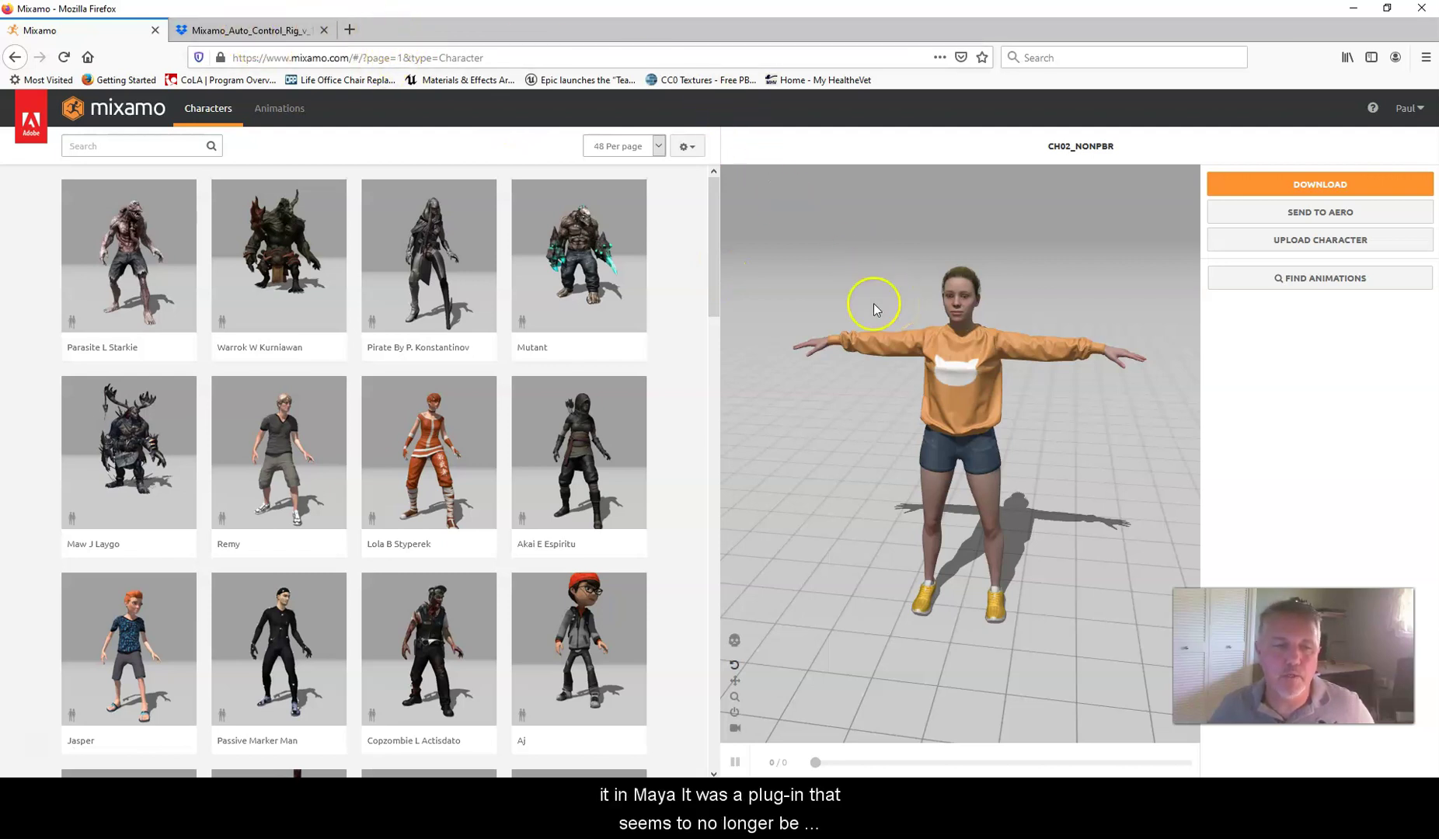
{"action": "scroll", "coordinate": [577, 315], "scroll_direction": "down", "scroll_amount": 3}
{"action": "scroll", "coordinate": [575, 315], "scroll_direction": "down", "scroll_amount": 12}
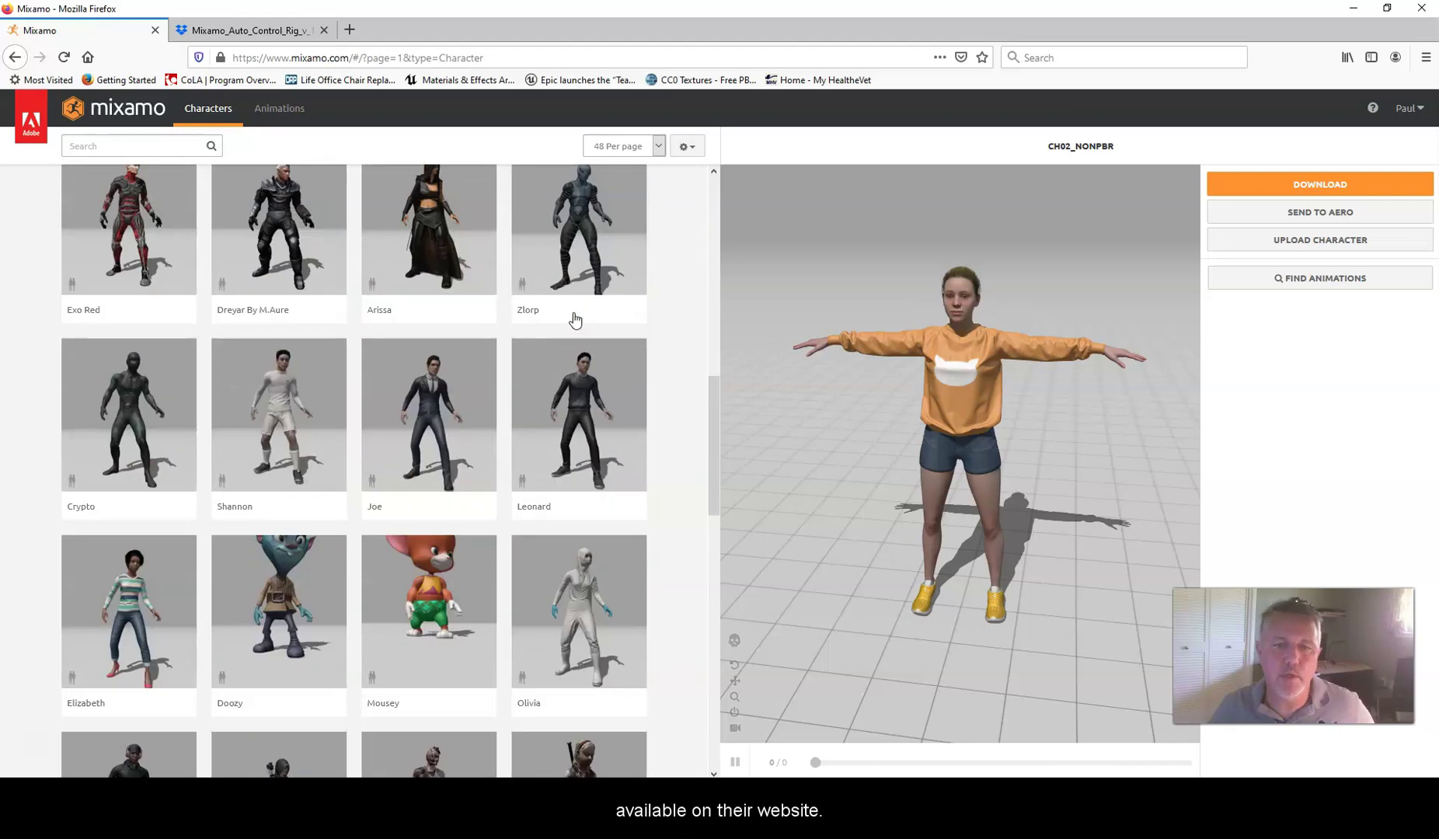
{"action": "scroll", "coordinate": [574, 311], "scroll_direction": "up", "scroll_amount": 12}
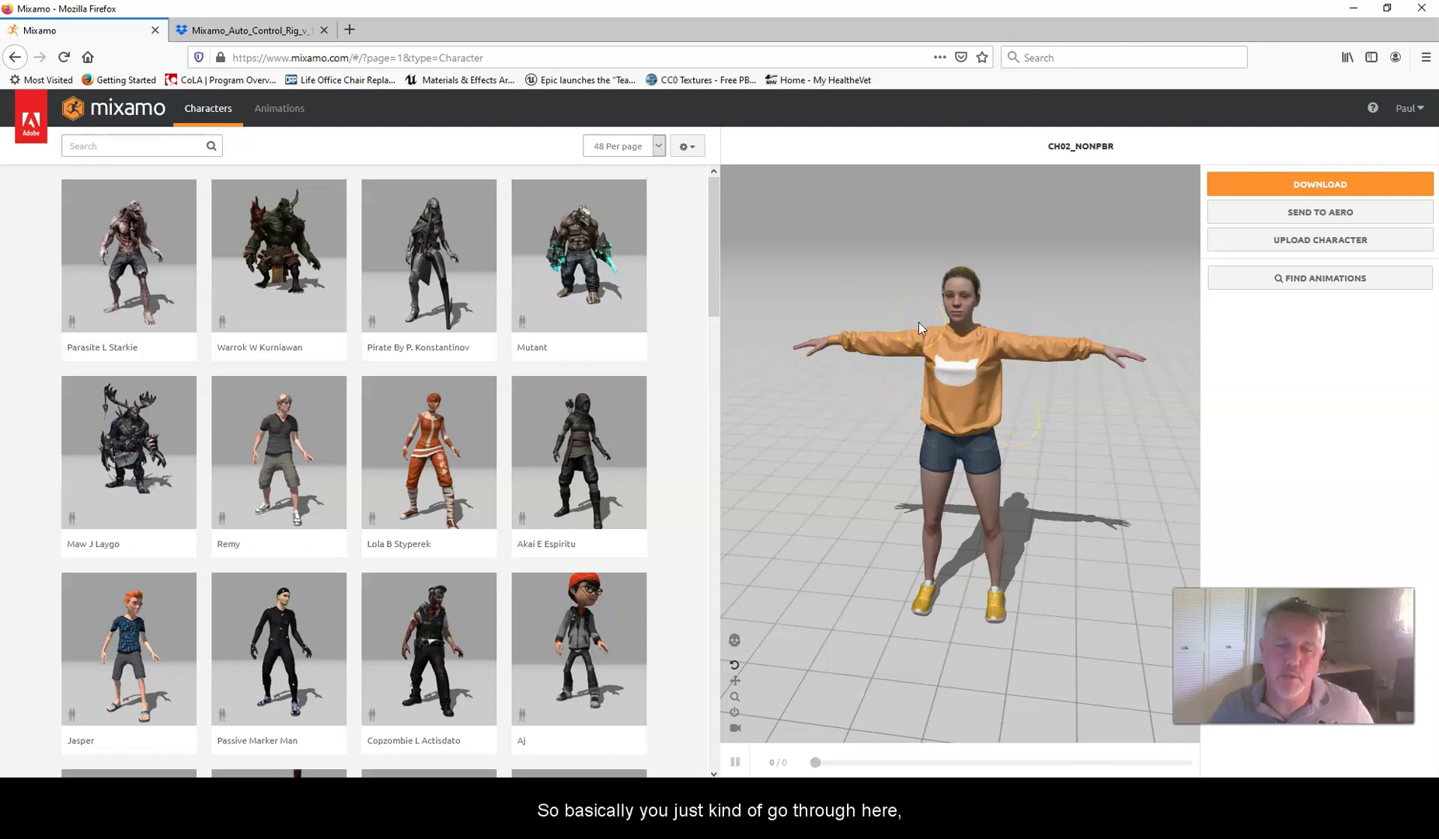
{"action": "scroll", "coordinate": [565, 319], "scroll_direction": "down", "scroll_amount": 9}
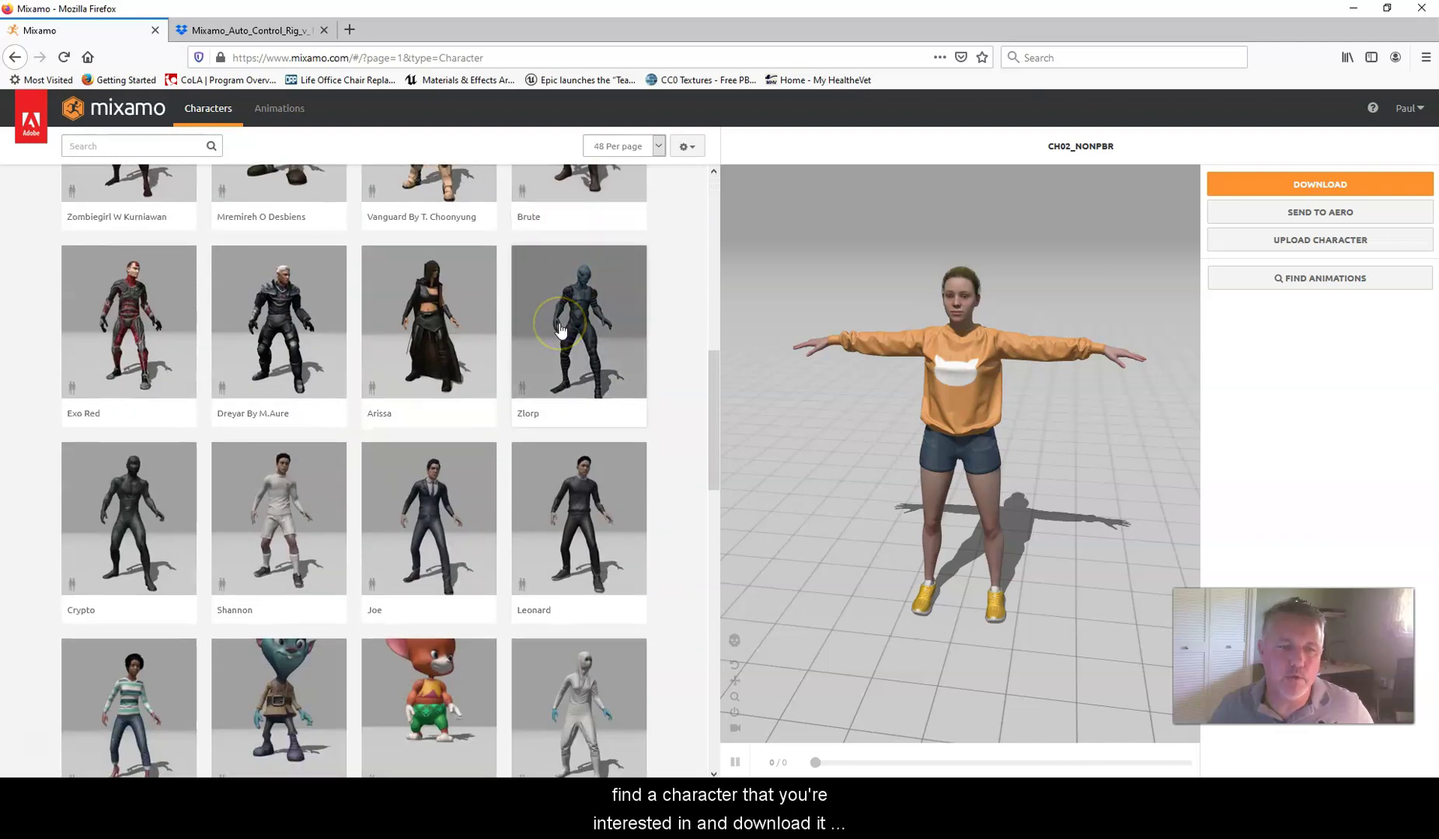
{"action": "scroll", "coordinate": [536, 400], "scroll_direction": "down", "scroll_amount": 2}
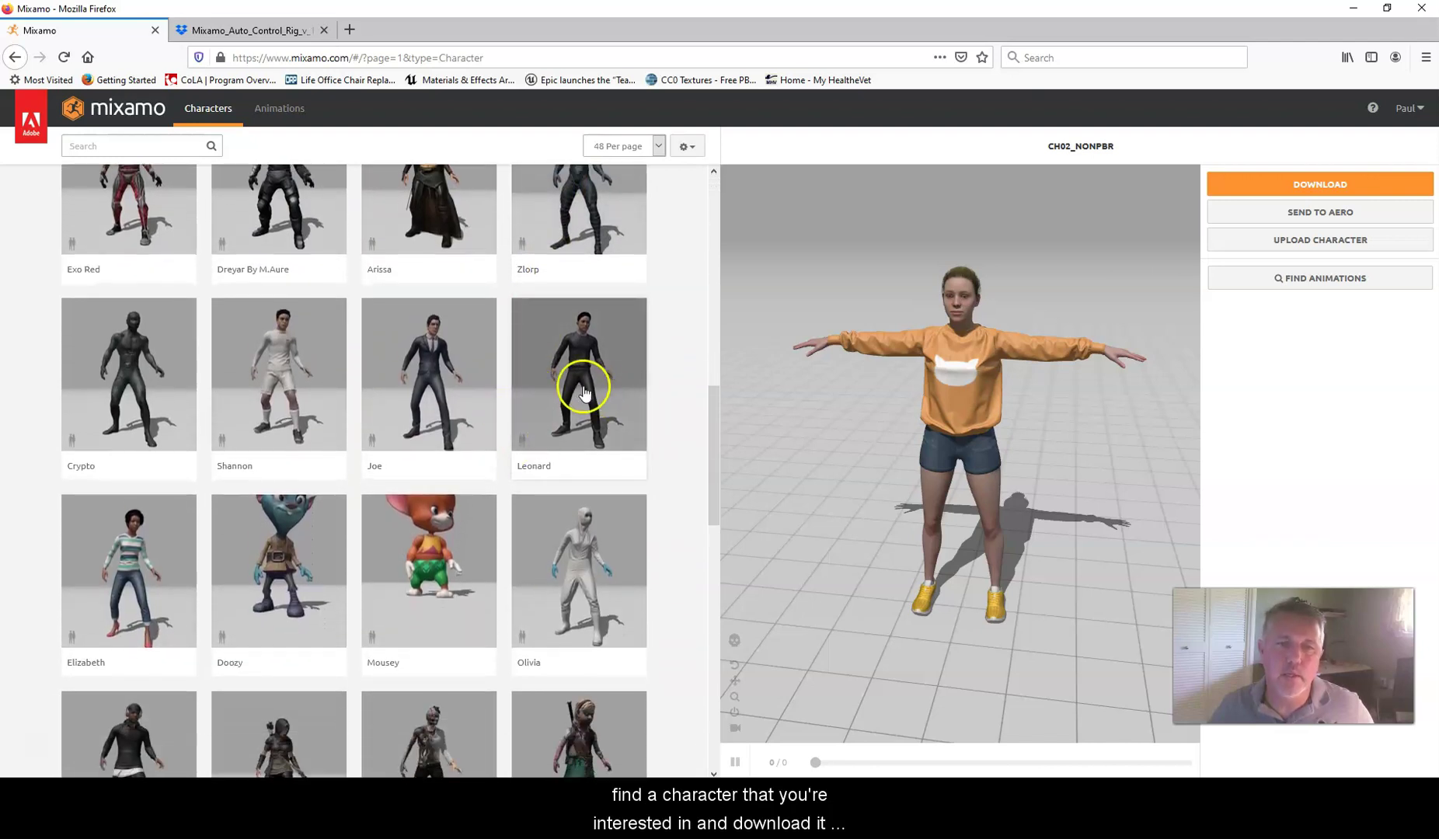
Load Leonard as the Mixamo character, dismiss the Upload Character window, and view him from the side.
{"action": "left_click", "coordinate": [582, 390]}
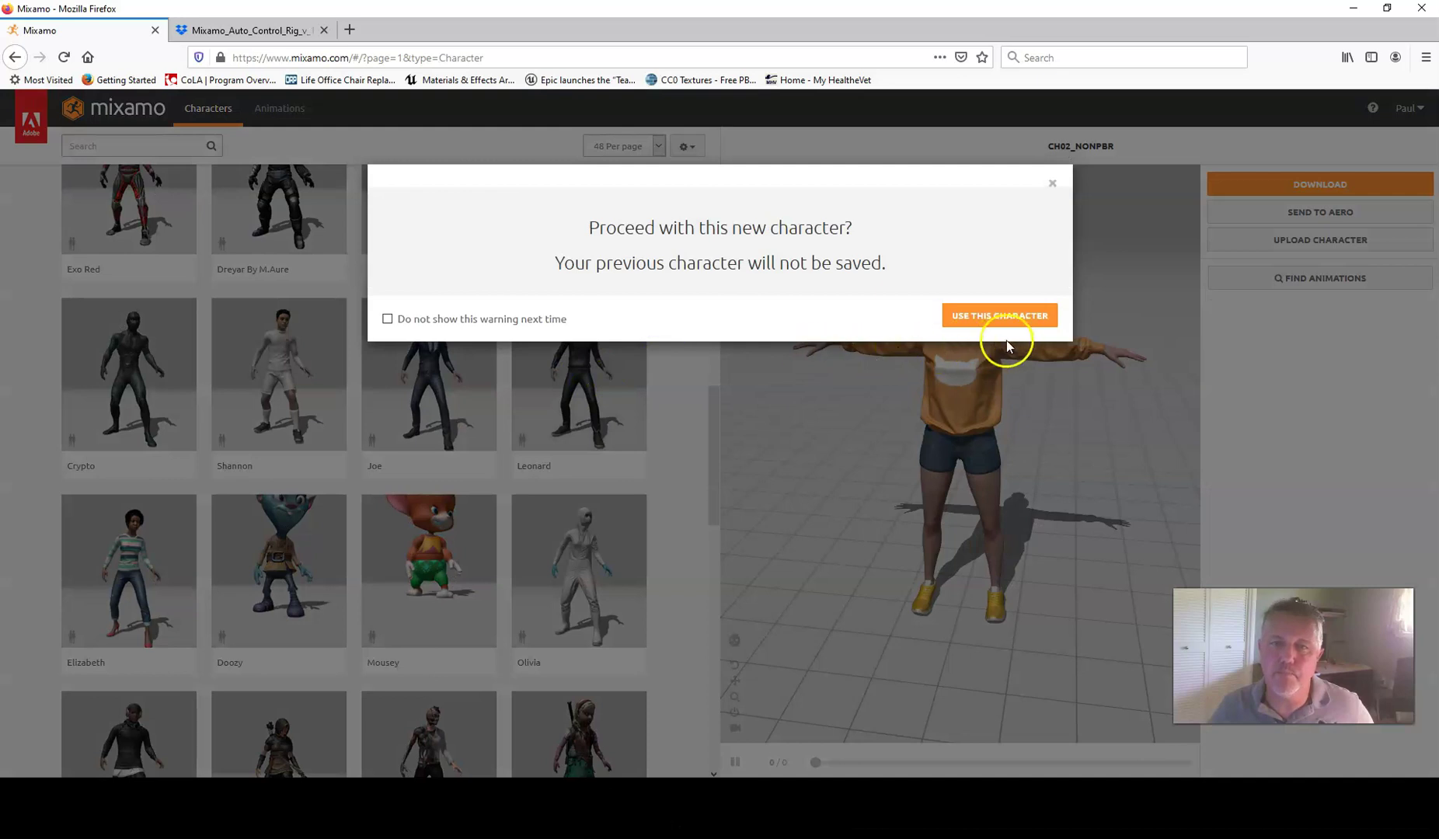
{"action": "left_click", "coordinate": [1010, 317]}
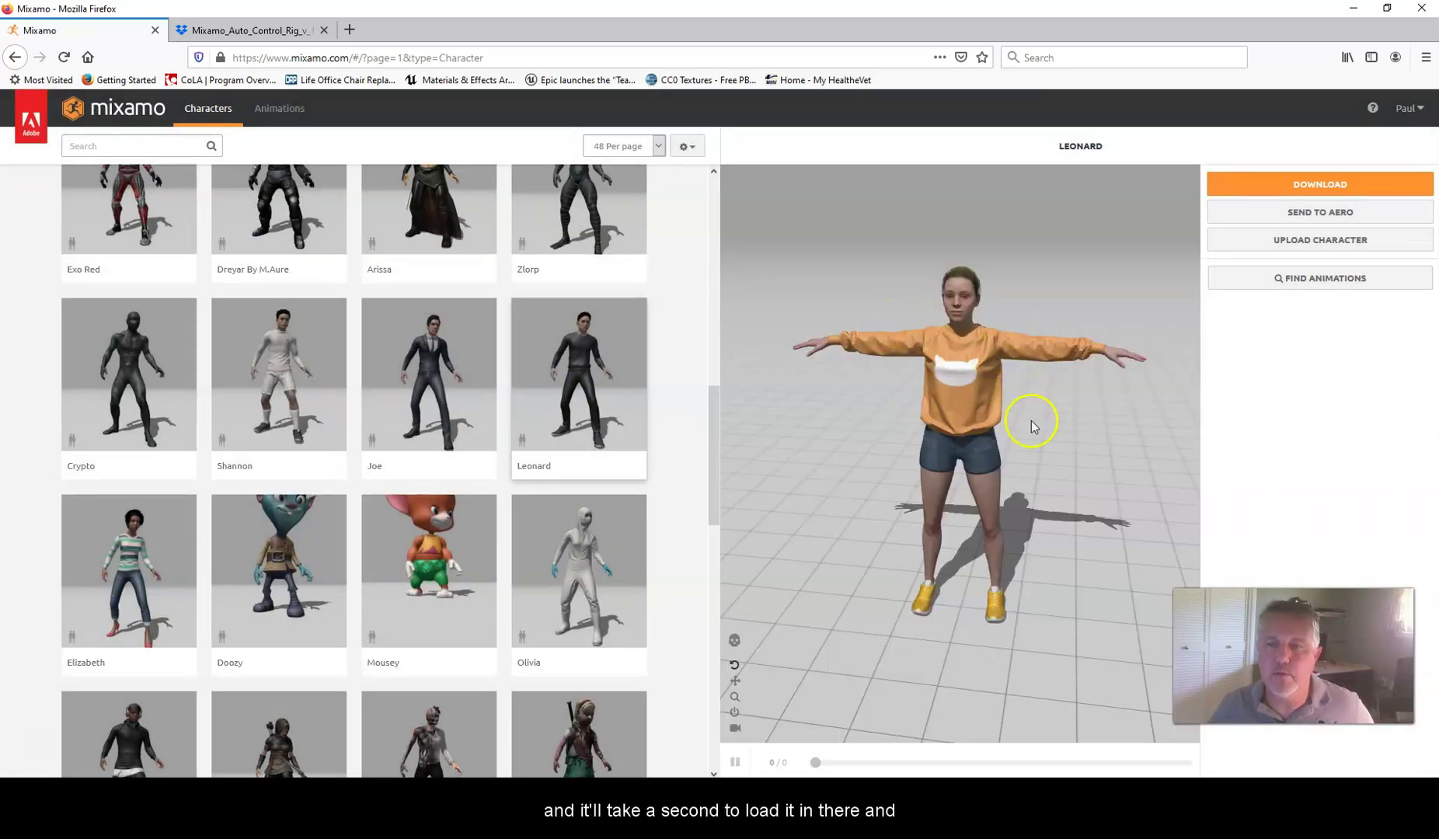
{"action": "left_click", "coordinate": [1321, 242]}
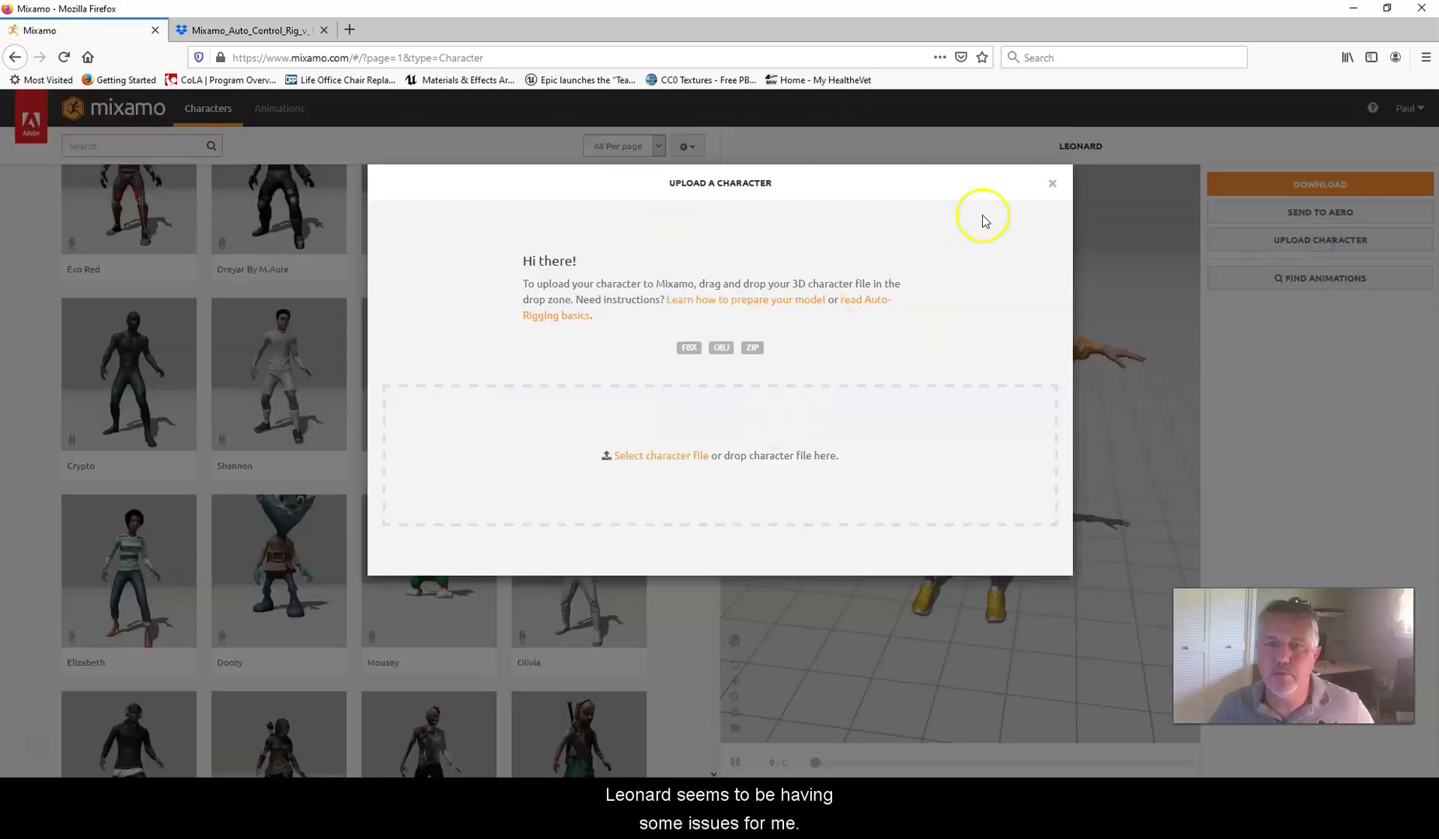
{"action": "left_click", "coordinate": [1051, 185]}
{"action": "left_click_drag", "start_coordinate": [995, 392], "coordinate": [840, 419]}
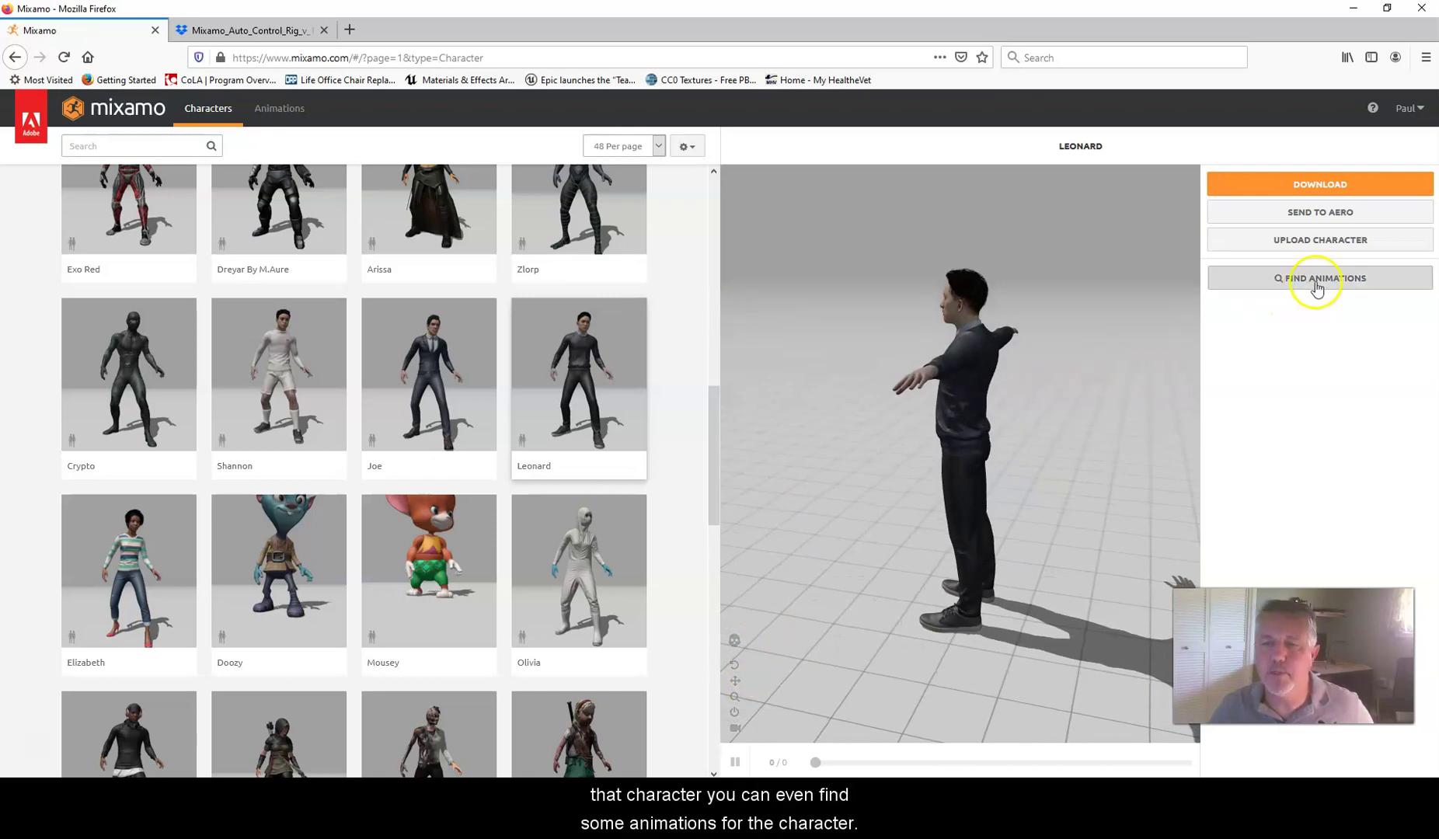
Preview the Capoeira animation on Leonard, then remove it and turn the view back to him.
{"action": "left_click", "coordinate": [1285, 280]}
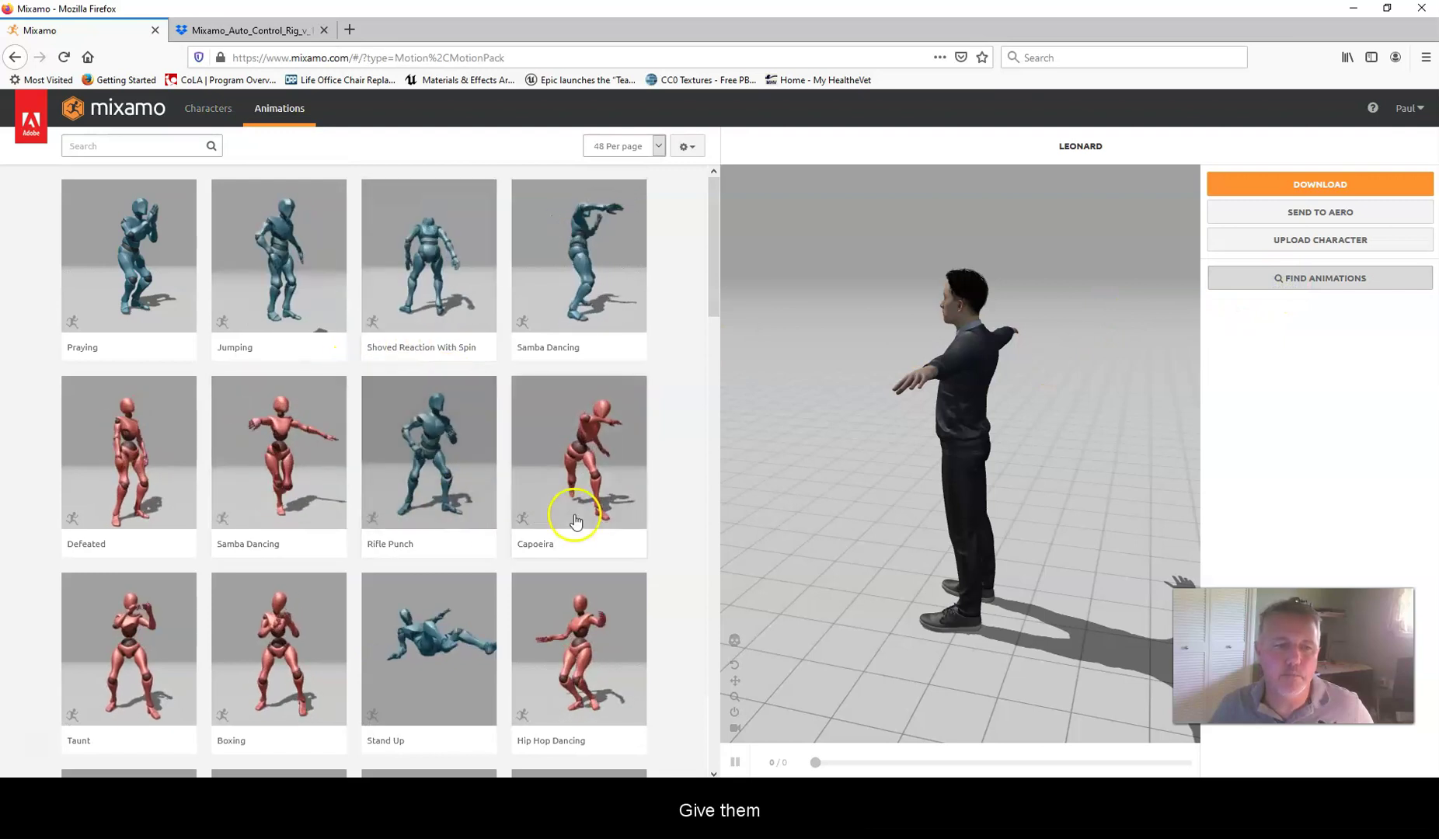
{"action": "left_click", "coordinate": [569, 459]}
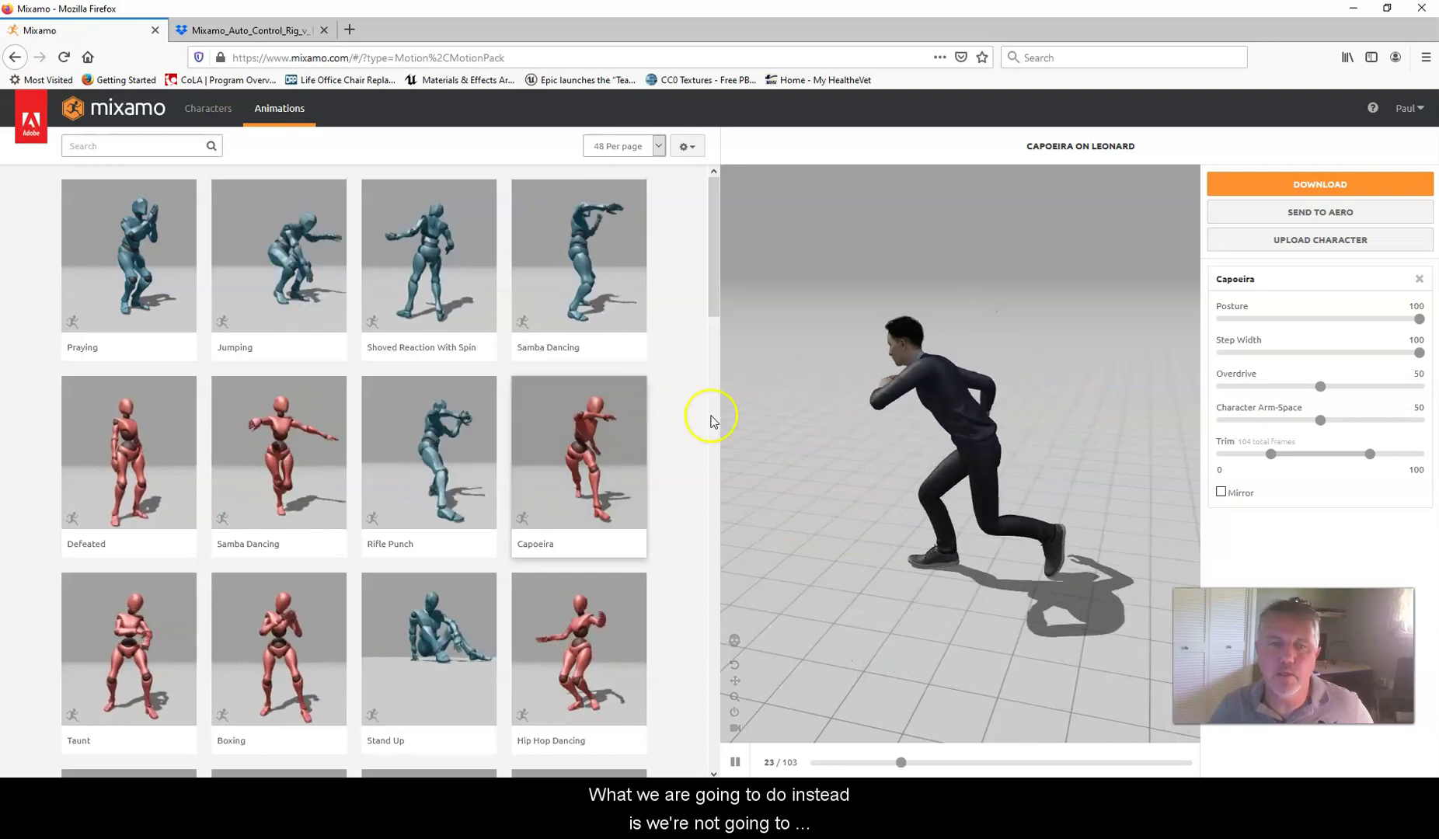
{"action": "left_click", "coordinate": [1418, 281]}
{"action": "left_click_drag", "start_coordinate": [964, 389], "coordinate": [1023, 405]}
{"action": "scroll", "coordinate": [455, 387], "scroll_direction": "down", "scroll_amount": 5}
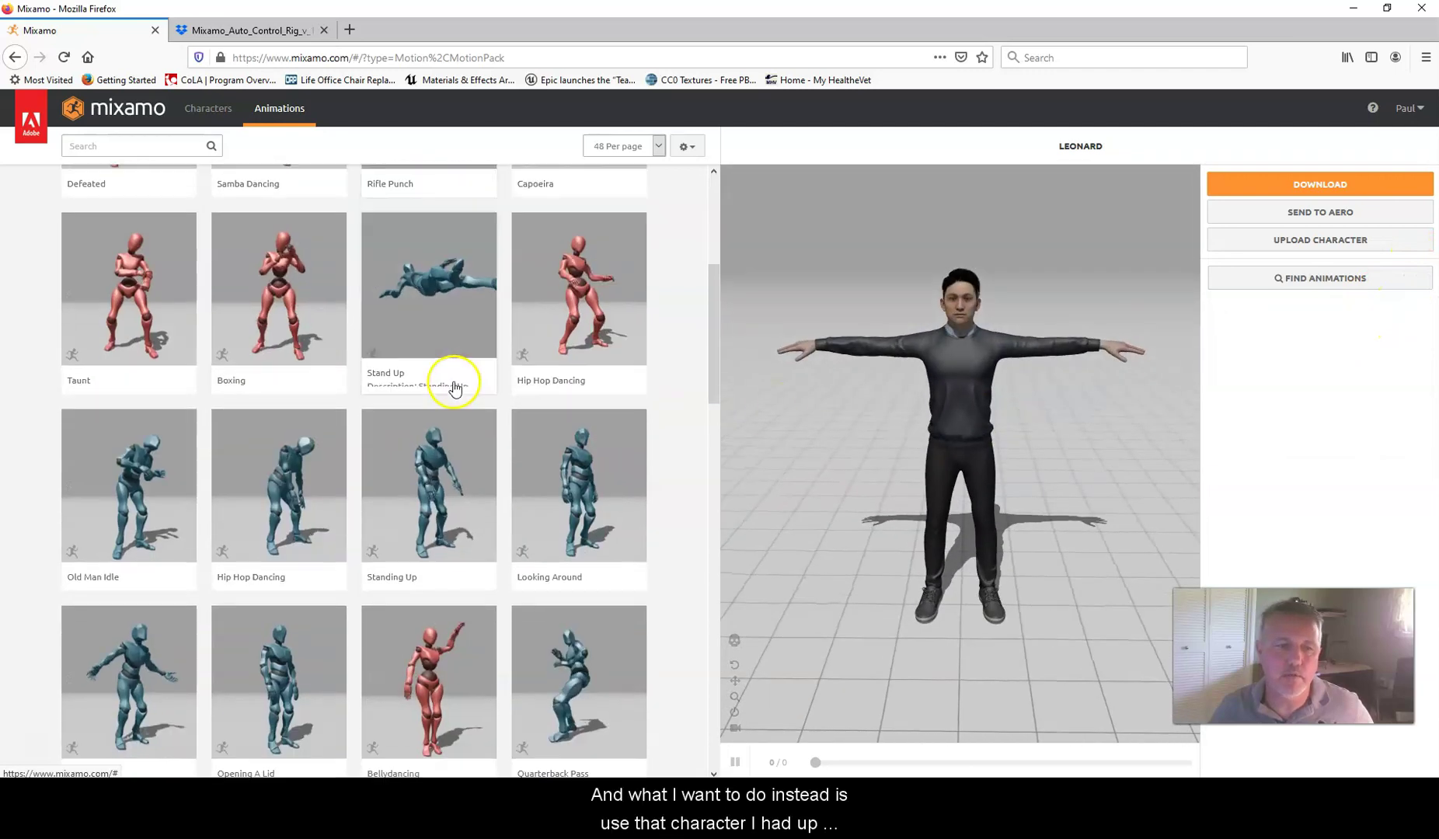
Pick Sophie from page 3 of the character library, confirm her, and orbit to a frontal view.
{"action": "left_click", "coordinate": [206, 108]}
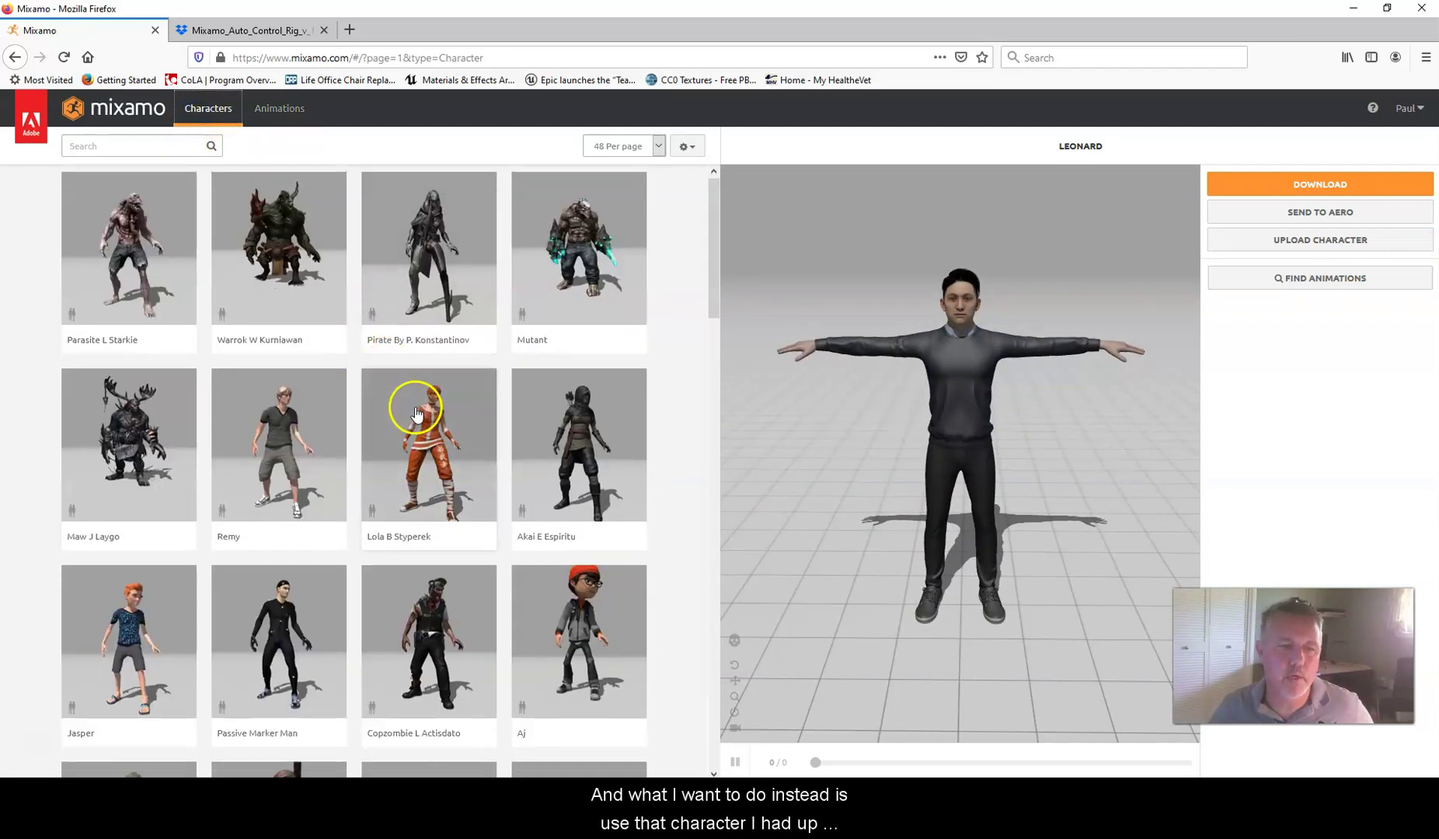
{"action": "scroll", "coordinate": [416, 412], "scroll_direction": "down", "scroll_amount": 20}
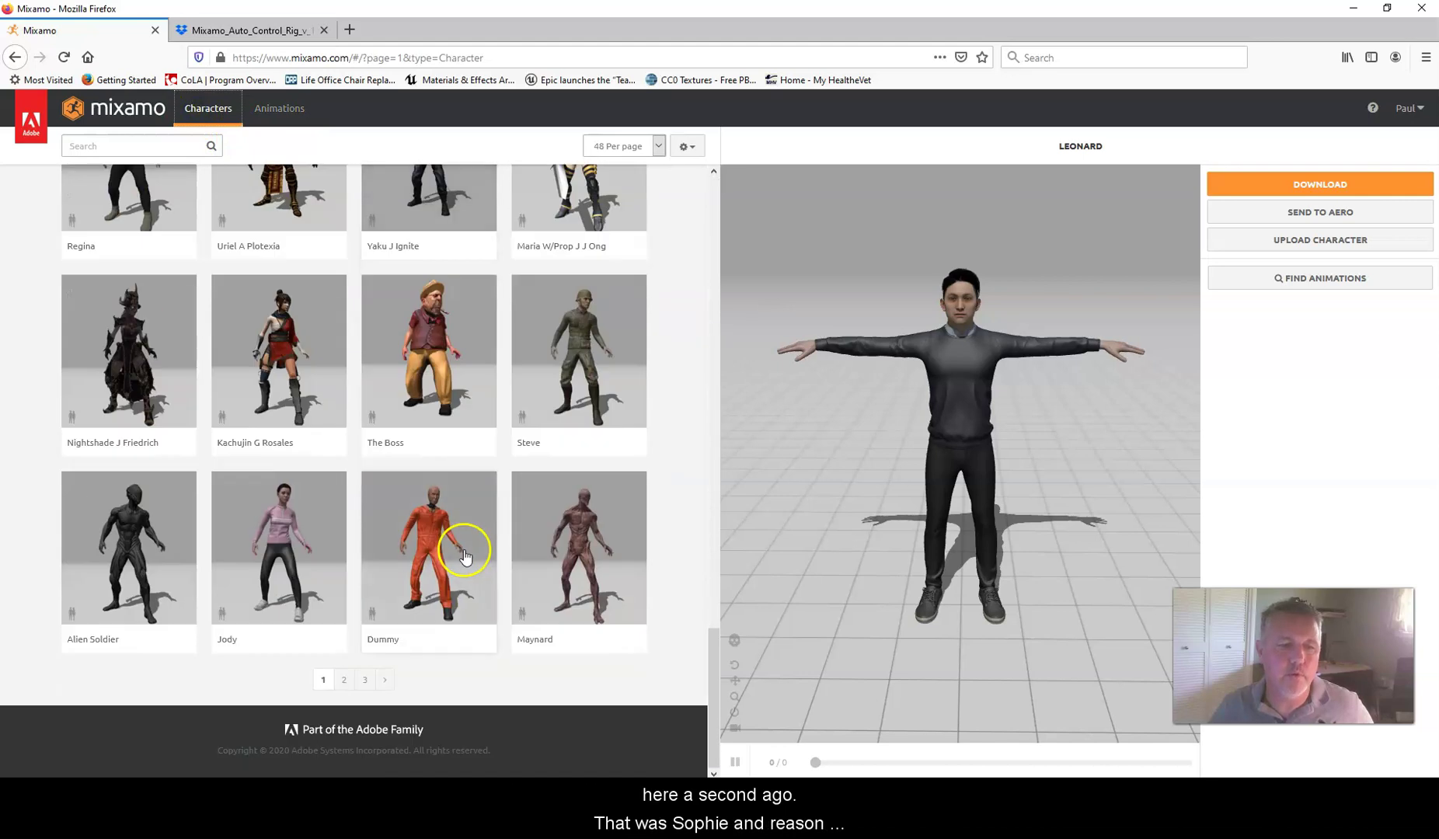
{"action": "left_click", "coordinate": [364, 680]}
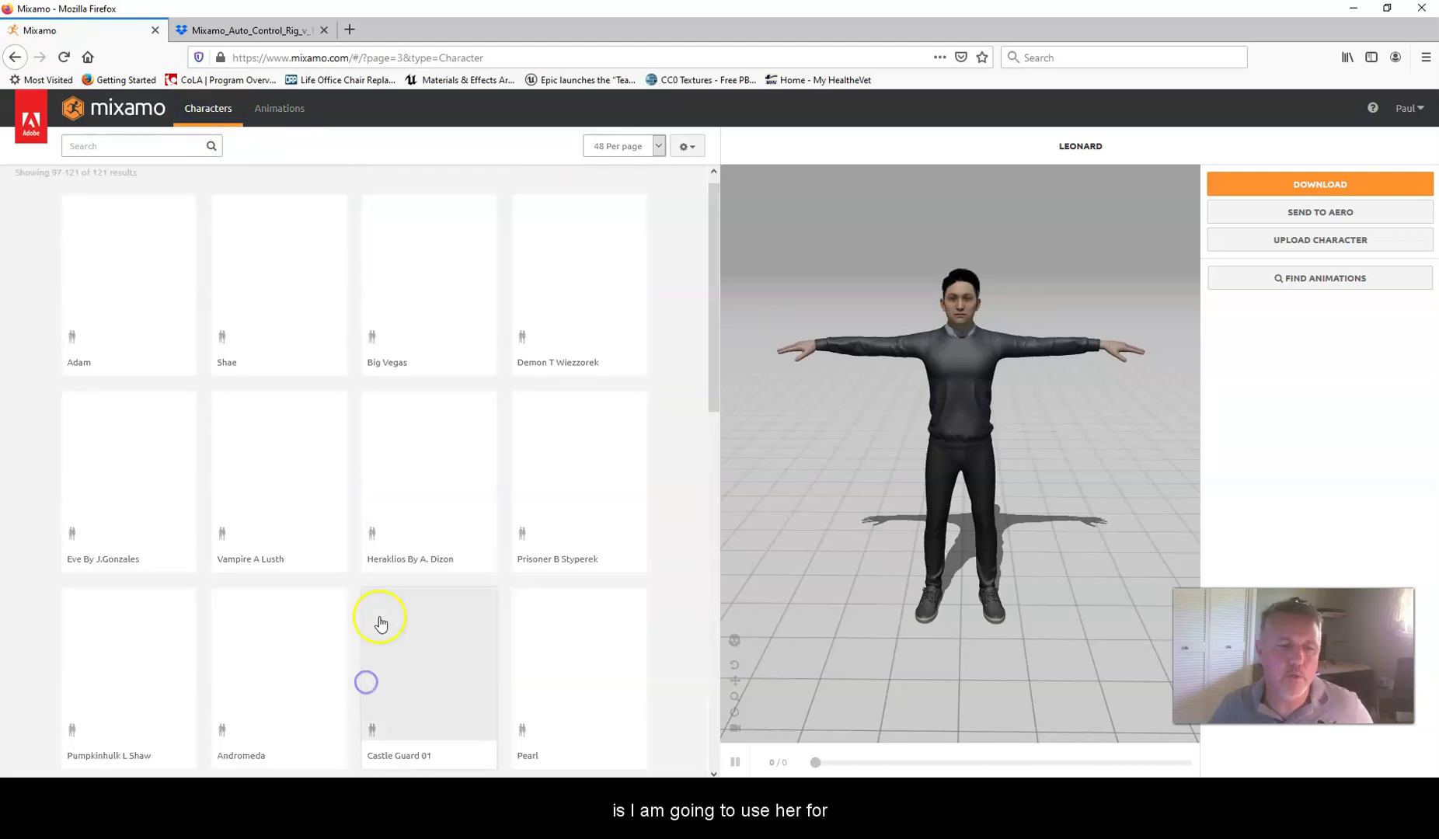
{"action": "scroll", "coordinate": [334, 472], "scroll_direction": "down", "scroll_amount": 6}
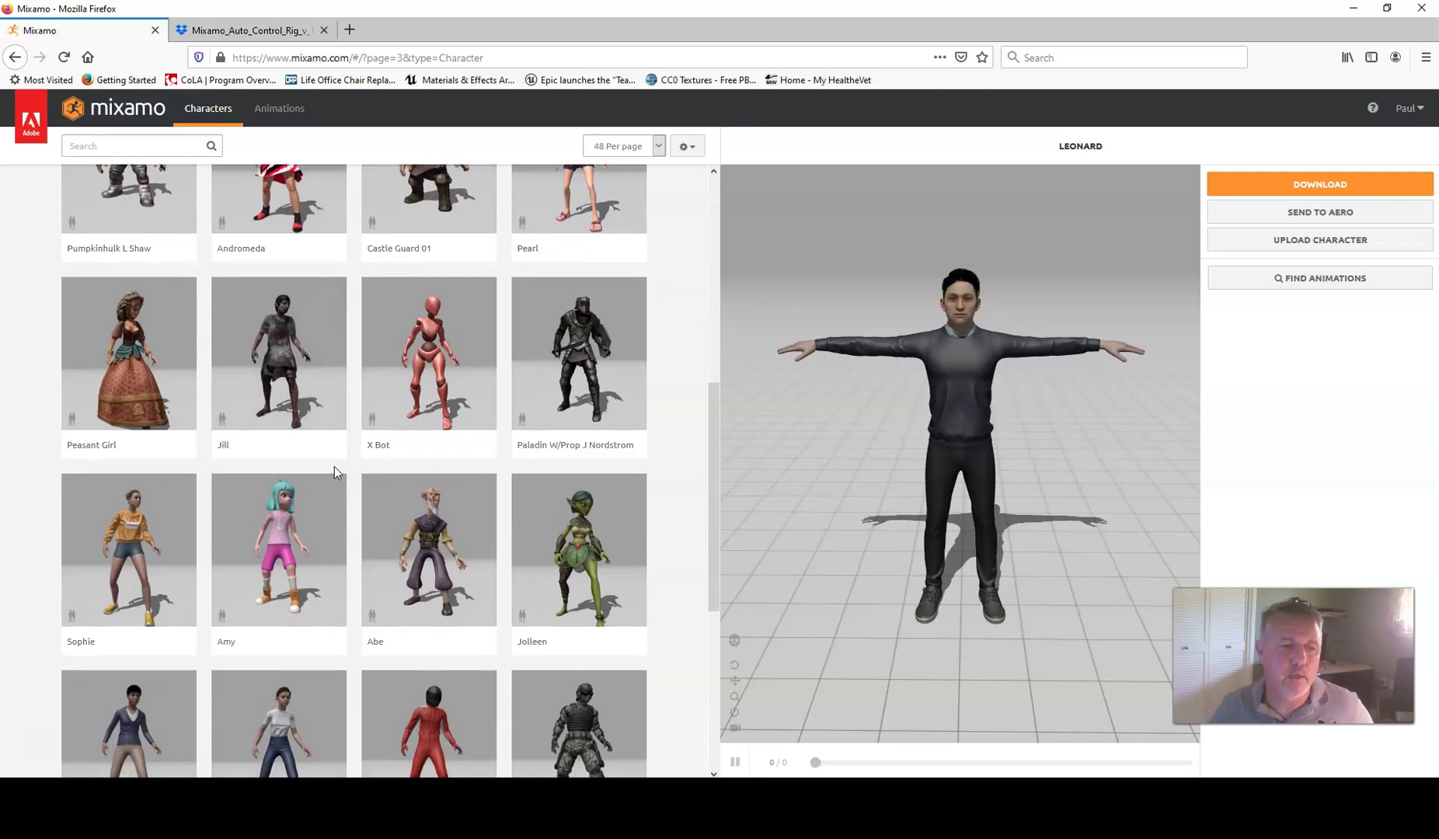
{"action": "scroll", "coordinate": [334, 471], "scroll_direction": "down", "scroll_amount": 3}
{"action": "left_click", "coordinate": [105, 304]}
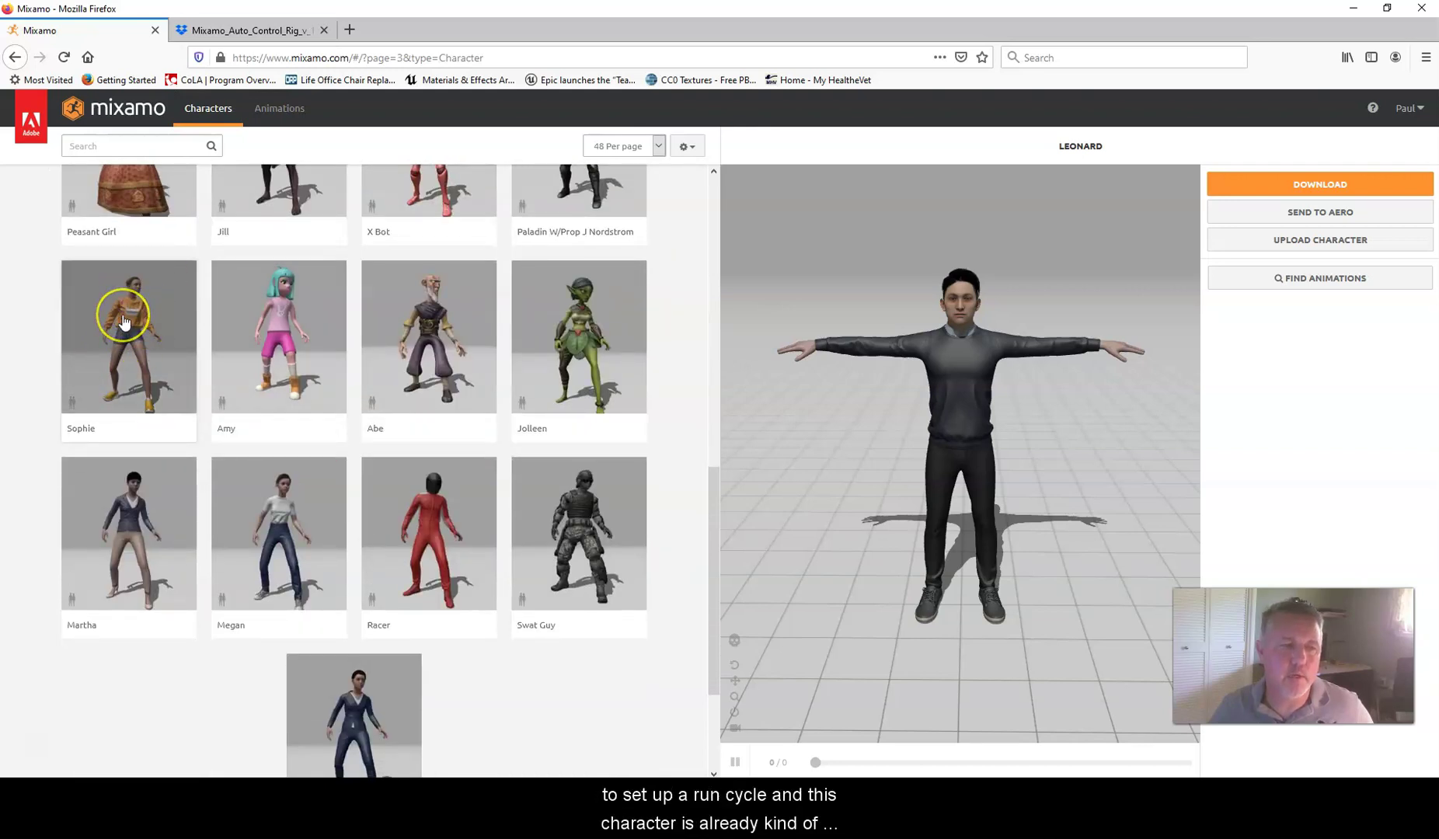
{"action": "left_click", "coordinate": [124, 321]}
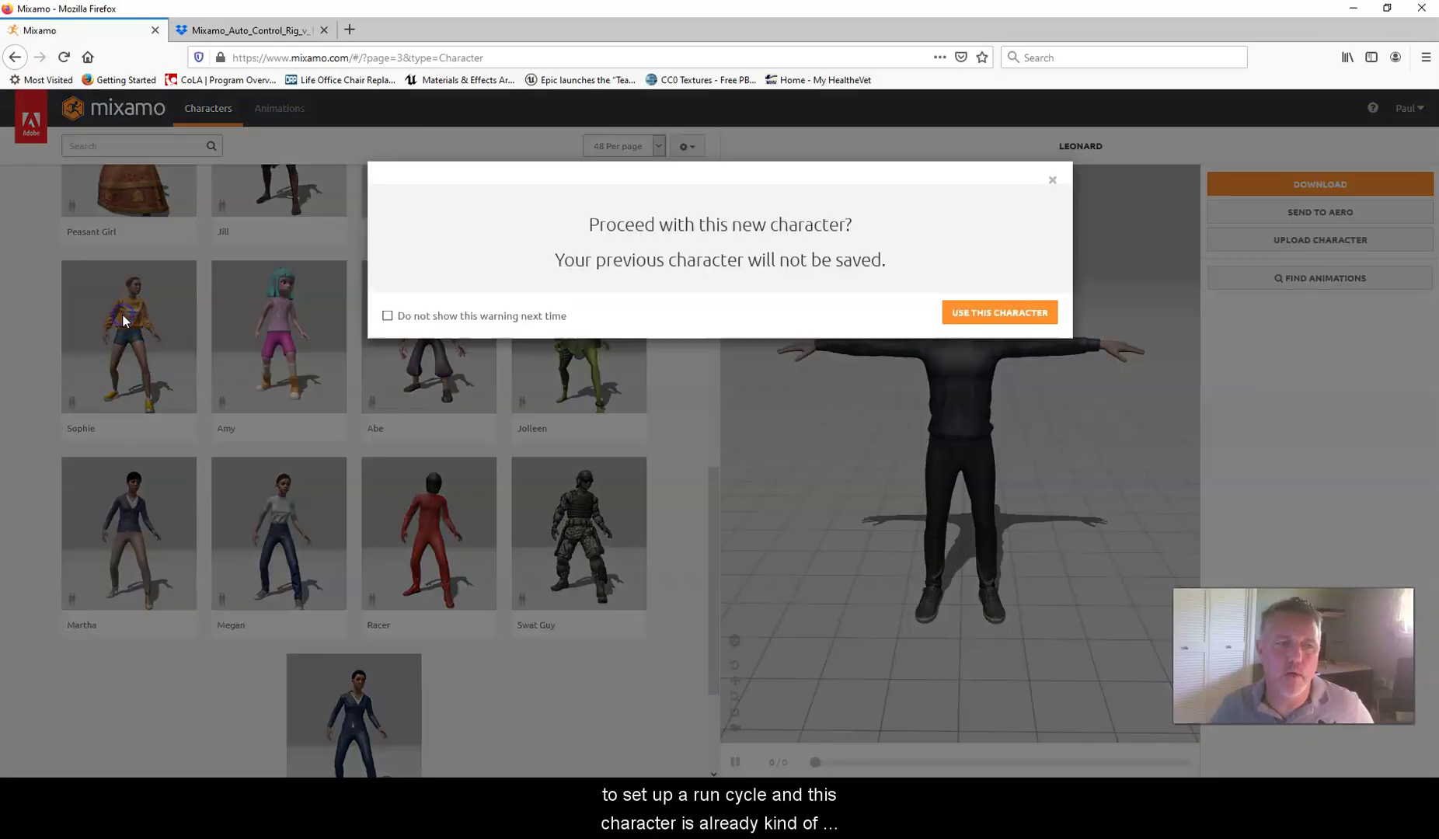
{"action": "left_click", "coordinate": [1002, 313]}
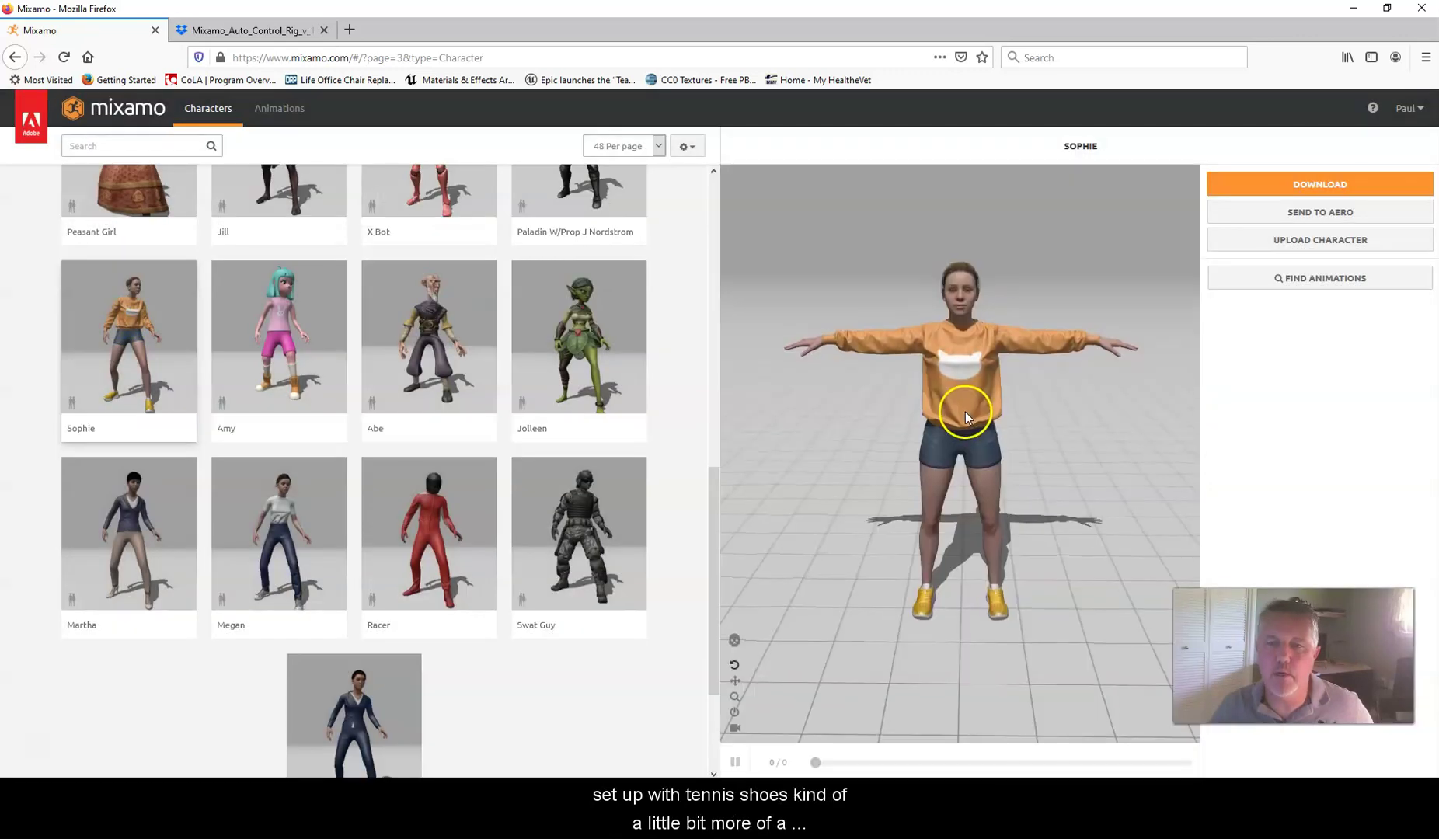
{"action": "left_click_drag", "start_coordinate": [855, 448], "coordinate": [876, 448]}
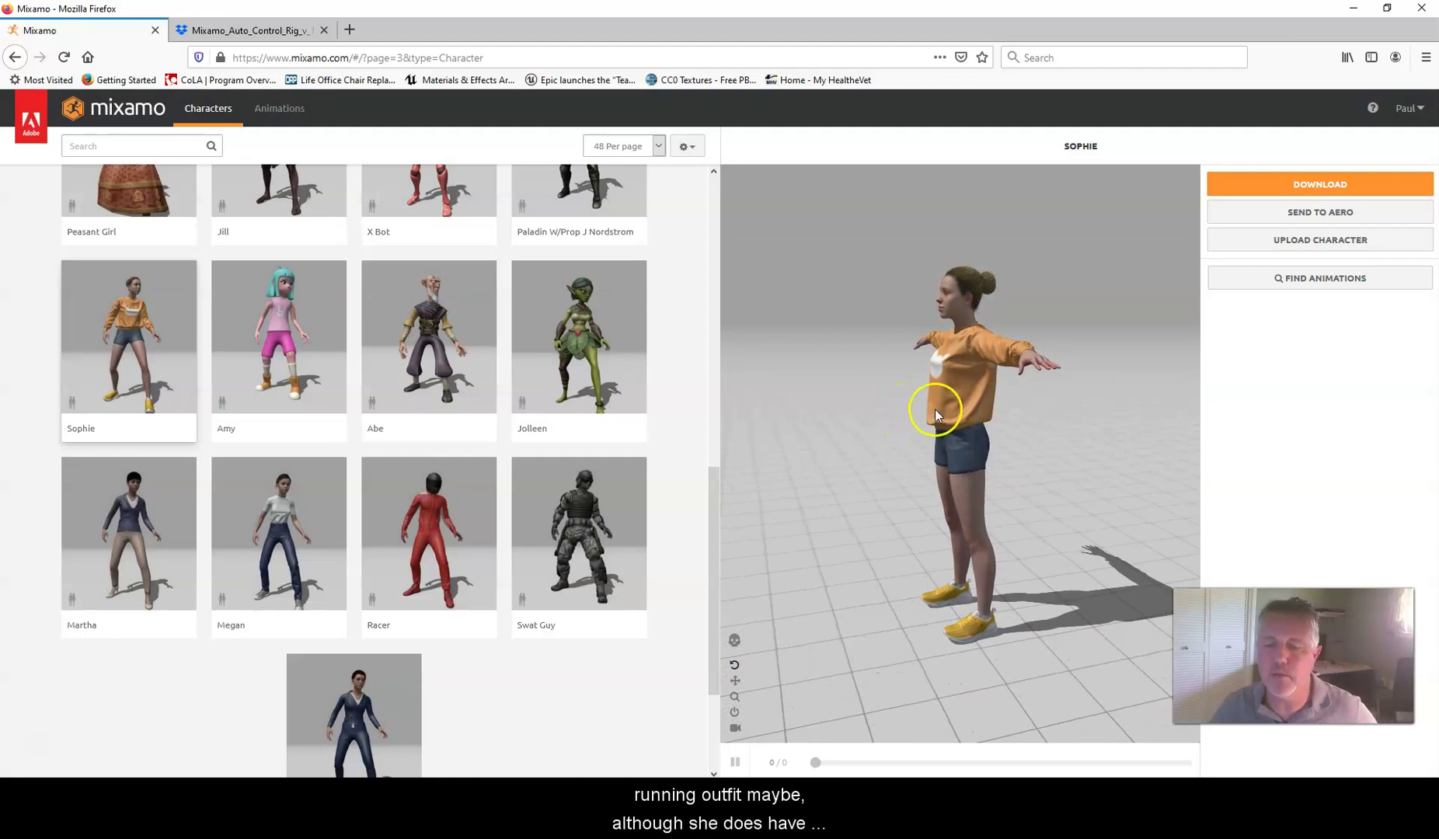
{"action": "mouse_move", "coordinate": [984, 435]}
{"action": "left_mouse_down"}
{"action": "mouse_move", "coordinate": [1073, 408]}
{"action": "mouse_move", "coordinate": [946, 448]}
{"action": "mouse_move", "coordinate": [995, 445]}
{"action": "left_mouse_up"}
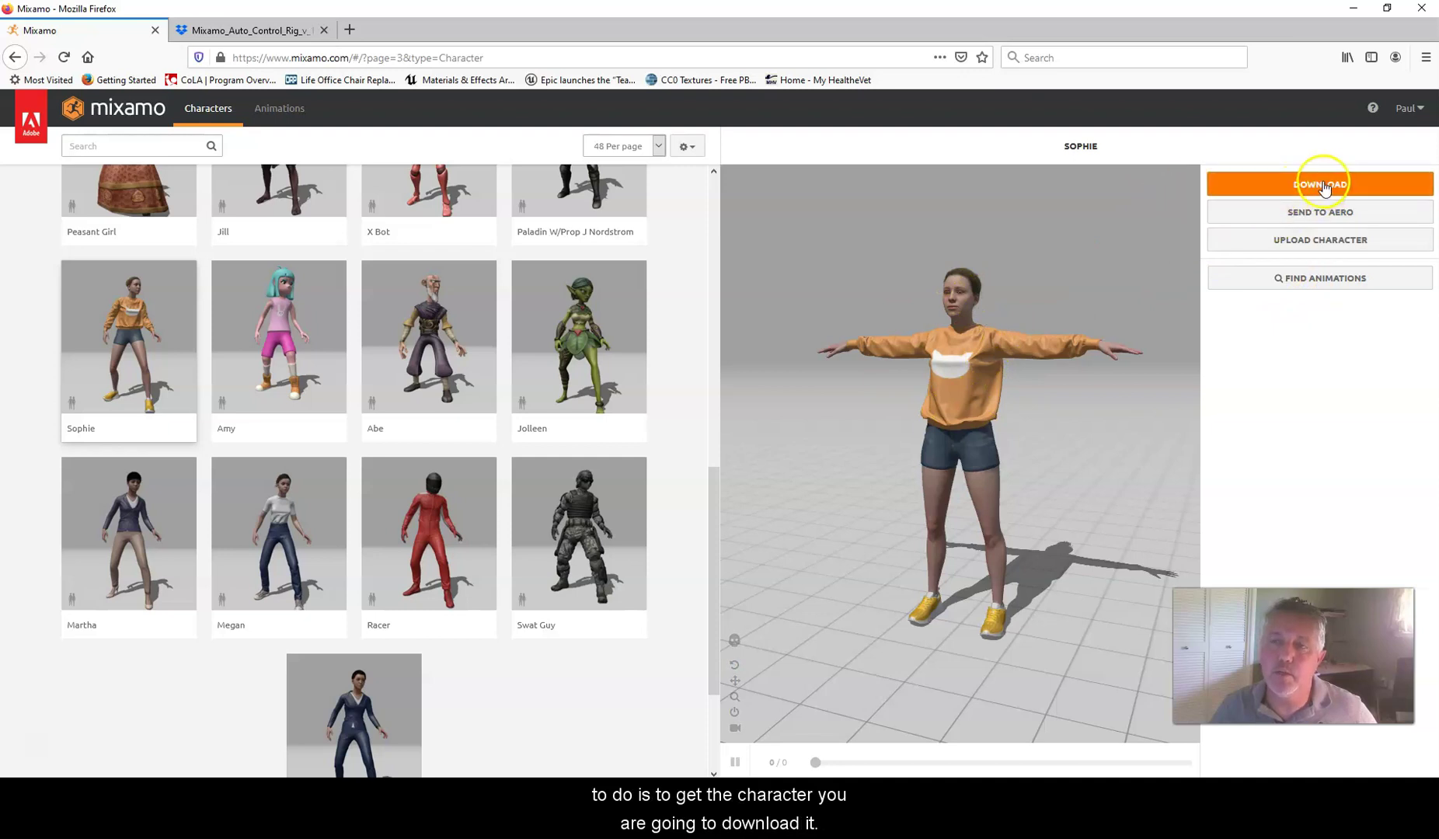
Set Sophie's download settings to Format FBX (.fbx) and Pose T-pose.
{"action": "left_click", "coordinate": [1324, 186]}
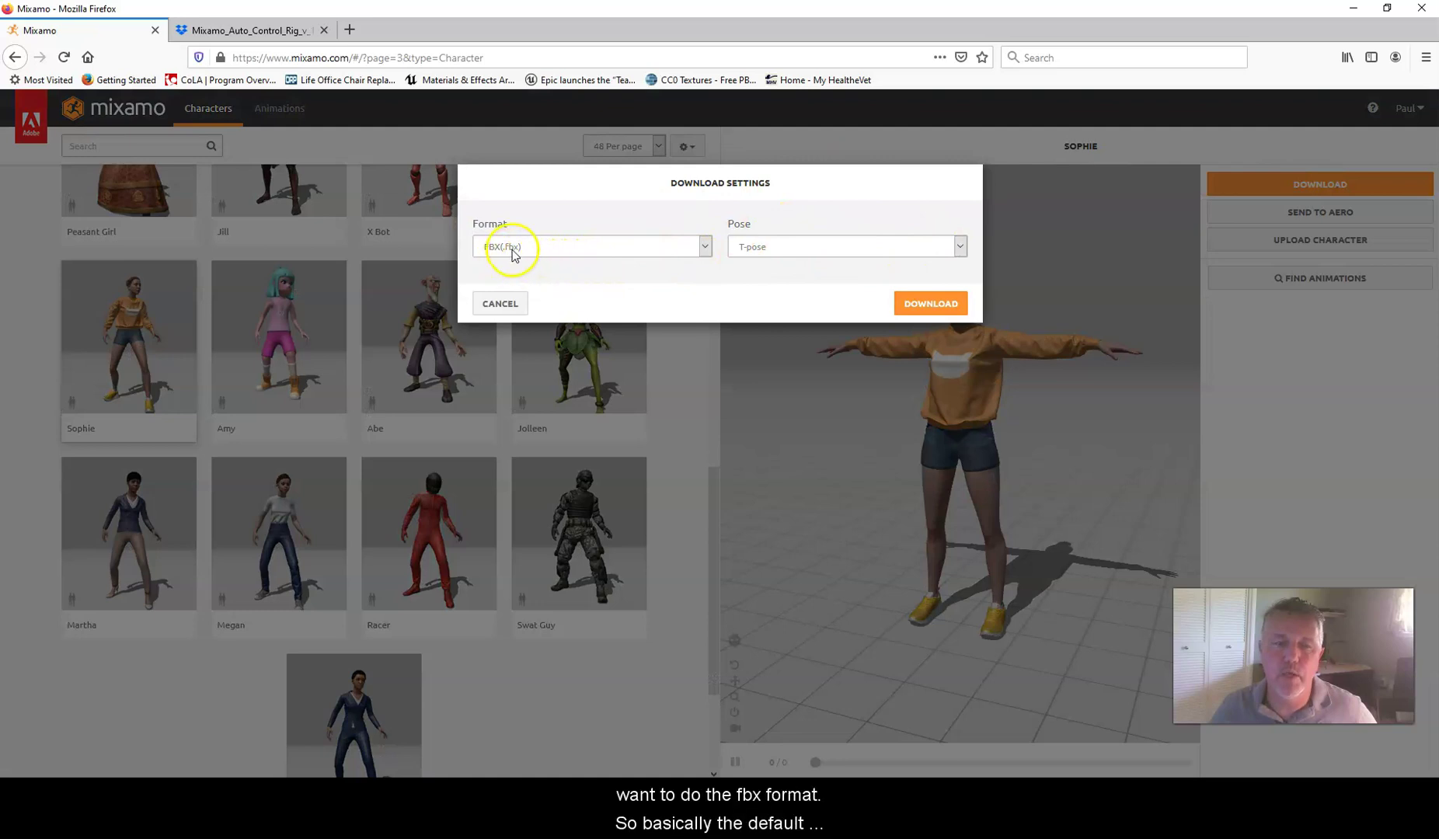
{"action": "left_click", "coordinate": [704, 247]}
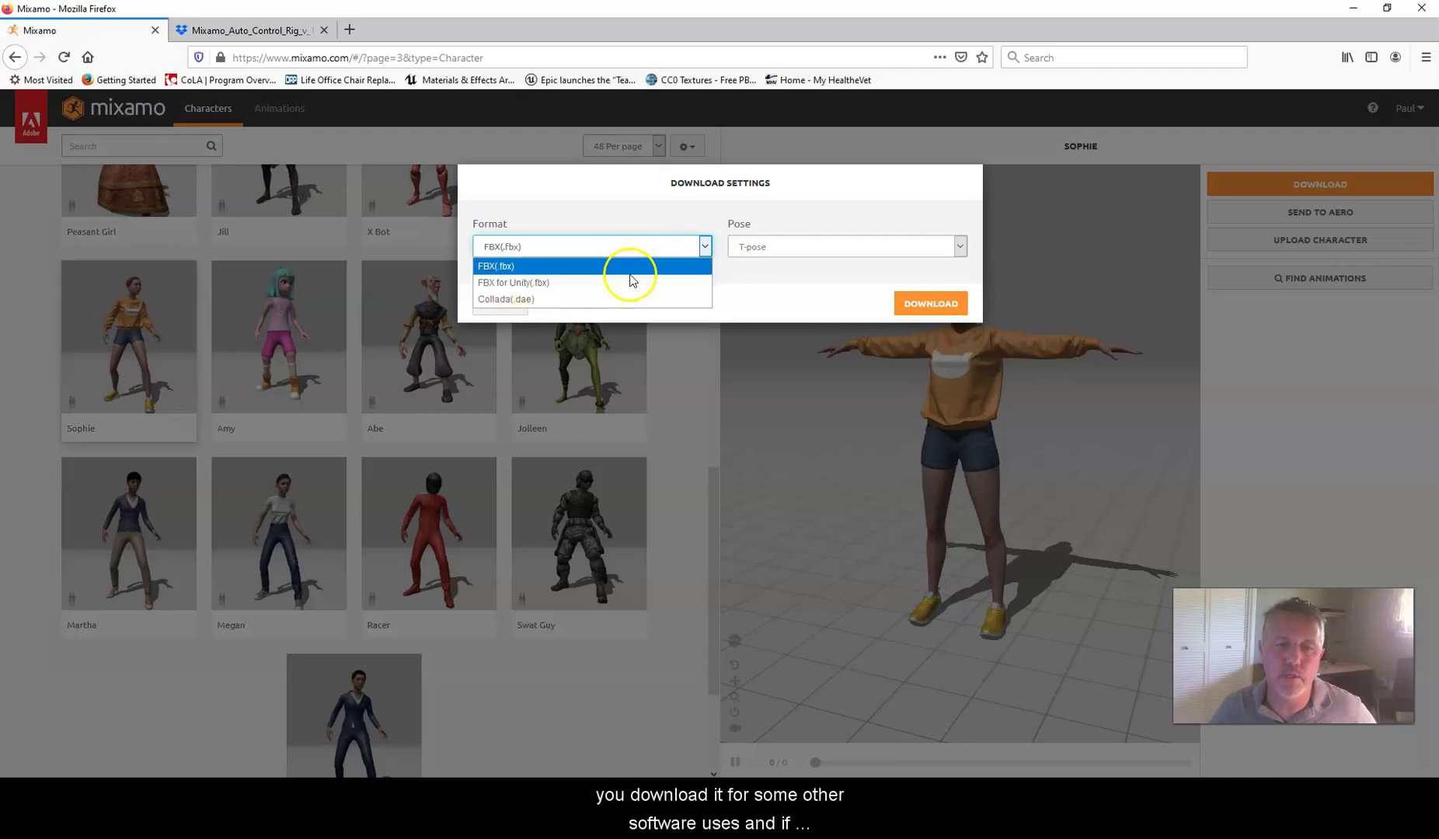
{"action": "left_click", "coordinate": [685, 266]}
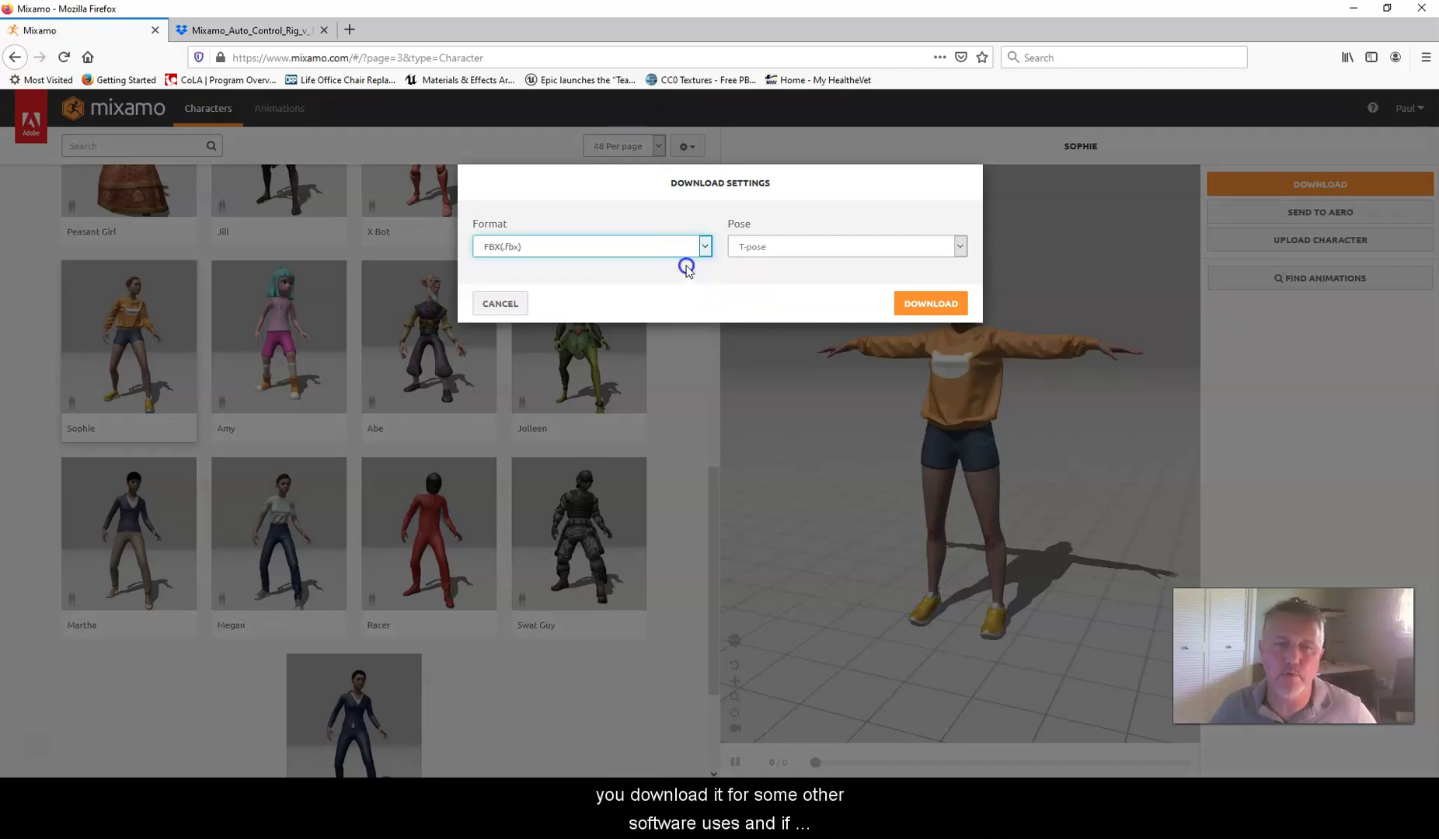
{"action": "left_click", "coordinate": [955, 250]}
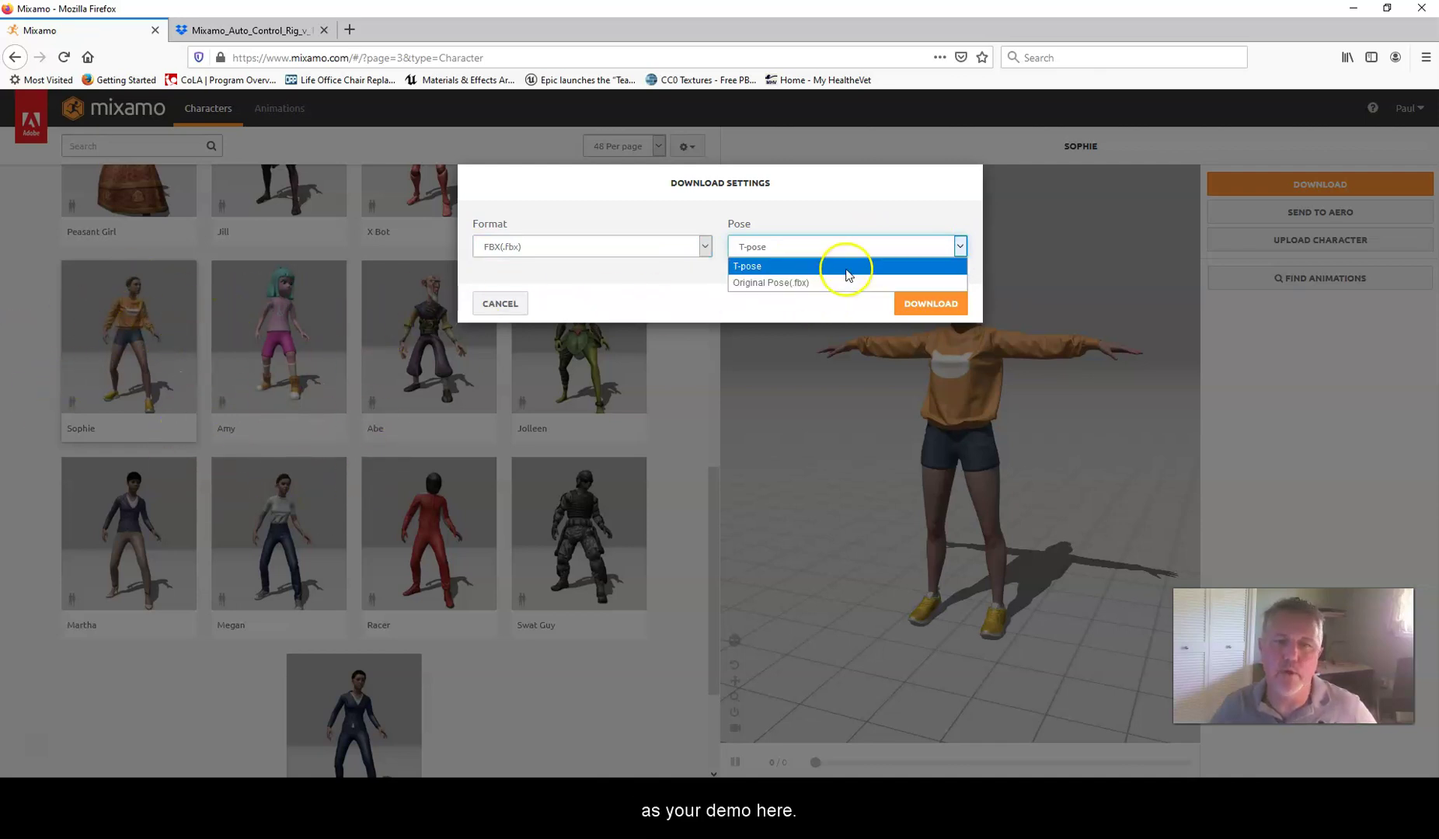
{"action": "left_click", "coordinate": [916, 242]}
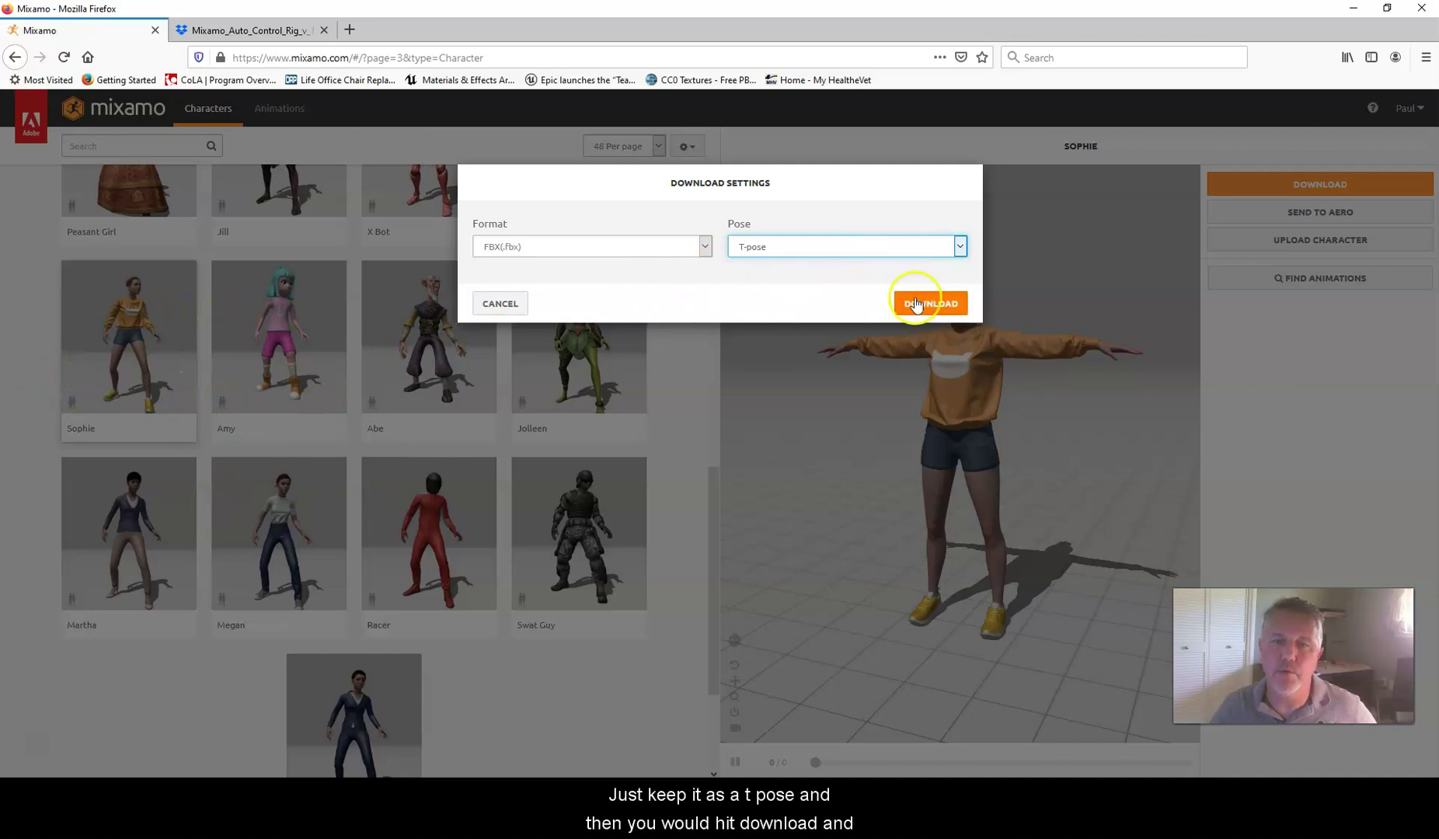
Start the download of Sophie with these settings.
{"action": "left_click", "coordinate": [496, 304]}
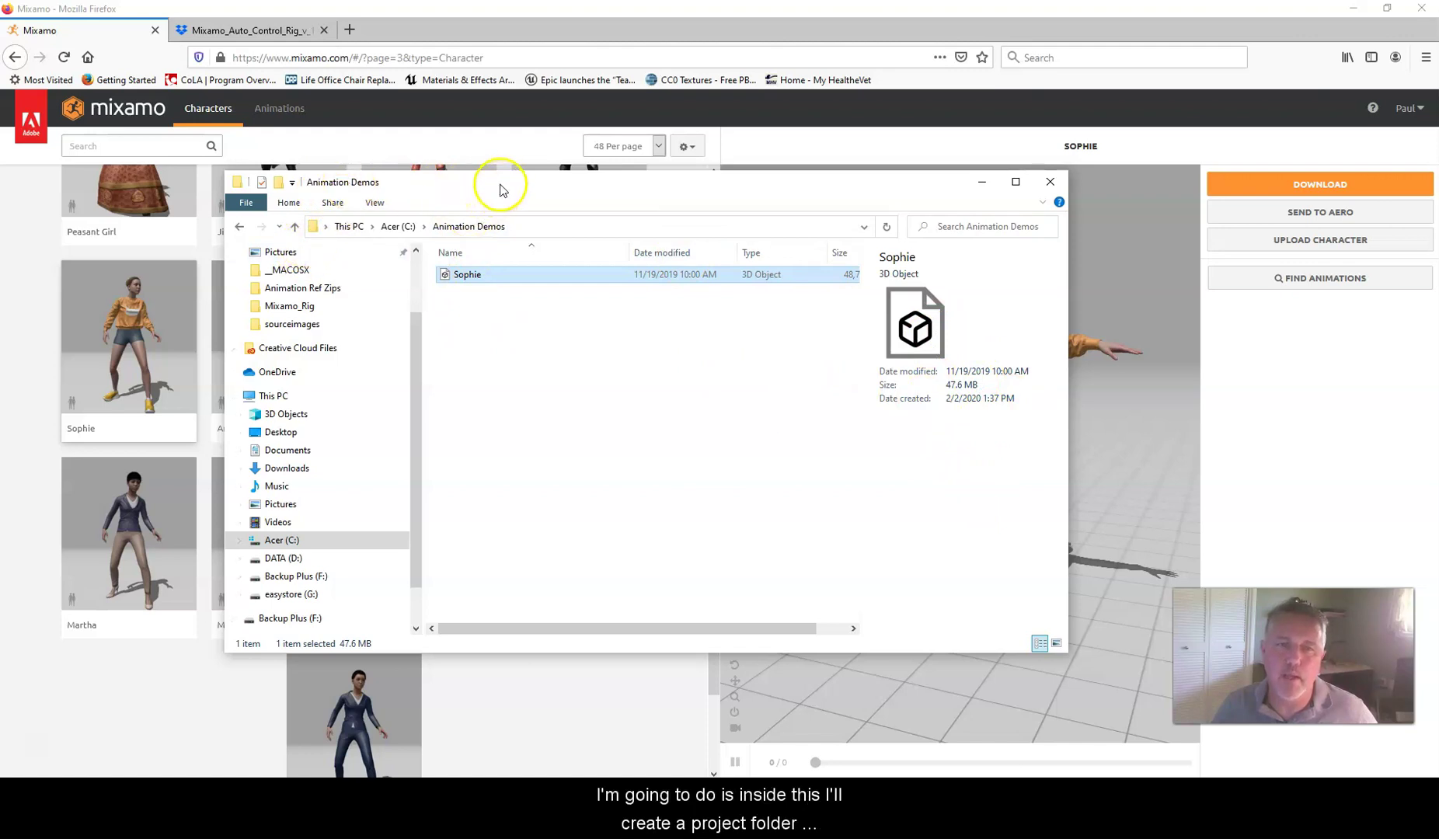
Drag the Animation Demos Explorer window aside to uncover the Mixamo page.
{"action": "left_click_drag", "start_coordinate": [543, 191], "coordinate": [575, 249]}
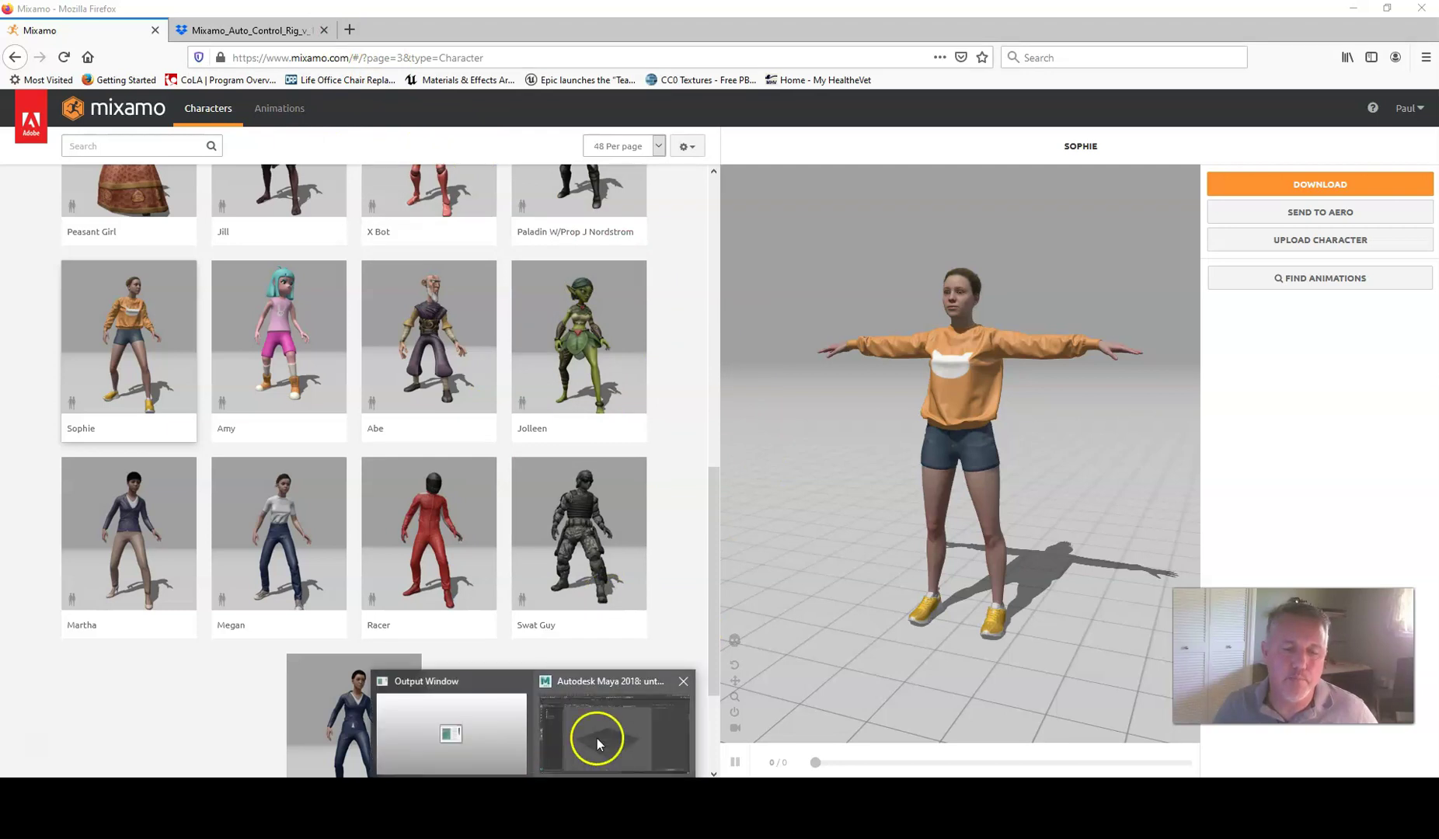
Switch briefly to Maya and back to Firefox, then close the Mixamo tab.
{"action": "left_click", "coordinate": [595, 739]}
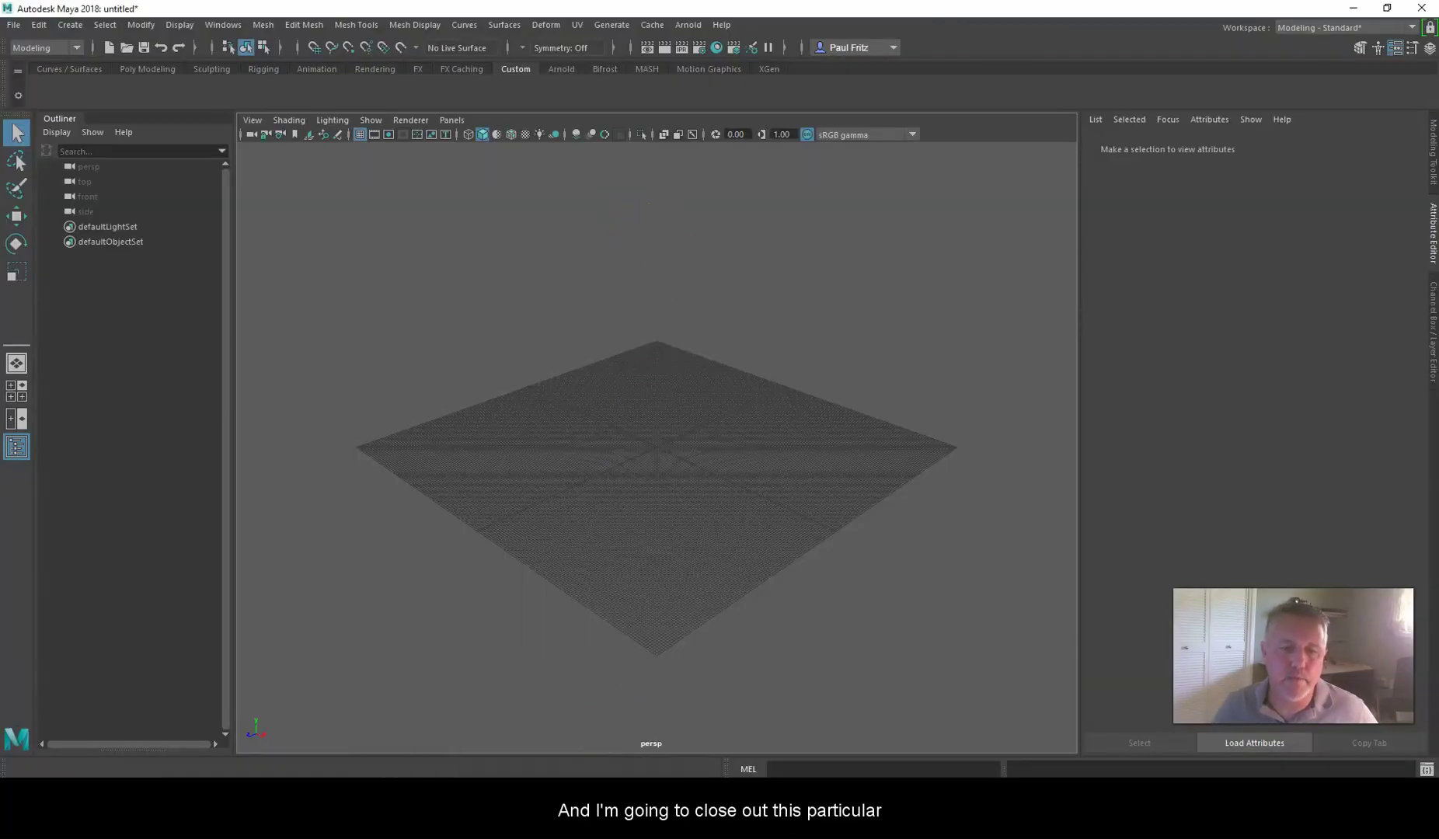
{"action": "key", "text": "alt+Tab"}
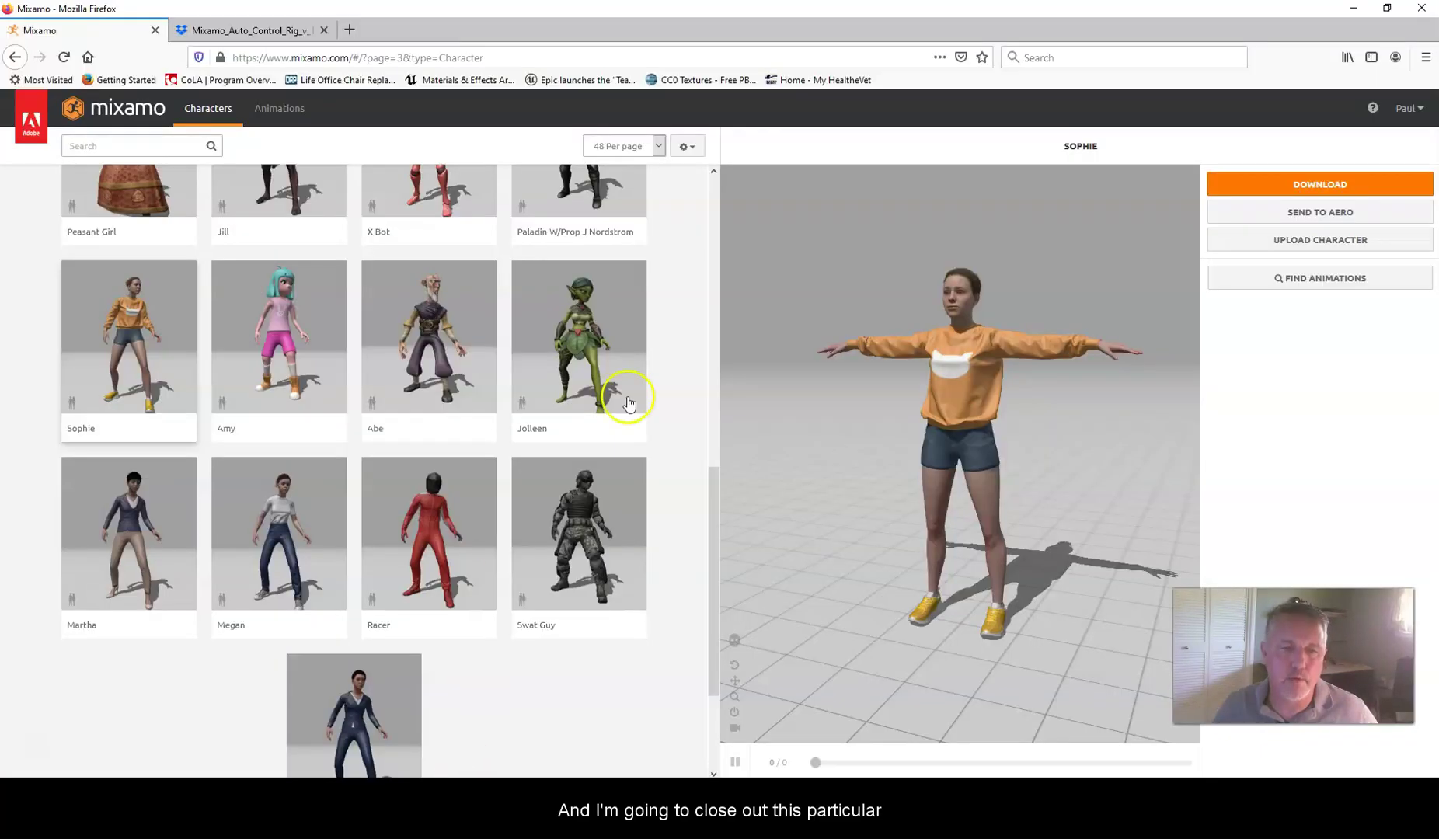
{"action": "left_click", "coordinate": [155, 32]}
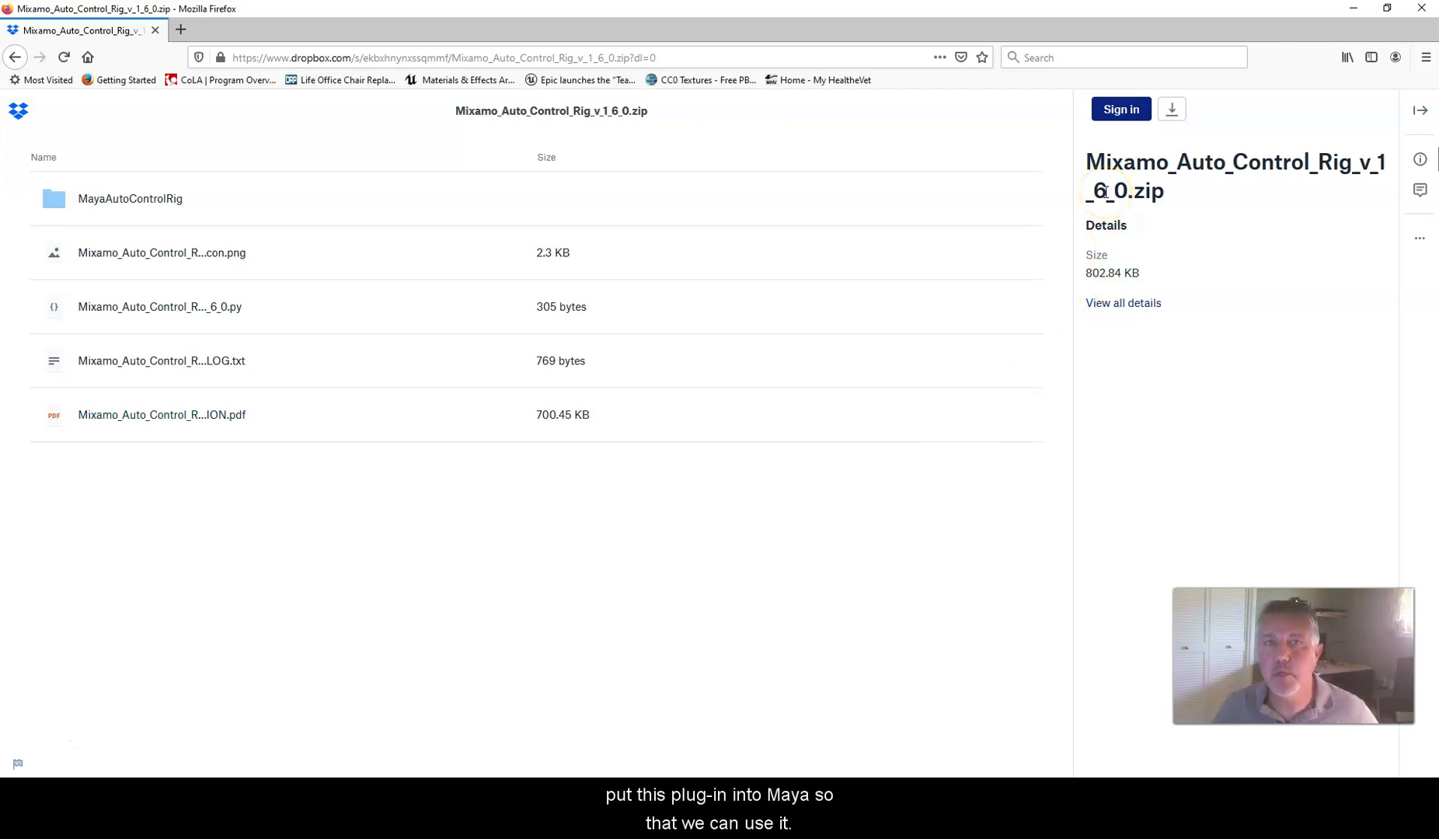
{"action": "left_click", "coordinate": [1174, 113]}
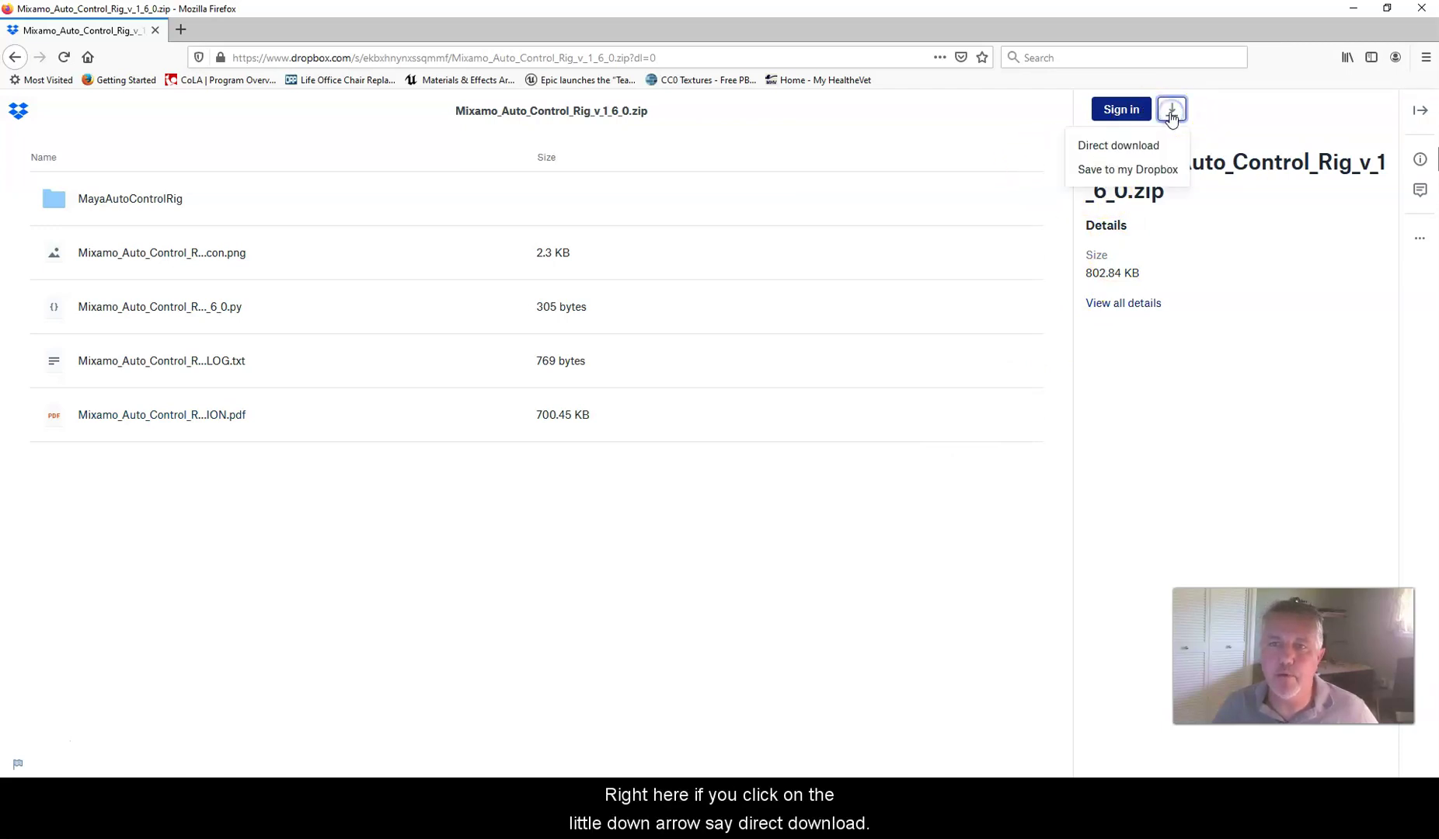
{"action": "left_click", "coordinate": [1141, 146]}
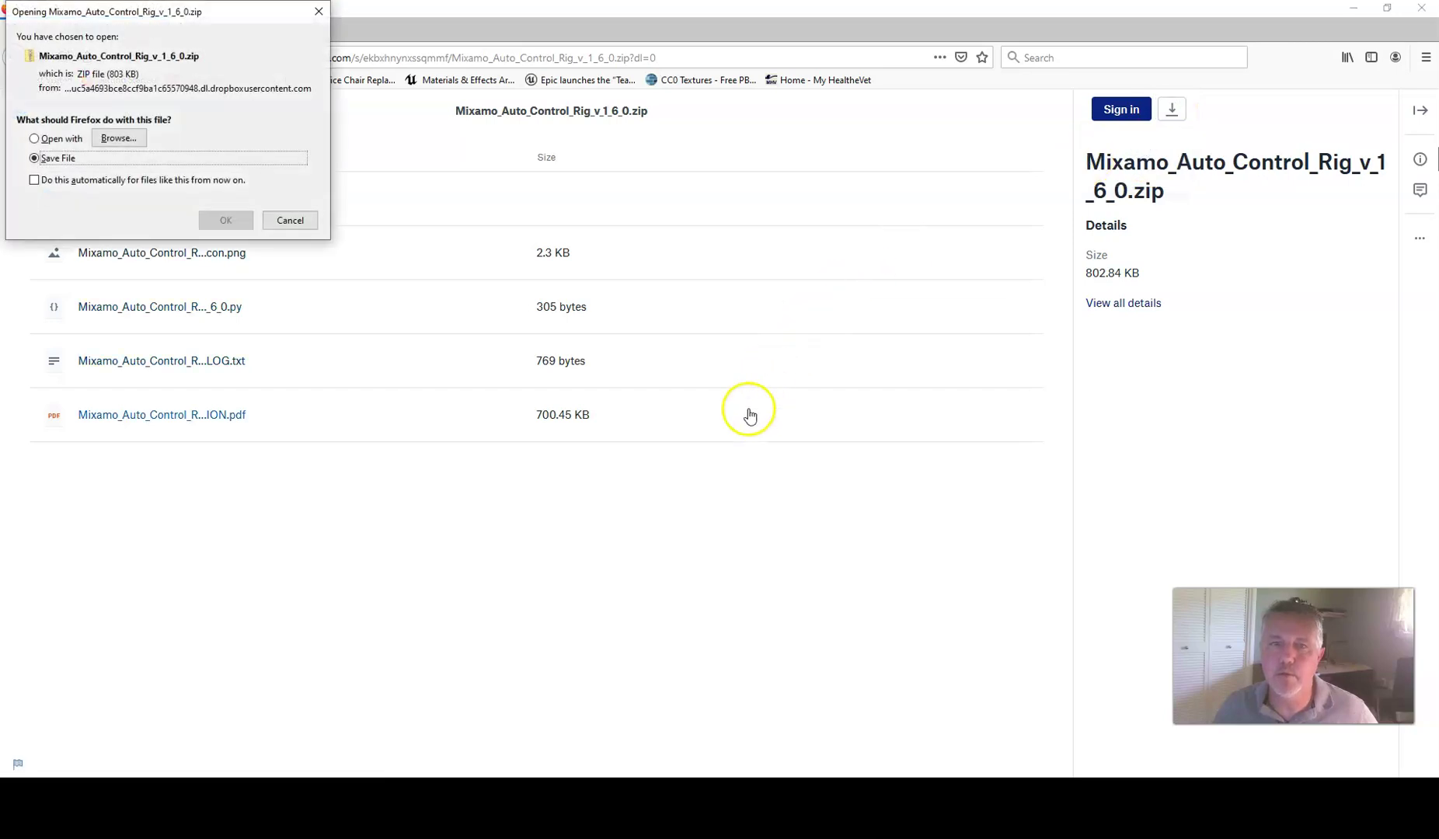
{"action": "left_click_drag", "start_coordinate": [241, 19], "coordinate": [834, 218]}
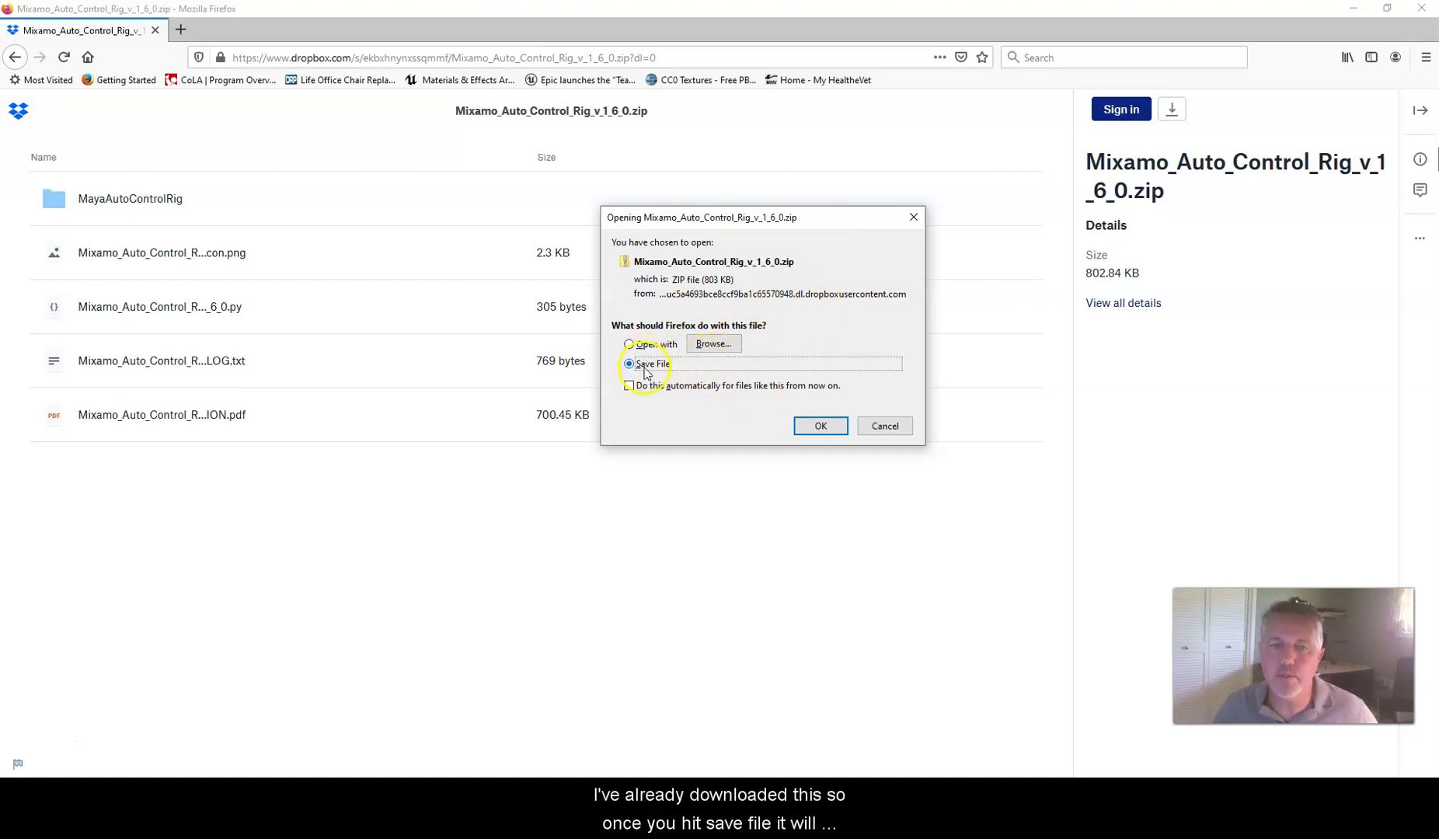
{"action": "left_click", "coordinate": [892, 427]}
{"action": "left_click", "coordinate": [977, 300]}
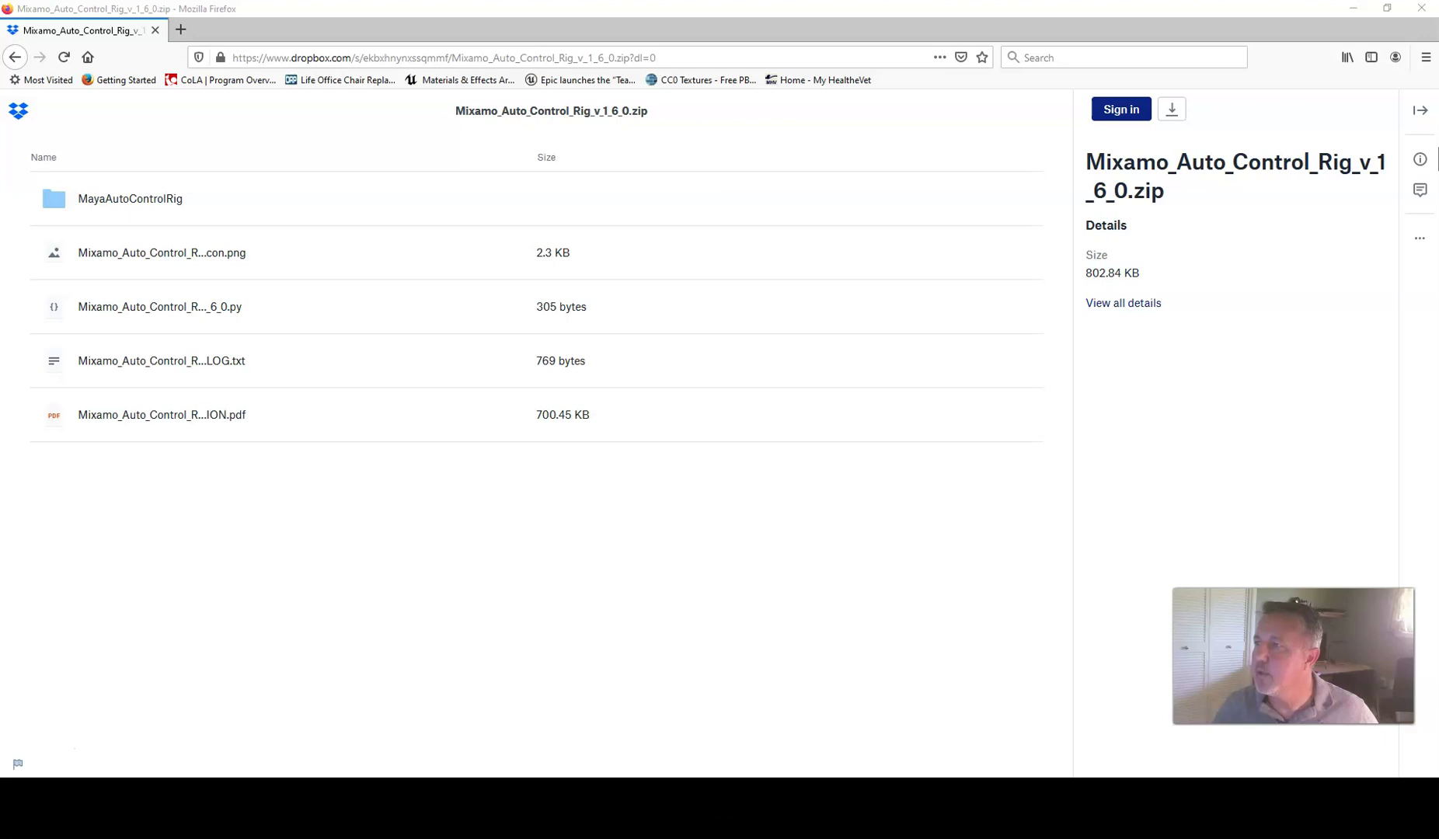
Open the Mixamo_Rig folder on Backup Plus (F:) and check the rig zip's Extract All option.
{"action": "left_click_drag", "start_coordinate": [1278, 204], "coordinate": [610, 161]}
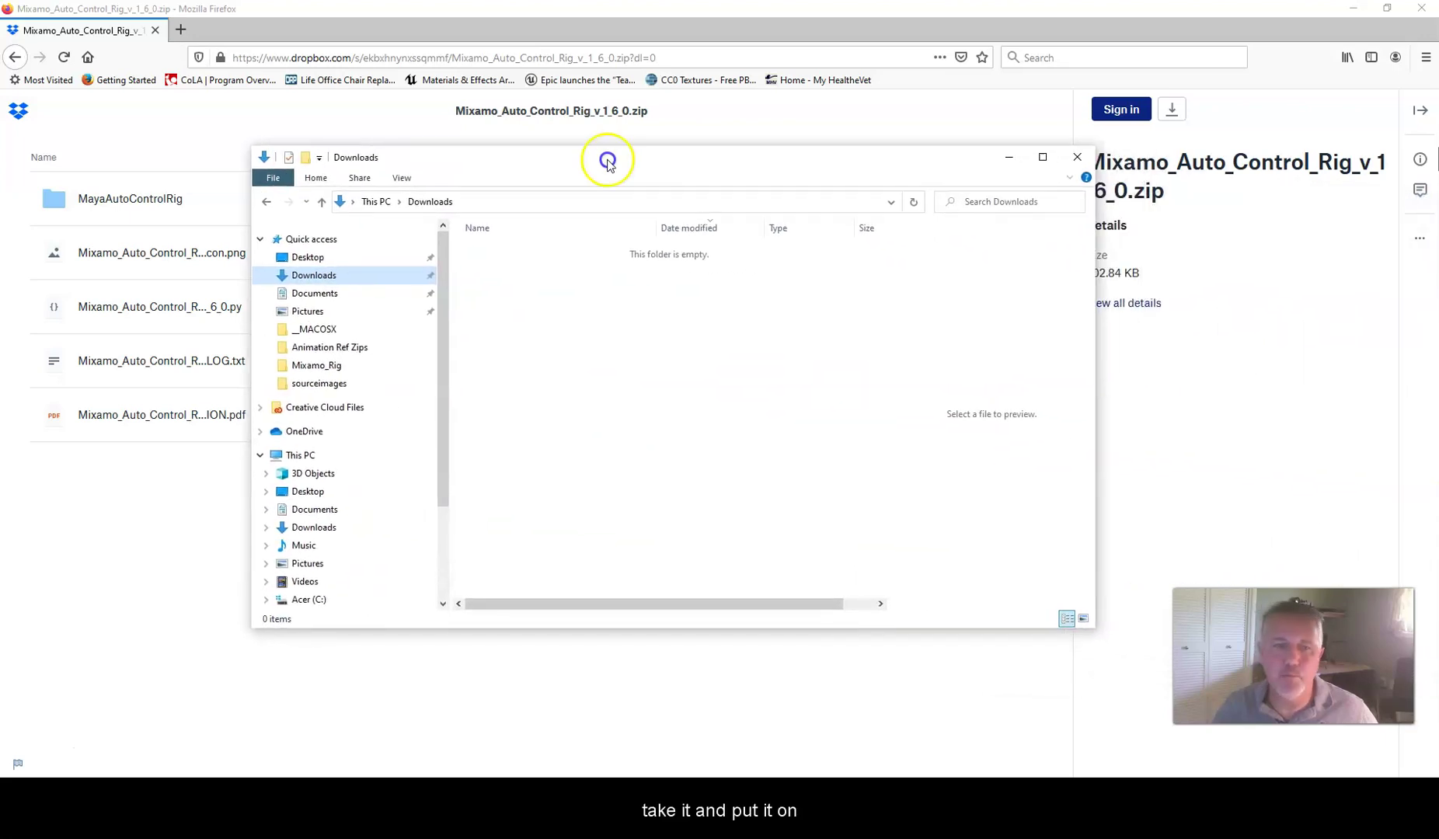
{"action": "scroll", "coordinate": [348, 424], "scroll_direction": "down", "scroll_amount": 4}
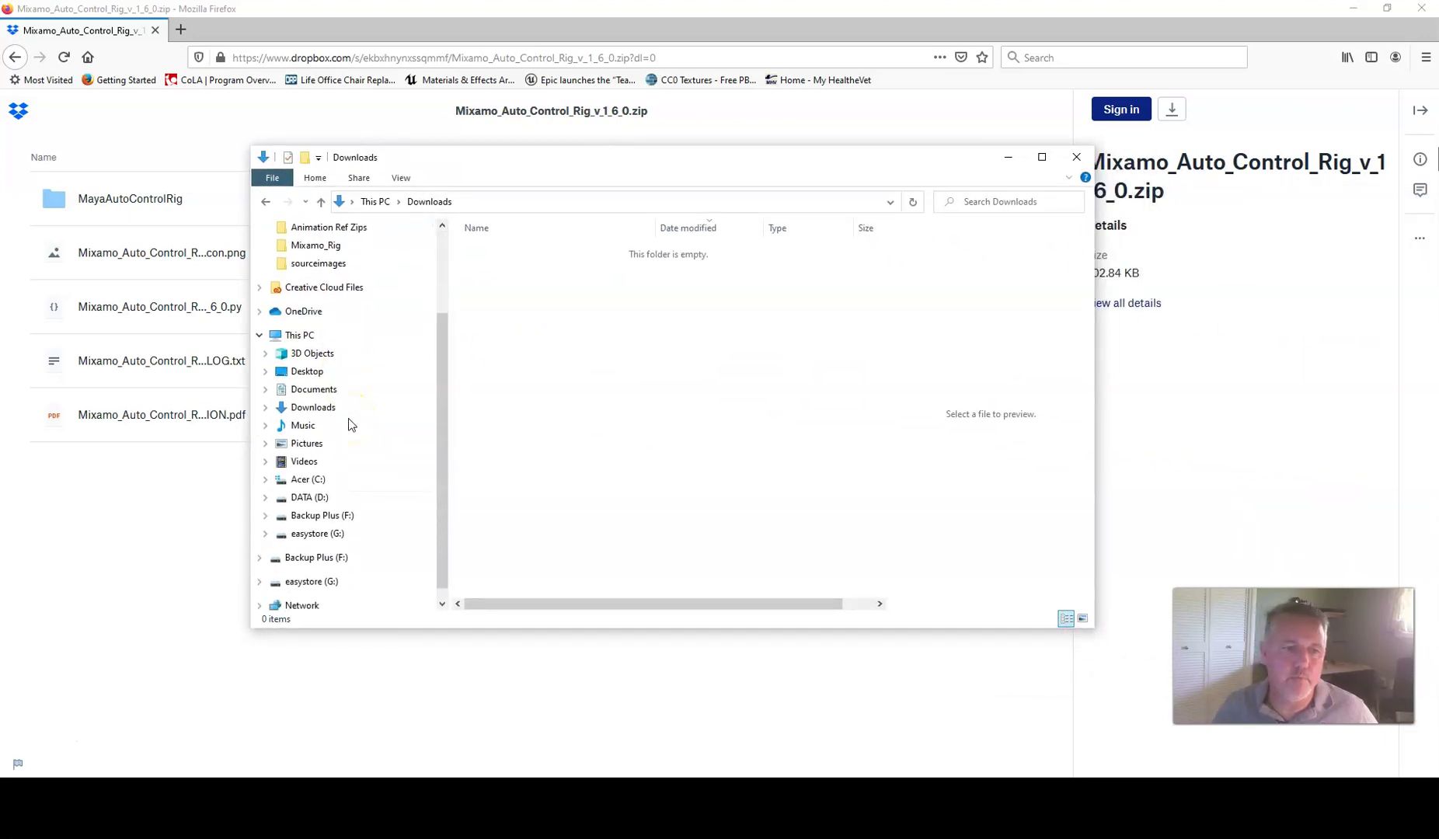
{"action": "scroll", "coordinate": [349, 423], "scroll_direction": "up", "scroll_amount": 3}
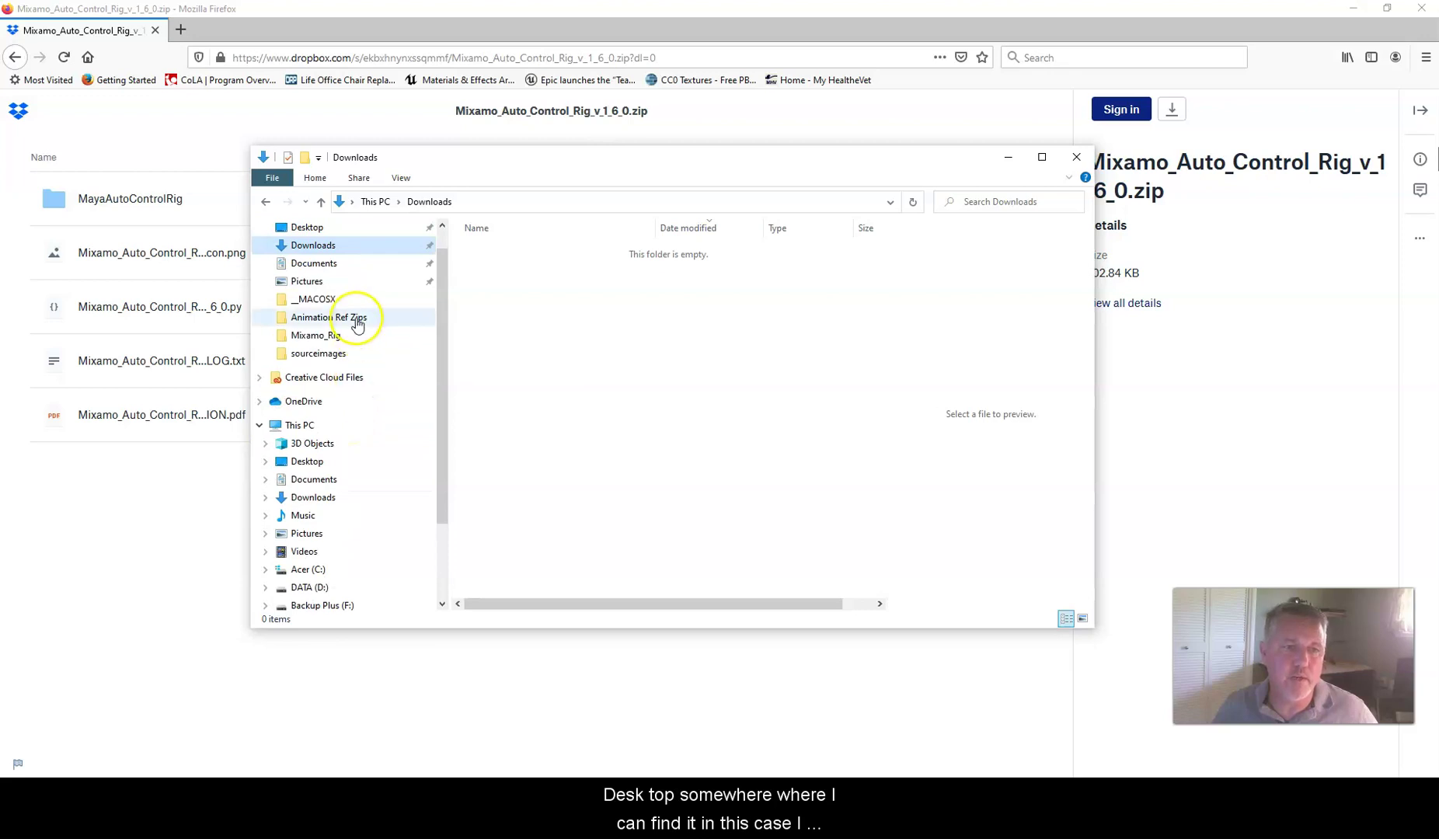
{"action": "left_click", "coordinate": [309, 338]}
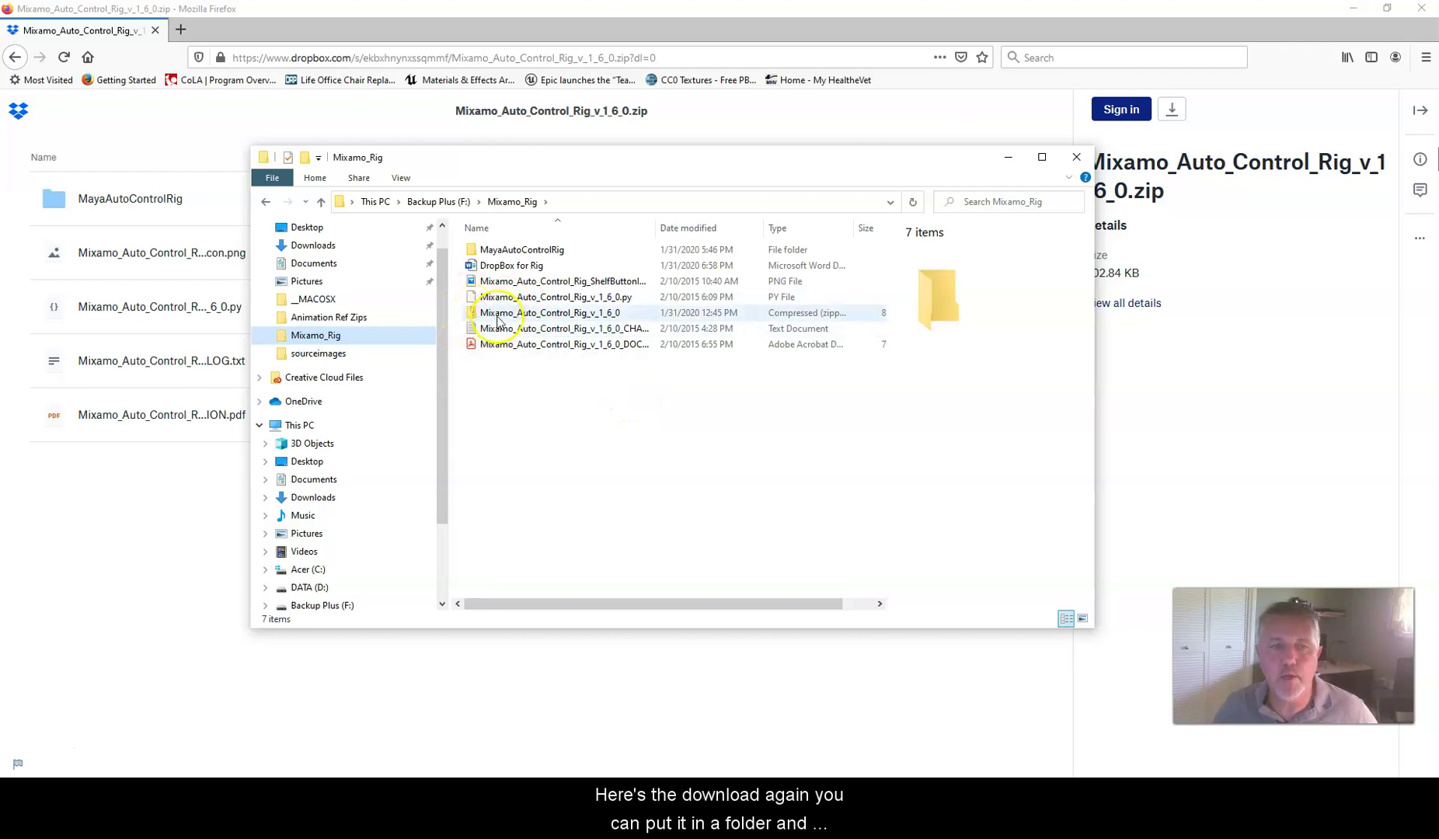
{"action": "right_click", "coordinate": [477, 313]}
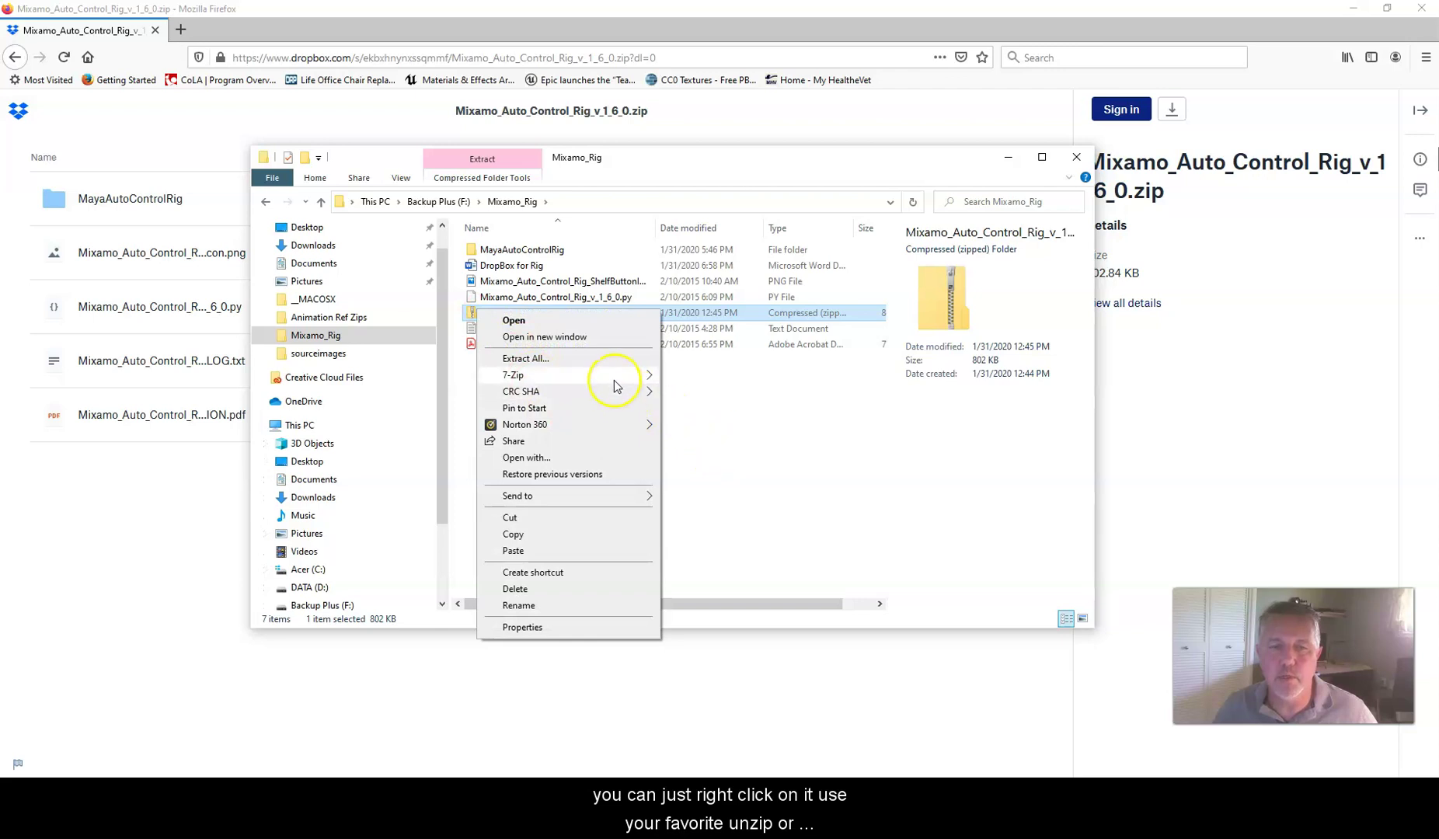
{"action": "left_click", "coordinate": [737, 410]}
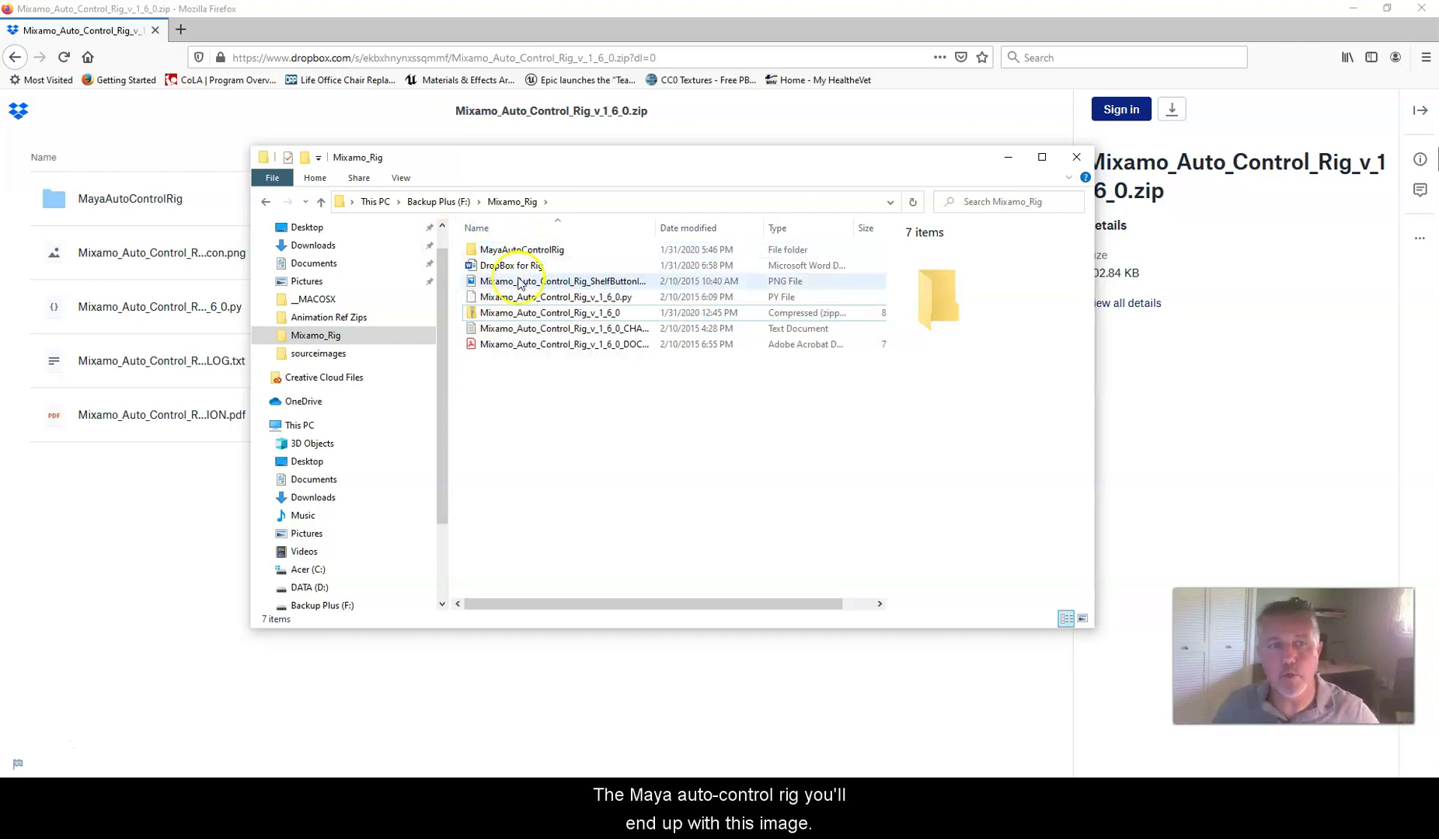
Select the MayaAutoControlRig folder, shelf-button PNG and rig .py script, and copy them.
{"action": "left_click", "coordinate": [475, 282]}
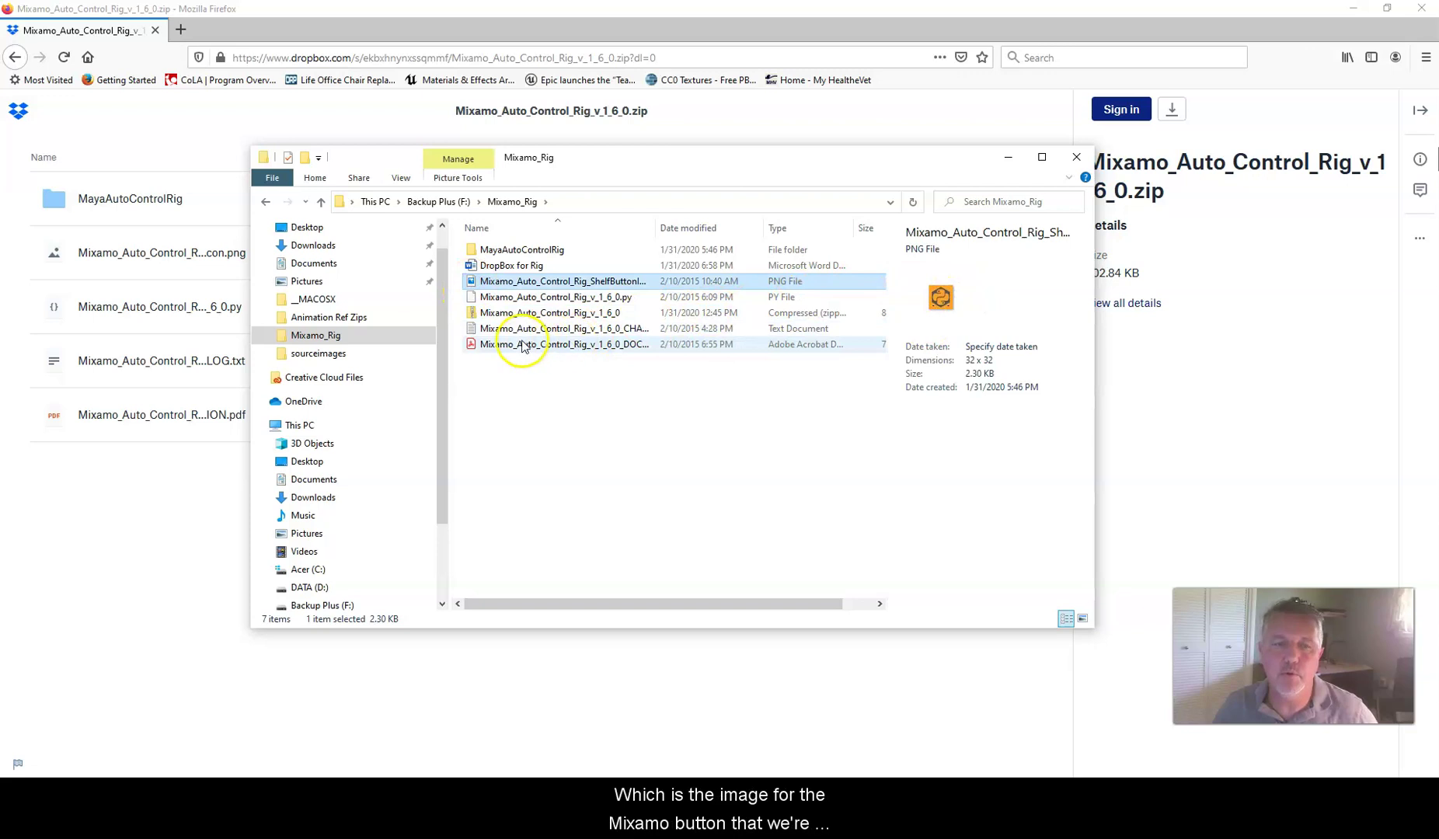
{"action": "left_click", "coordinate": [491, 299]}
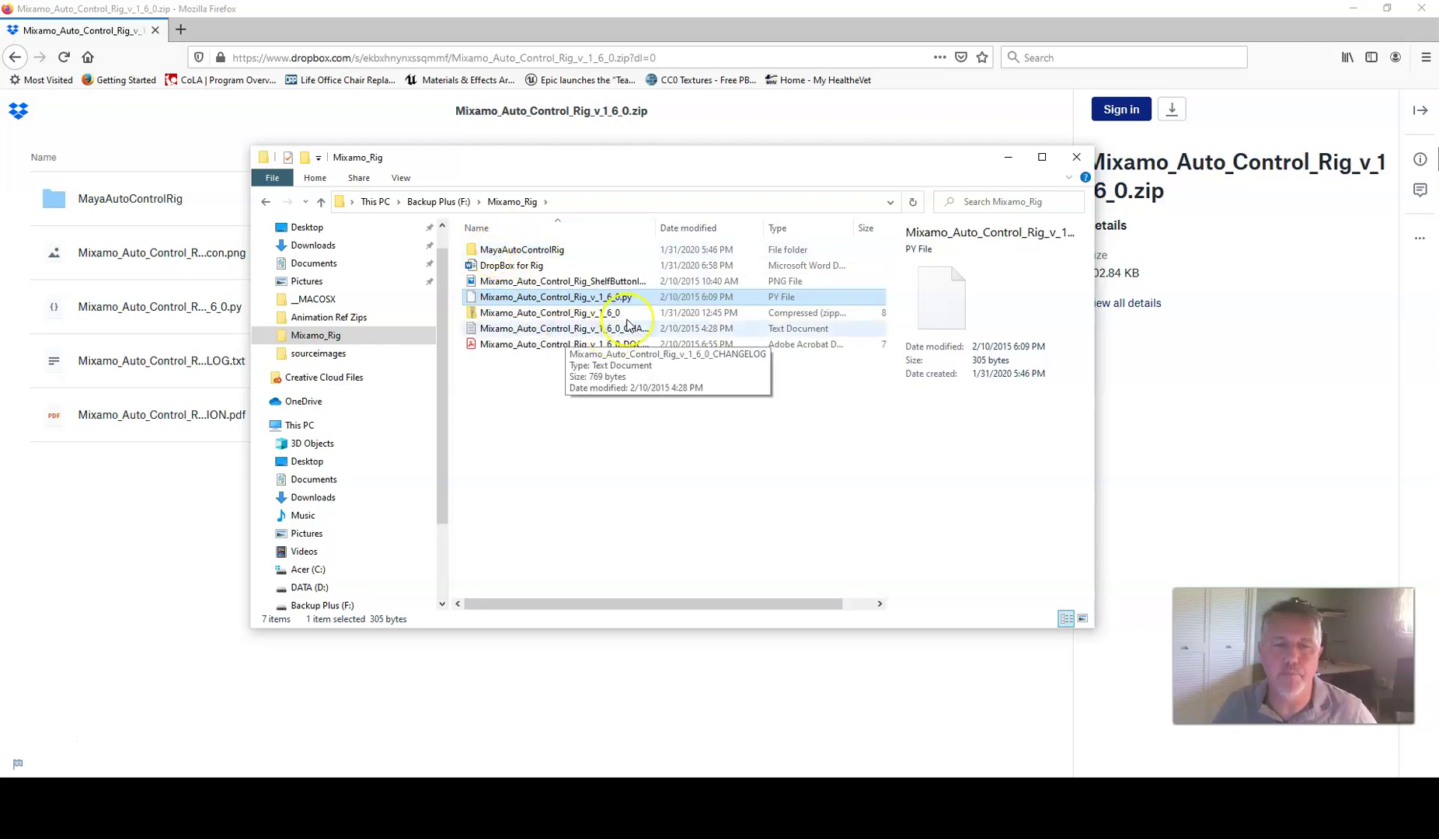
{"action": "left_click", "coordinate": [501, 282], "text": "ctrl"}
{"action": "left_click", "coordinate": [505, 248], "text": "ctrl"}
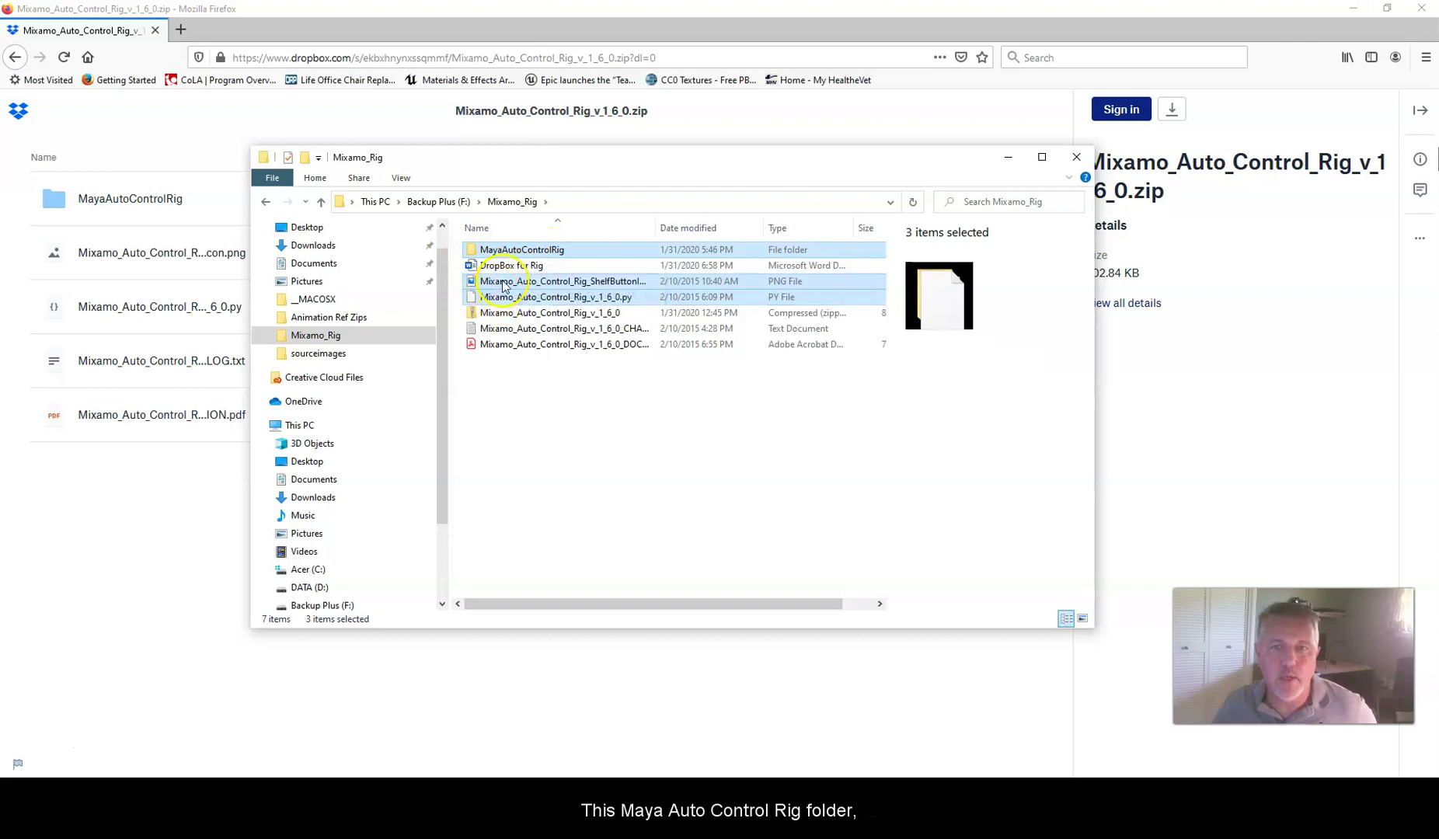
{"action": "right_click", "coordinate": [553, 297]}
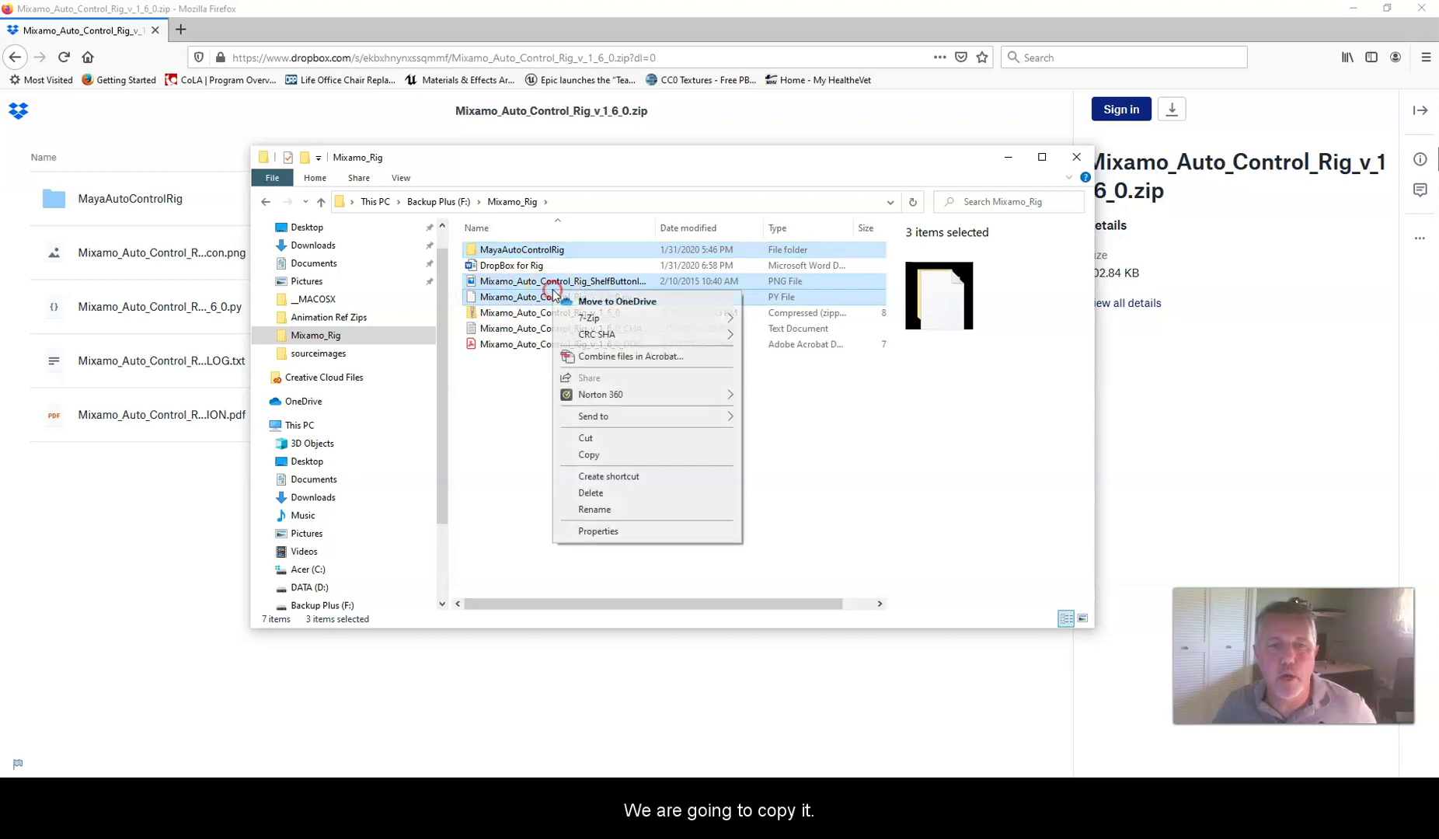
{"action": "left_click", "coordinate": [584, 451]}
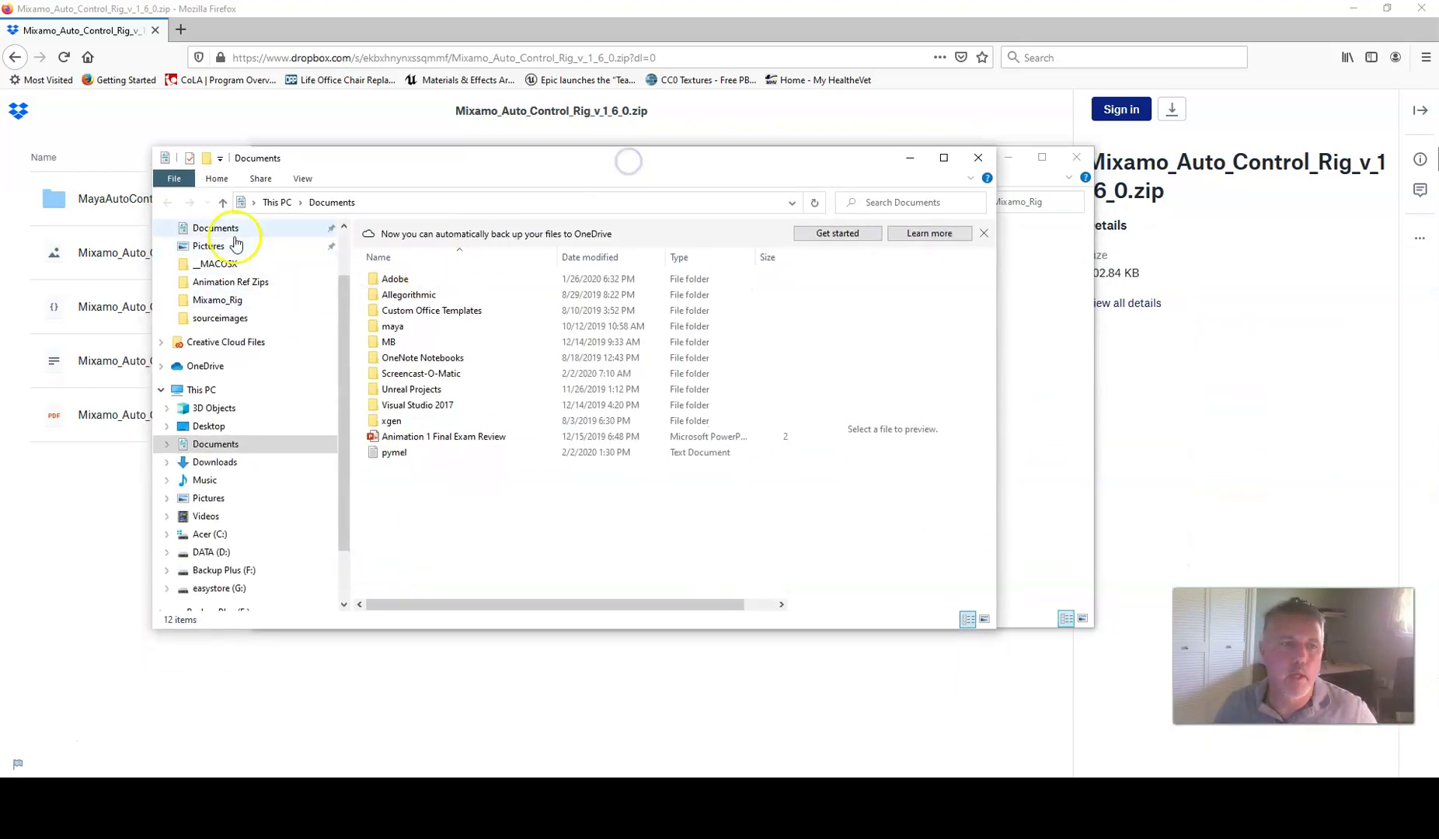
Navigate into Documents\maya\2018\scripts.
{"action": "double_click", "coordinate": [392, 325]}
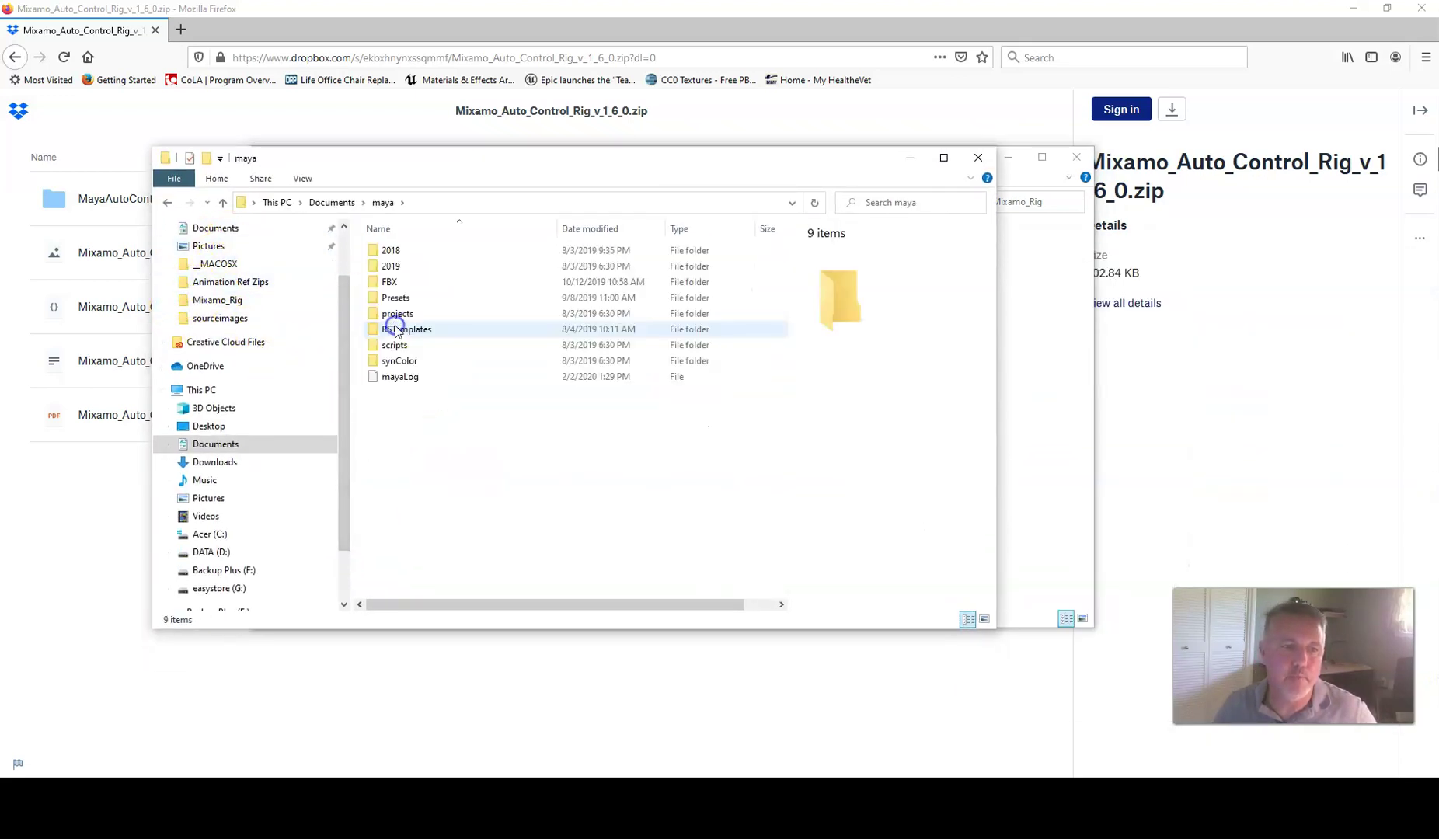
{"action": "left_click", "coordinate": [379, 255]}
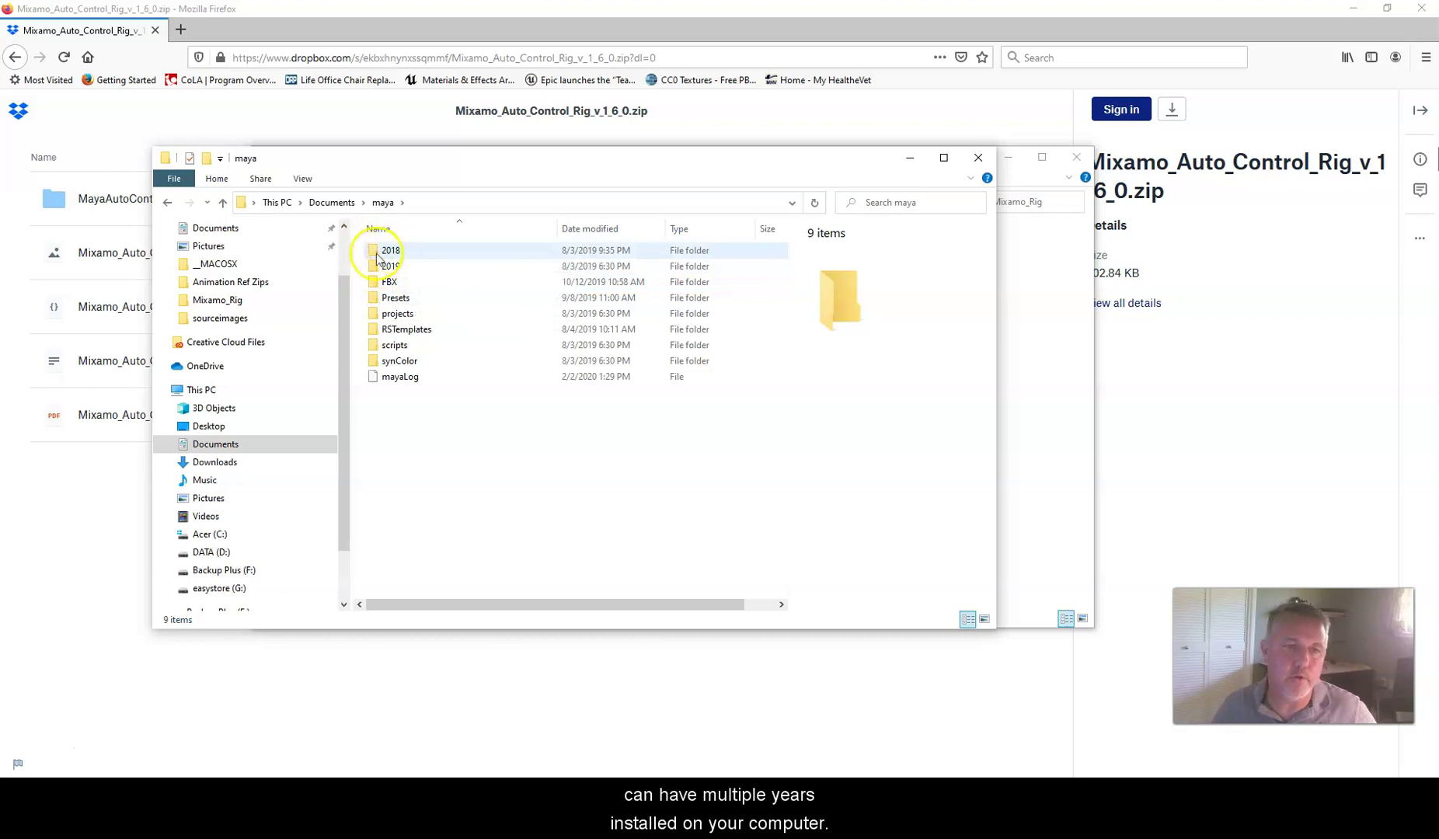
{"action": "double_click", "coordinate": [374, 253]}
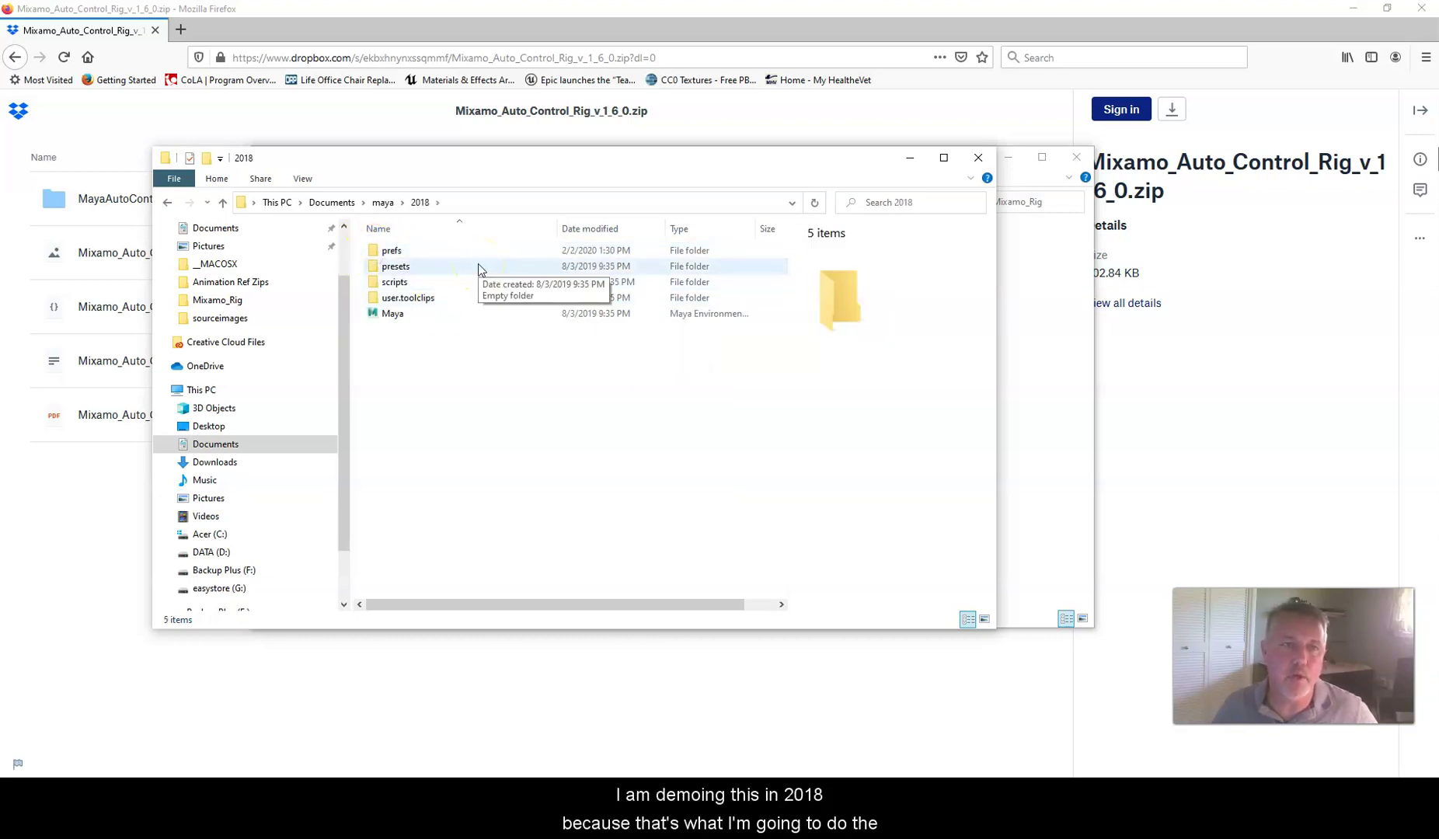
{"action": "left_click", "coordinate": [456, 263]}
{"action": "left_click", "coordinate": [381, 283]}
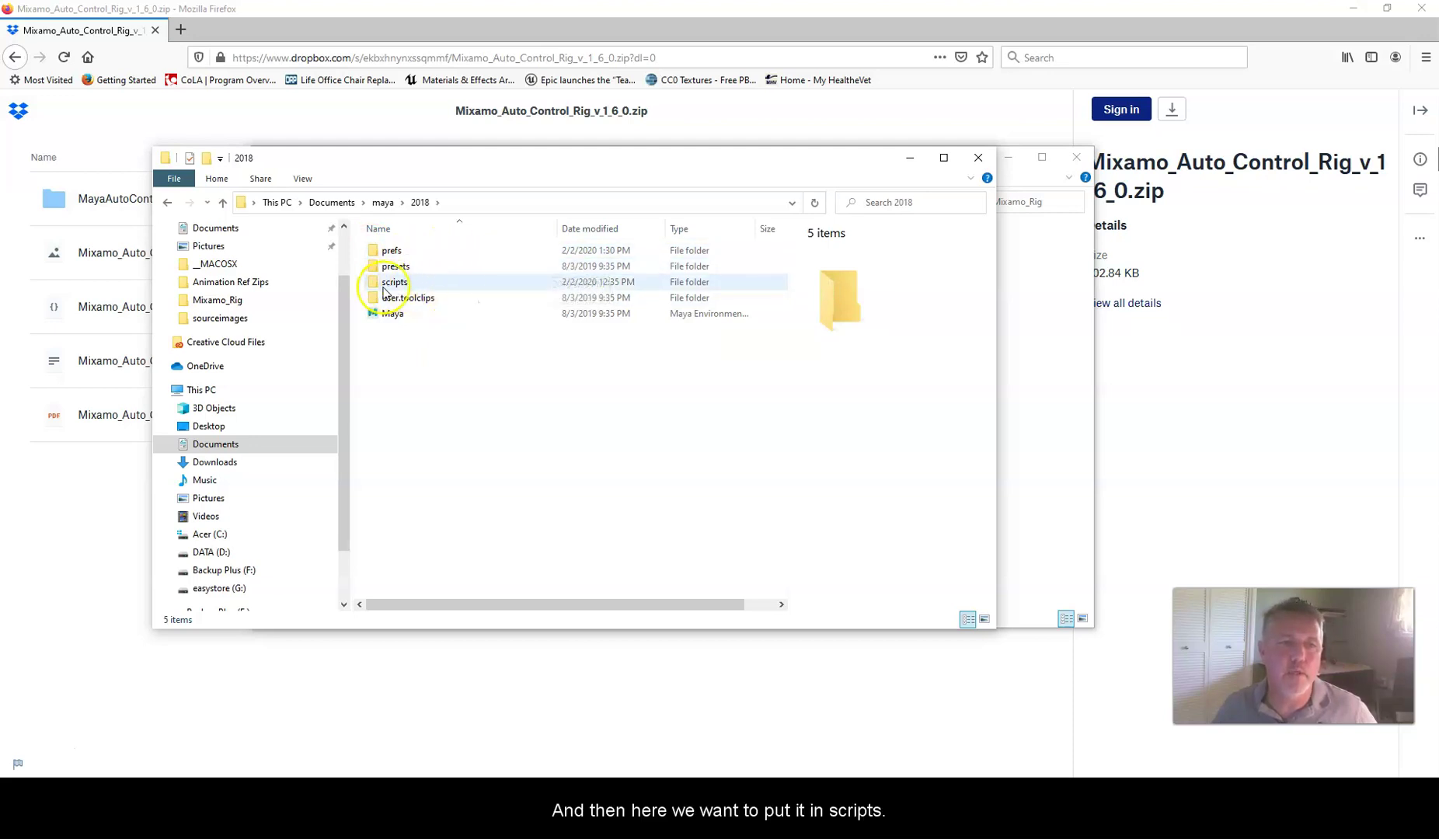
{"action": "double_click", "coordinate": [378, 284]}
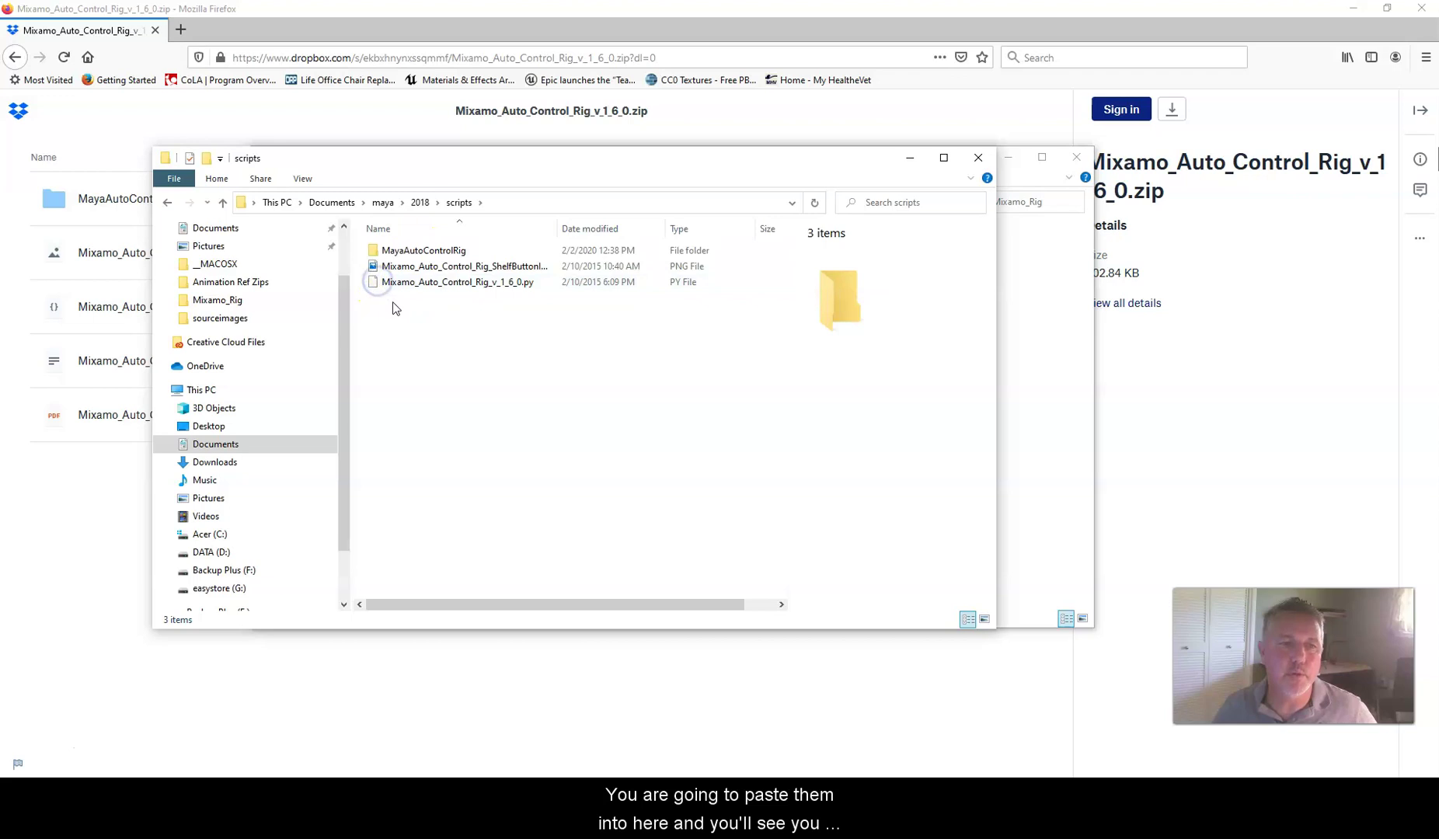
Select the MayaAutoControlRig folder, shelf-button PNG and Mixamo_Auto_Control_Rig_v_1_6_0.py to confirm they're present.
{"action": "left_click", "coordinate": [420, 253]}
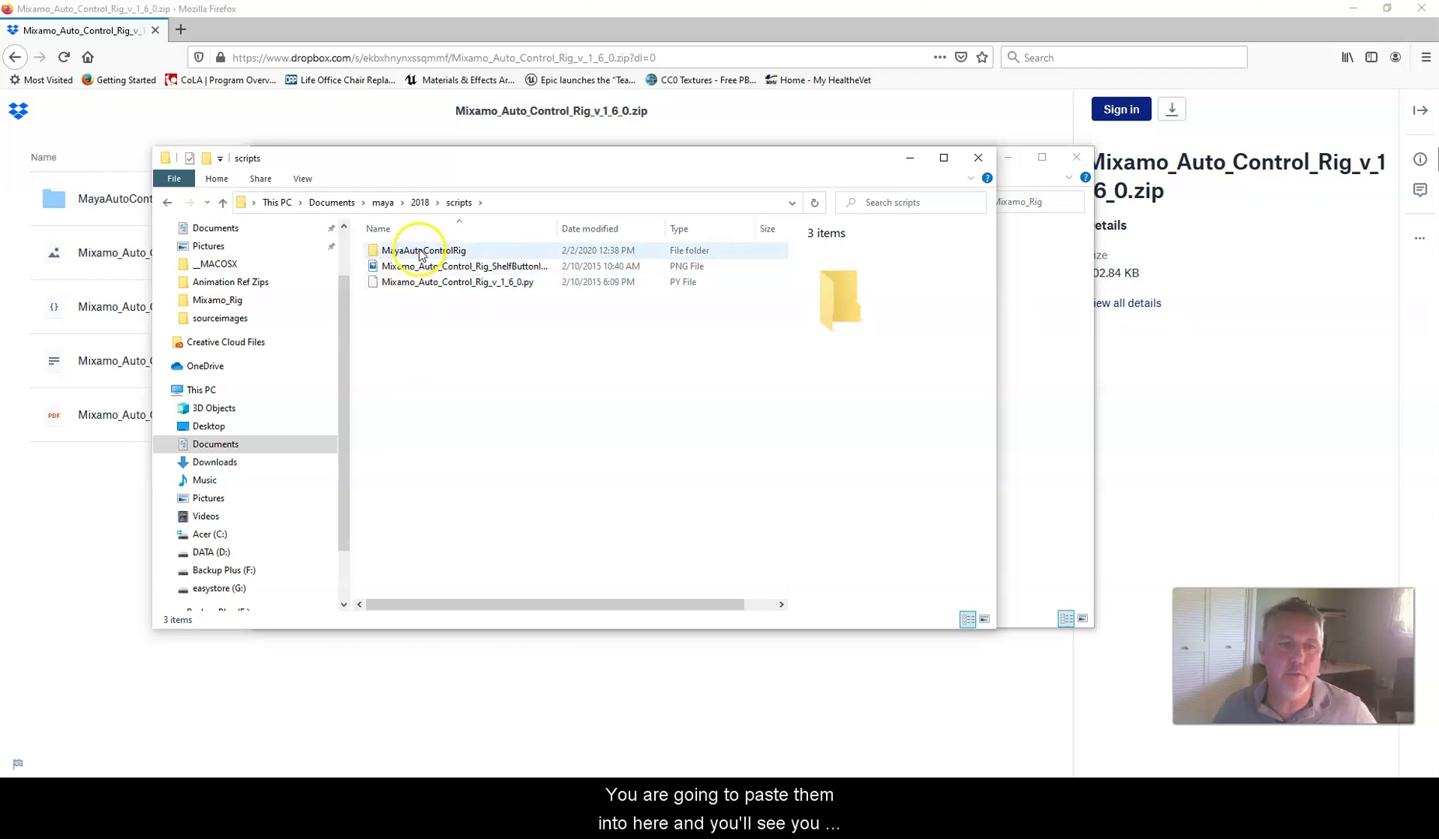
{"action": "left_click", "coordinate": [371, 268]}
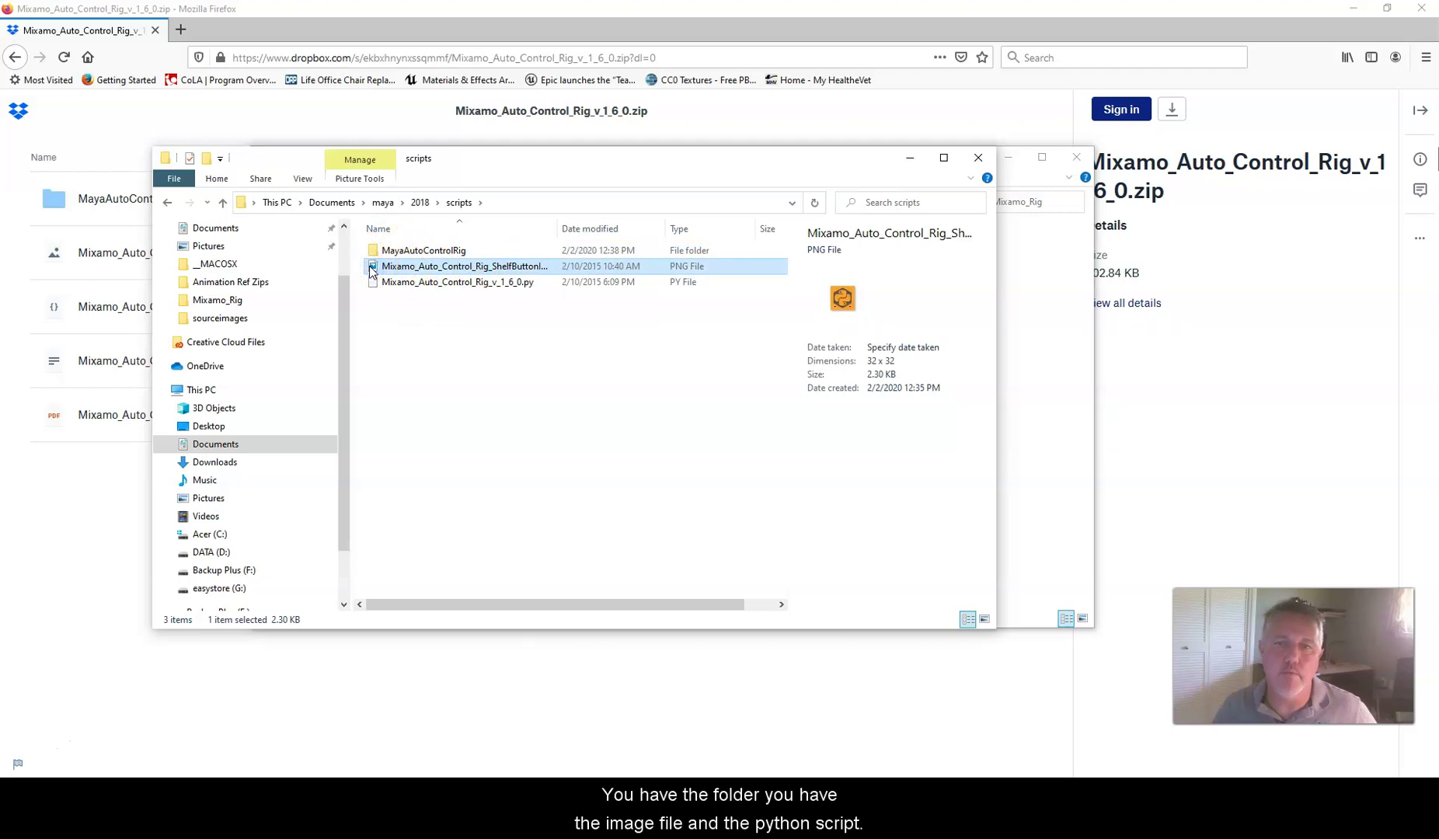
{"action": "left_click", "coordinate": [385, 284]}
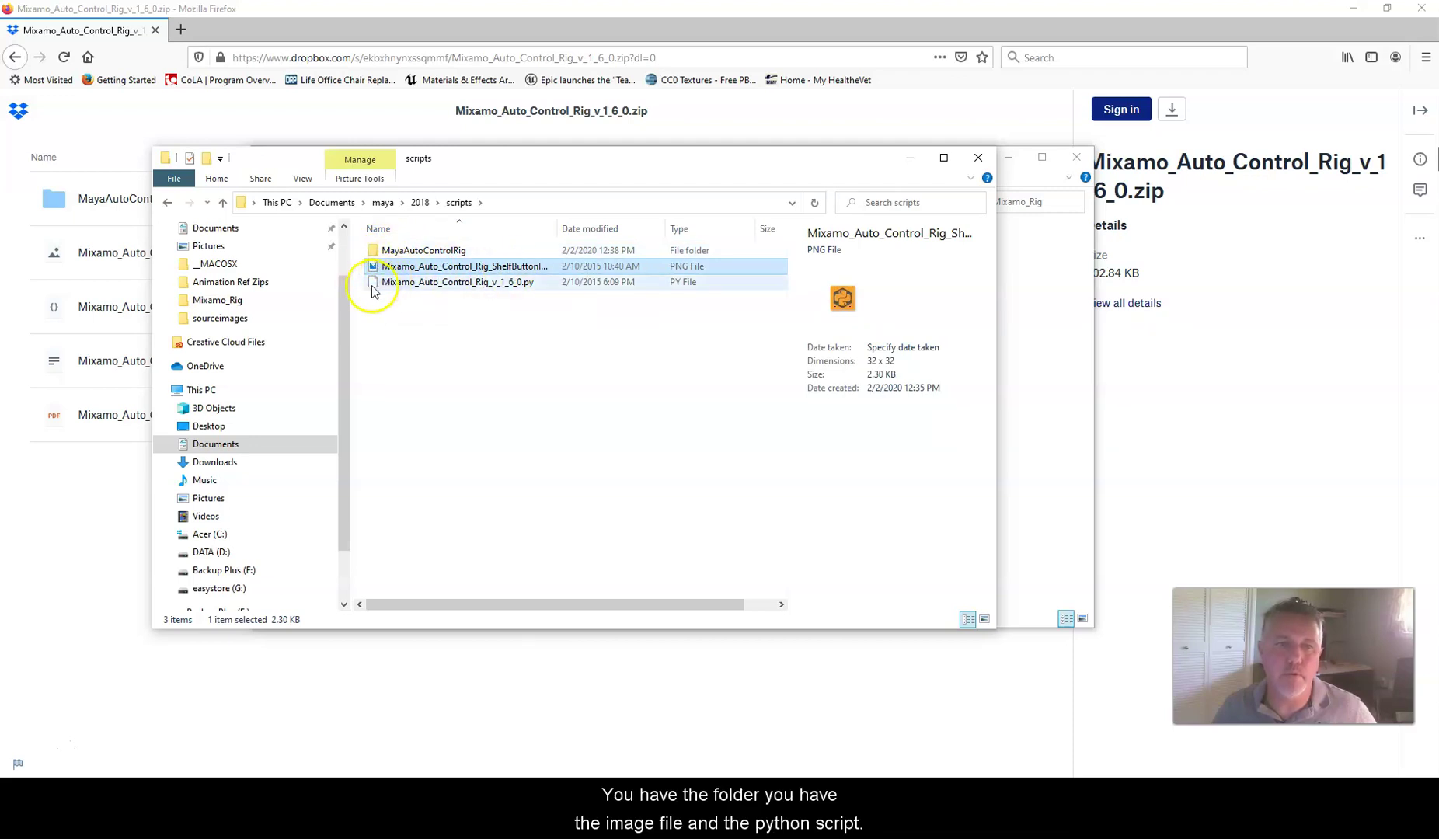
{"action": "left_click", "coordinate": [373, 286]}
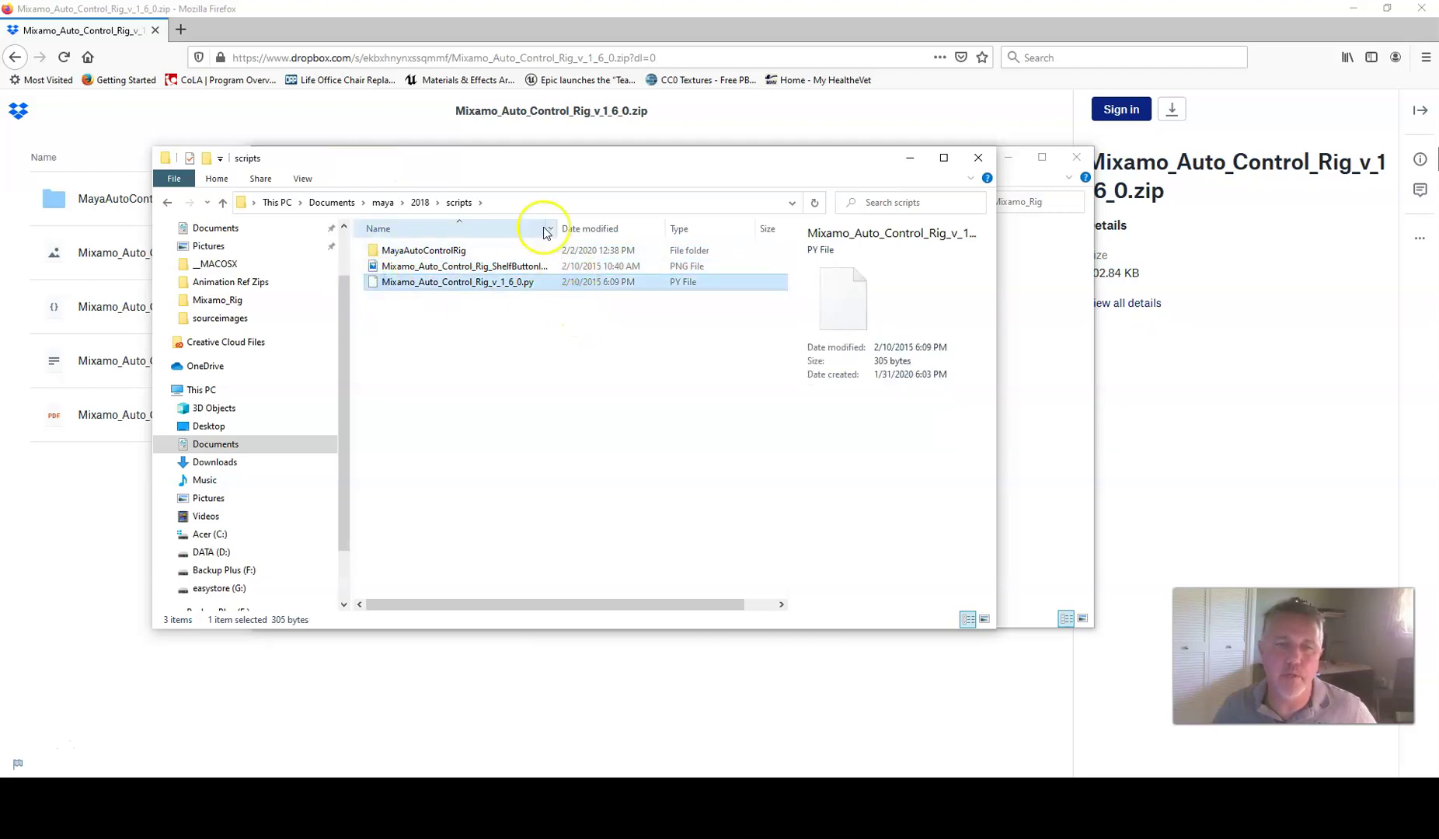
Close the scripts folder window, snap Mixamo_Rig to the right half, and close Firefox's Dropbox page.
{"action": "left_click_drag", "start_coordinate": [735, 170], "coordinate": [1030, 257]}
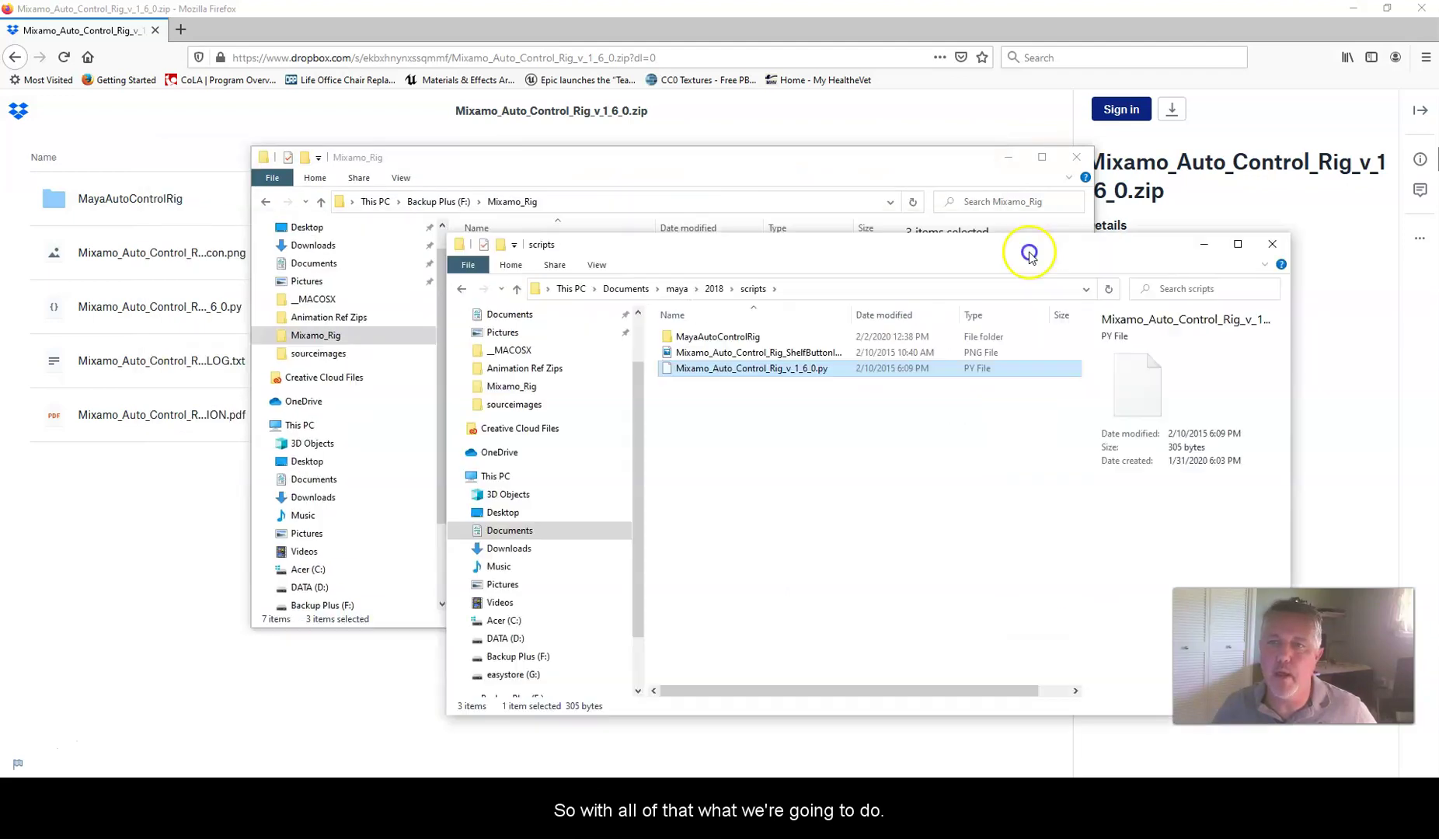
{"action": "left_click", "coordinate": [1271, 244]}
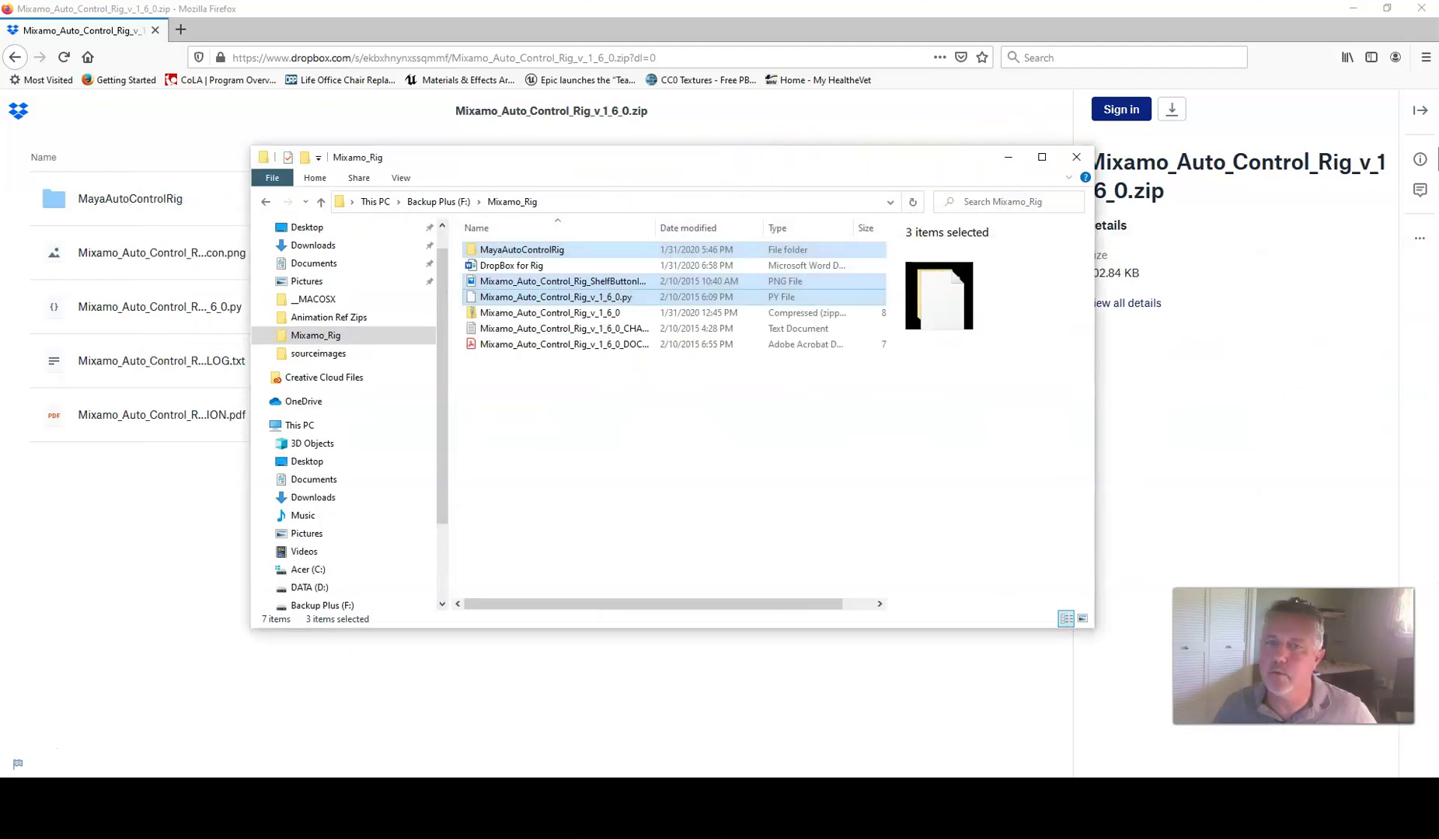
{"action": "left_click_drag", "start_coordinate": [523, 165], "coordinate": [1436, 266]}
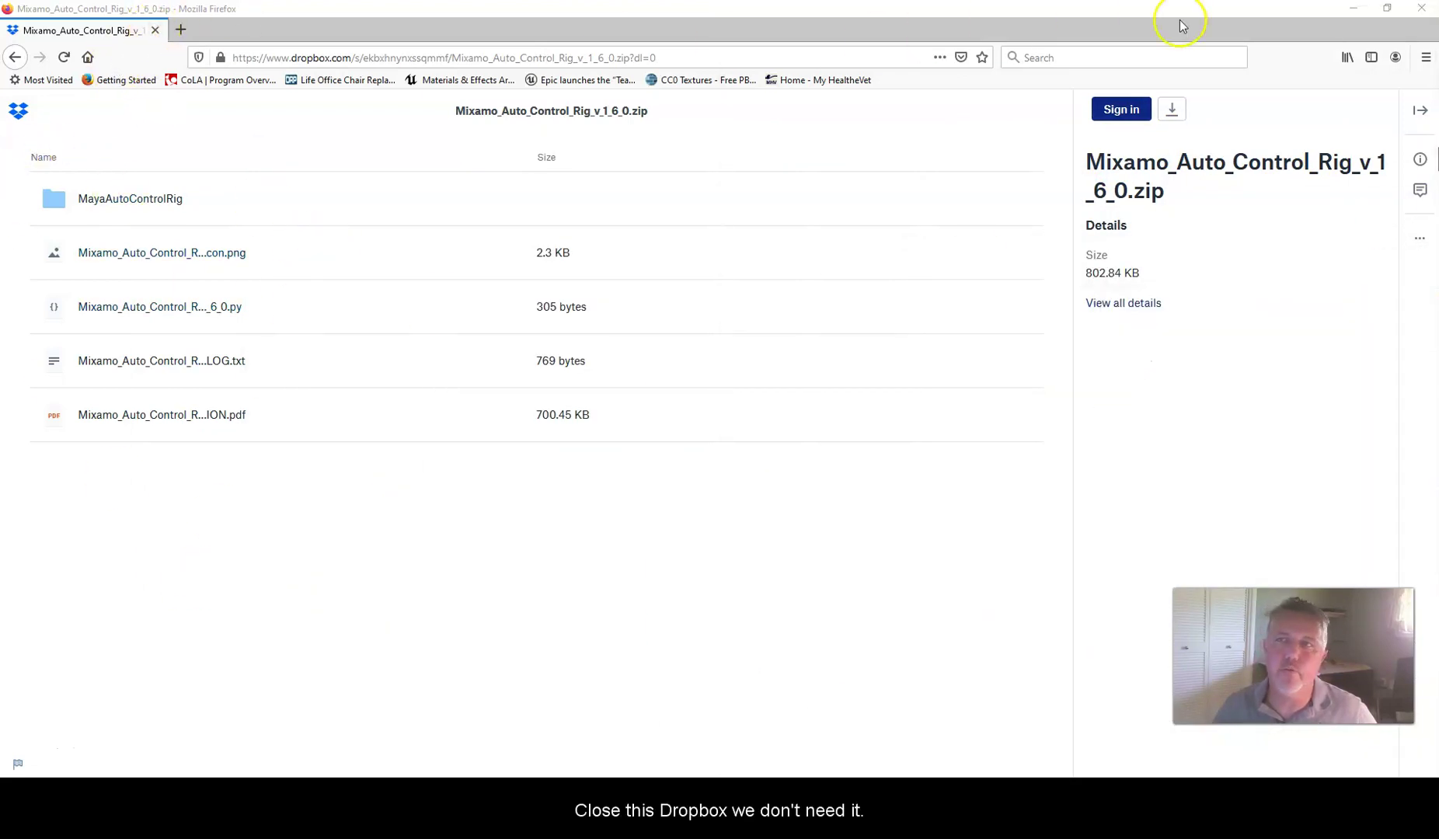
{"action": "left_click", "coordinate": [1421, 9]}
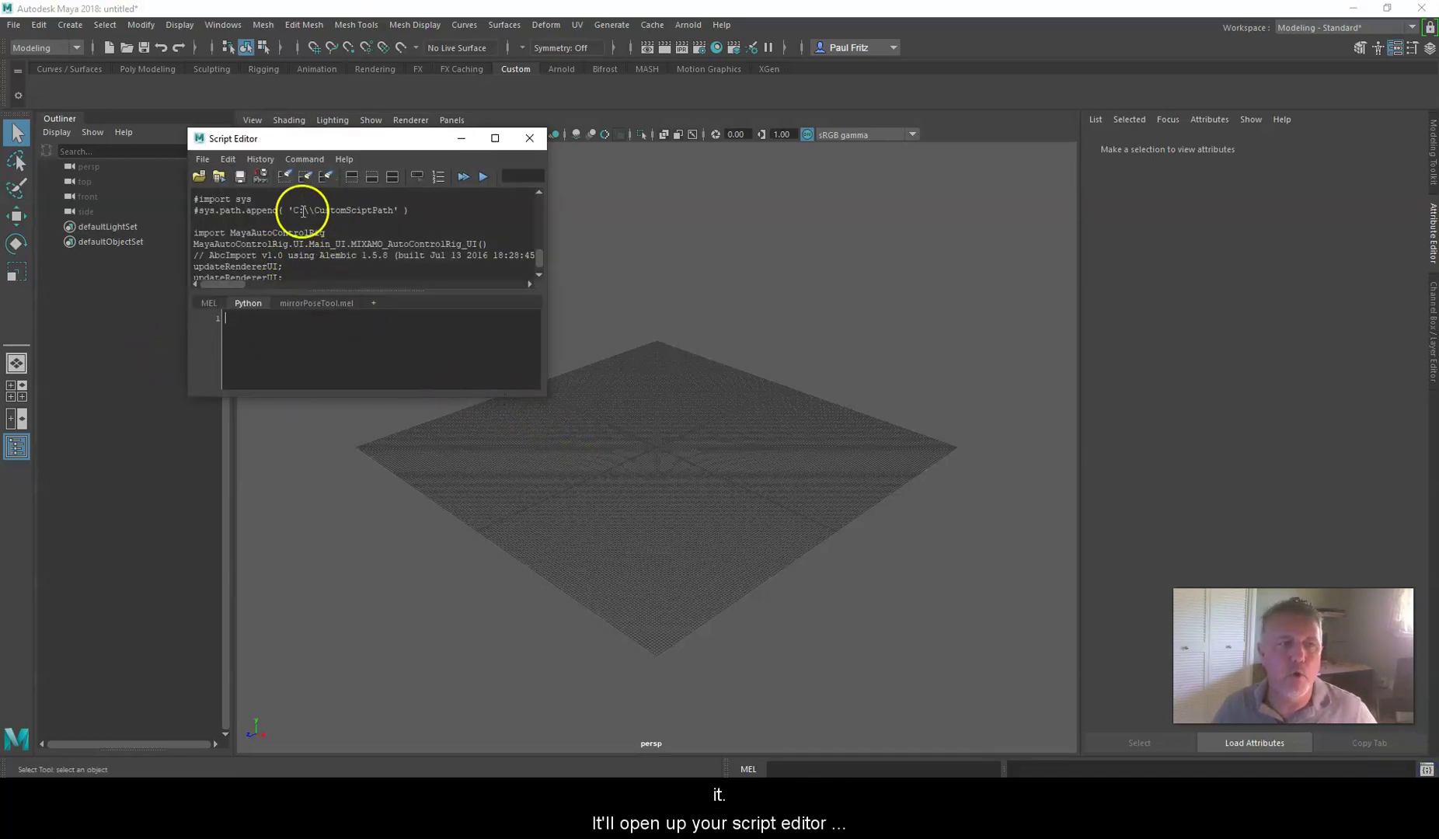
Clear the Script Editor's input and its history using Edit > Clear Input and Clear History.
{"action": "left_click", "coordinate": [228, 158]}
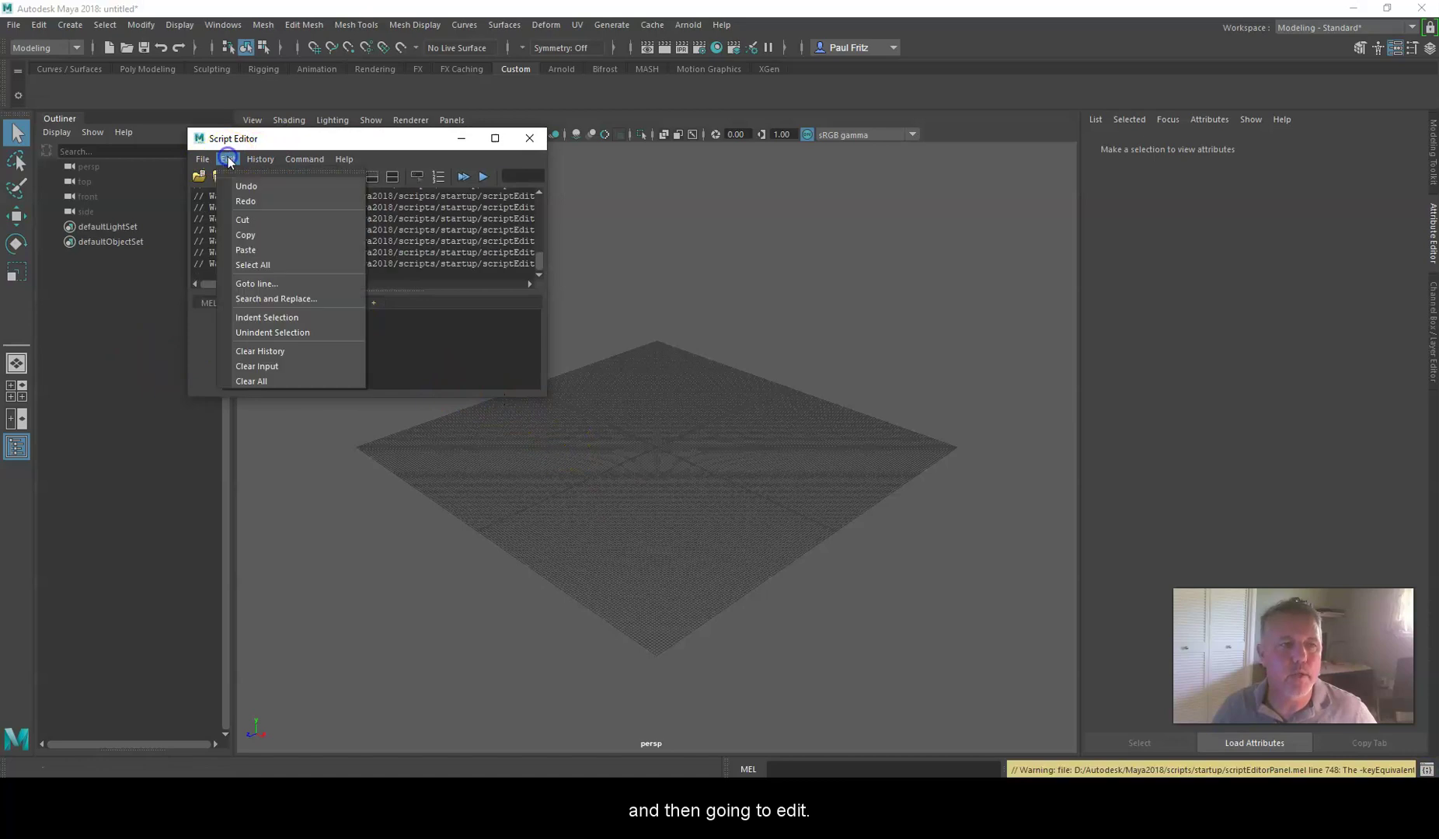
{"action": "left_click", "coordinate": [243, 366]}
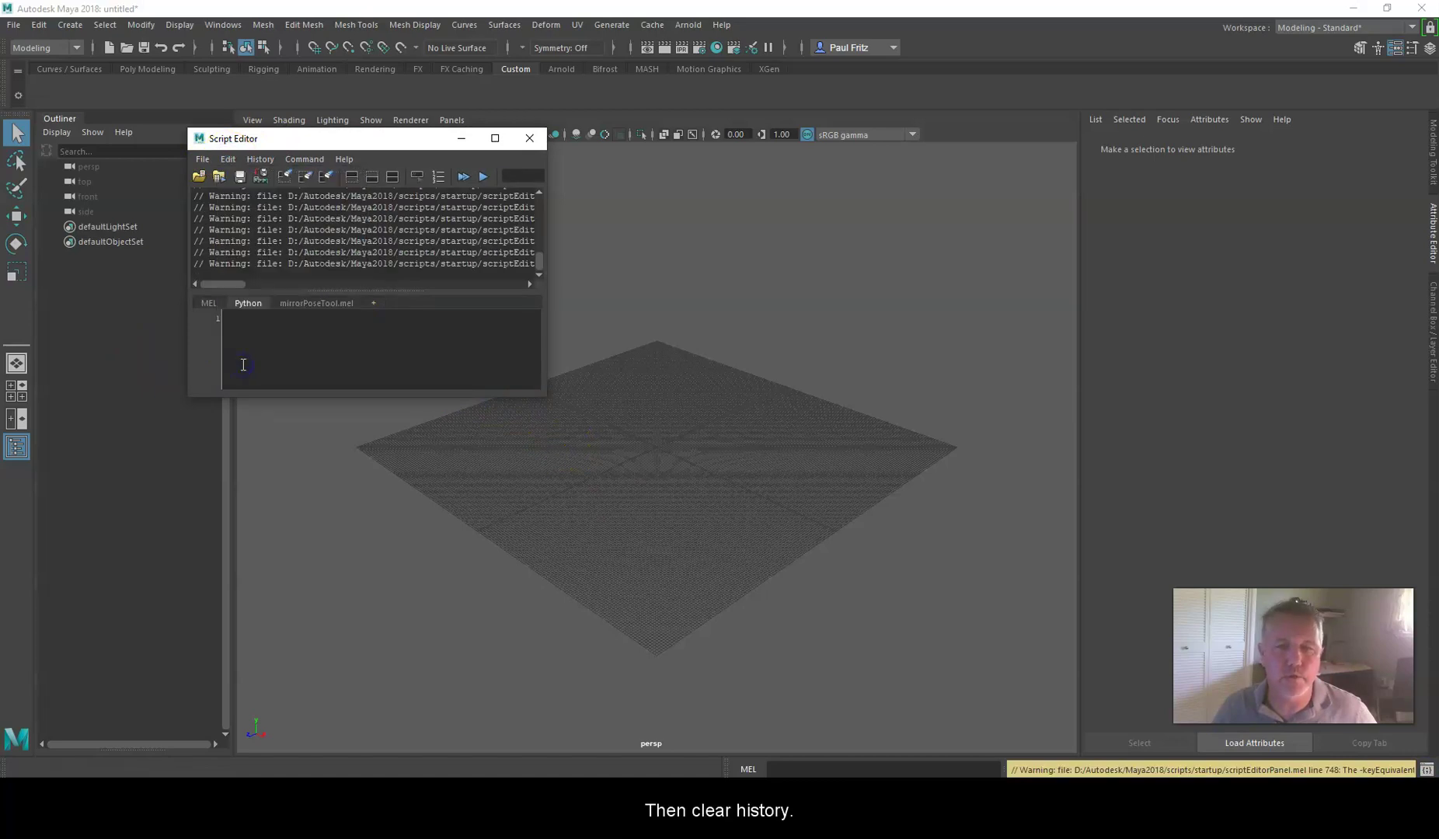
{"action": "left_click", "coordinate": [228, 159]}
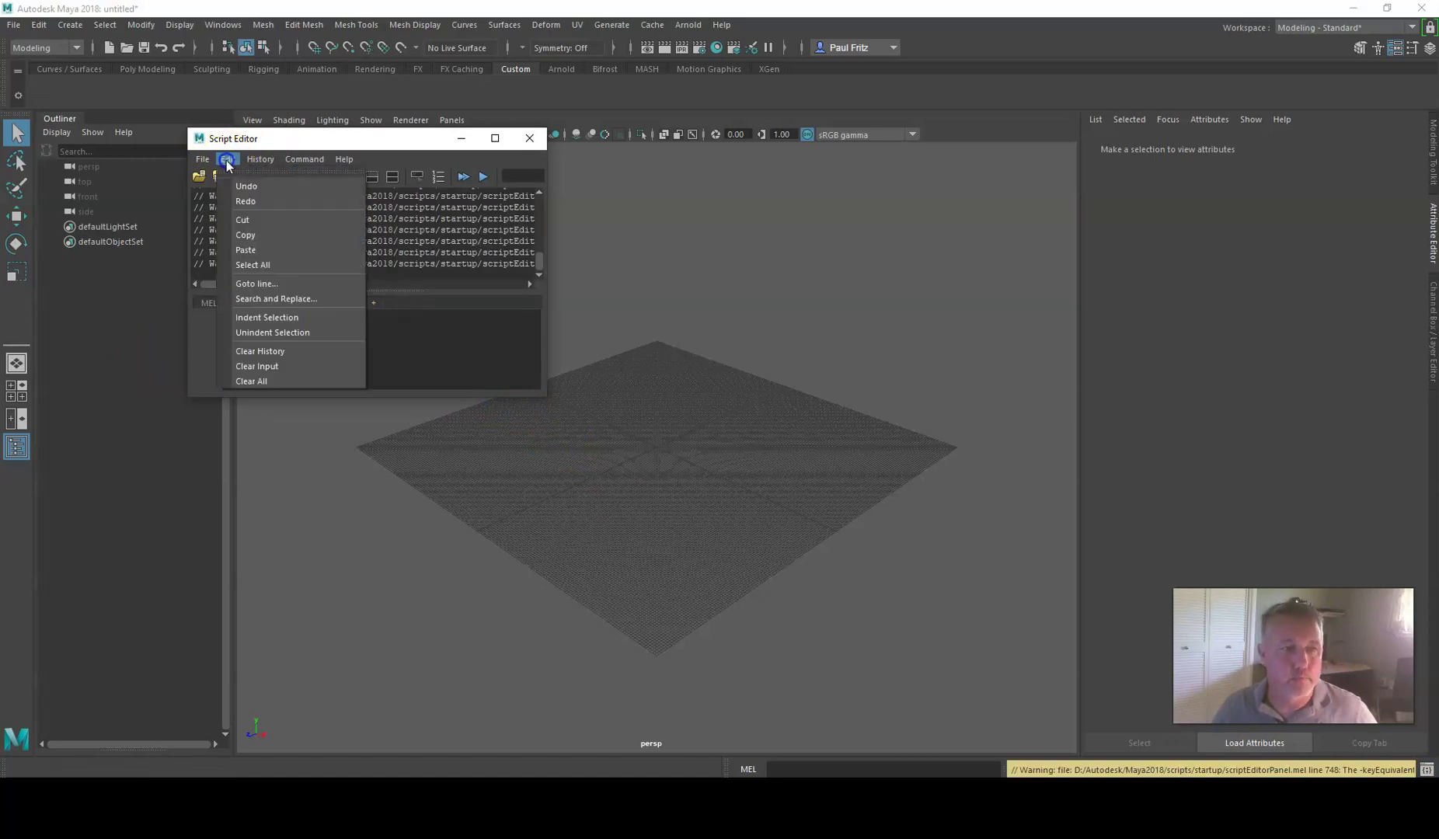
{"action": "left_click", "coordinate": [258, 352]}
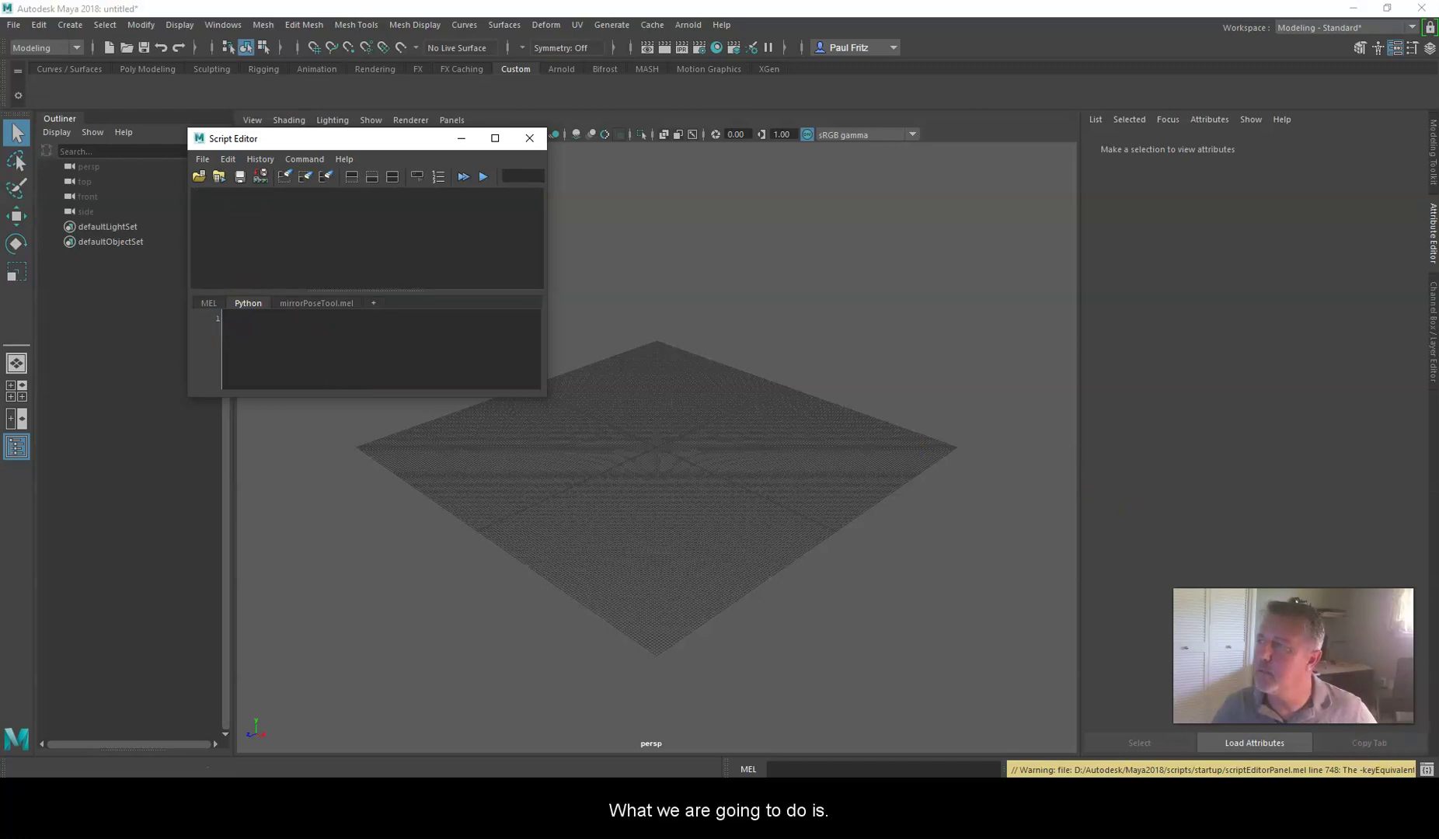
Drag the rig's .py file from the Mixamo_Rig folder into the Python tab.
{"action": "key", "text": "alt+Tab"}
{"action": "left_click_drag", "start_coordinate": [1128, 211], "coordinate": [1027, 198]}
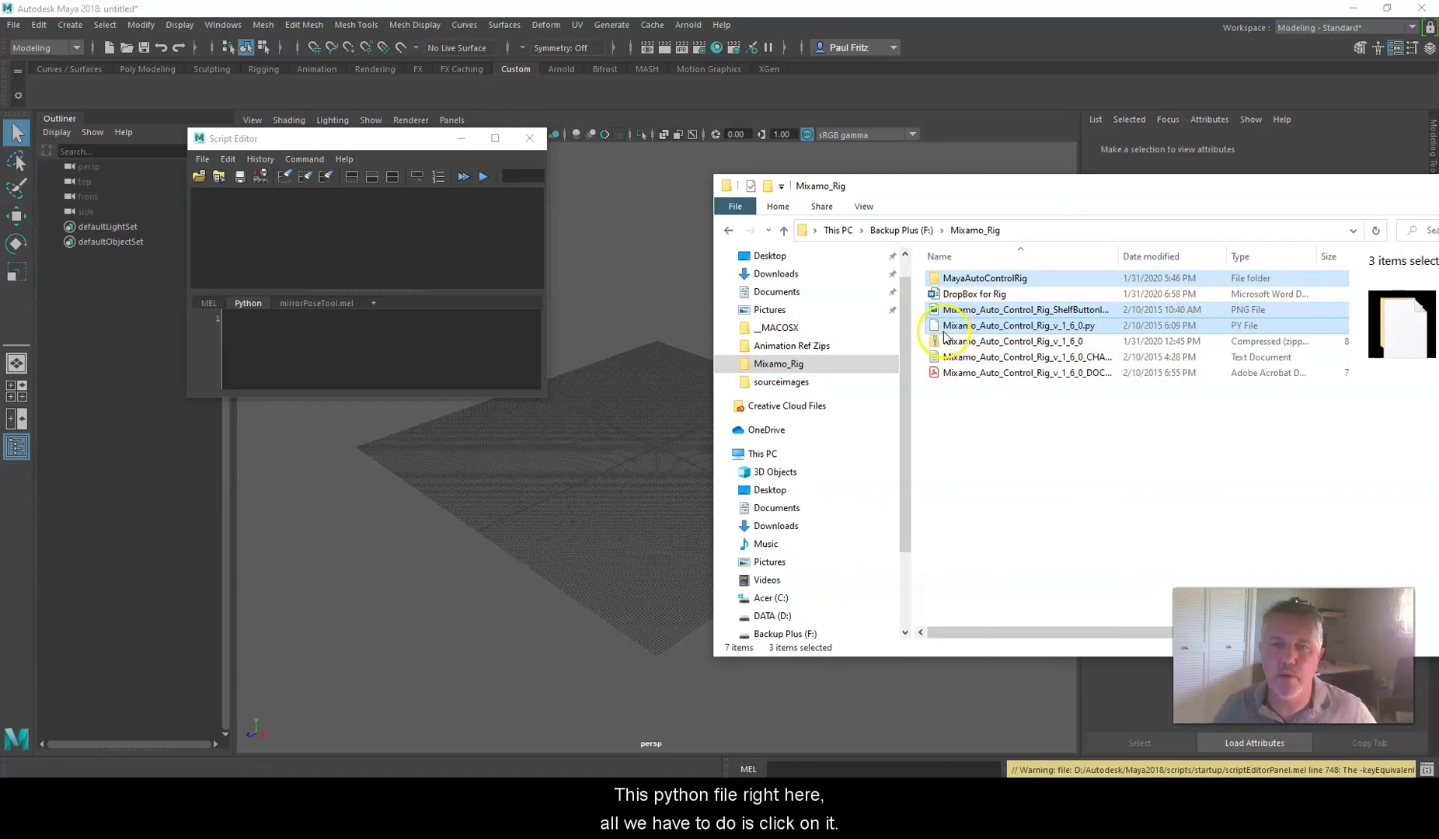
{"action": "left_click_drag", "start_coordinate": [936, 329], "coordinate": [334, 352]}
{"action": "left_click", "coordinate": [965, 329]}
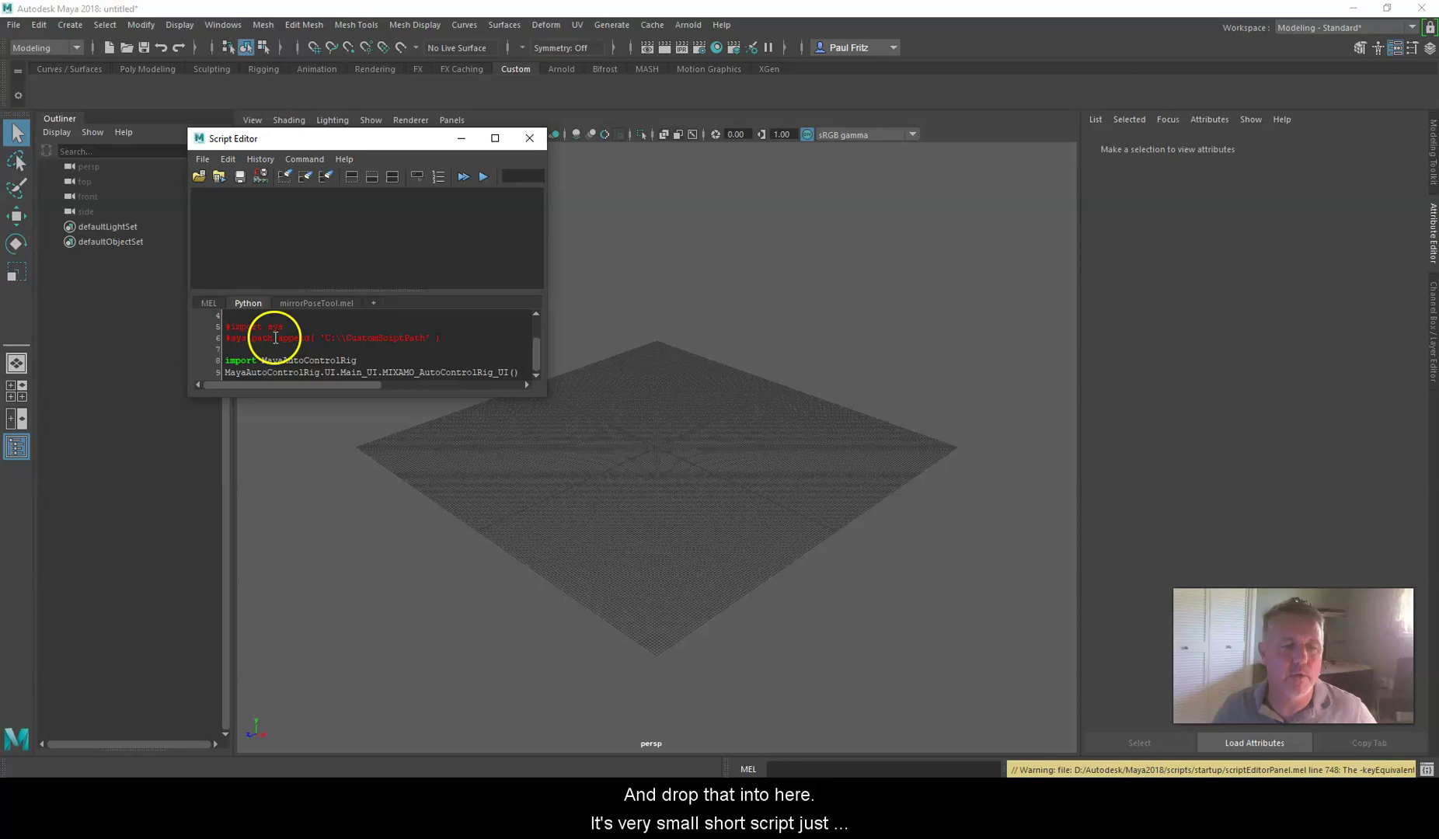
{"action": "scroll", "coordinate": [275, 338], "scroll_direction": "up", "scroll_amount": 1}
{"action": "scroll", "coordinate": [278, 337], "scroll_direction": "down", "scroll_amount": 1}
{"action": "scroll", "coordinate": [281, 336], "scroll_direction": "up", "scroll_amount": 1}
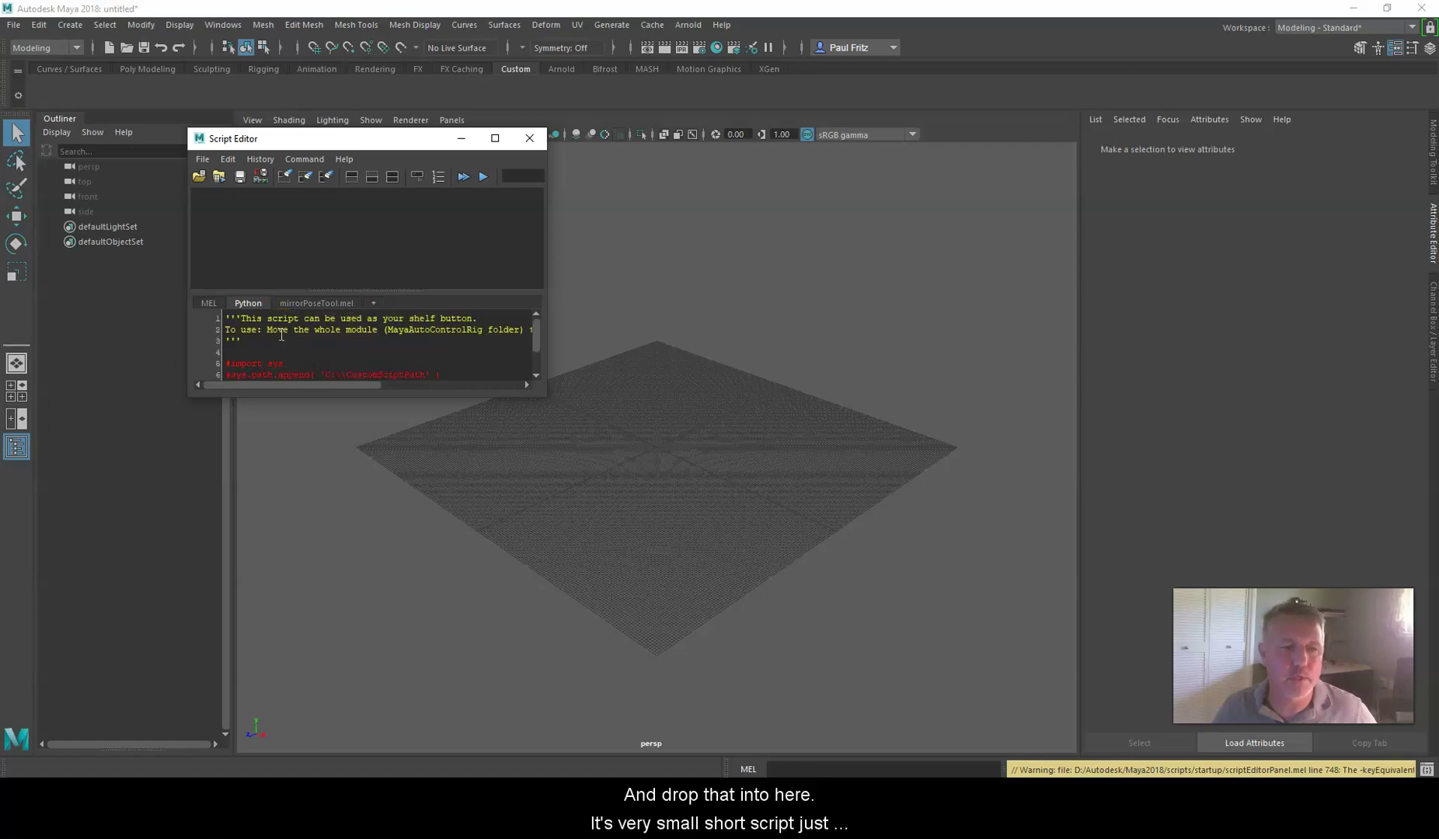
{"action": "scroll", "coordinate": [281, 335], "scroll_direction": "down", "scroll_amount": 1}
{"action": "scroll", "coordinate": [282, 336], "scroll_direction": "up", "scroll_amount": 1}
{"action": "scroll", "coordinate": [282, 336], "scroll_direction": "down", "scroll_amount": 1}
{"action": "scroll", "coordinate": [282, 336], "scroll_direction": "up", "scroll_amount": 1}
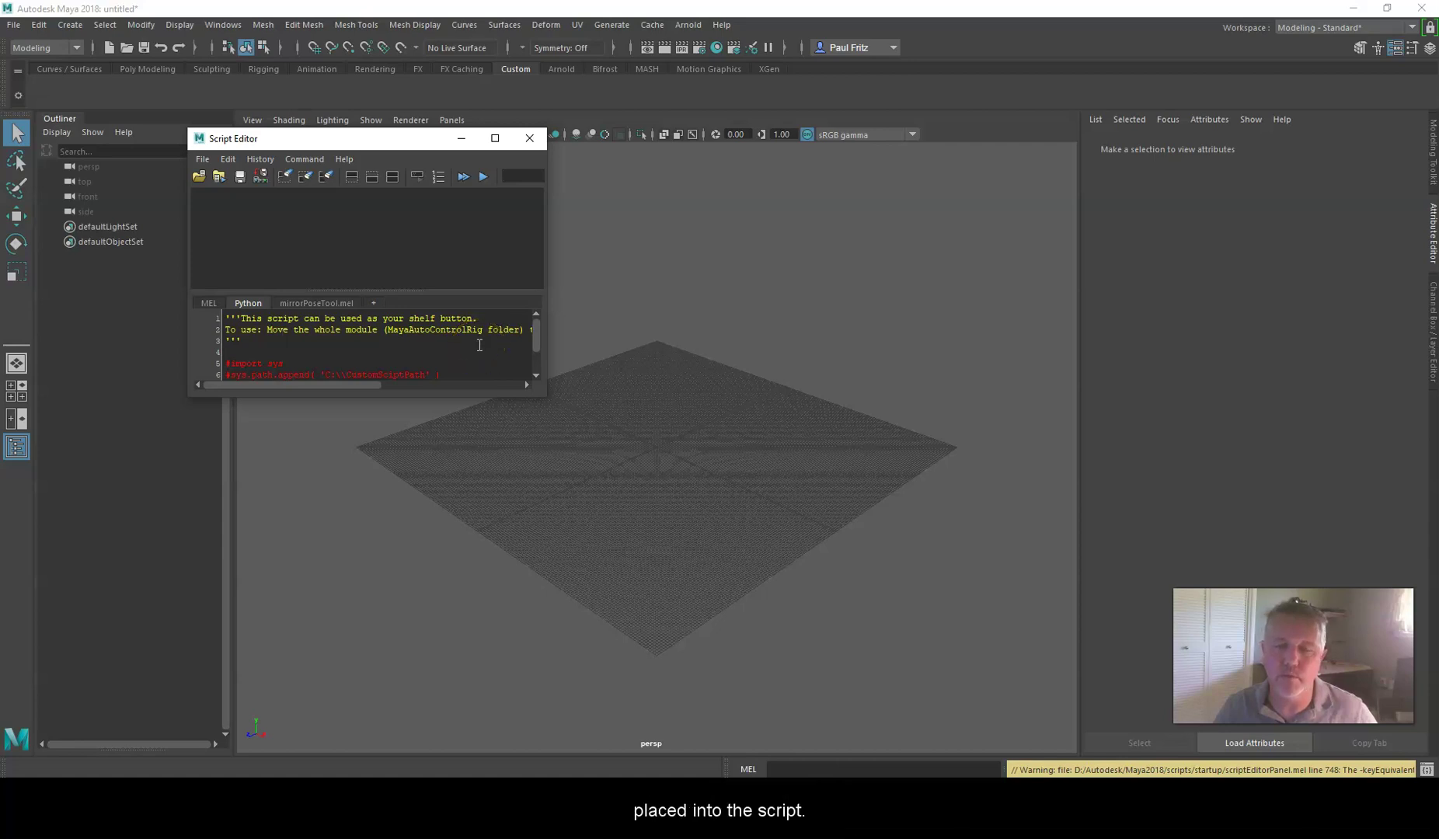
{"action": "scroll", "coordinate": [295, 347], "scroll_direction": "down", "scroll_amount": 1}
{"action": "scroll", "coordinate": [275, 346], "scroll_direction": "up", "scroll_amount": 1}
Select all the code in the mirrorPoseTool.mel script tab.
{"action": "left_click_drag", "start_coordinate": [225, 314], "coordinate": [354, 363]}
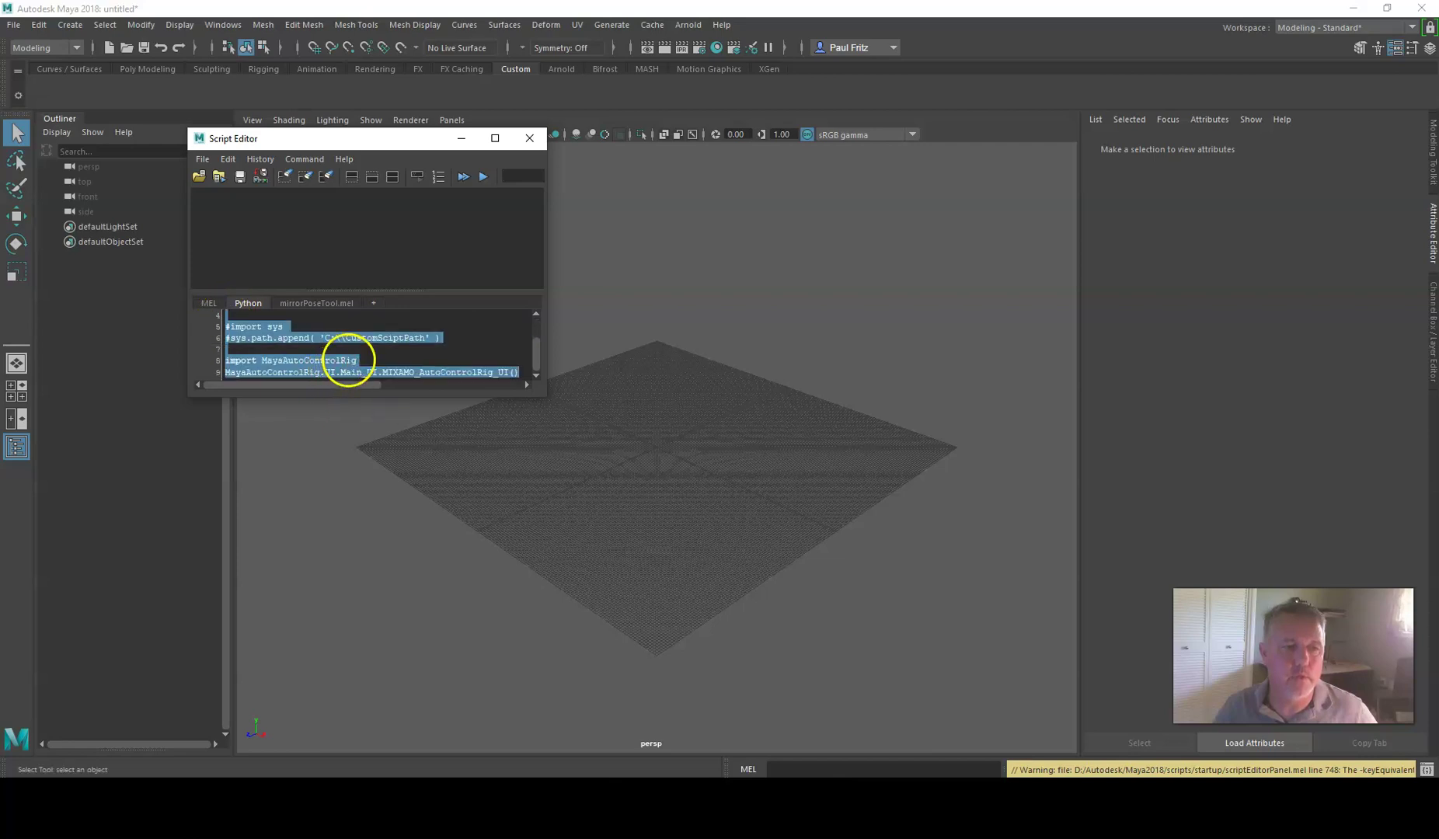
{"action": "left_click", "coordinate": [359, 304]}
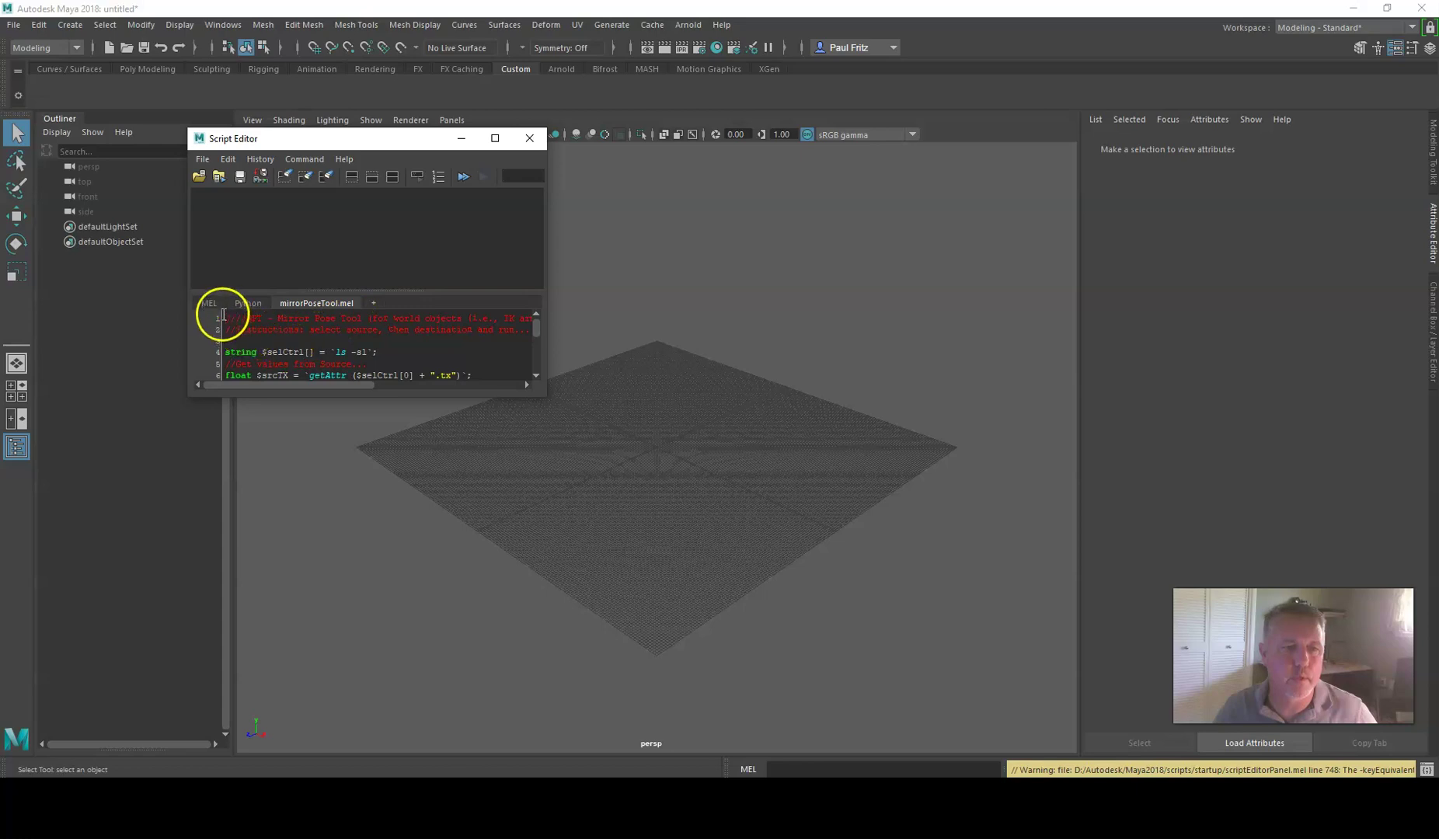
{"action": "left_click_drag", "start_coordinate": [226, 317], "coordinate": [382, 402]}
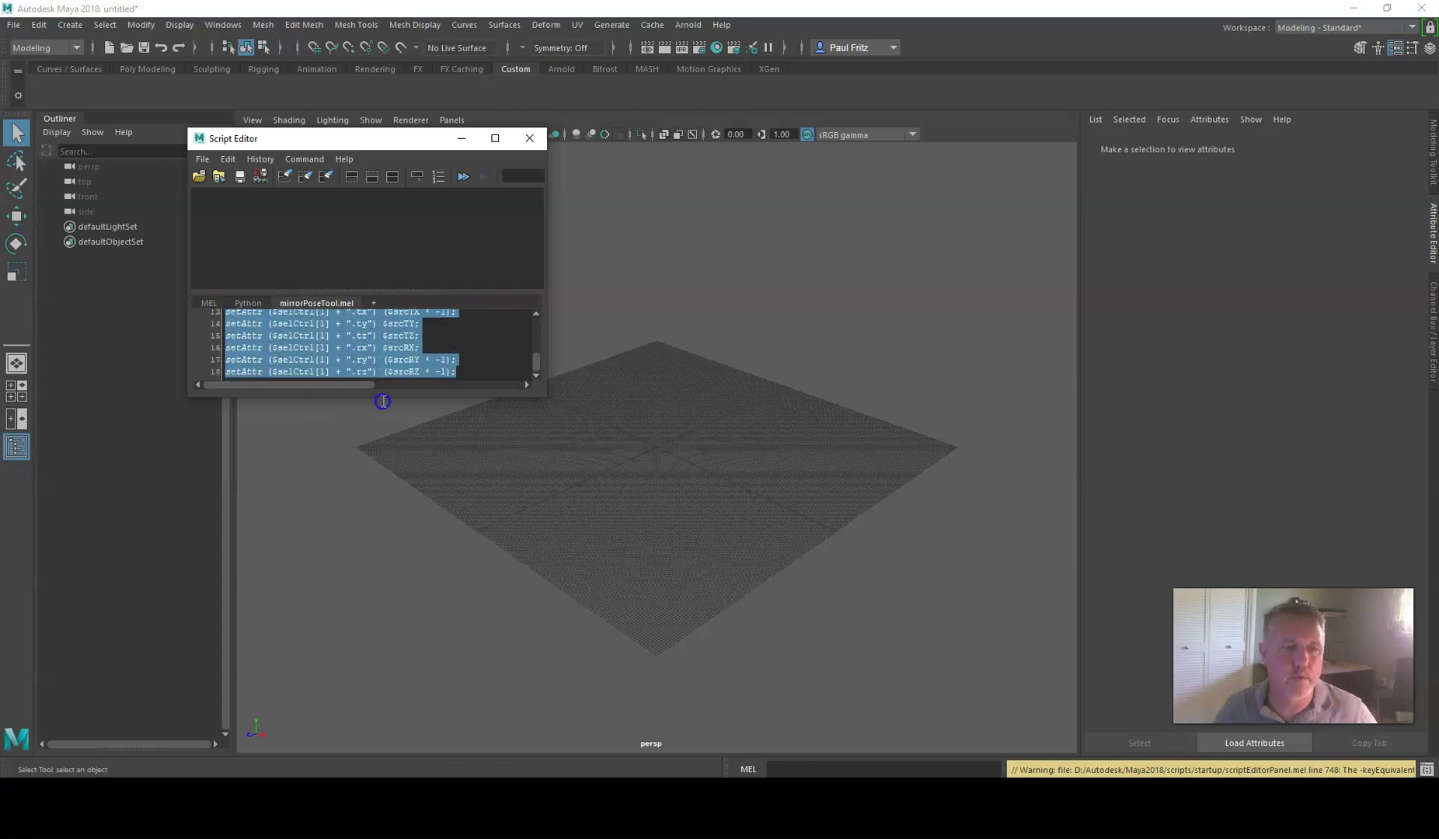
{"action": "scroll", "coordinate": [376, 349], "scroll_direction": "up", "scroll_amount": 4}
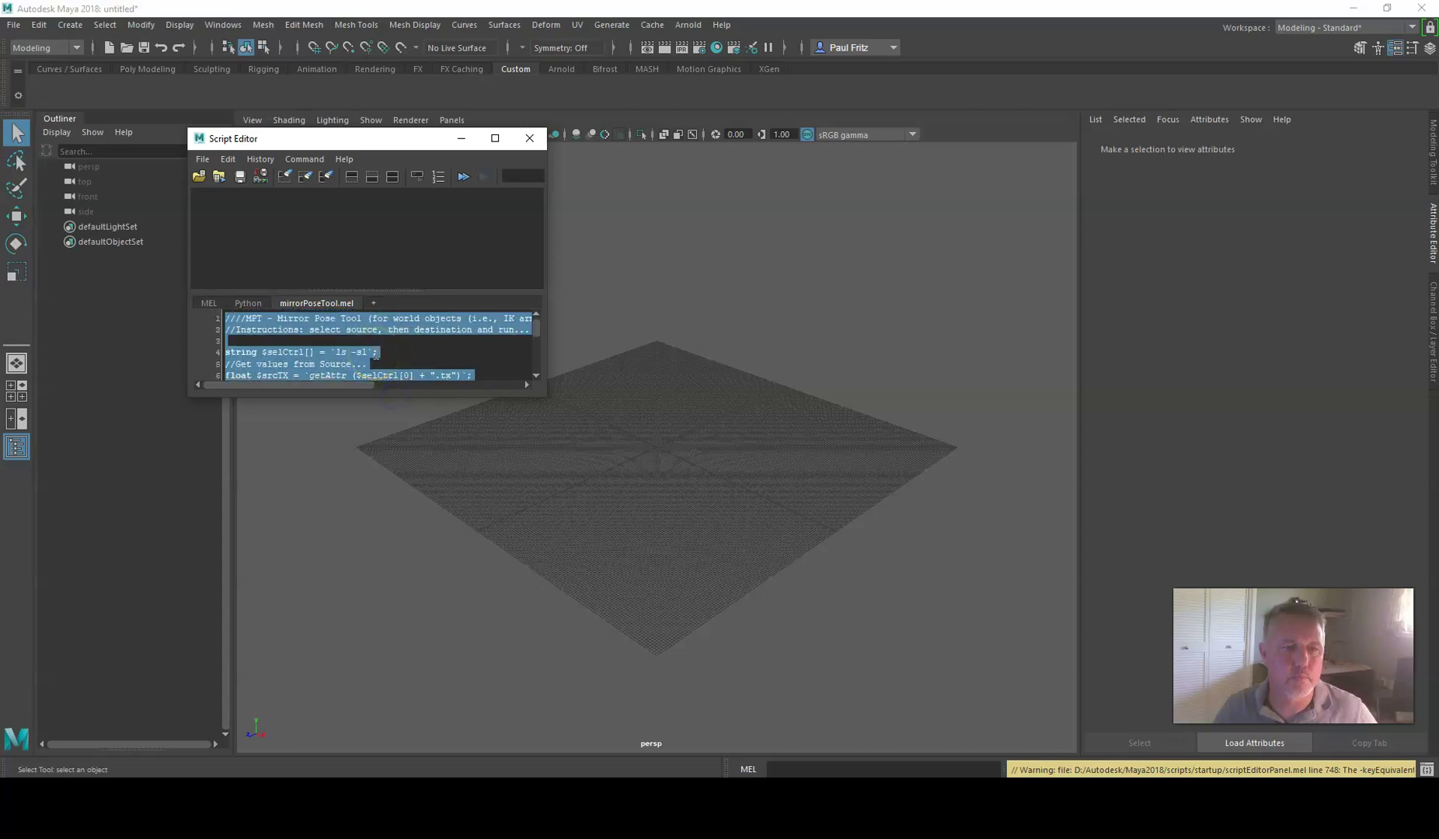
Clear the Python input, drop the rig .py file back in, and select all its lines.
{"action": "left_click", "coordinate": [228, 159]}
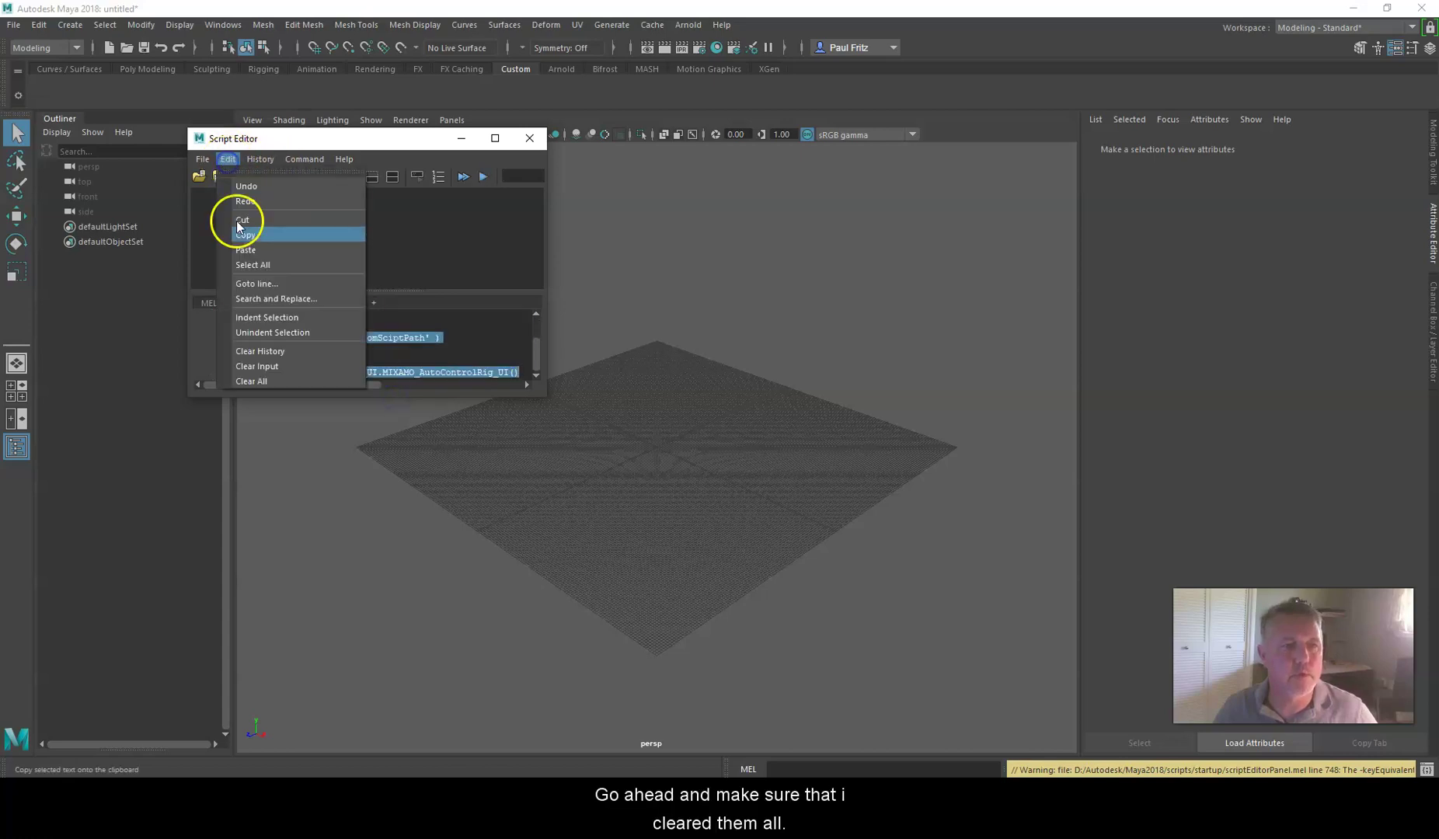
{"action": "left_click", "coordinate": [261, 367]}
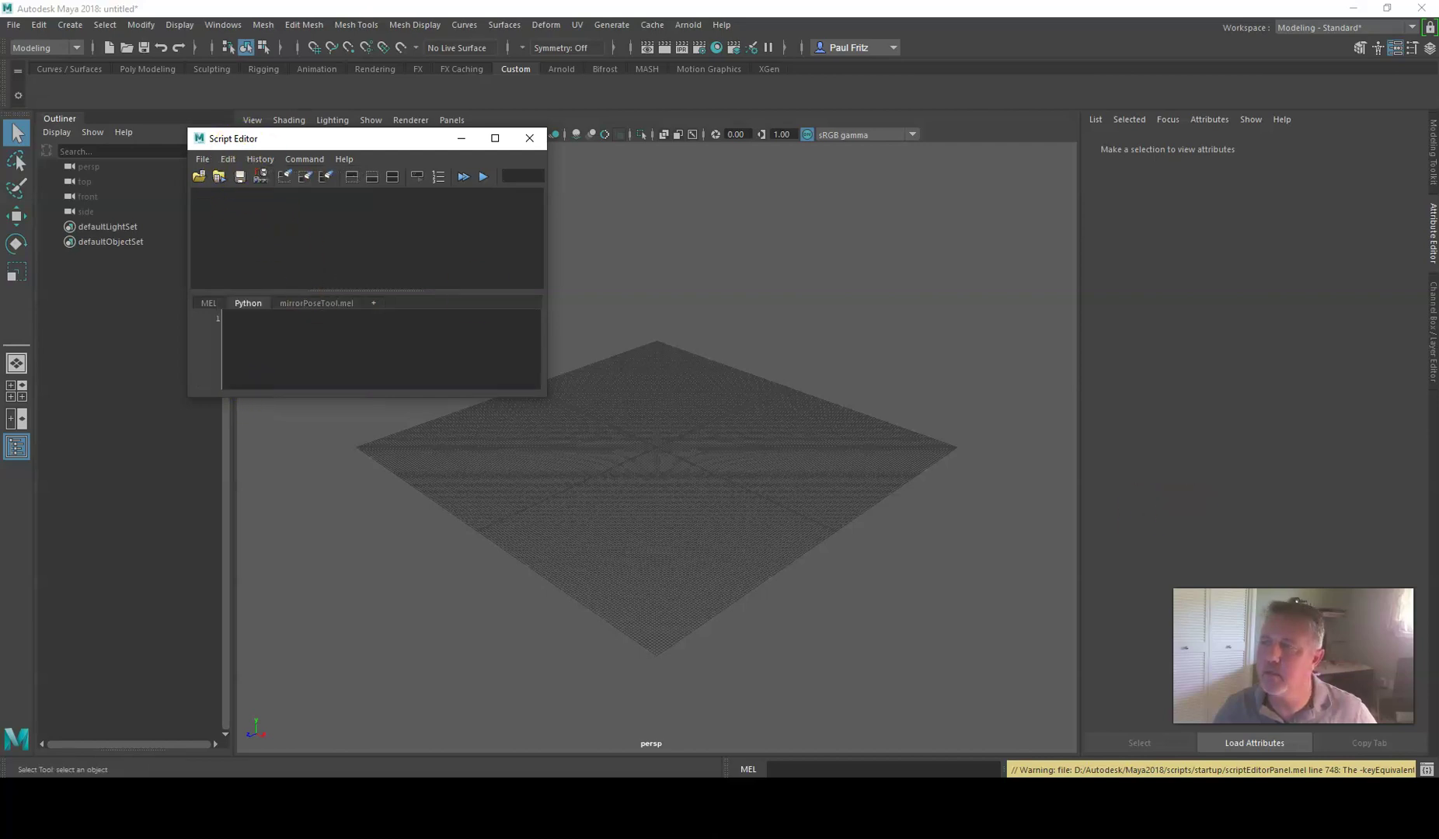
{"action": "left_click_drag", "start_coordinate": [668, 399], "coordinate": [340, 354]}
{"action": "scroll", "coordinate": [291, 336], "scroll_direction": "up", "scroll_amount": 1}
{"action": "scroll", "coordinate": [292, 336], "scroll_direction": "down", "scroll_amount": 1}
{"action": "scroll", "coordinate": [291, 336], "scroll_direction": "up", "scroll_amount": 1}
{"action": "left_click", "coordinate": [227, 314]}
{"action": "left_click_drag", "start_coordinate": [227, 316], "coordinate": [355, 429]}
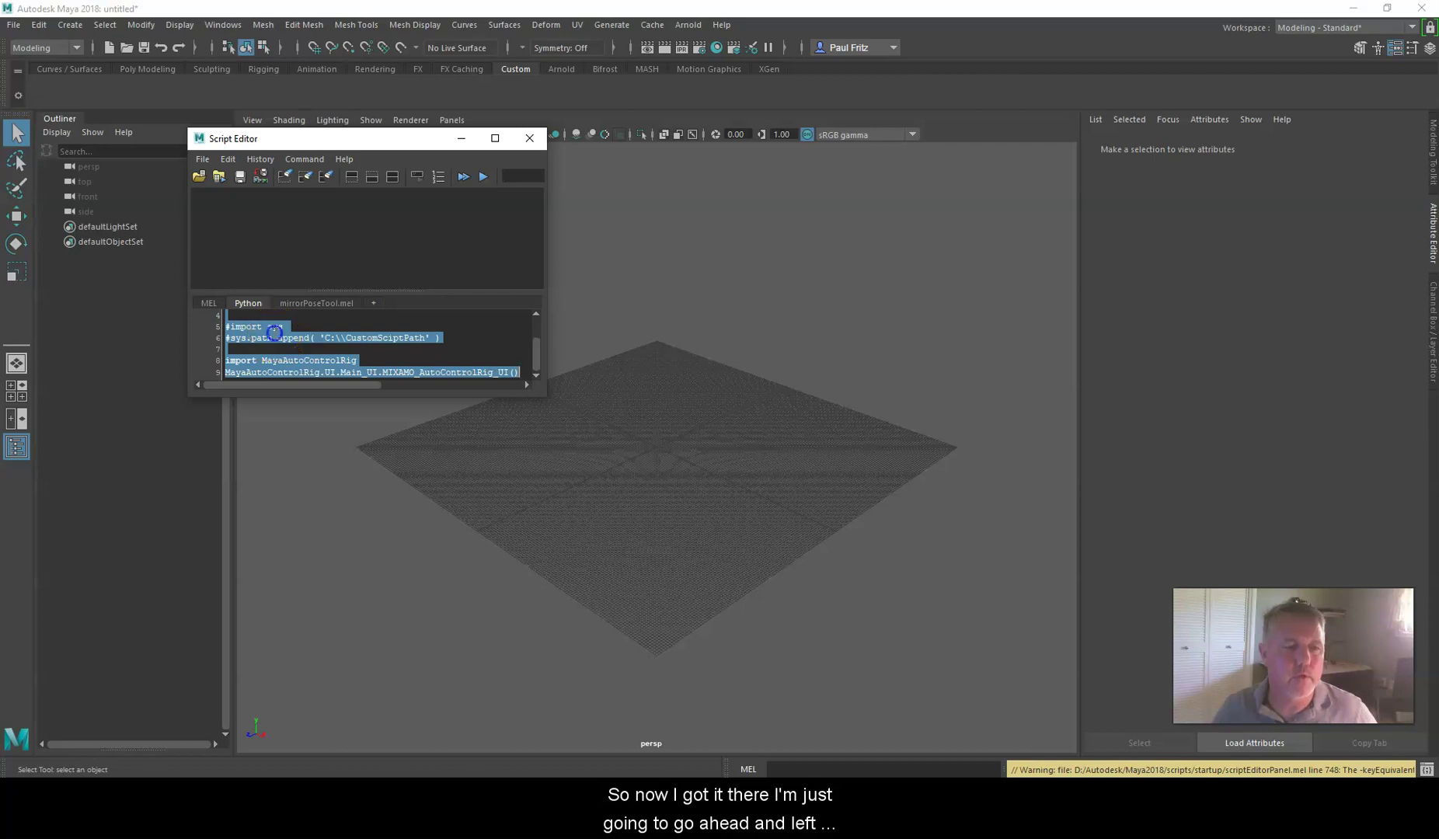
Save the rig code as a Python Custom shelf button and confirm it opens the MIXAMO window.
{"action": "left_click_drag", "start_coordinate": [274, 332], "coordinate": [179, 187]}
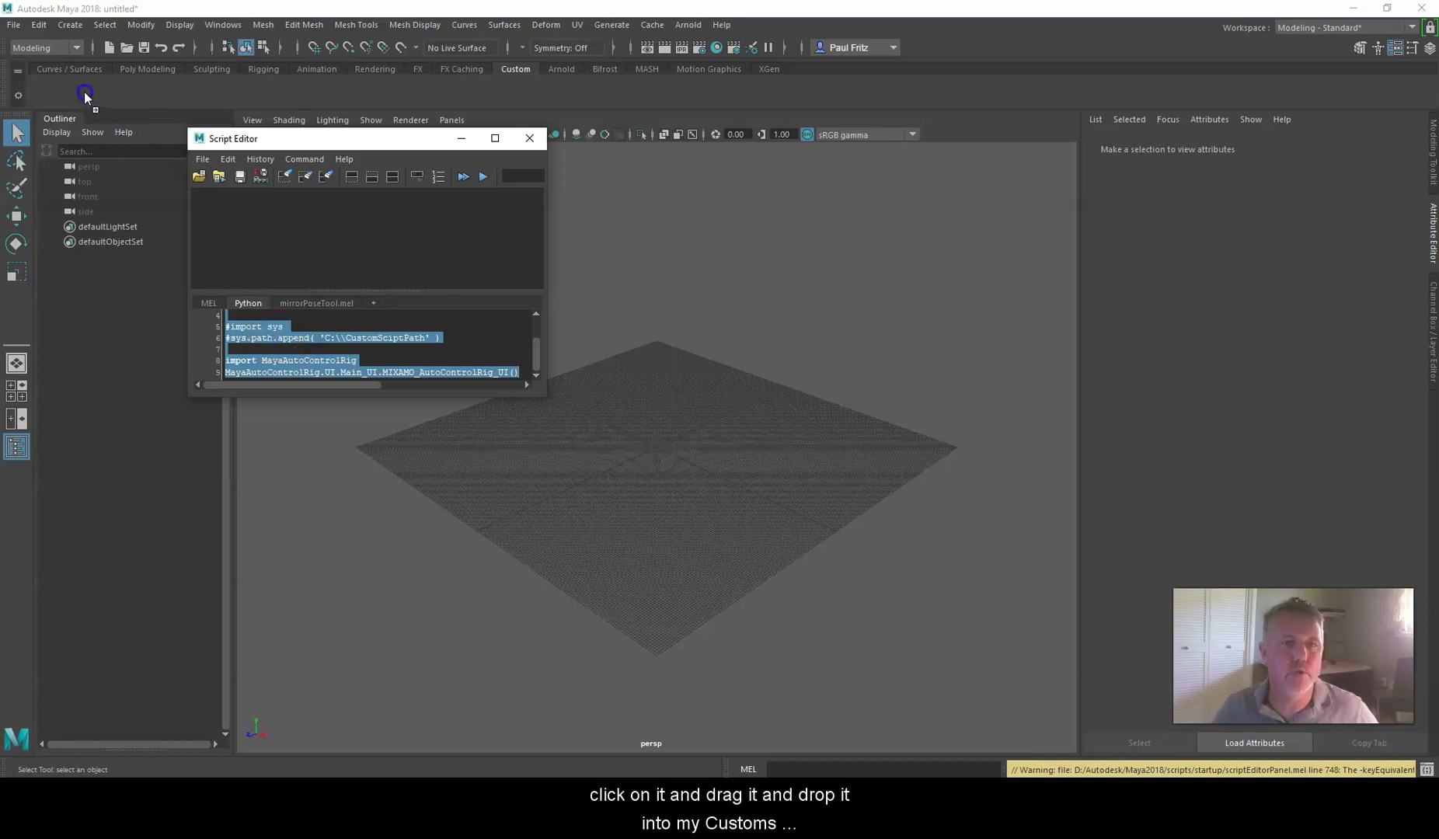
{"action": "left_click_drag", "start_coordinate": [84, 95], "coordinate": [85, 95]}
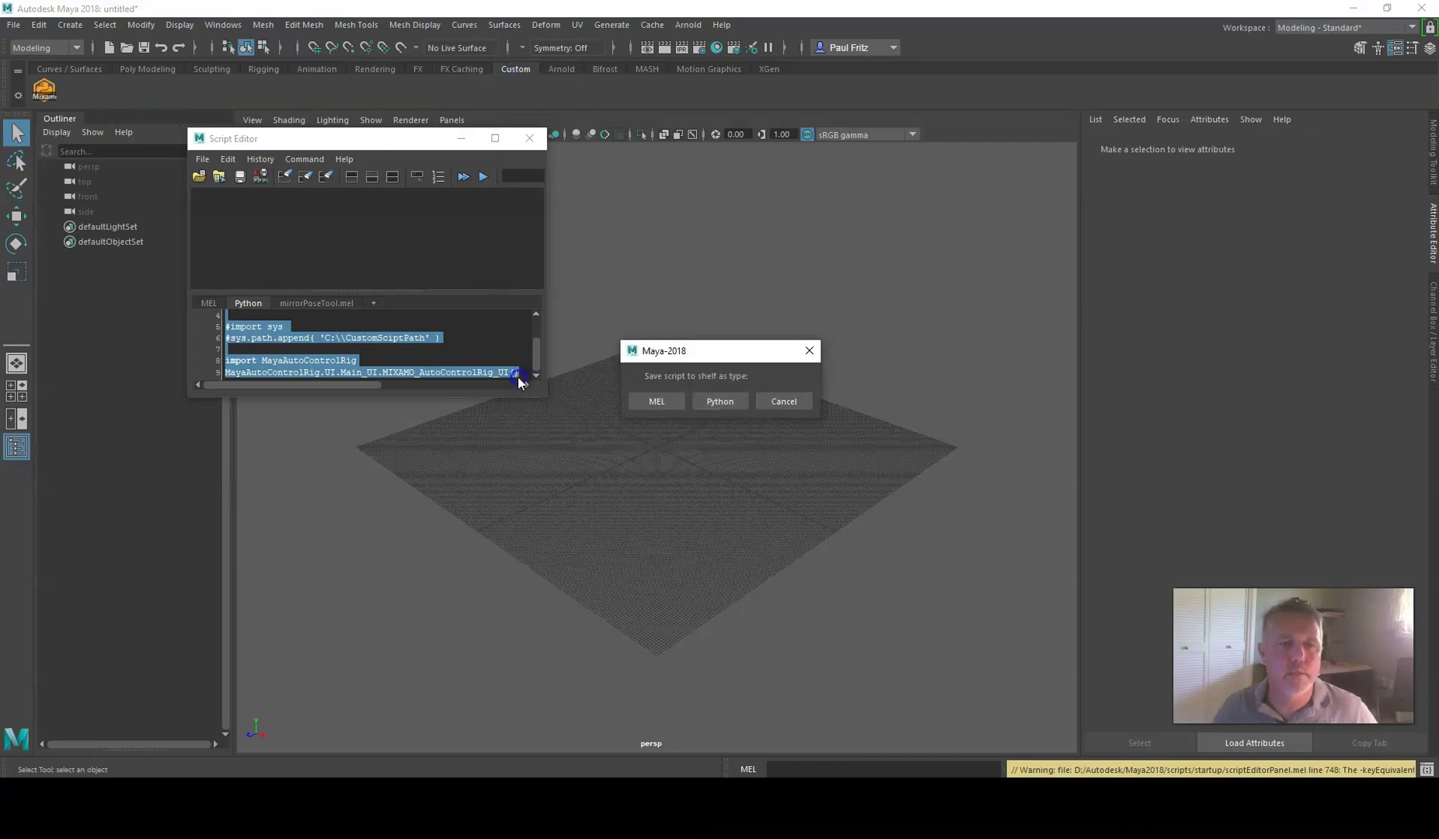
{"action": "left_click", "coordinate": [720, 401]}
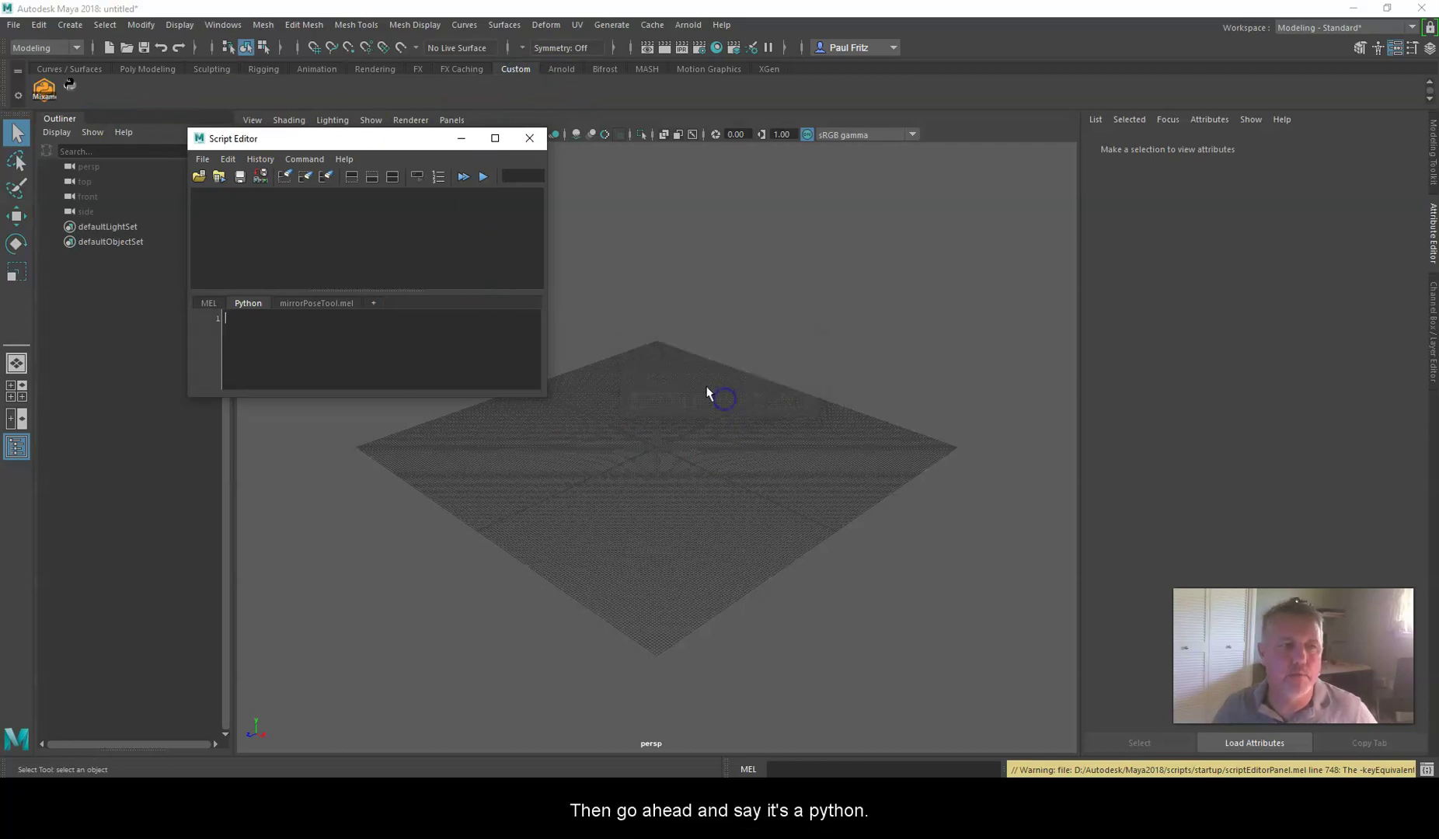
{"action": "left_click", "coordinate": [44, 89]}
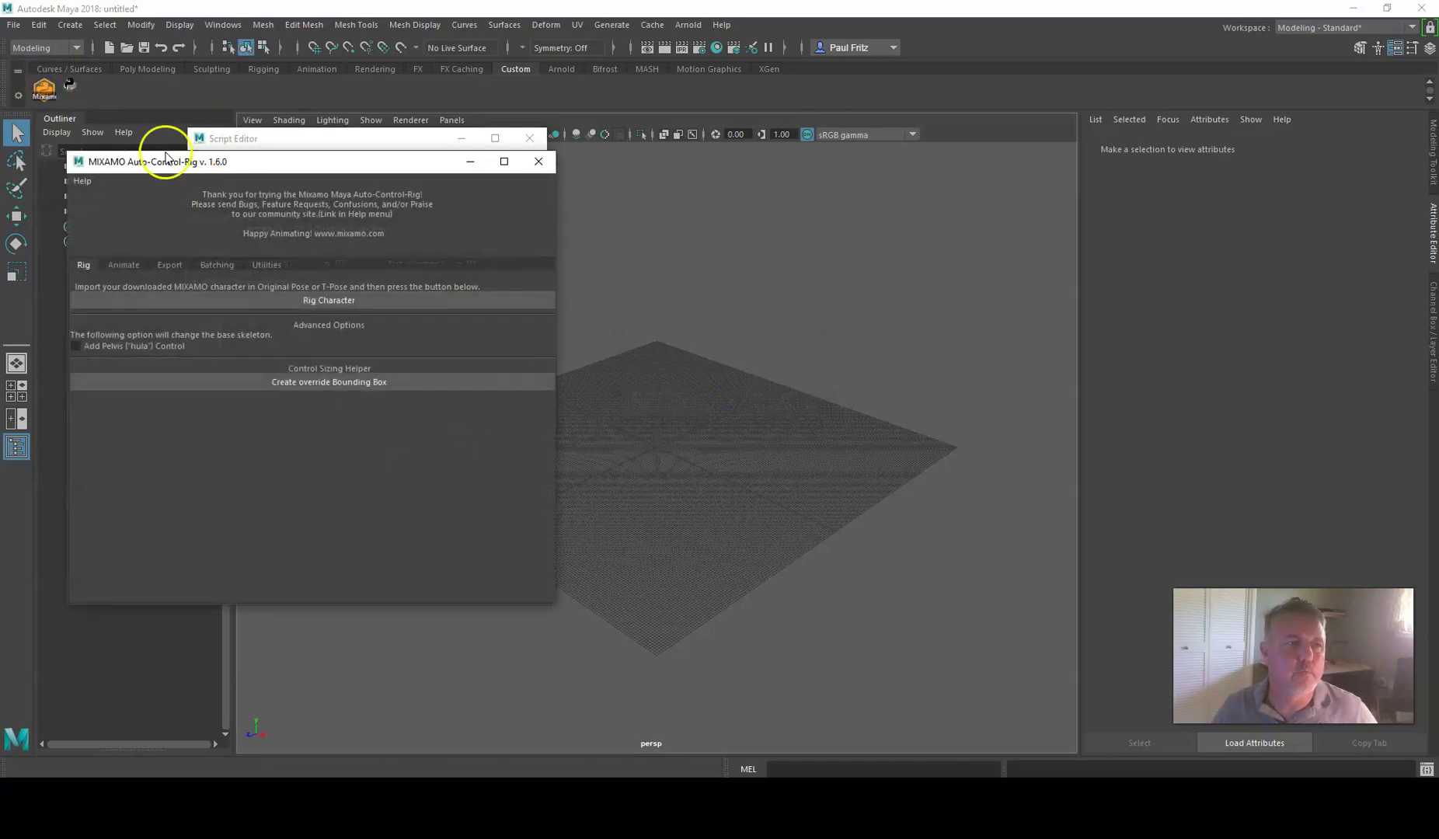
{"action": "left_click", "coordinate": [538, 161]}
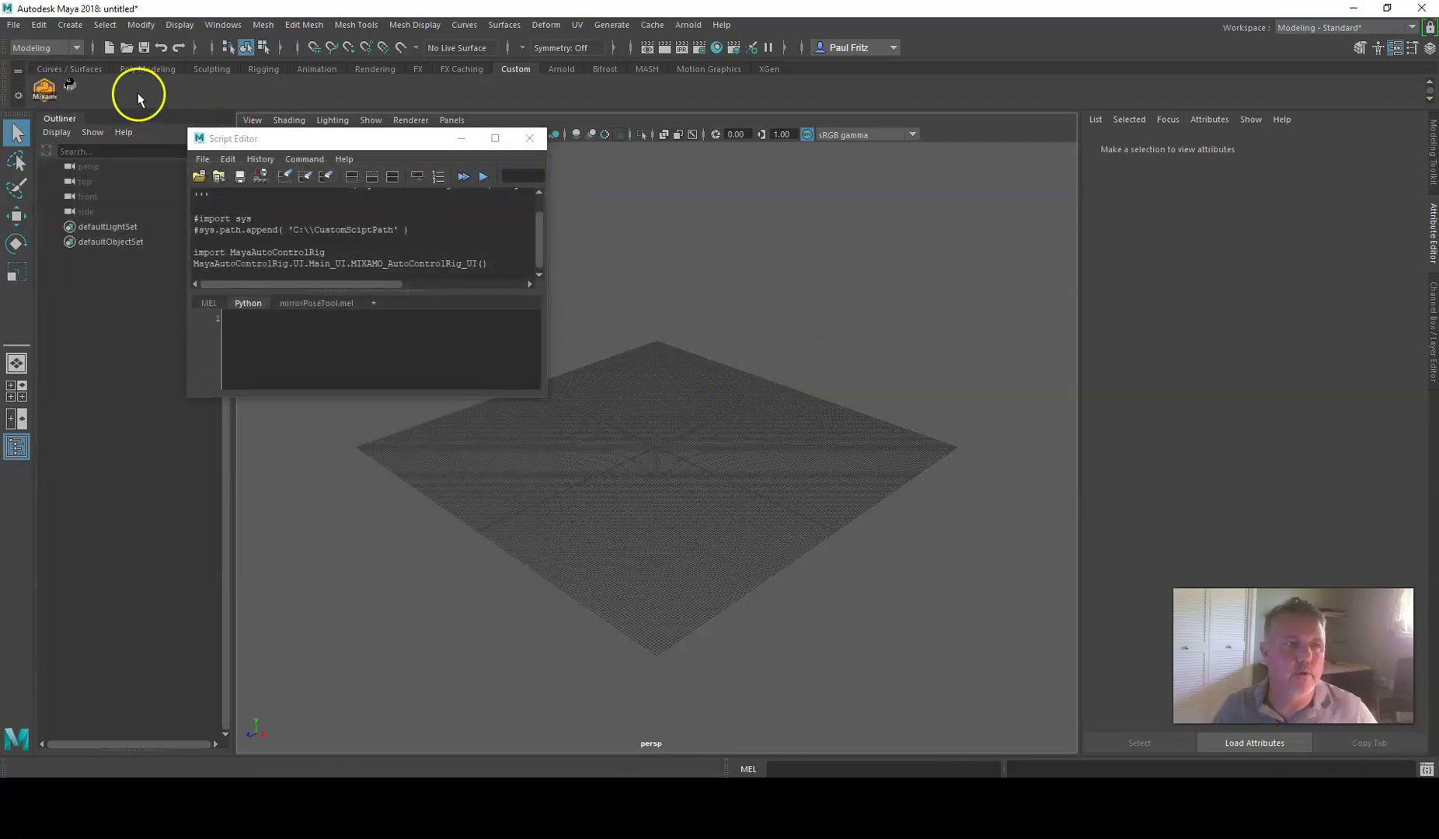
Delete the orange Mixamo shelf button and close the Script Editor.
{"action": "right_click", "coordinate": [51, 89]}
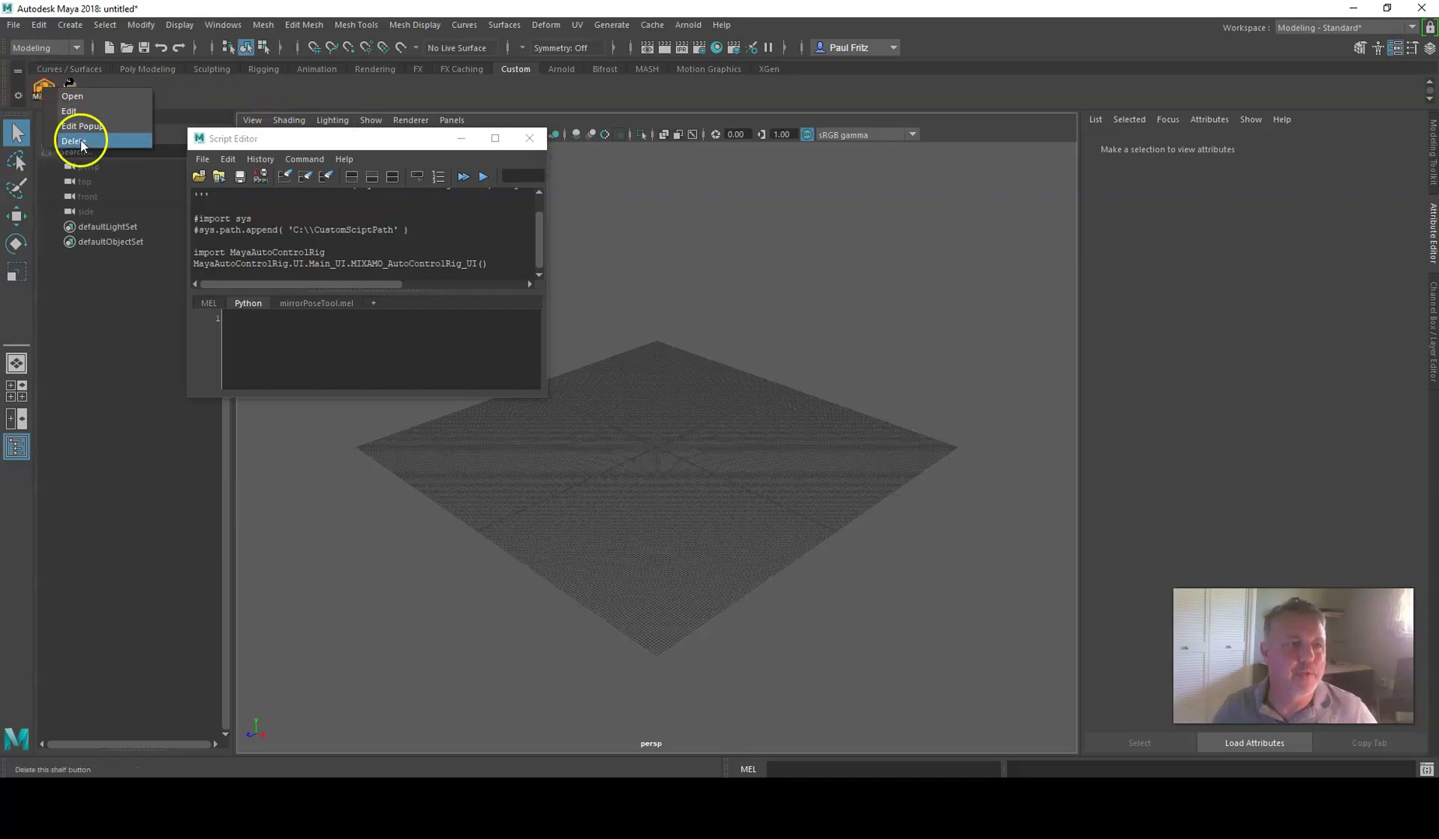
{"action": "left_click", "coordinate": [75, 141]}
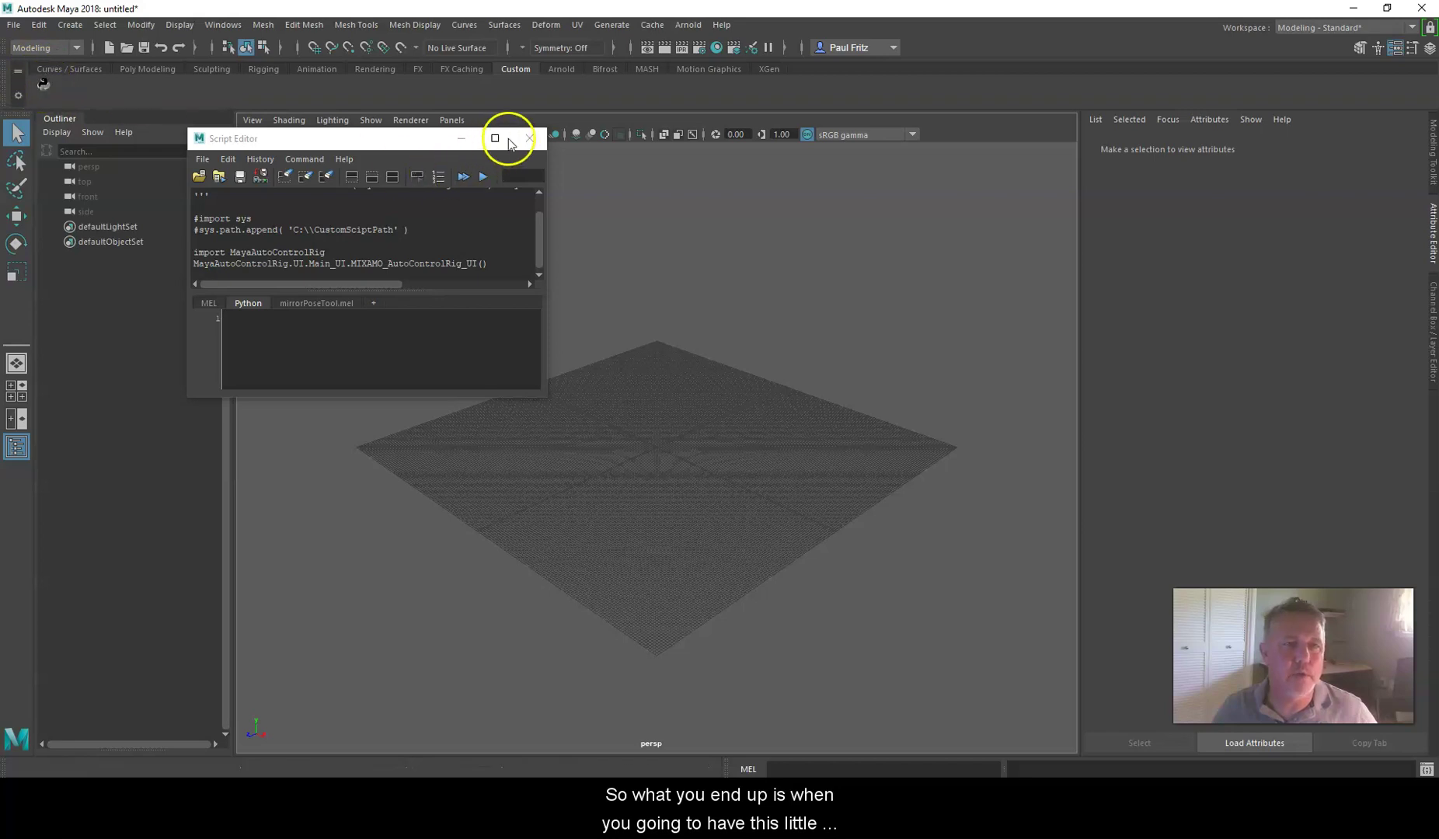
{"action": "left_click", "coordinate": [529, 139]}
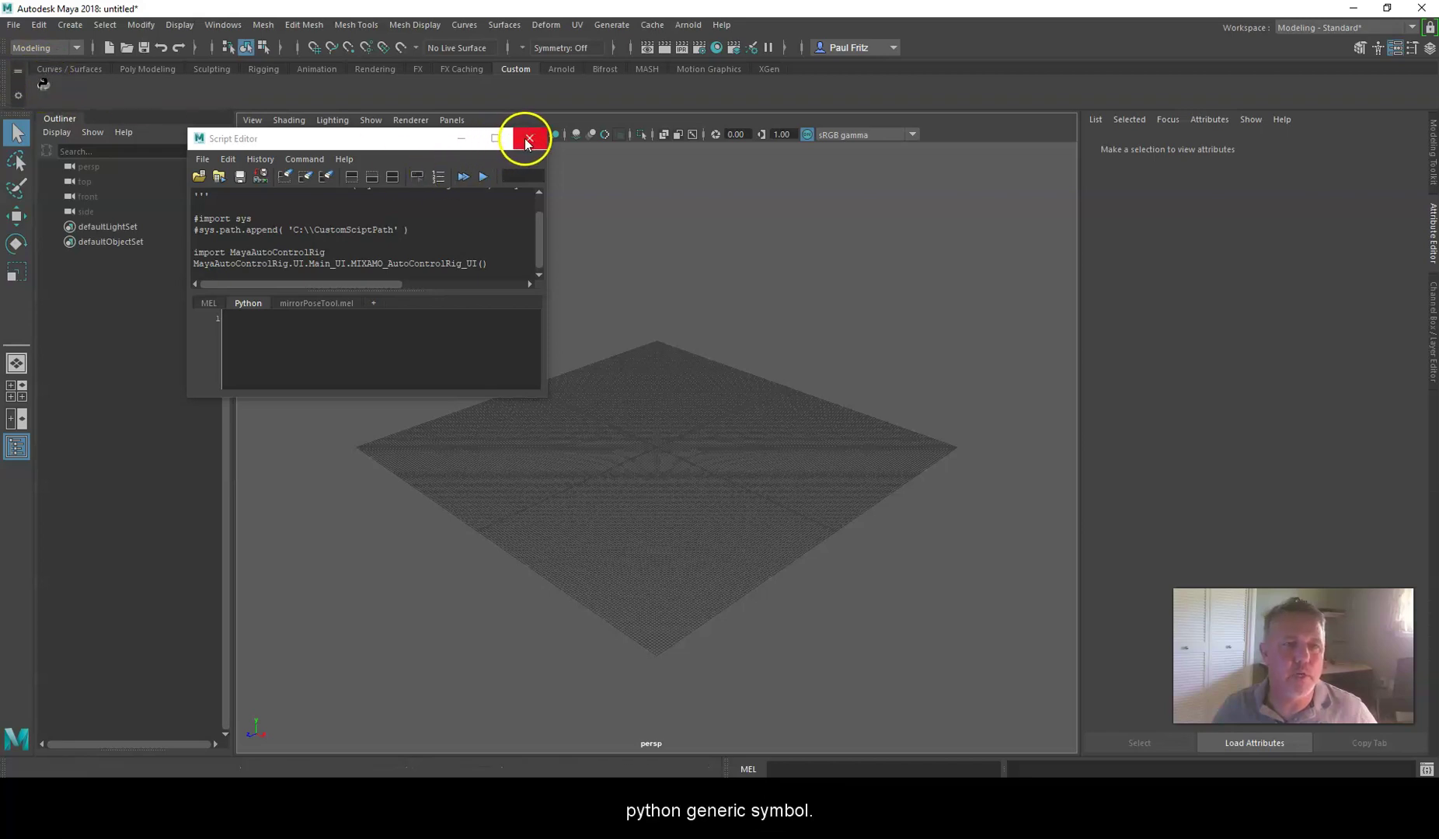
{"action": "right_click", "coordinate": [44, 82]}
Set the shelf button's icon to the Mixamo PNG from Documents\maya\2018\scripts.
{"action": "left_click", "coordinate": [73, 101]}
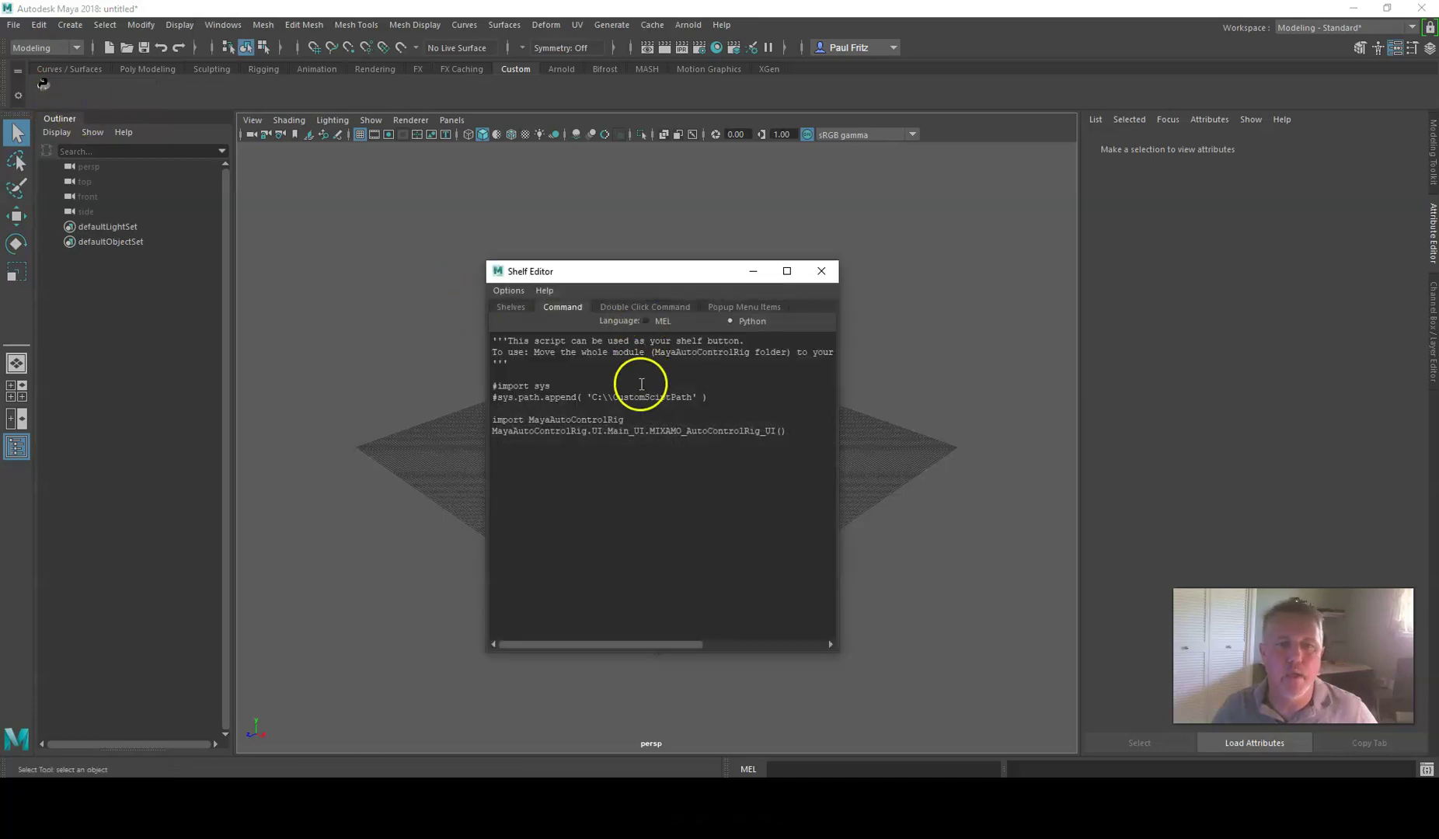
{"action": "left_click", "coordinate": [513, 307]}
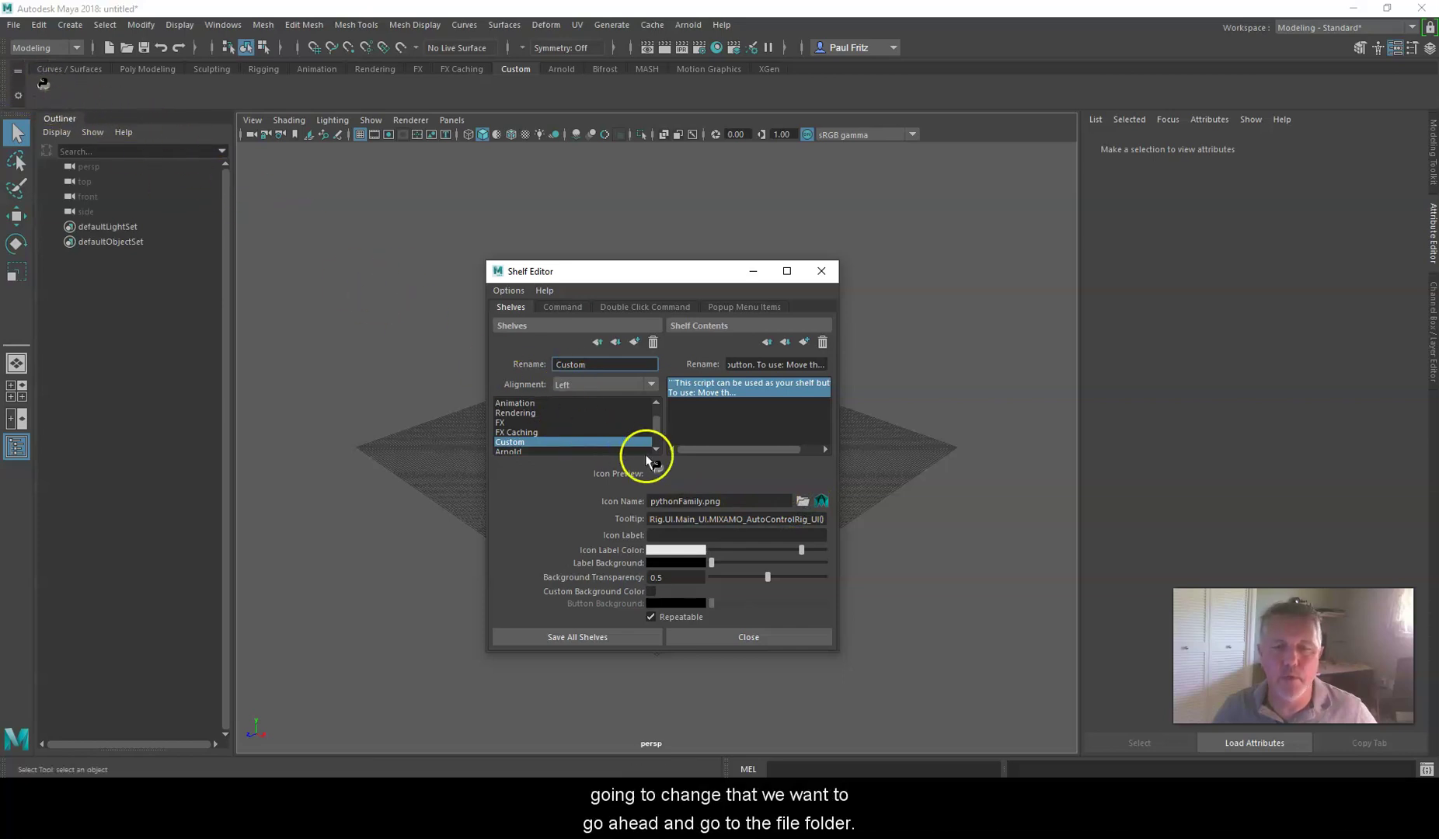
{"action": "left_click", "coordinate": [807, 501]}
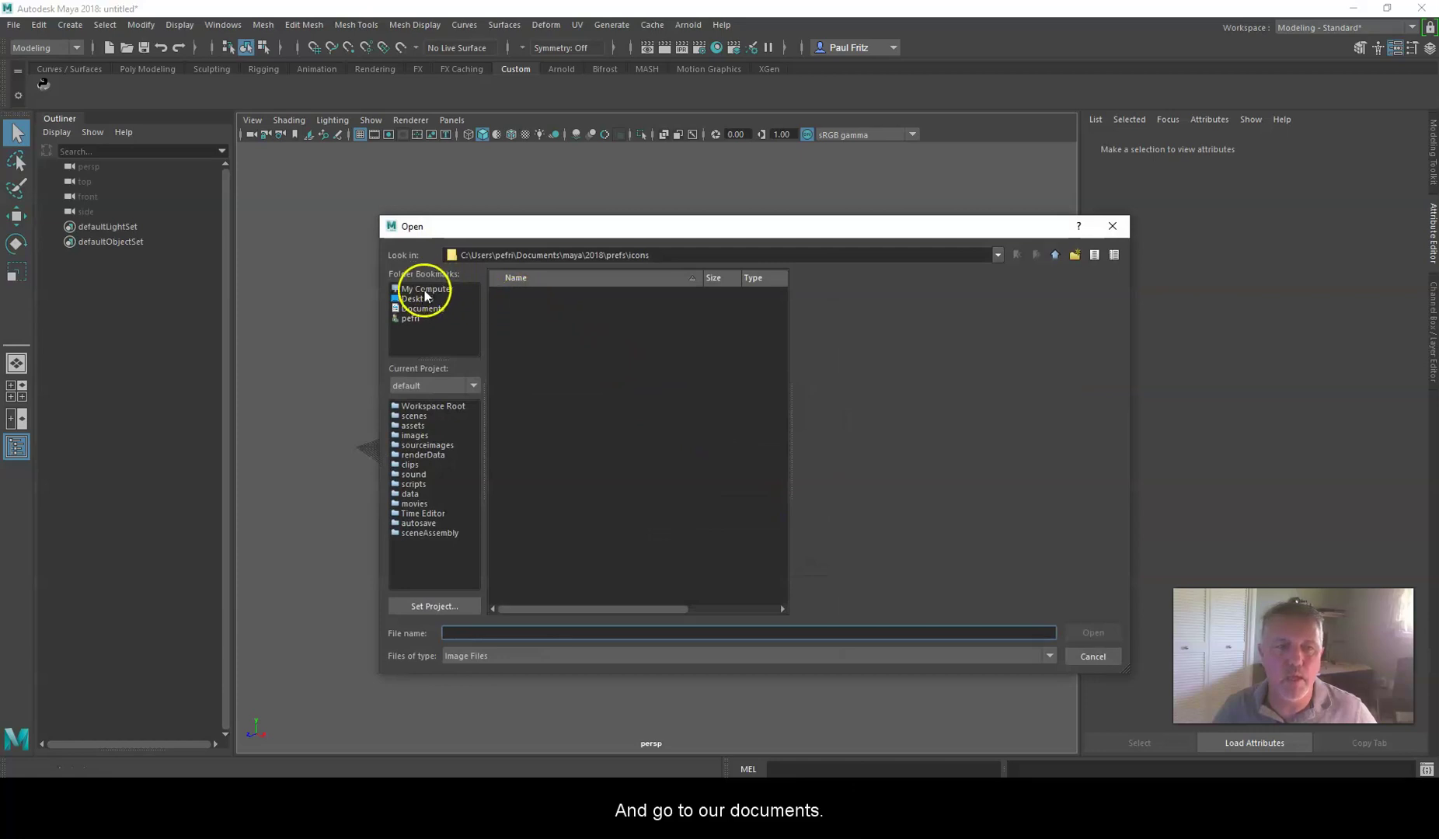
{"action": "left_click", "coordinate": [424, 309]}
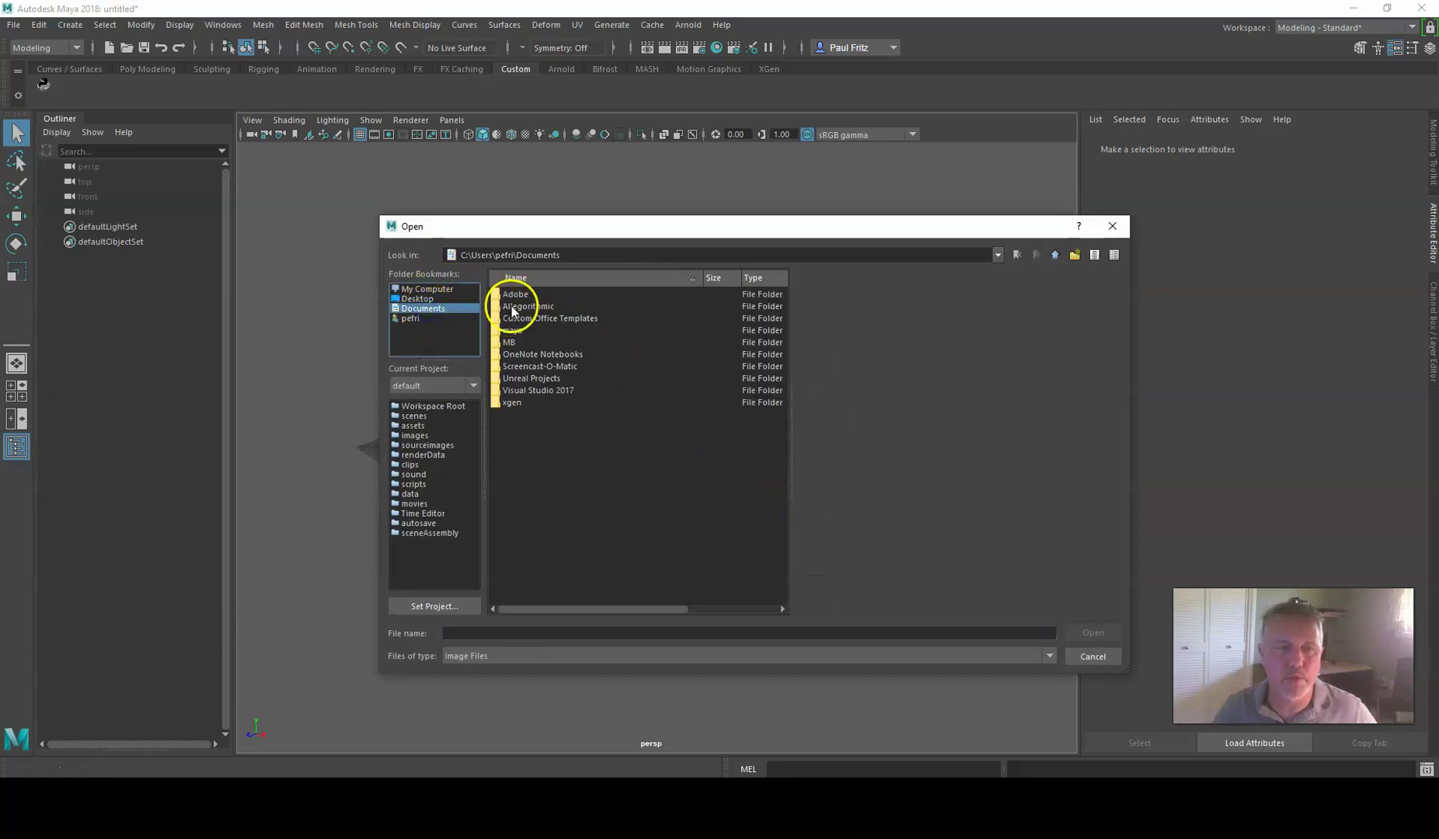
{"action": "left_click", "coordinate": [516, 331]}
{"action": "double_click", "coordinate": [517, 332]}
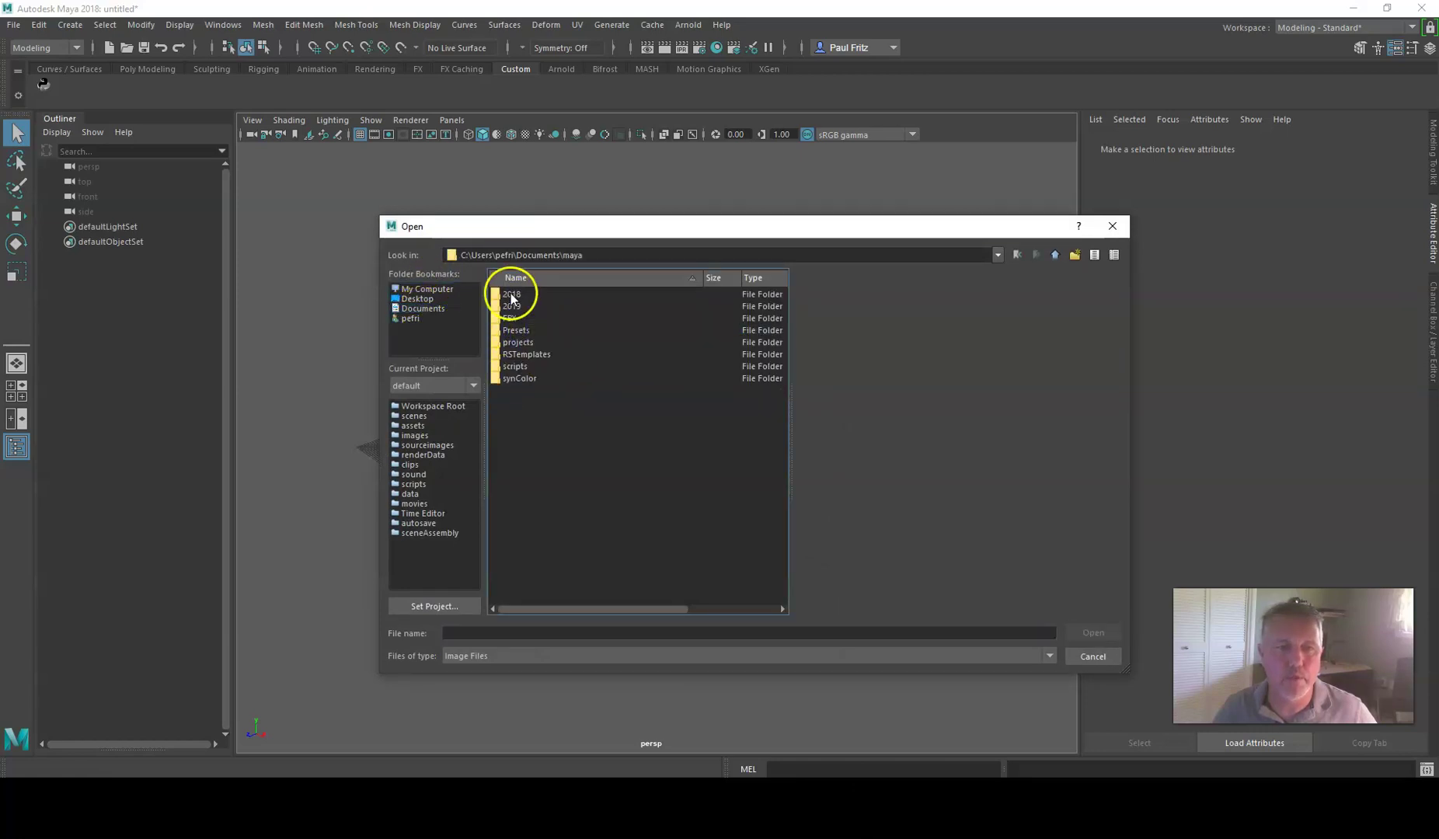
{"action": "double_click", "coordinate": [511, 296]}
{"action": "double_click", "coordinate": [509, 318]}
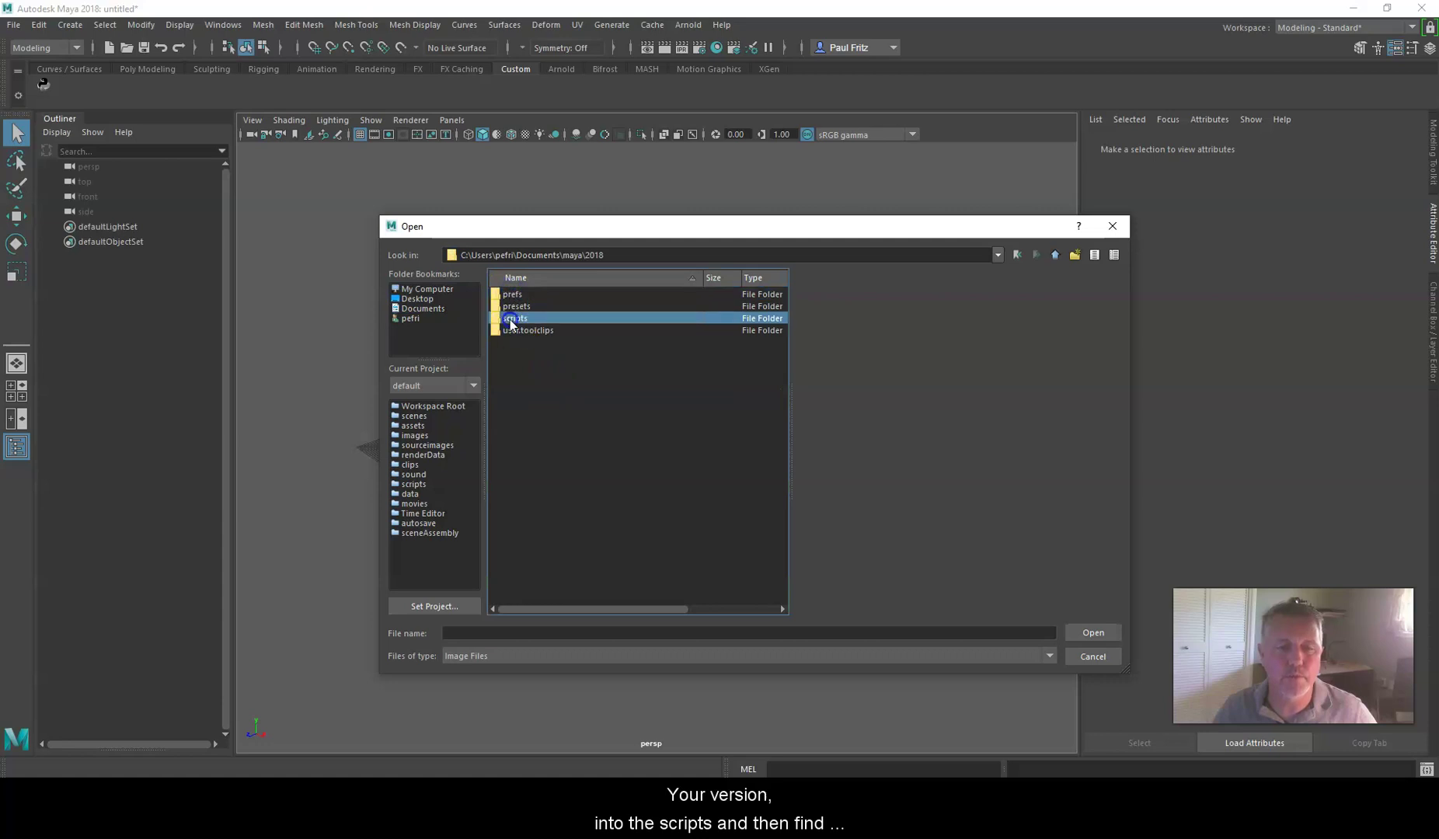
{"action": "left_click", "coordinate": [496, 306]}
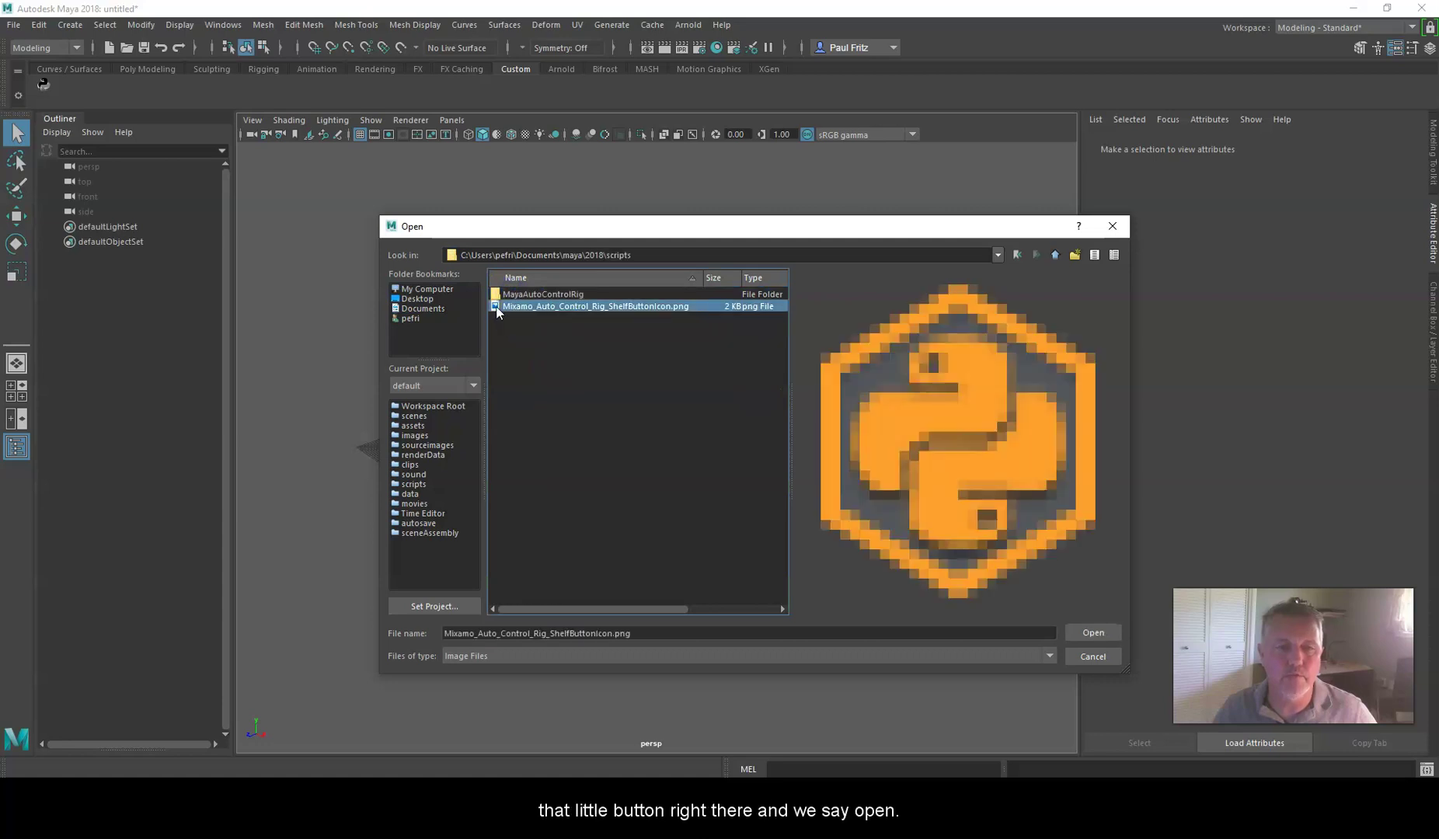
{"action": "left_click", "coordinate": [1089, 632]}
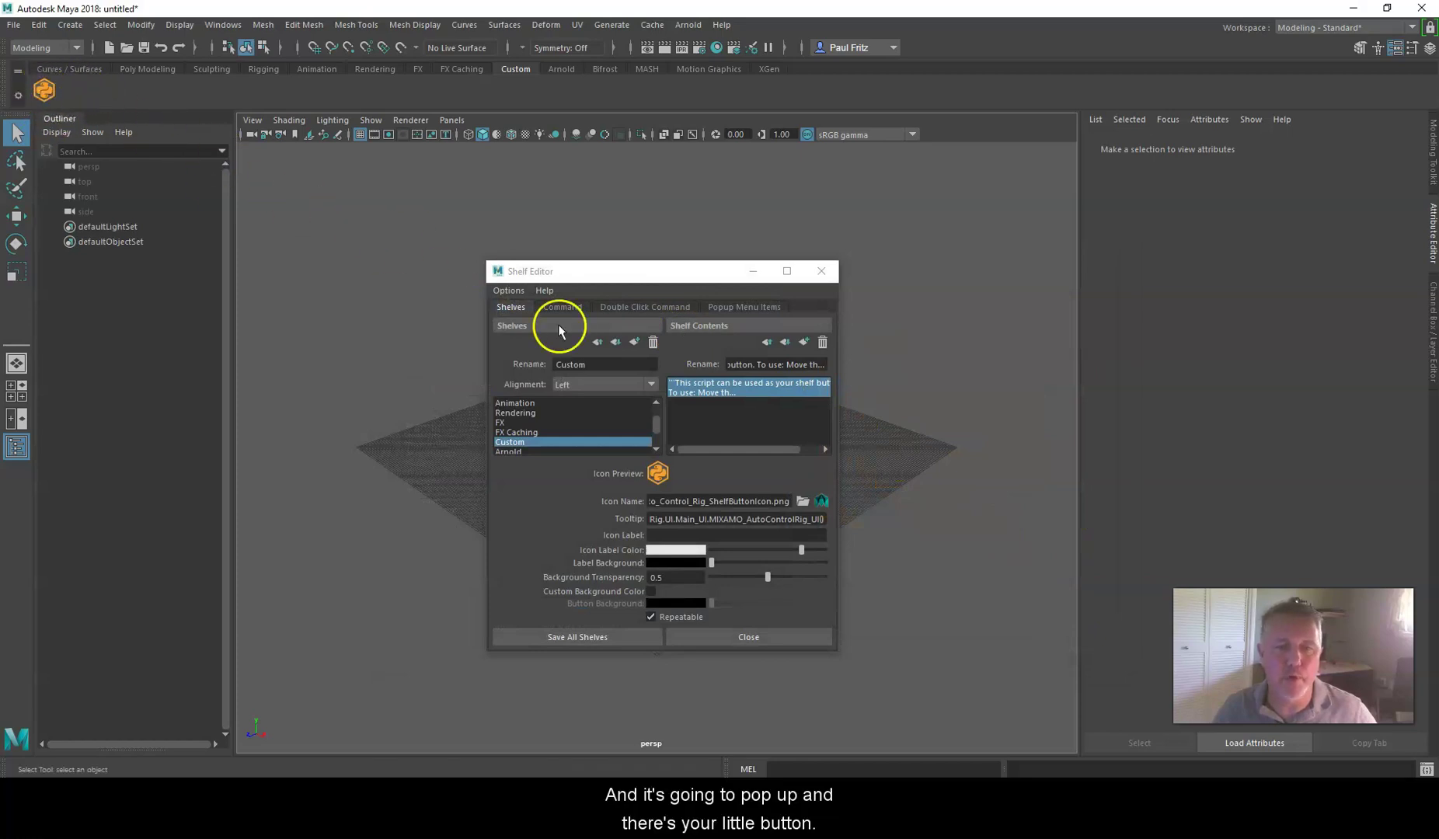
Give the shelf button the icon label 'Mixamo' and close the Shelf Editor.
{"action": "left_click", "coordinate": [680, 536]}
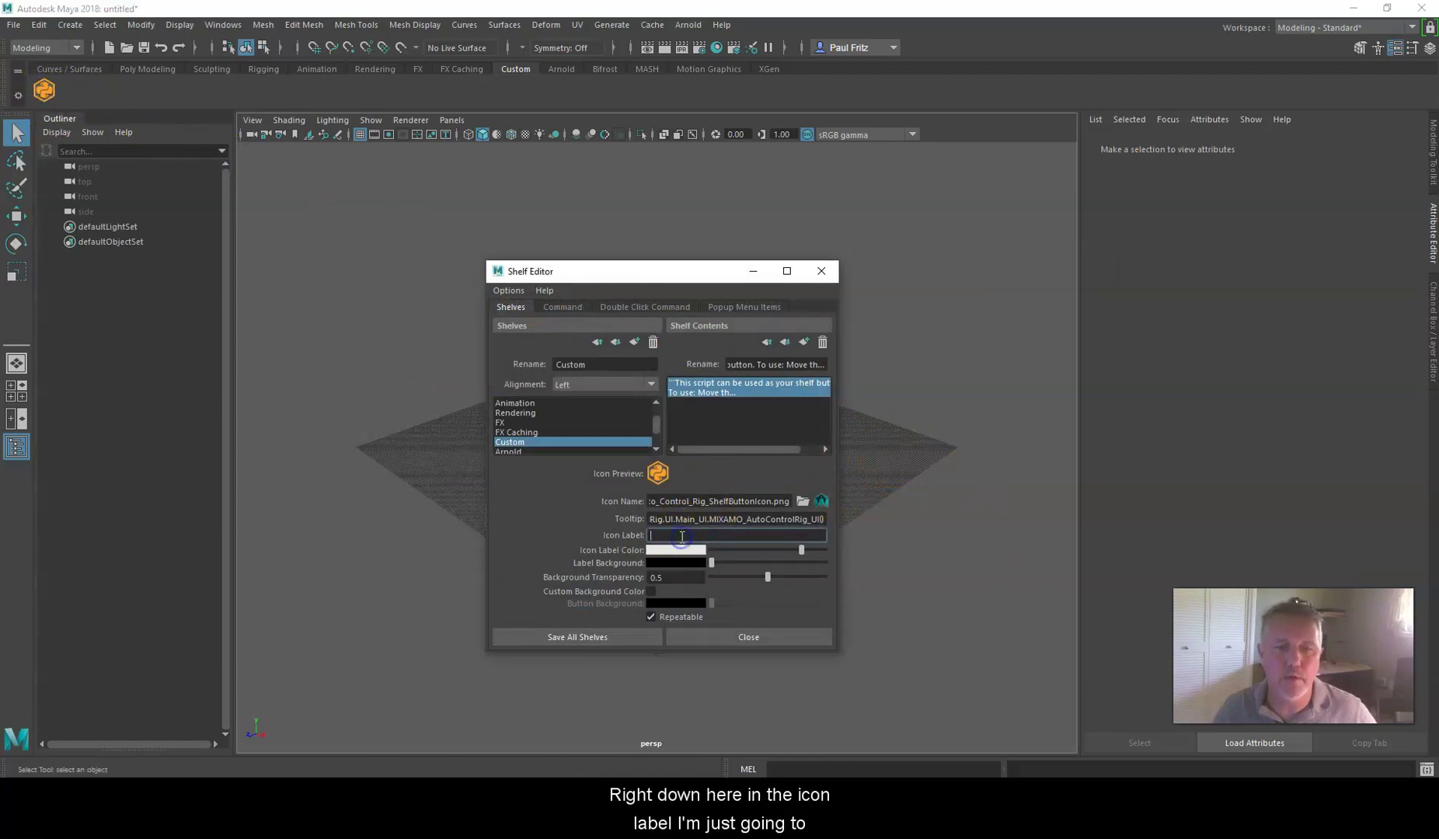
{"action": "type", "text": "Mix"}
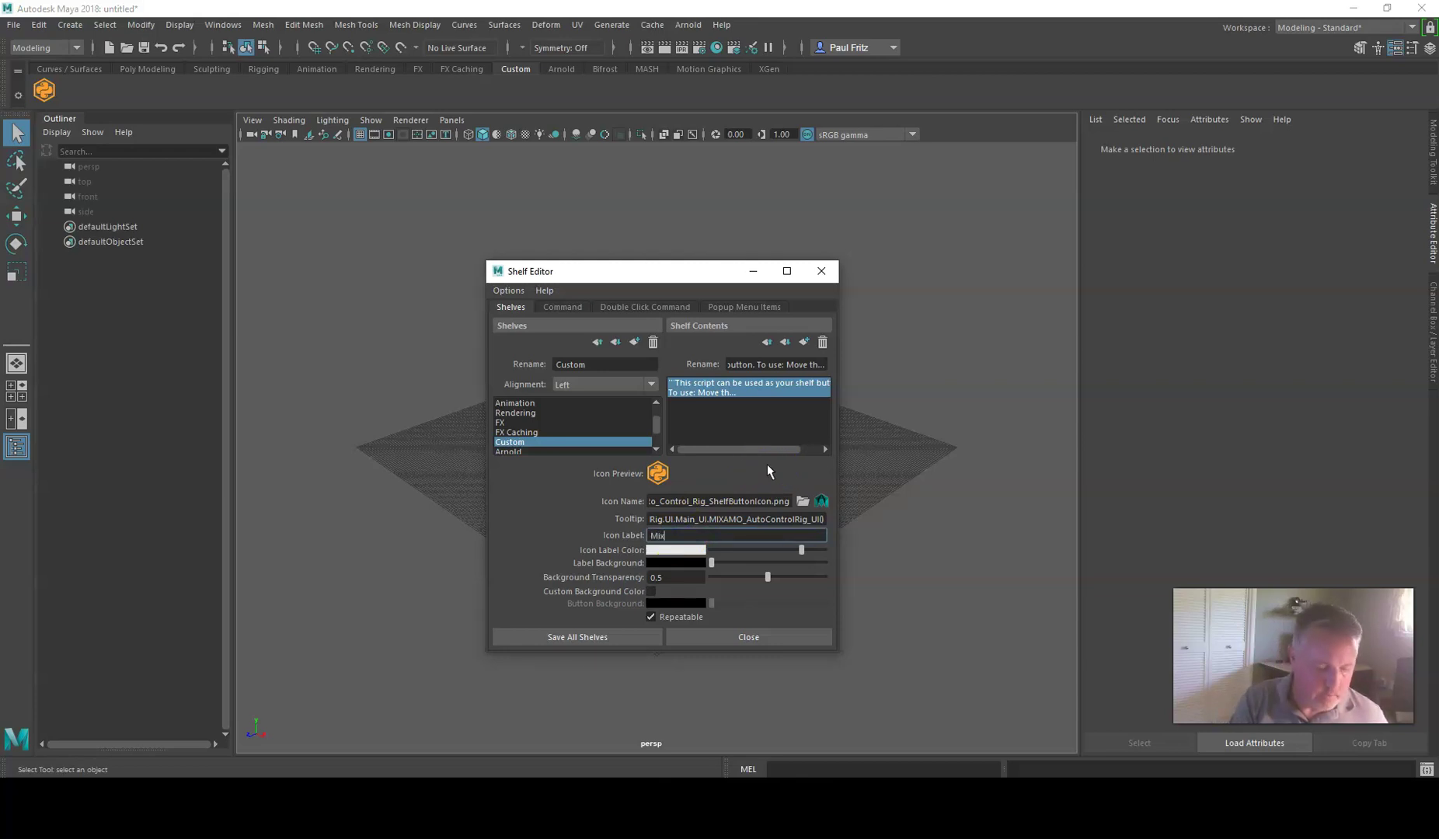
{"action": "type", "text": "amo"}
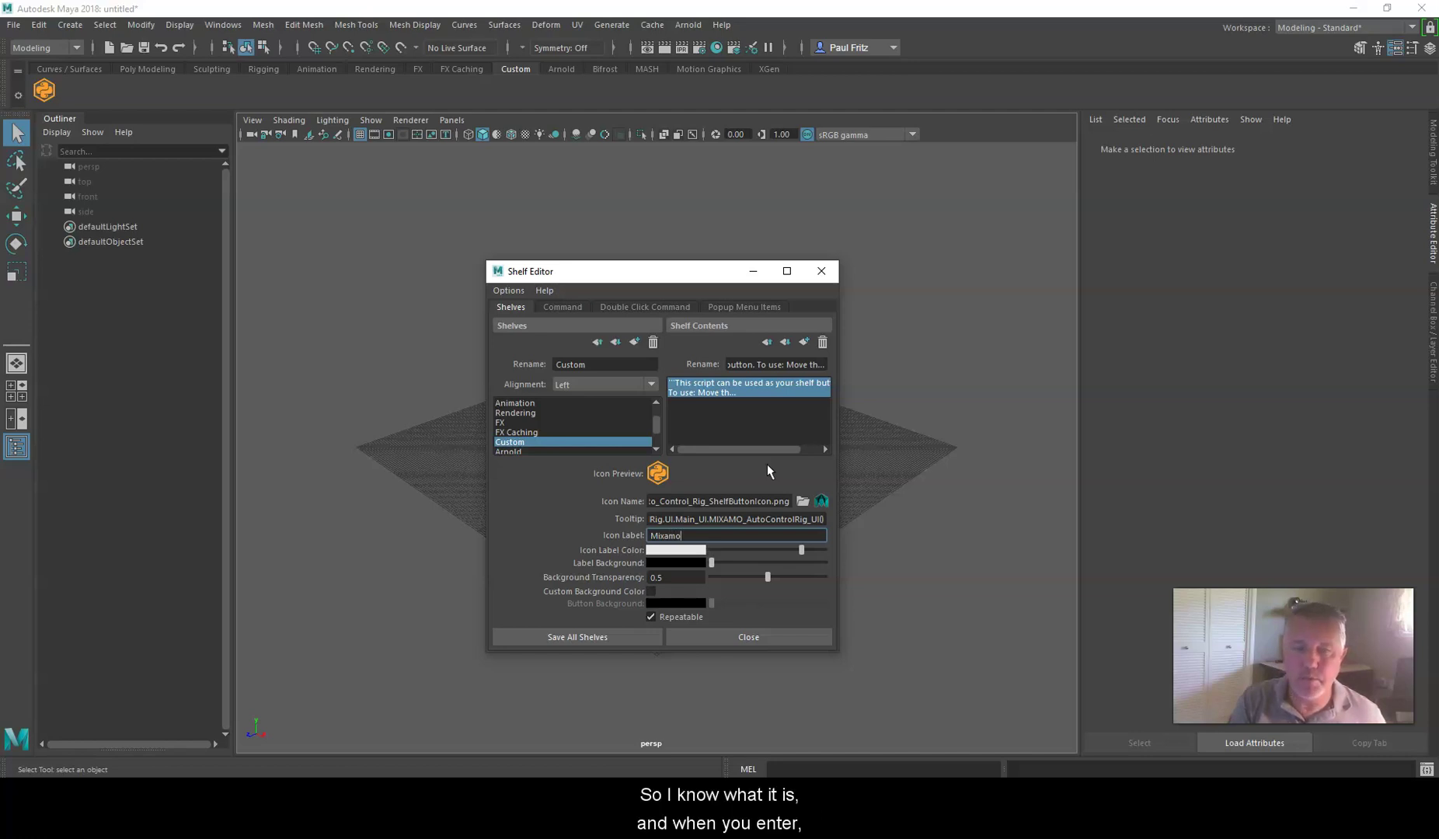
{"action": "key", "text": "Return"}
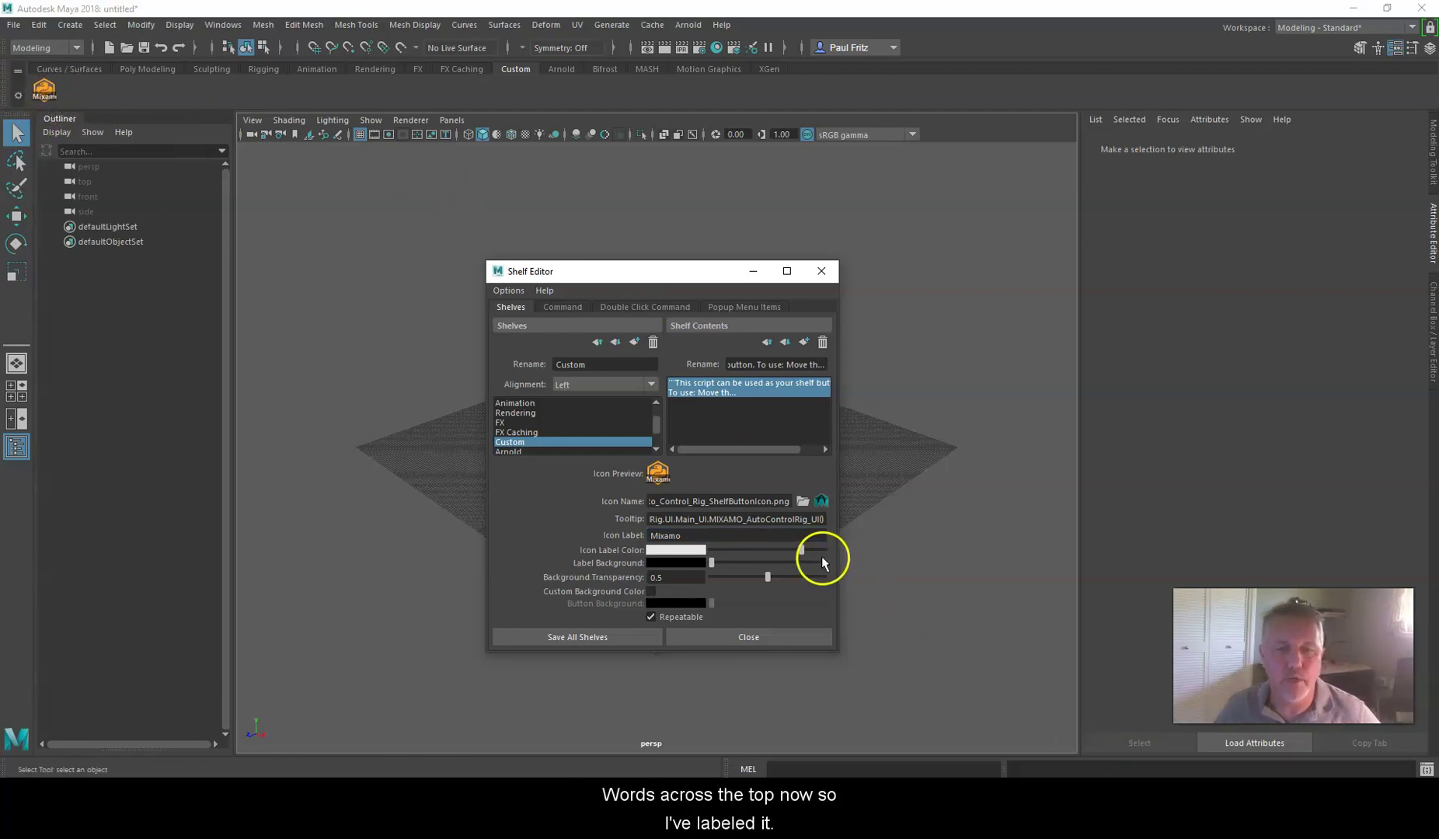
{"action": "left_click", "coordinate": [750, 642]}
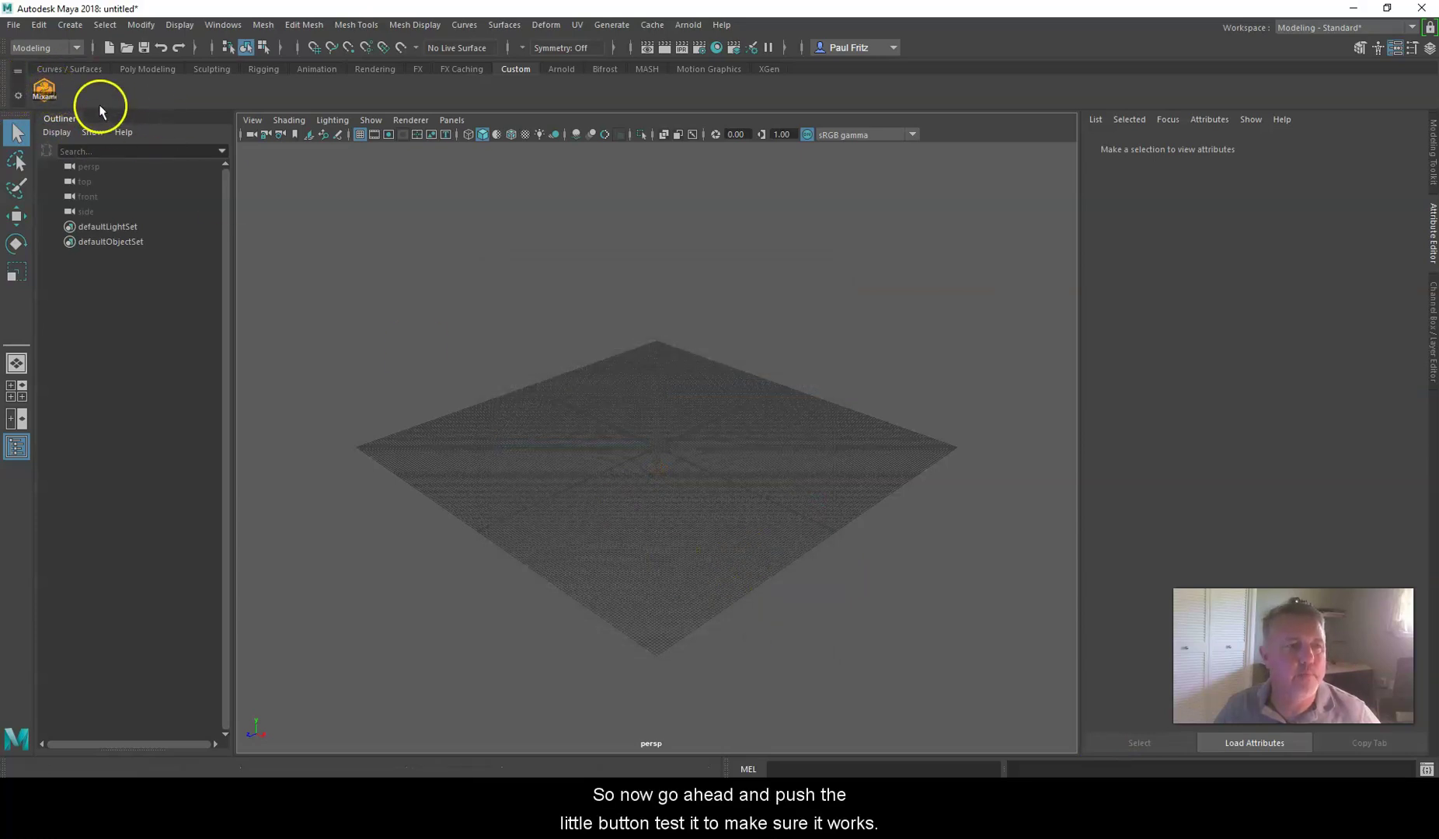
{"action": "left_click", "coordinate": [51, 93]}
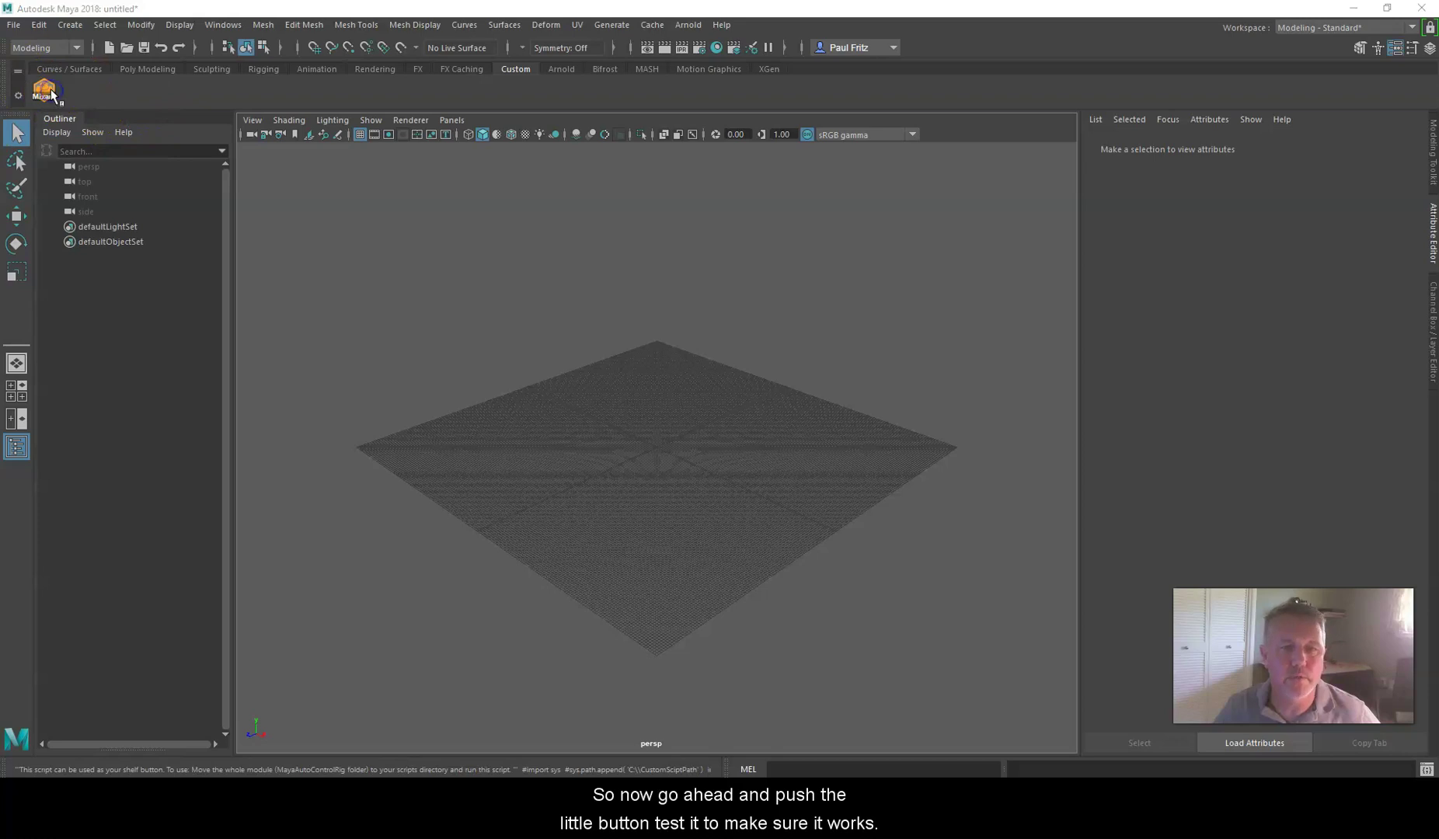
{"action": "left_click_drag", "start_coordinate": [257, 161], "coordinate": [672, 208]}
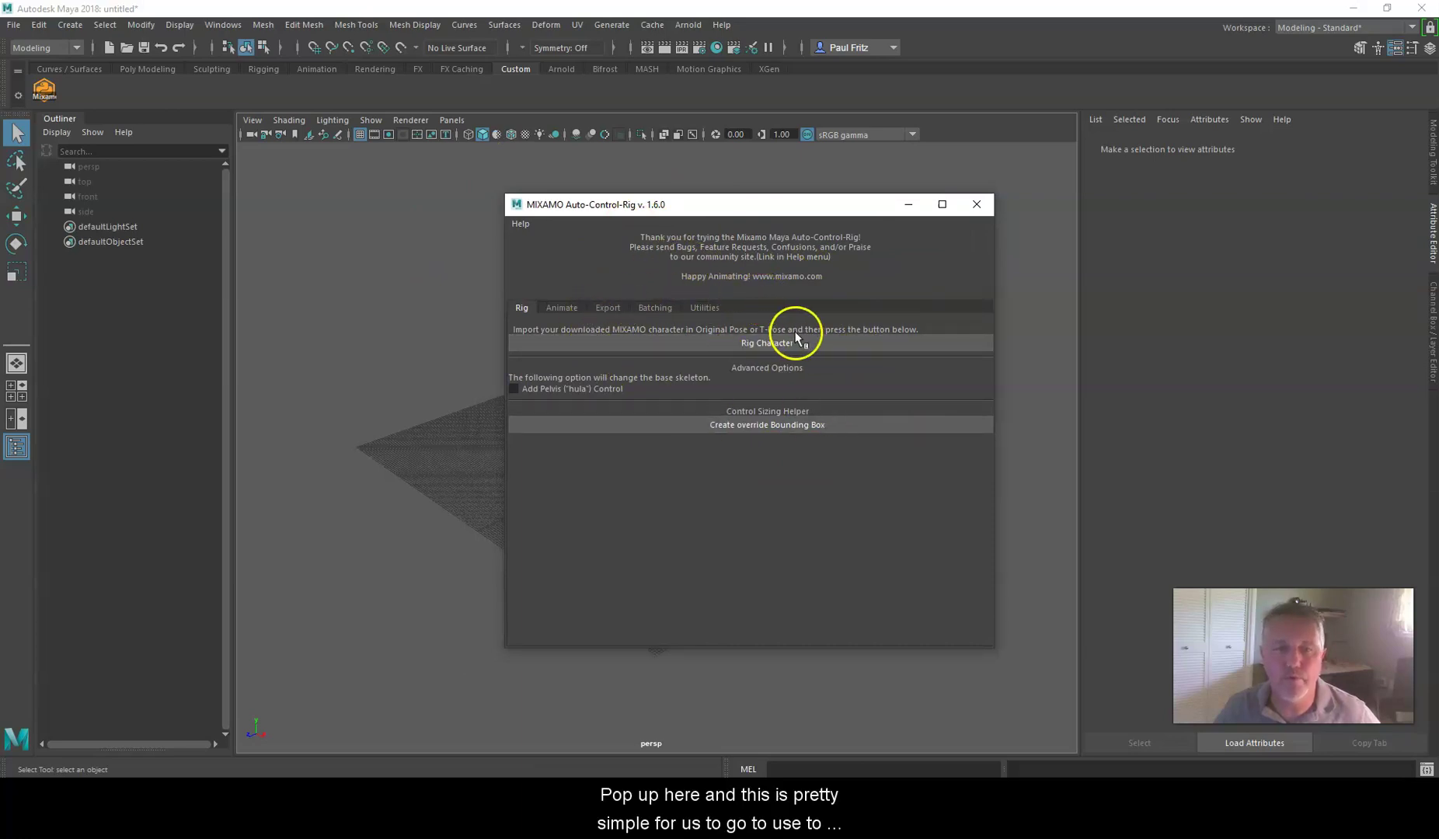
{"action": "left_click", "coordinate": [564, 308]}
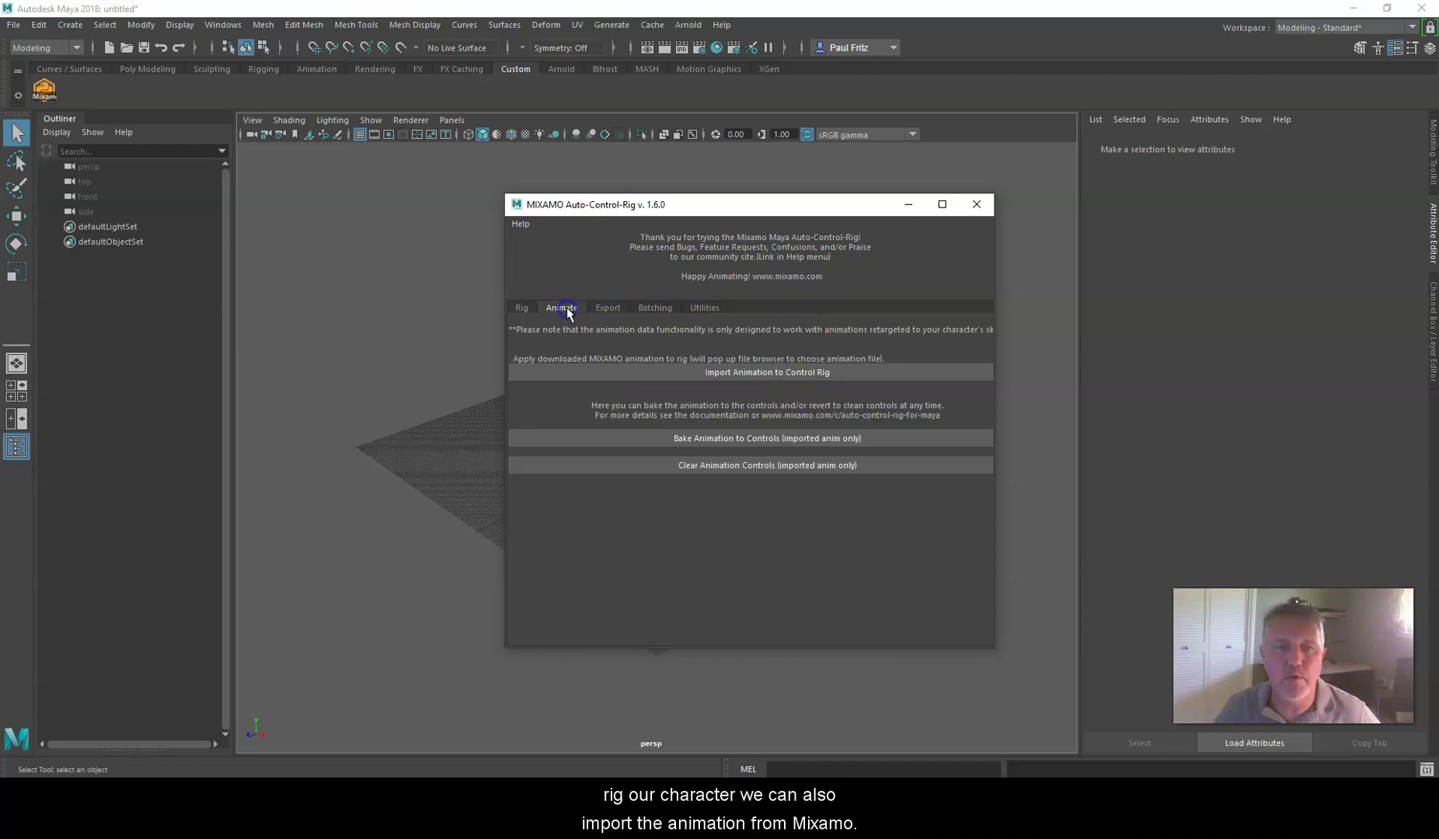
{"action": "left_click", "coordinate": [612, 307]}
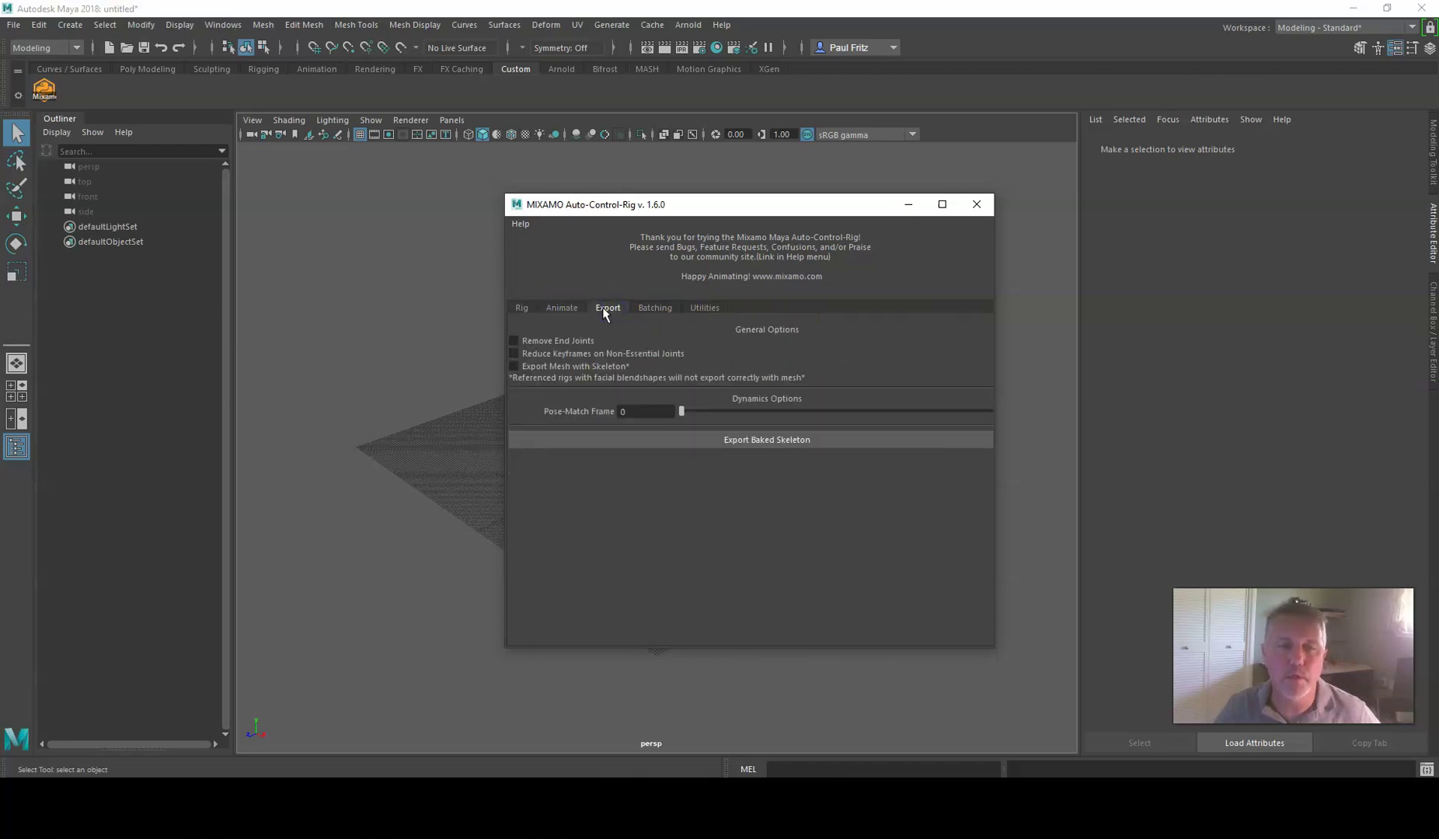
{"action": "left_click", "coordinate": [636, 319]}
{"action": "left_click", "coordinate": [656, 308]}
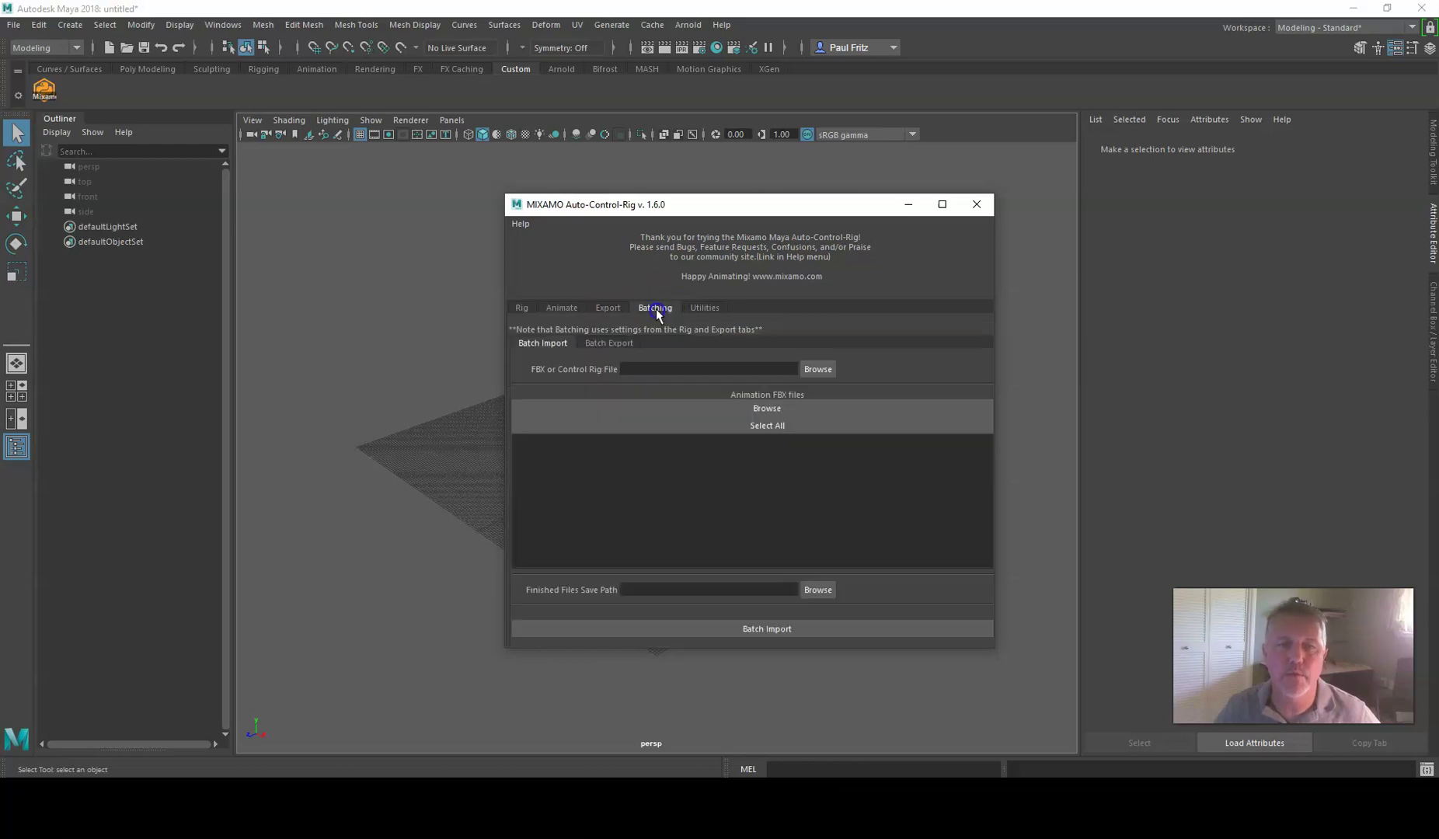
{"action": "left_click", "coordinate": [707, 308]}
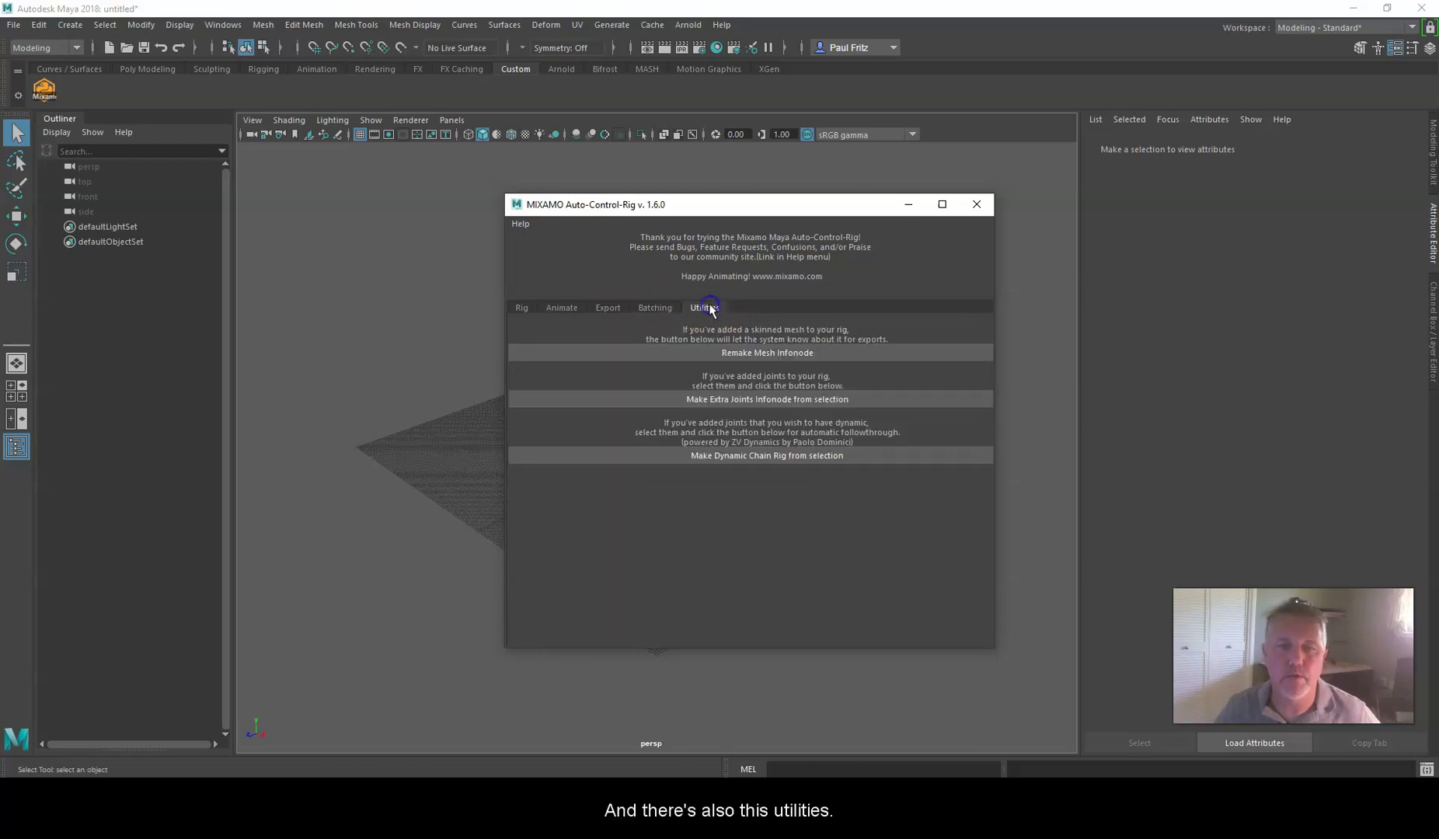
{"action": "left_click", "coordinate": [520, 308]}
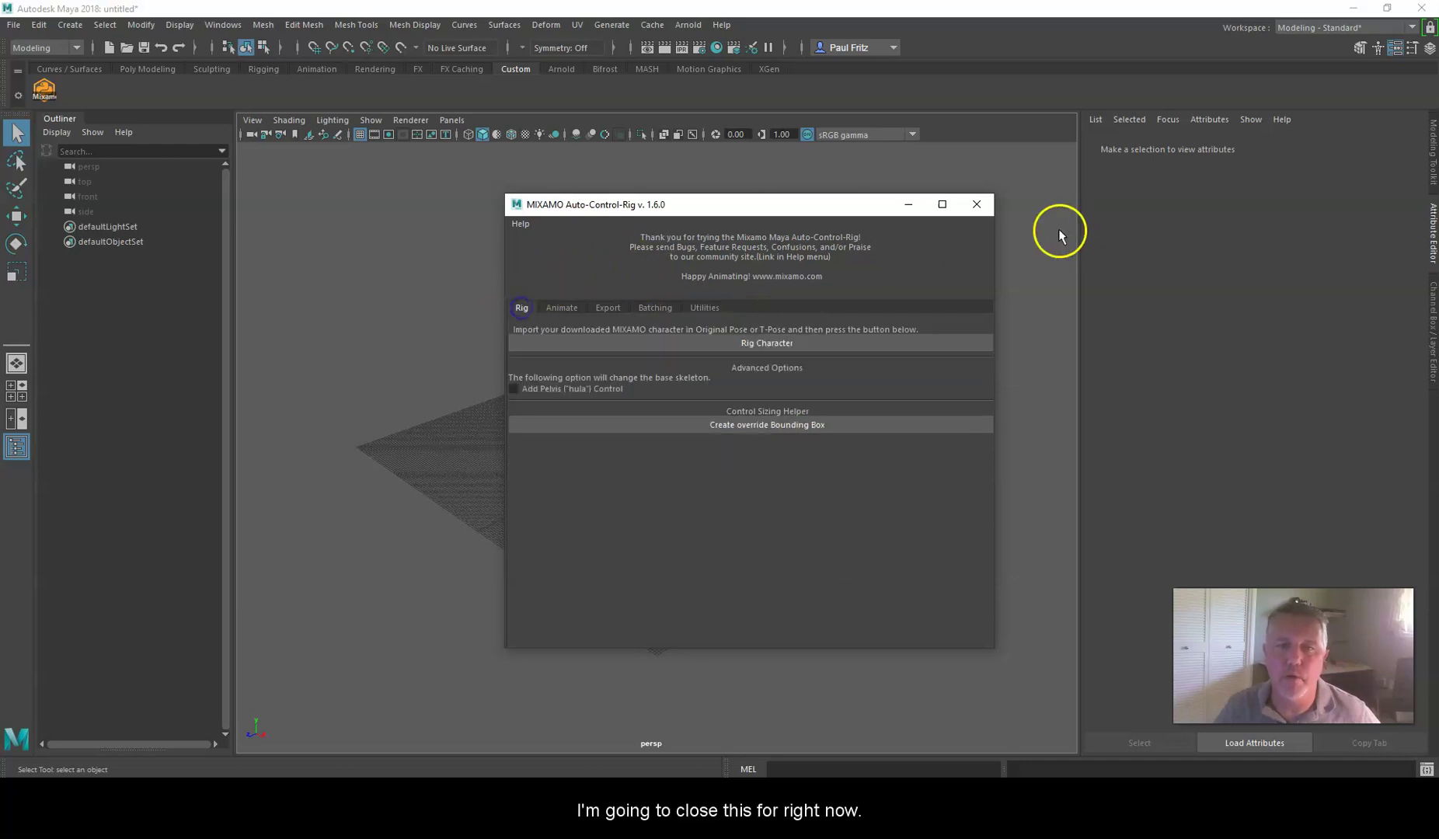
{"action": "left_click", "coordinate": [976, 205]}
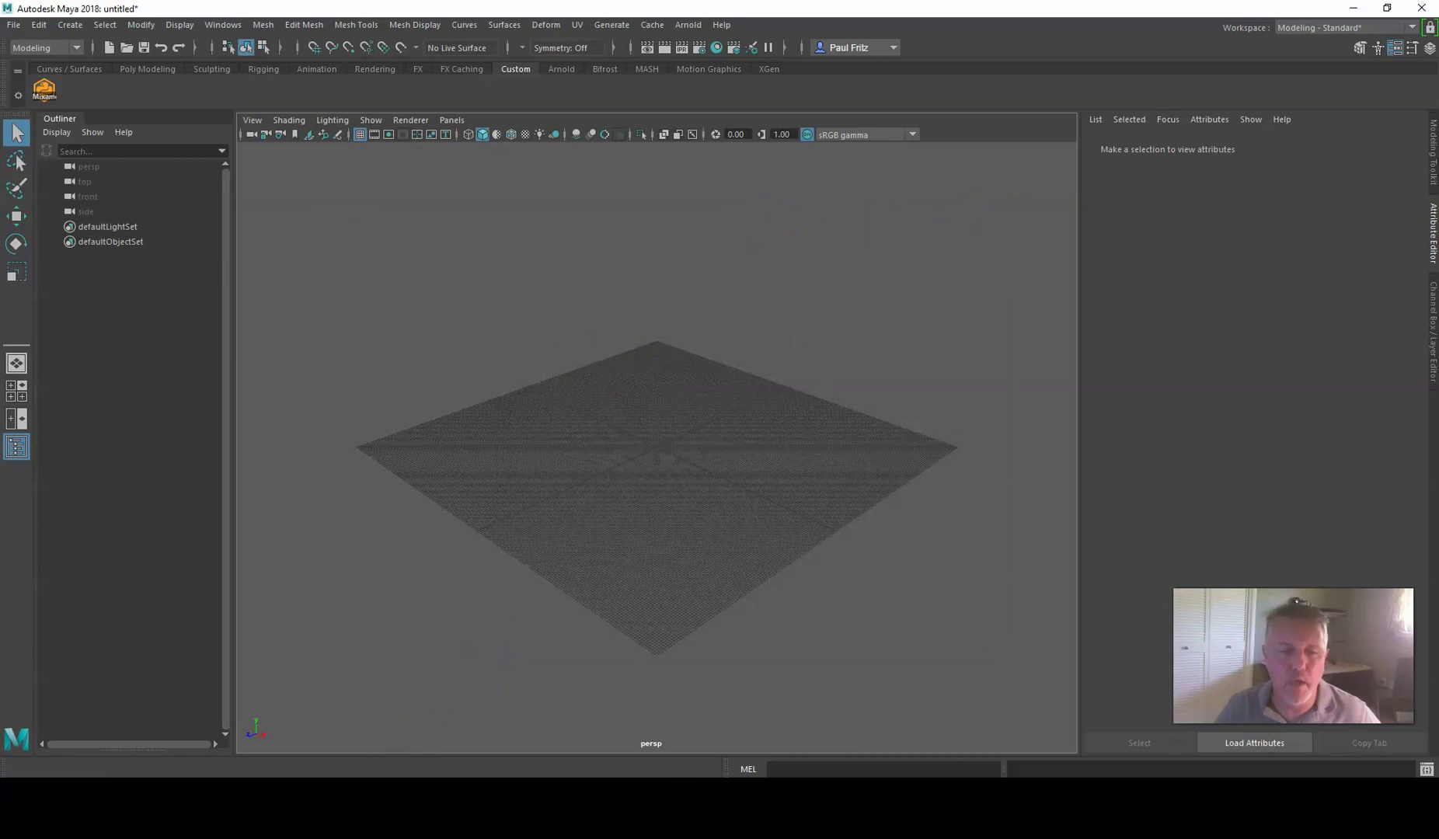
{"action": "mouse_move", "coordinate": [388, 808]}
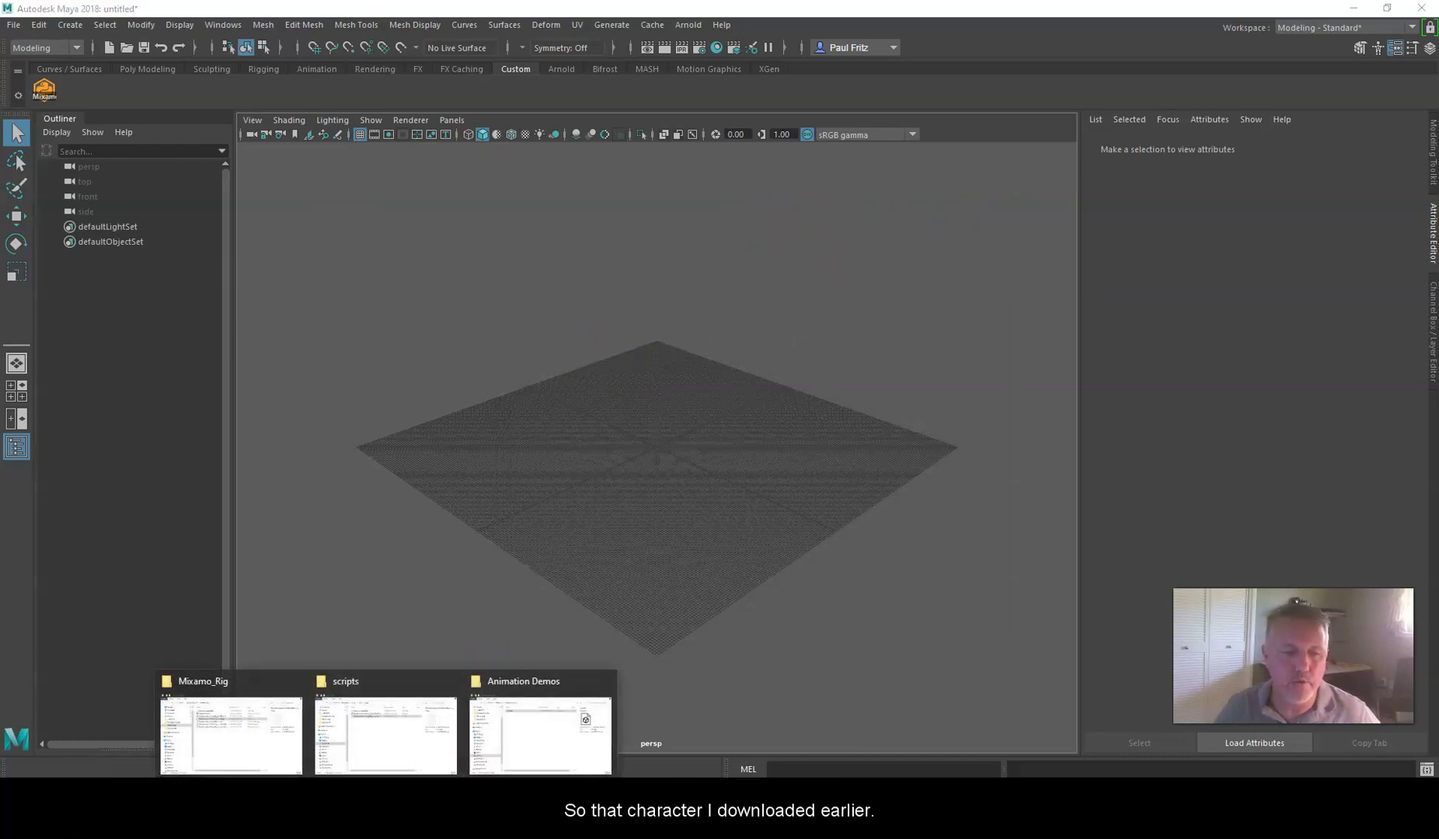
{"action": "left_click", "coordinate": [529, 742]}
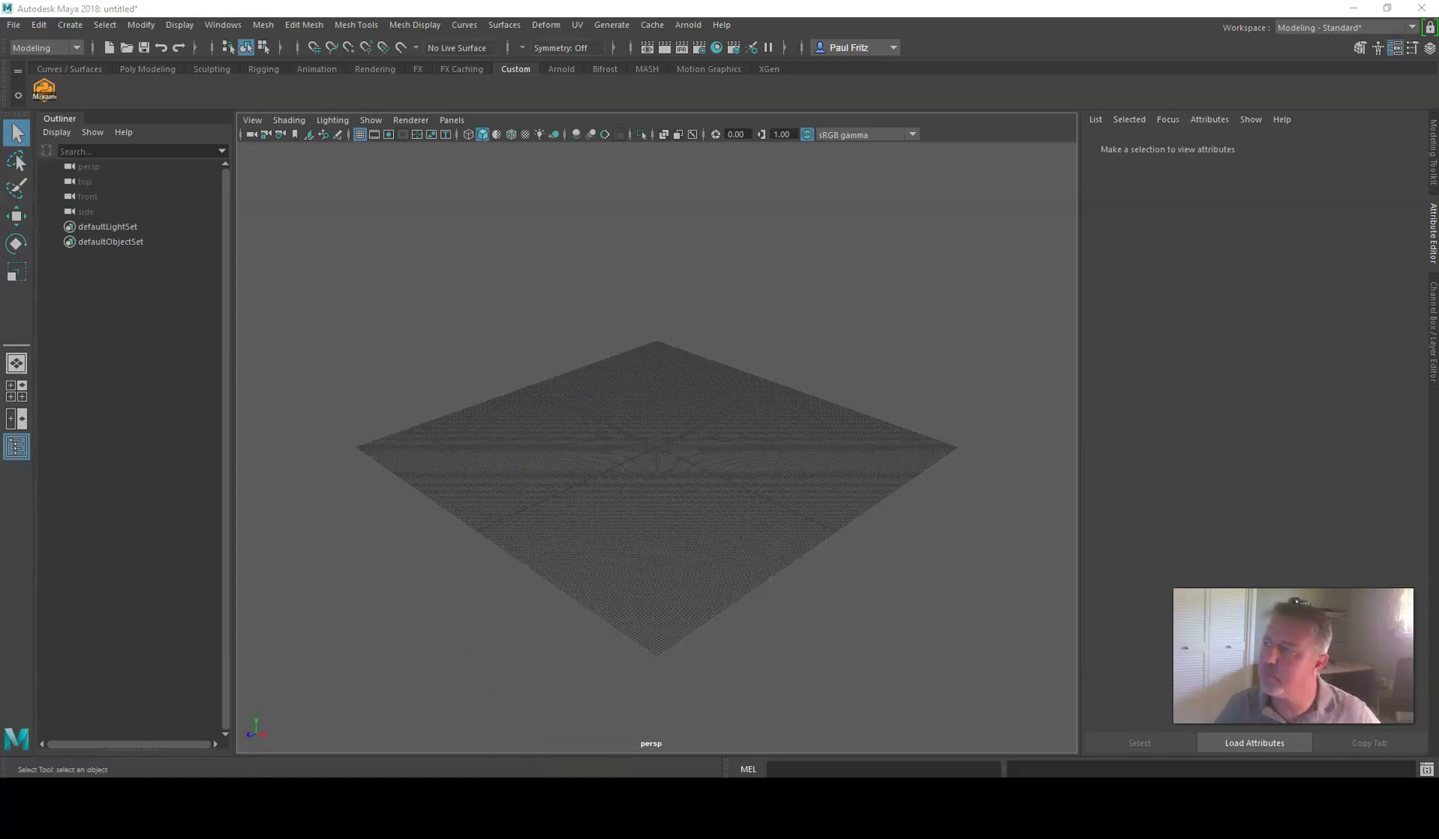
{"action": "left_click_drag", "start_coordinate": [1258, 150], "coordinate": [732, 194]}
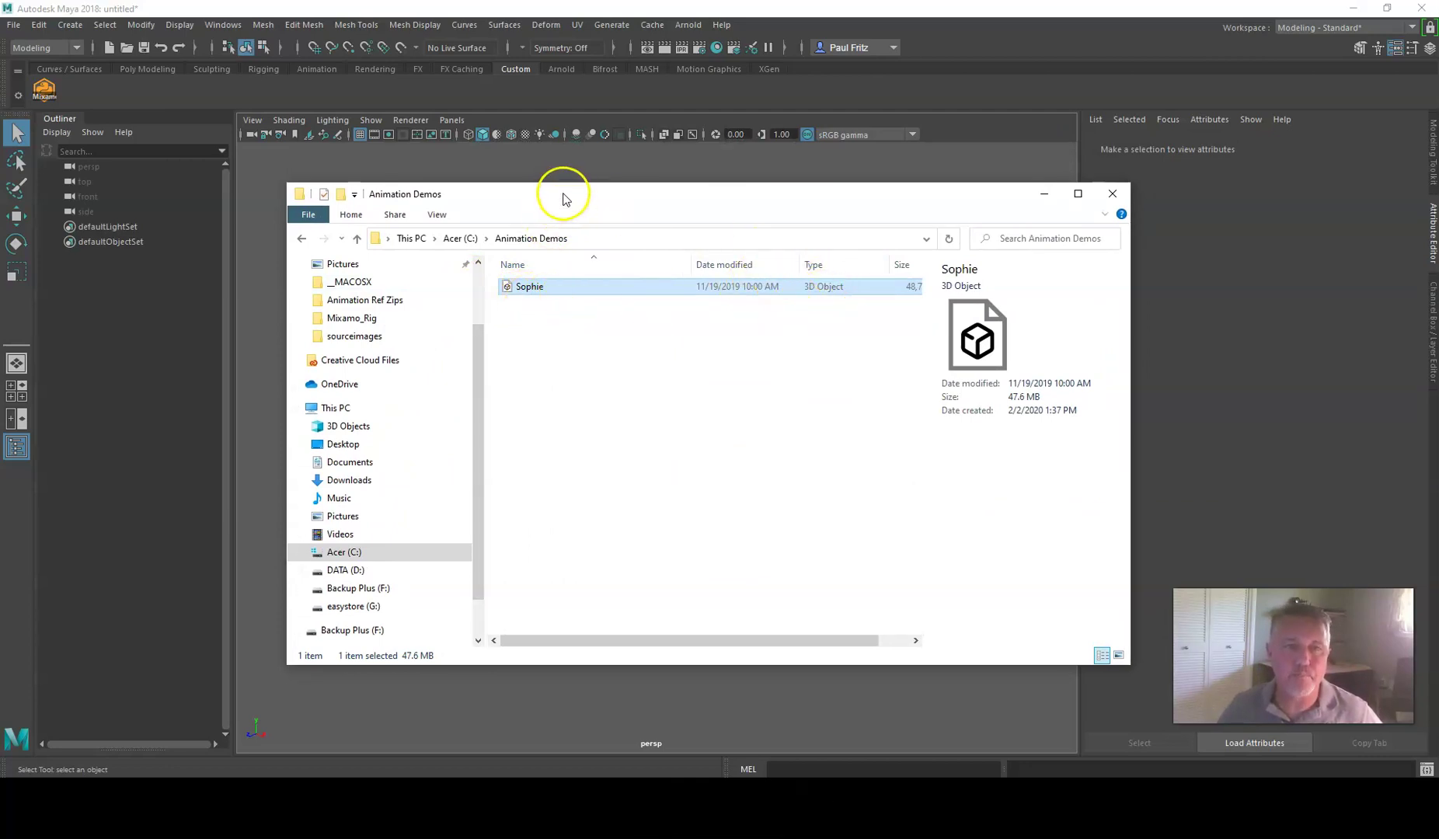
{"action": "left_click_drag", "start_coordinate": [563, 200], "coordinate": [594, 216]}
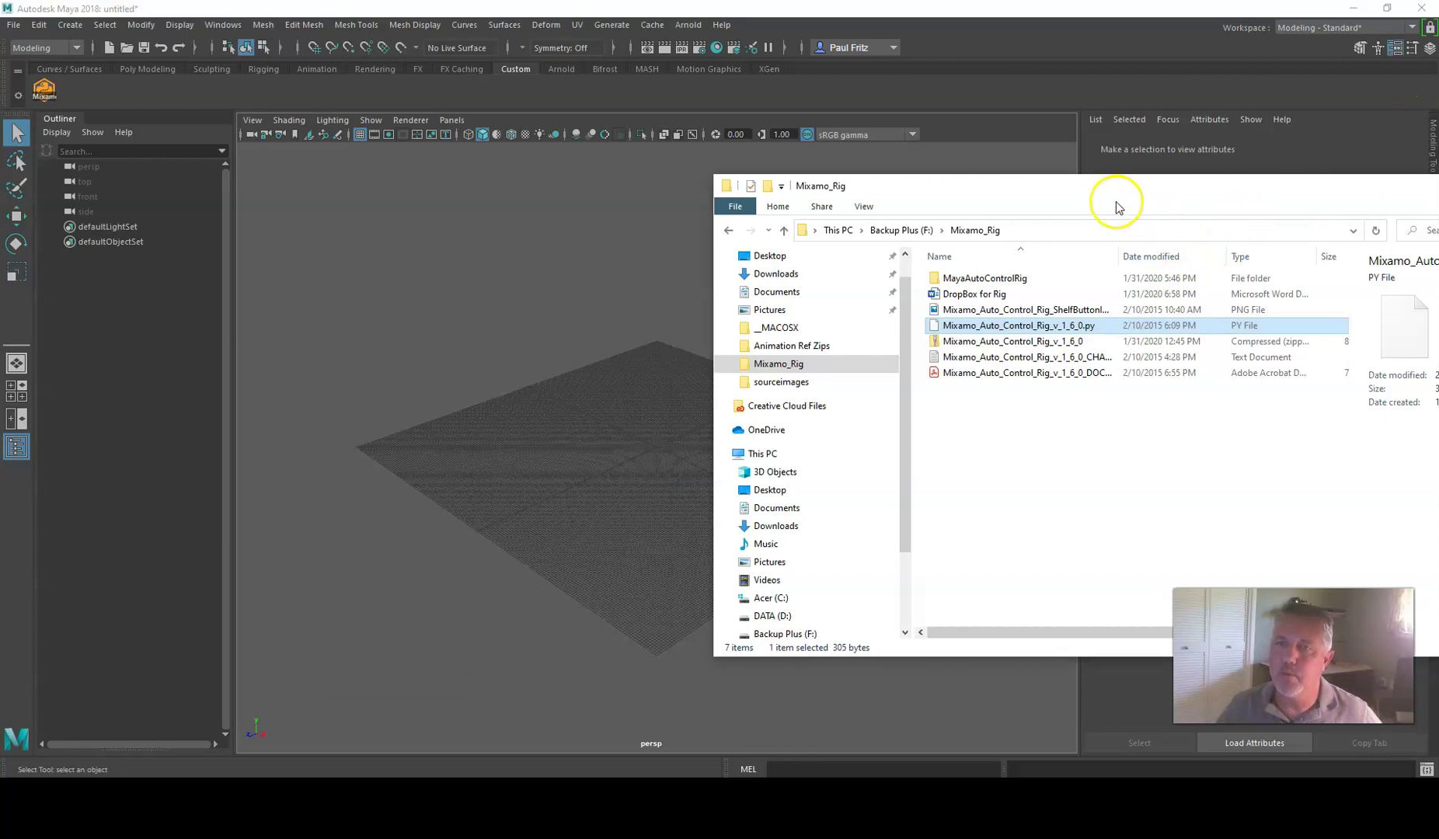
{"action": "left_click_drag", "start_coordinate": [1118, 196], "coordinate": [1438, 178]}
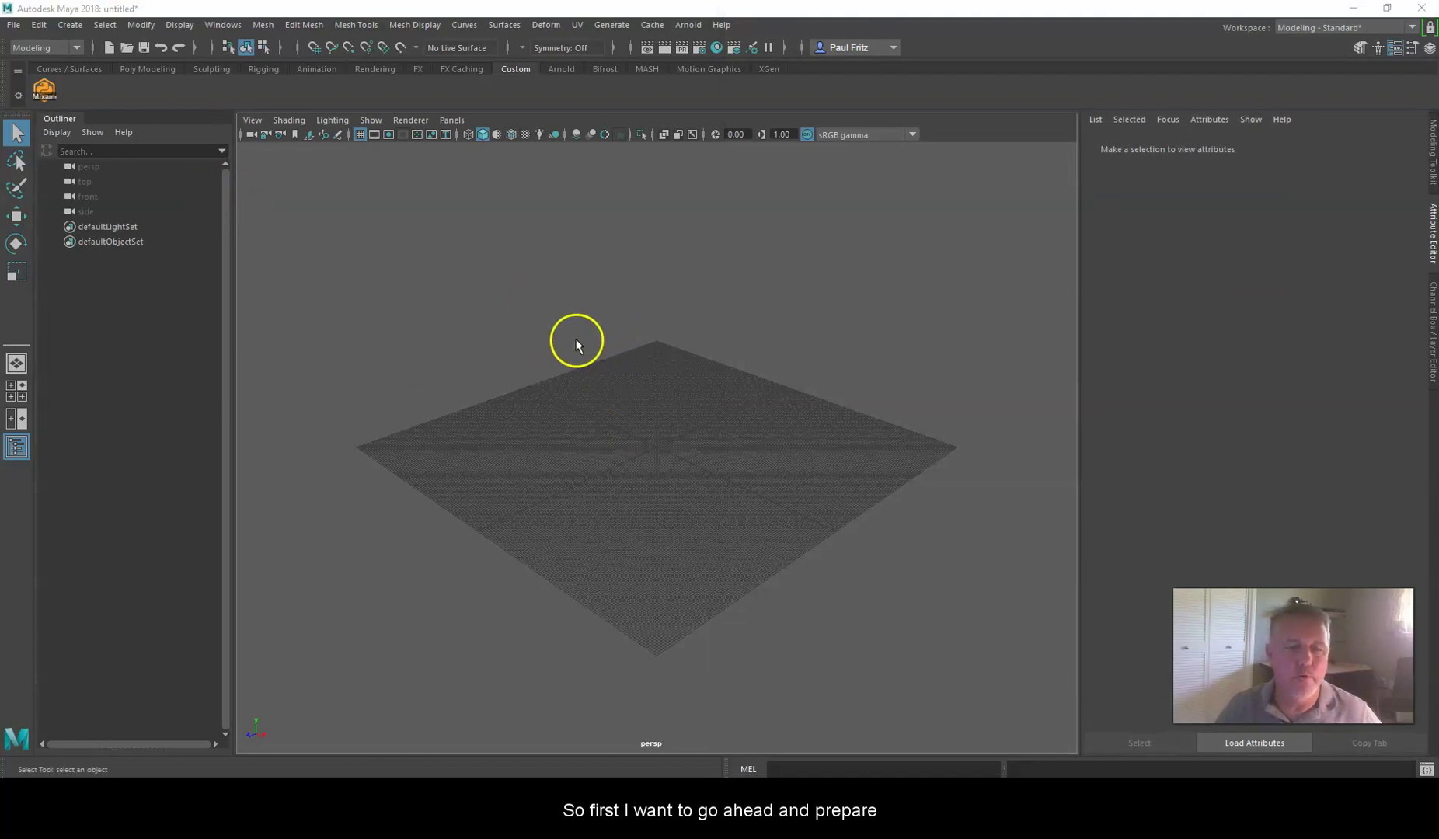
{"action": "mouse_move", "coordinate": [505, 334]}
{"action": "left_mouse_down", "text": "alt"}
{"action": "mouse_move", "coordinate": [498, 379]}
{"action": "mouse_move", "coordinate": [598, 319]}
{"action": "mouse_move", "coordinate": [510, 339]}
{"action": "left_mouse_up", "text": "alt"}
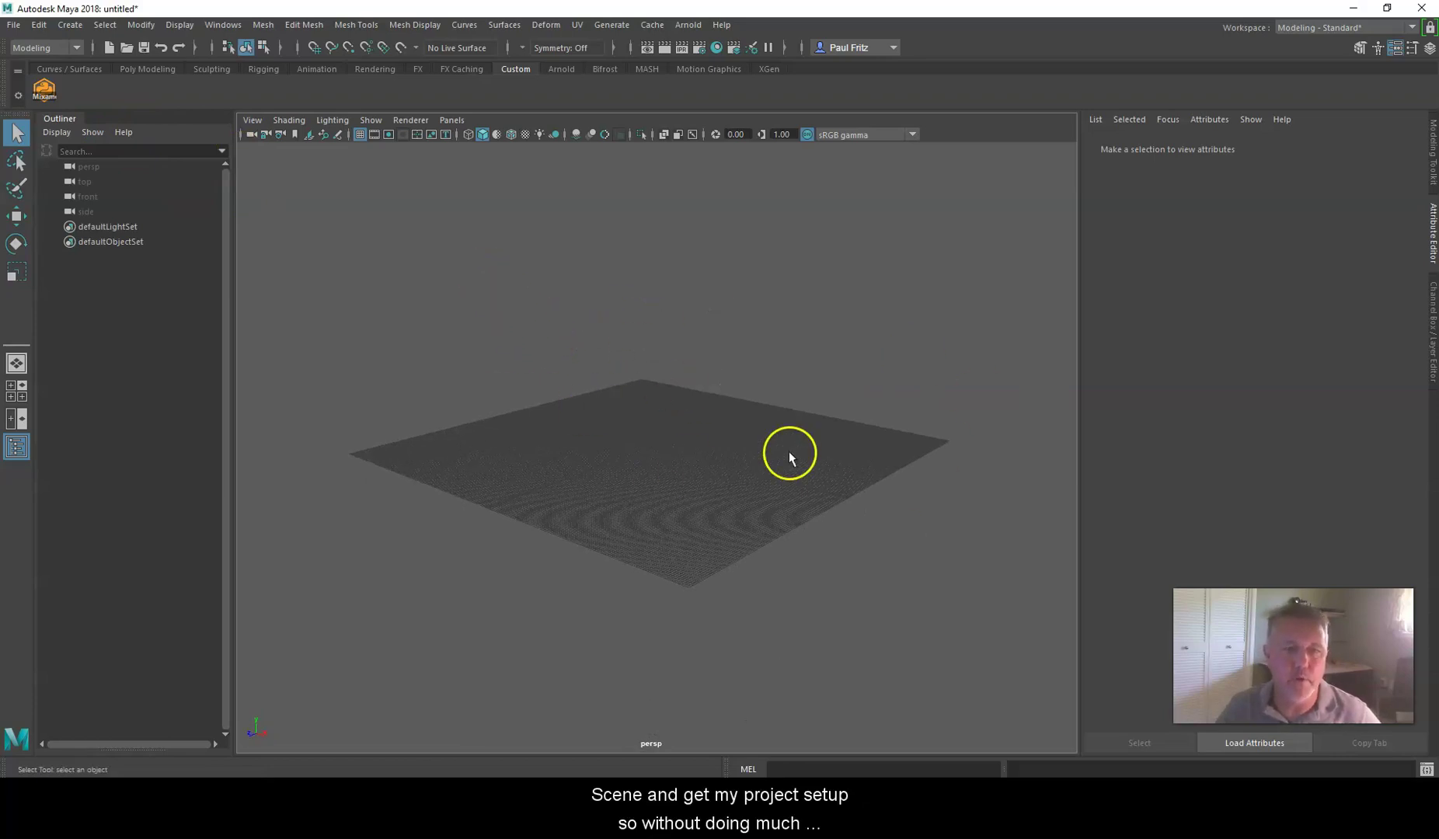
Start a new project in the Project Window named Sophie_Demo.
{"action": "left_click", "coordinate": [14, 27]}
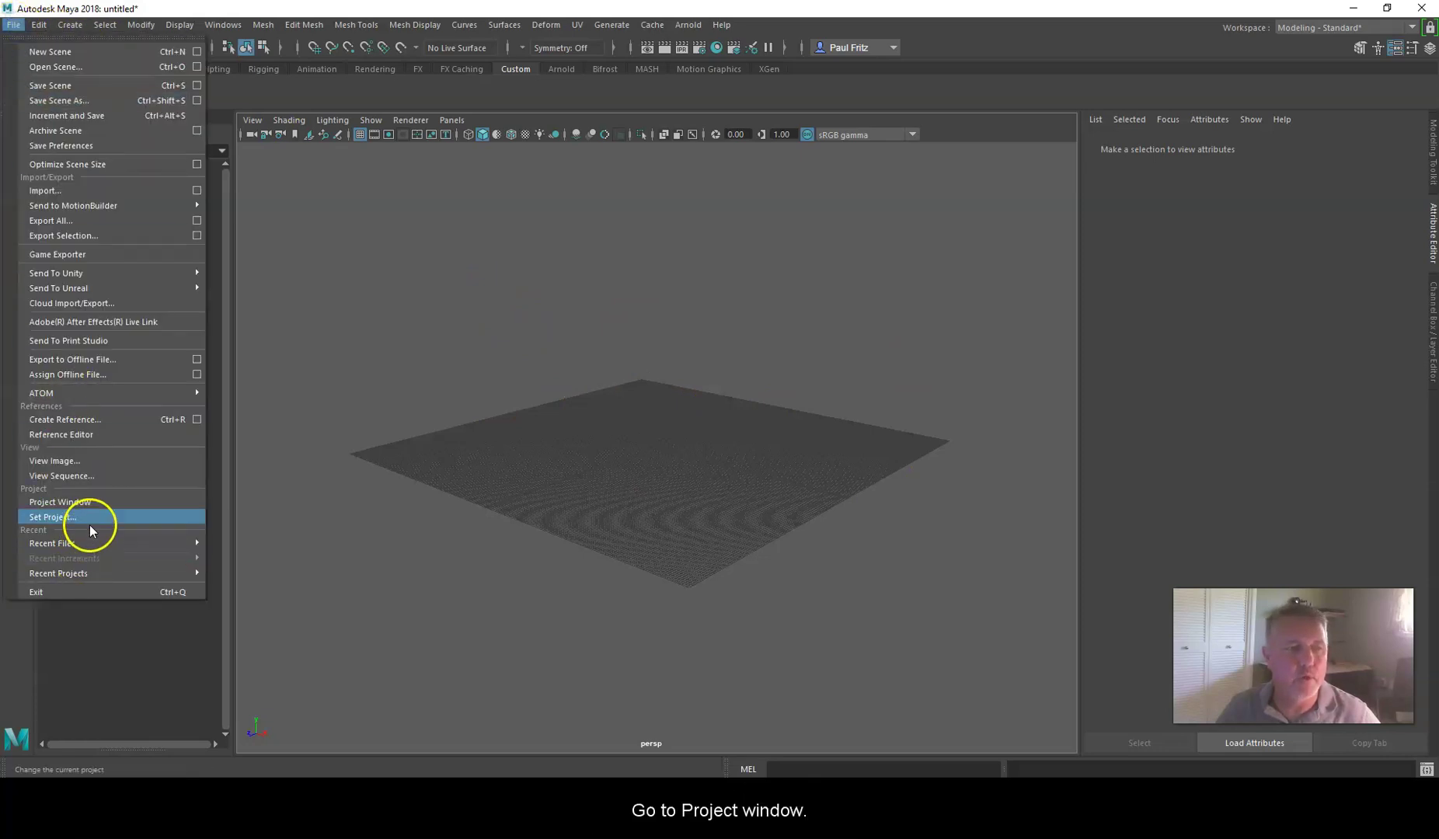
{"action": "left_click", "coordinate": [90, 501]}
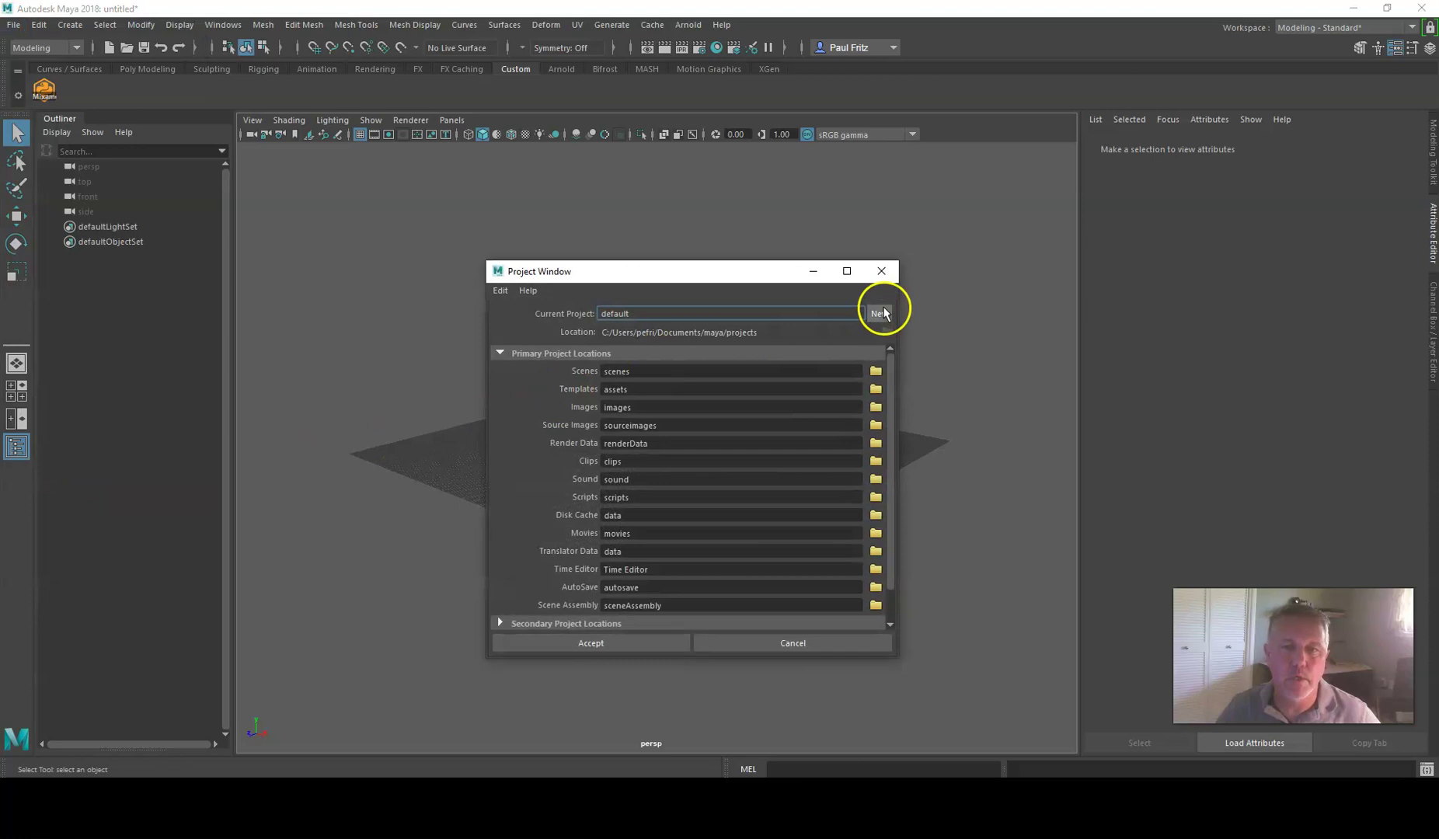
{"action": "left_click", "coordinate": [878, 313]}
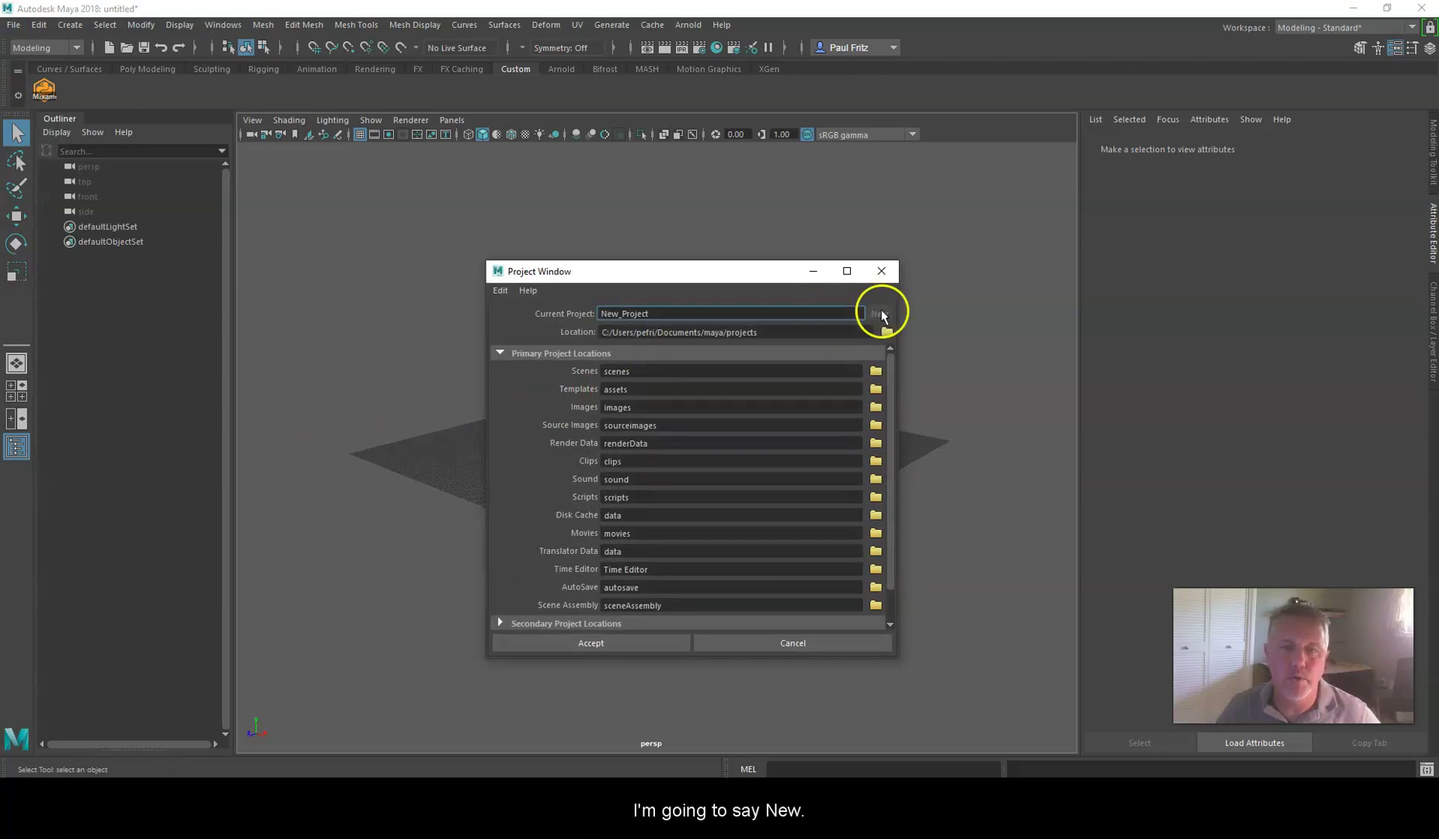
{"action": "double_click", "coordinate": [750, 313]}
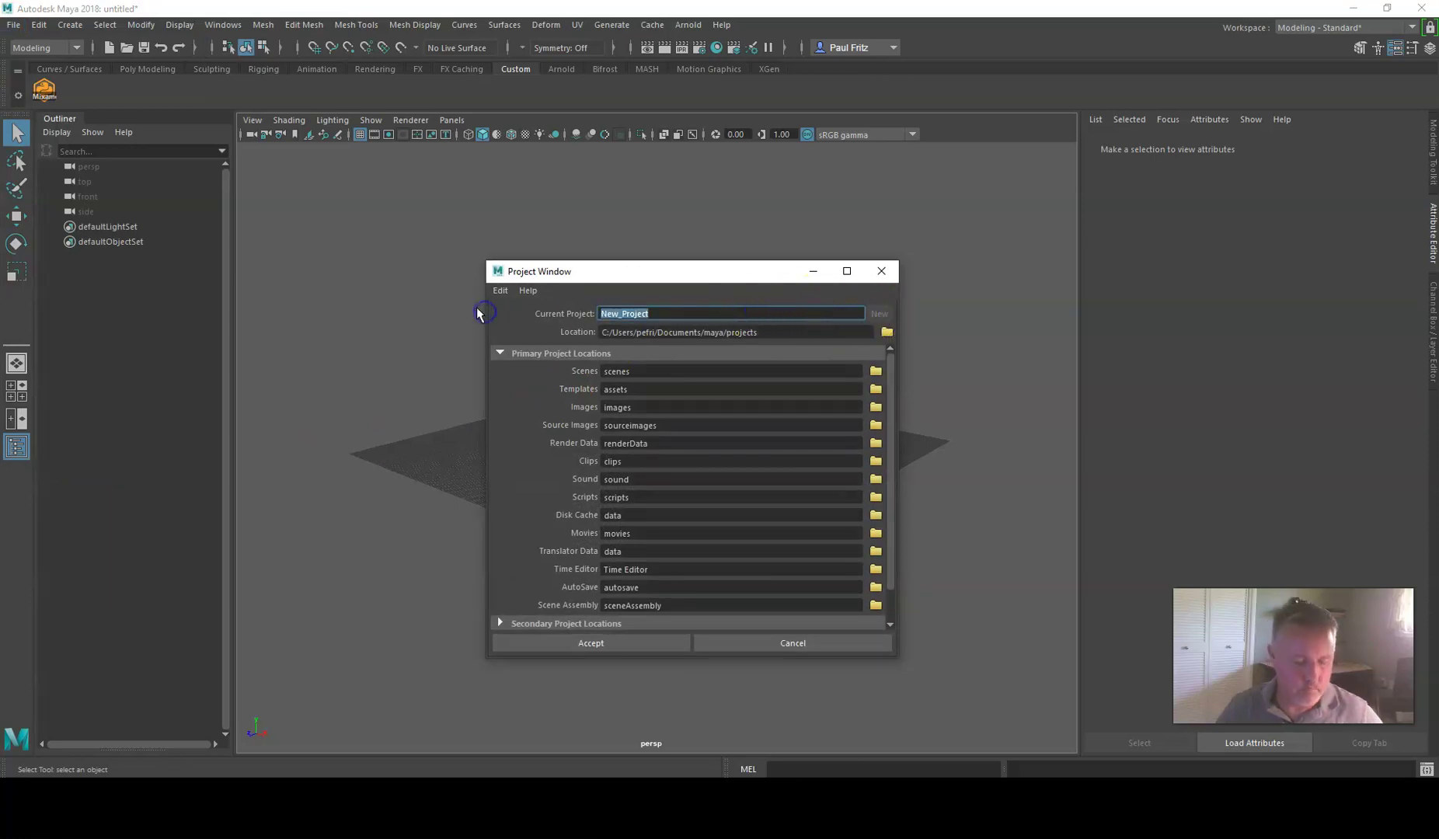
{"action": "type", "text": "Sophi"}
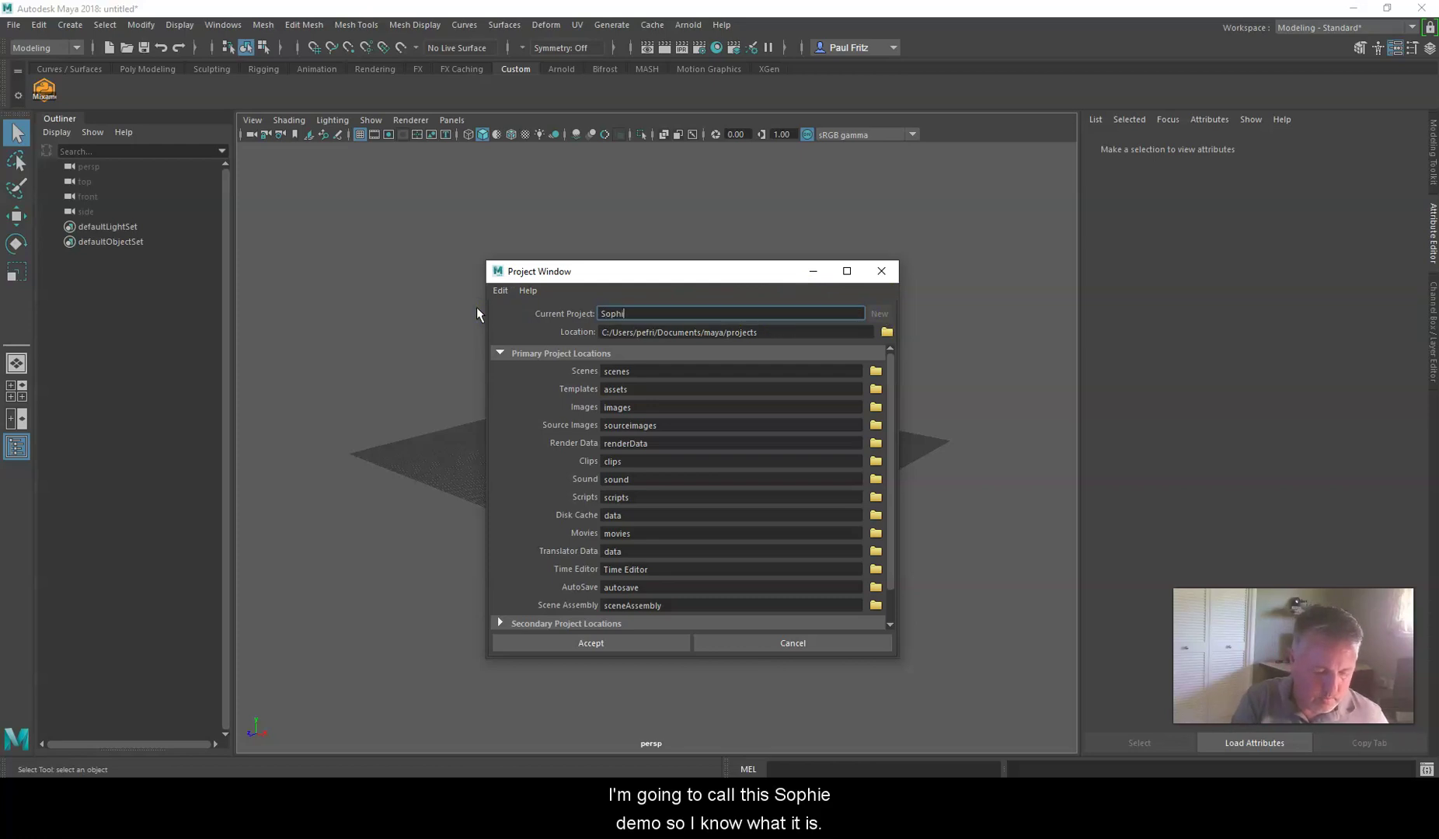
{"action": "type", "text": "e_Demo"}
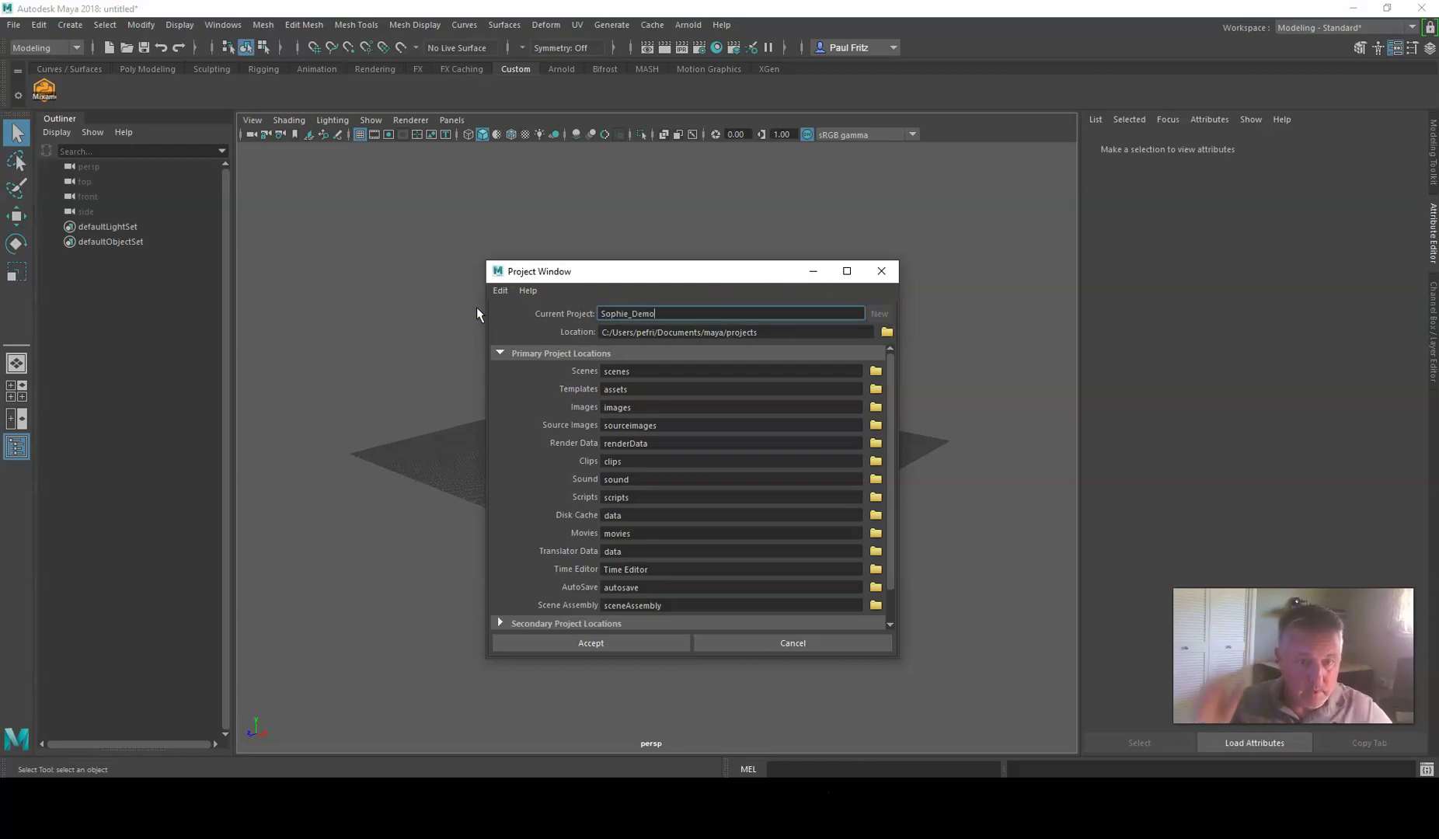
{"action": "left_click", "coordinate": [570, 409]}
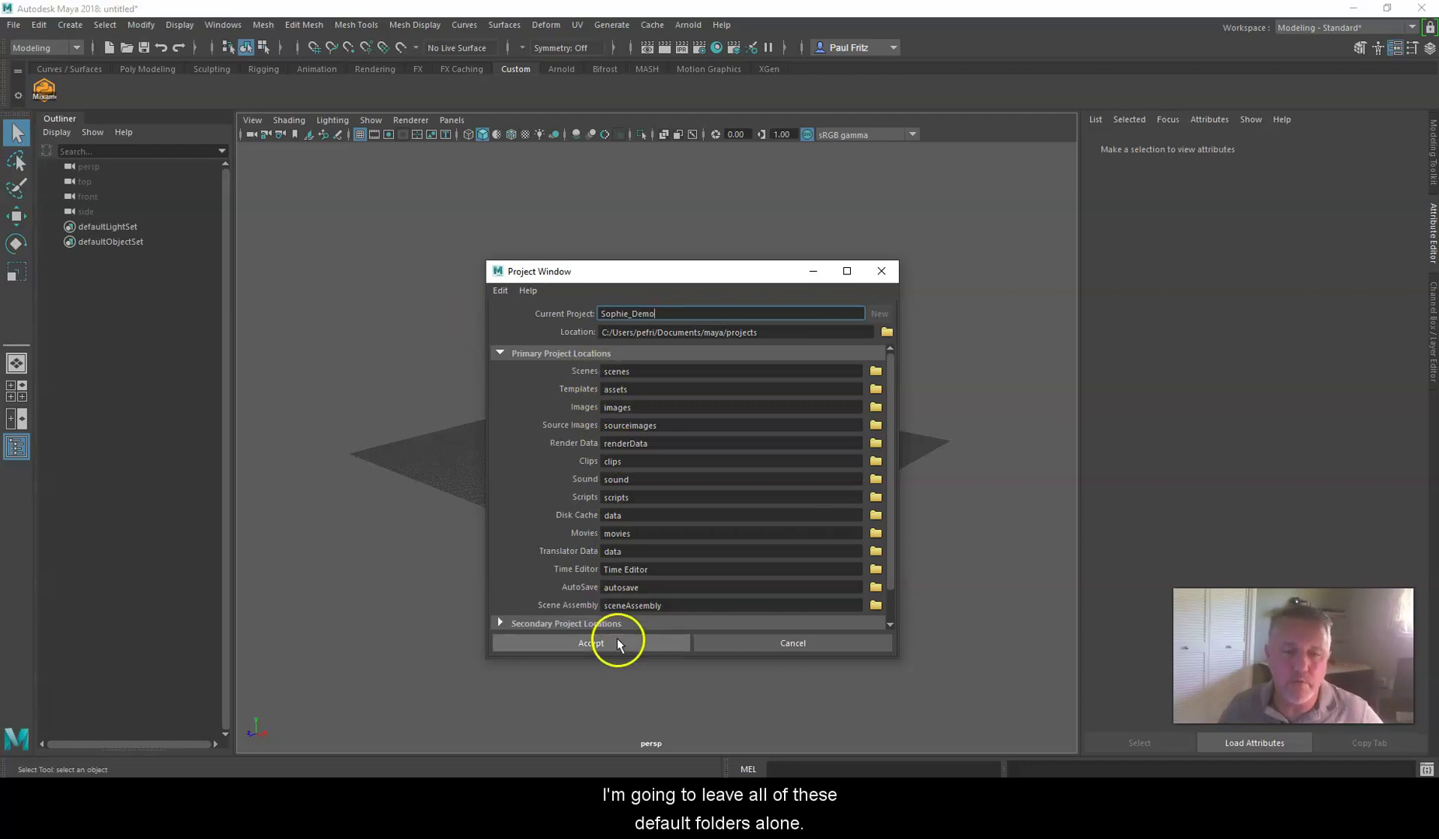
Set the project location to C:\Animation Demos and accept the new project.
{"action": "left_click", "coordinate": [887, 333]}
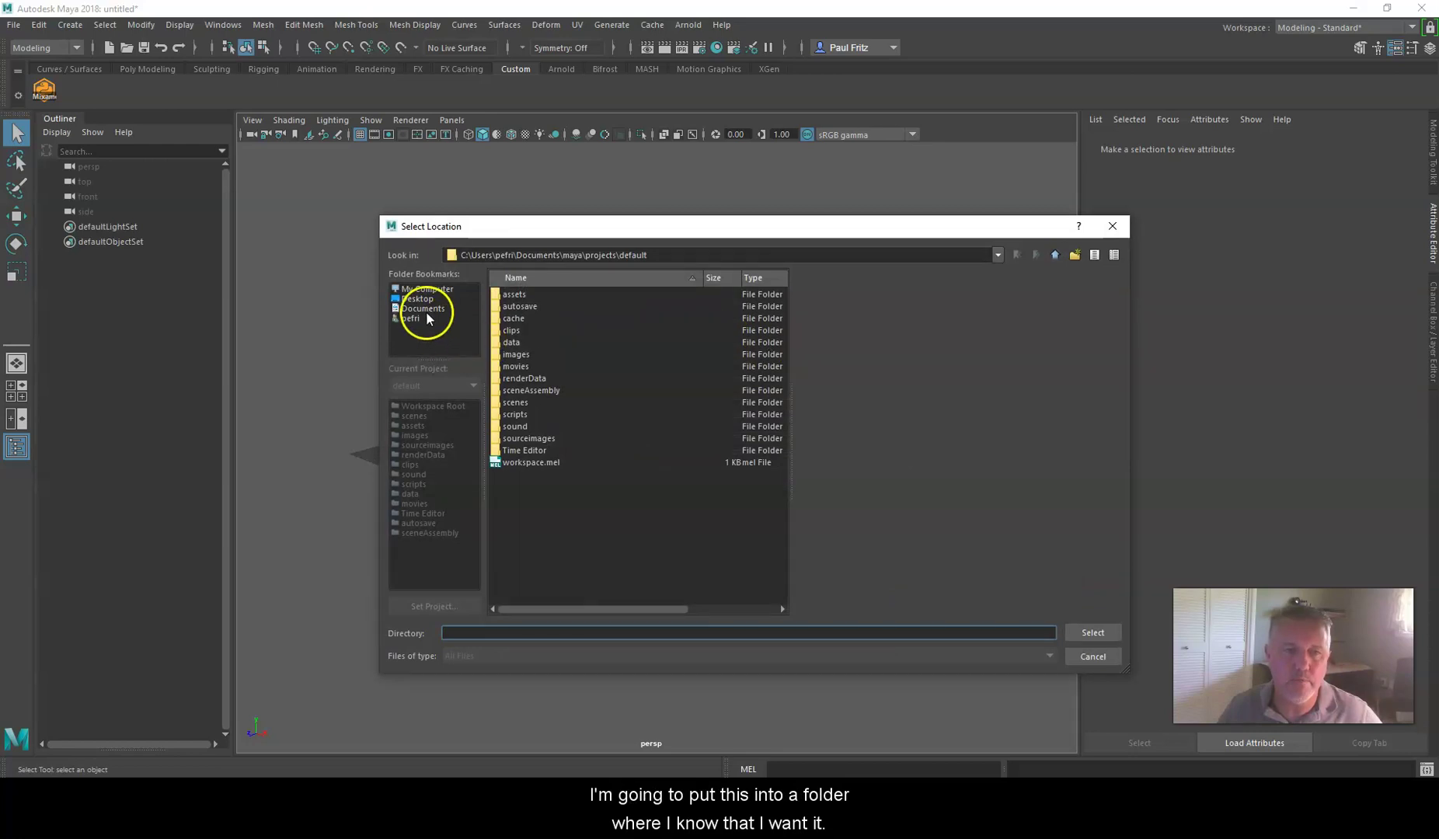
{"action": "left_click", "coordinate": [429, 289]}
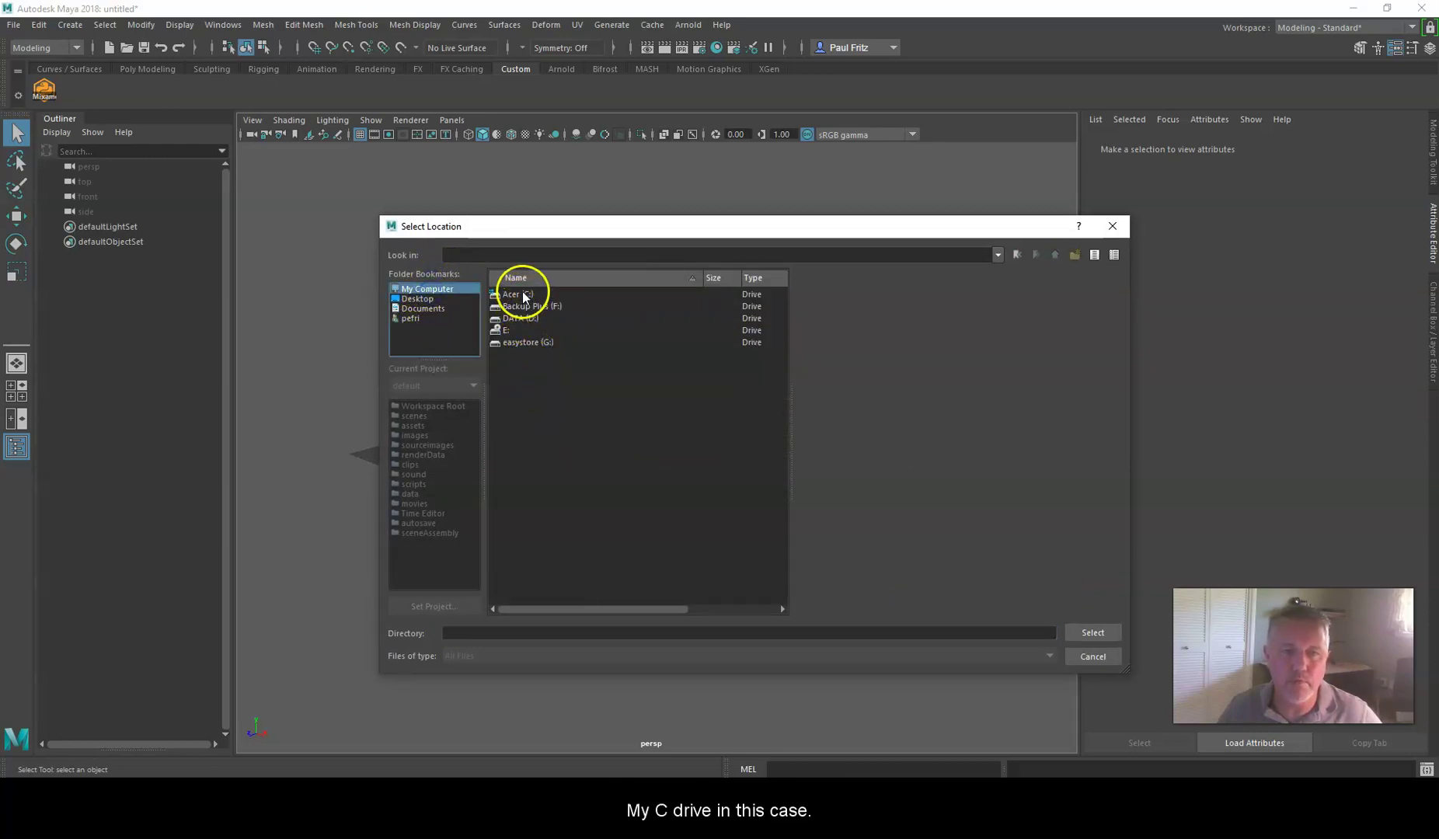
{"action": "double_click", "coordinate": [524, 295]}
{"action": "double_click", "coordinate": [528, 306]}
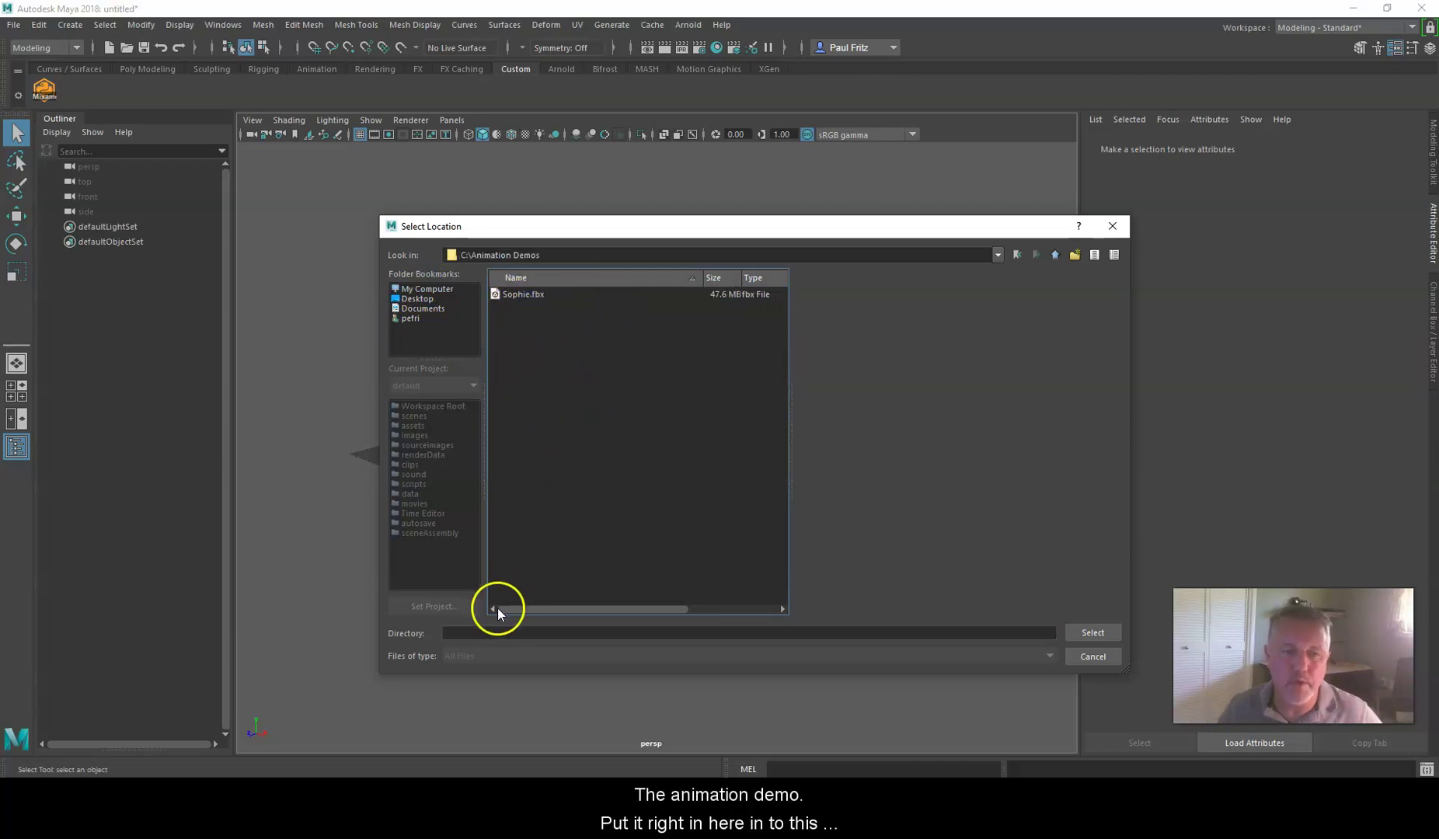
{"action": "left_click", "coordinate": [1090, 632]}
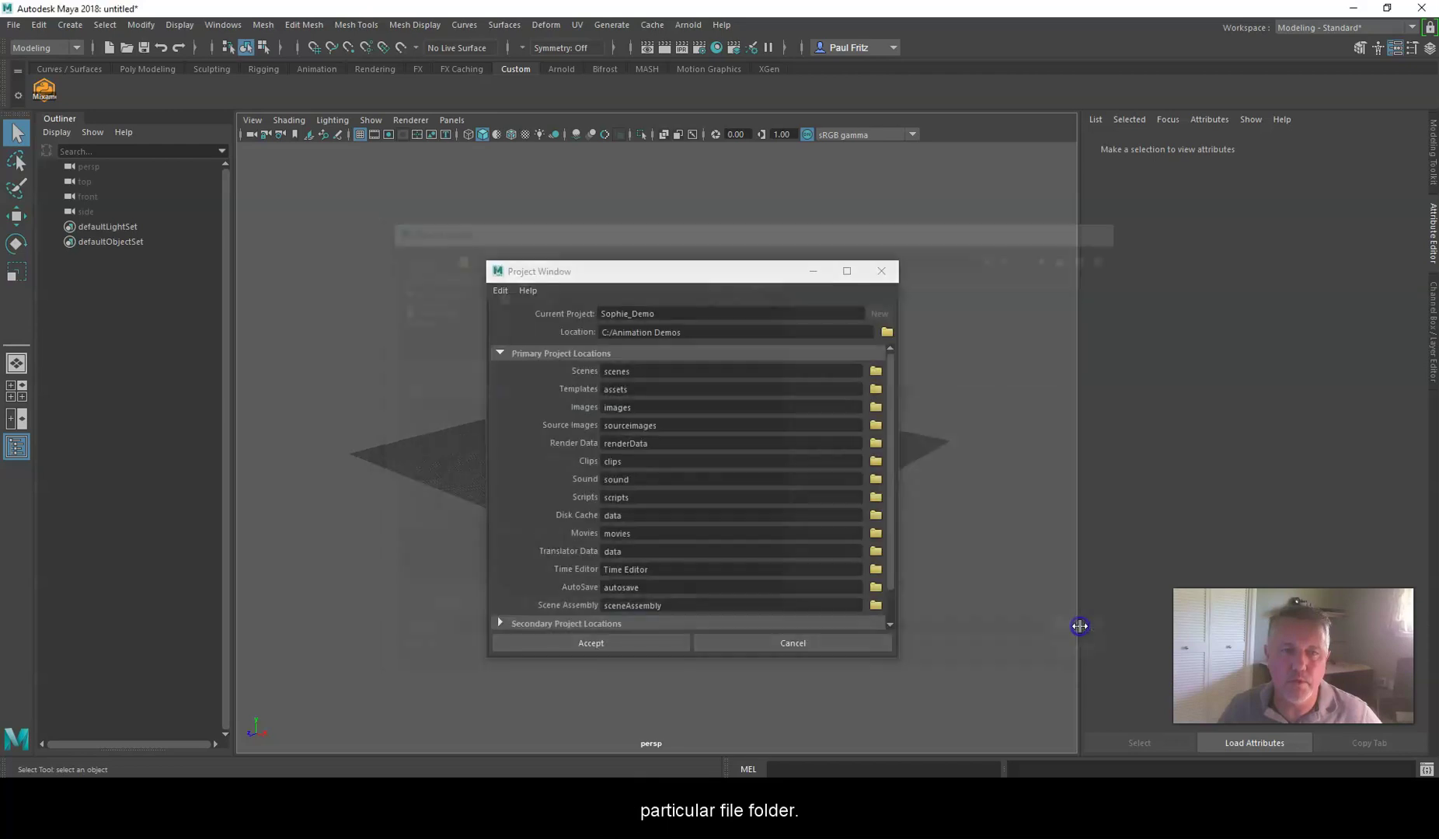
{"action": "left_click", "coordinate": [603, 642]}
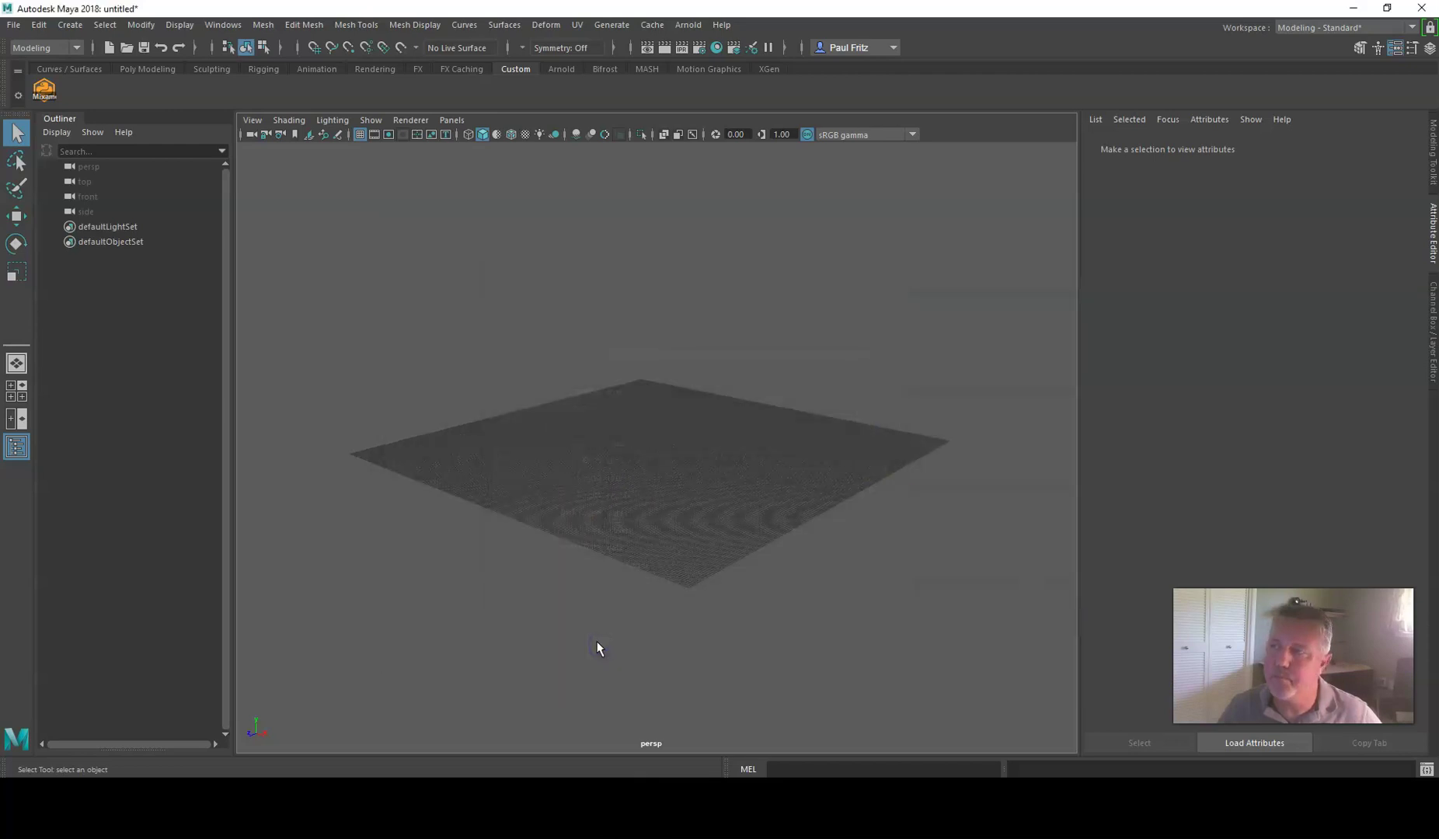
{"action": "key", "text": "alt+Tab"}
{"action": "left_click_drag", "start_coordinate": [1101, 193], "coordinate": [745, 180]}
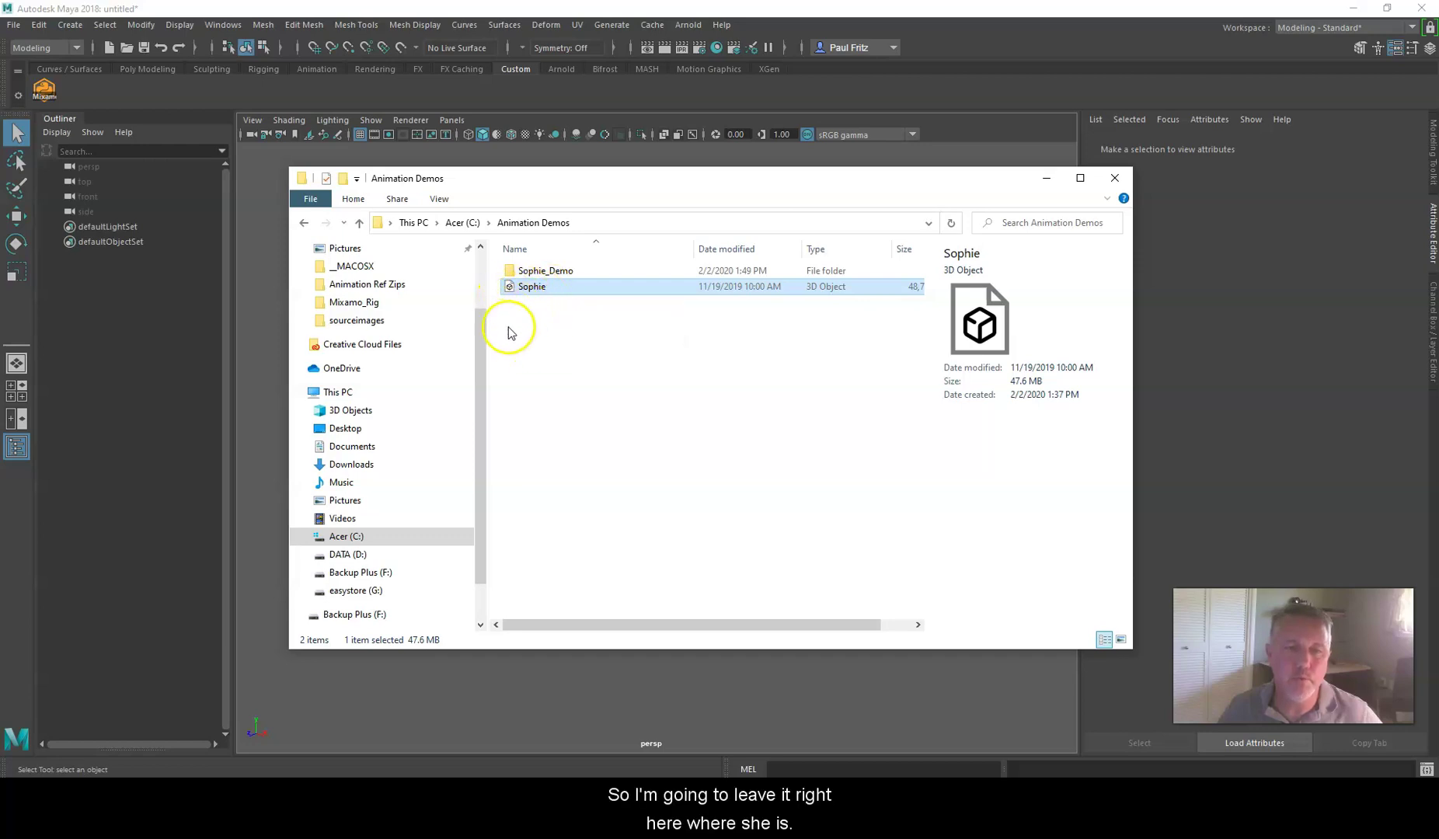
{"action": "left_click", "coordinate": [552, 159]}
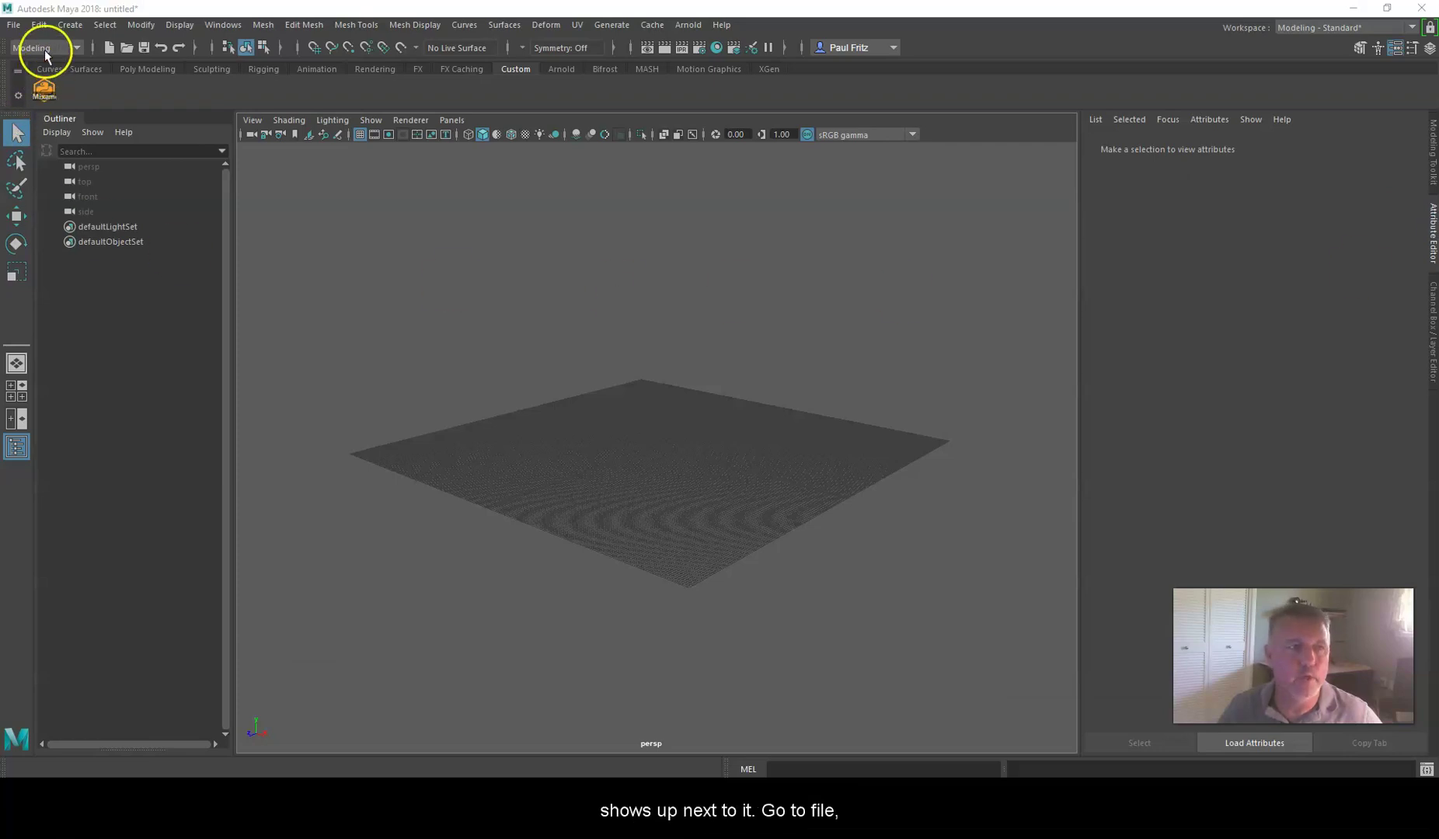
Import Sophie.fbx from C:\Animation Demos into the scene.
{"action": "left_click", "coordinate": [14, 25]}
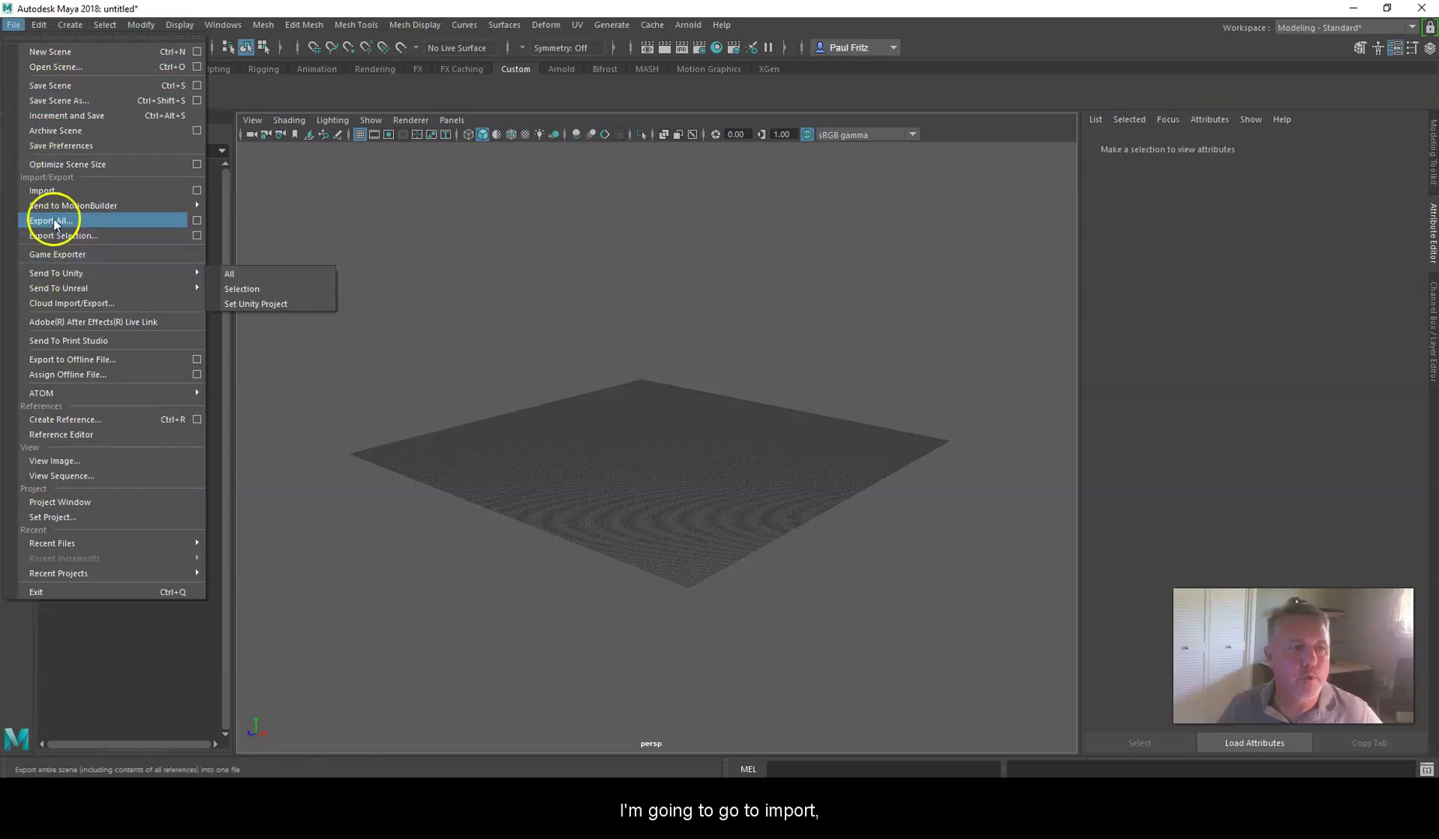
{"action": "left_click", "coordinate": [46, 191]}
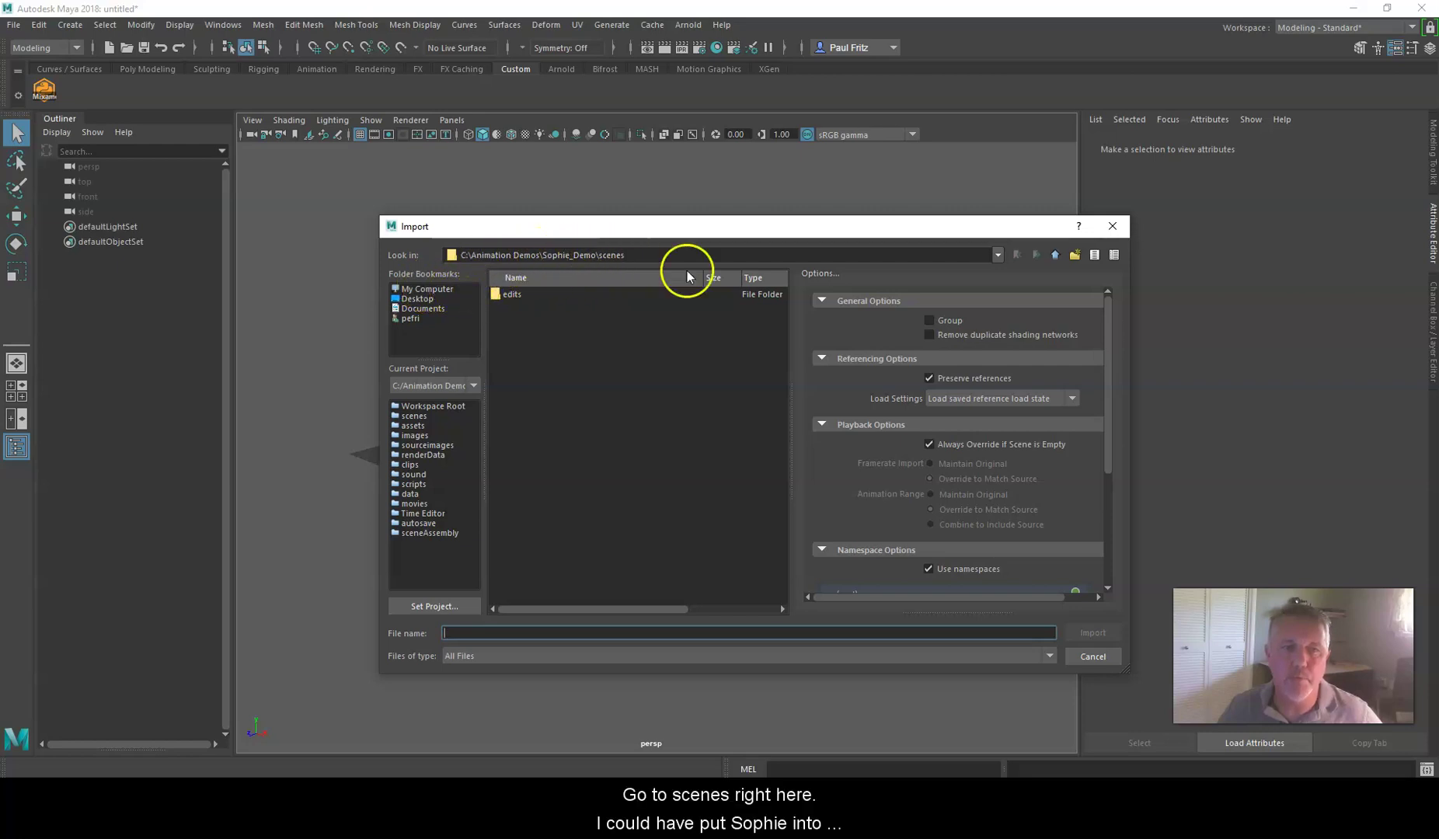
{"action": "left_click", "coordinate": [1053, 257]}
{"action": "left_click", "coordinate": [1054, 256]}
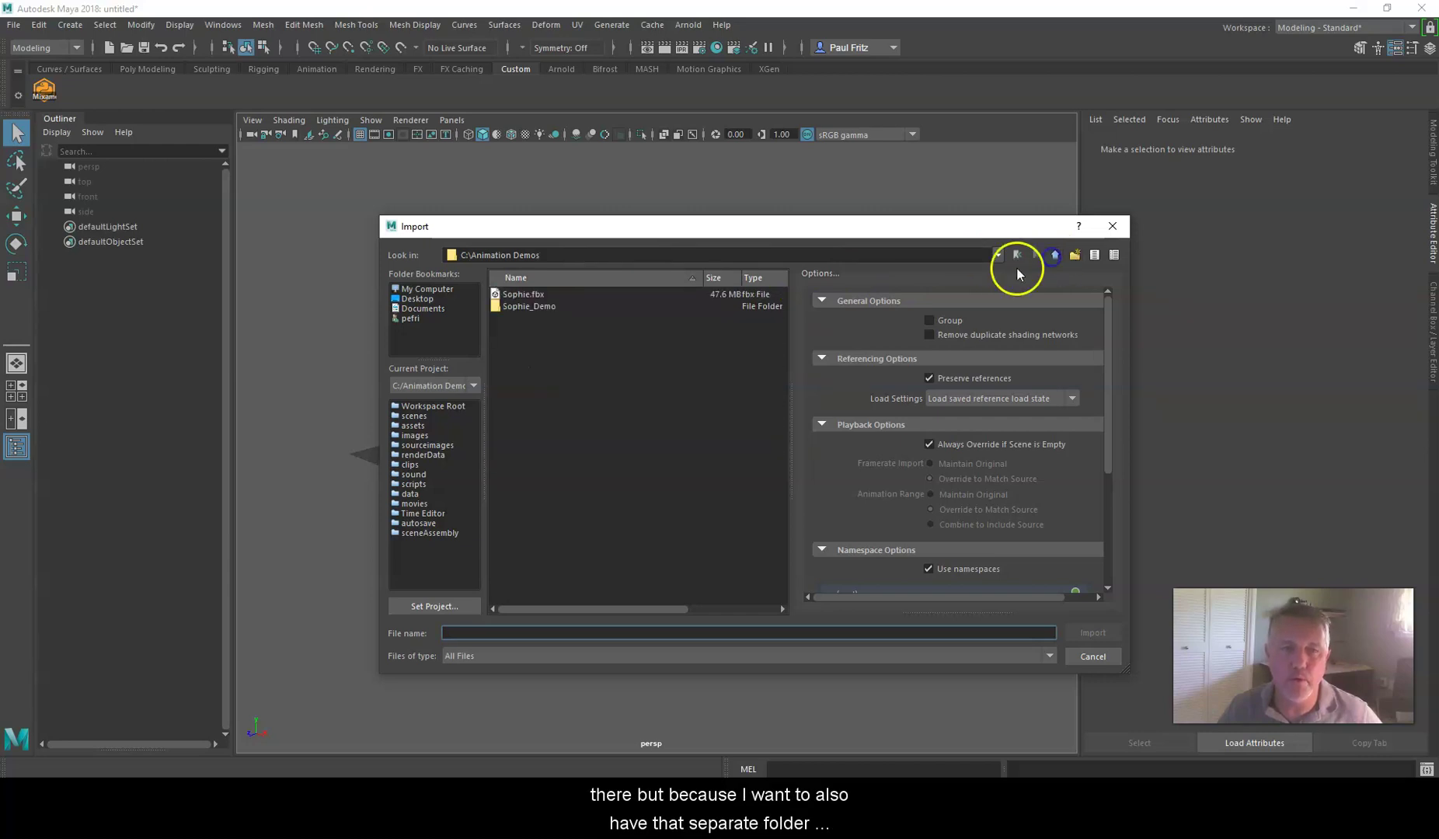
{"action": "left_click", "coordinate": [510, 295]}
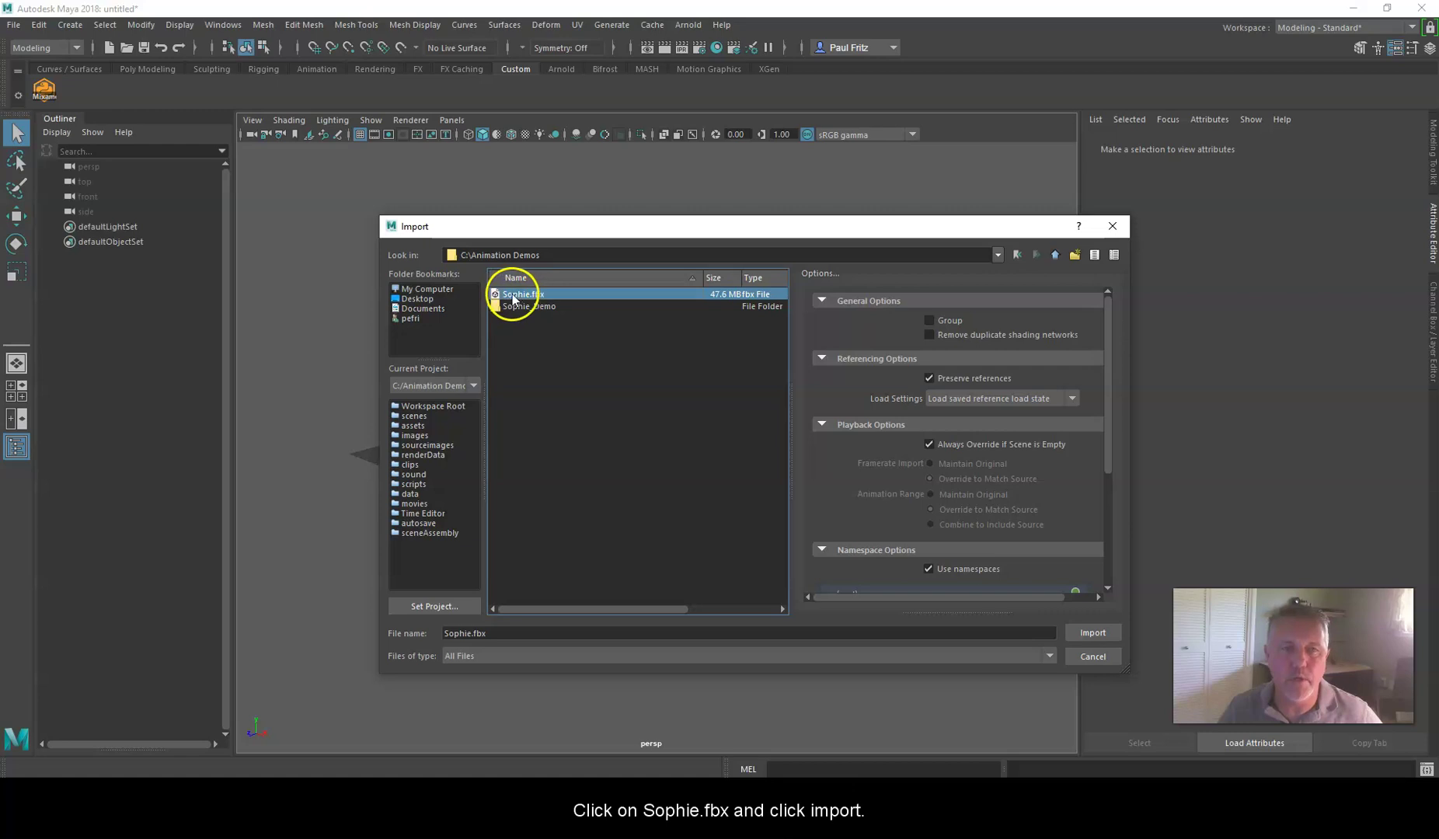
{"action": "left_click", "coordinate": [1093, 633]}
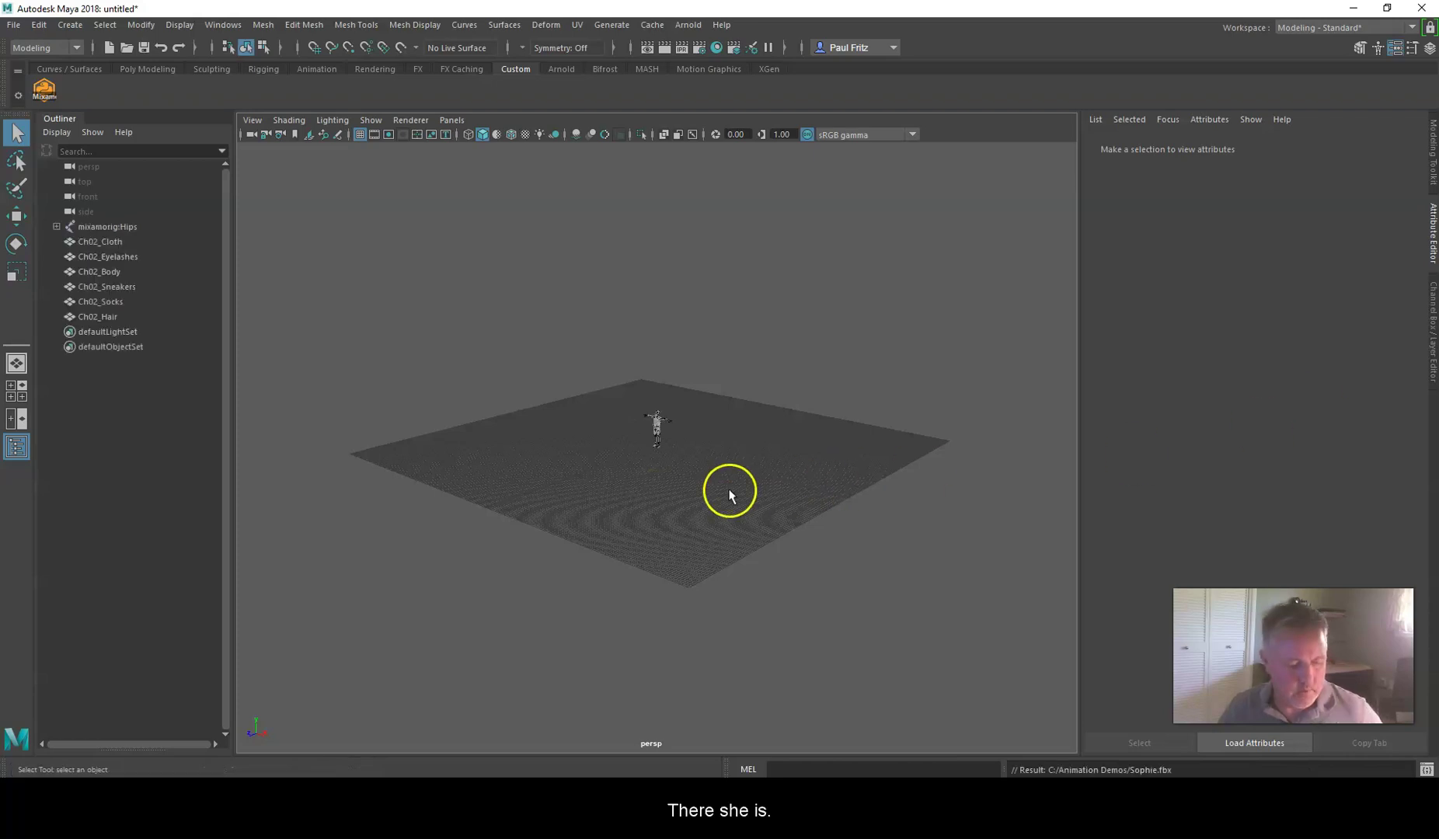
View Sophie in textured display mode (6) from several angles, then centre the Animation Demos window.
{"action": "scroll", "coordinate": [732, 491], "scroll_direction": "up", "scroll_amount": 5}
{"action": "left_click_drag", "start_coordinate": [694, 460], "coordinate": [491, 474], "text": "alt"}
{"action": "scroll", "coordinate": [491, 474], "scroll_direction": "up", "scroll_amount": 3}
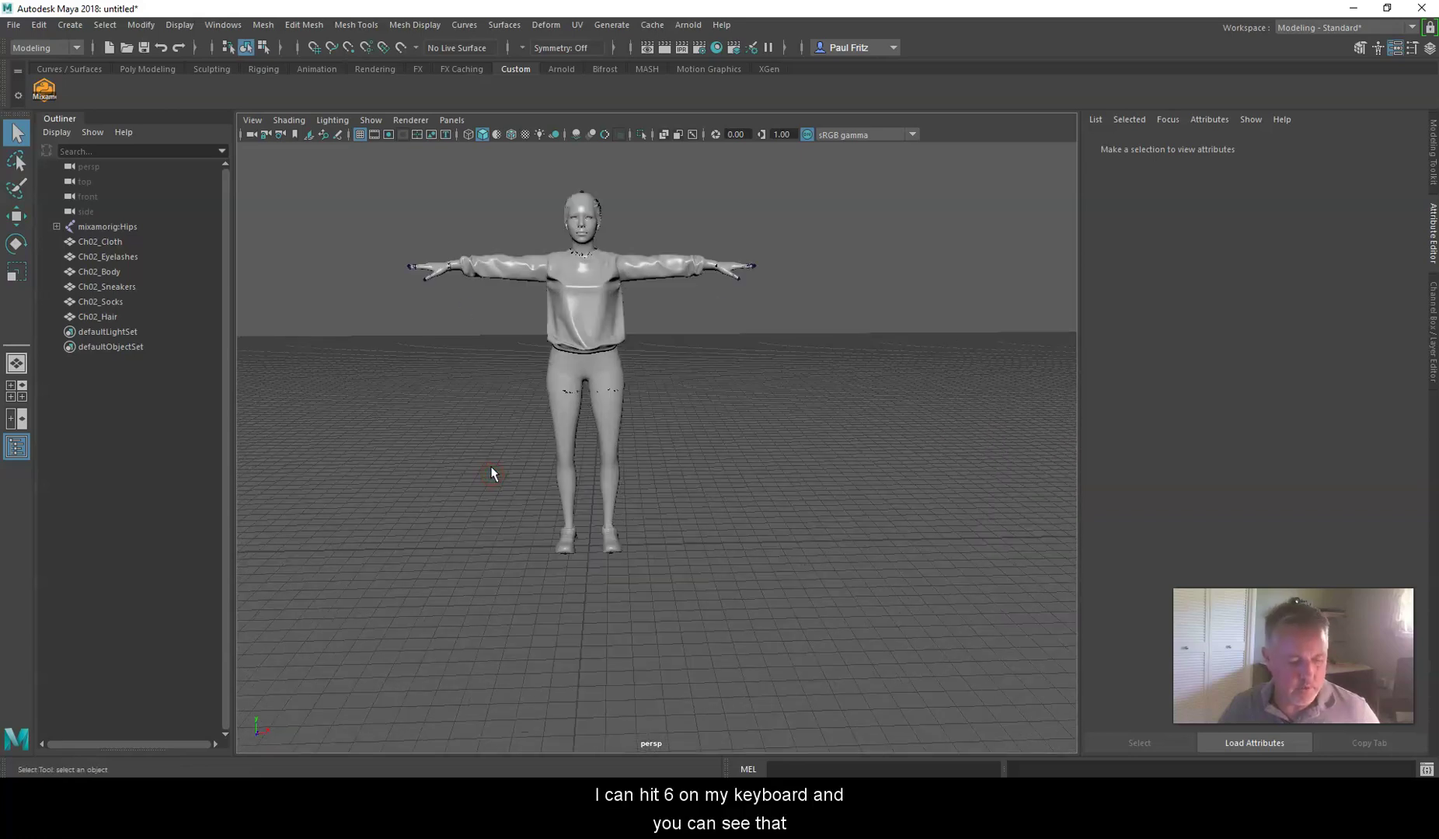
{"action": "key", "text": "6"}
{"action": "scroll", "coordinate": [501, 458], "scroll_direction": "down", "scroll_amount": 2}
{"action": "left_click_drag", "start_coordinate": [502, 458], "coordinate": [546, 475], "text": "alt"}
{"action": "scroll", "coordinate": [692, 380], "scroll_direction": "up", "scroll_amount": 2}
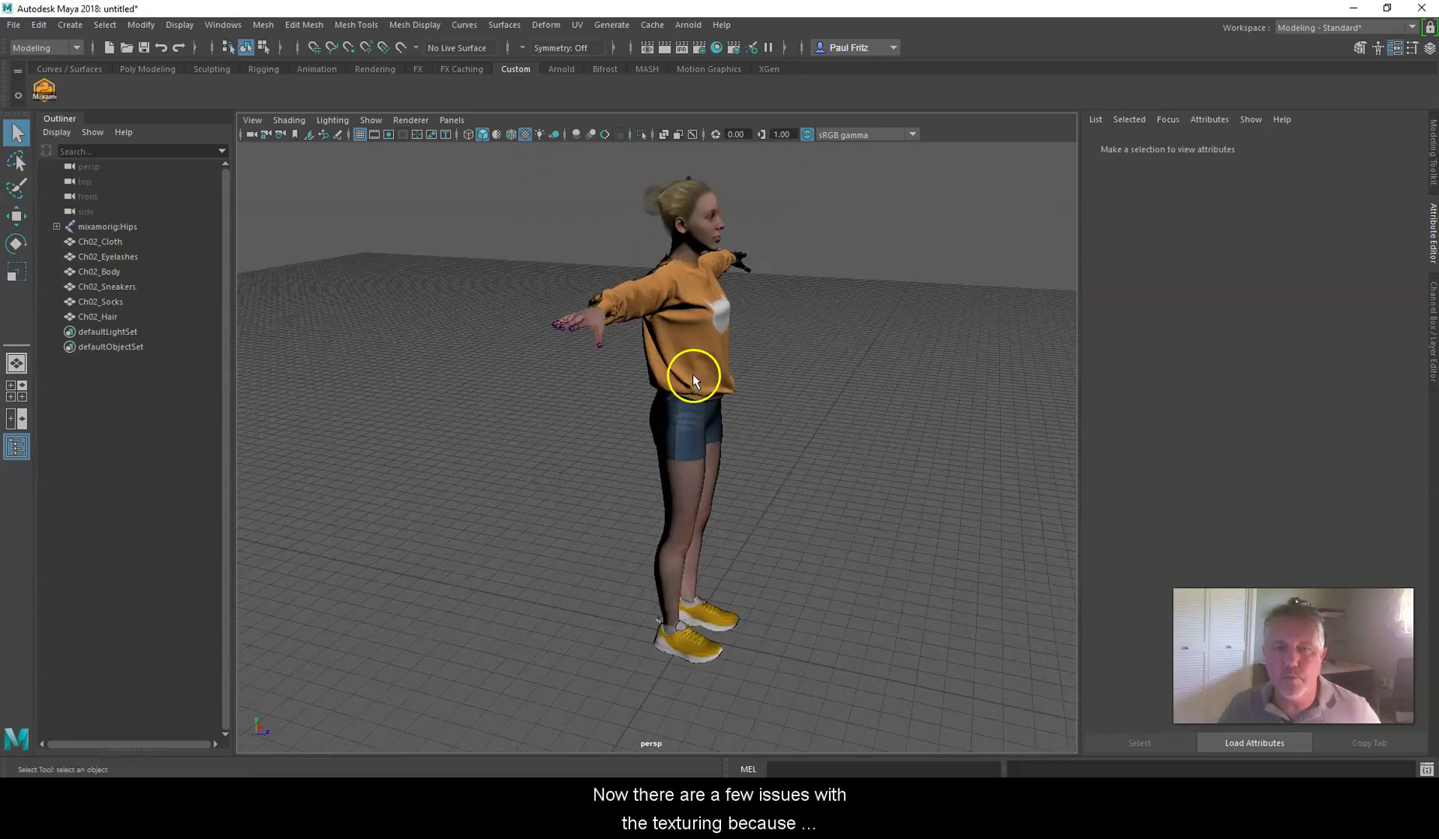
{"action": "middle_click_drag", "start_coordinate": [692, 380], "coordinate": [635, 417], "text": "alt"}
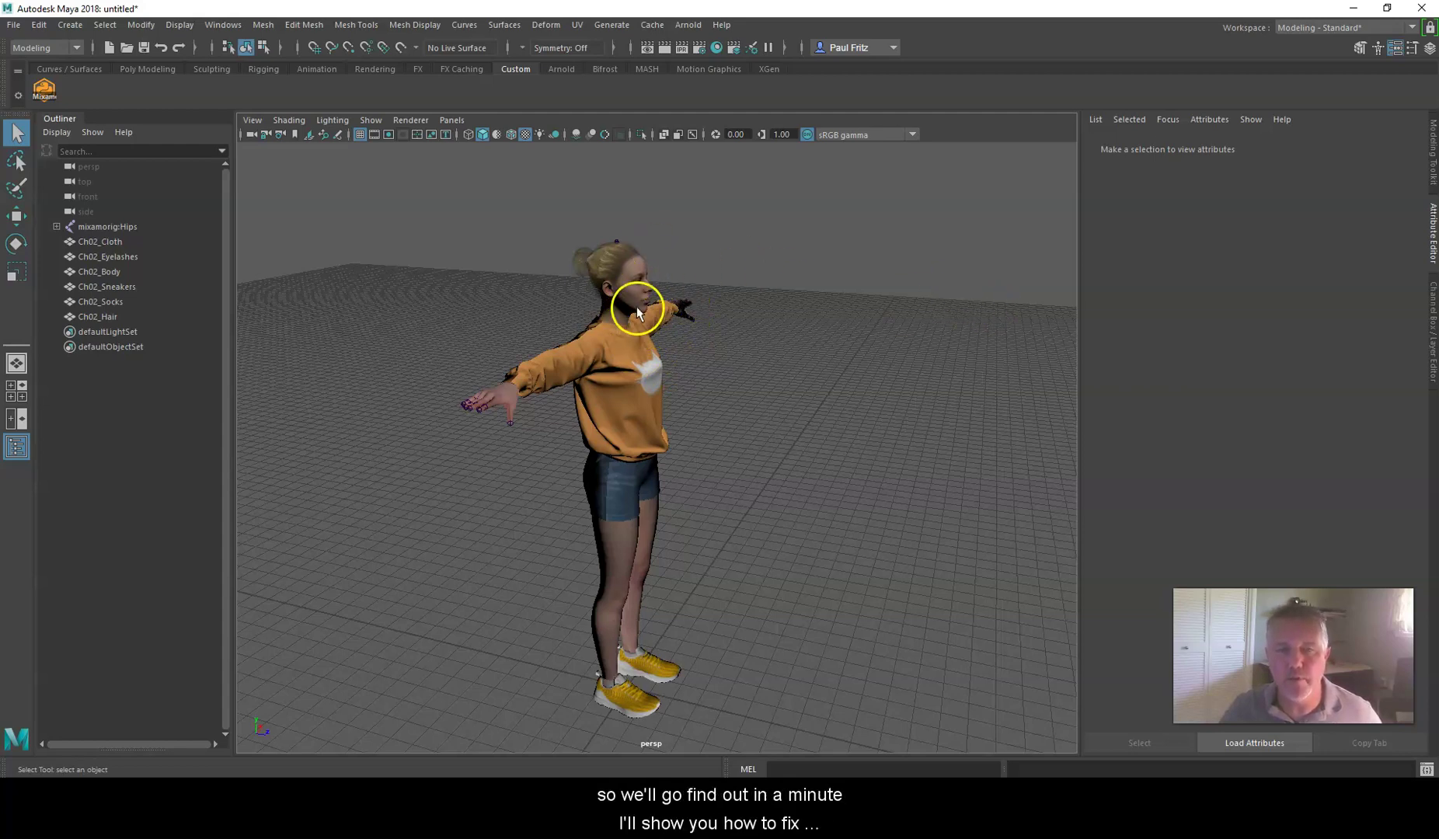
{"action": "scroll", "coordinate": [637, 310], "scroll_direction": "up", "scroll_amount": 5}
{"action": "left_click_drag", "start_coordinate": [649, 305], "coordinate": [658, 449], "text": "alt"}
{"action": "scroll", "coordinate": [626, 336], "scroll_direction": "up", "scroll_amount": 5}
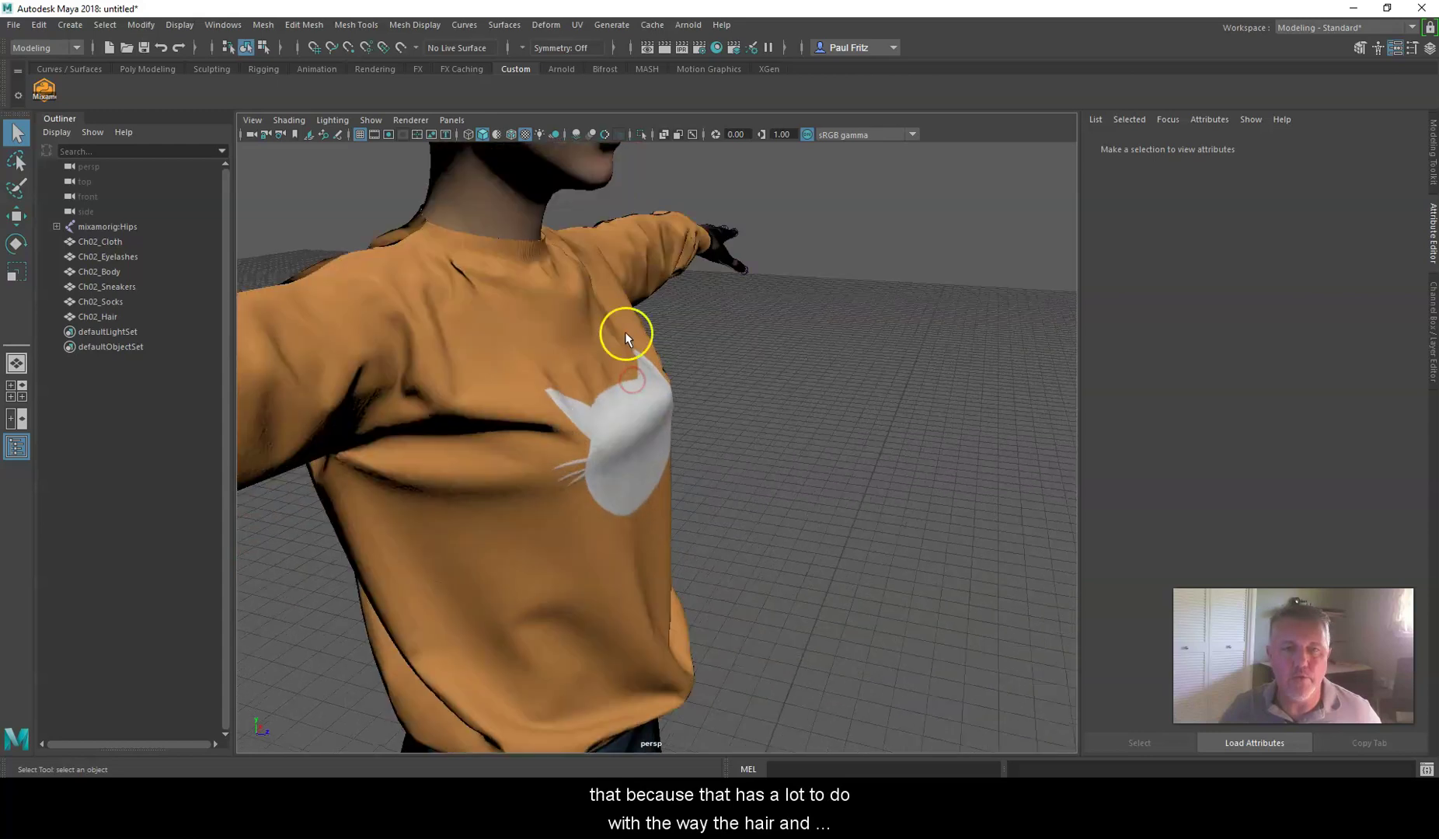
{"action": "left_click_drag", "start_coordinate": [597, 410], "coordinate": [488, 413], "text": "alt"}
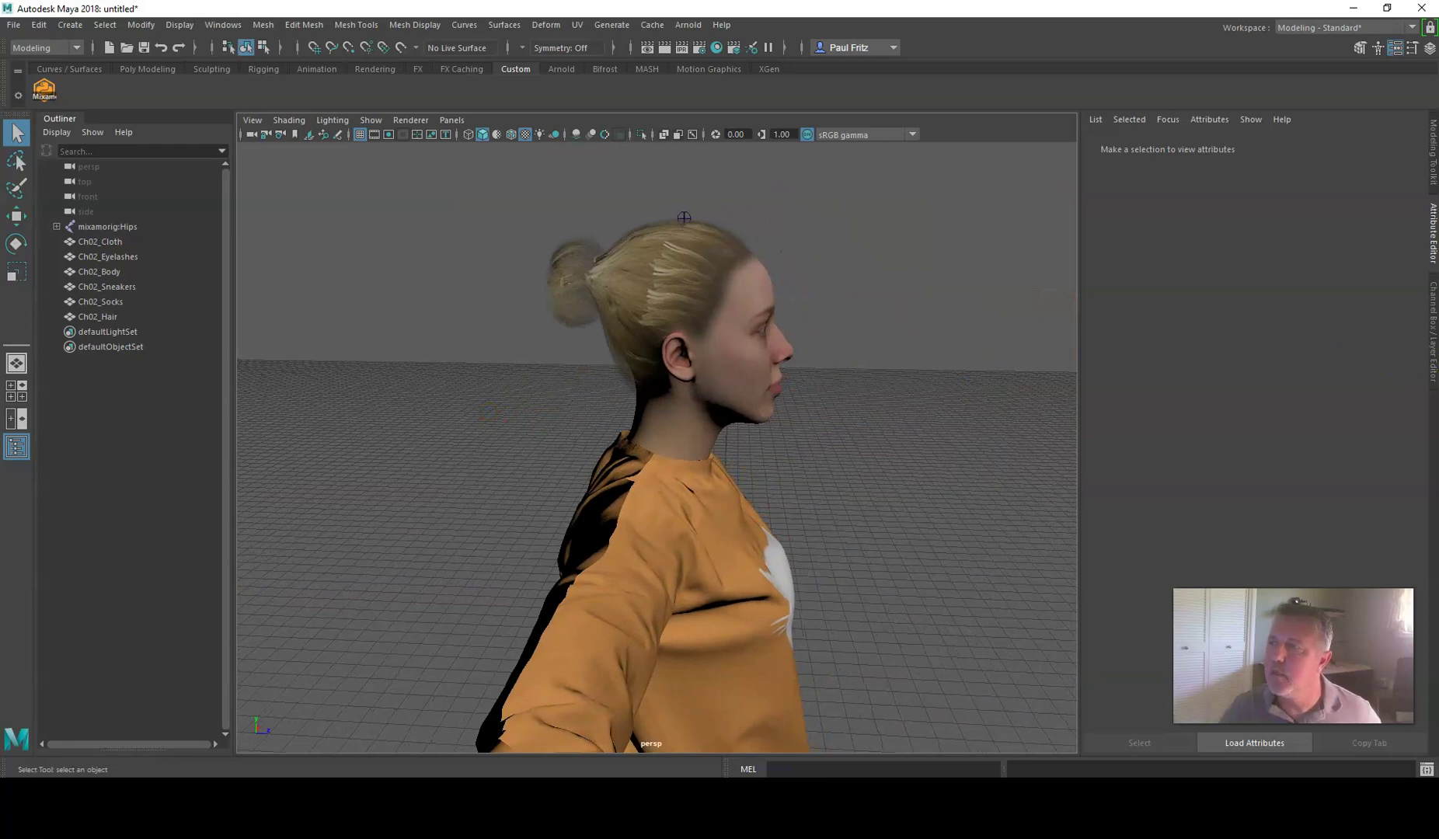
{"action": "left_click_drag", "start_coordinate": [1438, 264], "coordinate": [709, 226]}
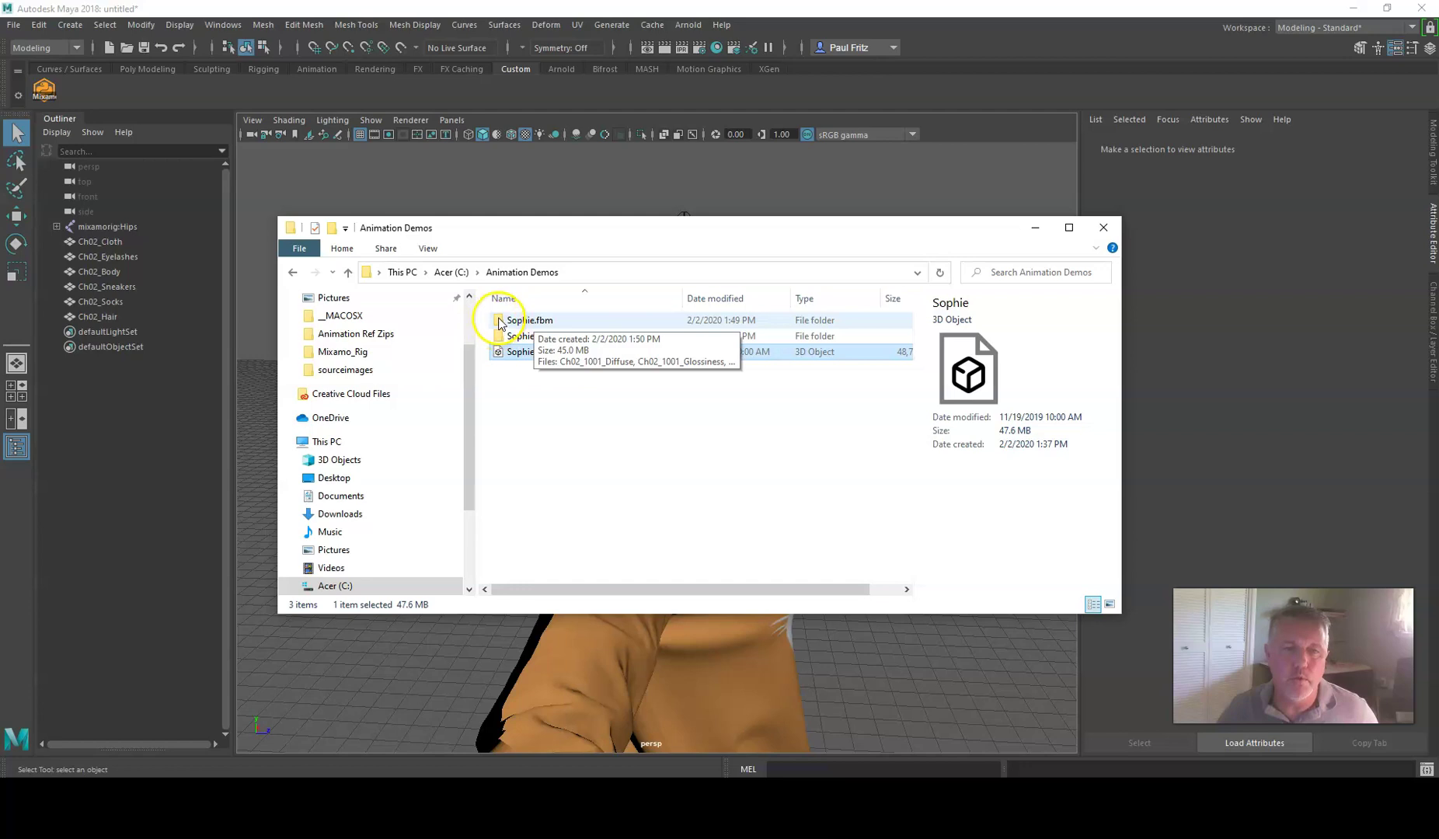
Copy the six Ch02 textures from Sophie.fbm into Sophie_Demo's sourceimages folder.
{"action": "double_click", "coordinate": [525, 320]}
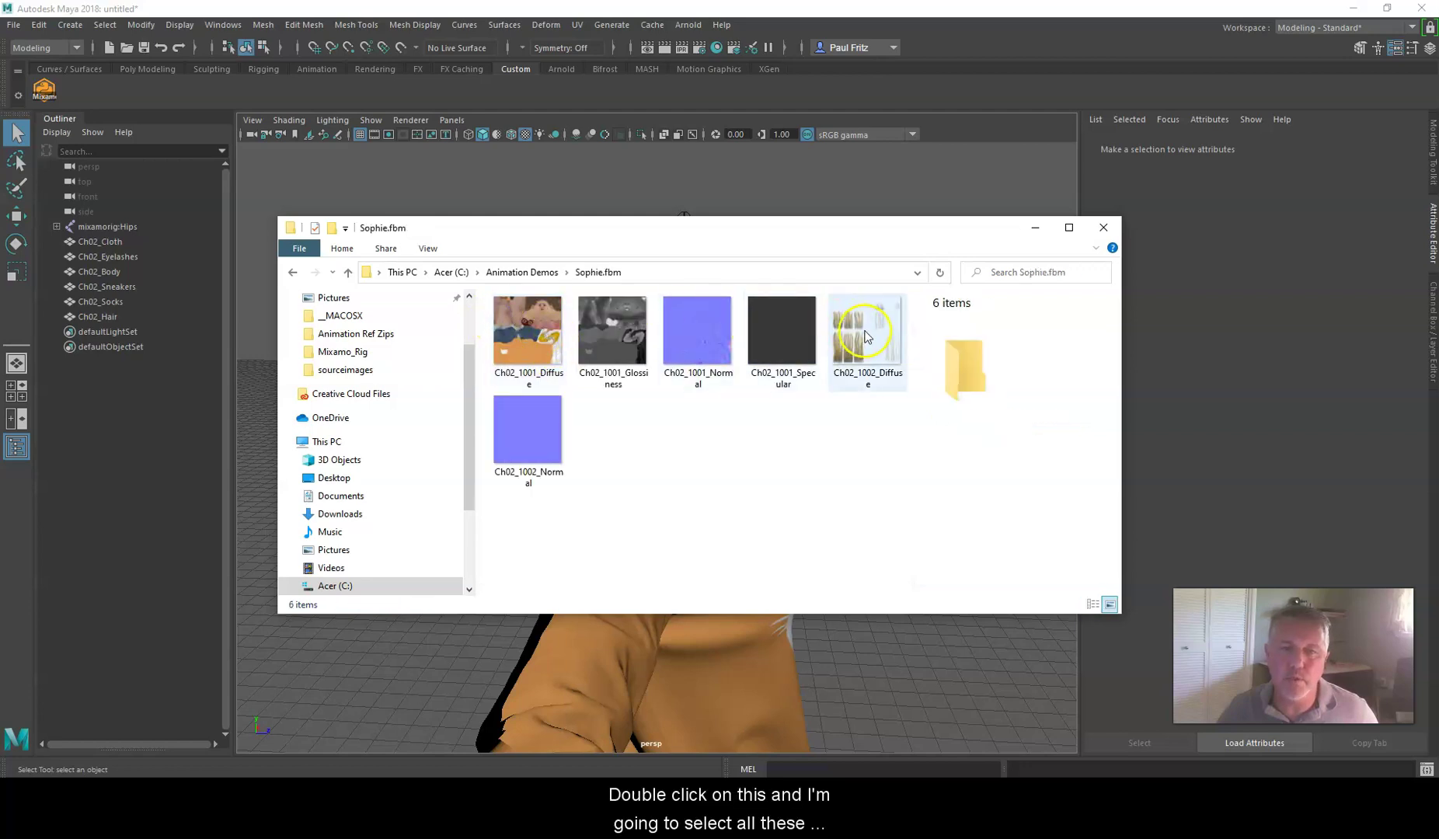
{"action": "left_click", "coordinate": [508, 324]}
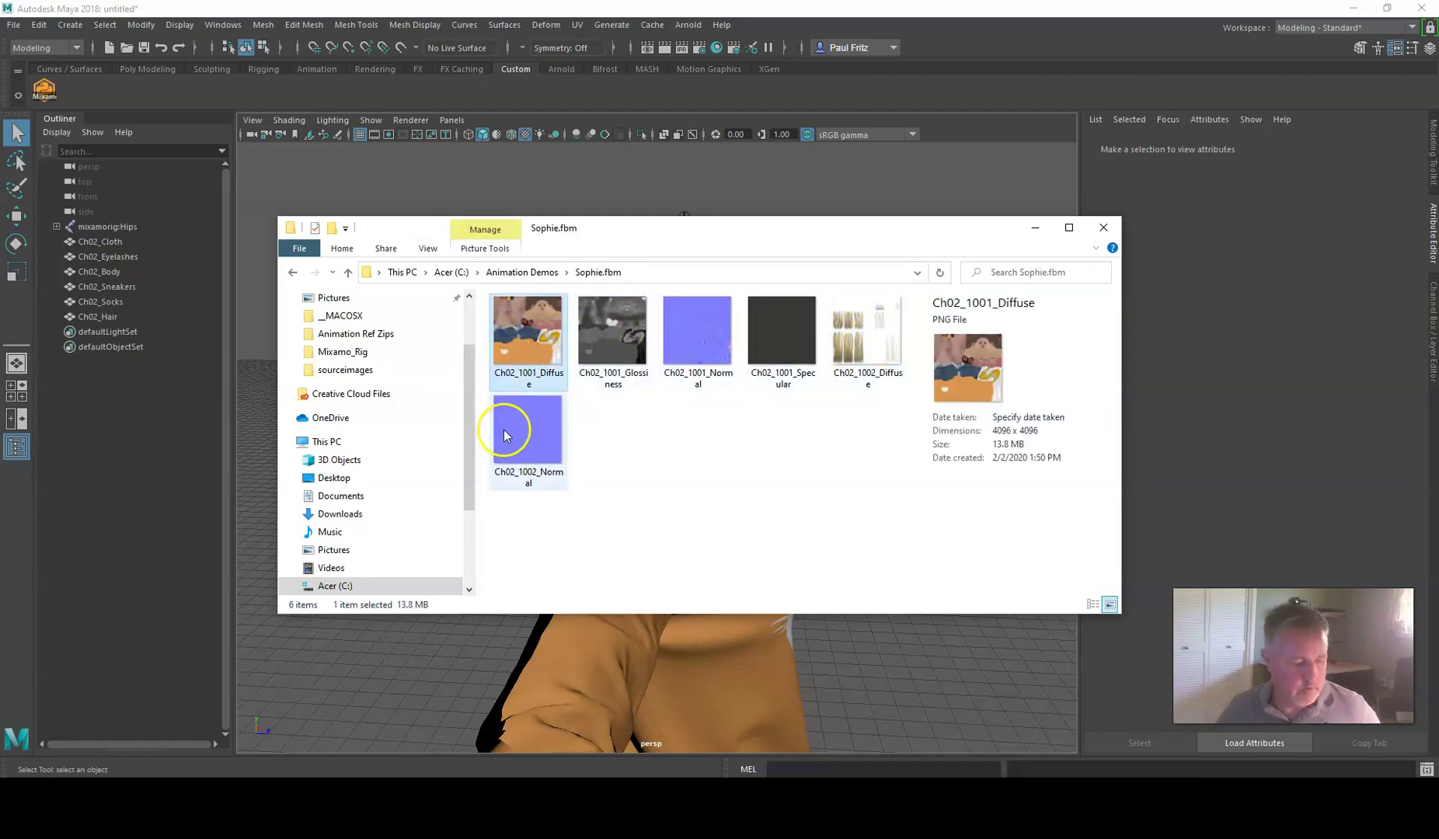
{"action": "left_click", "coordinate": [504, 435], "text": "shift"}
{"action": "right_click", "coordinate": [546, 332]}
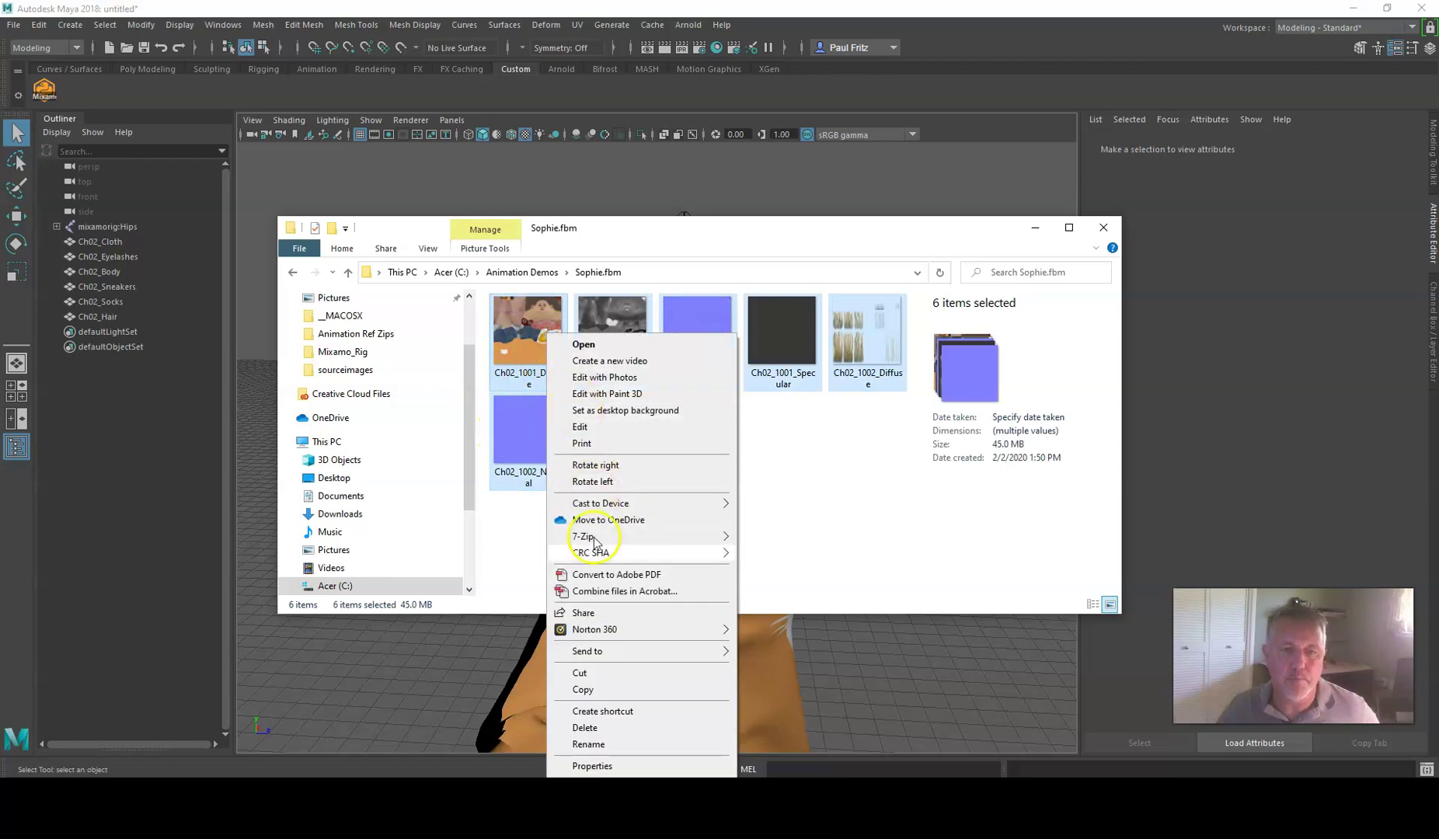
{"action": "left_click", "coordinate": [597, 694]}
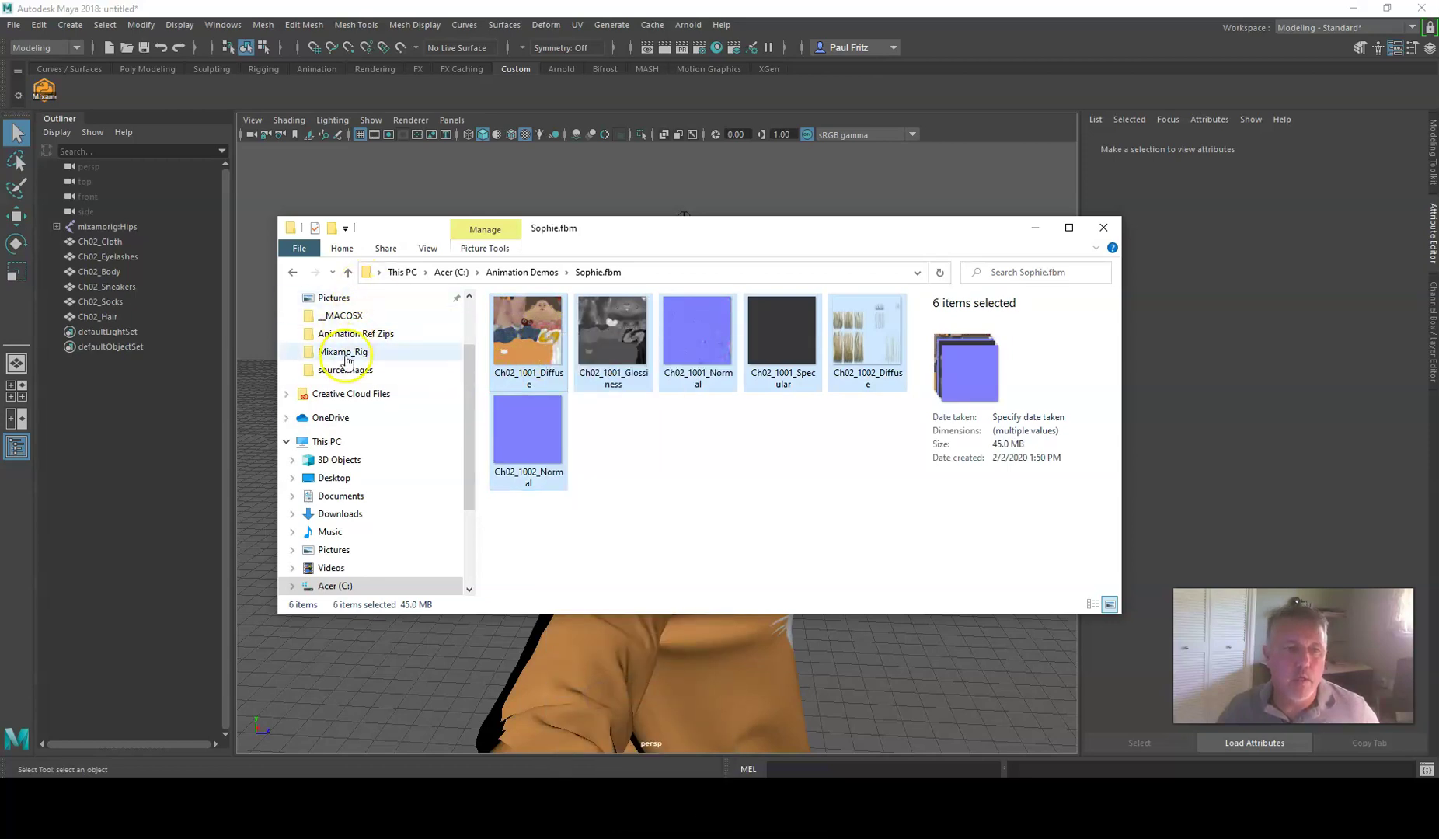
{"action": "left_click", "coordinate": [349, 271]}
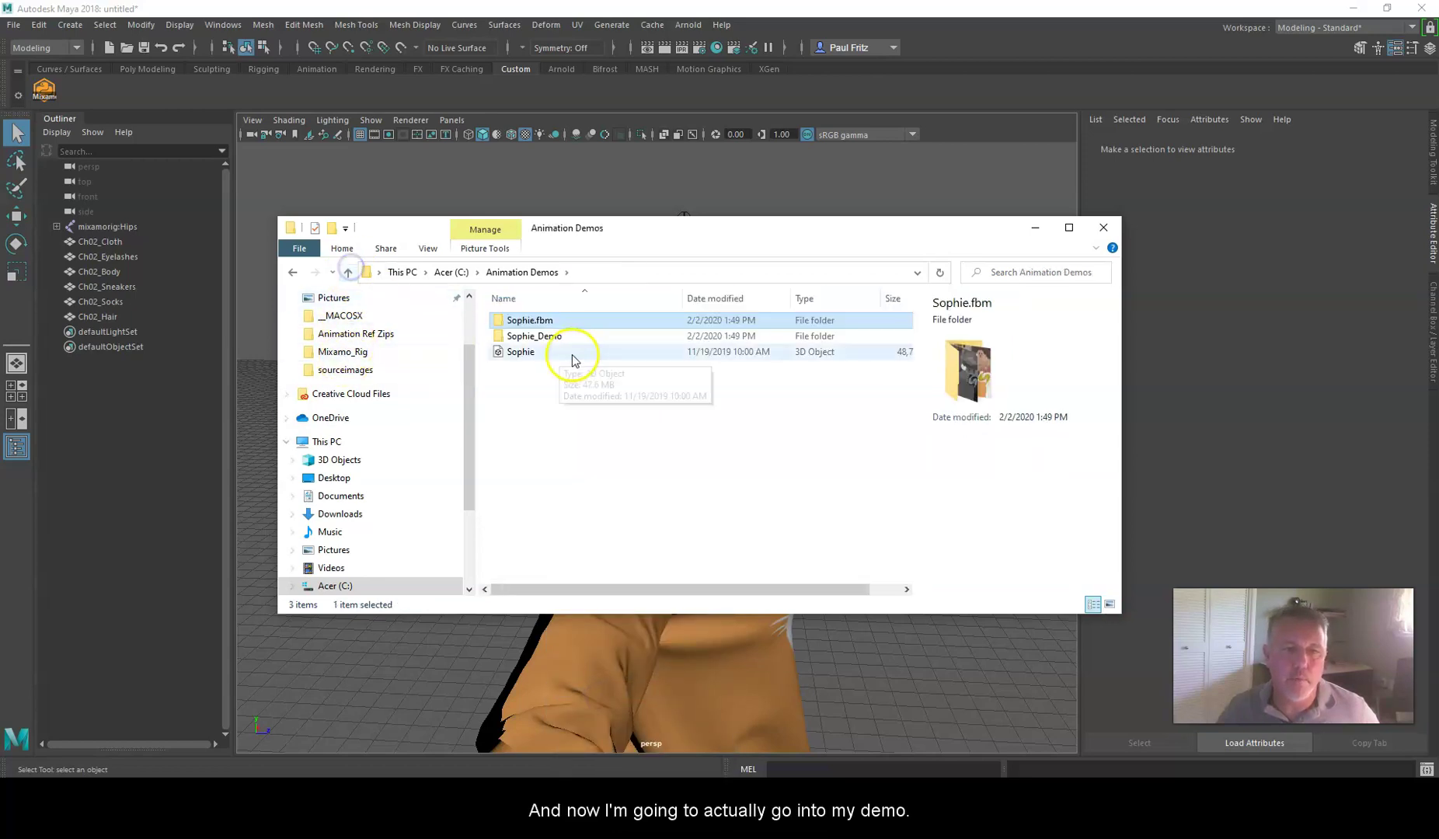
{"action": "double_click", "coordinate": [534, 342]}
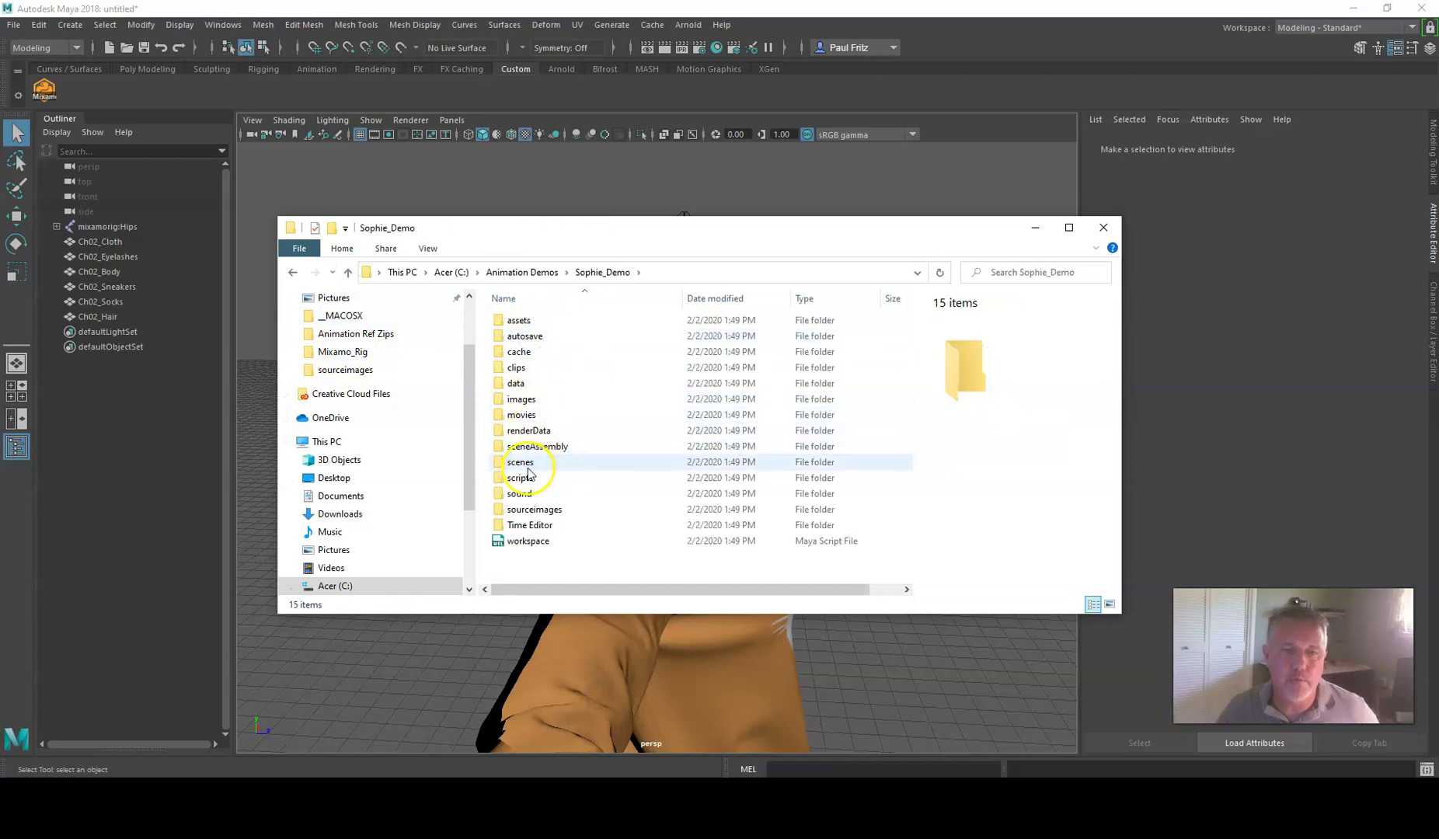
{"action": "double_click", "coordinate": [513, 510]}
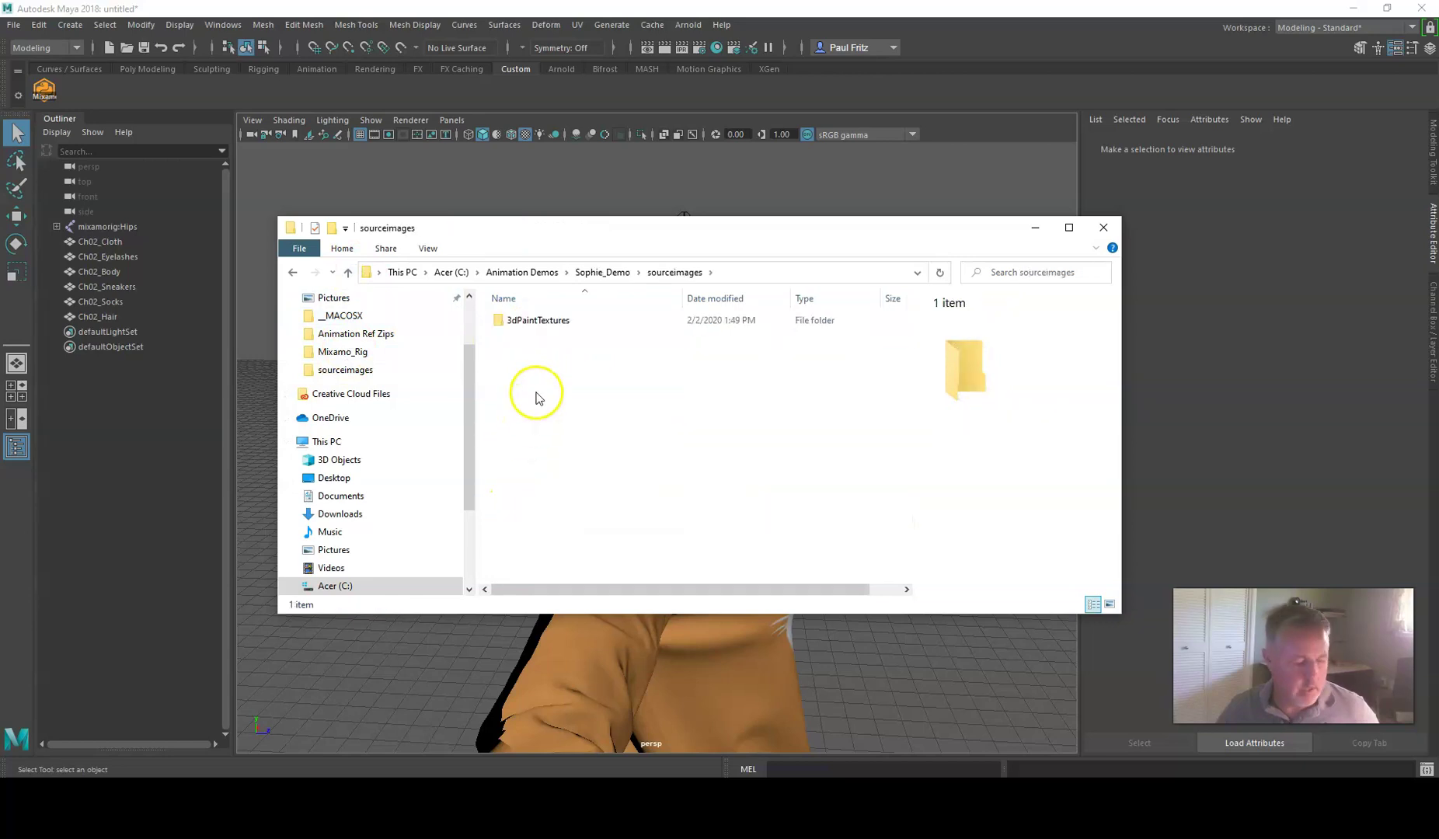
{"action": "key", "text": "ctrl+v"}
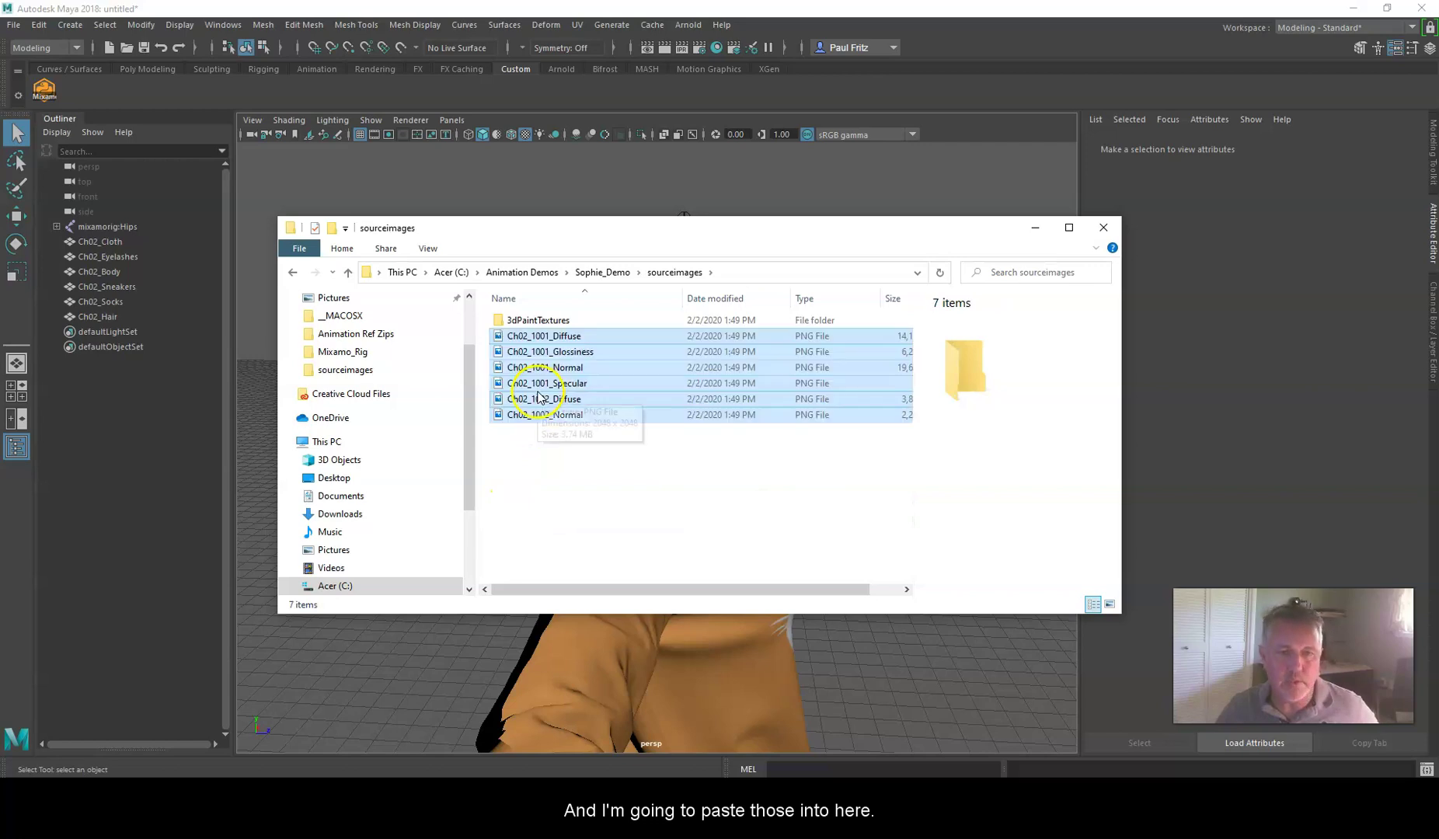
{"action": "left_click", "coordinate": [553, 458]}
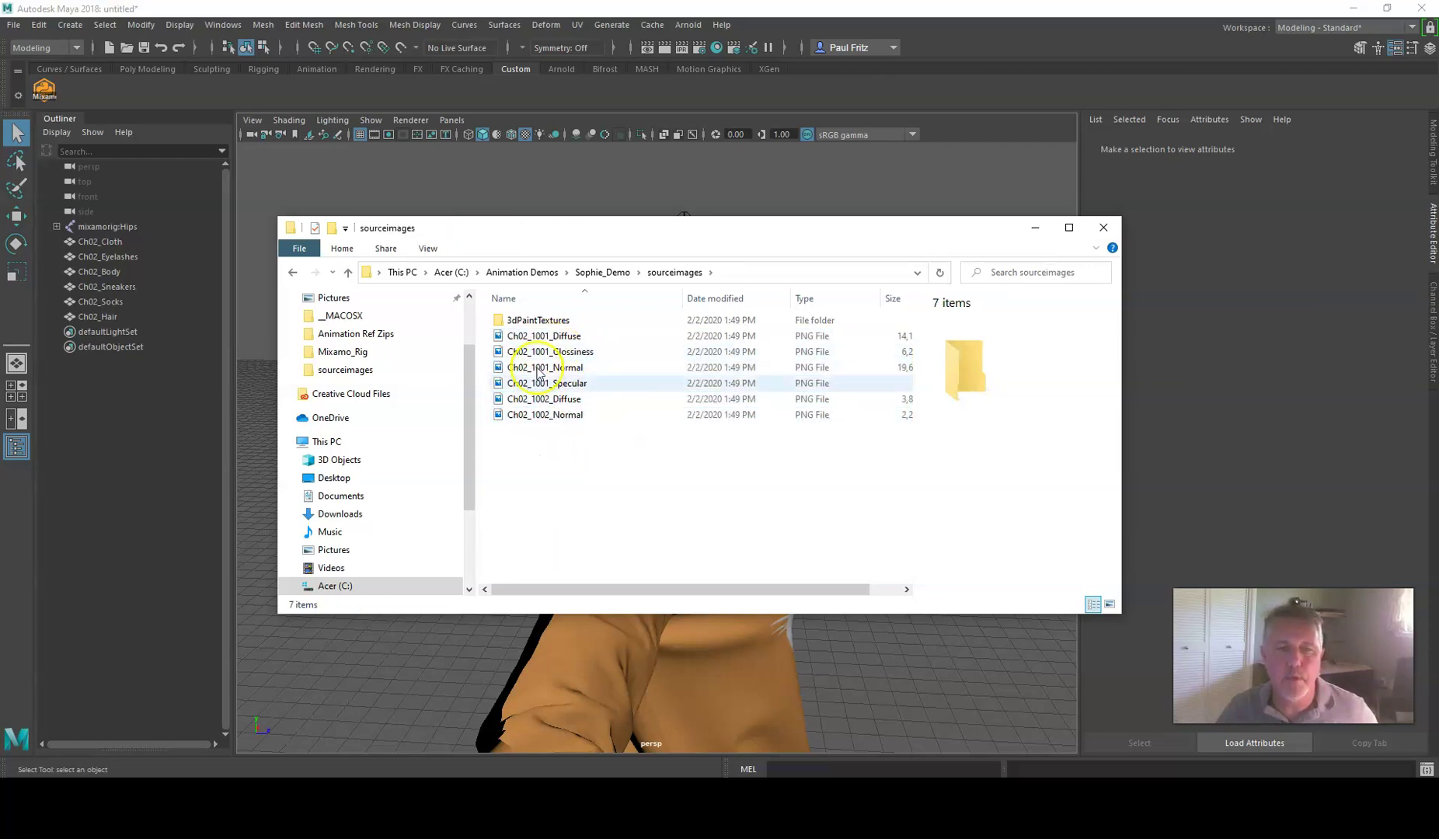
Preview the Ch02 diffuse, glossiness, normal and specular maps for body and hair.
{"action": "left_click", "coordinate": [570, 339]}
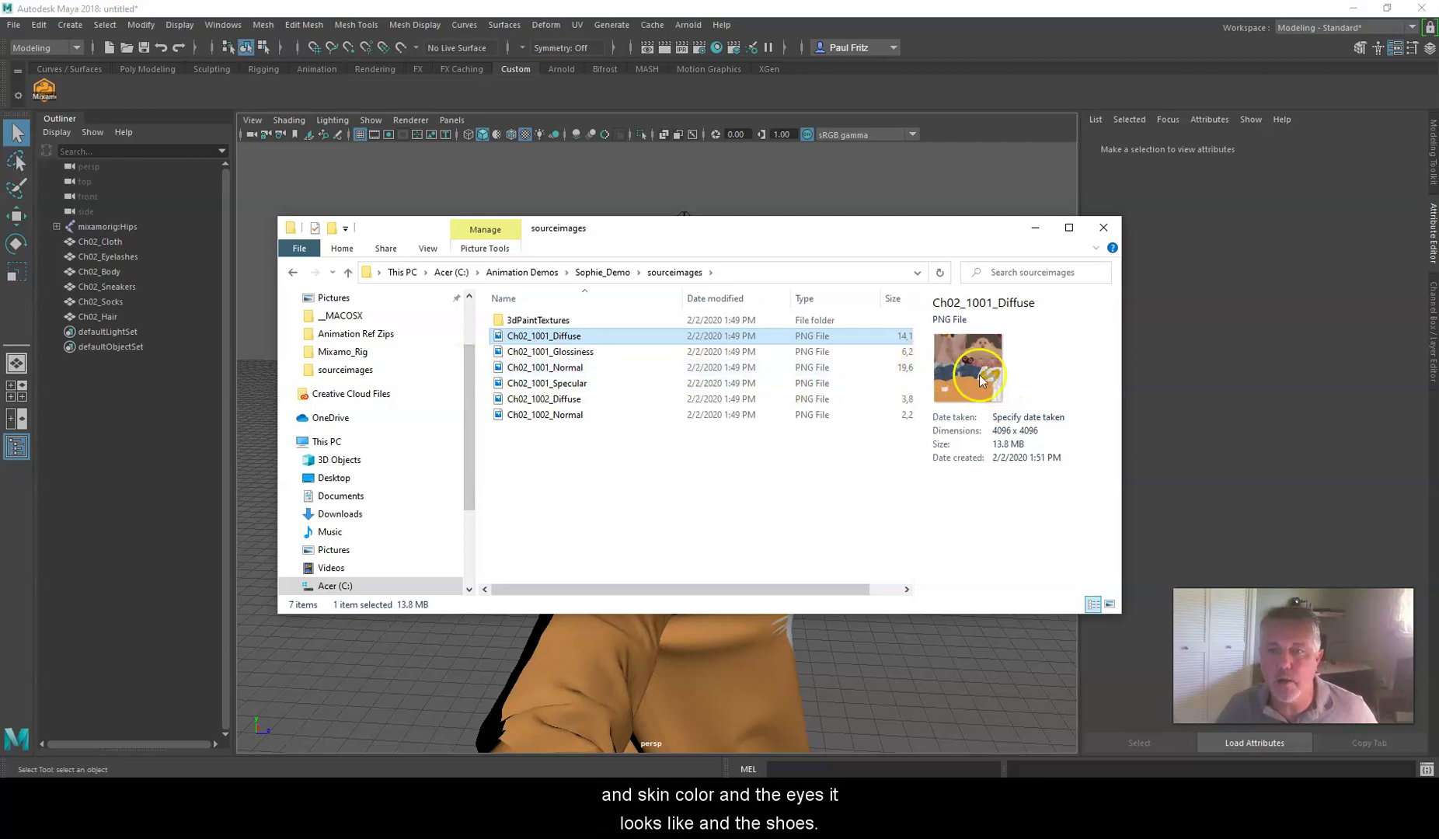
{"action": "left_click", "coordinate": [544, 354]}
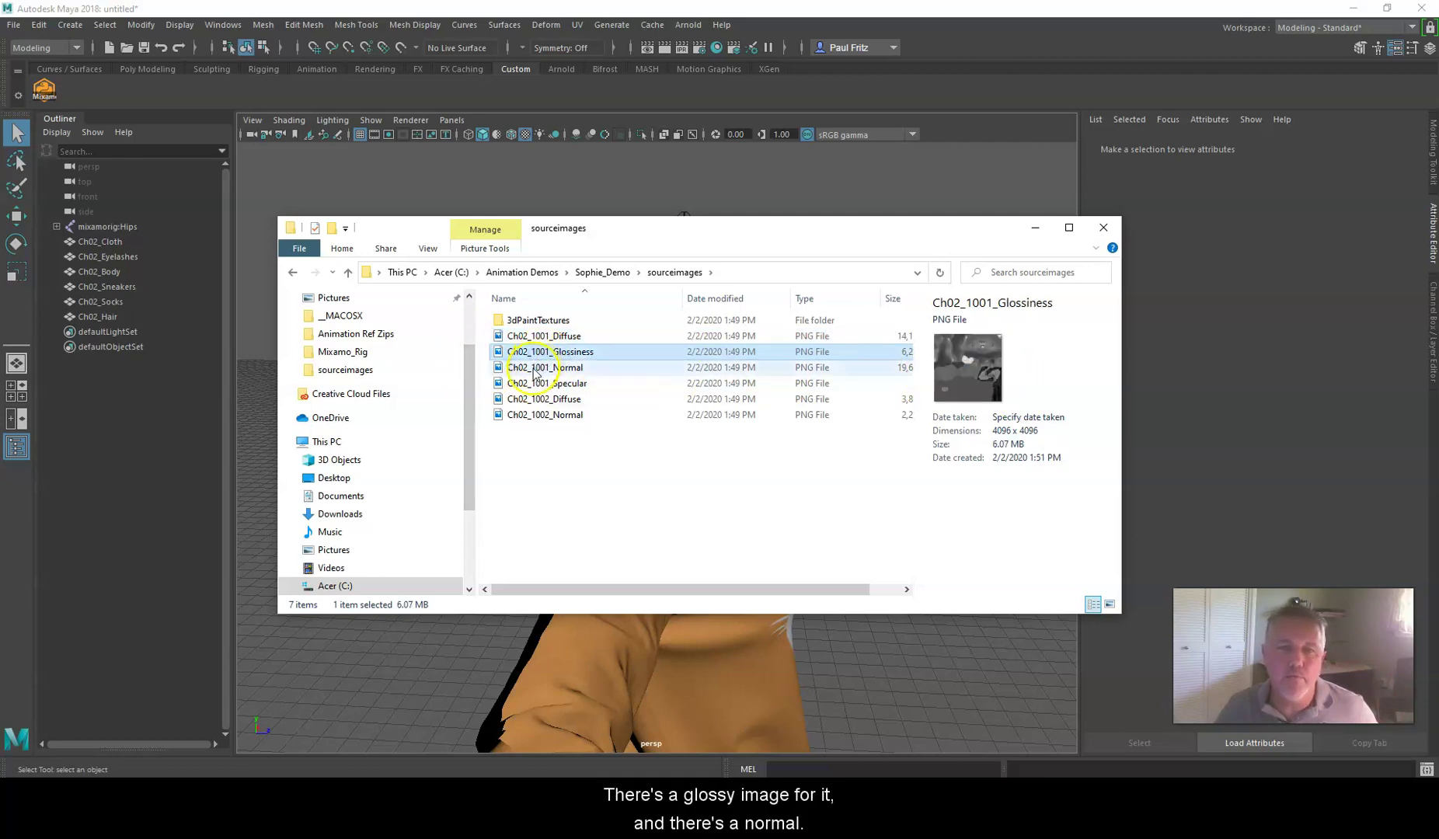
{"action": "left_click", "coordinate": [535, 369]}
{"action": "left_click", "coordinate": [534, 384]}
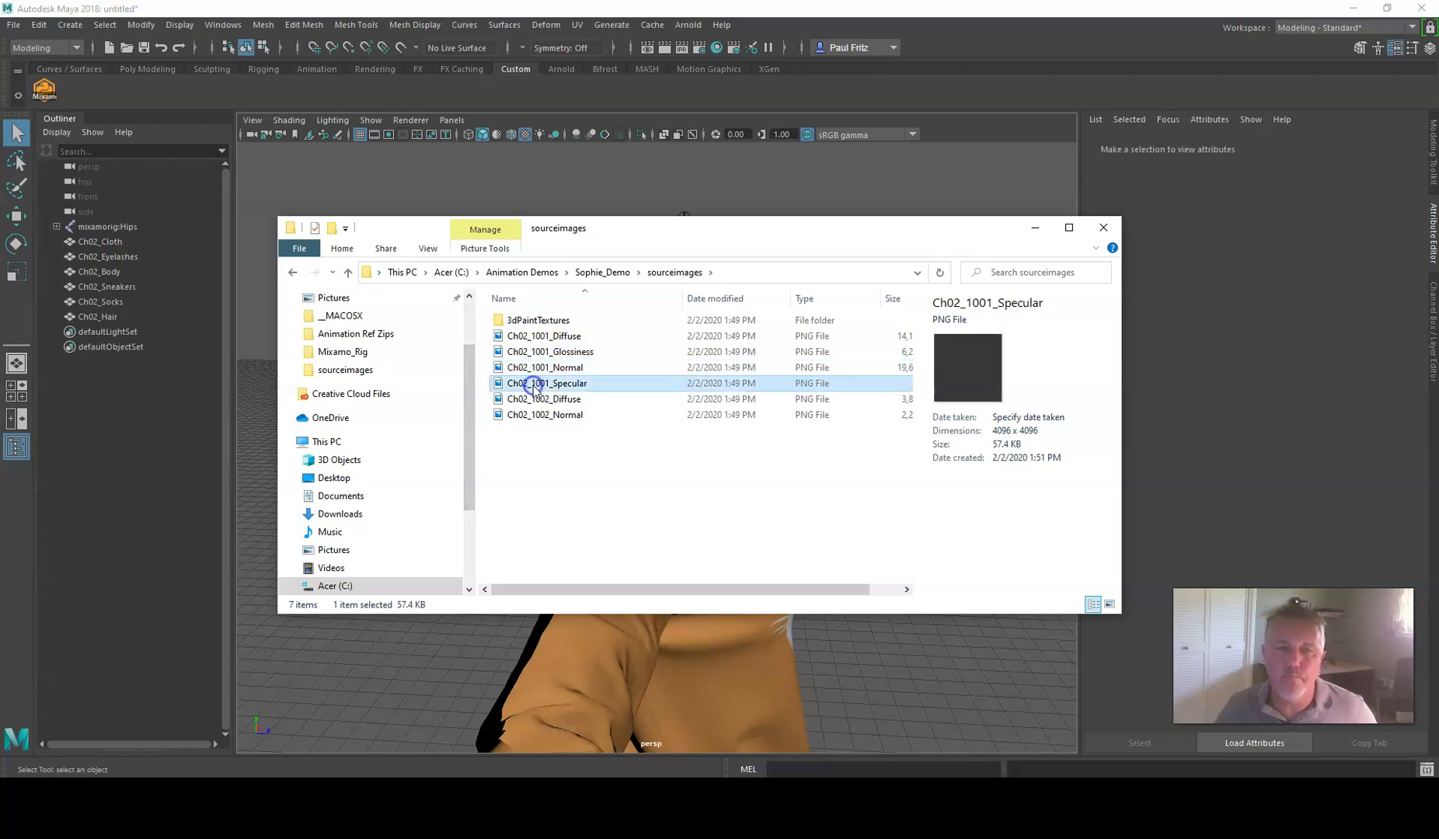
{"action": "left_click", "coordinate": [530, 403]}
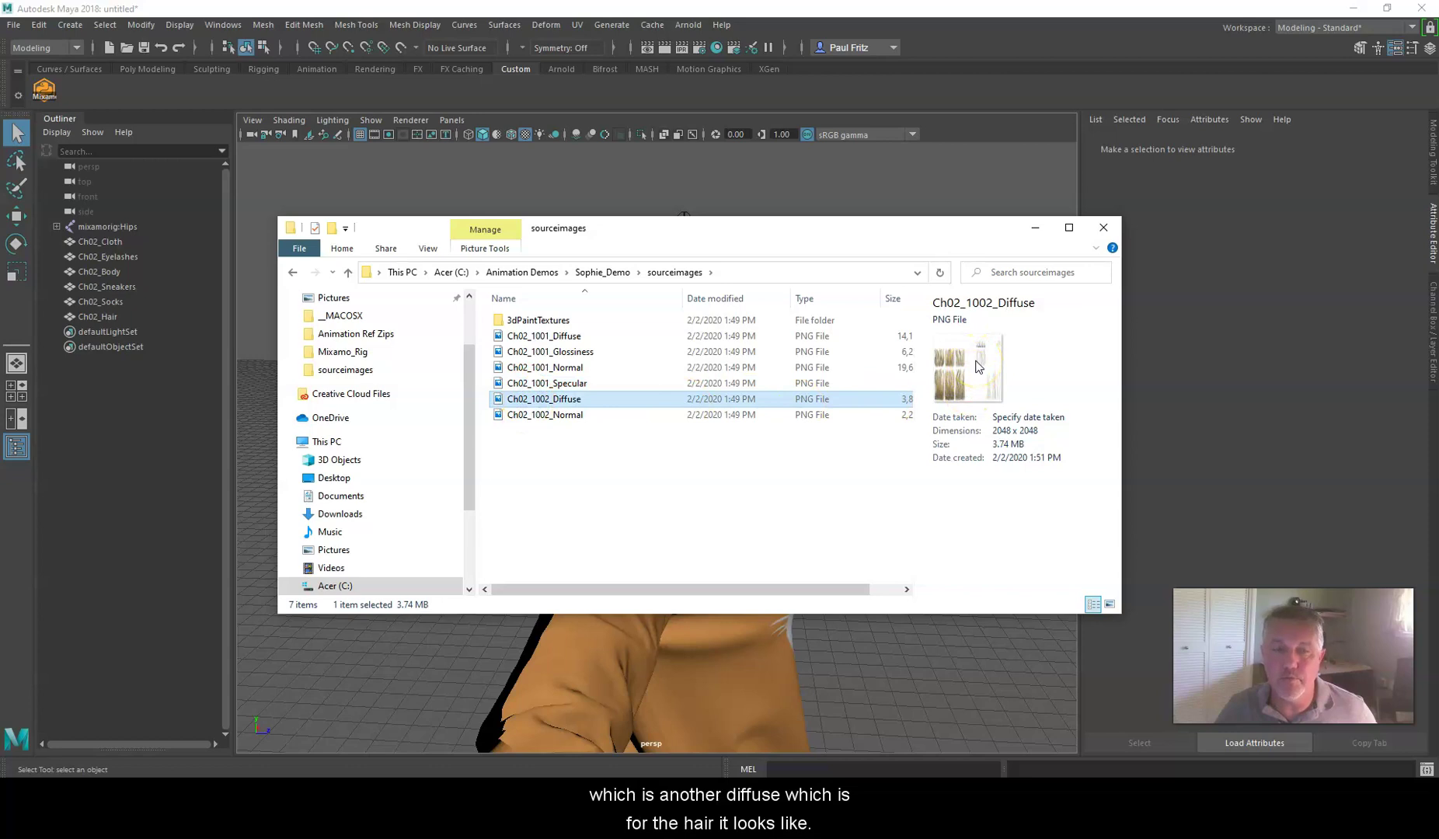
{"action": "left_click", "coordinate": [535, 415]}
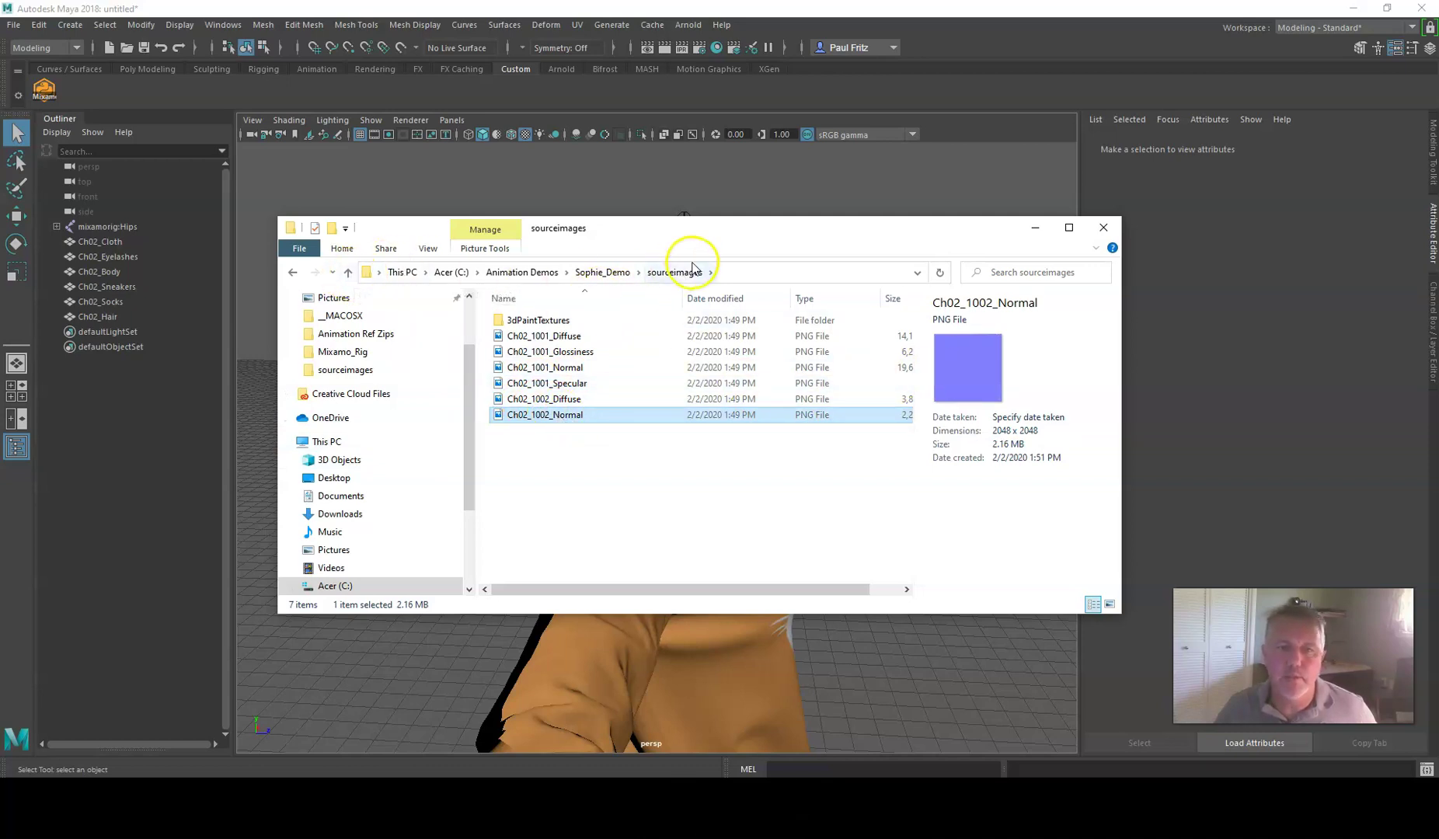
{"action": "left_click_drag", "start_coordinate": [695, 230], "coordinate": [636, 298]}
Save the scene as Sophie_Basic in Sophie_Demo's scenes folder, then bring back the sourceimages window.
{"action": "key", "text": "alt+Tab"}
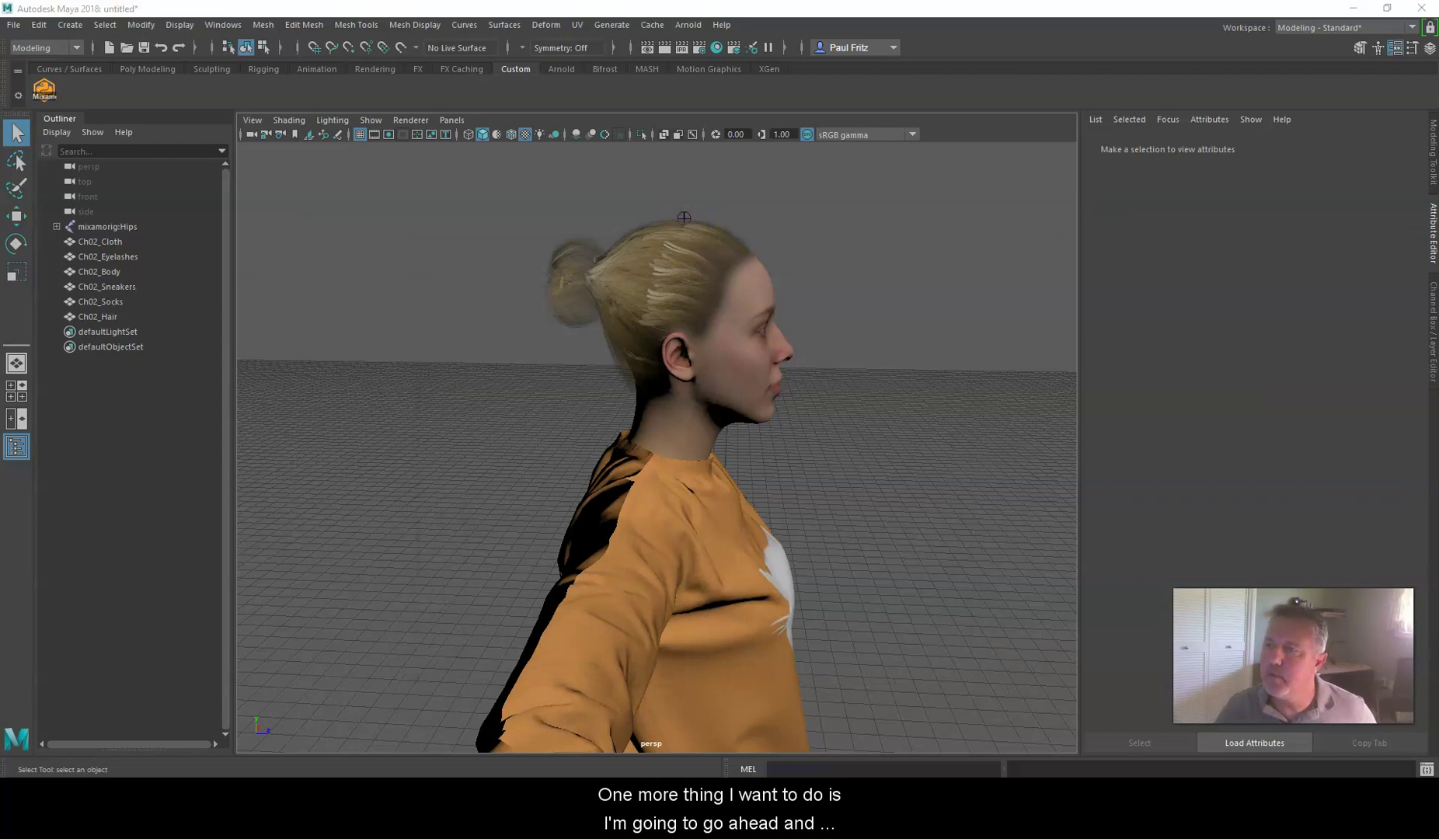
{"action": "left_click", "coordinate": [14, 24]}
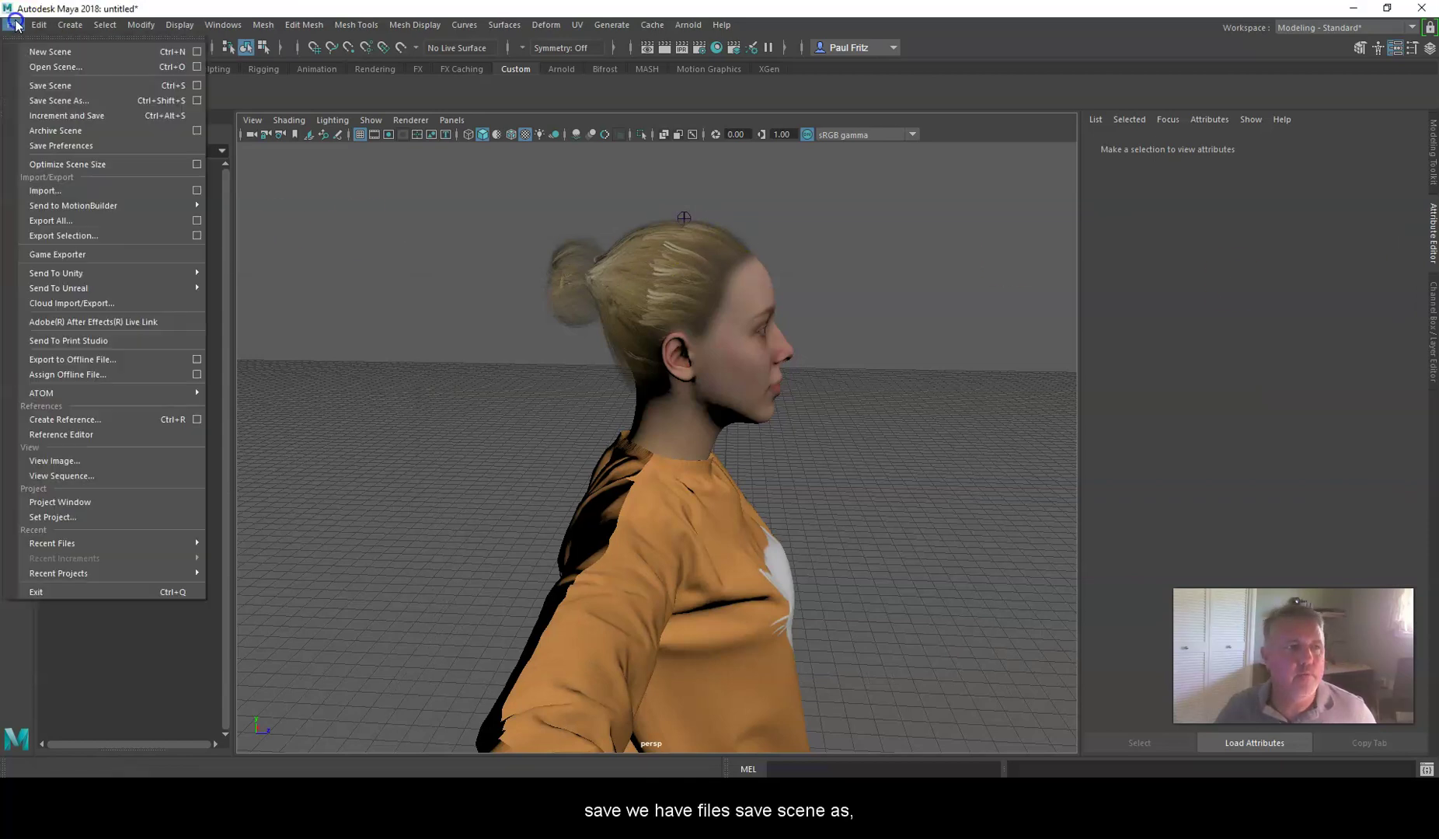
{"action": "left_click", "coordinate": [37, 100]}
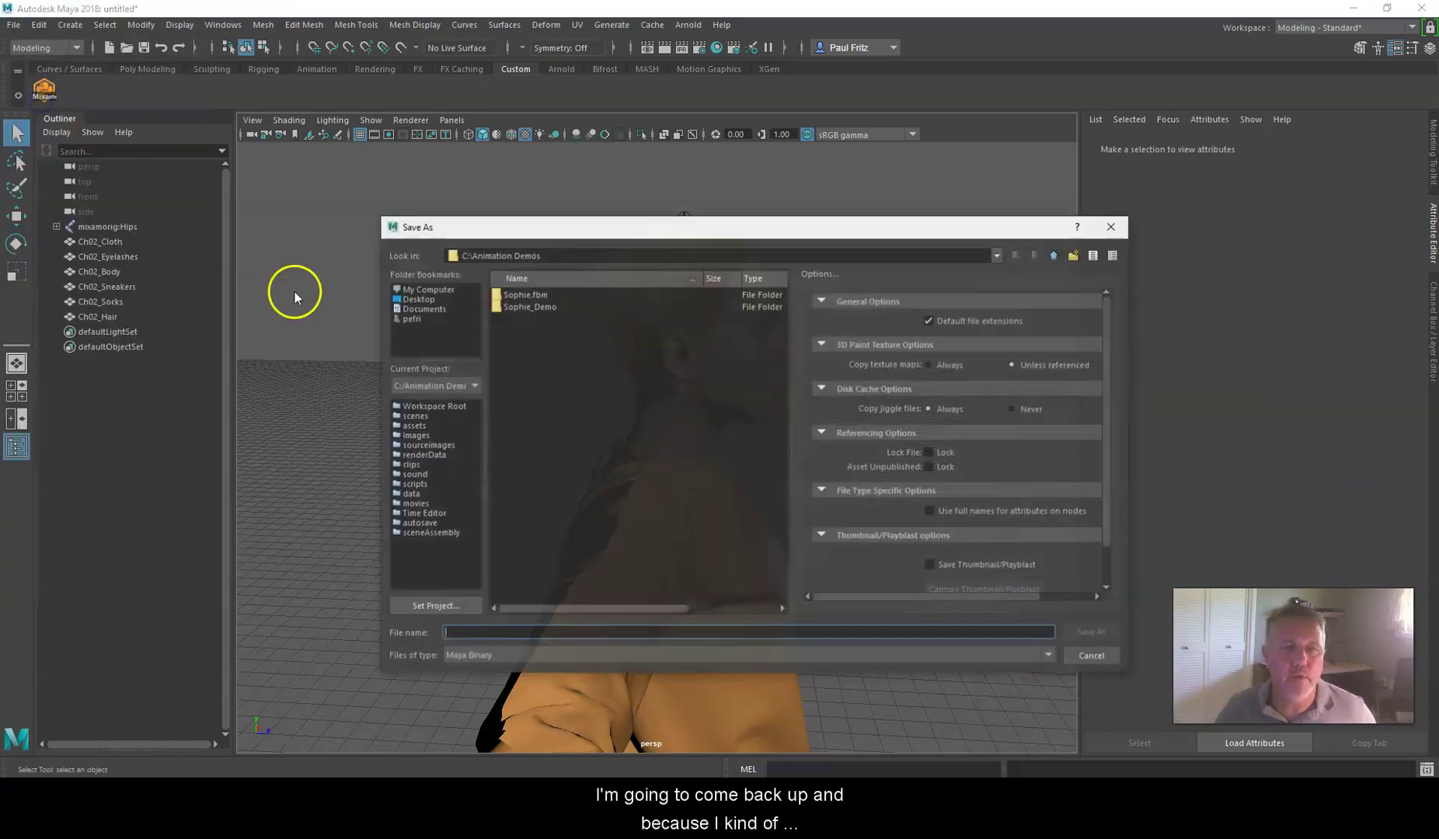
{"action": "double_click", "coordinate": [522, 305]}
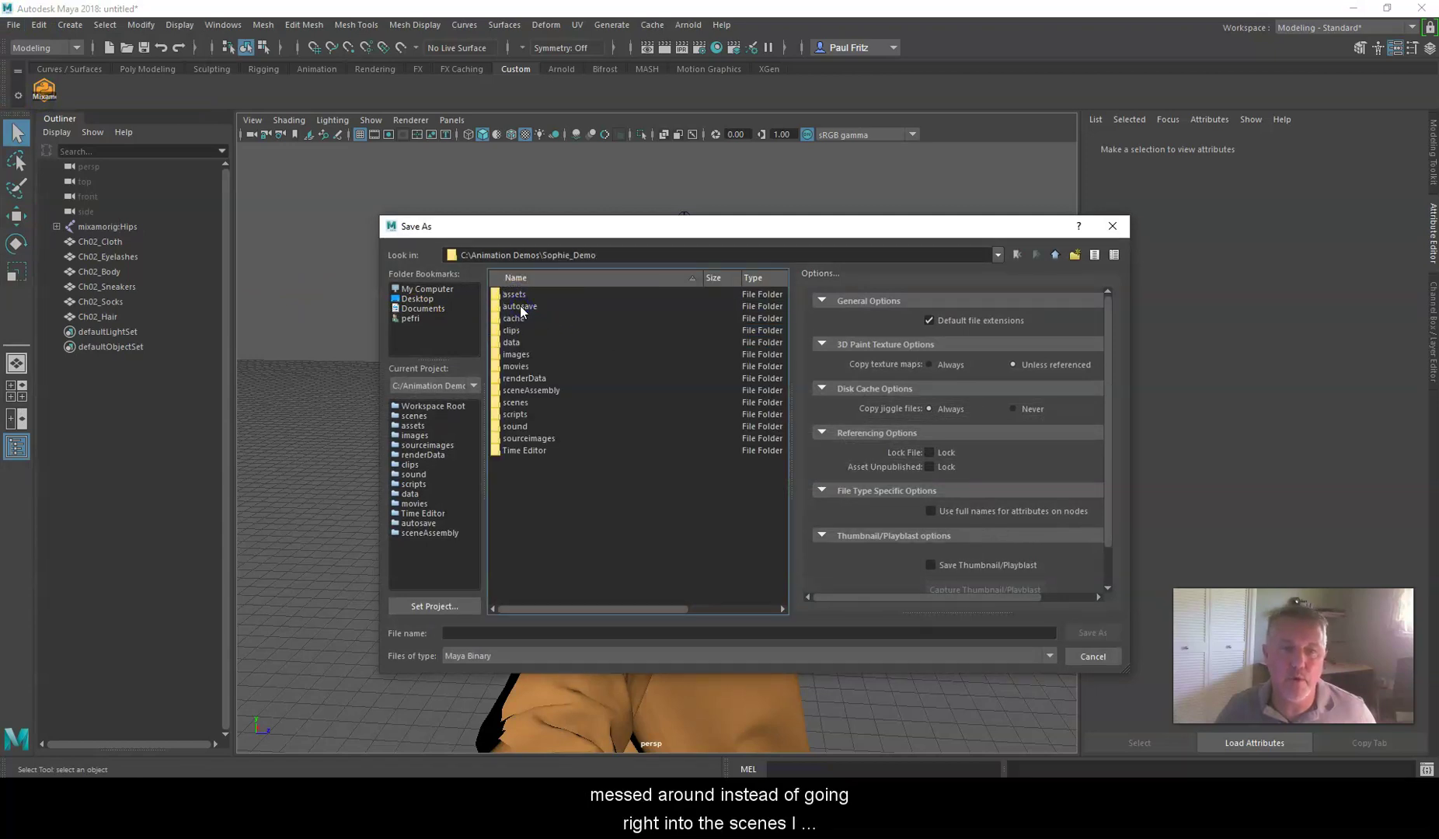
{"action": "double_click", "coordinate": [514, 402]}
{"action": "left_click", "coordinate": [477, 633]}
{"action": "type", "text": "S"}
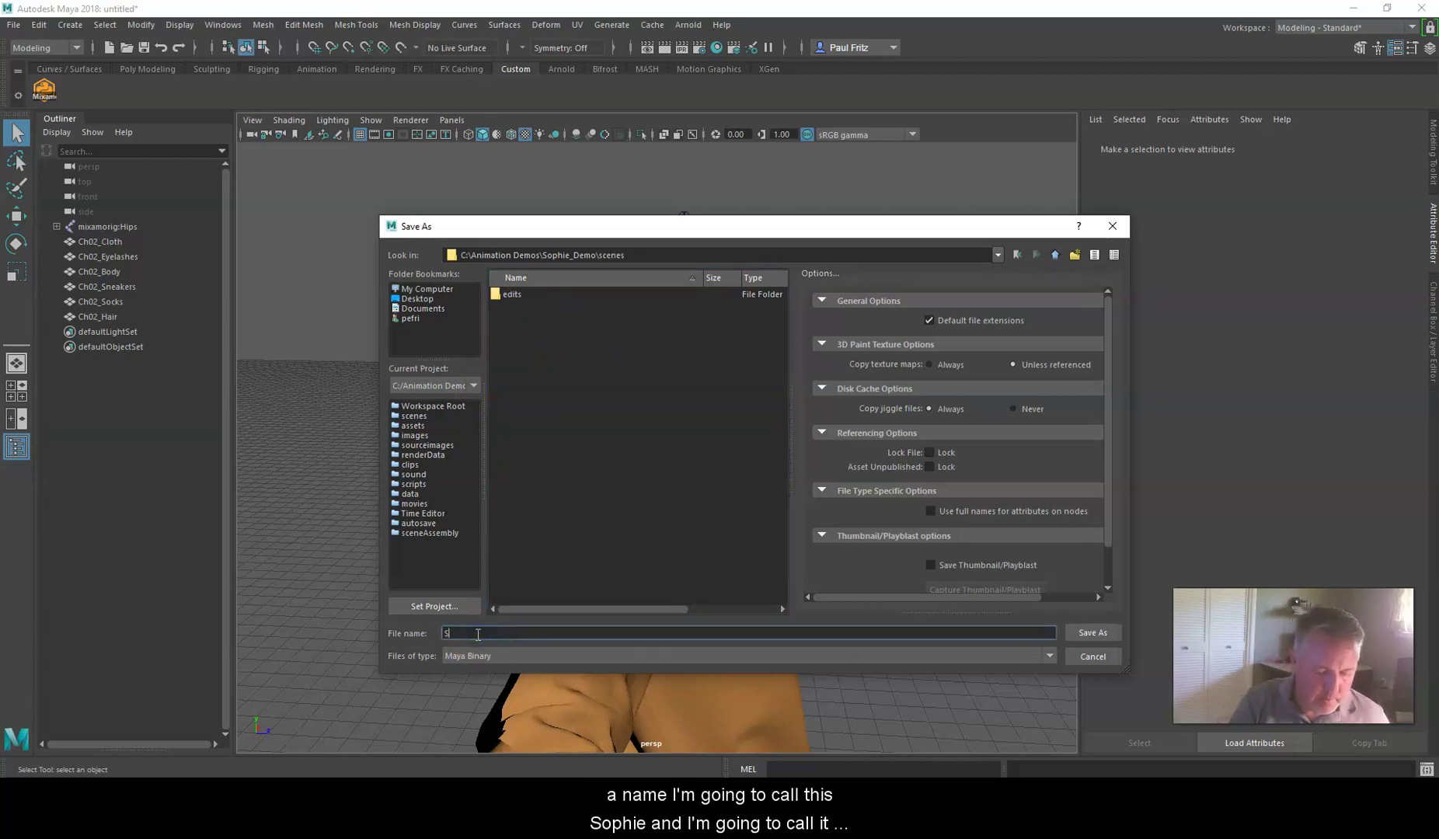
{"action": "type", "text": "ophie_B"}
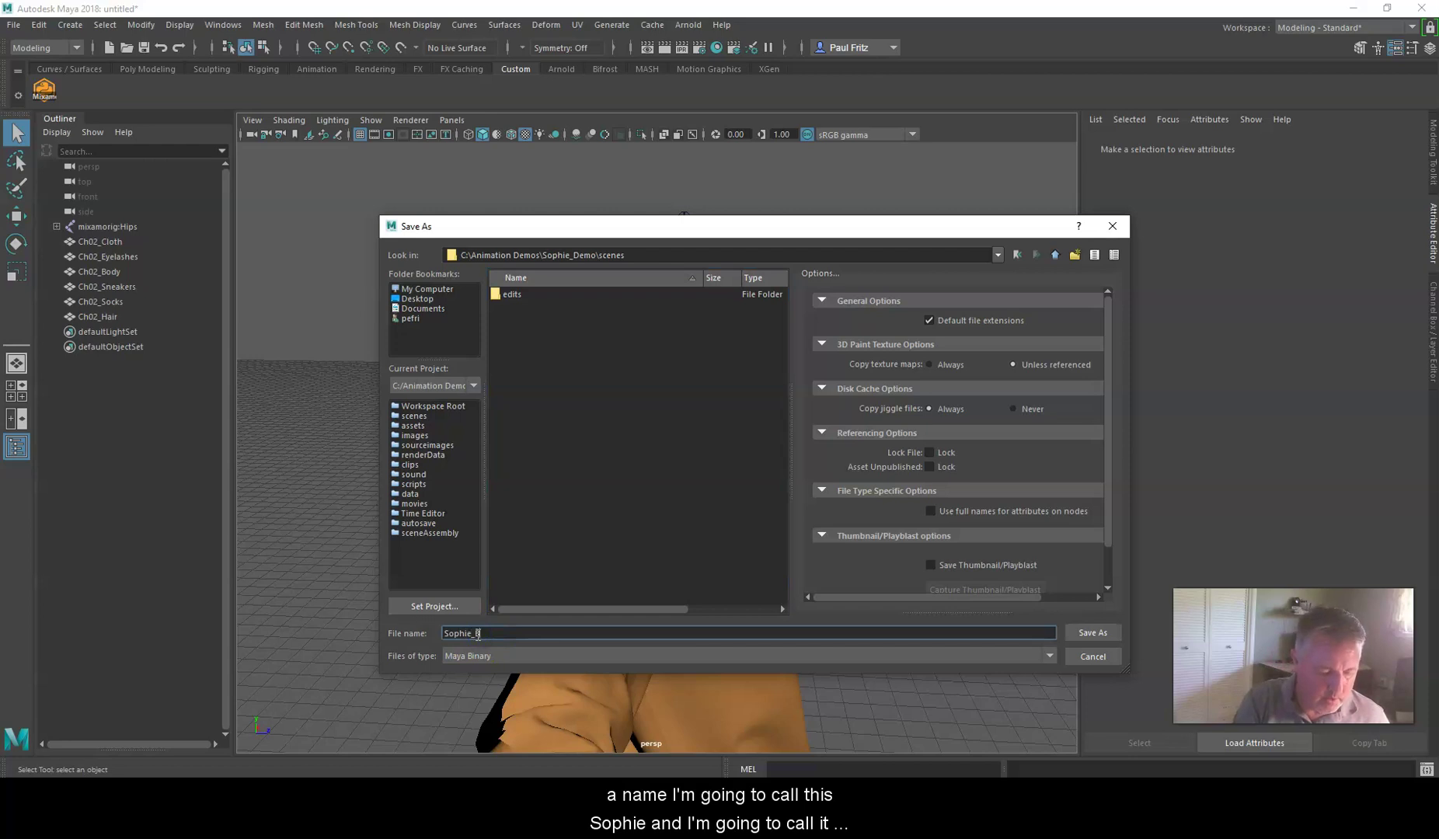
{"action": "type", "text": "asic"}
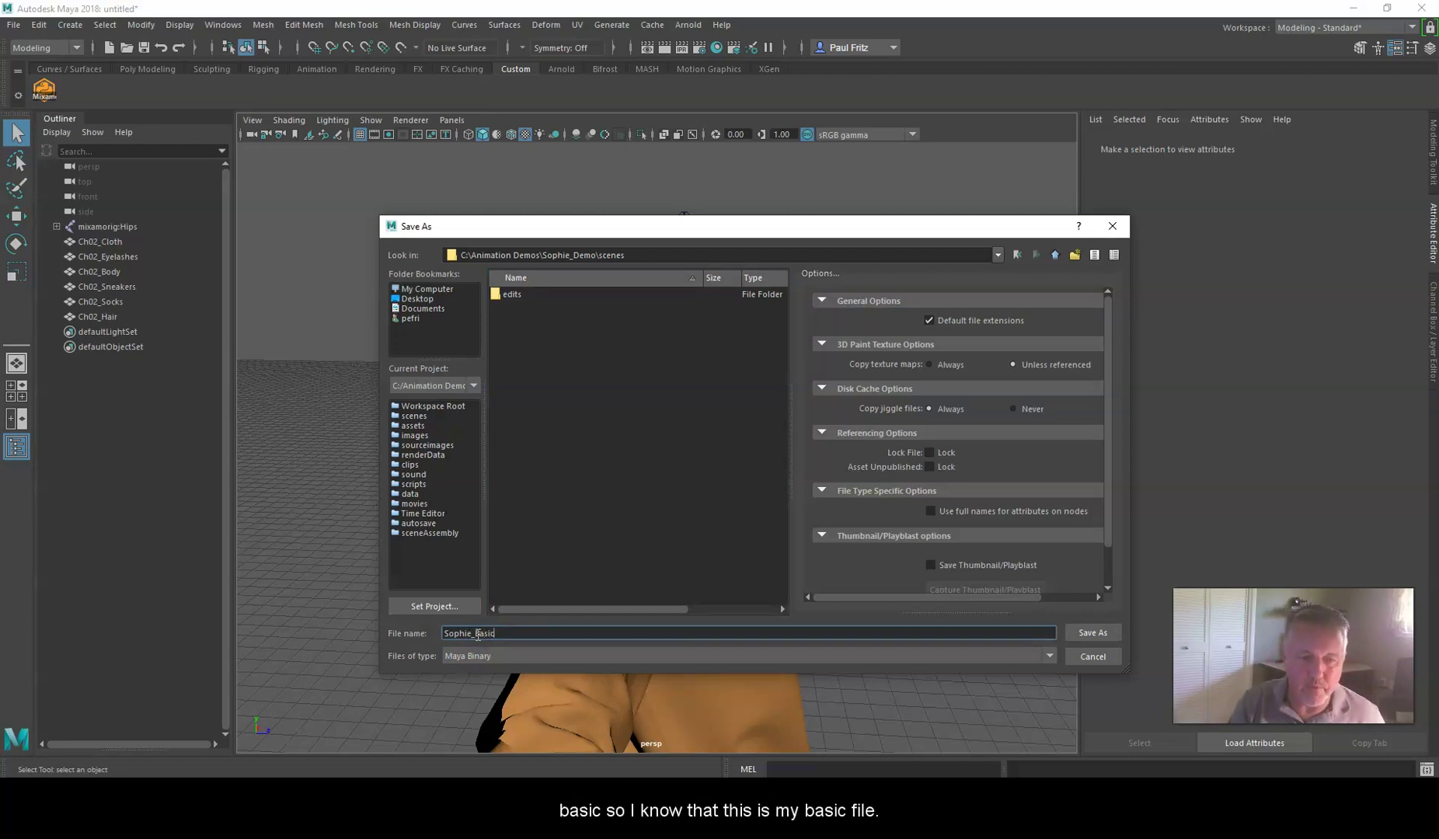
{"action": "left_click", "coordinate": [580, 546]}
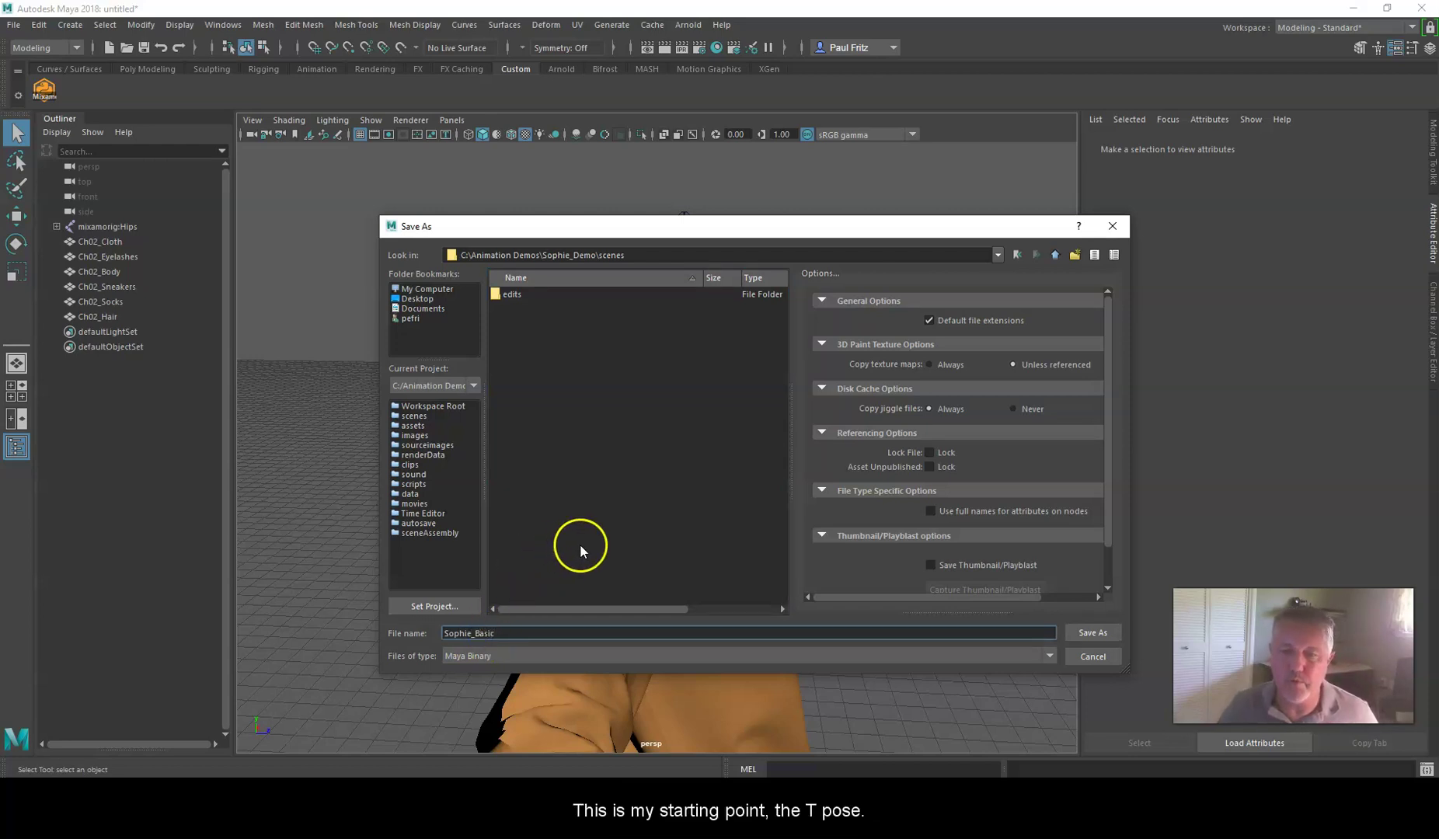
{"action": "left_click", "coordinate": [1103, 633]}
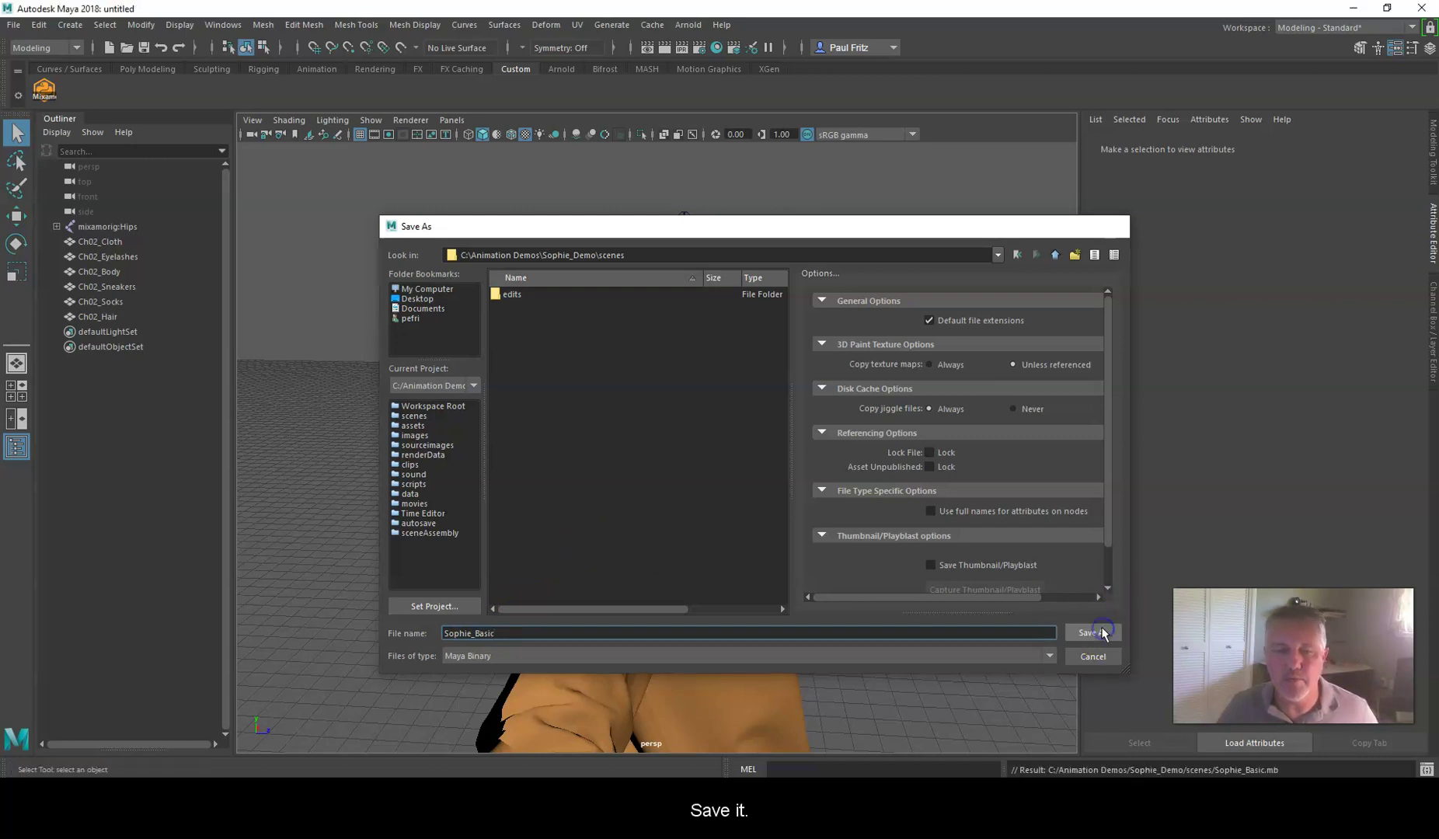
{"action": "left_click", "coordinate": [769, 377]}
{"action": "left_click_drag", "start_coordinate": [683, 217], "coordinate": [587, 225]}
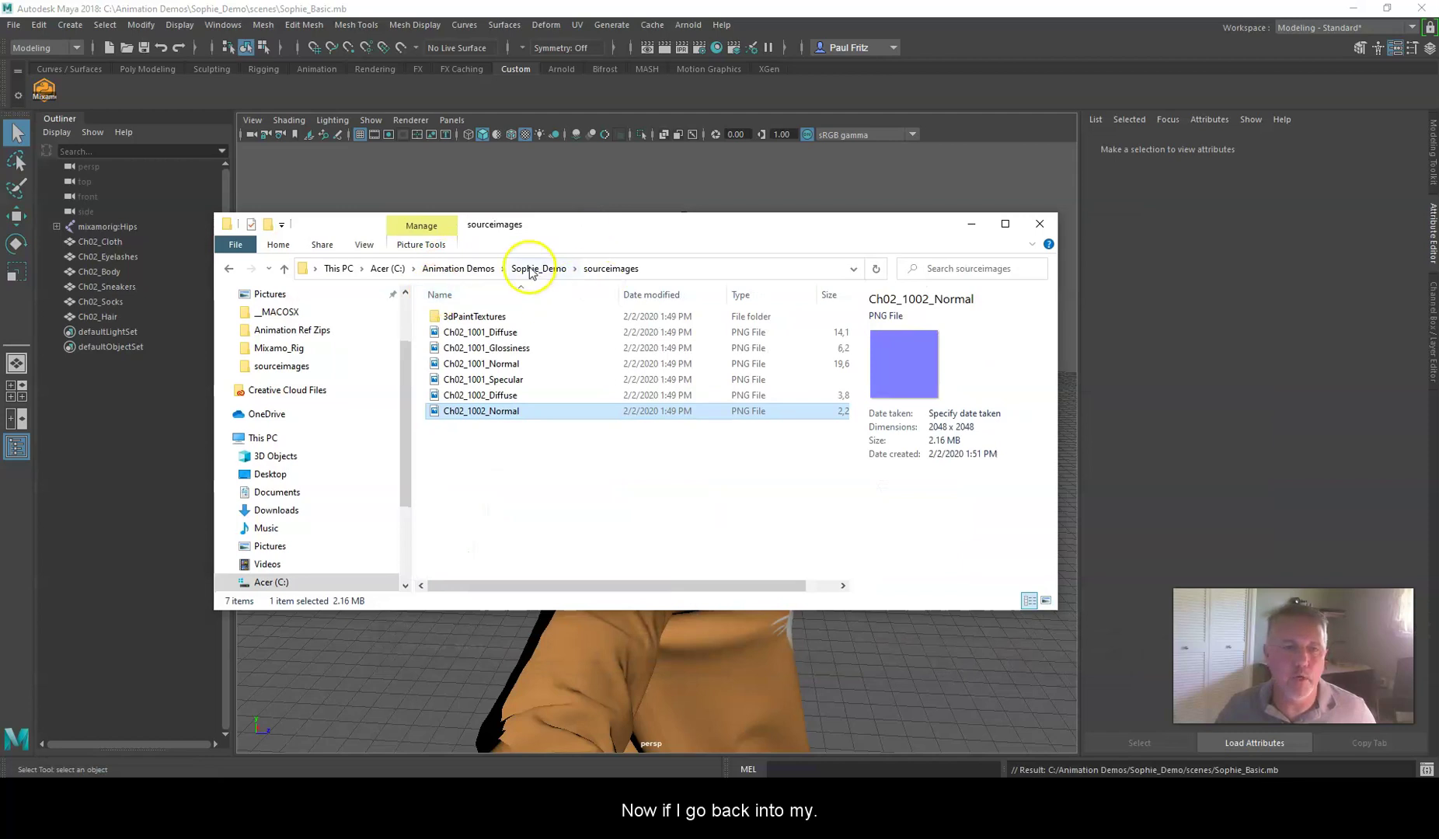
Confirm Sophie_Basic is in scenes and the textures in sourceimages, then move File Explorer aside.
{"action": "left_click", "coordinate": [283, 268]}
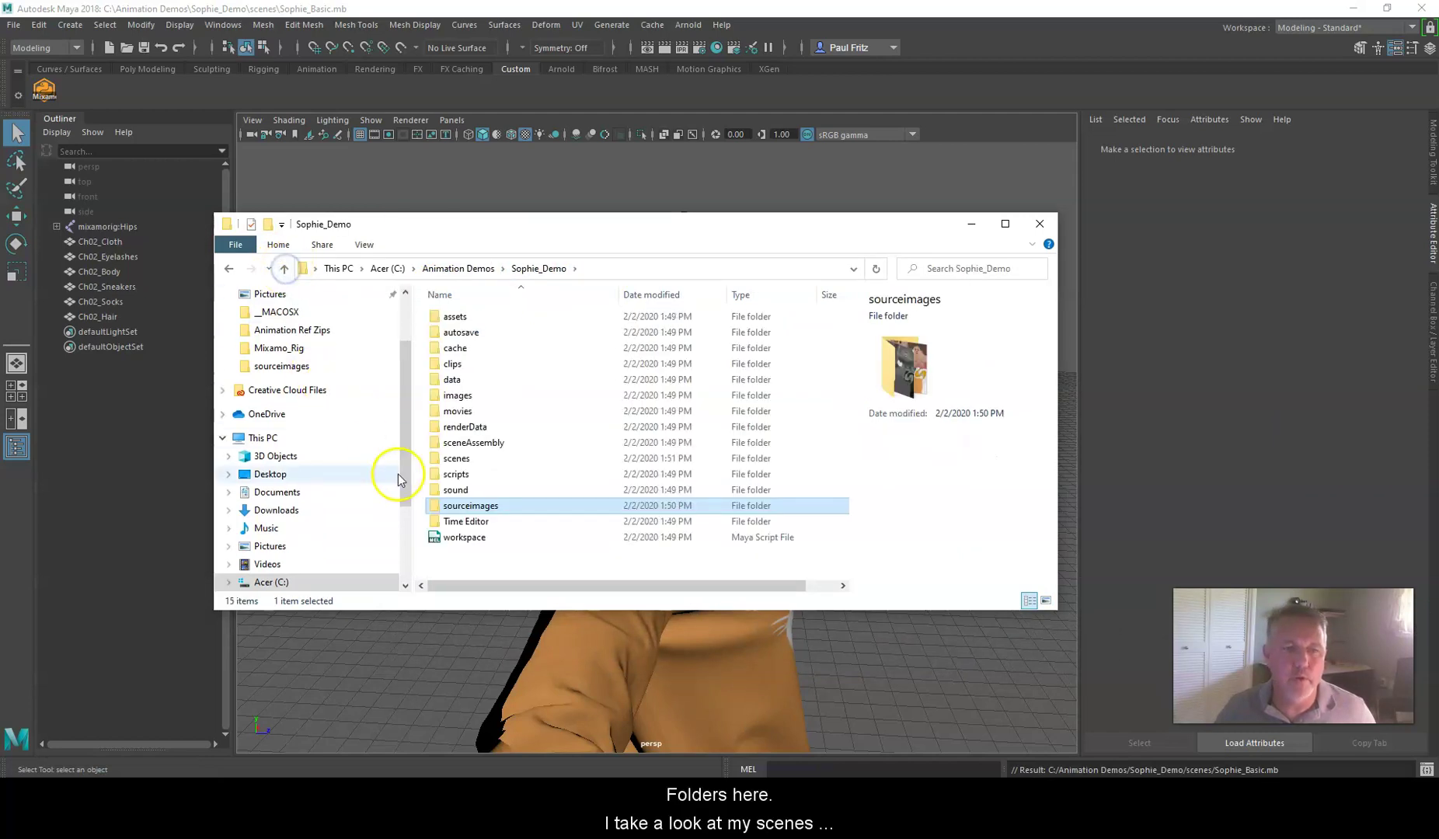
{"action": "double_click", "coordinate": [455, 459]}
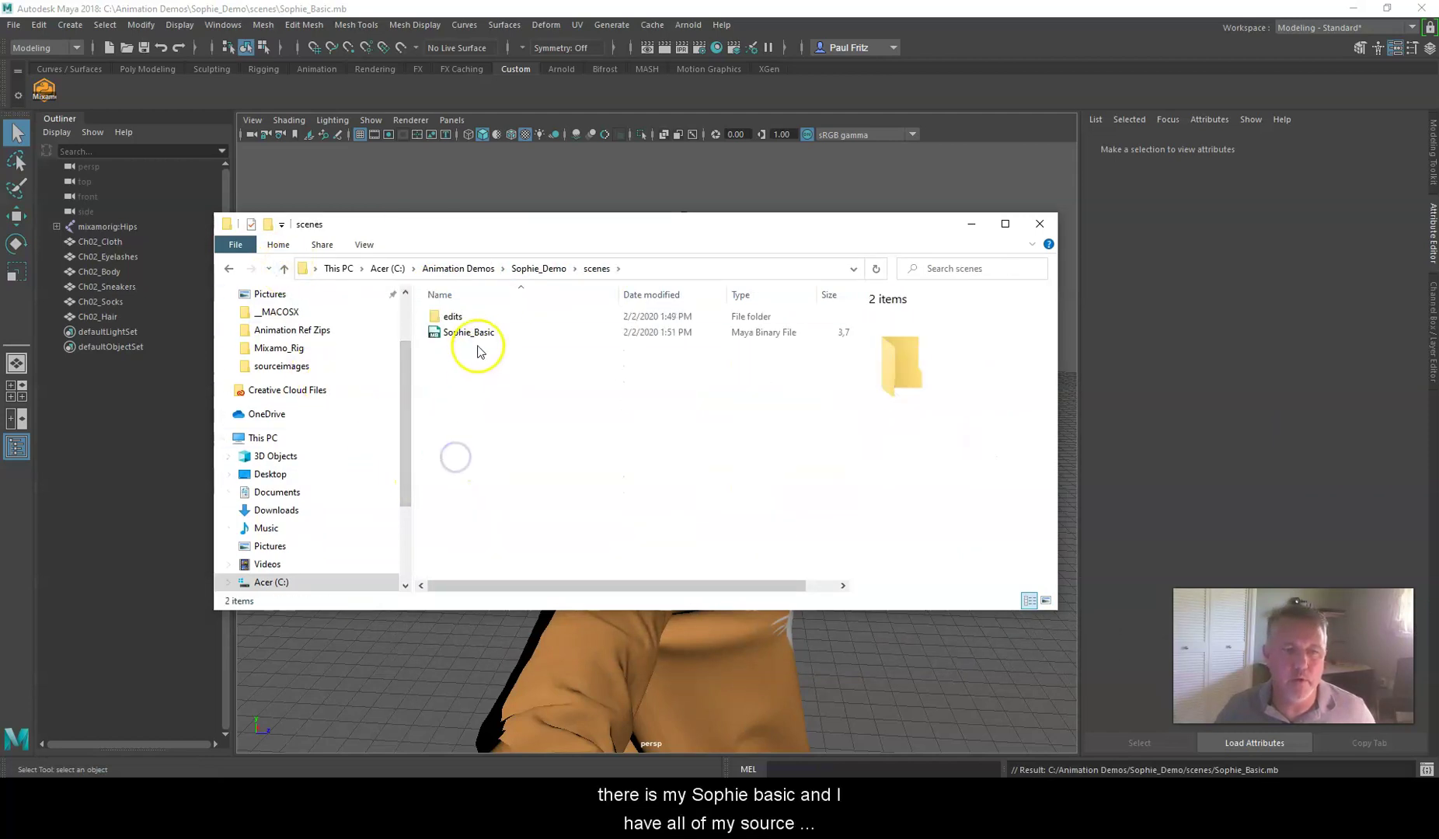
{"action": "left_click", "coordinate": [282, 269]}
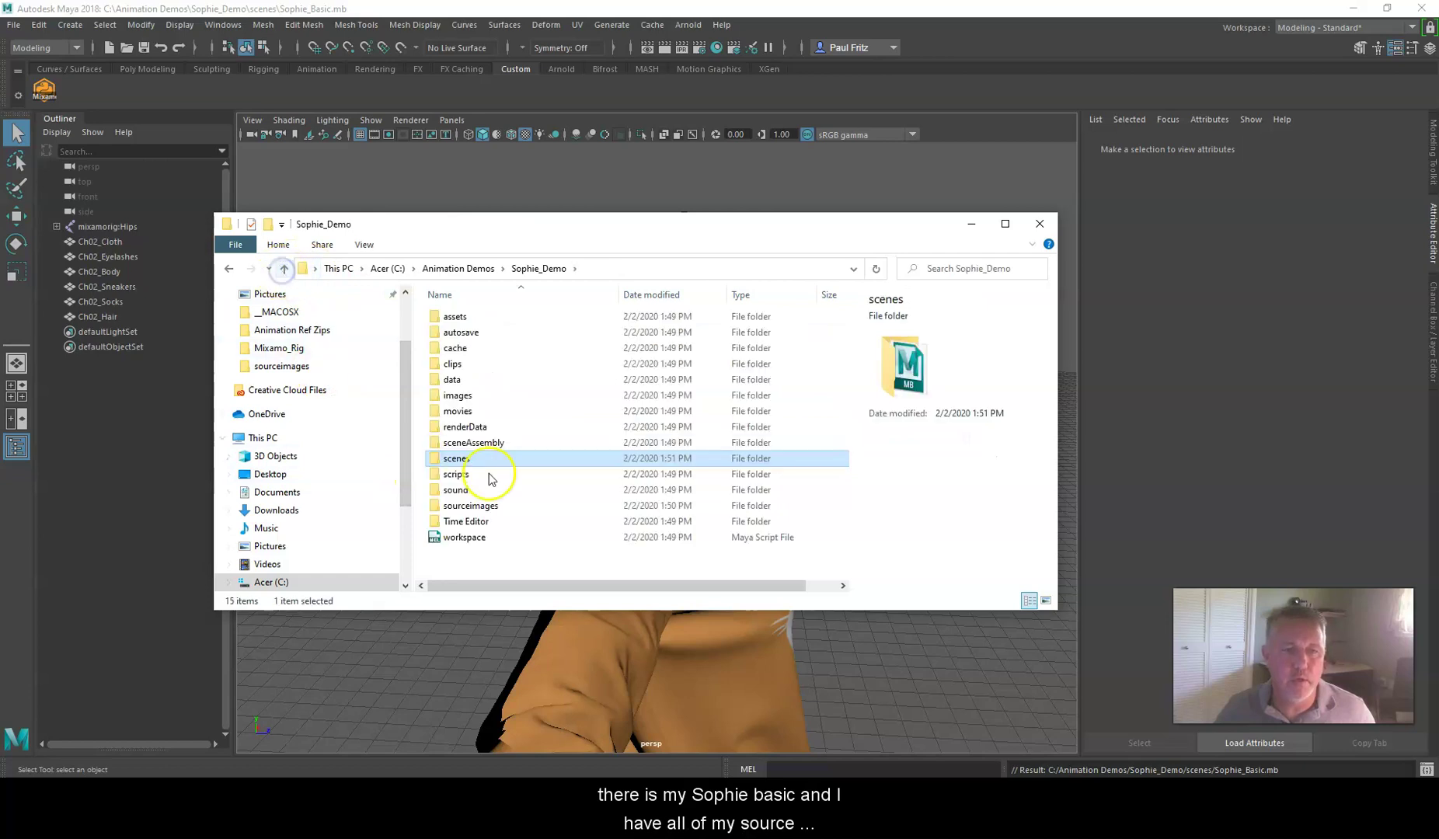
{"action": "double_click", "coordinate": [467, 506]}
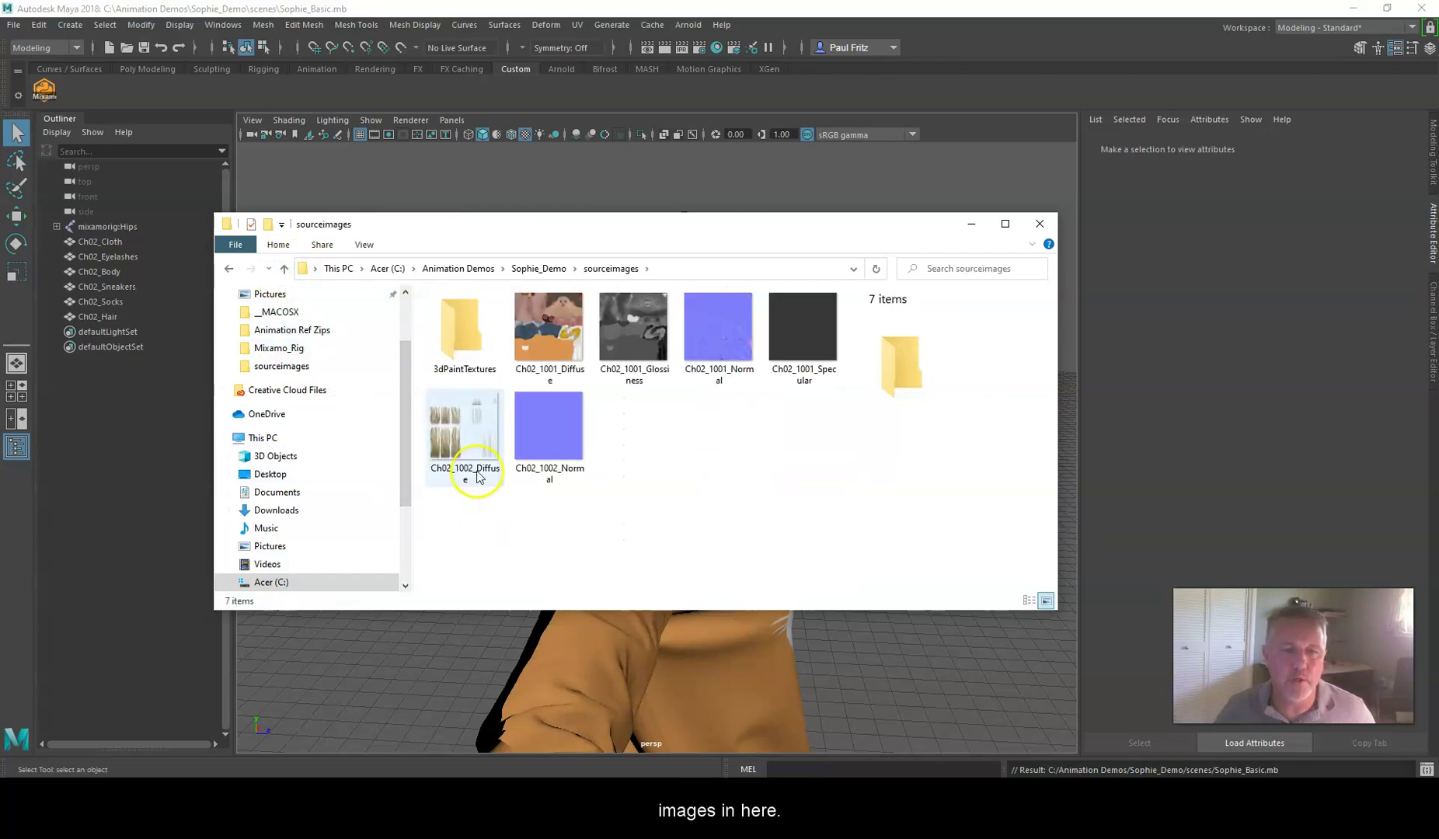
{"action": "left_click_drag", "start_coordinate": [585, 233], "coordinate": [1438, 221]}
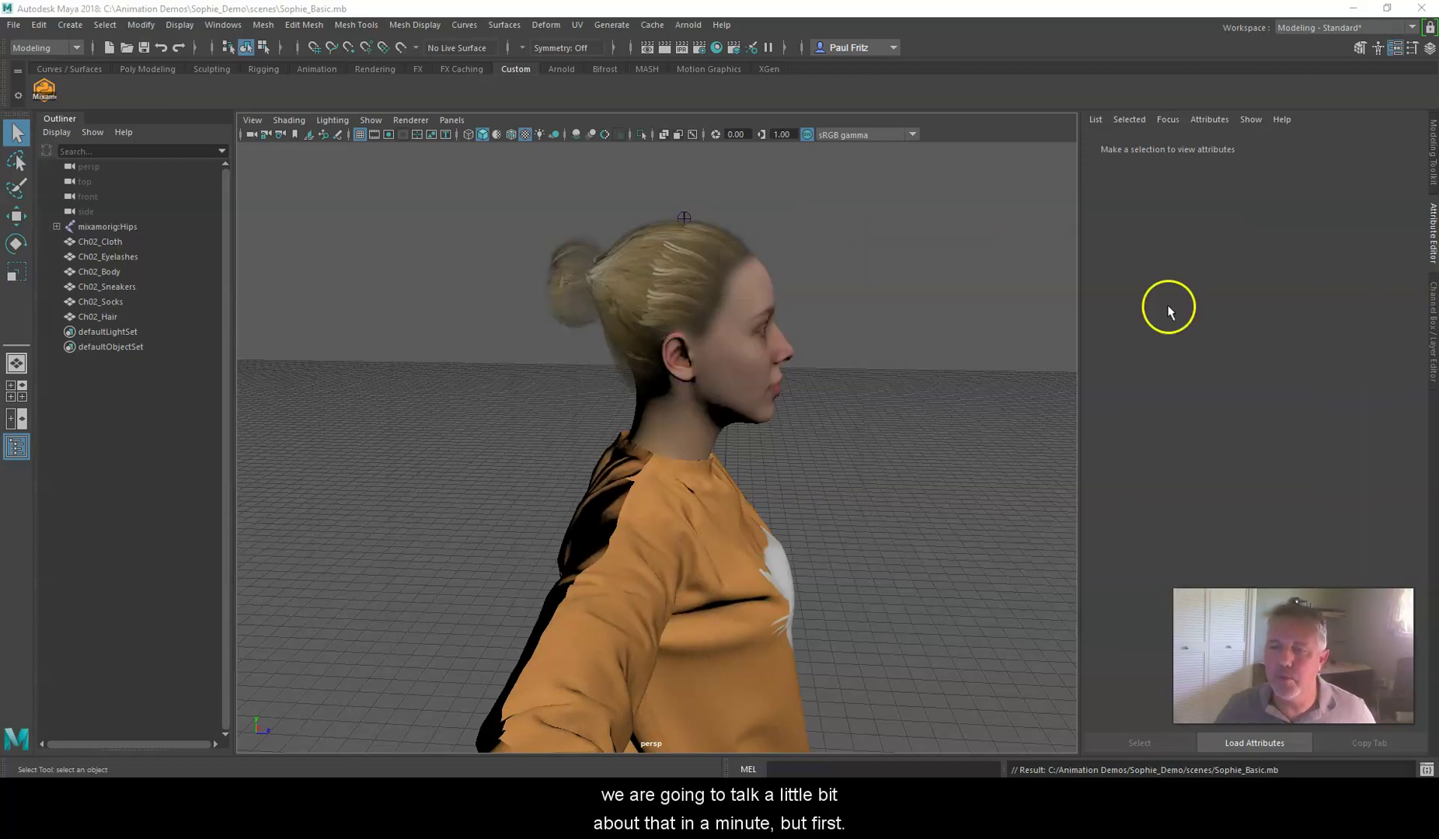
Select the mixamorig:Hips joint and turn on X-Ray Joints to see the skeleton through the body.
{"action": "left_click_drag", "start_coordinate": [758, 346], "coordinate": [703, 379], "text": "alt"}
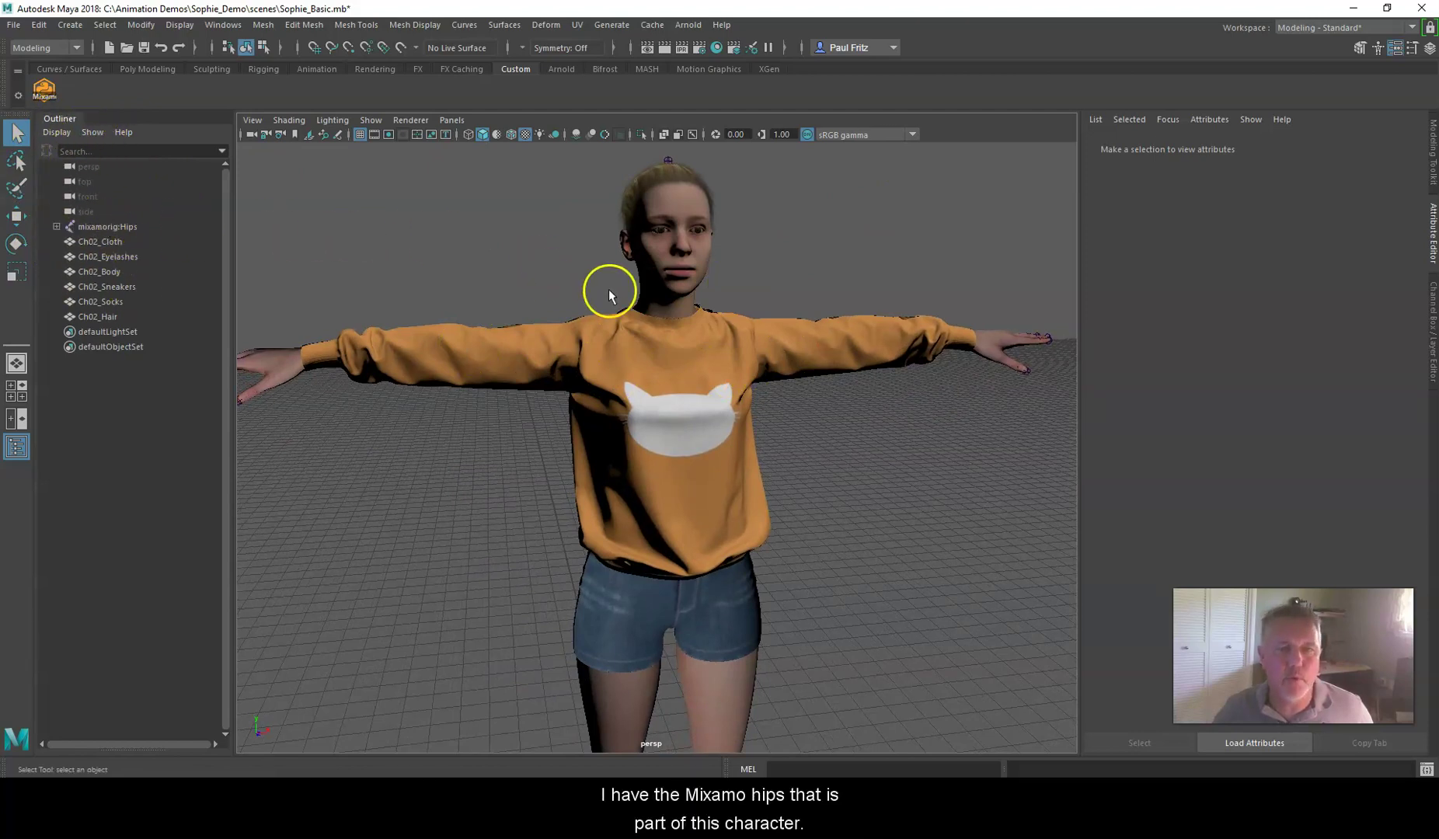
{"action": "left_click", "coordinate": [99, 227]}
{"action": "scroll", "coordinate": [654, 362], "scroll_direction": "down", "scroll_amount": 2}
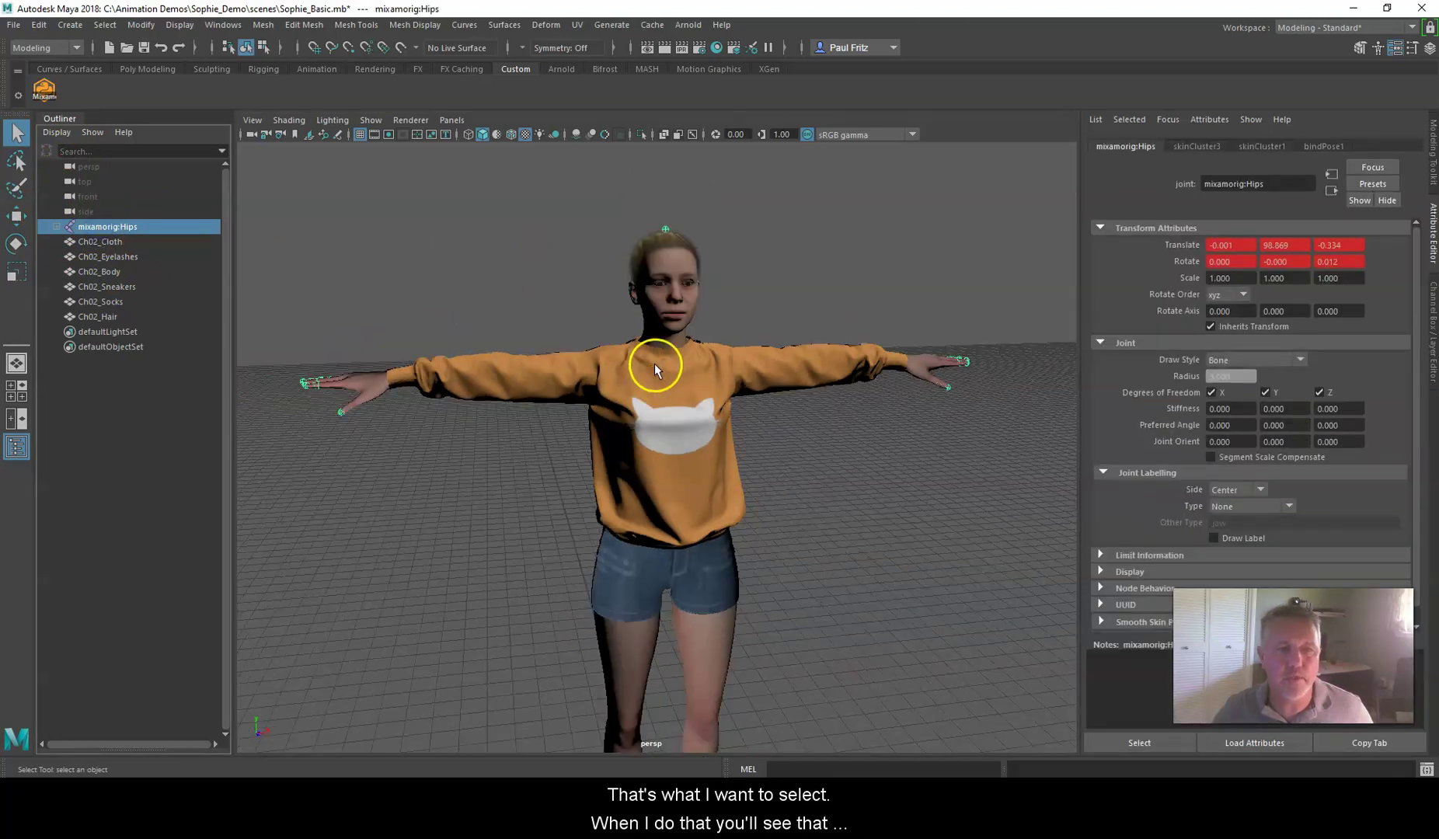
{"action": "left_click_drag", "start_coordinate": [665, 392], "coordinate": [510, 419], "text": "alt"}
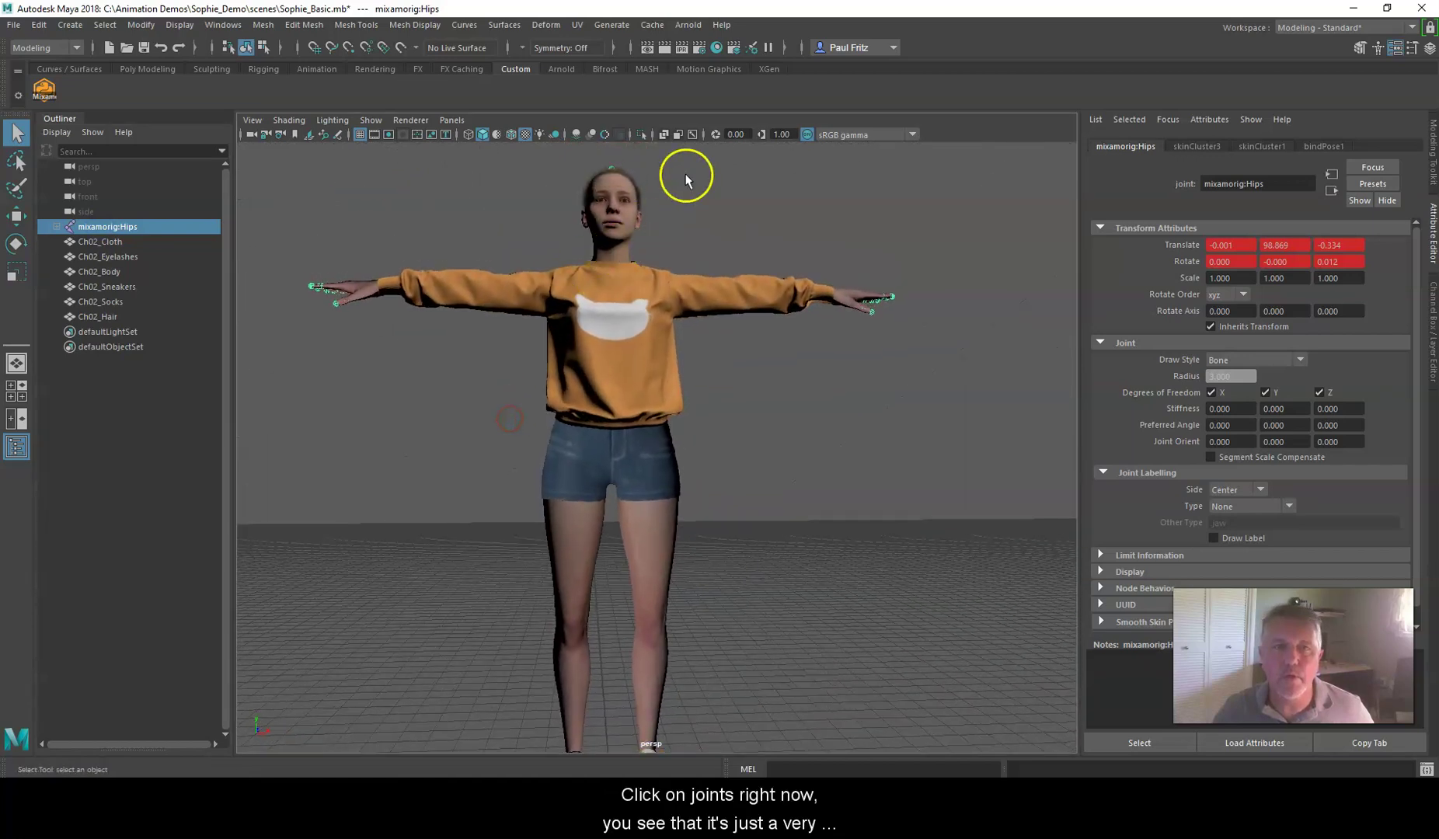
{"action": "left_click", "coordinate": [689, 136]}
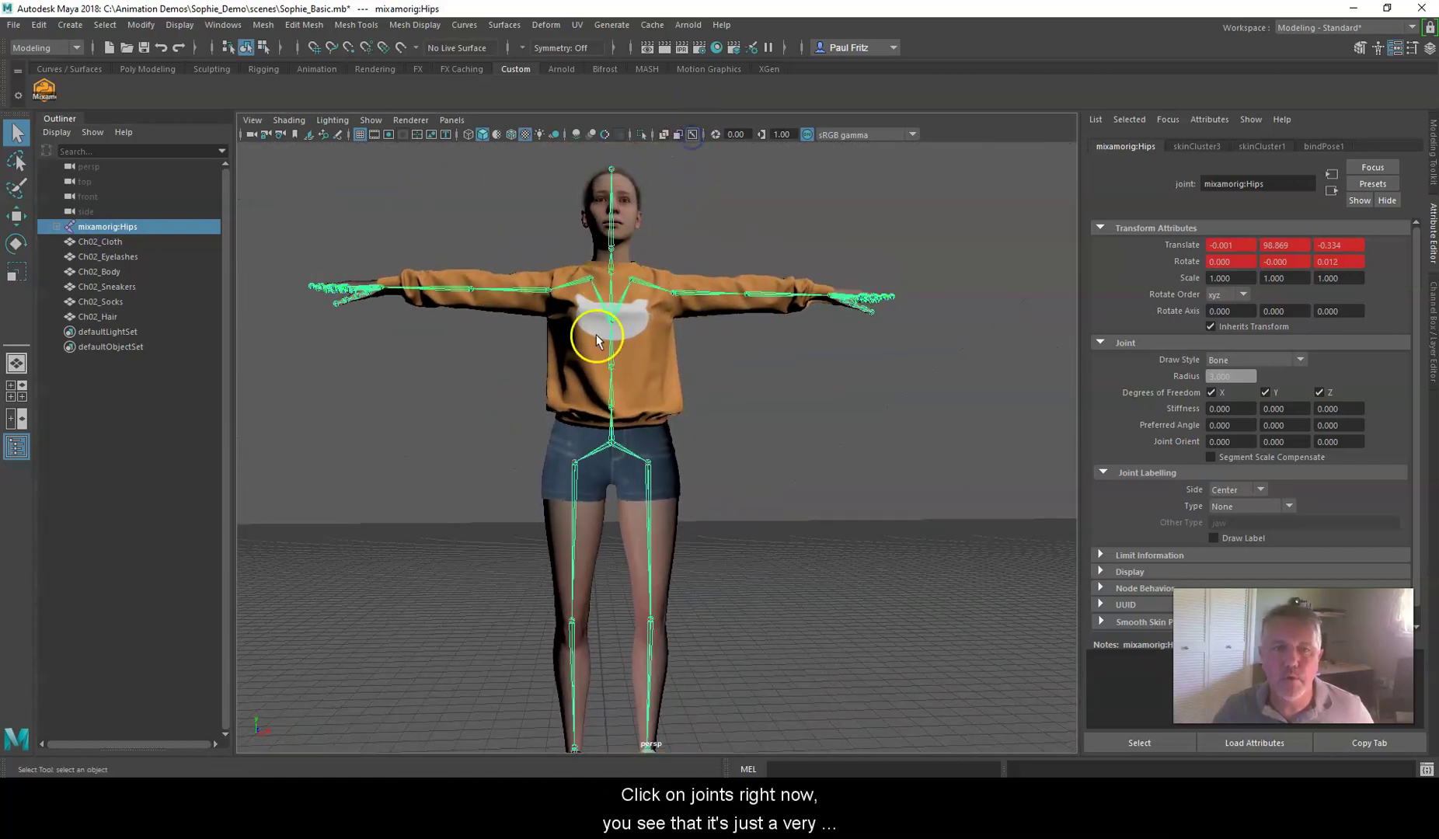
{"action": "left_click_drag", "start_coordinate": [521, 379], "coordinate": [616, 386], "text": "alt"}
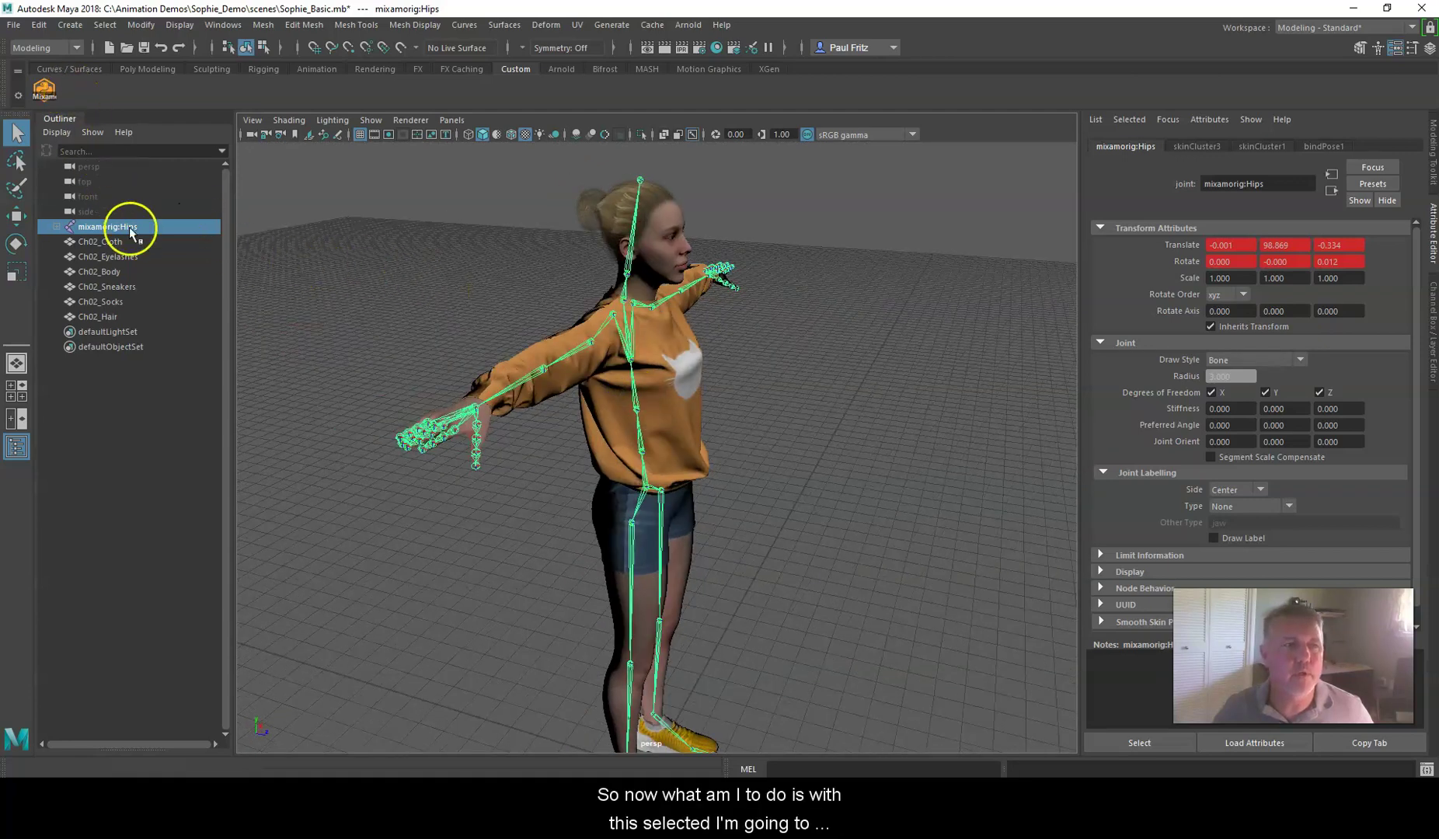
Rig Sophie with the Mixamo Auto-Control-Rig's Rig Character option.
{"action": "left_click", "coordinate": [45, 91]}
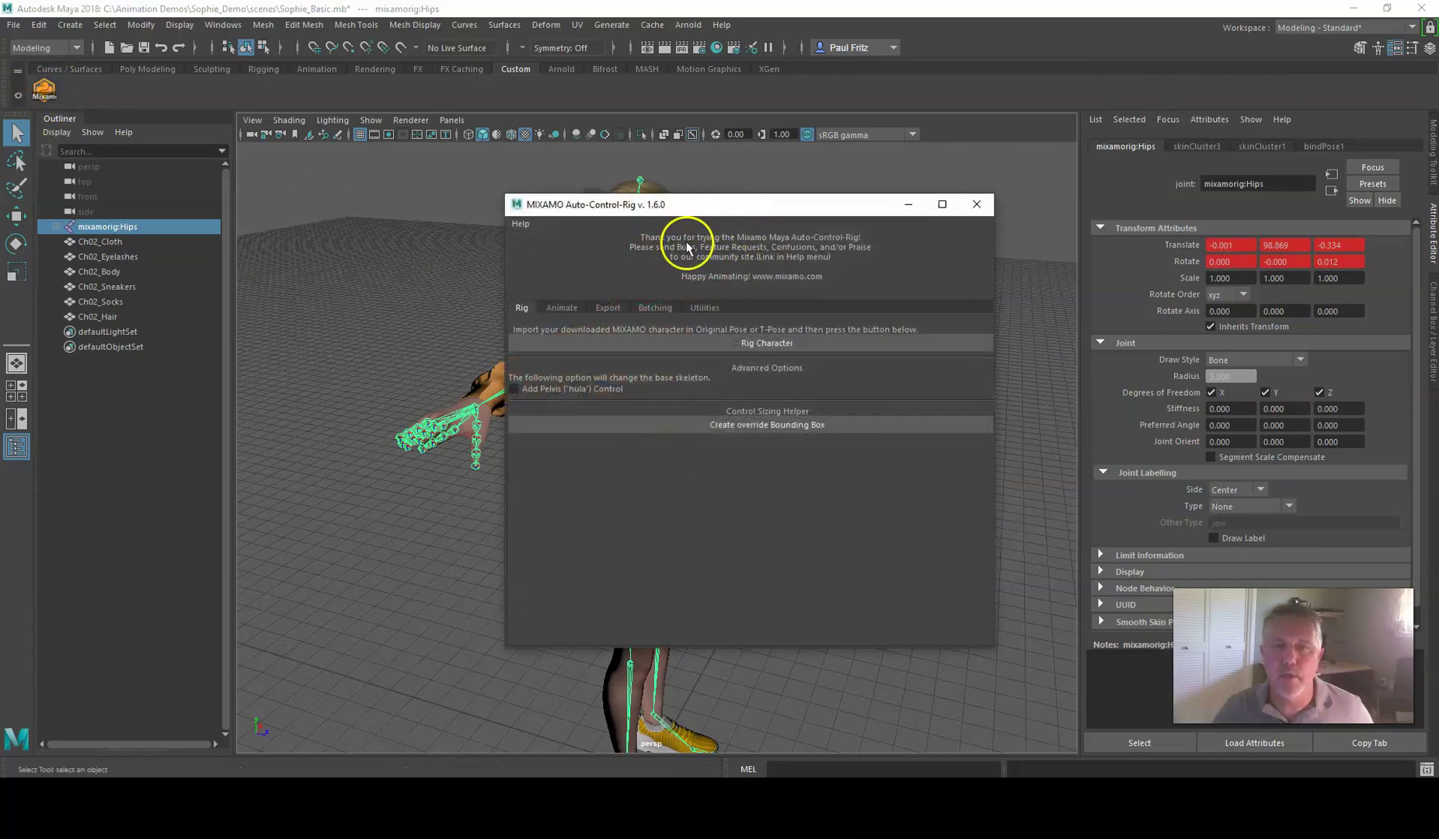
{"action": "left_click", "coordinate": [766, 342]}
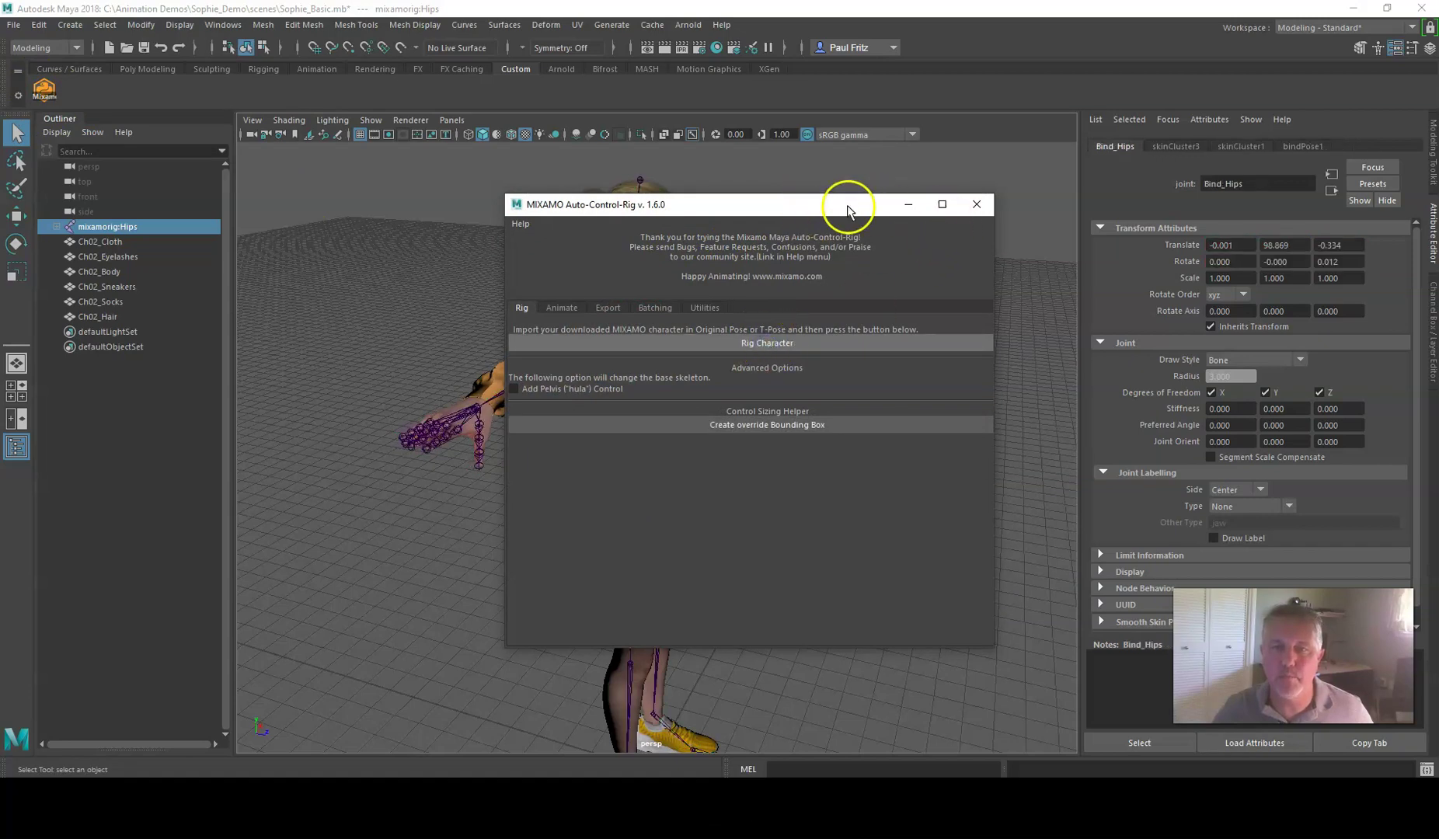
{"action": "left_click_drag", "start_coordinate": [813, 206], "coordinate": [1108, 224]}
Orbit and zoom around the rigged character to inspect the control curves on head, chest and hips.
{"action": "left_click_drag", "start_coordinate": [489, 357], "coordinate": [417, 346], "text": "alt"}
{"action": "middle_click_drag", "start_coordinate": [417, 347], "coordinate": [430, 365], "text": "alt"}
{"action": "right_click_drag", "start_coordinate": [430, 365], "coordinate": [461, 329], "text": "alt"}
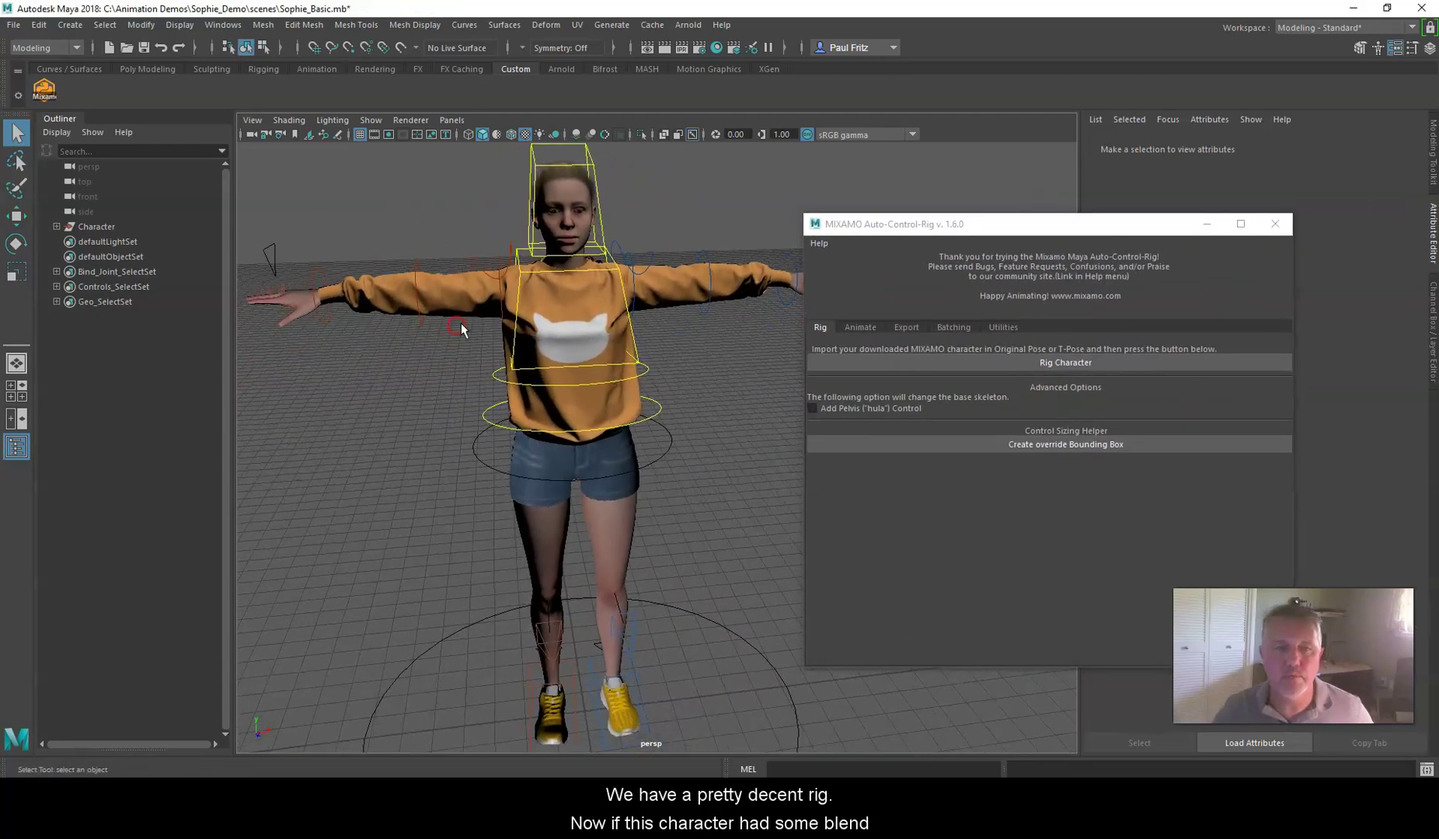
{"action": "scroll", "coordinate": [519, 282], "scroll_direction": "up", "scroll_amount": 4}
{"action": "left_click_drag", "start_coordinate": [544, 280], "coordinate": [606, 236], "text": "alt"}
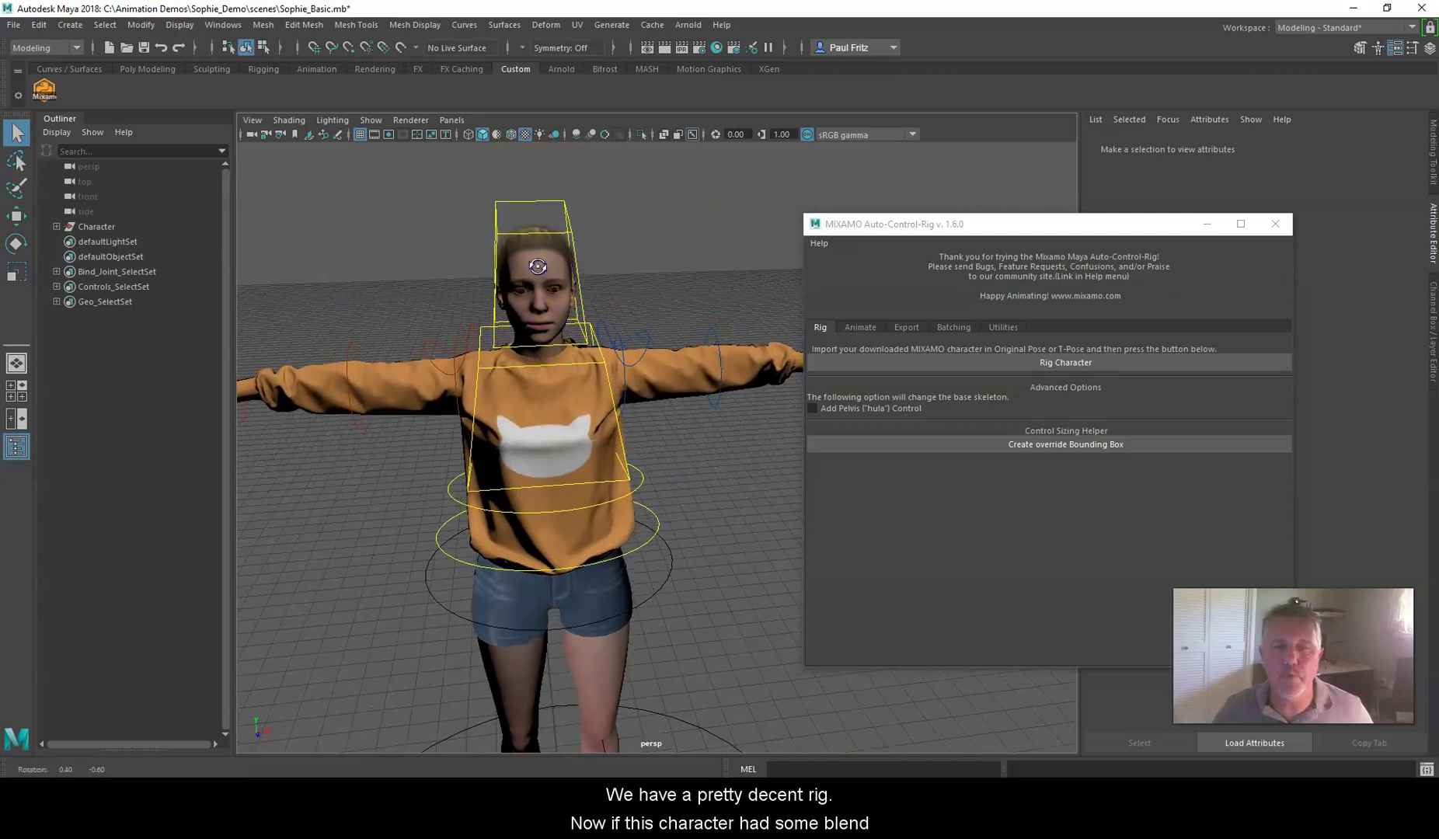
{"action": "scroll", "coordinate": [561, 294], "scroll_direction": "up", "scroll_amount": 5}
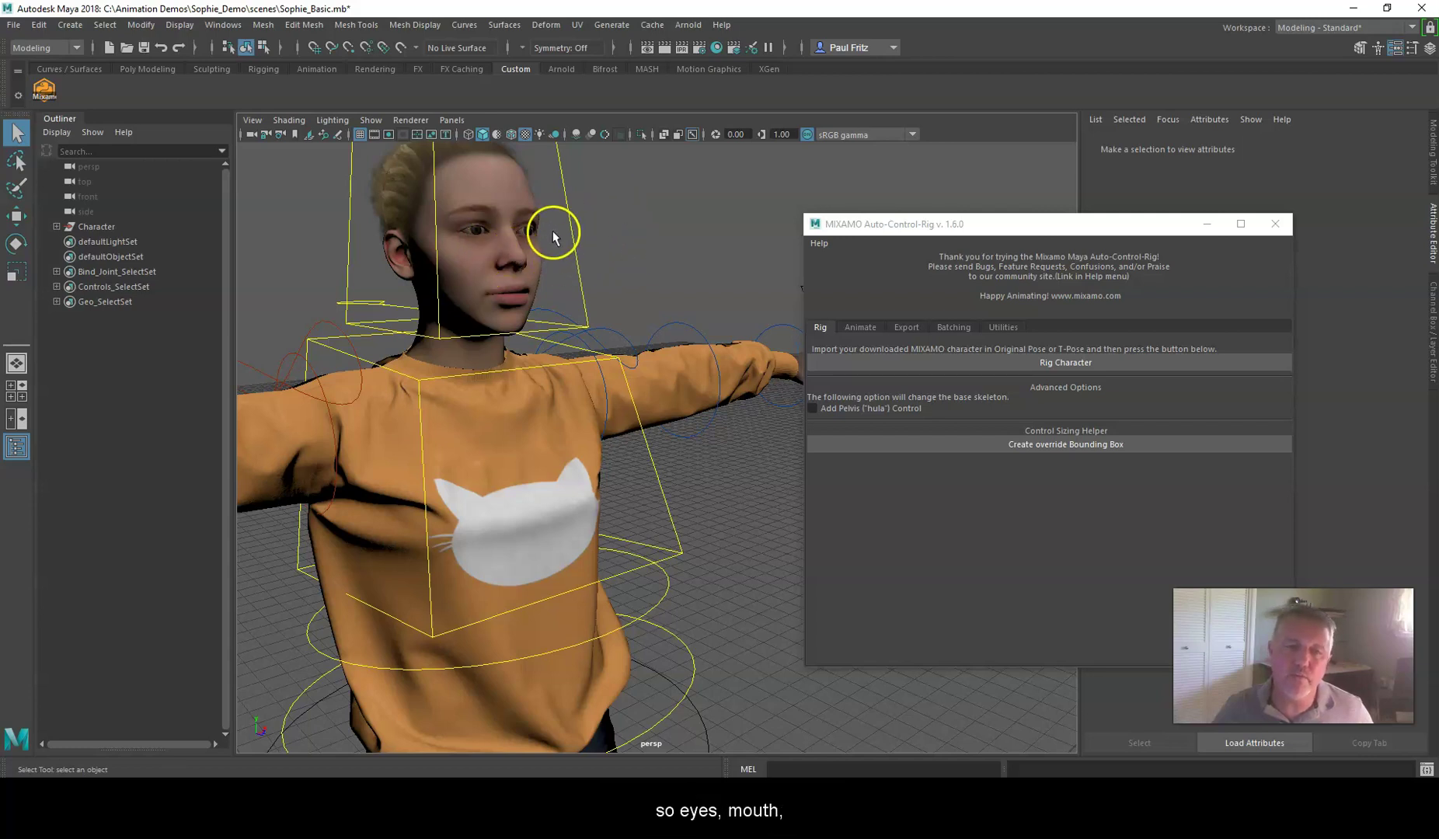
{"action": "left_click_drag", "start_coordinate": [578, 283], "coordinate": [507, 280], "text": "alt"}
{"action": "scroll", "coordinate": [509, 281], "scroll_direction": "up", "scroll_amount": 3}
{"action": "middle_click_drag", "start_coordinate": [510, 283], "coordinate": [613, 279], "text": "alt"}
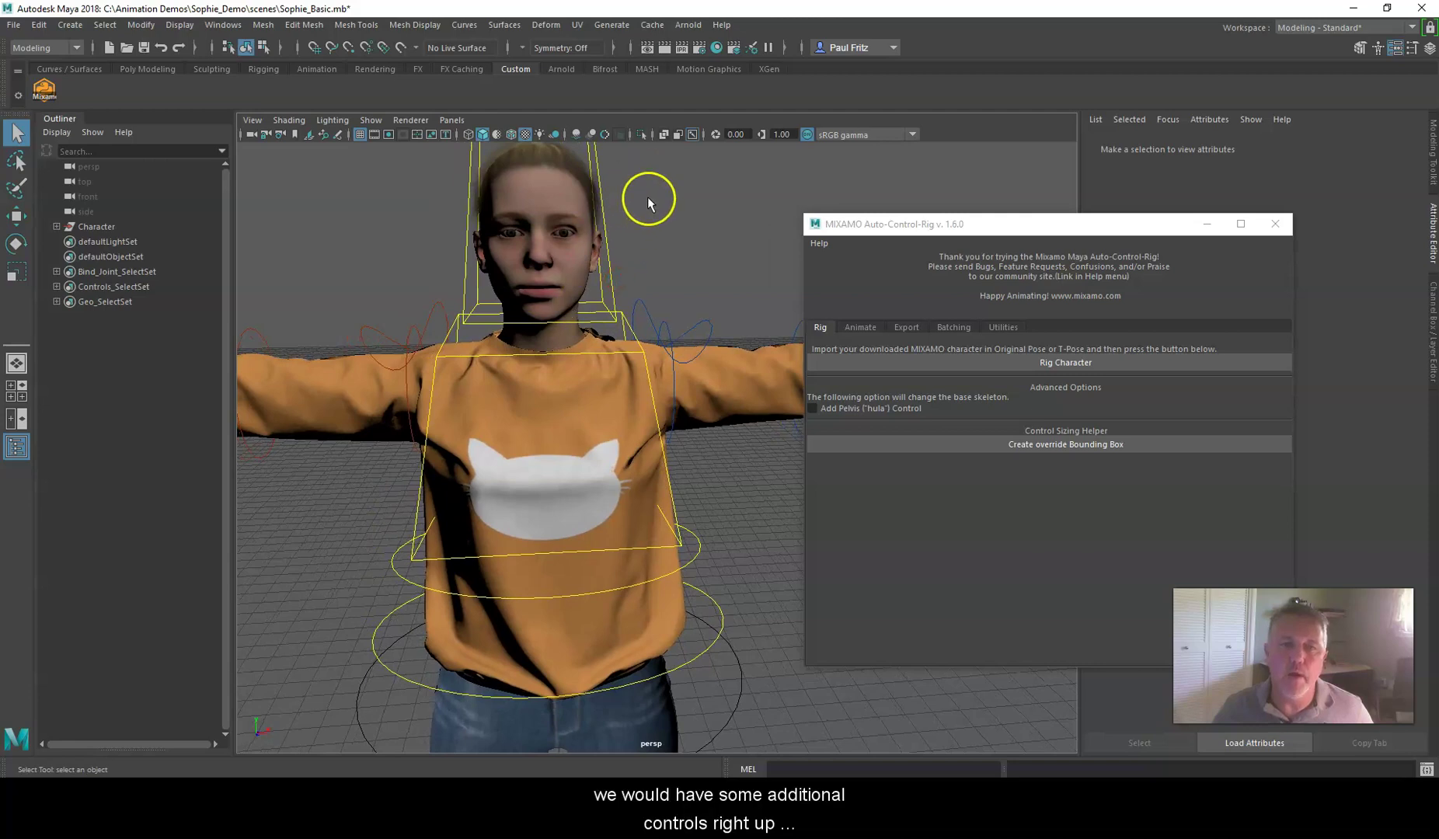
{"action": "left_click_drag", "start_coordinate": [646, 196], "coordinate": [581, 258], "text": "alt"}
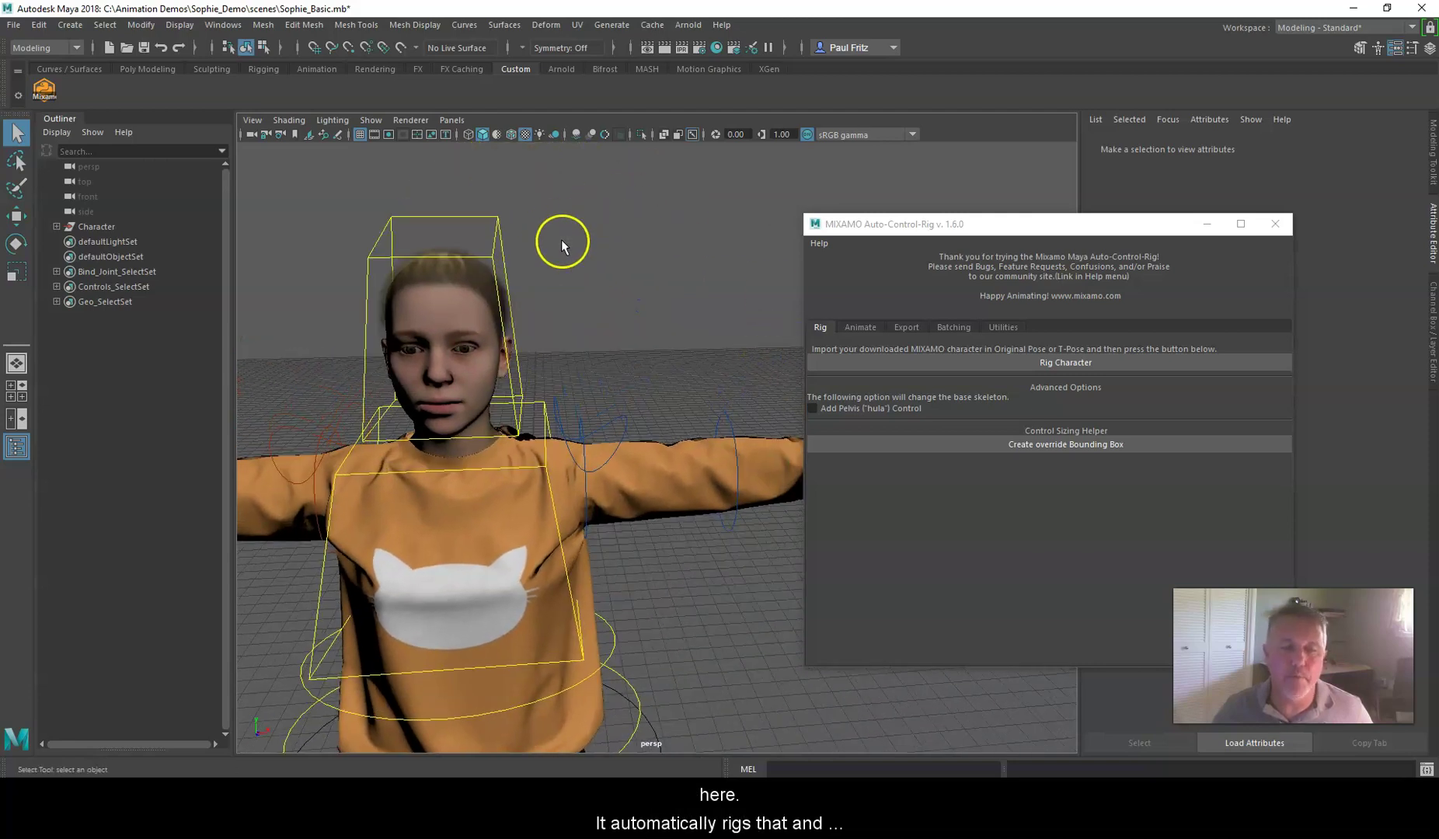
Return to a front view and close the MIXAMO Auto-Control-Rig window.
{"action": "left_click_drag", "start_coordinate": [537, 340], "coordinate": [491, 311], "text": "alt"}
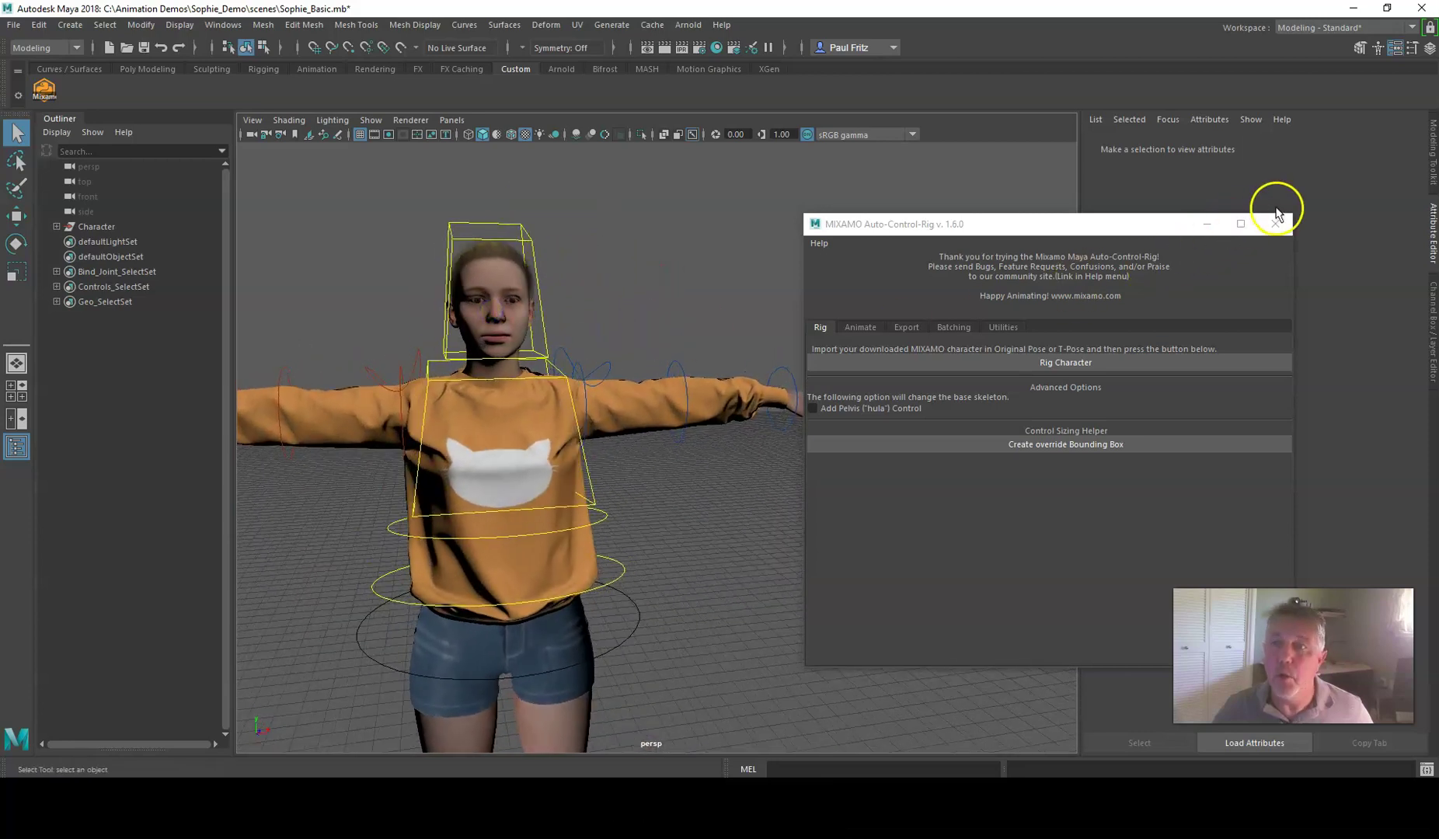
{"action": "left_click", "coordinate": [1275, 224]}
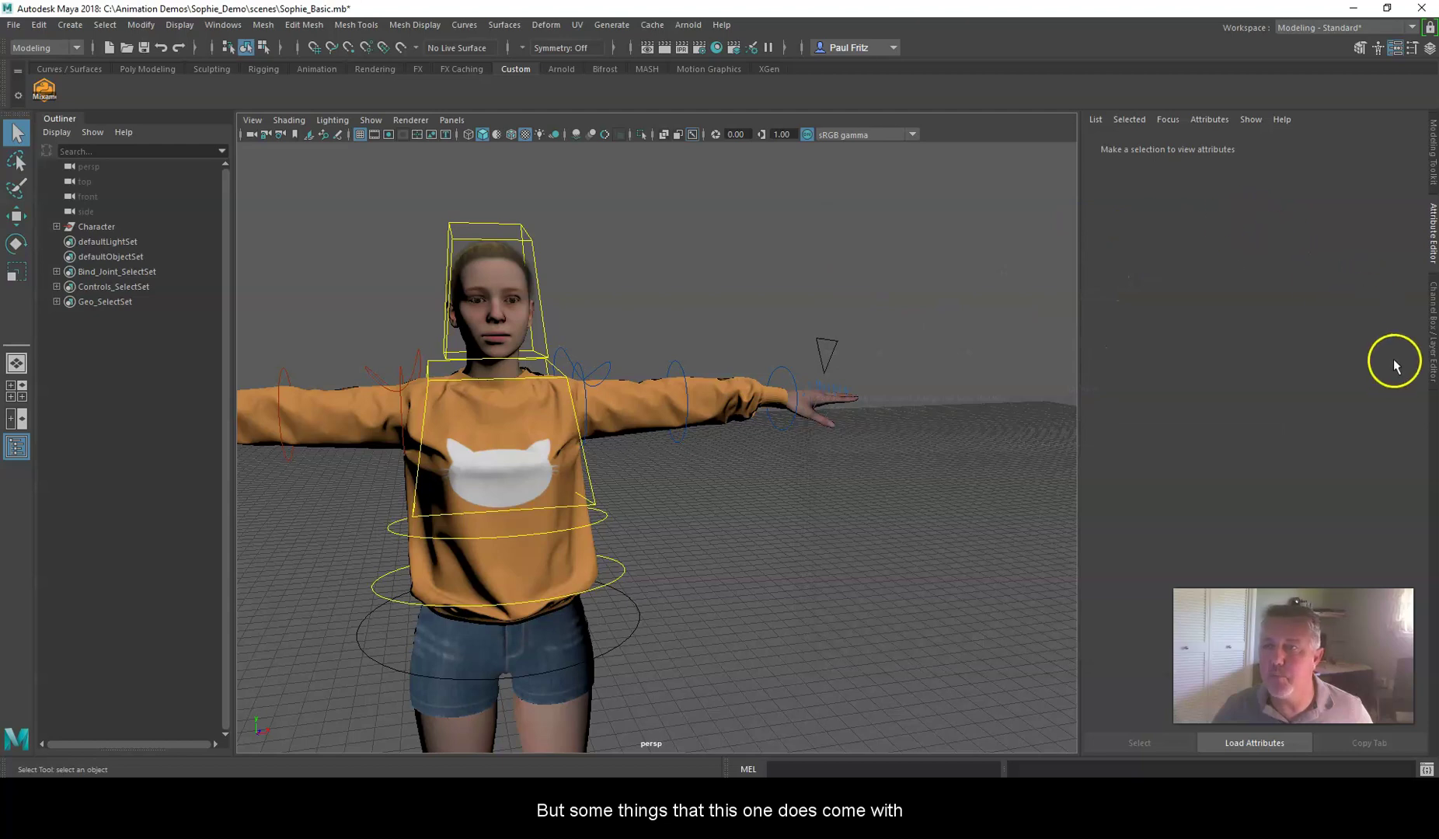
Show the Channel Box and select the LeftHand_Options control.
{"action": "left_click", "coordinate": [1434, 311]}
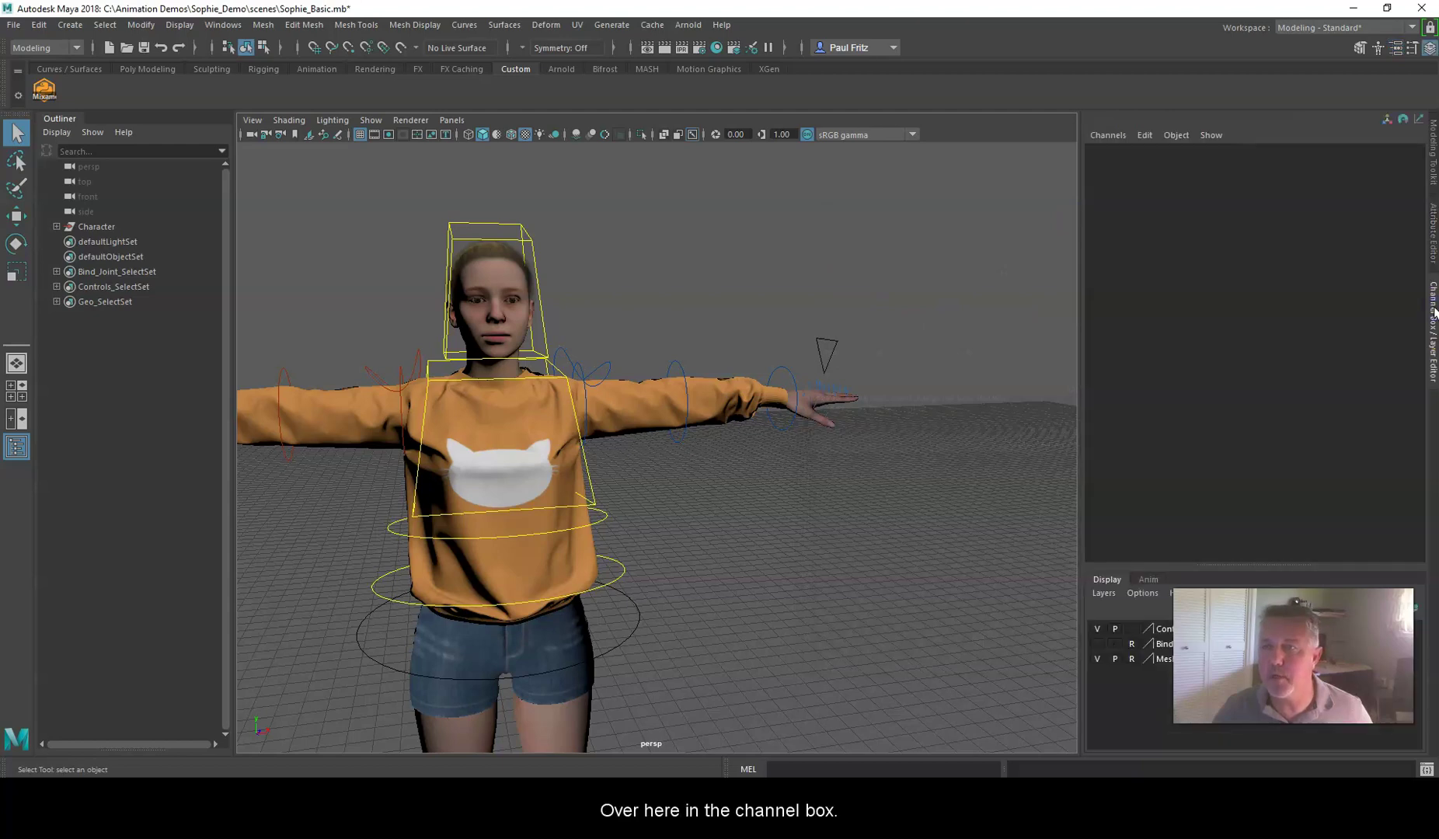
{"action": "left_click", "coordinate": [1433, 262]}
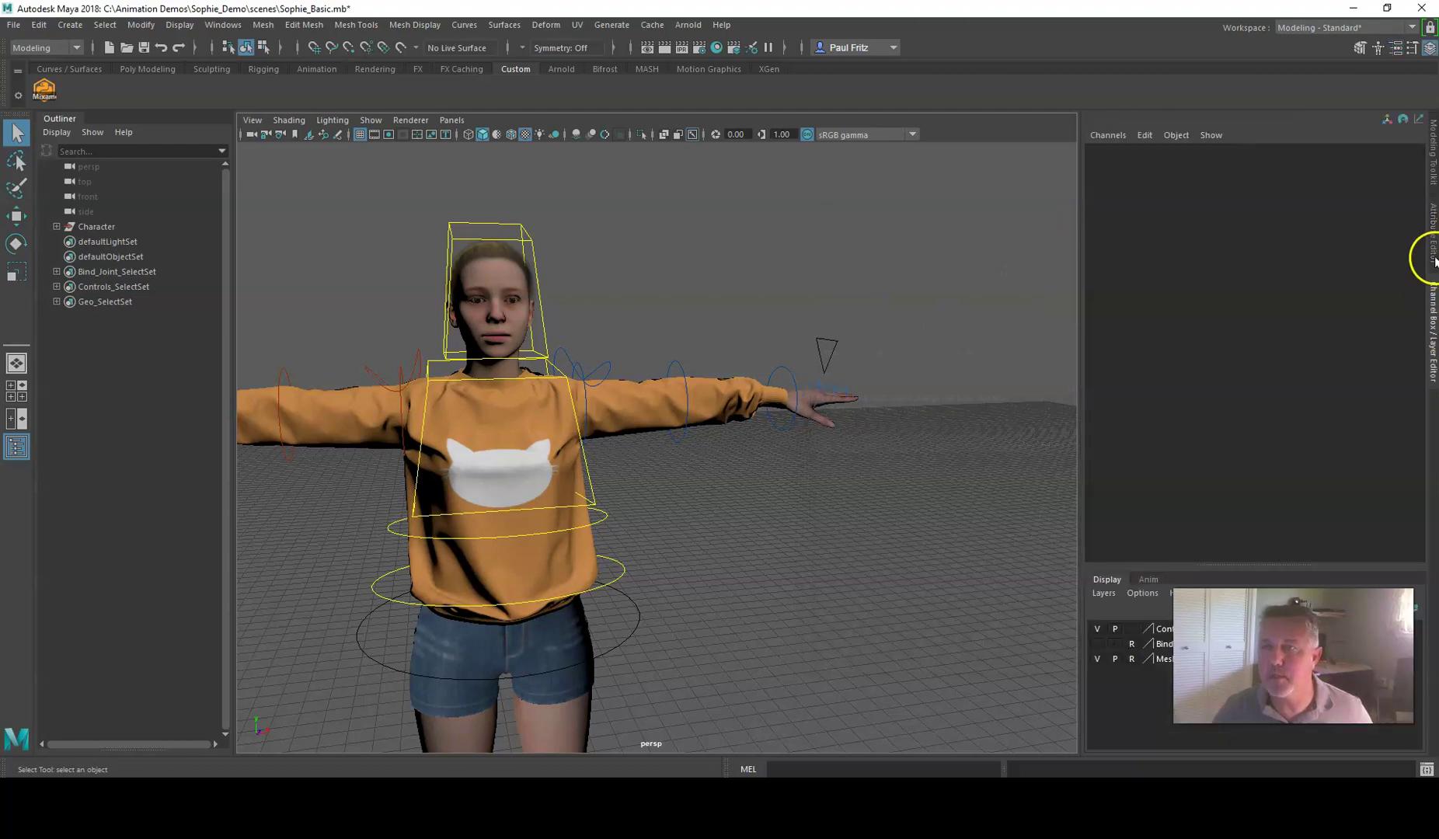
{"action": "left_click", "coordinate": [828, 340]}
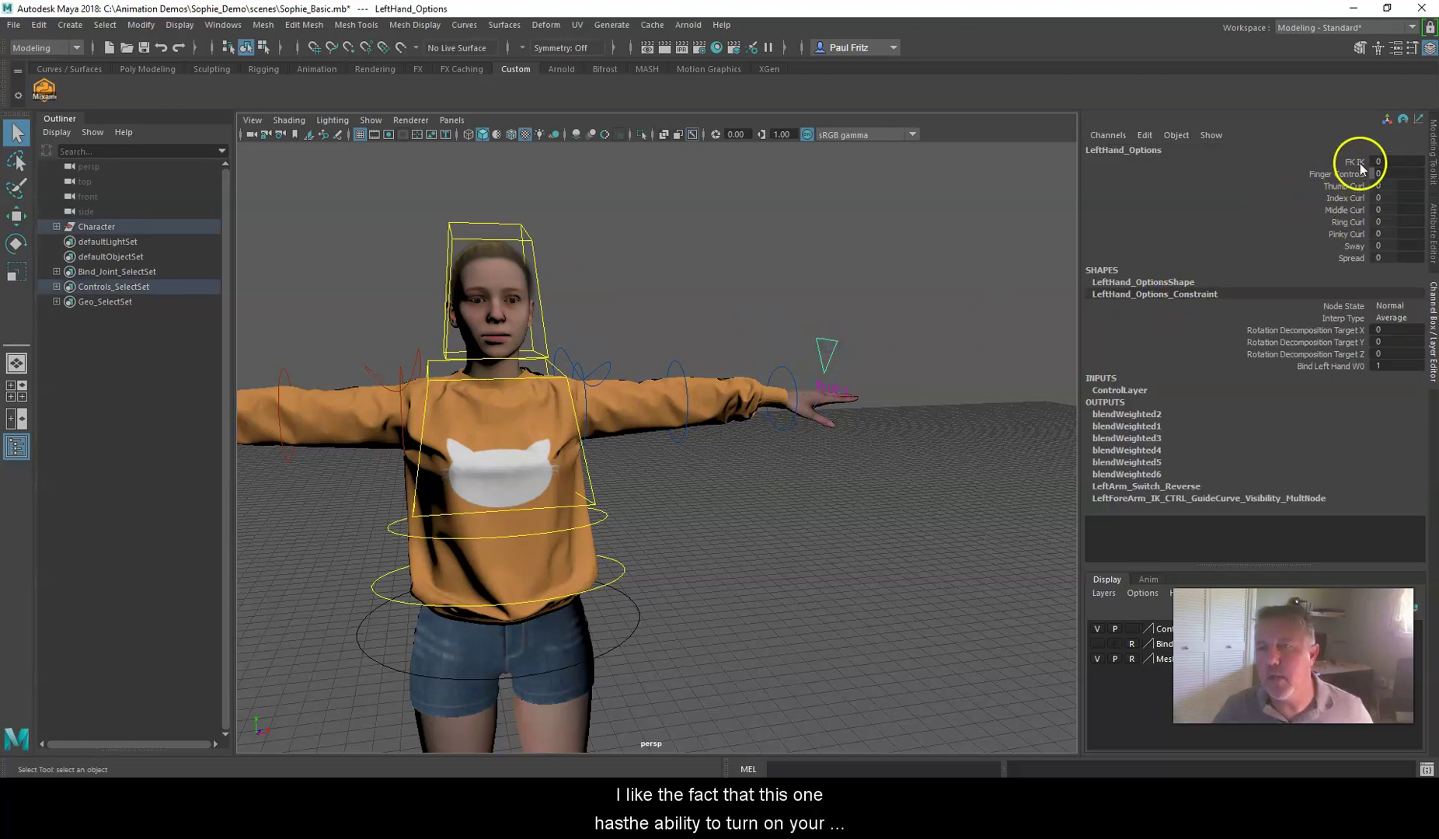
{"action": "middle_click_drag", "start_coordinate": [713, 508], "coordinate": [617, 453], "text": "alt"}
{"action": "left_click_drag", "start_coordinate": [617, 453], "coordinate": [585, 488], "text": "alt"}
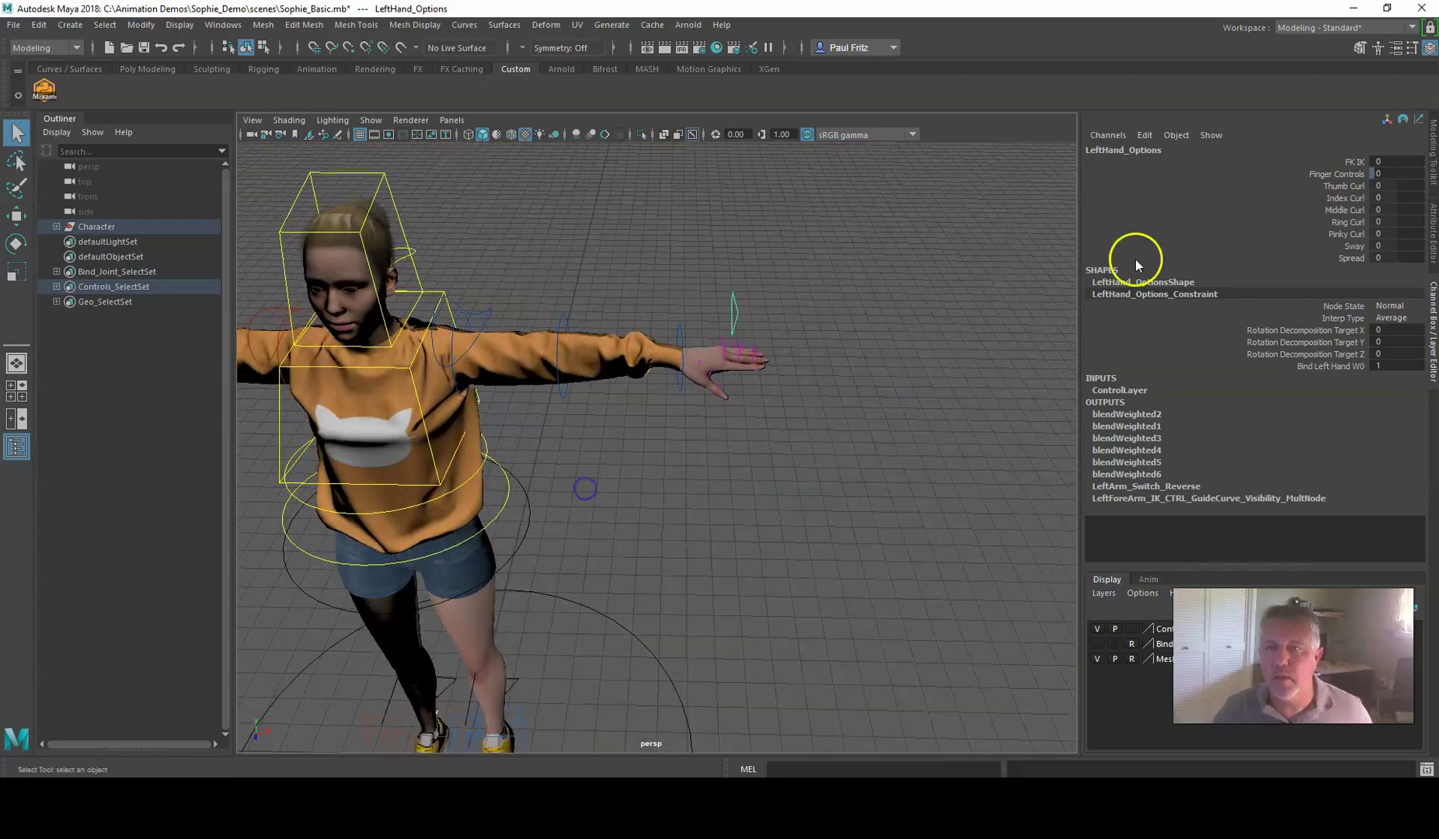
Curl the left hand's Index through Pinky Curl channels together to 6.8.
{"action": "left_click", "coordinate": [1340, 198]}
{"action": "left_click_drag", "start_coordinate": [1340, 198], "coordinate": [1348, 235]}
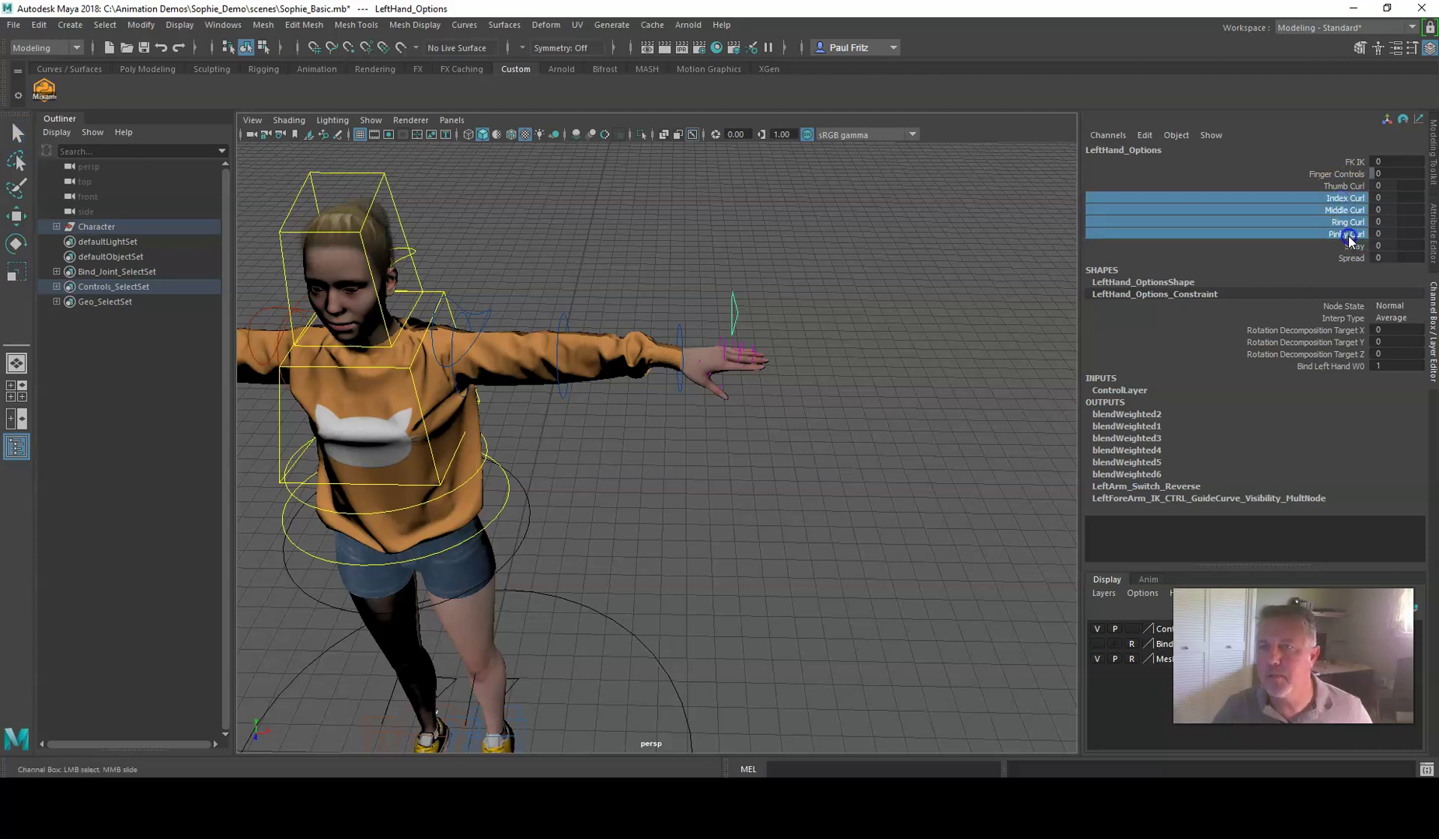
{"action": "left_click_drag", "start_coordinate": [923, 373], "coordinate": [897, 289], "text": "alt"}
{"action": "middle_click_drag", "start_coordinate": [897, 289], "coordinate": [895, 288]}
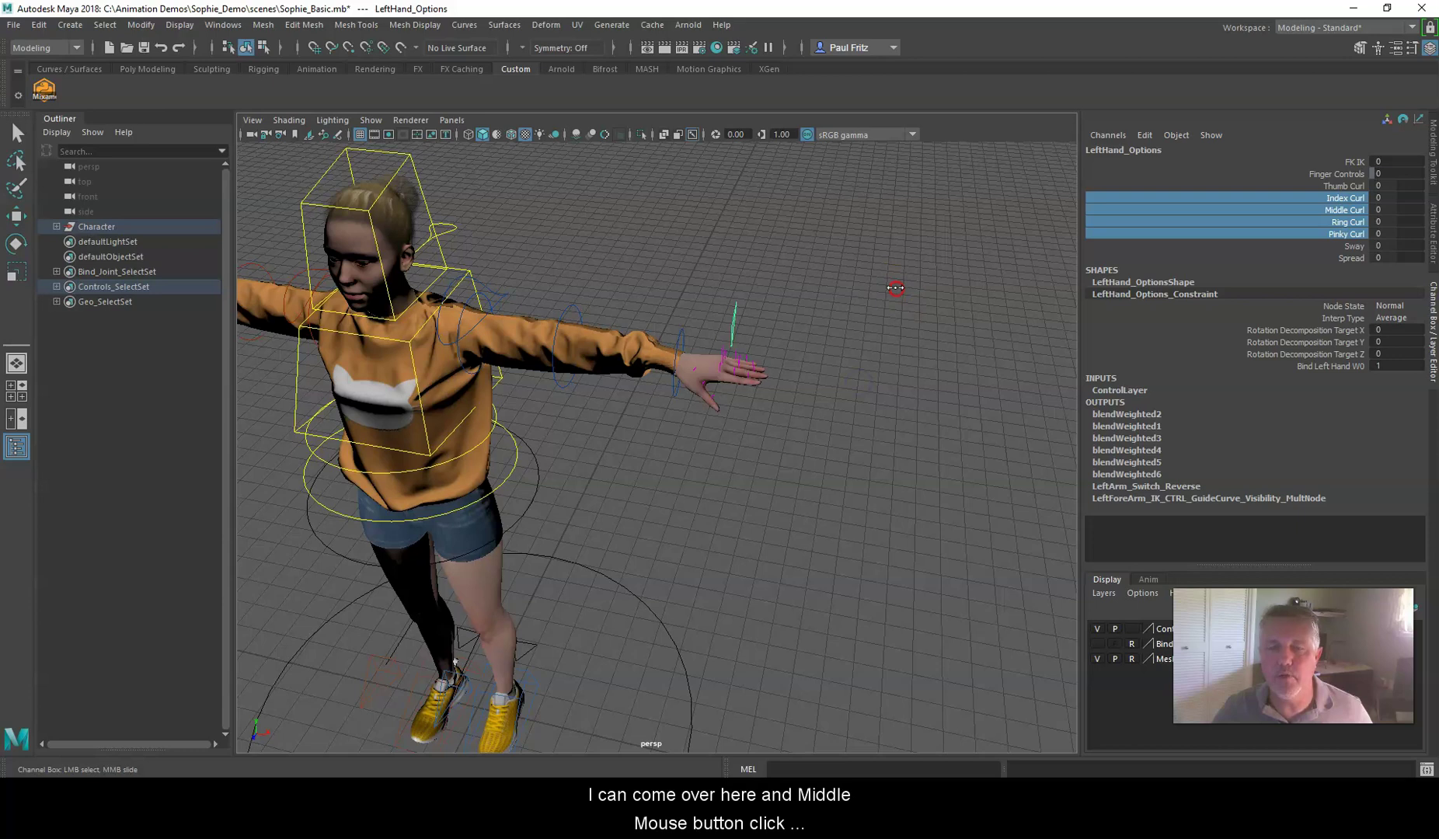
{"action": "middle_click_drag", "start_coordinate": [895, 291], "coordinate": [934, 293]}
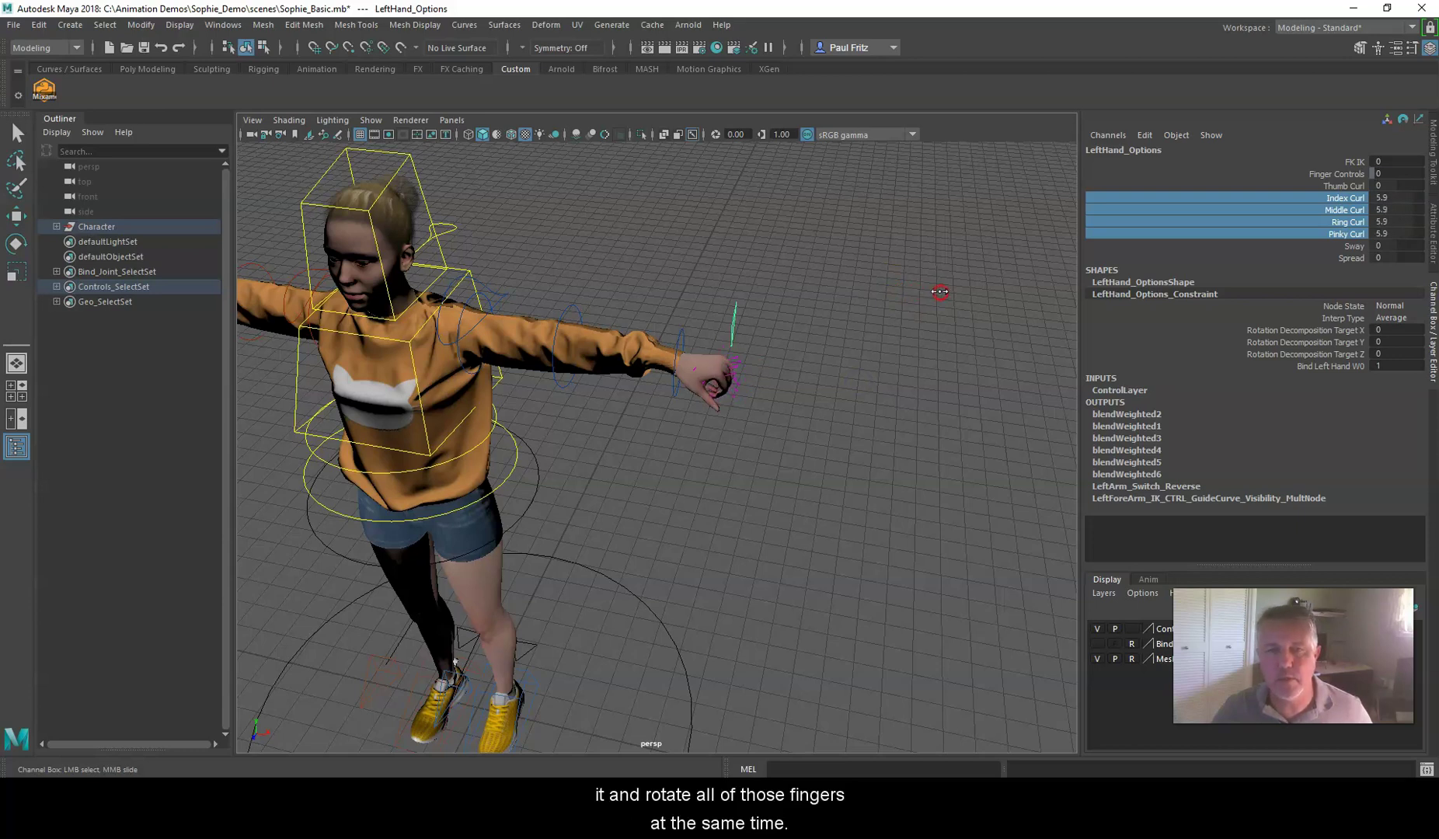
{"action": "middle_click_drag", "start_coordinate": [947, 290], "coordinate": [941, 290]}
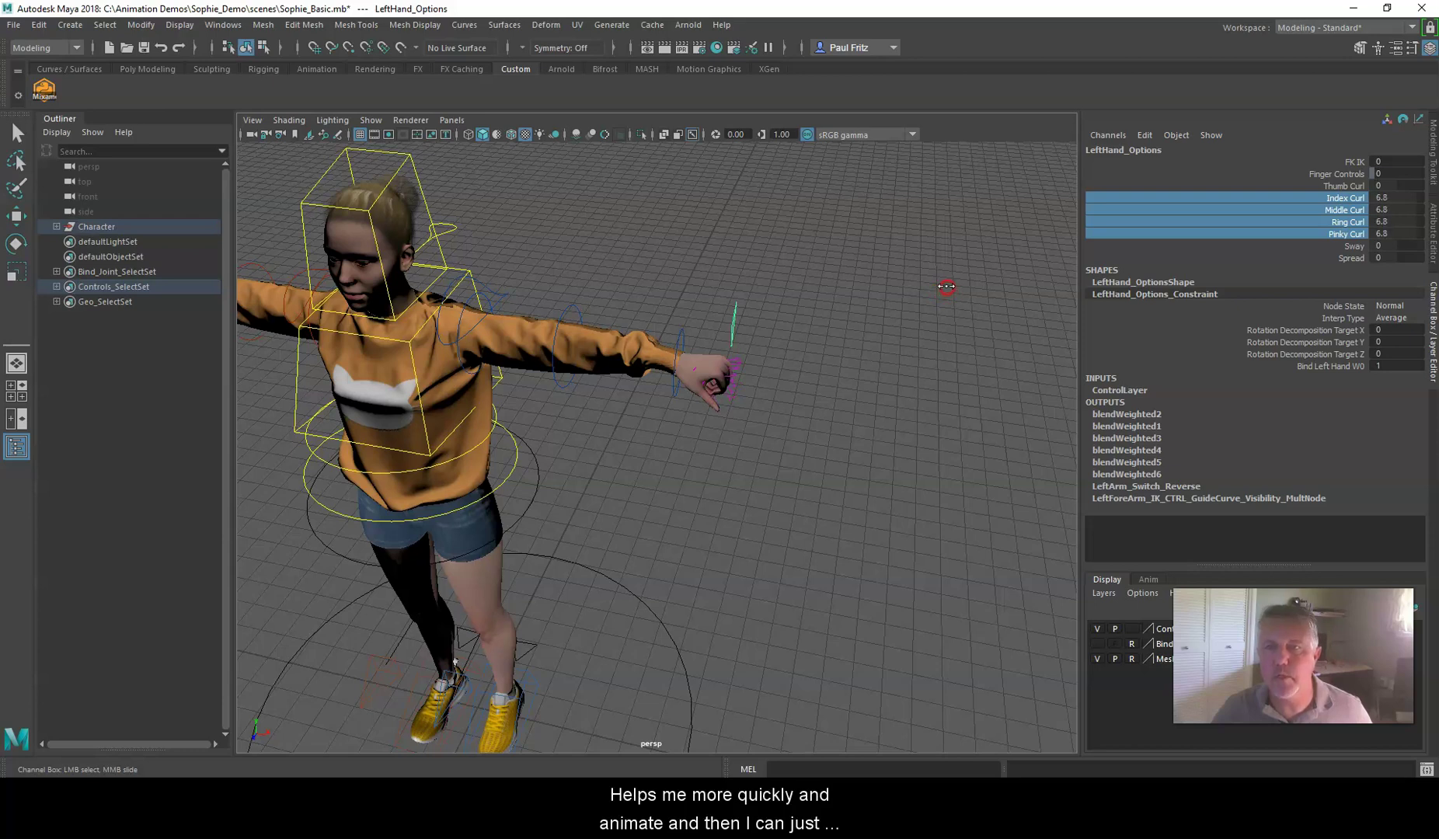
Set Index Curl alone to 0.8 so the index finger points, then view the hand.
{"action": "left_click", "coordinate": [1302, 211]}
{"action": "left_click", "coordinate": [1305, 198]}
{"action": "middle_click_drag", "start_coordinate": [797, 304], "coordinate": [749, 303]}
{"action": "left_click_drag", "start_coordinate": [636, 521], "coordinate": [758, 354], "text": "alt"}
{"action": "scroll", "coordinate": [738, 443], "scroll_direction": "up", "scroll_amount": 6}
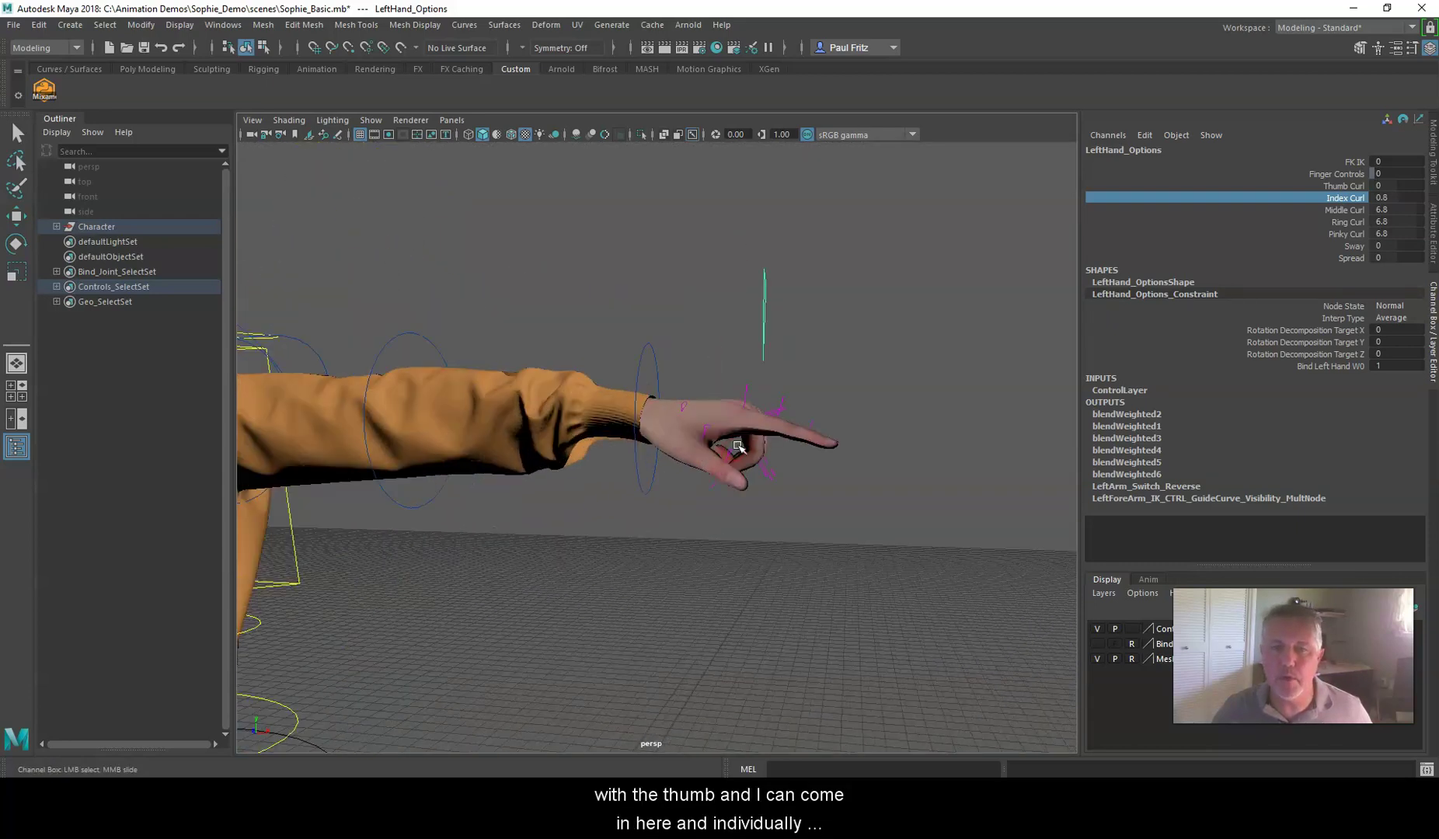
{"action": "left_click_drag", "start_coordinate": [738, 446], "coordinate": [719, 450], "text": "alt"}
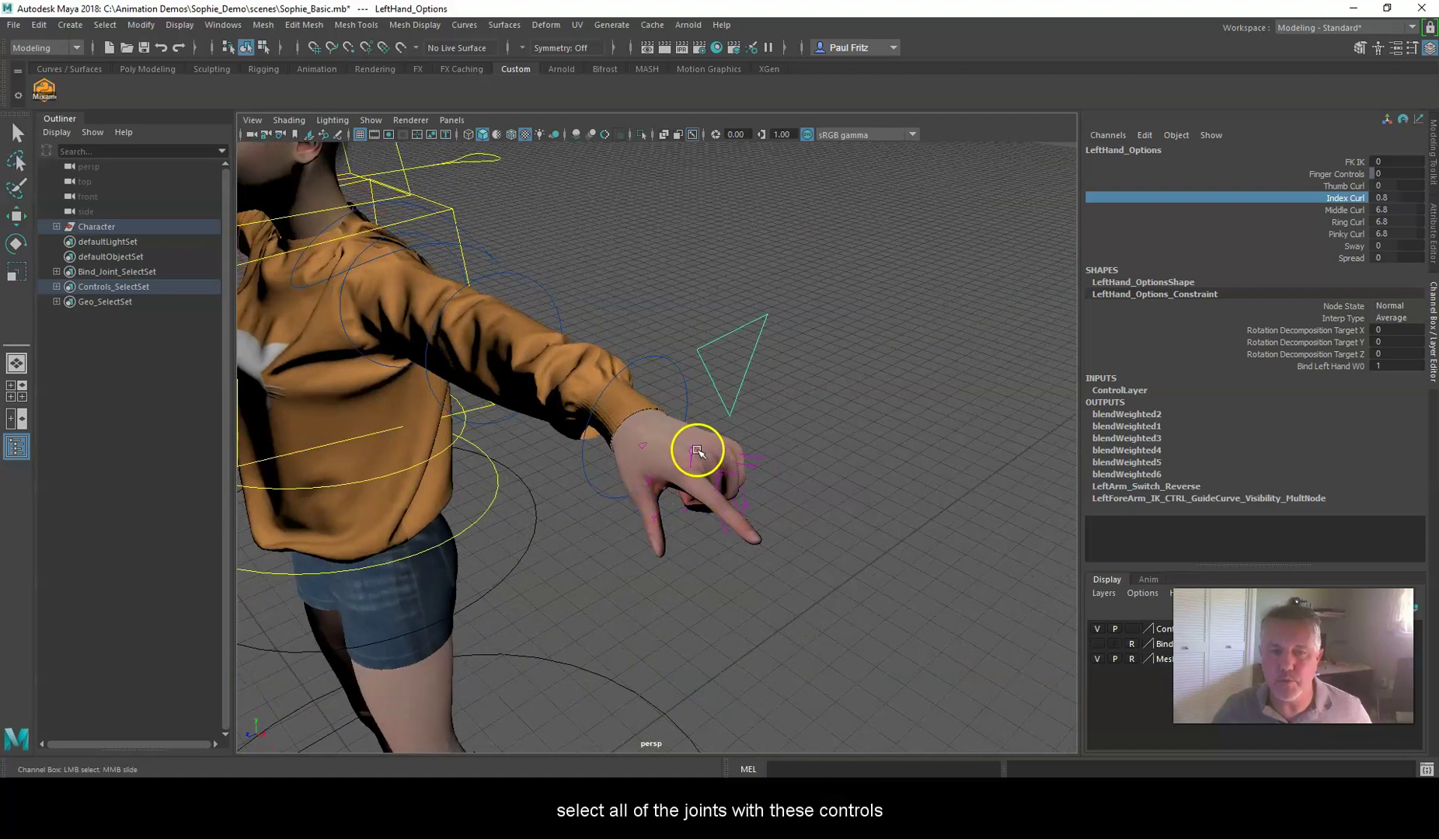
{"action": "left_click", "coordinate": [662, 504]}
{"action": "left_click_drag", "start_coordinate": [662, 504], "coordinate": [703, 497], "text": "alt"}
{"action": "right_click_drag", "start_coordinate": [703, 497], "coordinate": [671, 504], "text": "alt"}
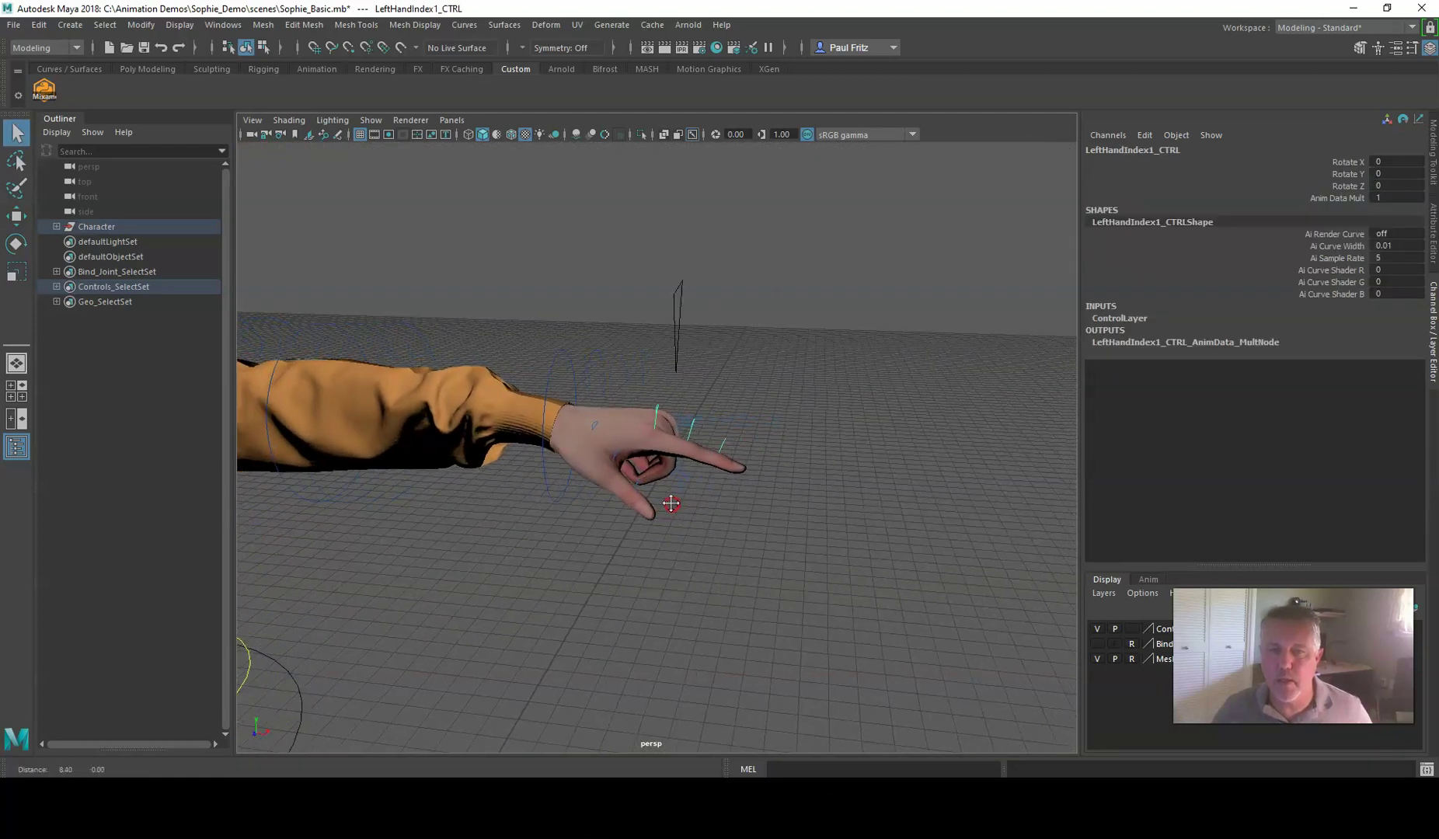
{"action": "left_click_drag", "start_coordinate": [700, 479], "coordinate": [659, 492], "text": "alt"}
{"action": "right_click_drag", "start_coordinate": [658, 492], "coordinate": [665, 482], "text": "alt"}
{"action": "left_click_drag", "start_coordinate": [665, 481], "coordinate": [776, 476], "text": "alt"}
{"action": "right_click_drag", "start_coordinate": [777, 475], "coordinate": [732, 407], "text": "alt"}
{"action": "left_click_drag", "start_coordinate": [733, 408], "coordinate": [561, 389], "text": "alt"}
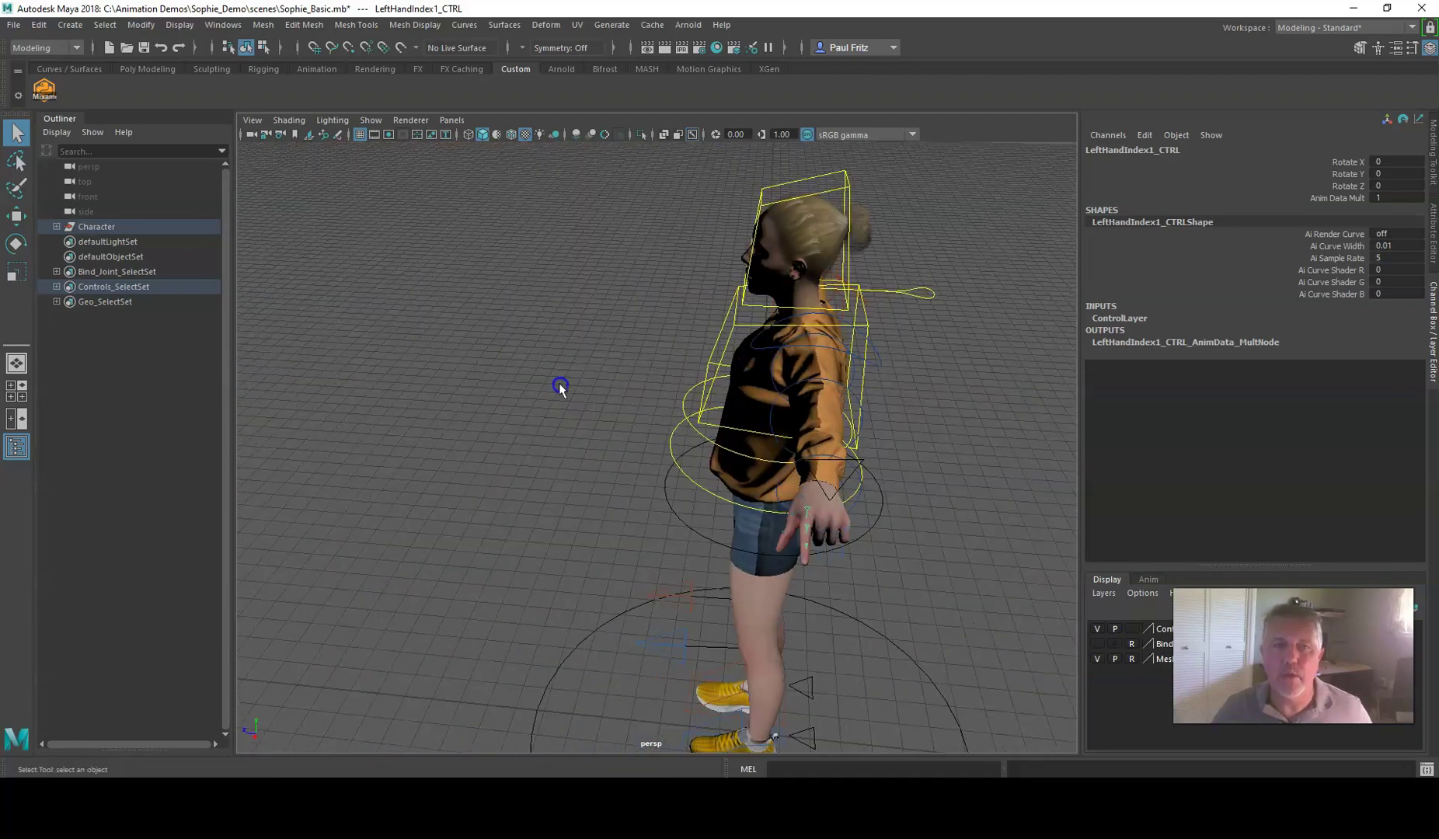
{"action": "right_click_drag", "start_coordinate": [561, 388], "coordinate": [498, 472], "text": "alt"}
{"action": "left_click_drag", "start_coordinate": [498, 473], "coordinate": [940, 487], "text": "alt"}
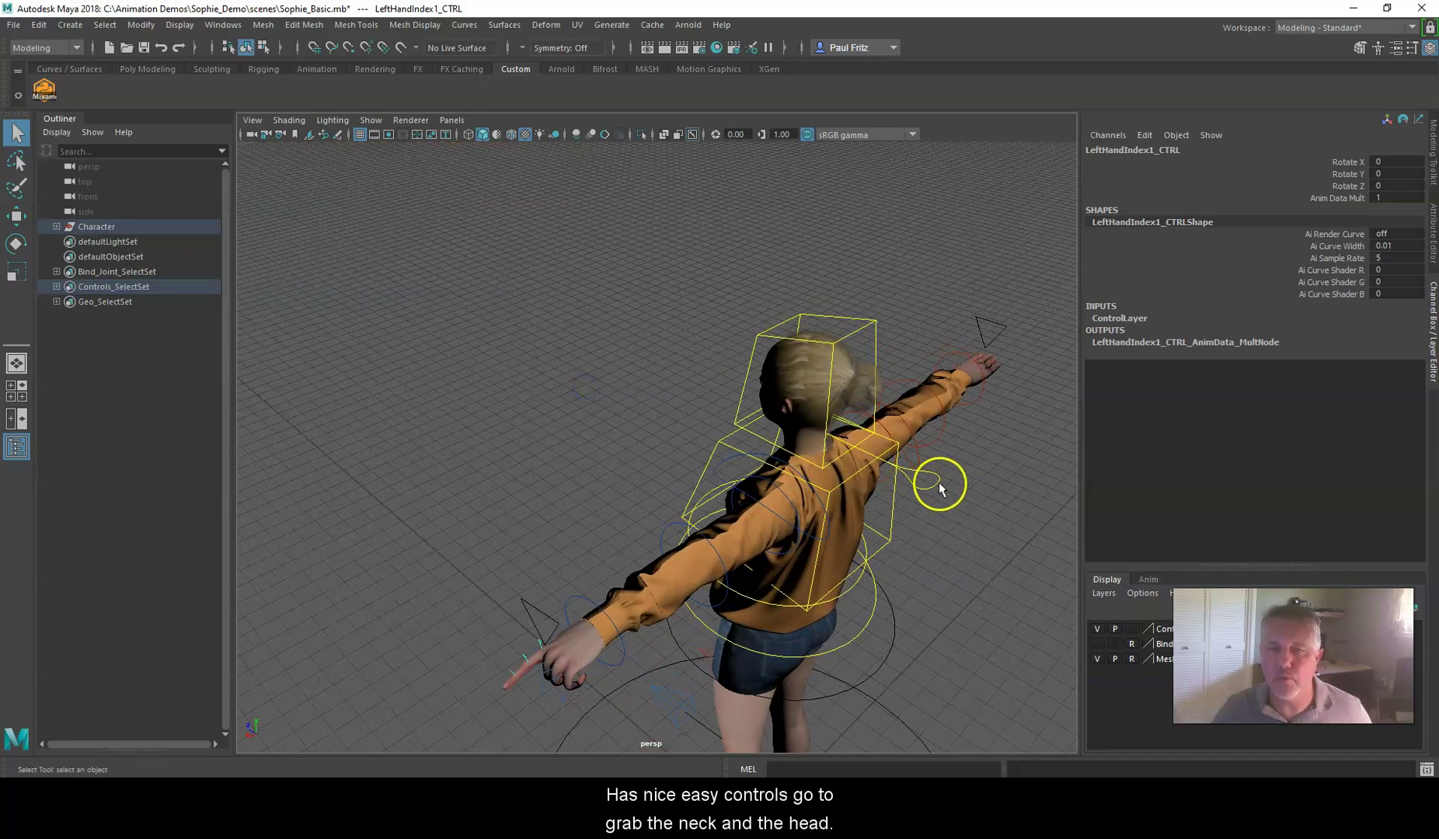
{"action": "left_click", "coordinate": [781, 355]}
{"action": "left_click", "coordinate": [765, 334]}
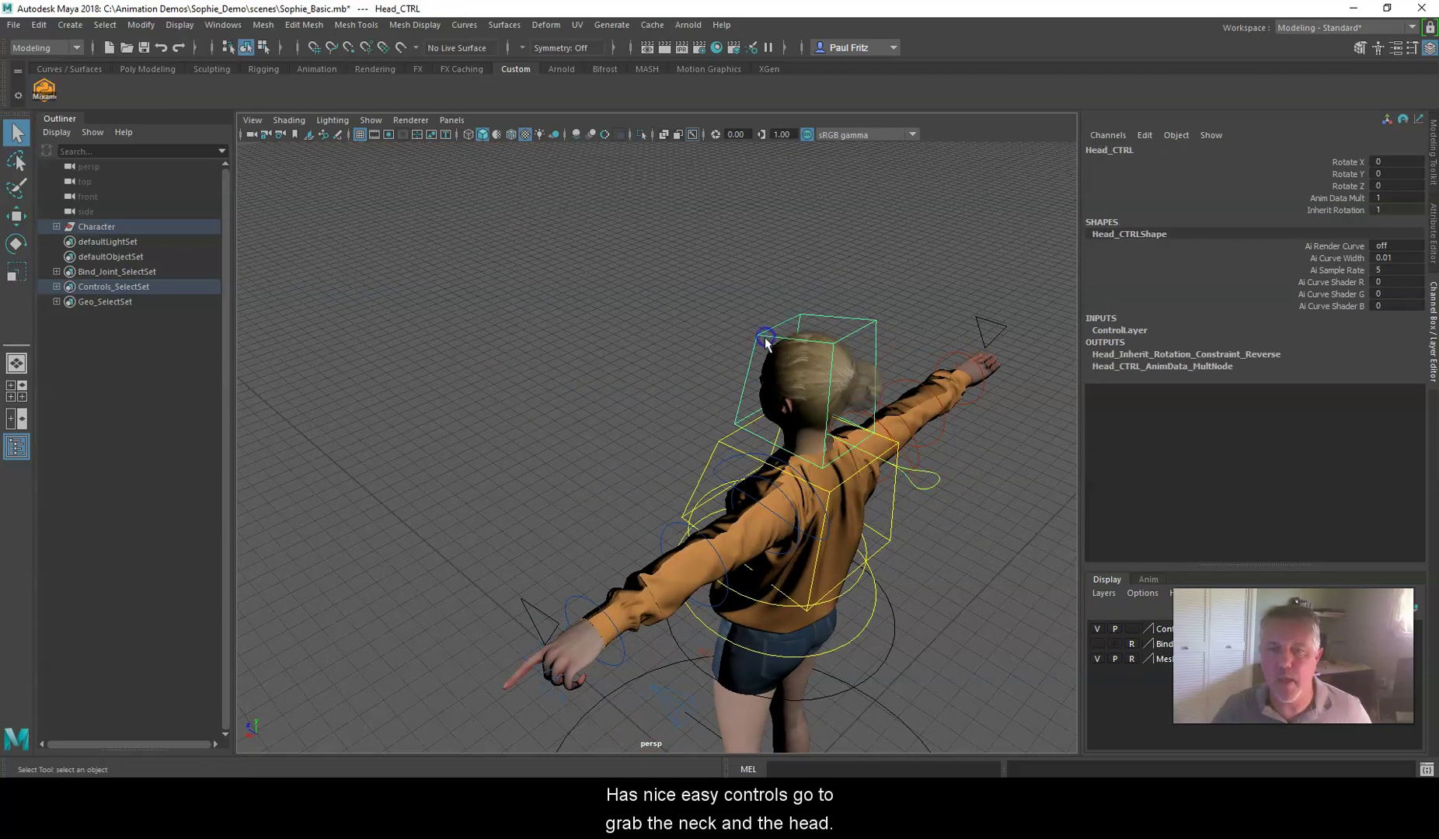
{"action": "left_click", "coordinate": [721, 454]}
{"action": "left_click_drag", "start_coordinate": [655, 457], "coordinate": [819, 449], "text": "alt"}
{"action": "left_click", "coordinate": [739, 556]}
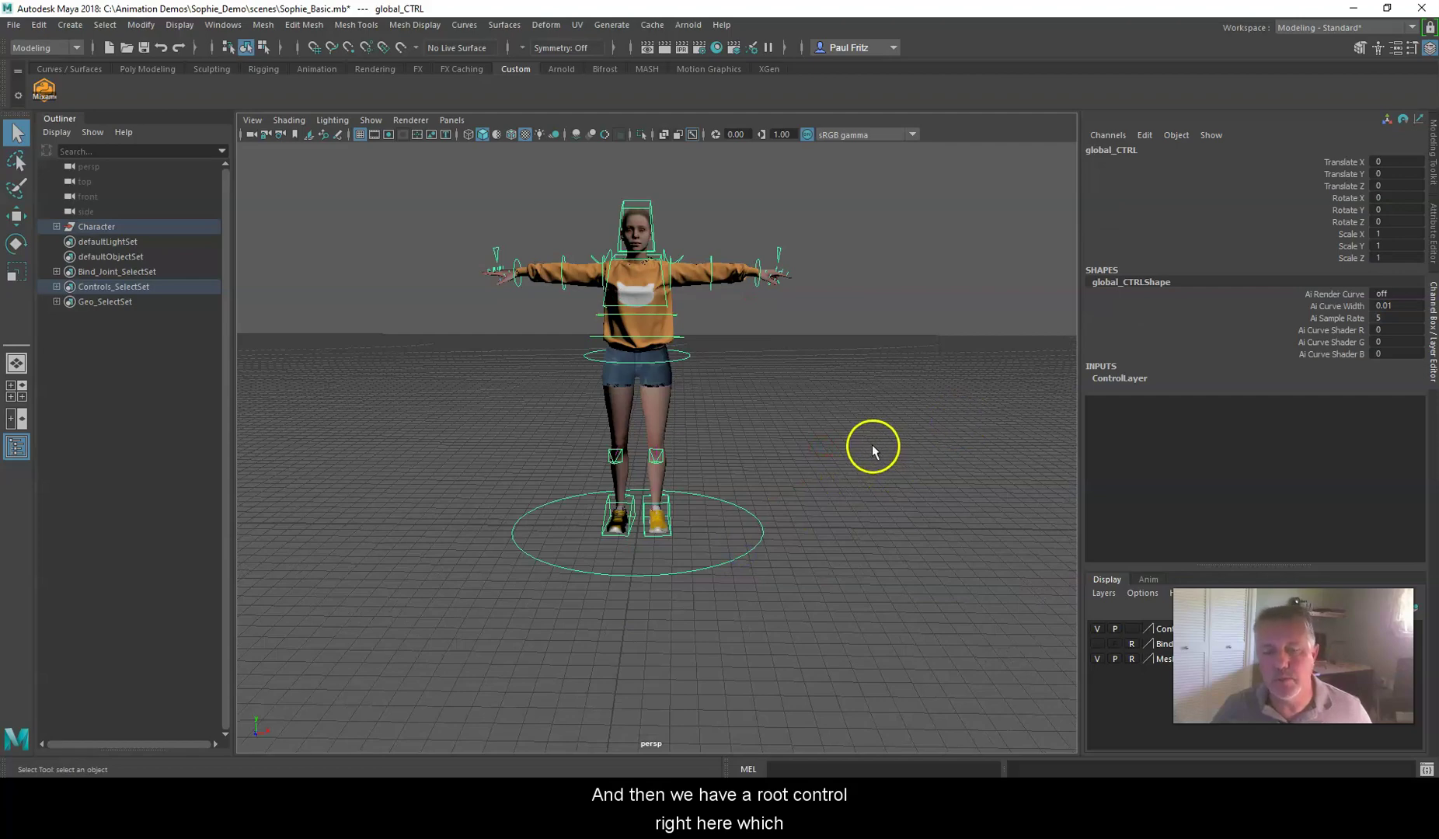
{"action": "scroll", "coordinate": [743, 482], "scroll_direction": "up", "scroll_amount": 3}
{"action": "left_click_drag", "start_coordinate": [745, 476], "coordinate": [607, 419], "text": "alt"}
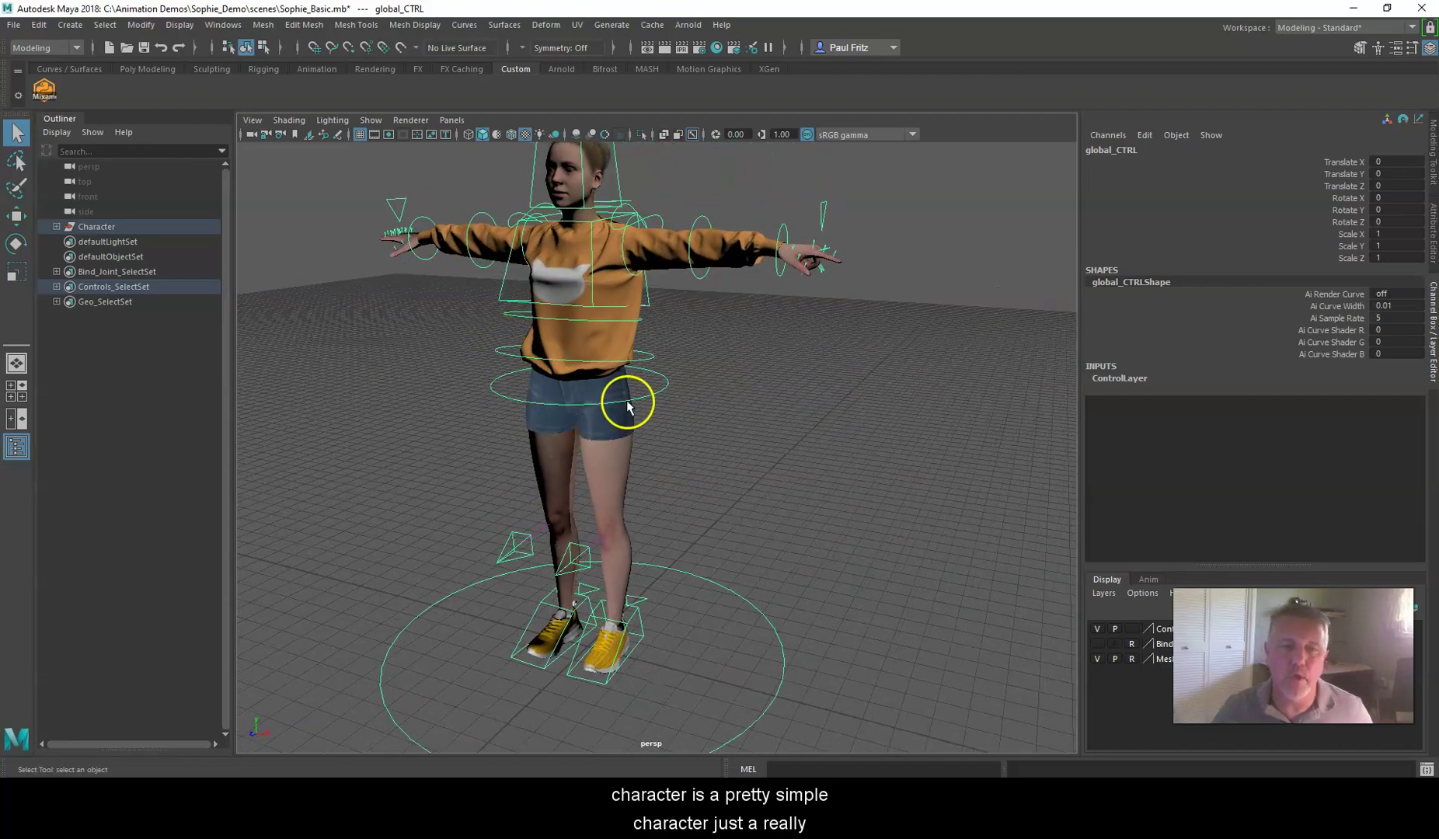
{"action": "middle_click_drag", "start_coordinate": [462, 295], "coordinate": [494, 359], "text": "alt"}
{"action": "left_click_drag", "start_coordinate": [494, 359], "coordinate": [619, 354], "text": "alt"}
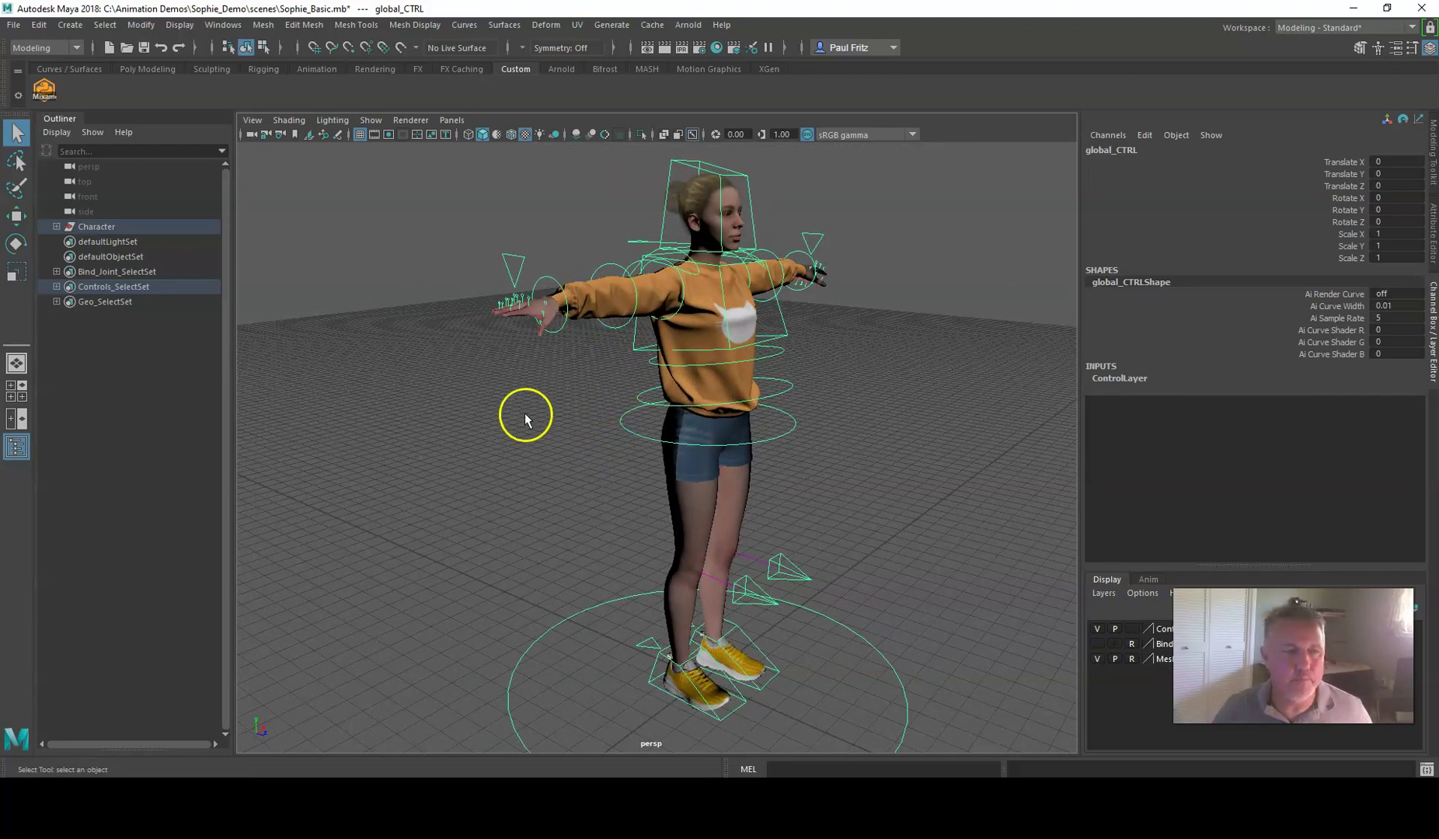
{"action": "left_click_drag", "start_coordinate": [777, 388], "coordinate": [668, 388], "text": "alt"}
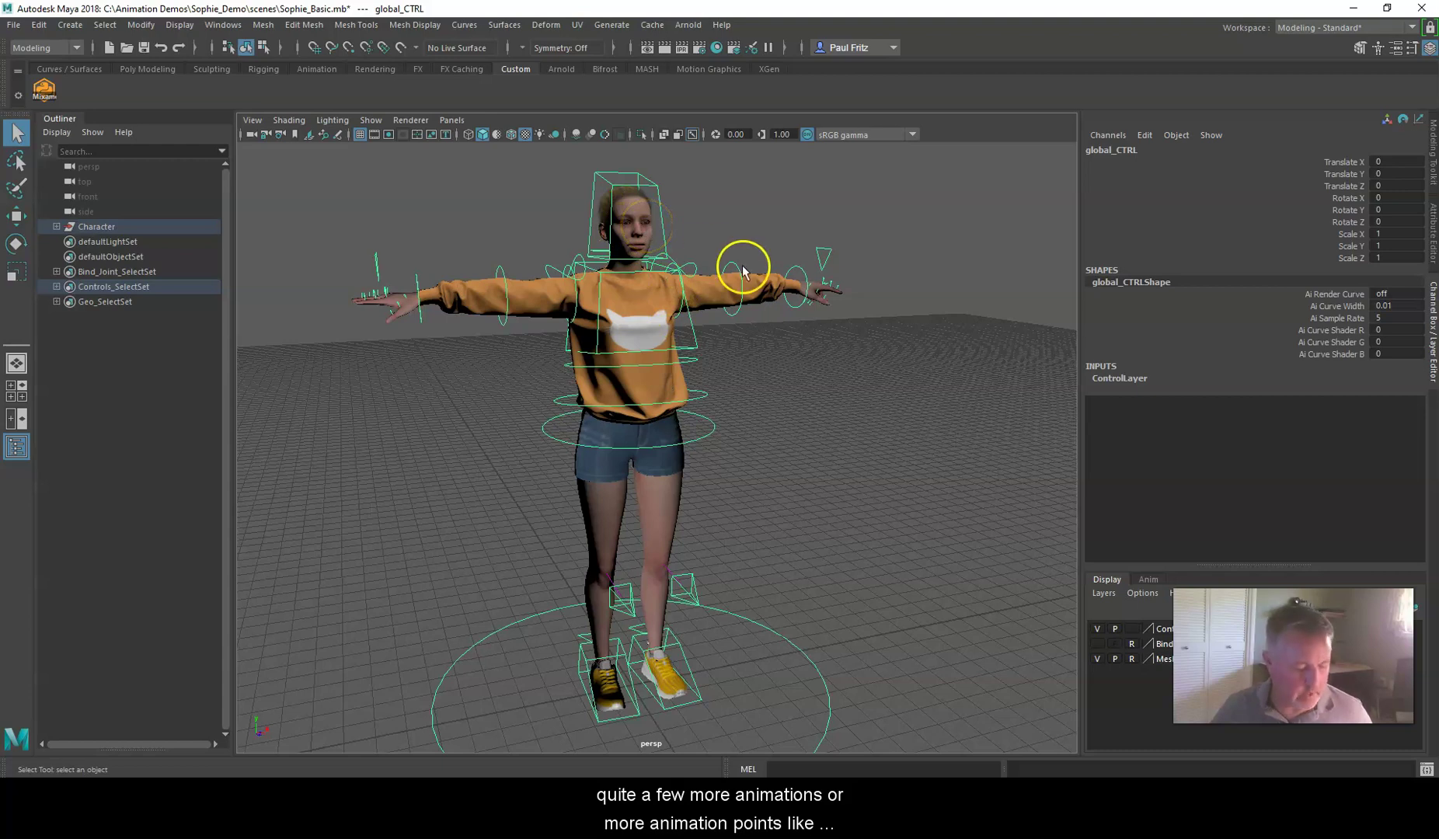
{"action": "mouse_move", "coordinate": [786, 359]}
{"action": "left_mouse_down", "text": "alt"}
{"action": "mouse_move", "coordinate": [843, 345]}
{"action": "mouse_move", "coordinate": [784, 350]}
{"action": "left_mouse_up", "text": "alt"}
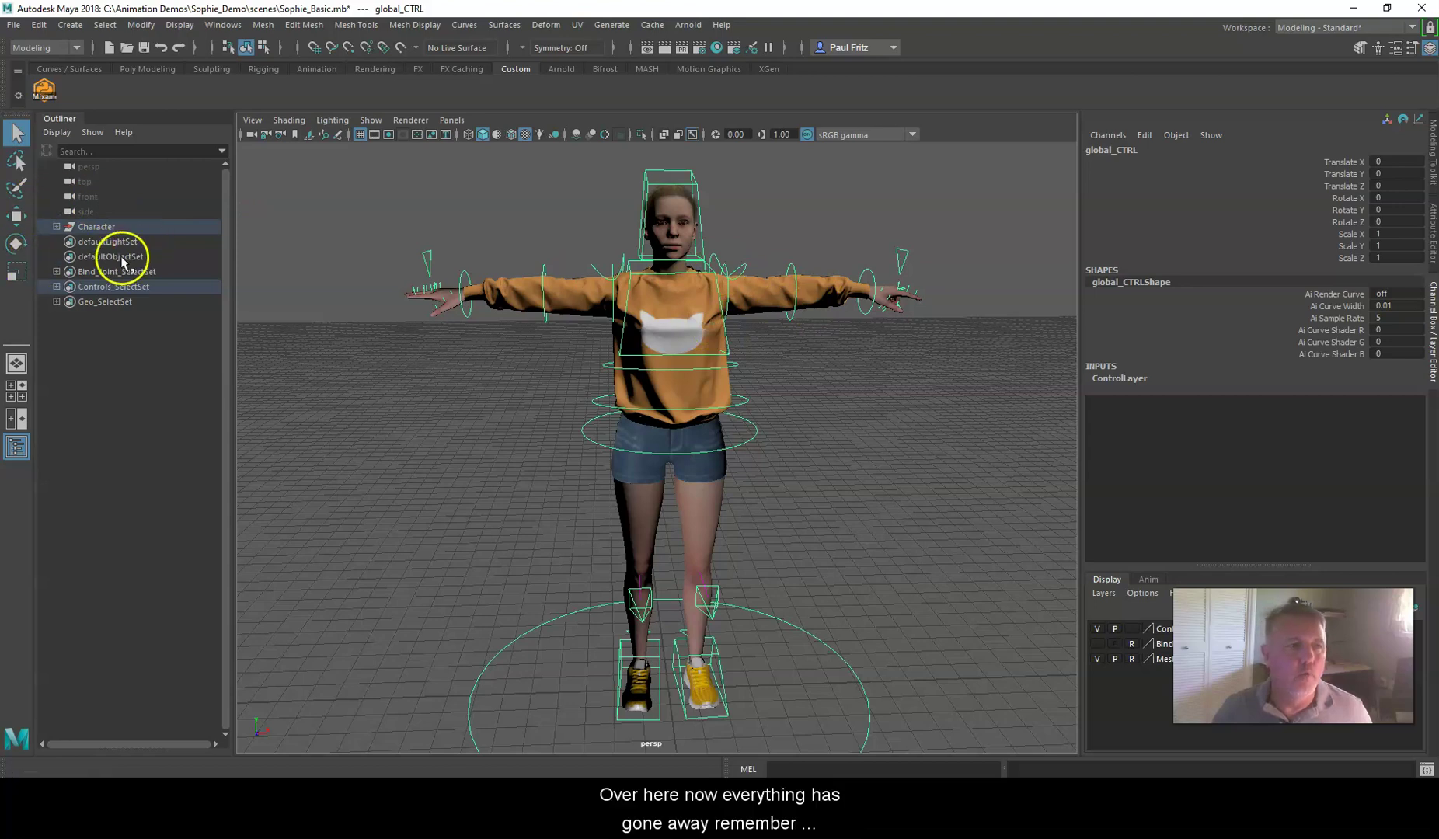
Select the Character group, then the Controls, Bind_Joint and Geo select sets in turn.
{"action": "left_click", "coordinate": [87, 226]}
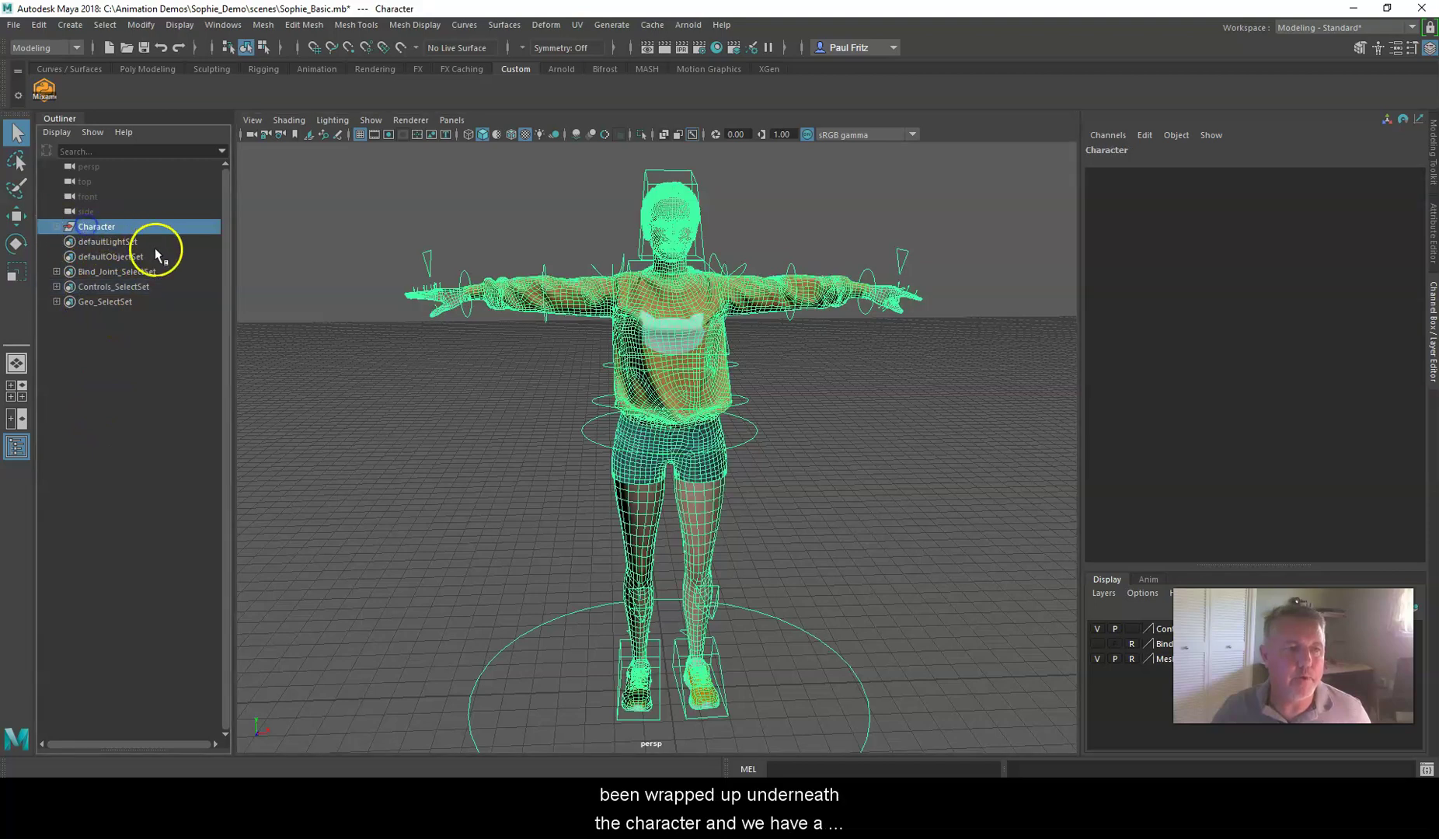
{"action": "left_click", "coordinate": [114, 287]}
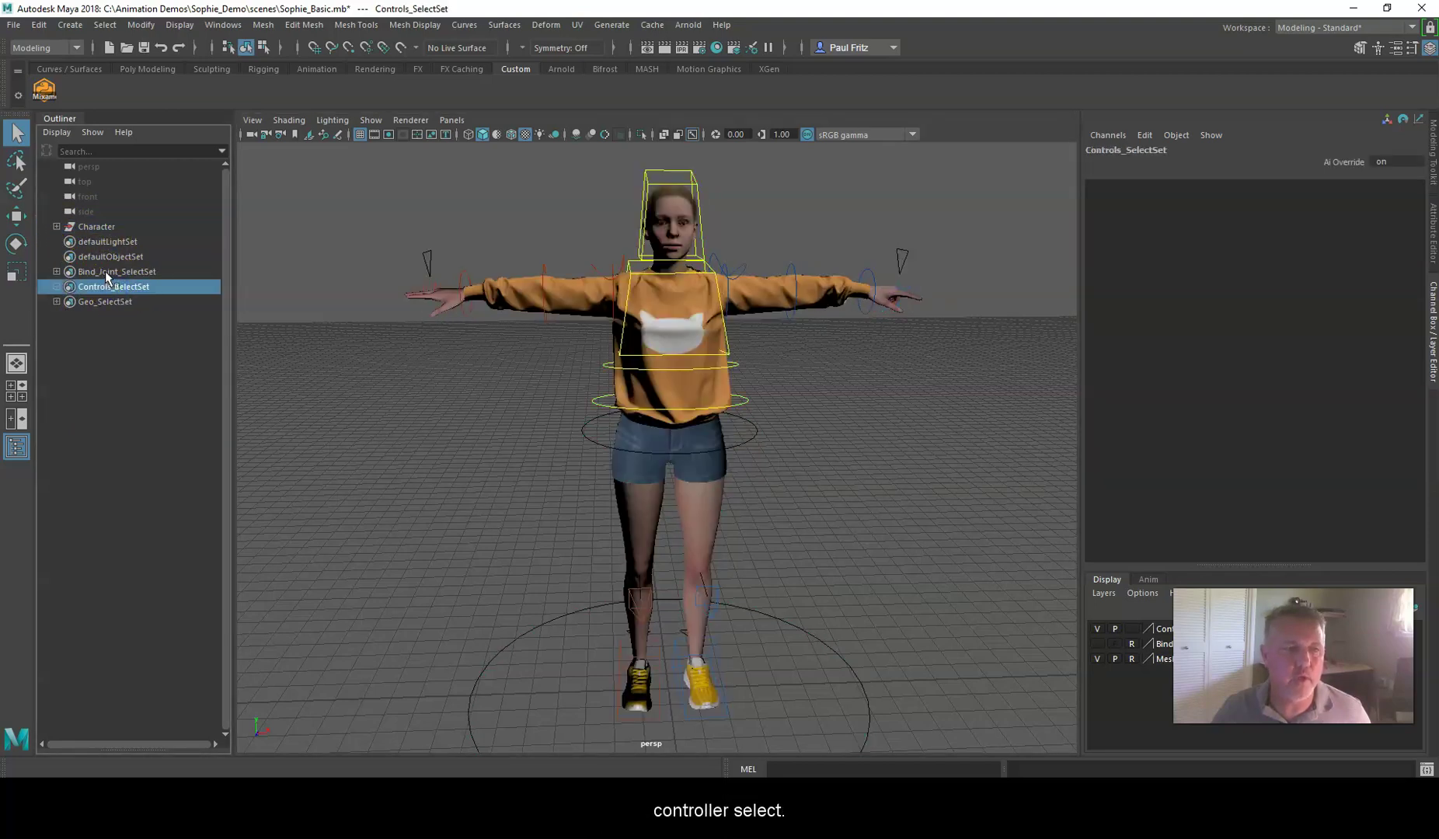
{"action": "left_click", "coordinate": [105, 271]}
{"action": "left_click", "coordinate": [101, 302]}
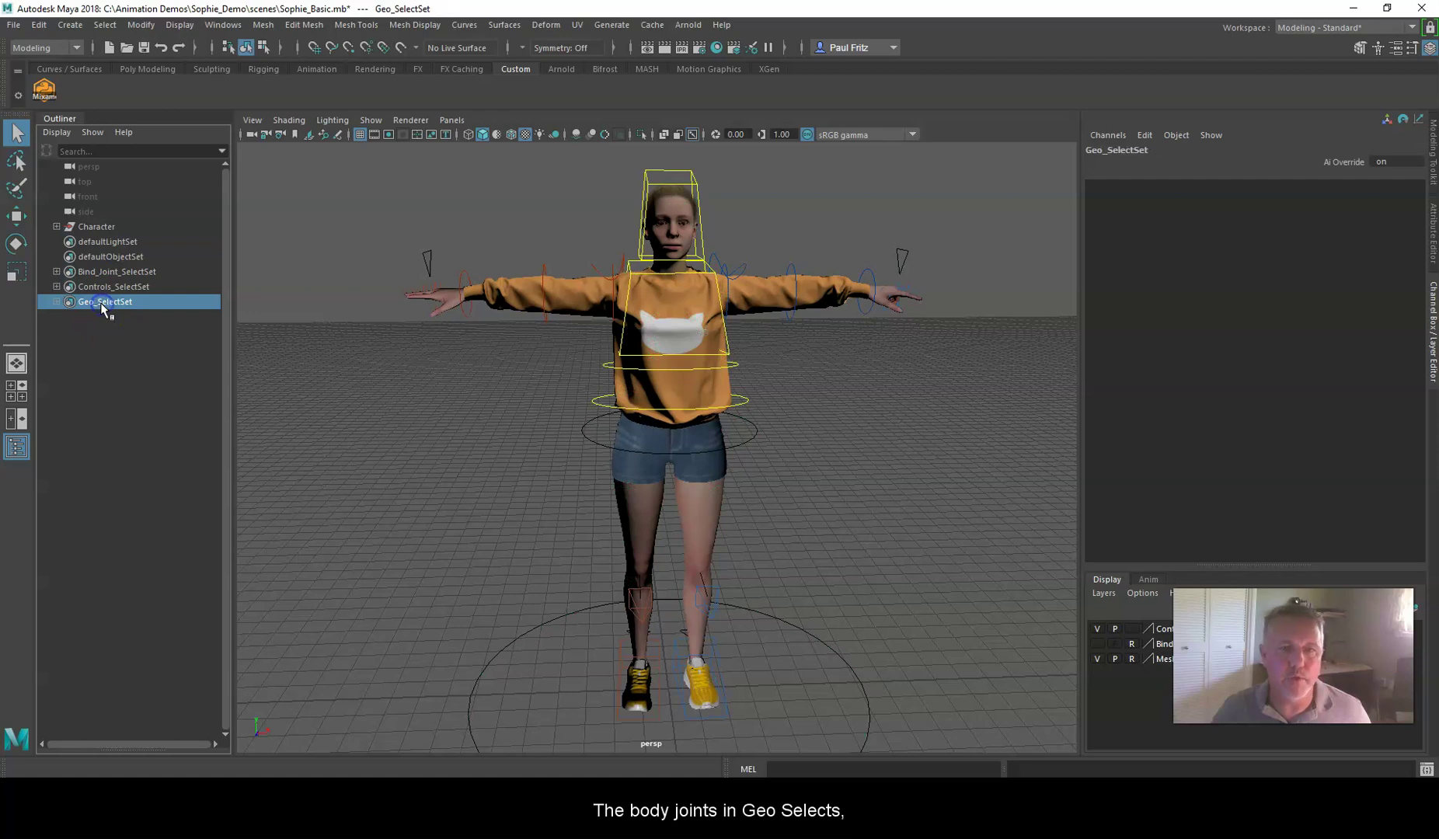
Expand Character and Mesh_GRP to list the six Ch02 meshes, selecting Mesh_Ch02_Body.
{"action": "left_click", "coordinate": [56, 227]}
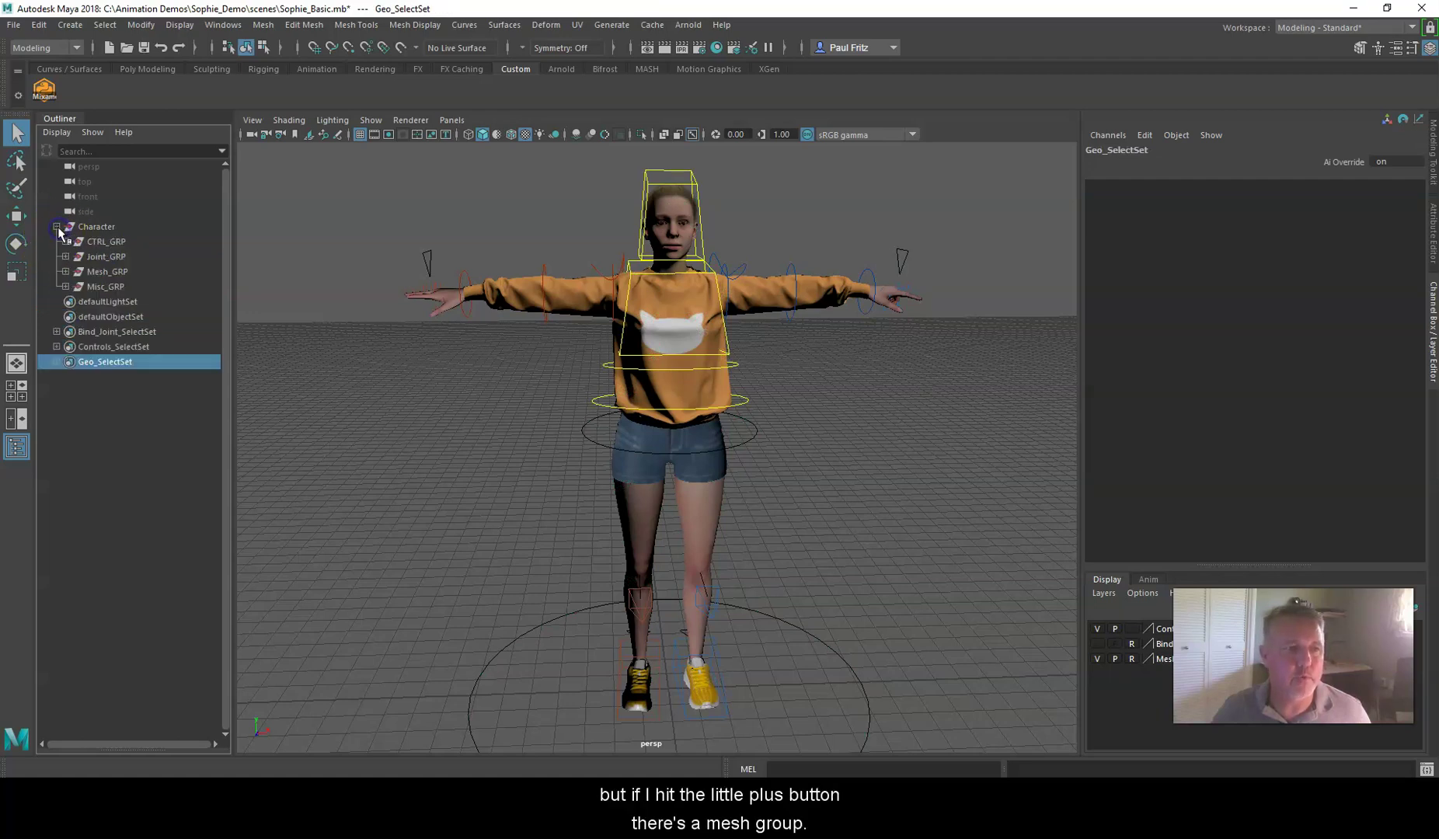
{"action": "left_click", "coordinate": [66, 271]}
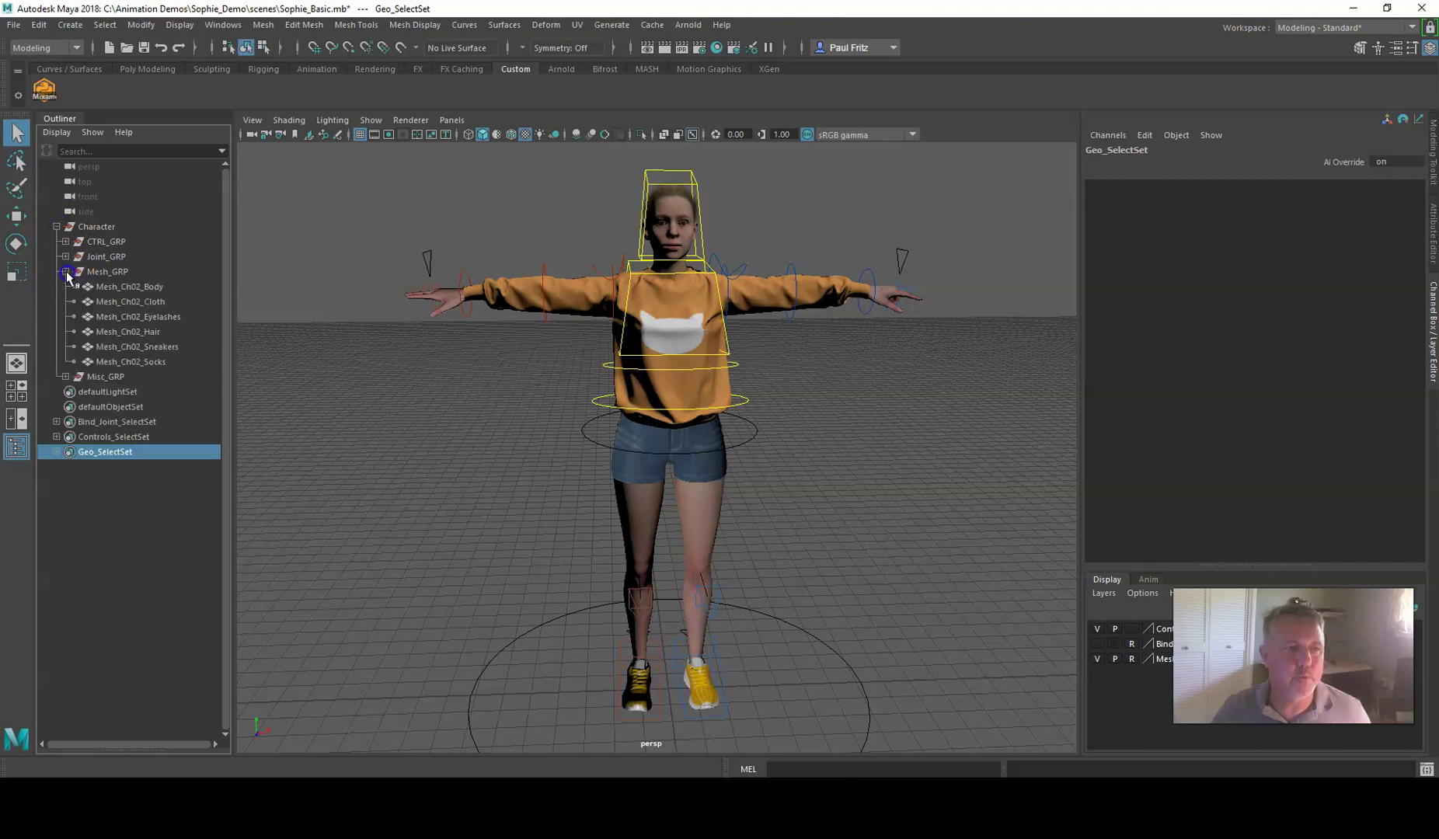
{"action": "left_click", "coordinate": [123, 288]}
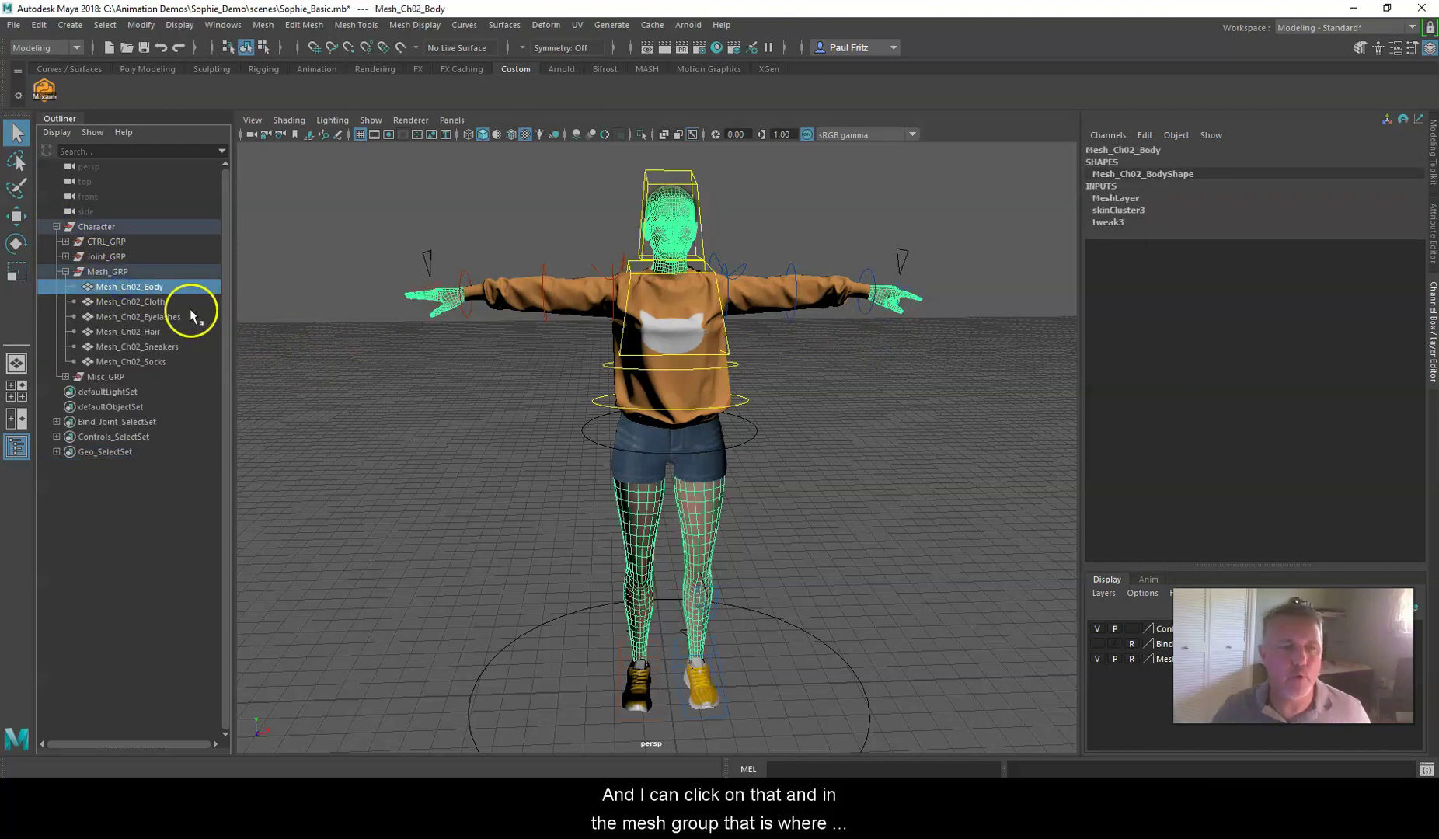
{"action": "middle_click_drag", "start_coordinate": [838, 363], "coordinate": [769, 396], "text": "alt"}
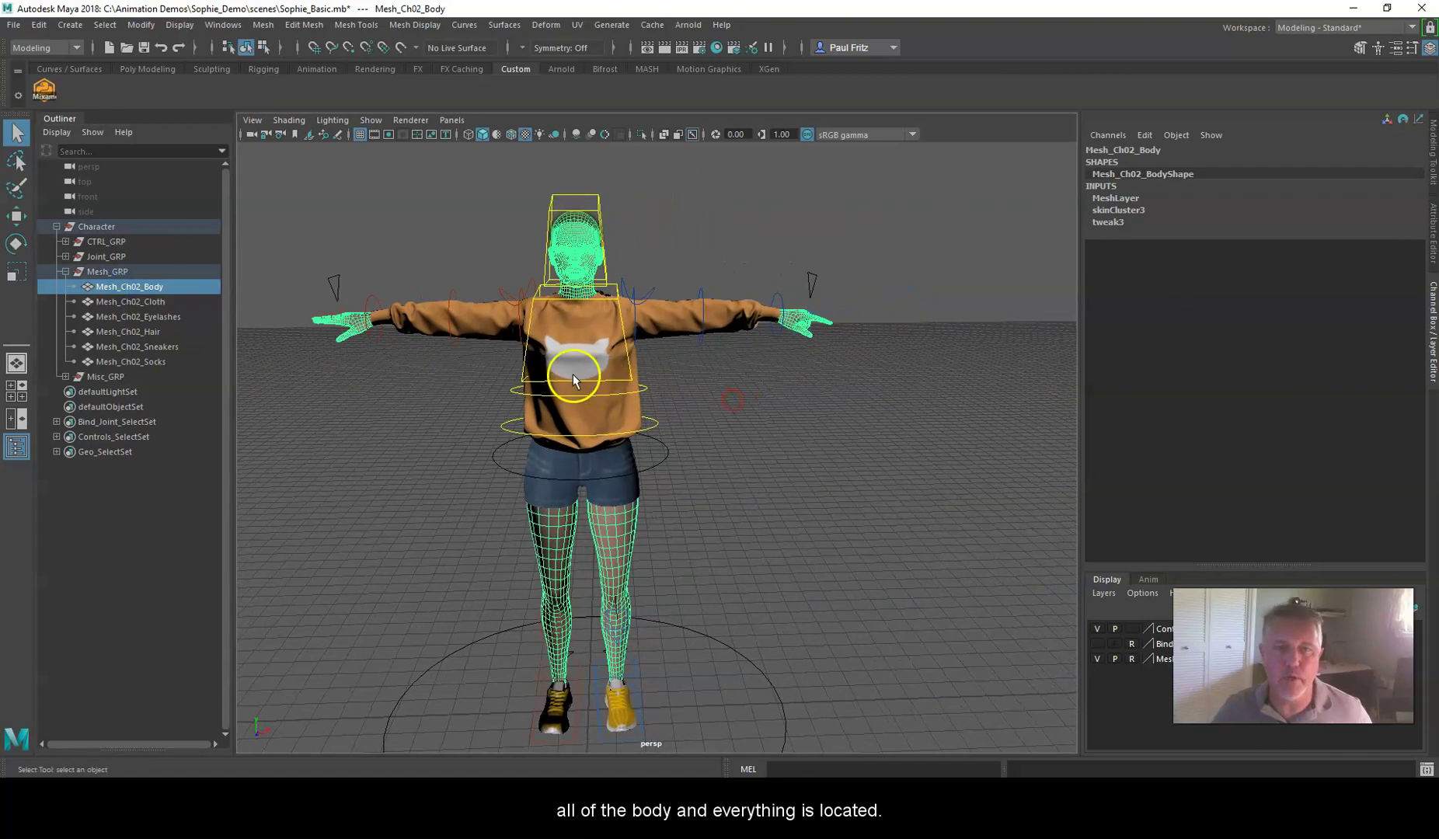
{"action": "left_click_drag", "start_coordinate": [573, 379], "coordinate": [622, 346], "text": "alt"}
{"action": "left_click", "coordinate": [804, 342]}
{"action": "scroll", "coordinate": [774, 325], "scroll_direction": "up", "scroll_amount": 5}
{"action": "scroll", "coordinate": [749, 344], "scroll_direction": "down", "scroll_amount": 4}
{"action": "scroll", "coordinate": [578, 342], "scroll_direction": "up", "scroll_amount": 4}
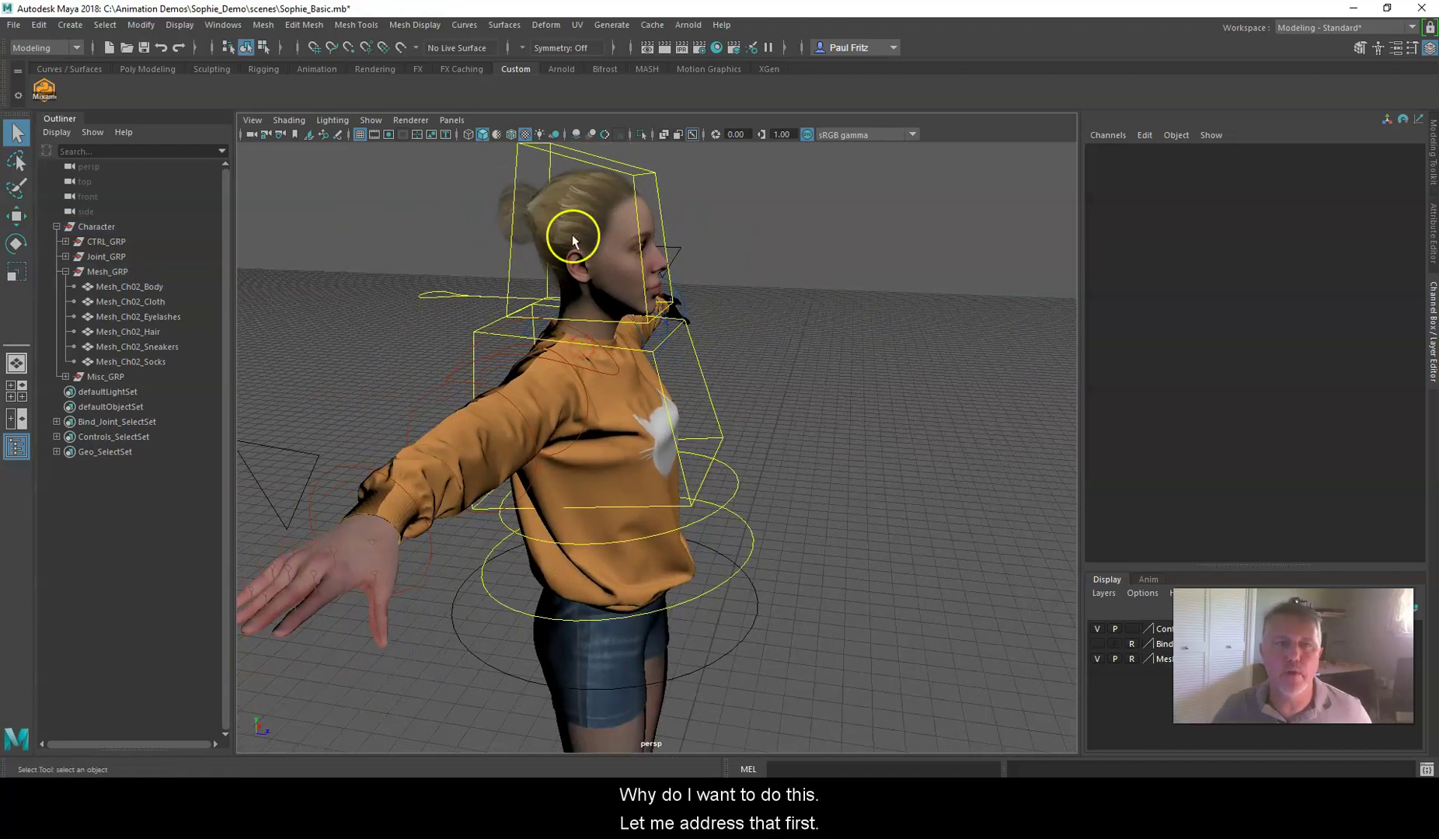
Add an aiSkyDomeLight from the Arnold shelf and start an IPR render in Arnold RenderView.
{"action": "left_click", "coordinate": [569, 70]}
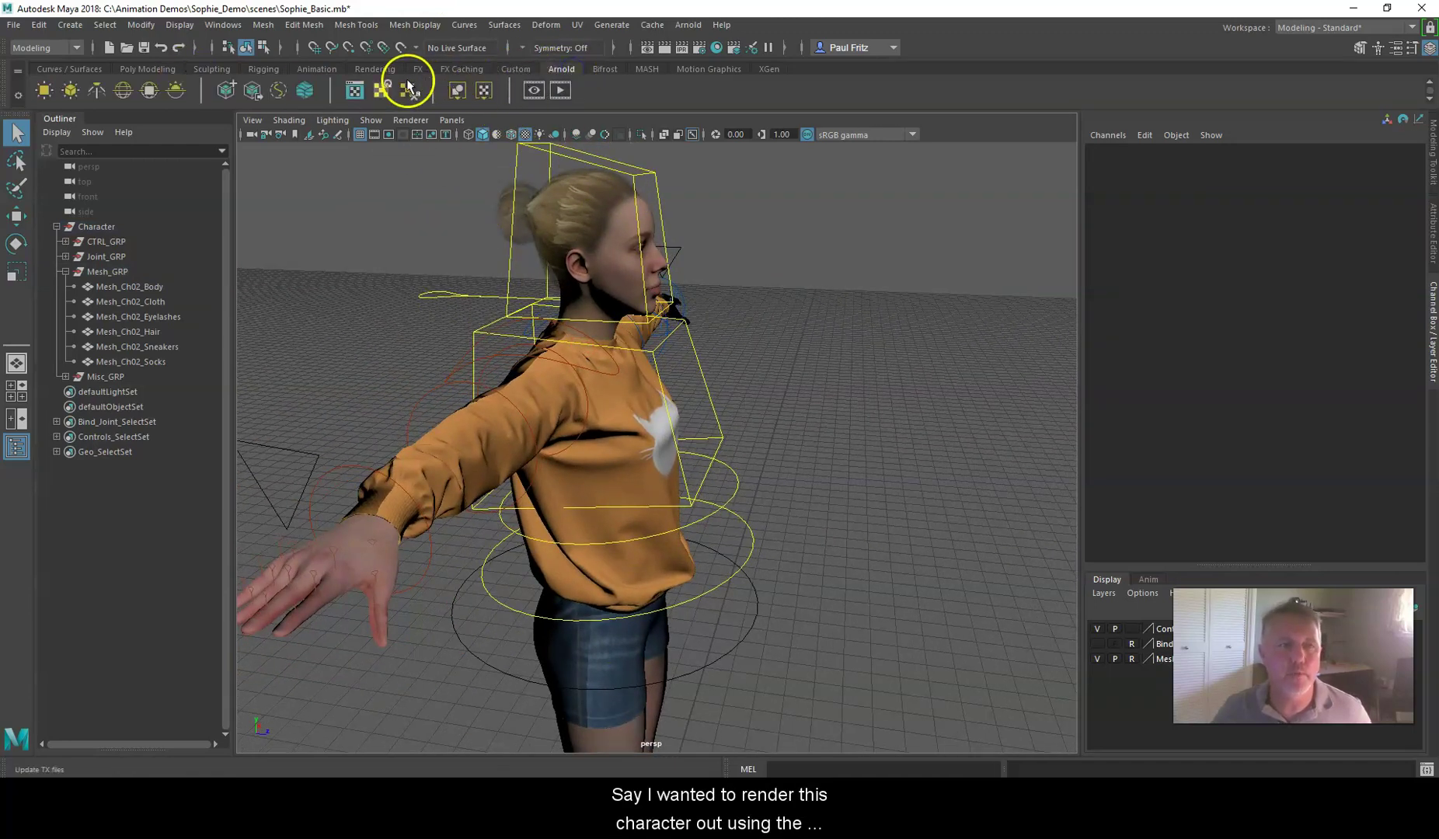
{"action": "left_click", "coordinate": [123, 90]}
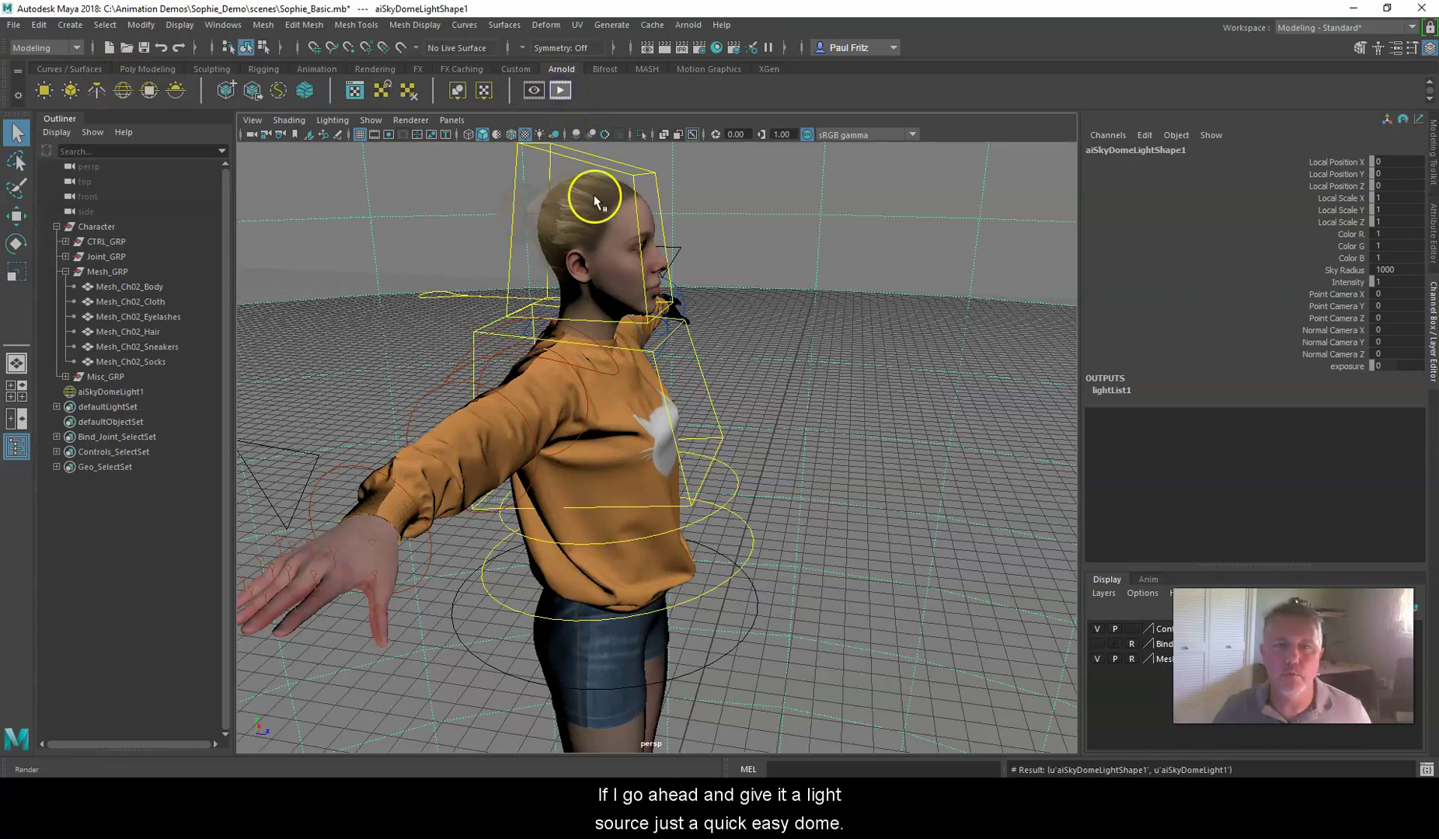
{"action": "left_click", "coordinate": [560, 90]}
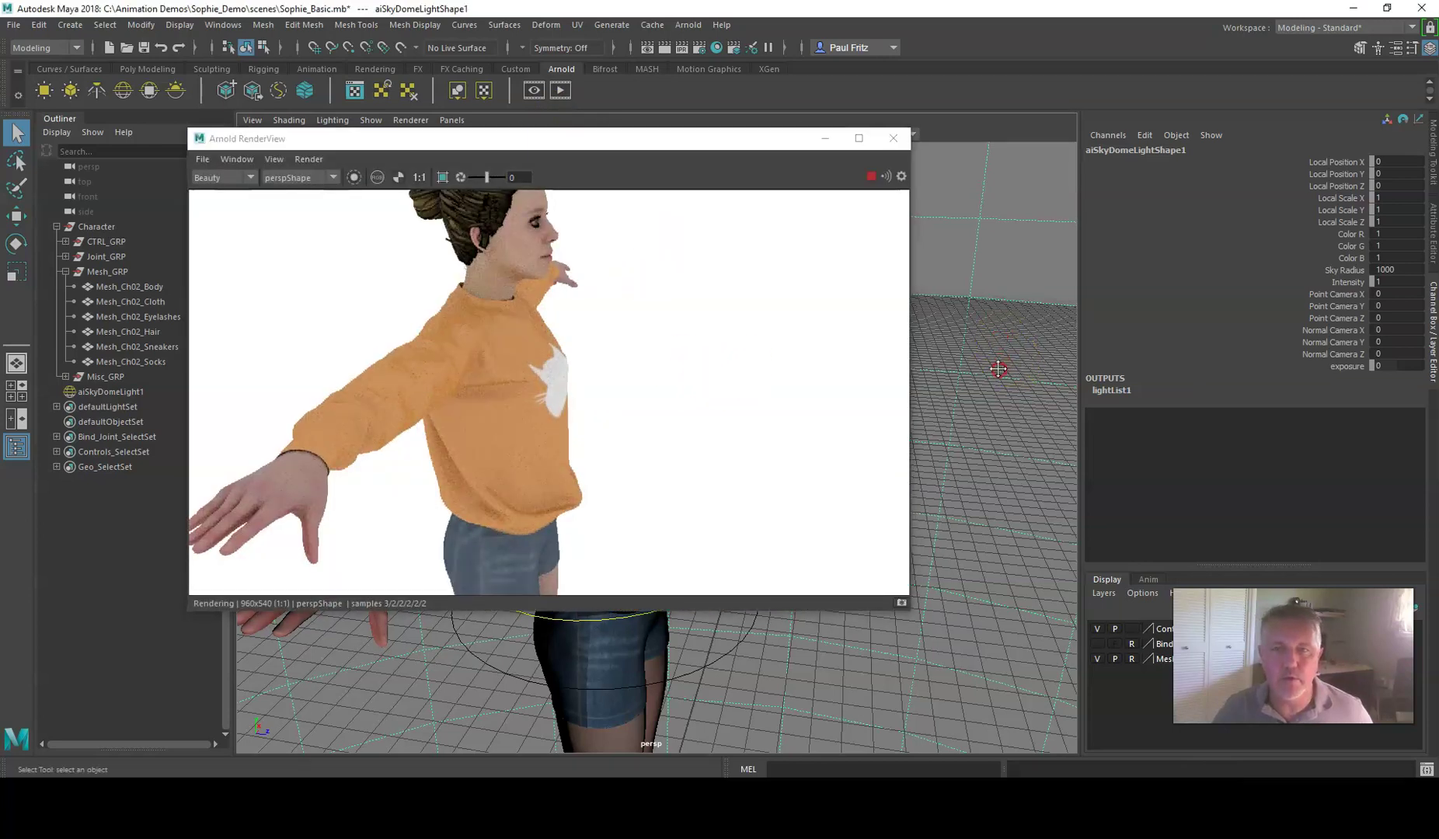
Zoom and pan the Arnold render in on Sophie's head and face.
{"action": "right_click_drag", "start_coordinate": [995, 371], "coordinate": [988, 382], "text": "alt"}
{"action": "left_click_drag", "start_coordinate": [651, 320], "coordinate": [630, 302], "text": "alt"}
{"action": "mouse_move", "coordinate": [629, 303]}
{"action": "right_mouse_down", "text": "alt"}
{"action": "mouse_move", "coordinate": [629, 289]}
{"action": "mouse_move", "coordinate": [630, 309]}
{"action": "right_mouse_up", "text": "alt"}
{"action": "left_click", "coordinate": [515, 318], "text": "alt"}
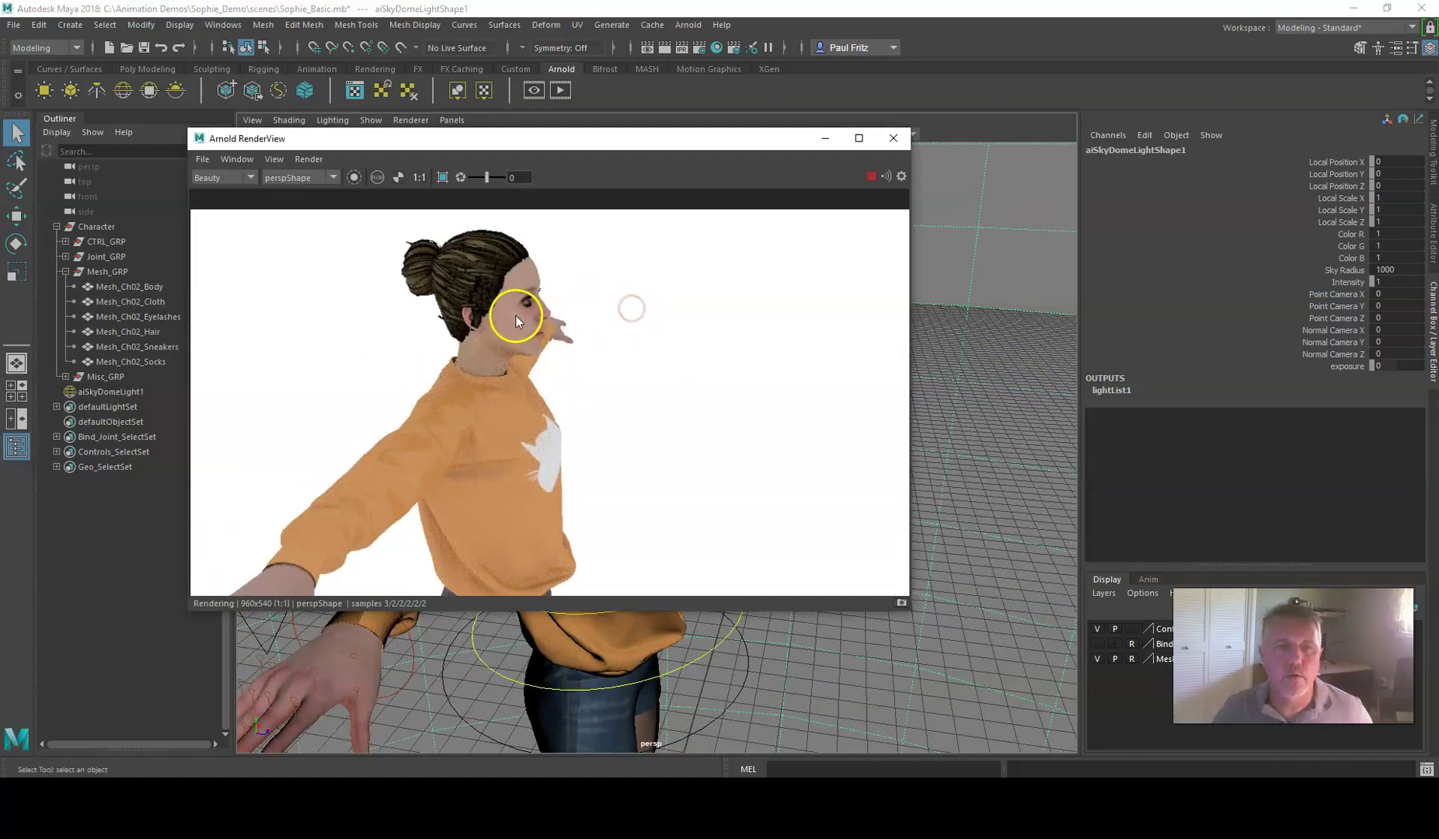
{"action": "scroll", "coordinate": [515, 311], "scroll_direction": "up", "scroll_amount": 1}
{"action": "left_click", "coordinate": [497, 355]}
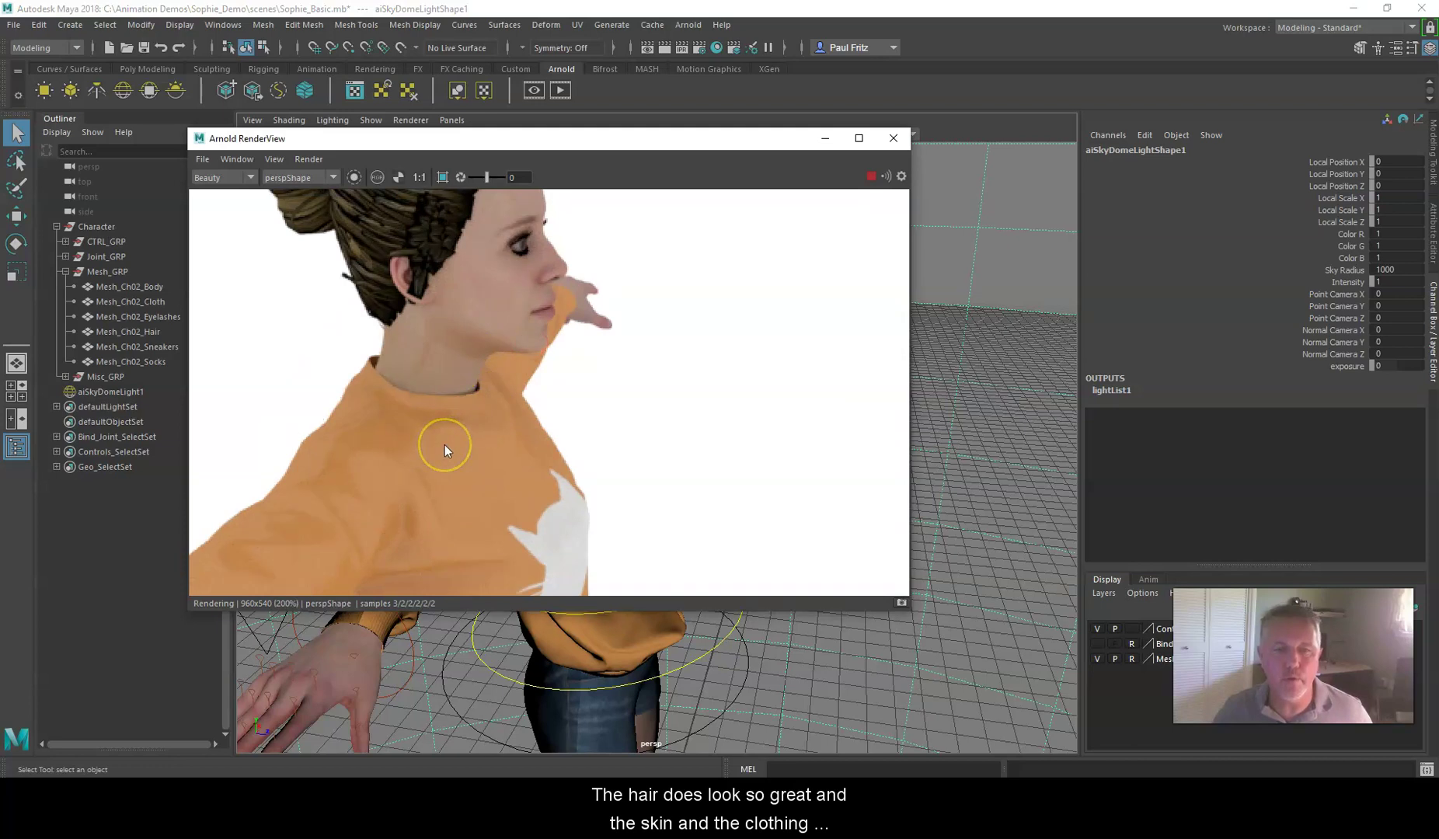
{"action": "scroll", "coordinate": [446, 443], "scroll_direction": "down", "scroll_amount": 1}
{"action": "left_click_drag", "start_coordinate": [465, 434], "coordinate": [475, 328]}
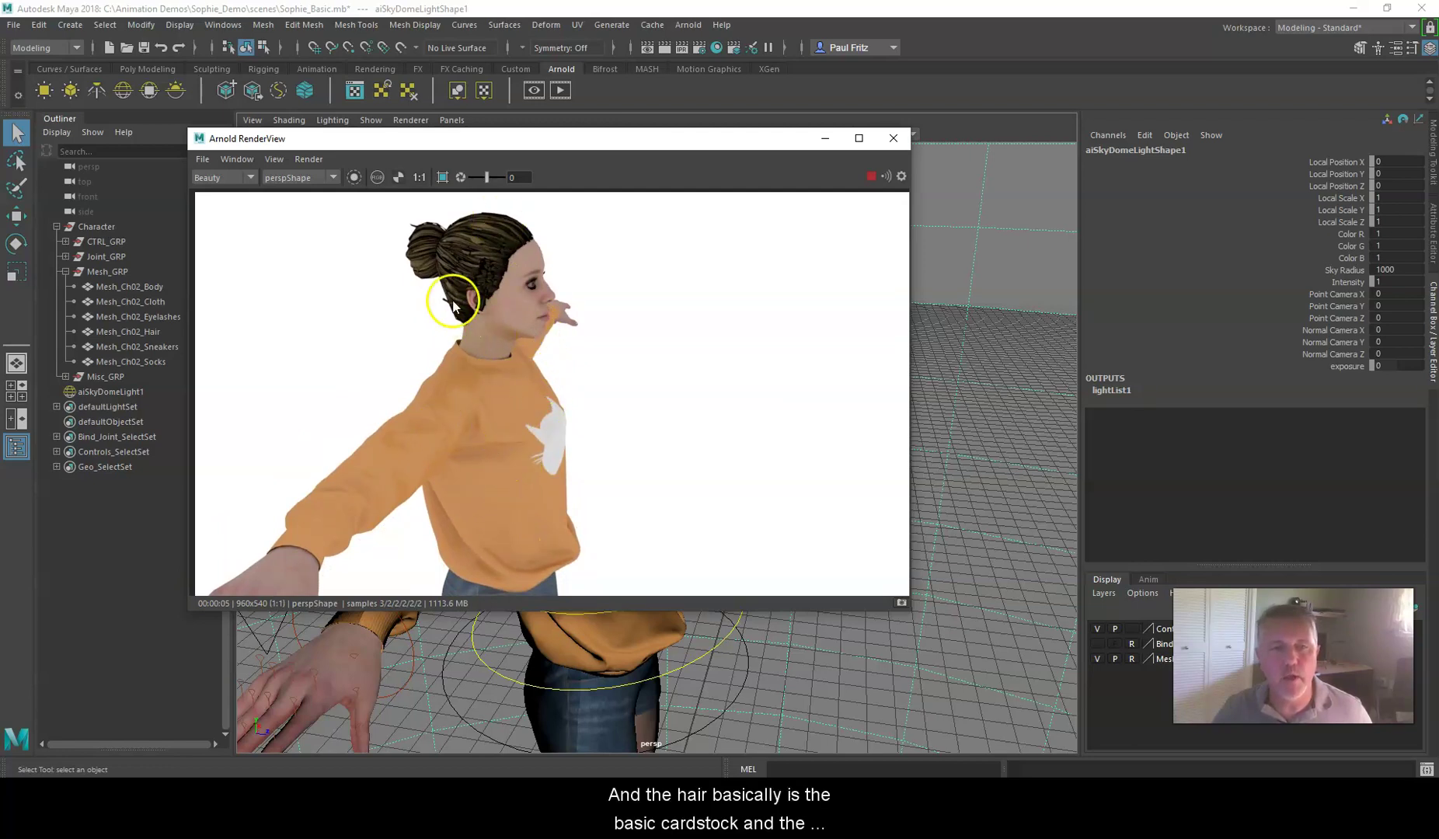
{"action": "scroll", "coordinate": [455, 303], "scroll_direction": "up", "scroll_amount": 2}
{"action": "left_click_drag", "start_coordinate": [460, 275], "coordinate": [471, 418]}
{"action": "scroll", "coordinate": [426, 310], "scroll_direction": "up", "scroll_amount": 2}
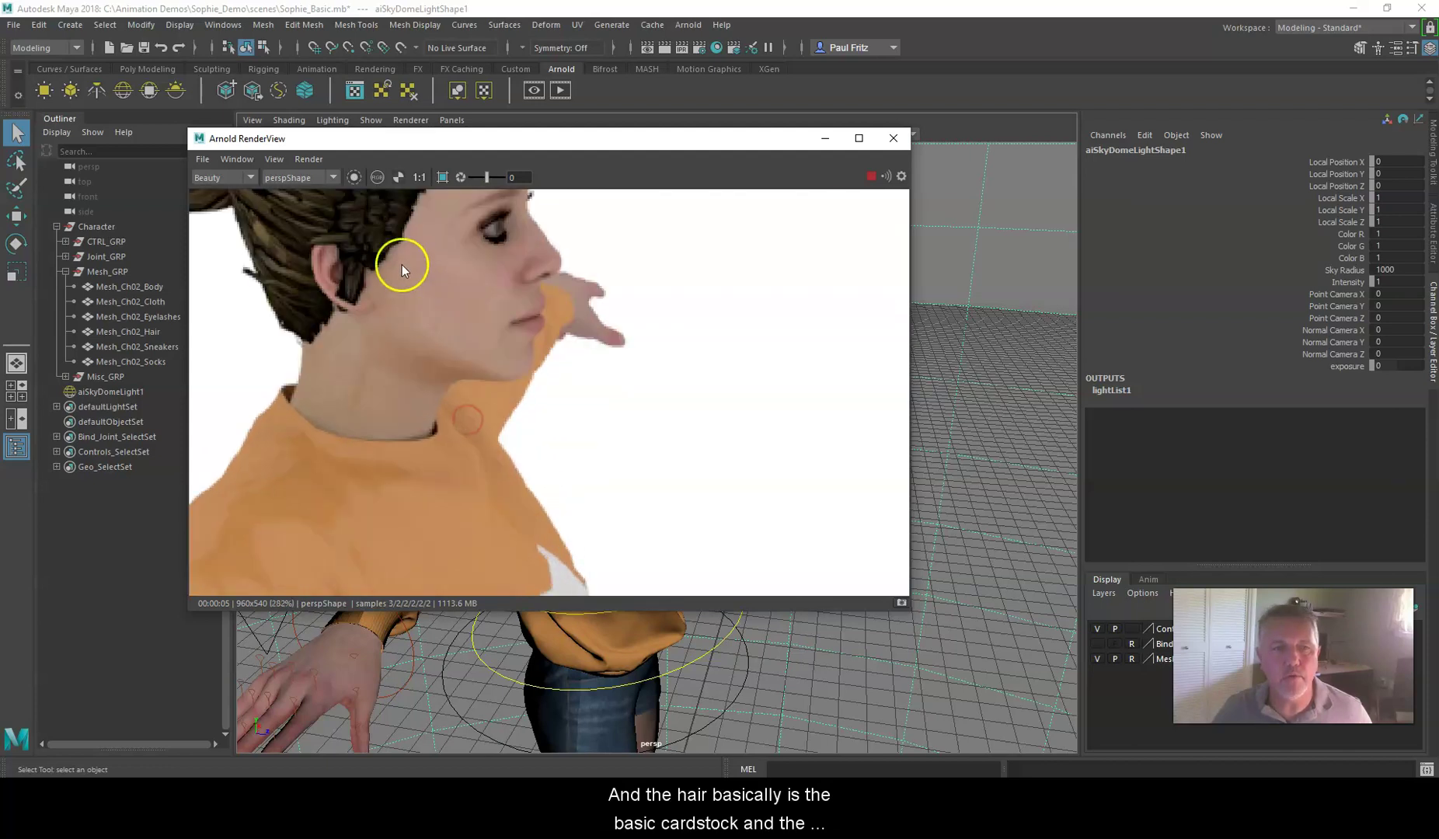
{"action": "left_click_drag", "start_coordinate": [401, 264], "coordinate": [426, 433]}
{"action": "scroll", "coordinate": [438, 415], "scroll_direction": "up", "scroll_amount": 2}
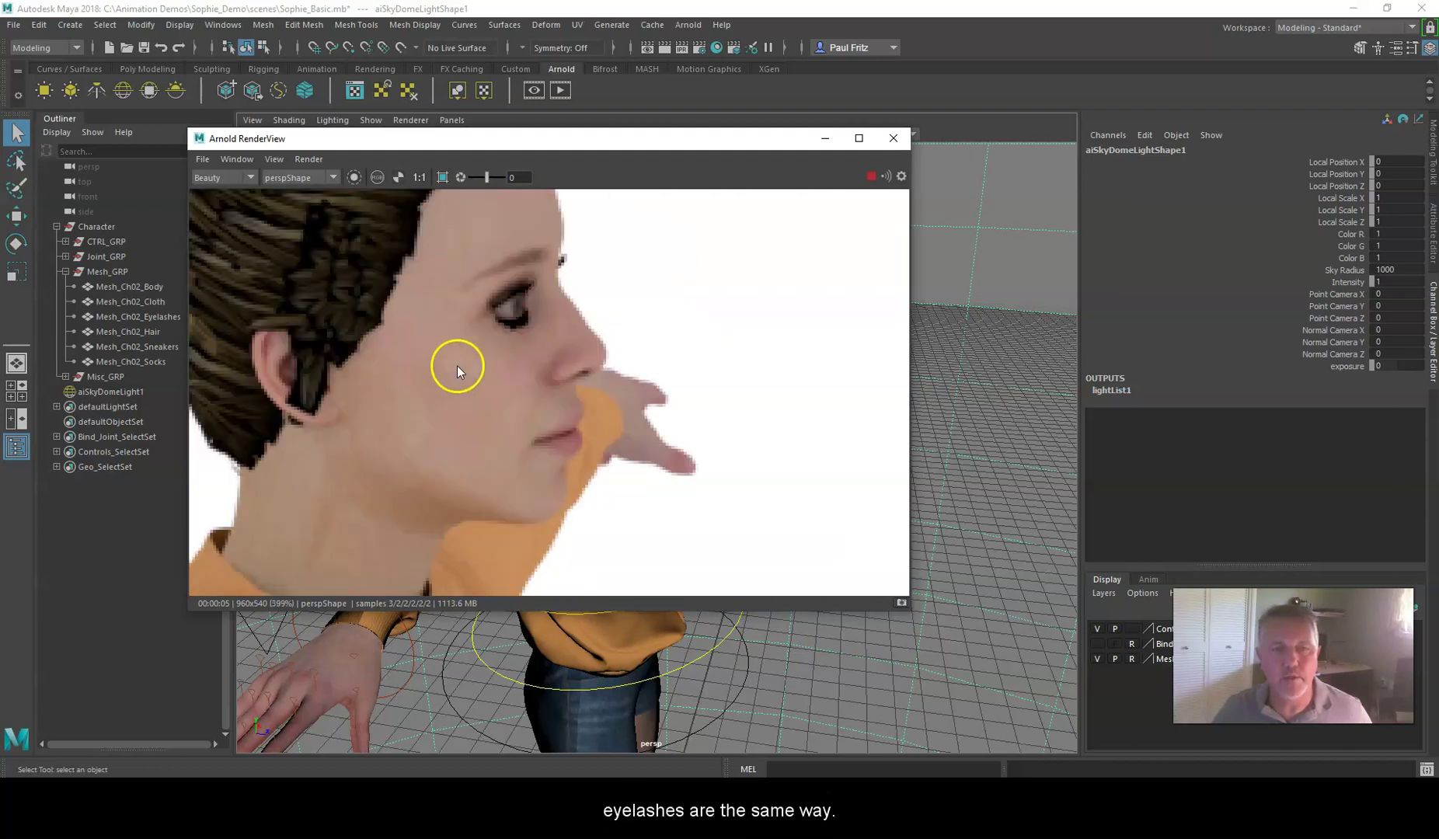
Reframe the camera close on the face, then close RenderView and select the sky dome light.
{"action": "right_click_drag", "start_coordinate": [970, 295], "coordinate": [983, 386], "text": "alt"}
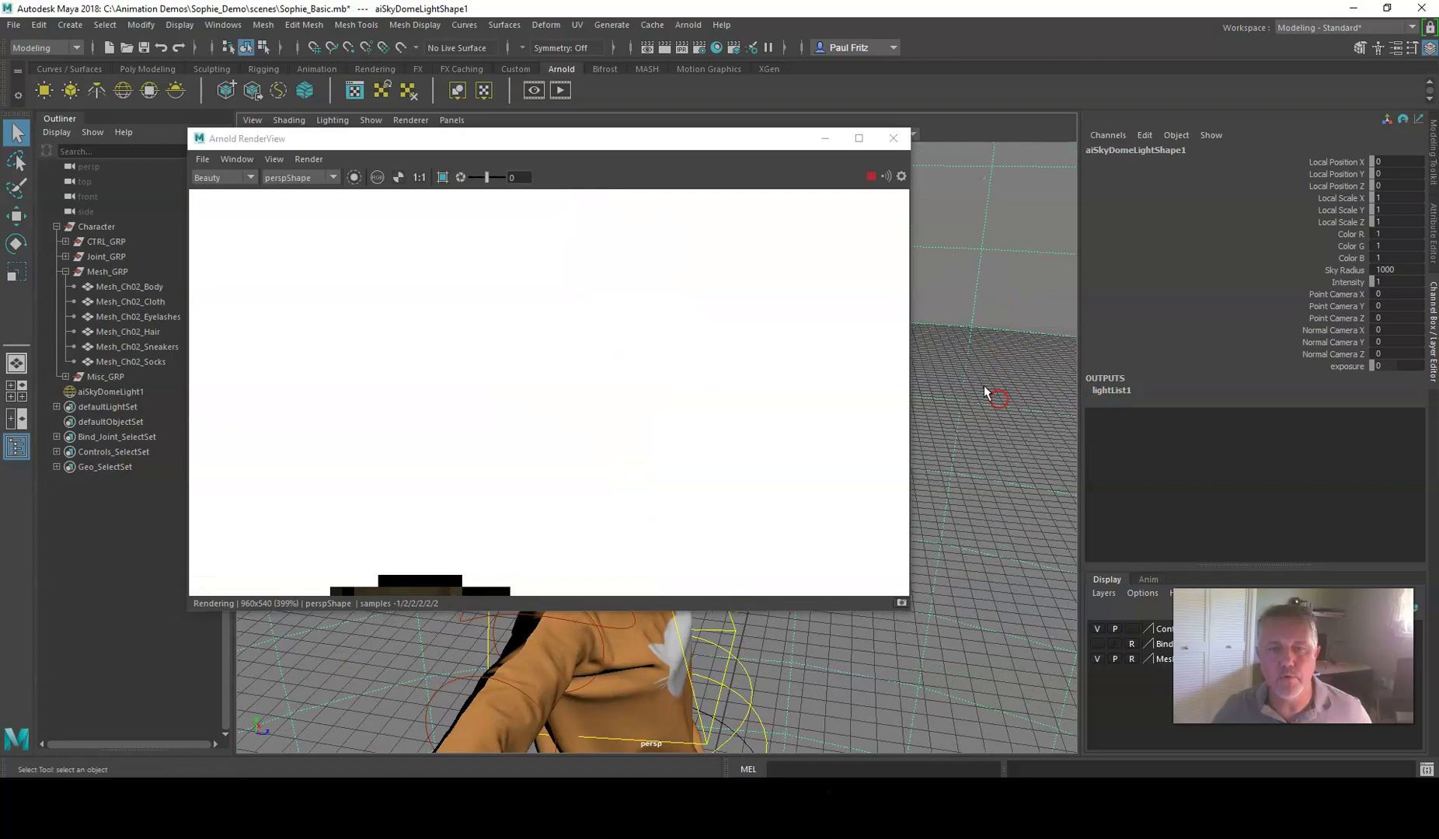
{"action": "middle_click_drag", "start_coordinate": [957, 331], "coordinate": [941, 296], "text": "alt"}
{"action": "left_click_drag", "start_coordinate": [941, 303], "coordinate": [947, 354], "text": "alt"}
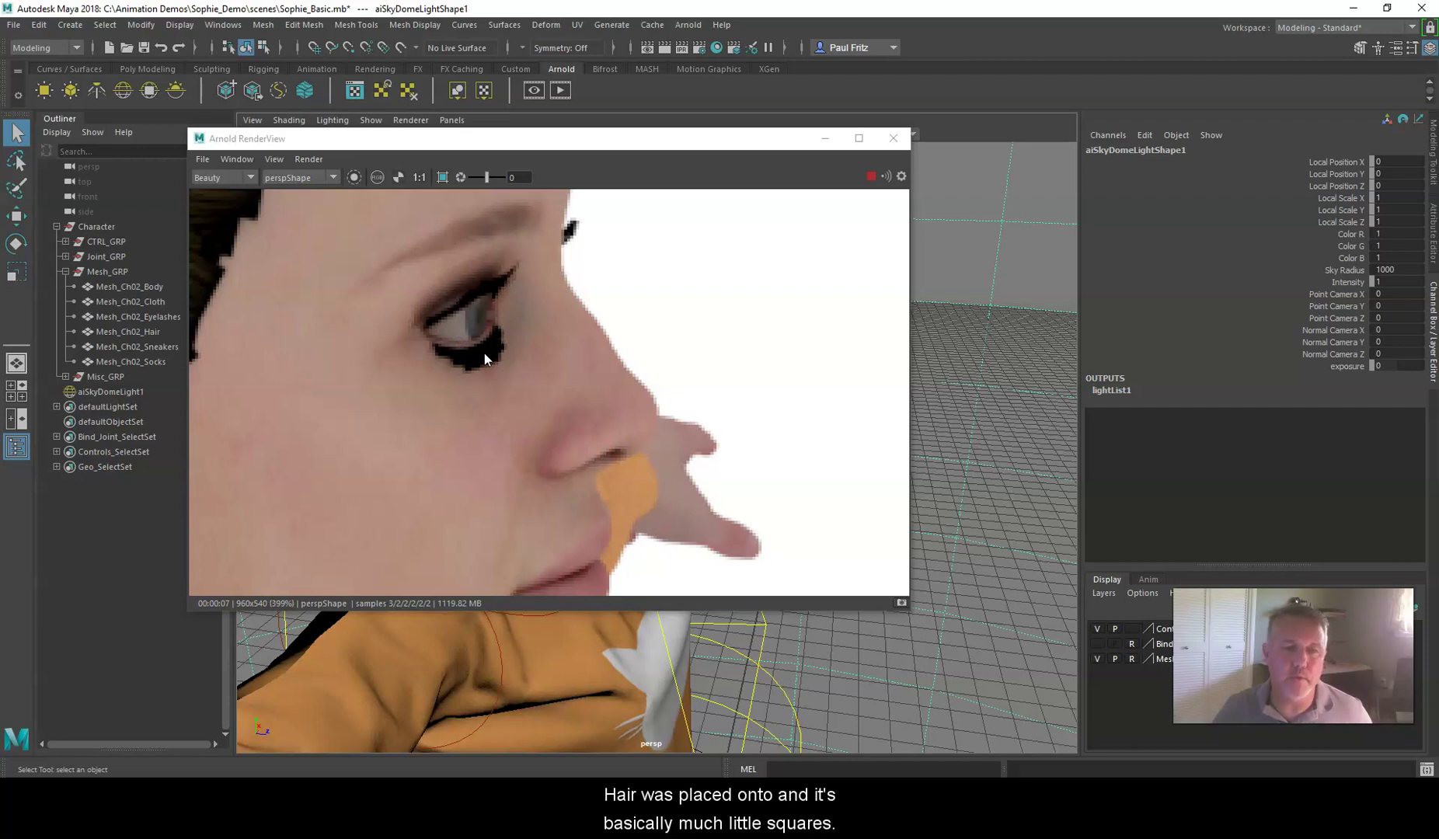
{"action": "left_click", "coordinate": [893, 139]}
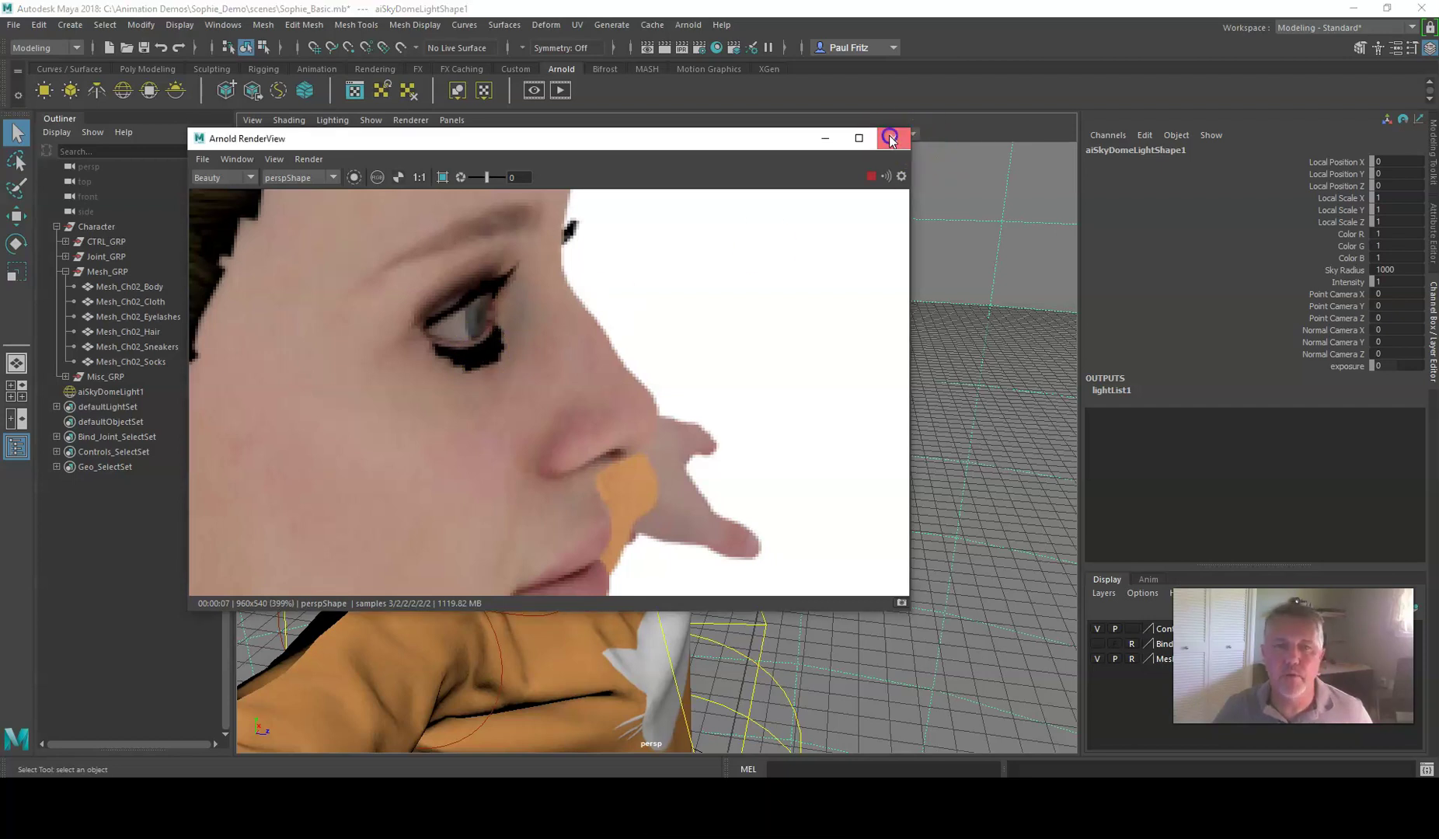
{"action": "left_click", "coordinate": [505, 266]}
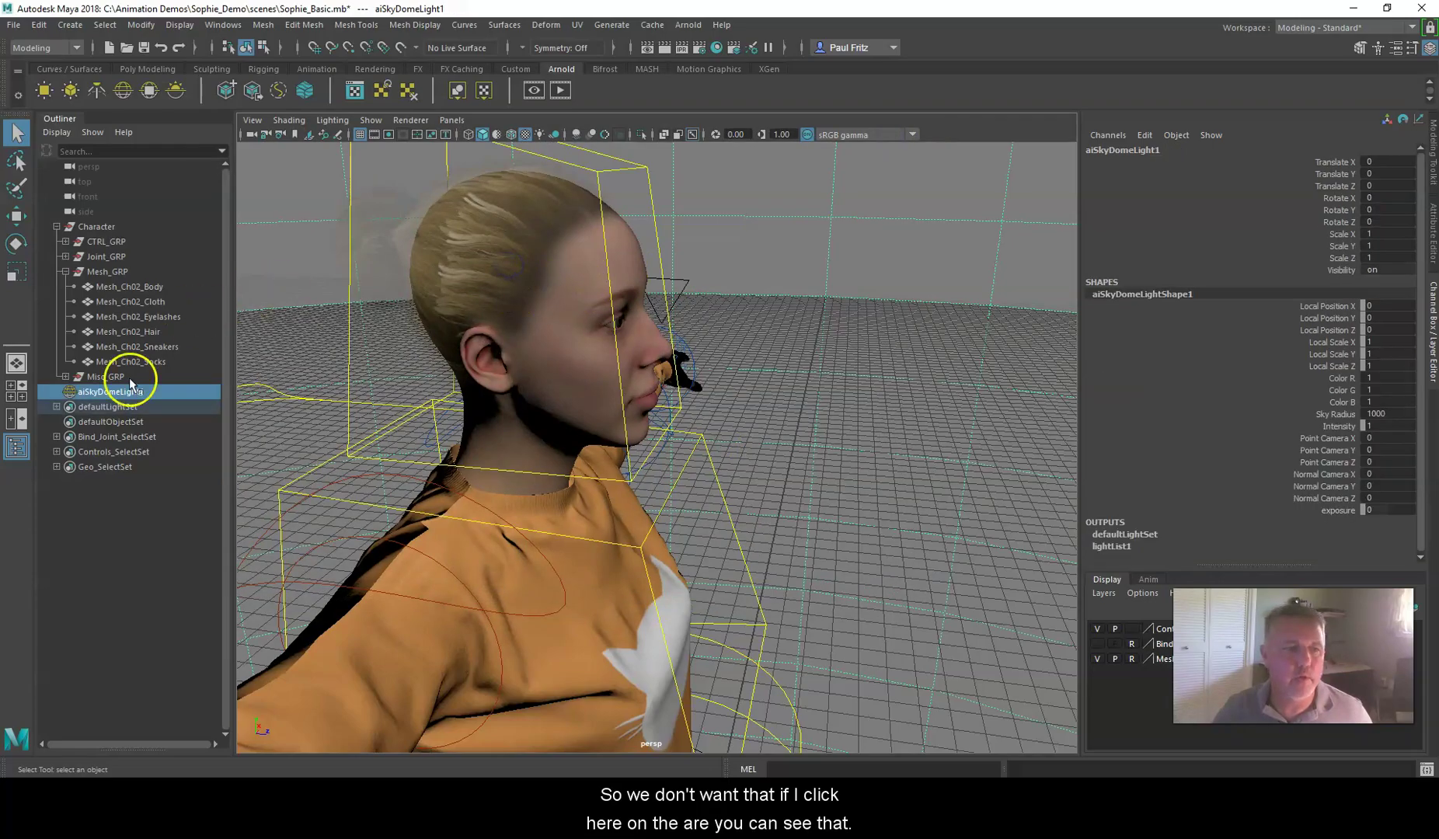
{"action": "left_click", "coordinate": [128, 332]}
{"action": "scroll", "coordinate": [547, 257], "scroll_direction": "up", "scroll_amount": 10}
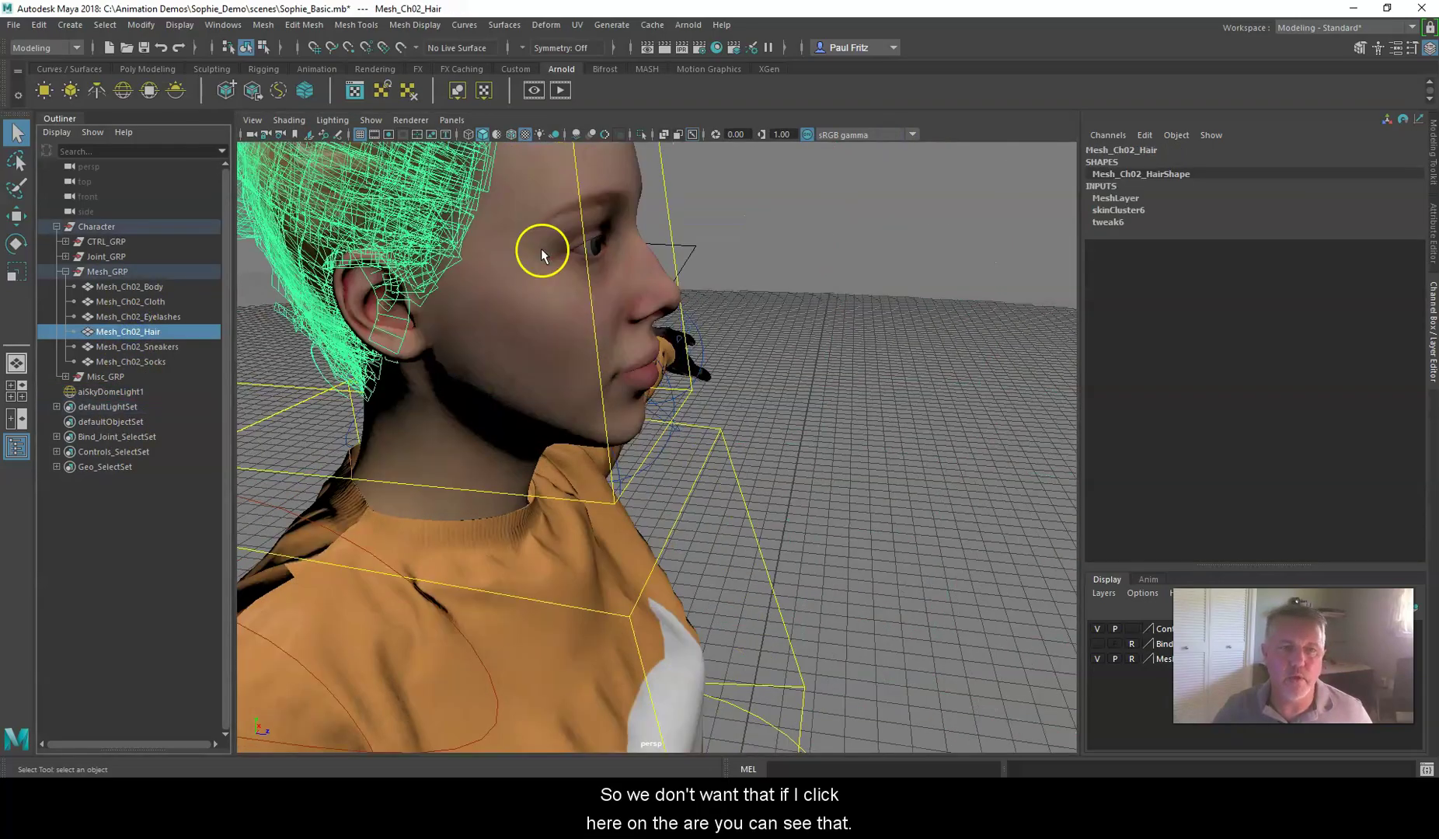
{"action": "key", "text": "f"}
{"action": "left_click", "coordinate": [227, 334]}
{"action": "left_click", "coordinate": [139, 316]}
{"action": "key", "text": "f"}
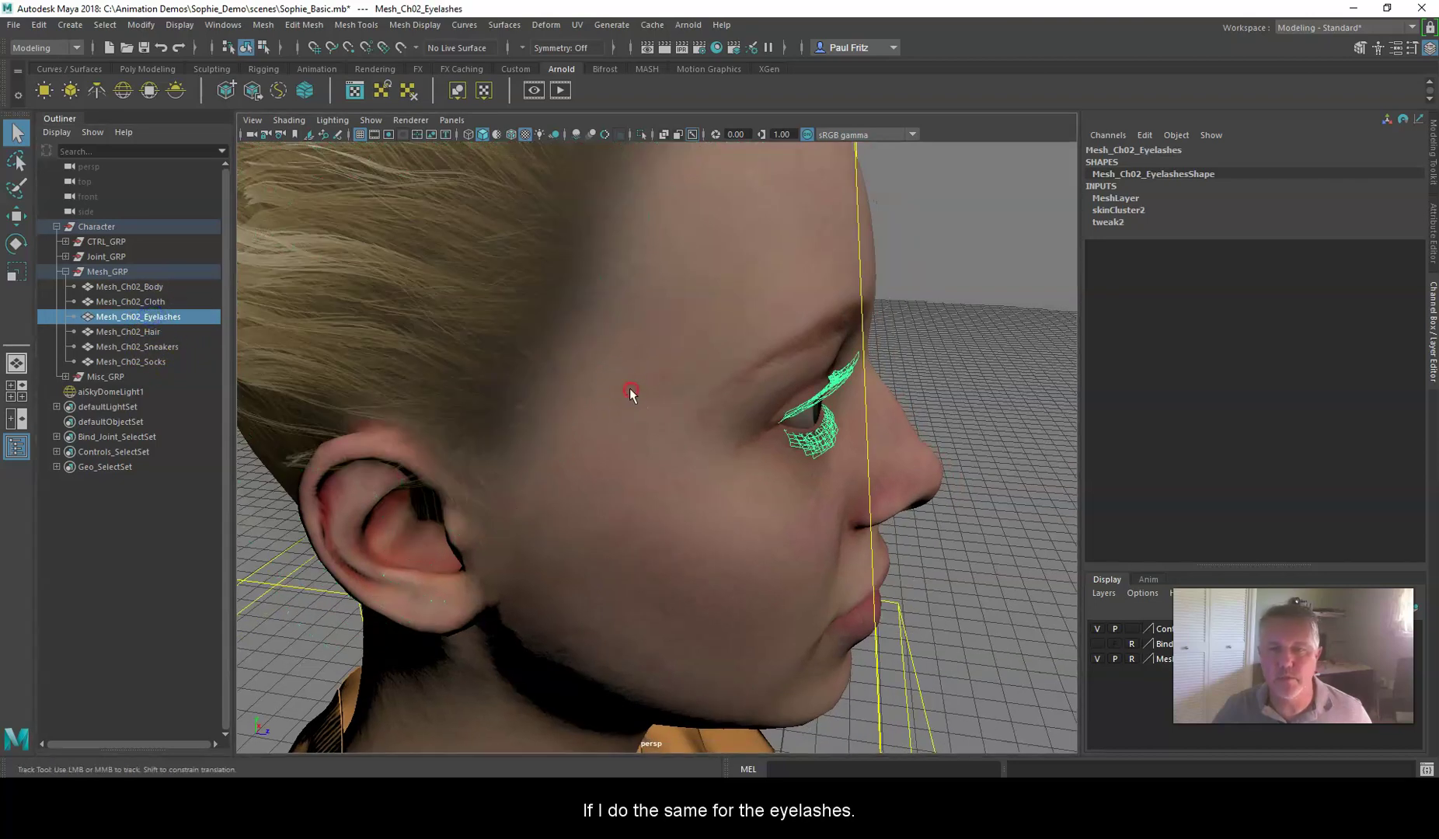
{"action": "scroll", "coordinate": [597, 383], "scroll_direction": "up", "scroll_amount": 5}
{"action": "scroll", "coordinate": [597, 384], "scroll_direction": "down", "scroll_amount": 3}
{"action": "left_click_drag", "start_coordinate": [598, 383], "coordinate": [1047, 408], "text": "alt"}
{"action": "scroll", "coordinate": [627, 353], "scroll_direction": "down", "scroll_amount": 4}
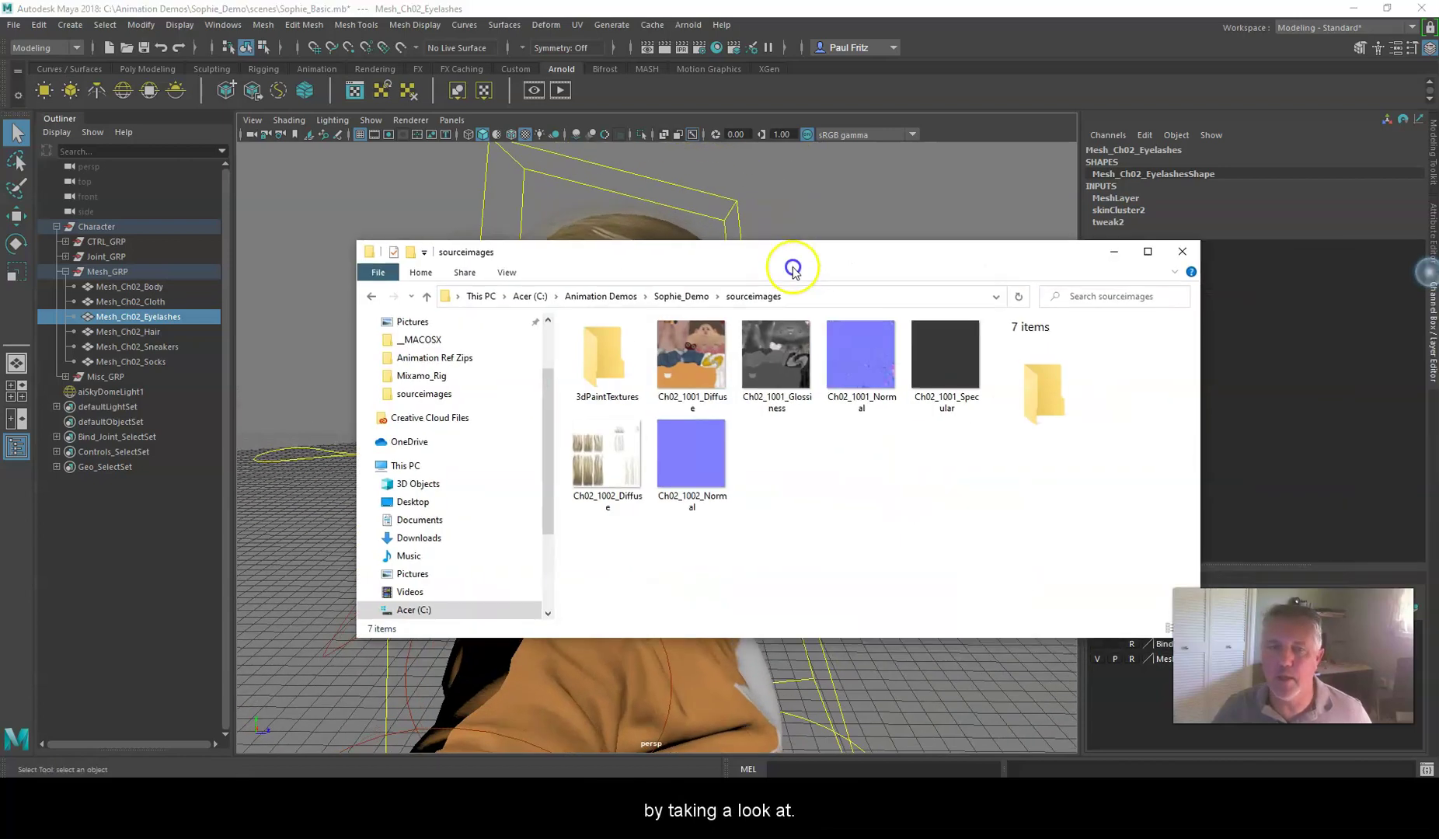
{"action": "left_click_drag", "start_coordinate": [794, 263], "coordinate": [703, 223]}
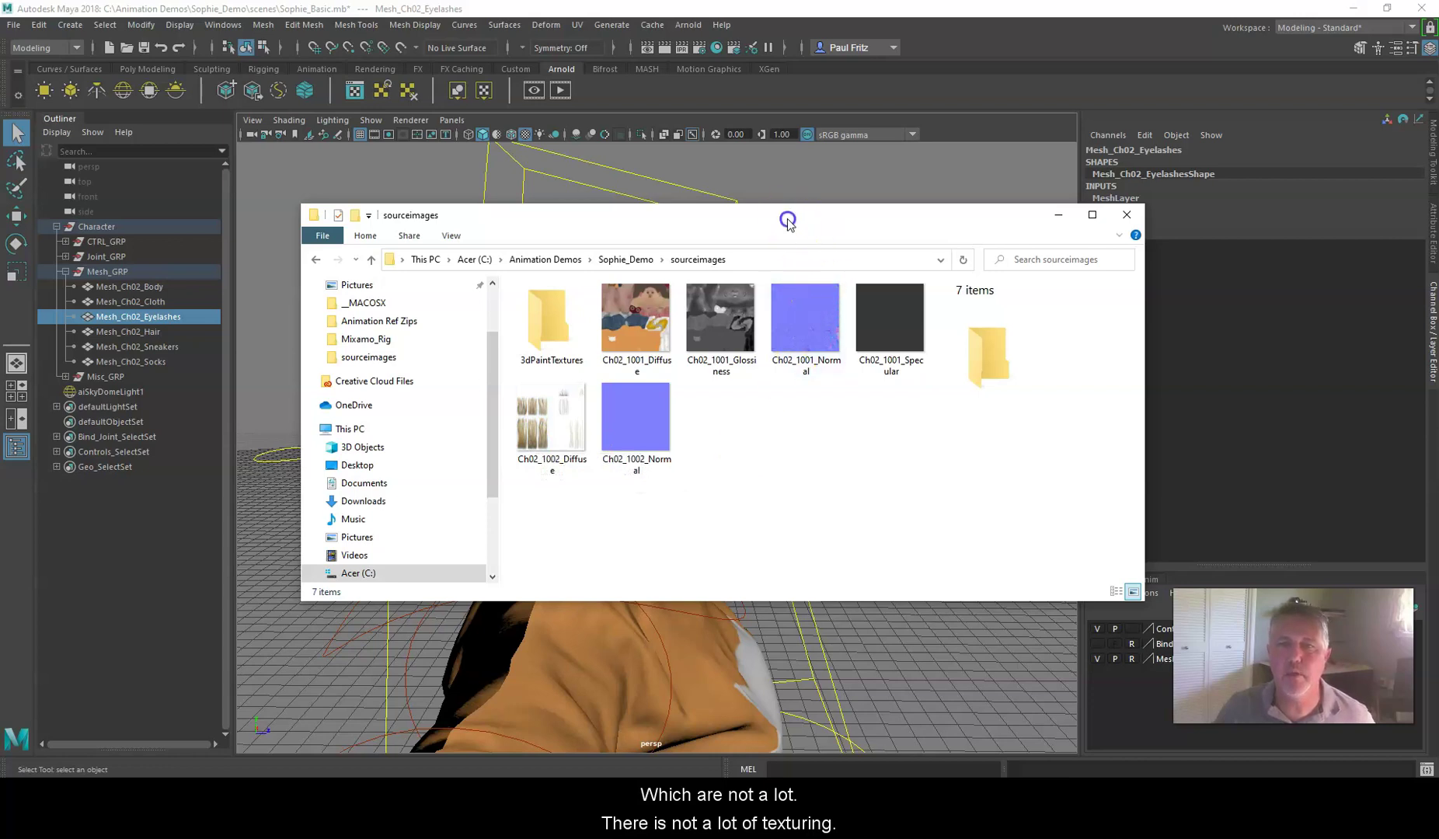
{"action": "key", "text": "alt+F4"}
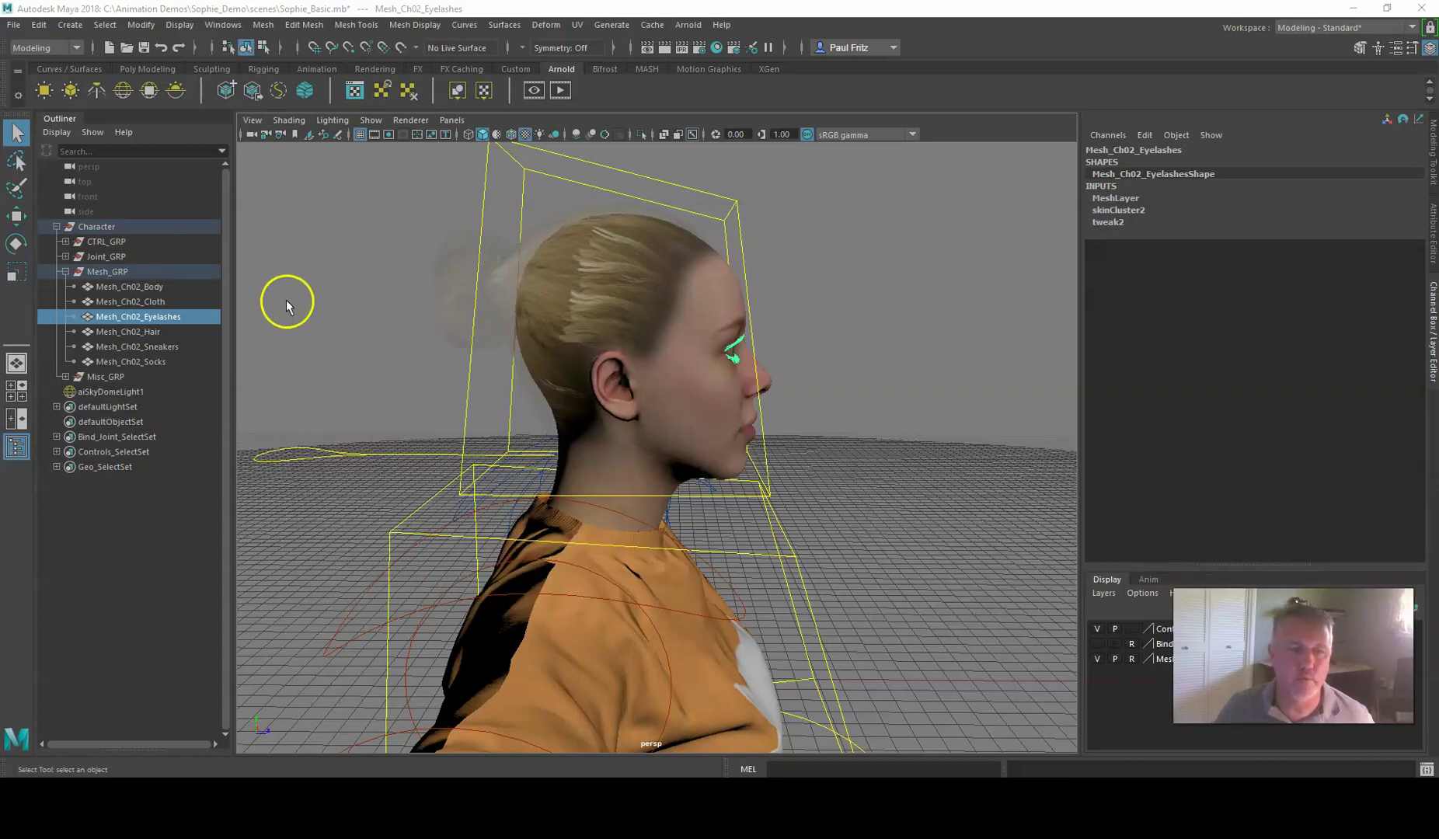
Display Mesh_Ch02_Body's Ch02_body Phong material in the Attribute Editor.
{"action": "left_click", "coordinate": [120, 286]}
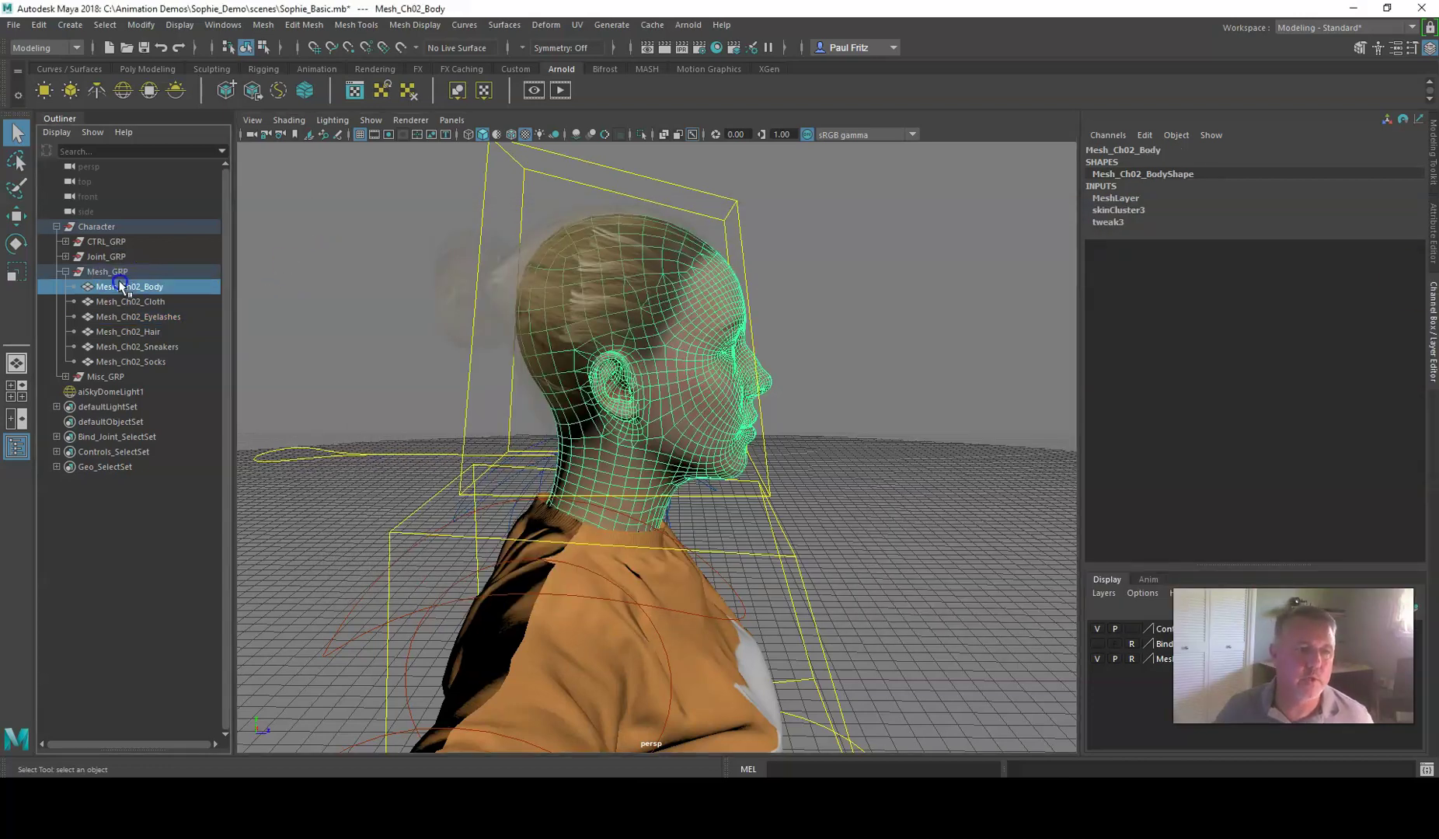
{"action": "left_click", "coordinate": [1432, 233]}
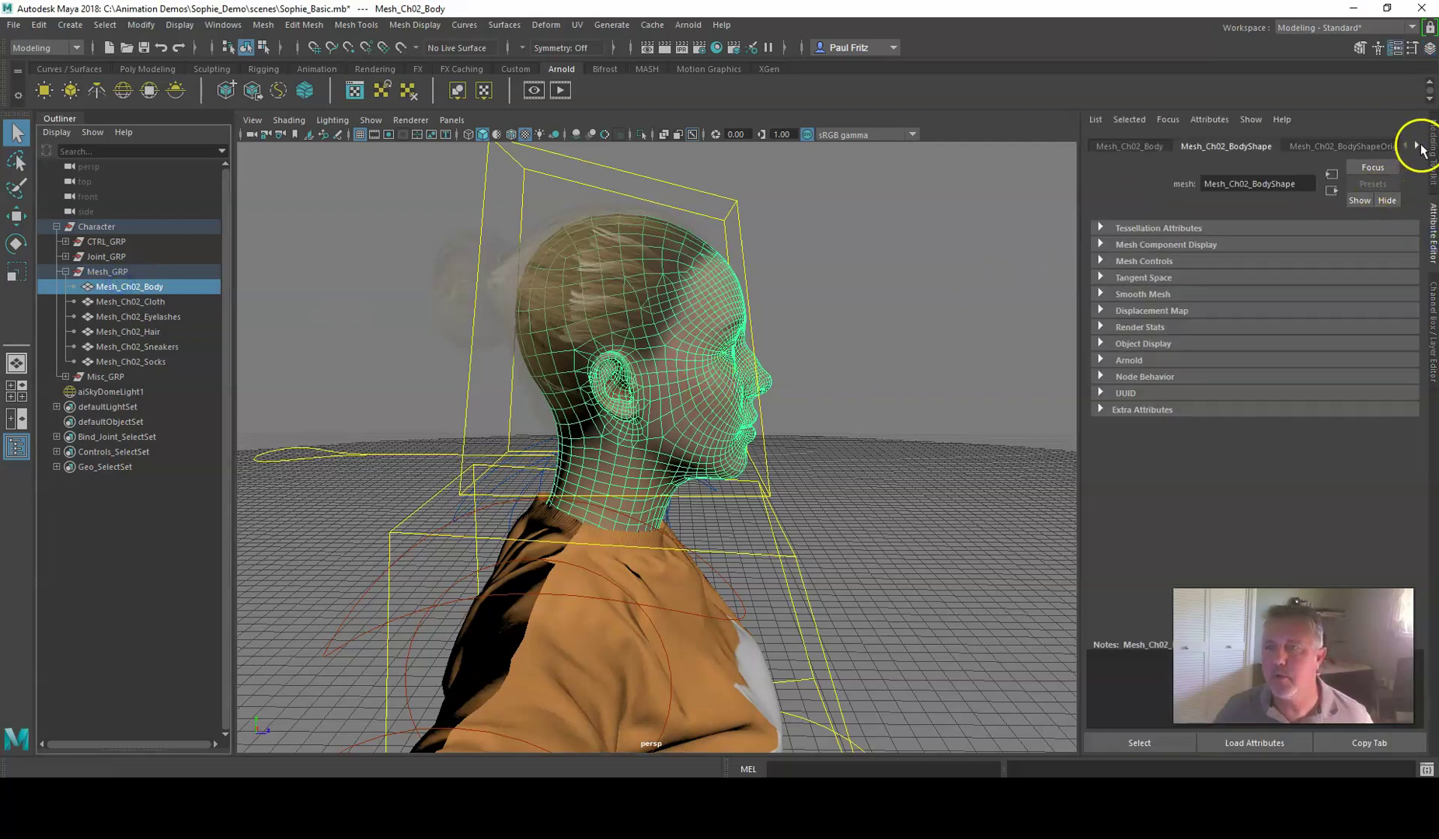
{"action": "right_click", "coordinate": [1416, 147]}
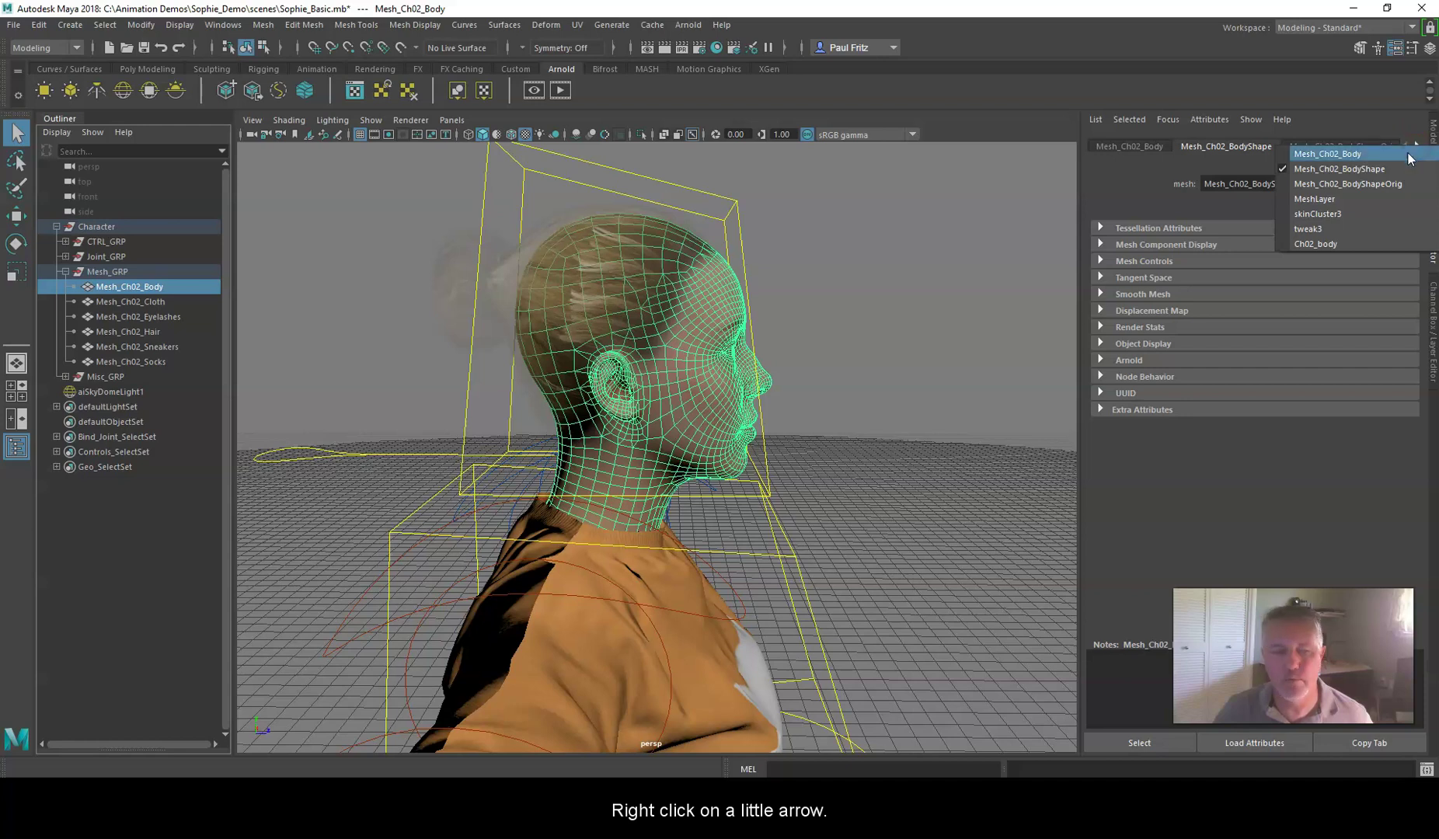
{"action": "left_click", "coordinate": [1320, 244]}
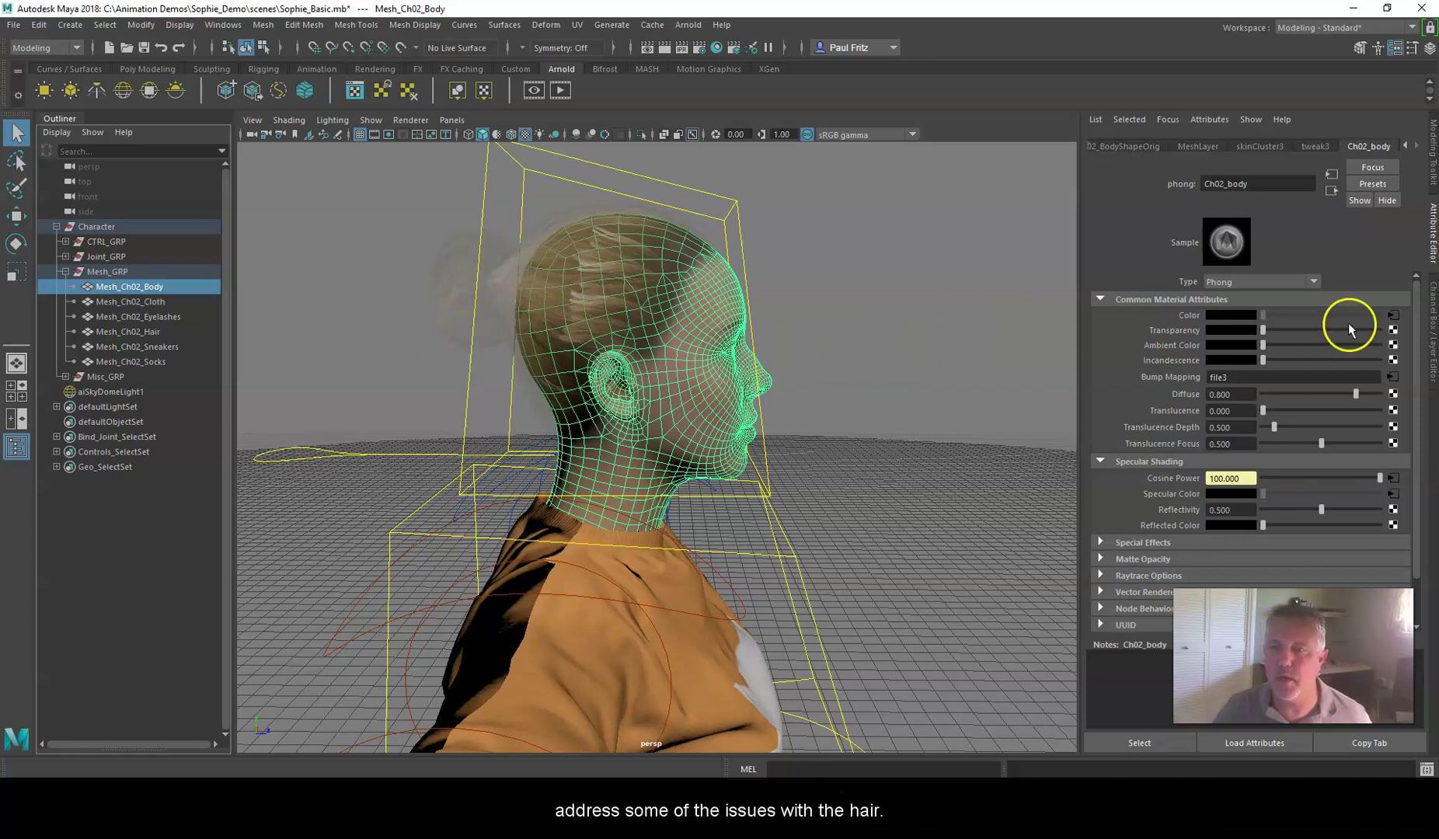
Convert the body's Phong material to Ai Standard Surface.
{"action": "left_click", "coordinate": [1314, 283]}
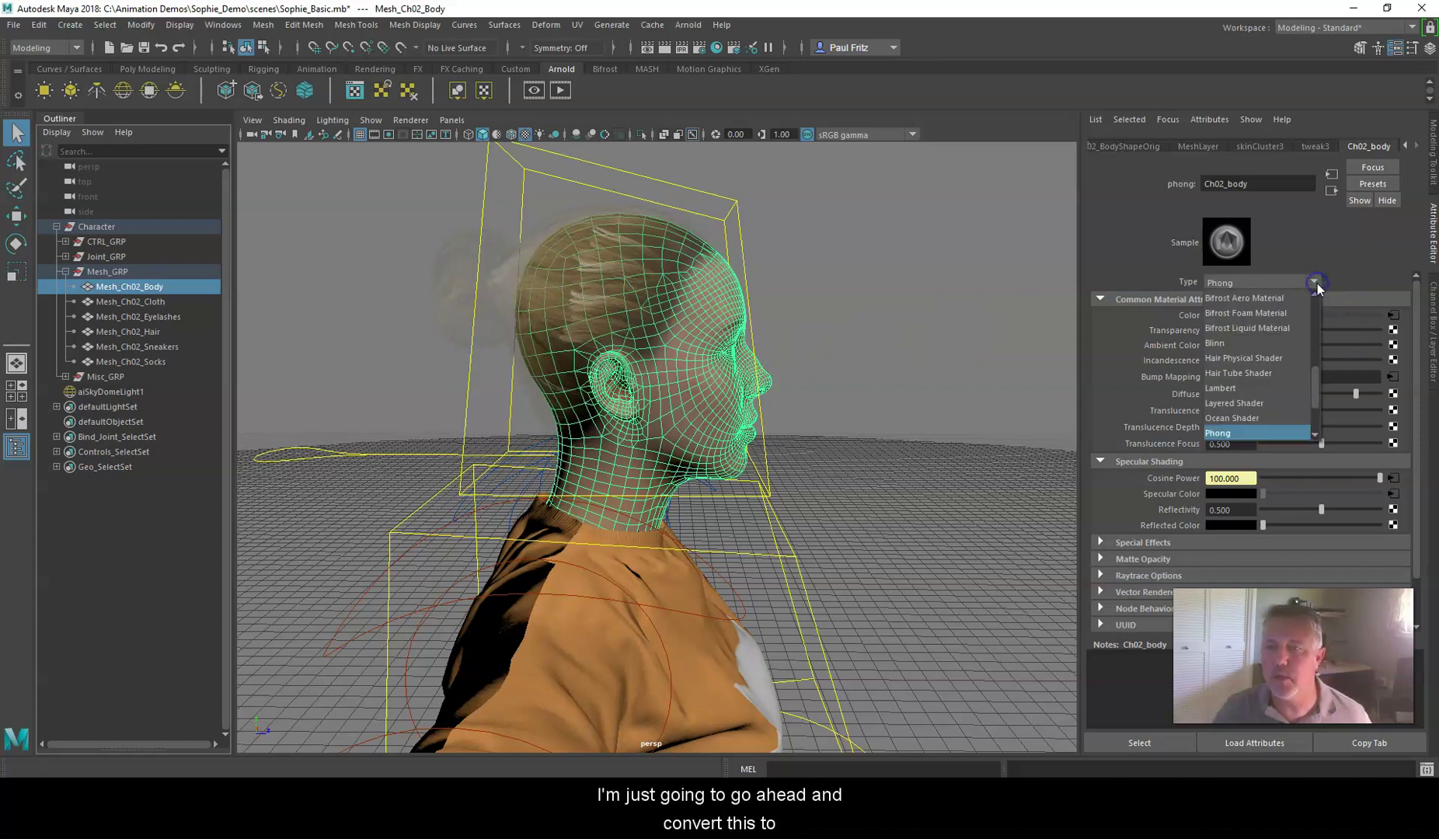
{"action": "scroll", "coordinate": [1283, 321], "scroll_direction": "up", "scroll_amount": 3}
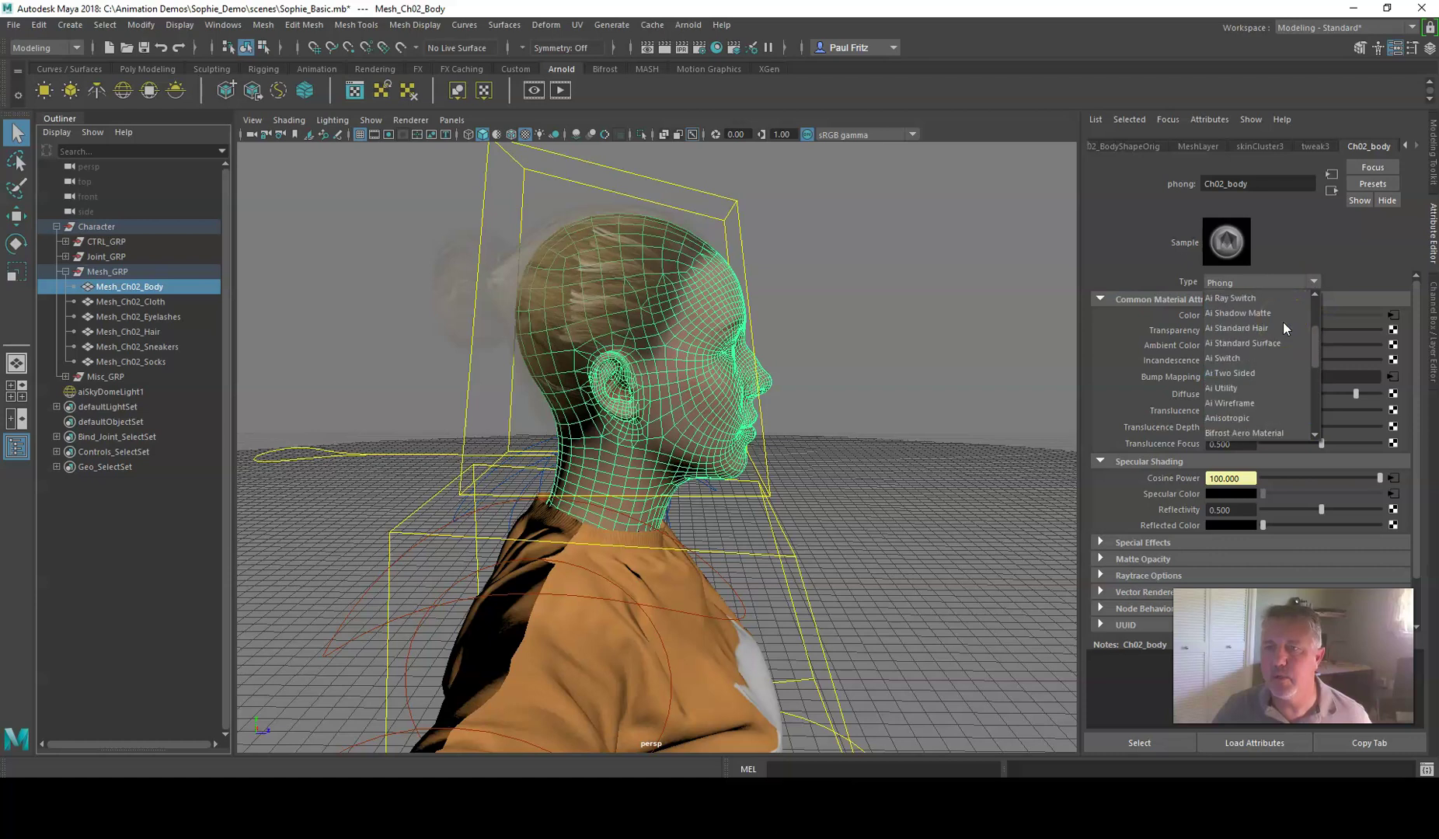
{"action": "left_click", "coordinate": [1241, 343]}
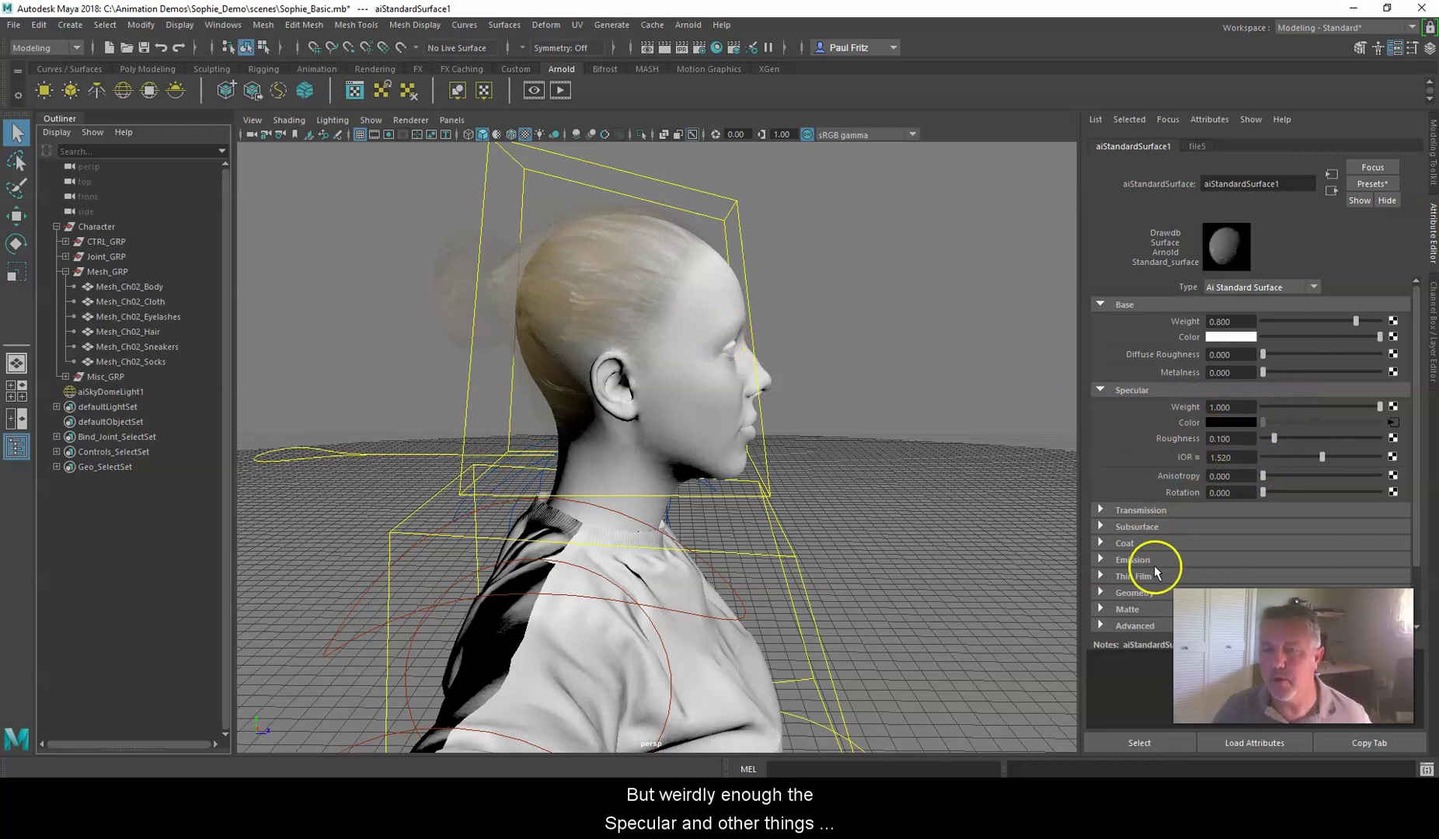
Confirm bump mapping under Geometry, then bring up the render node choices for Base Color.
{"action": "left_click", "coordinate": [1103, 591]}
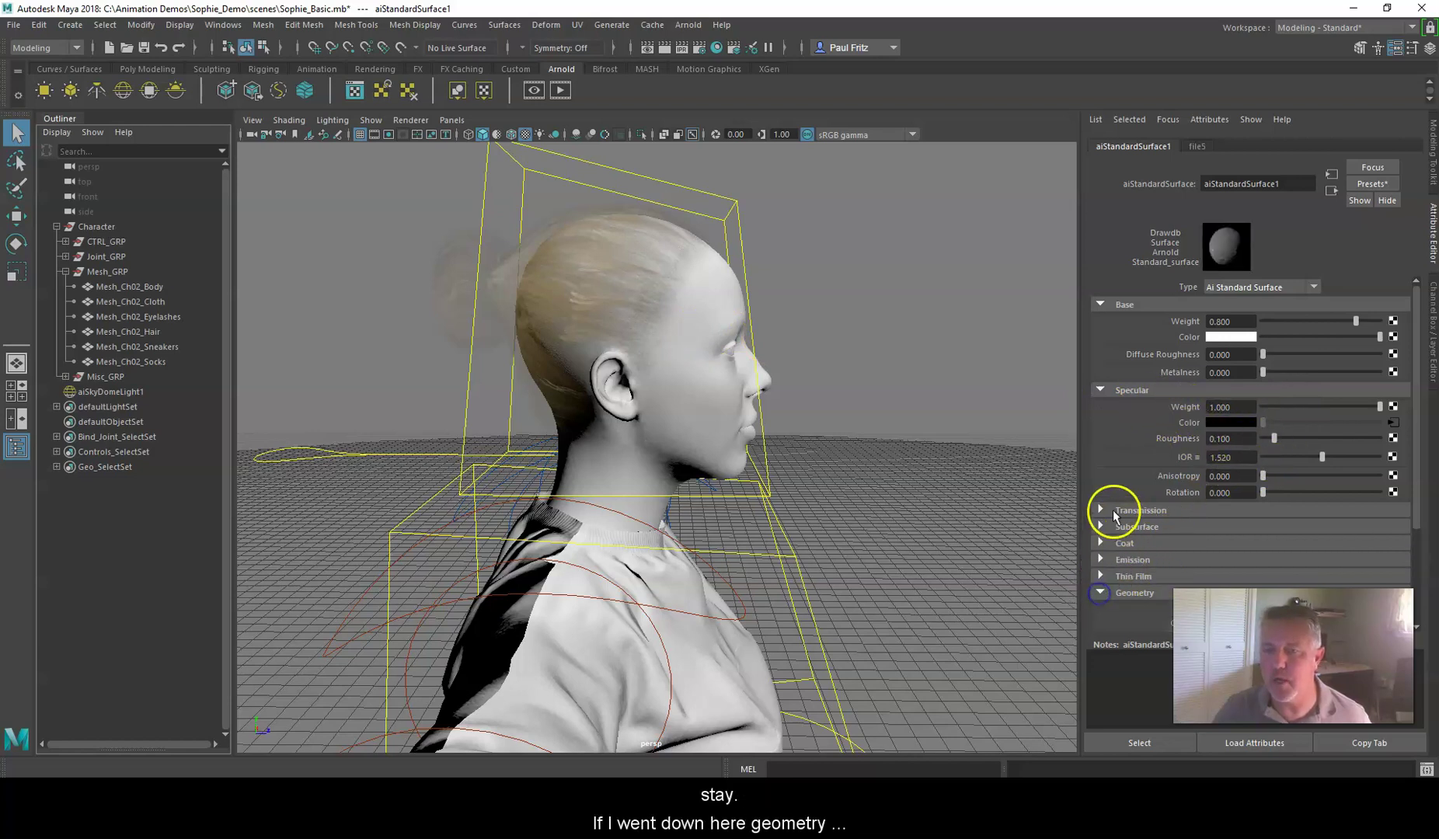
{"action": "scroll", "coordinate": [1116, 513], "scroll_direction": "down", "scroll_amount": 2}
{"action": "scroll", "coordinate": [1119, 509], "scroll_direction": "down", "scroll_amount": 1}
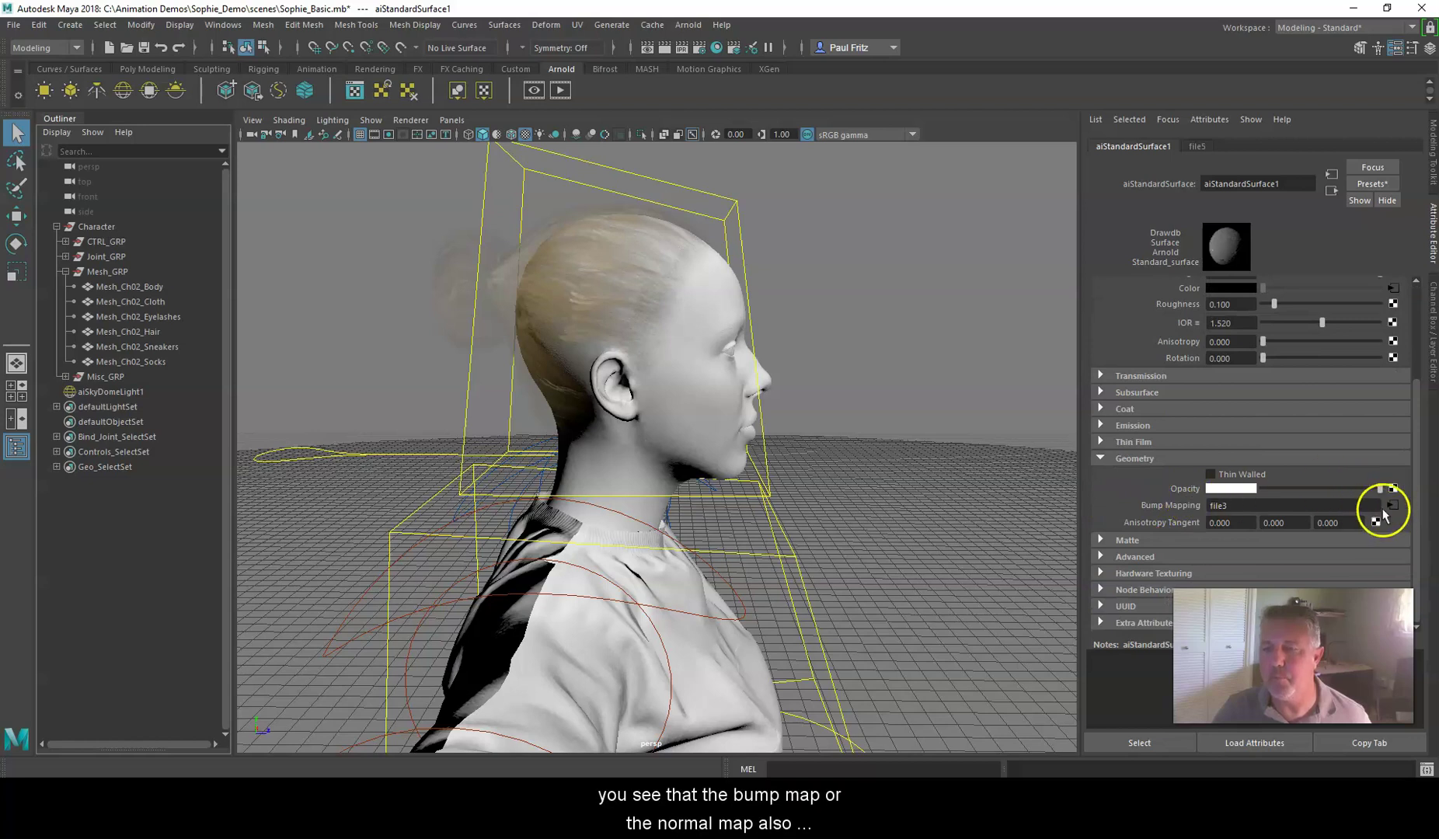
{"action": "scroll", "coordinate": [1246, 428], "scroll_direction": "up", "scroll_amount": 1}
{"action": "scroll", "coordinate": [1337, 381], "scroll_direction": "up", "scroll_amount": 2}
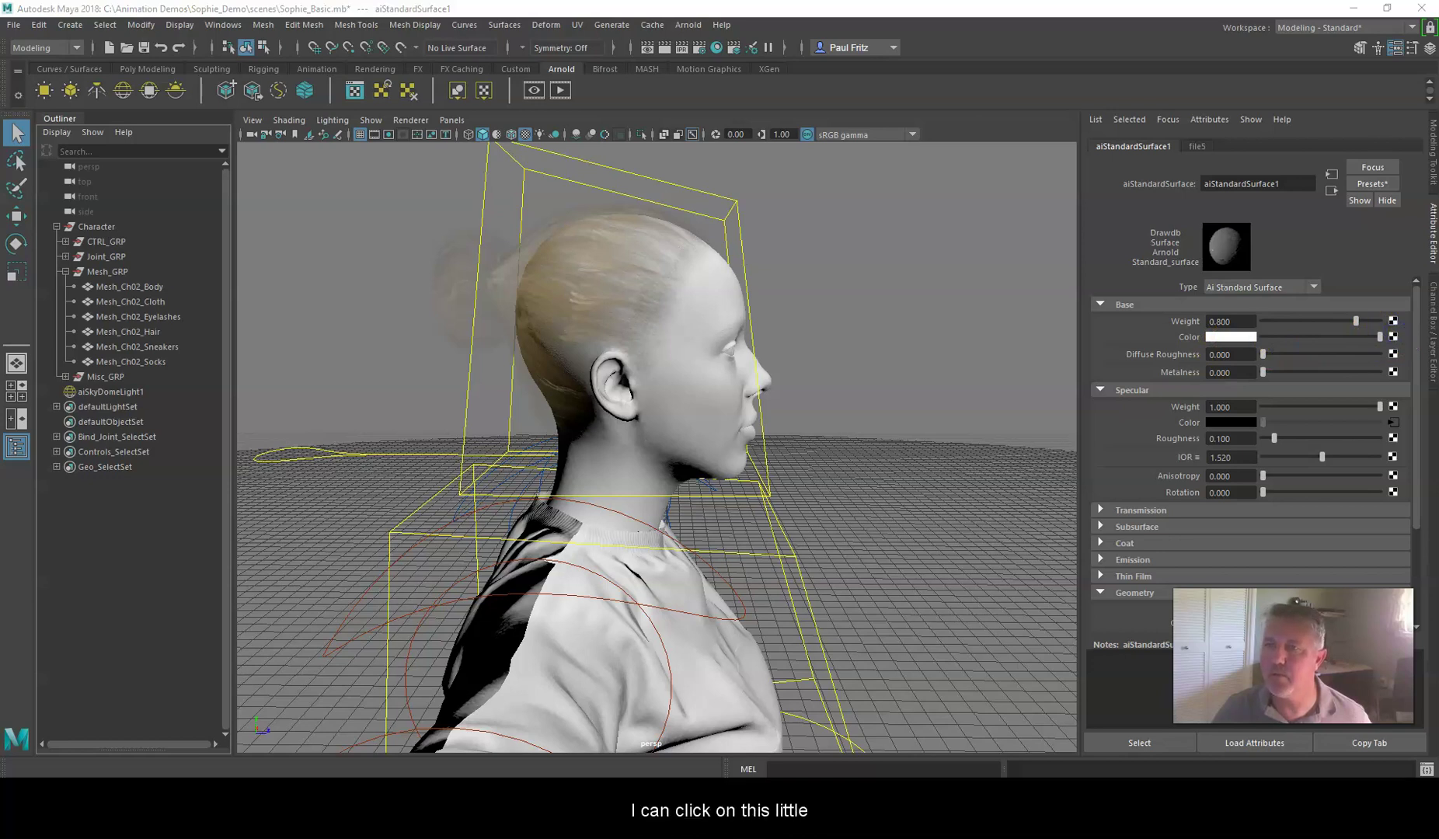
{"action": "left_click", "coordinate": [1393, 336]}
{"action": "left_click_drag", "start_coordinate": [850, 146], "coordinate": [805, 132]}
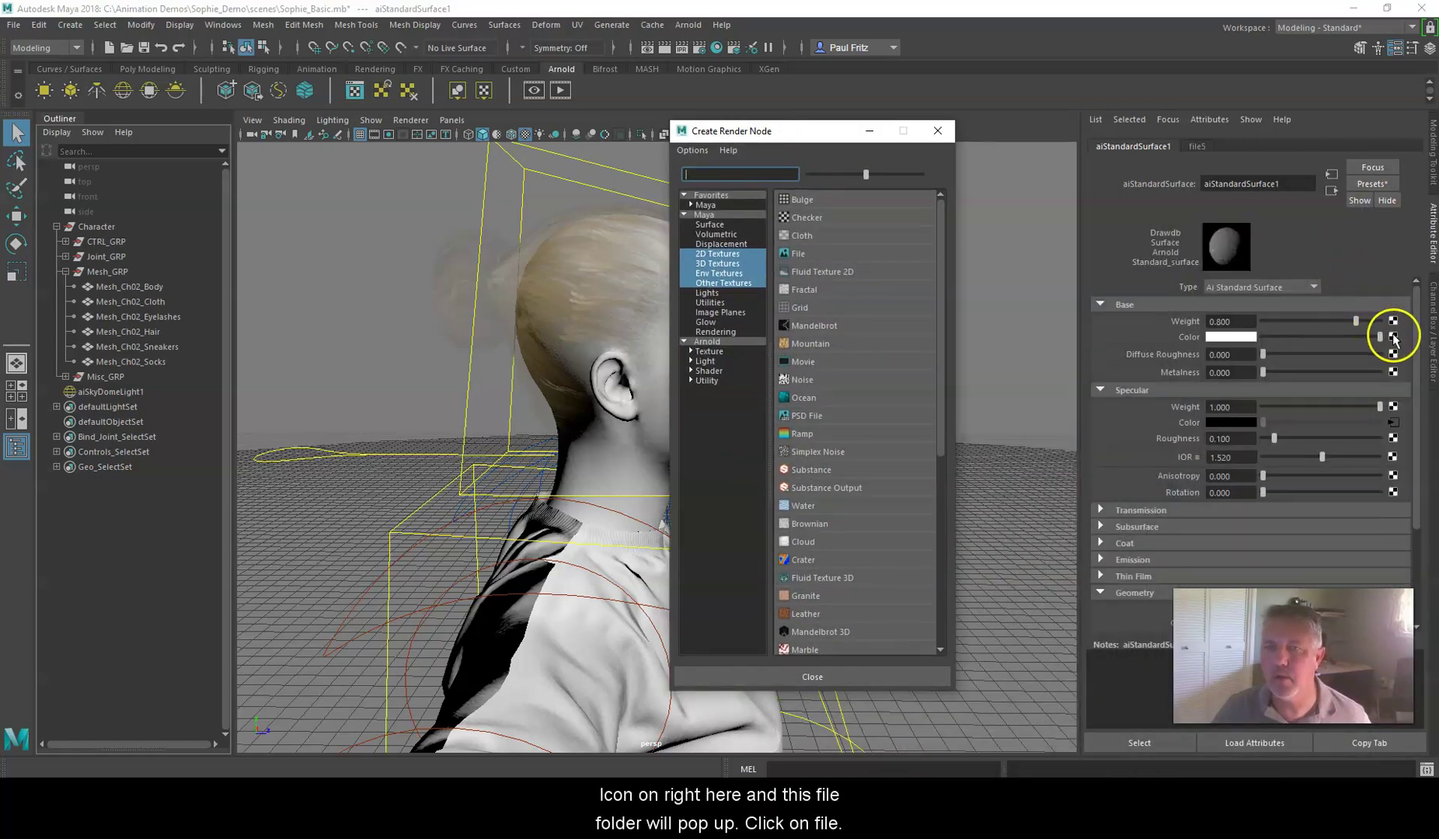
Connect a file texture to base colour and load sourceimages/Ch02_1001_Diffuse.png into it.
{"action": "left_click", "coordinate": [811, 255]}
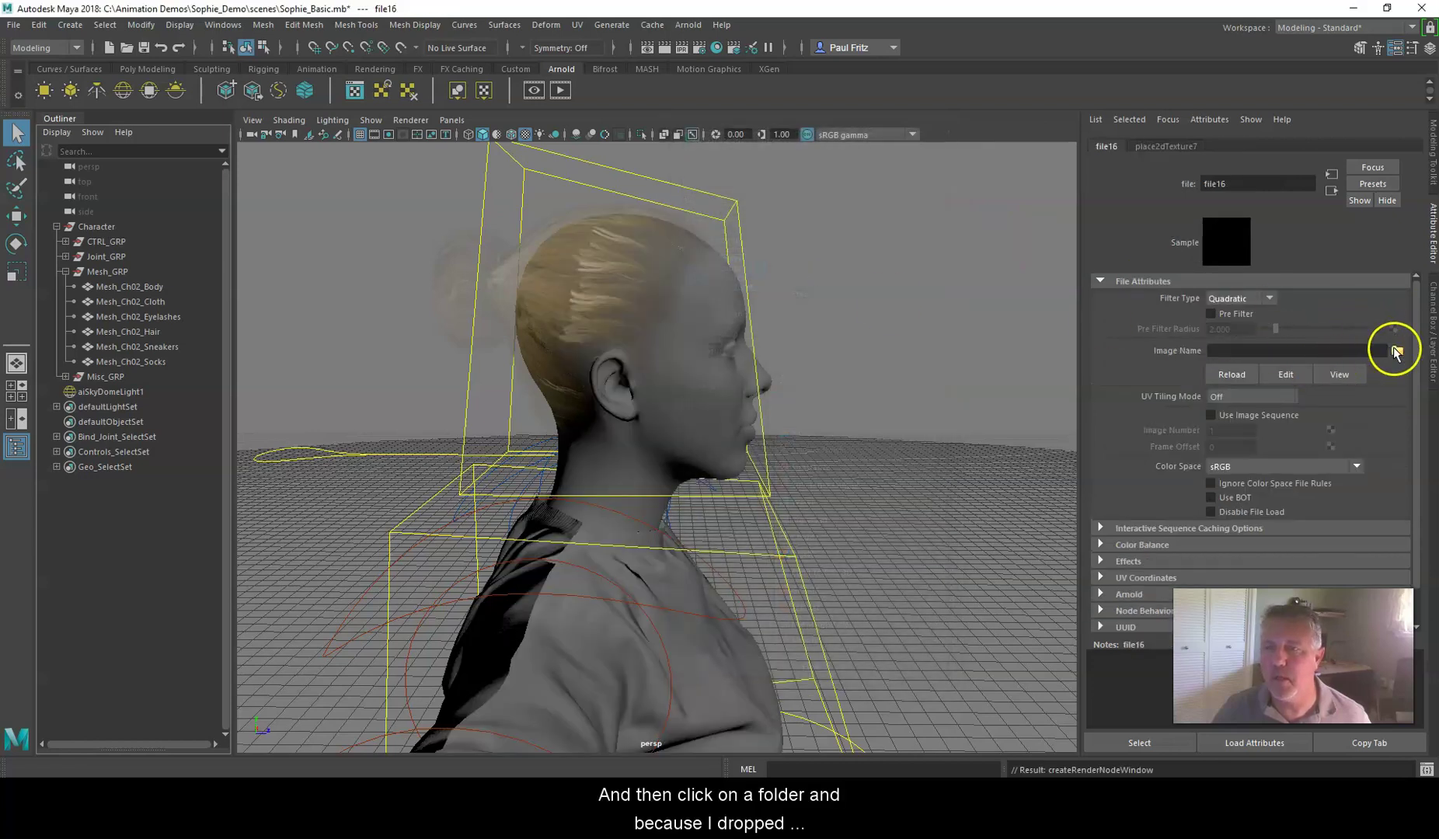
{"action": "left_click", "coordinate": [1395, 351]}
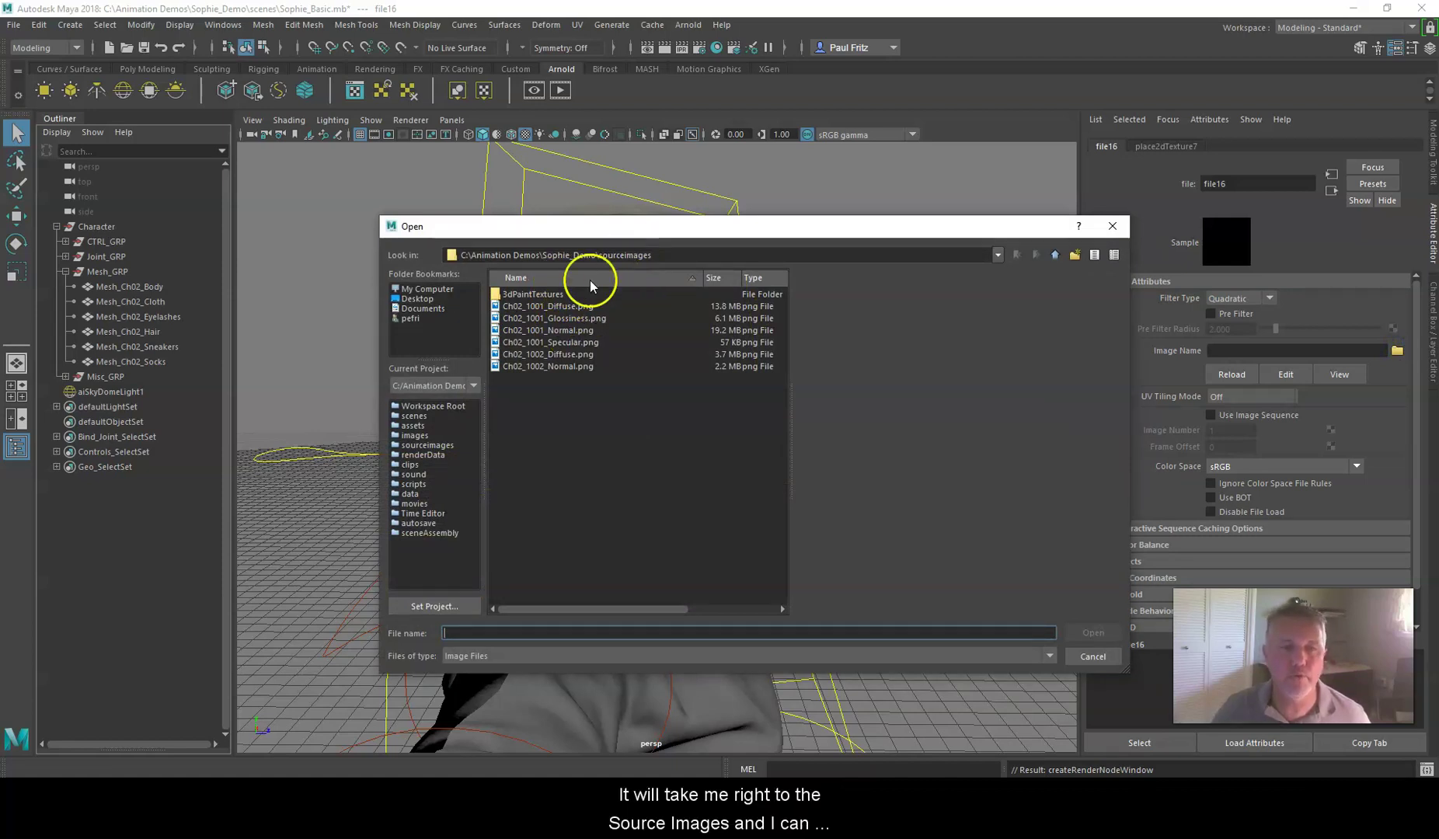
{"action": "left_click", "coordinate": [550, 307]}
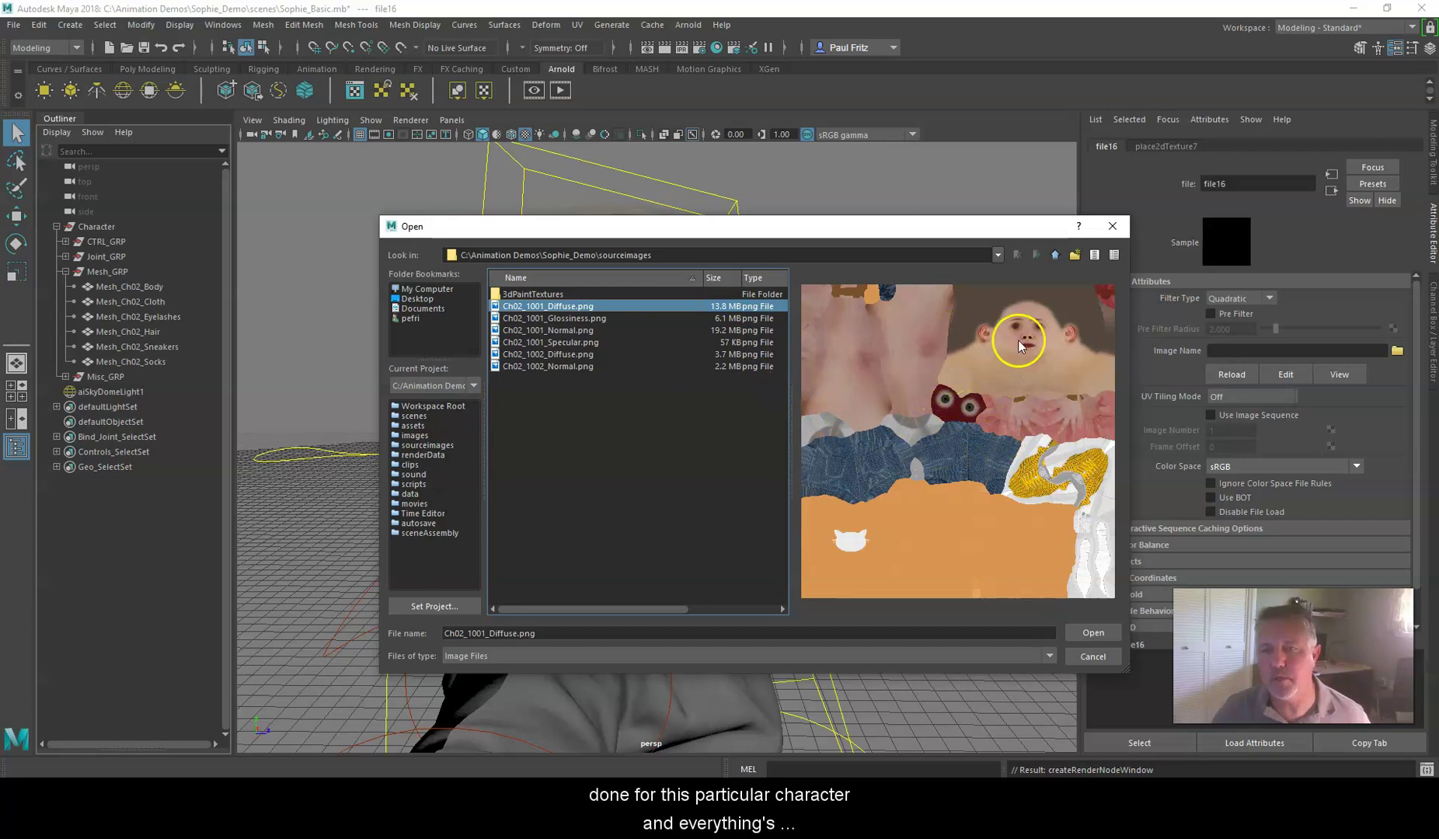
{"action": "left_click", "coordinate": [1082, 631]}
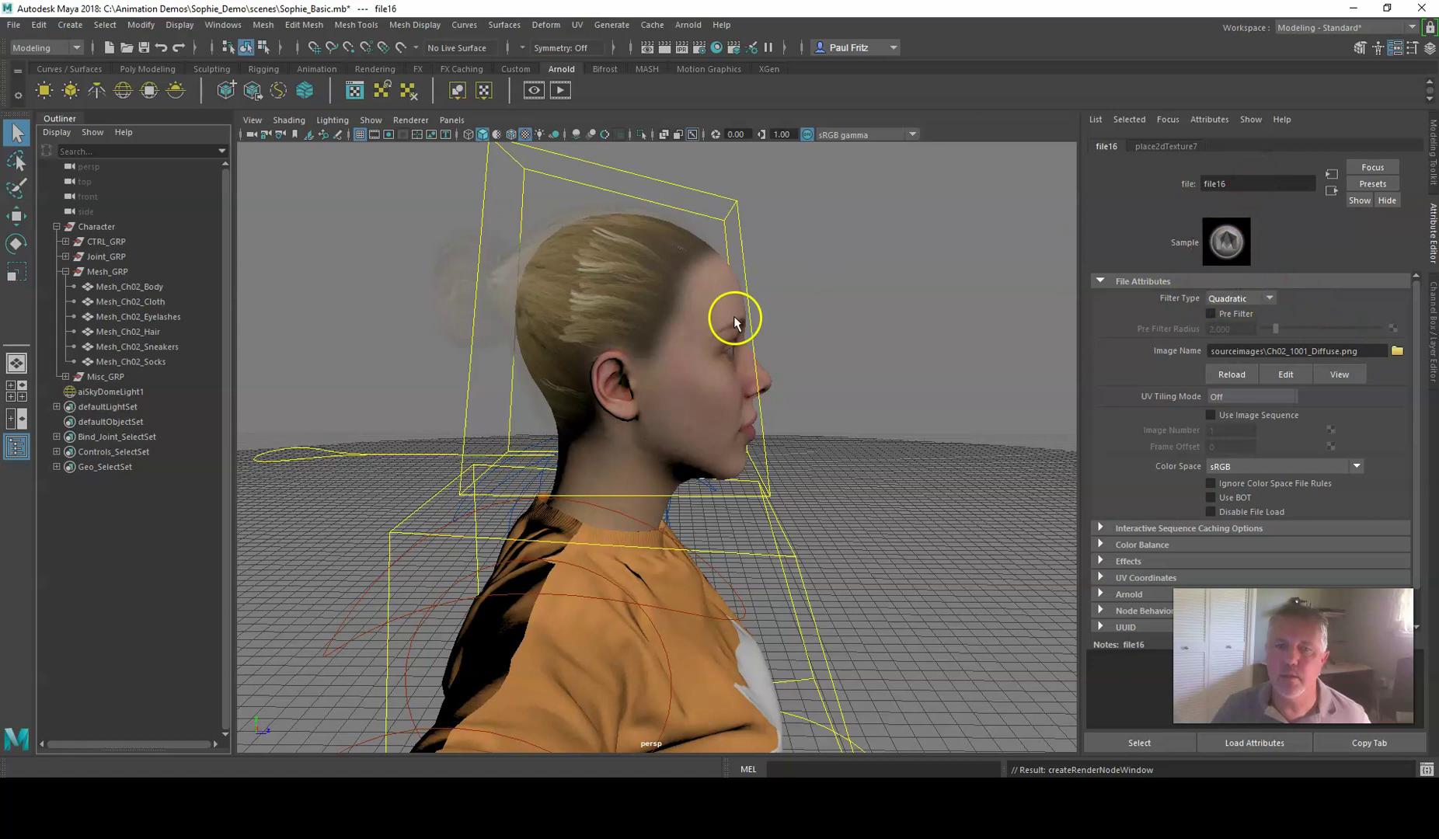
Rename Mesh_Ch02_Body's aiStandardSurface1 material to M_Body.
{"action": "left_click", "coordinate": [112, 287]}
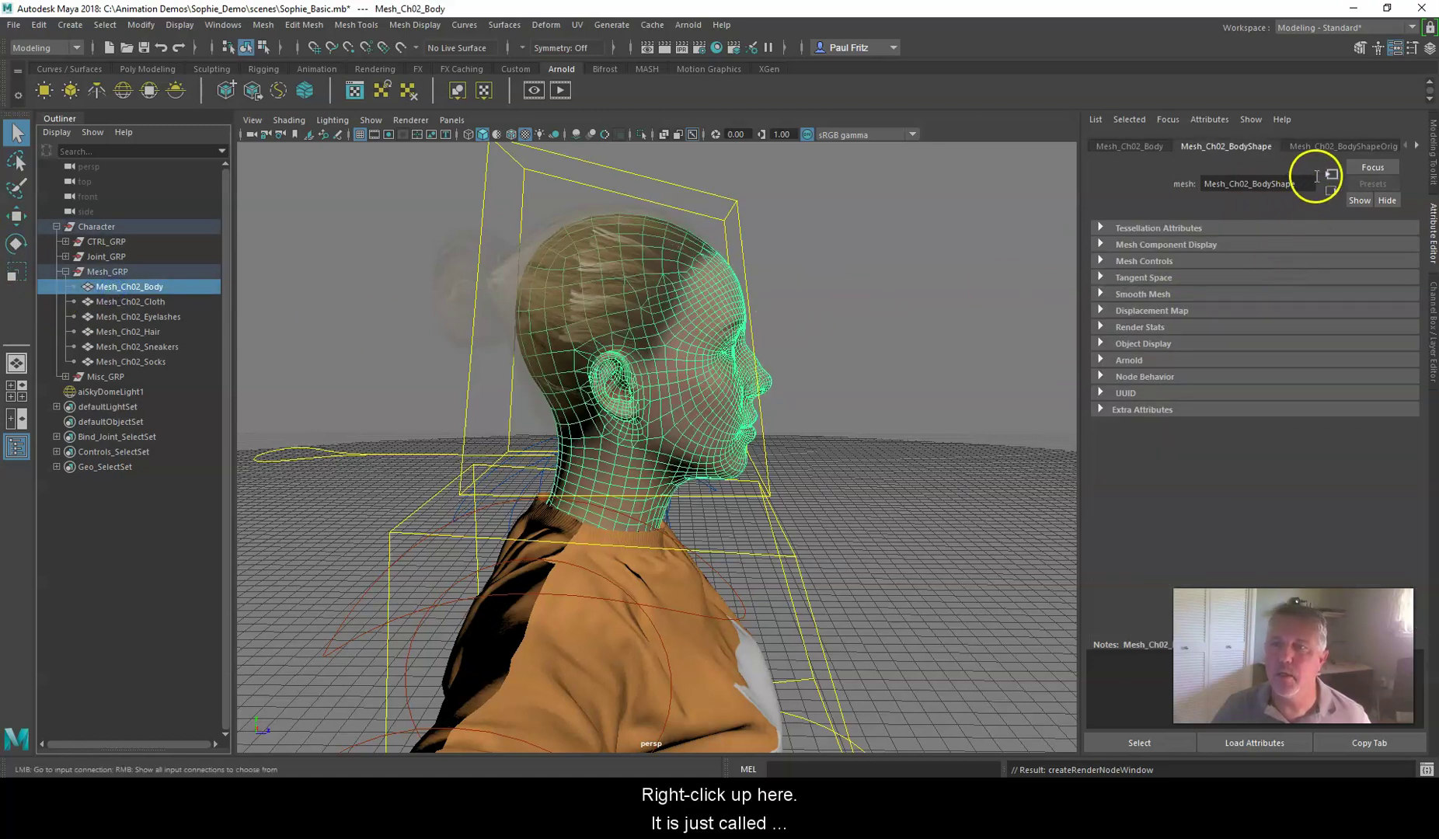
{"action": "right_click", "coordinate": [1419, 144]}
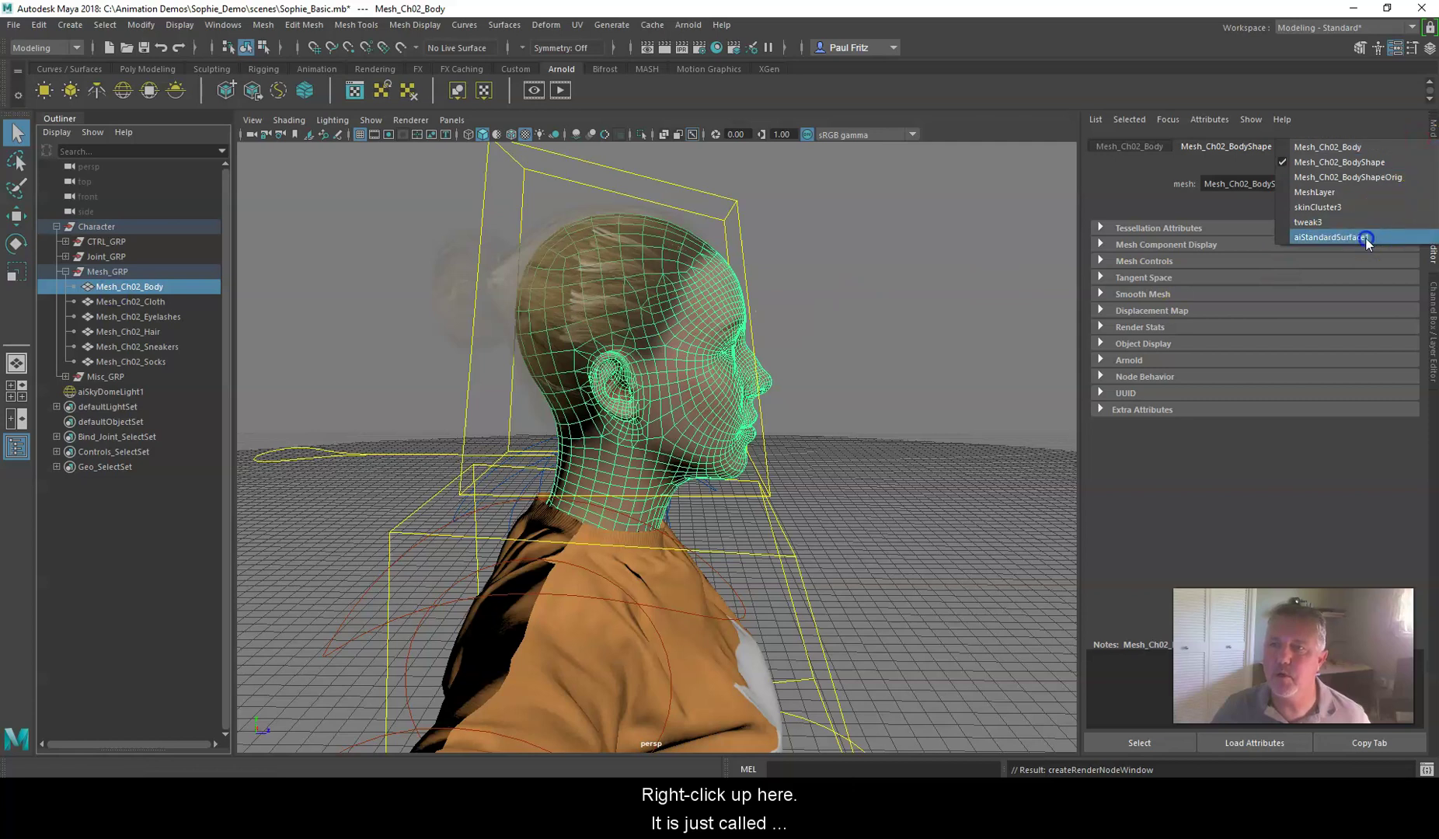
{"action": "left_click", "coordinate": [1365, 238]}
{"action": "left_click_drag", "start_coordinate": [1300, 185], "coordinate": [1118, 181]}
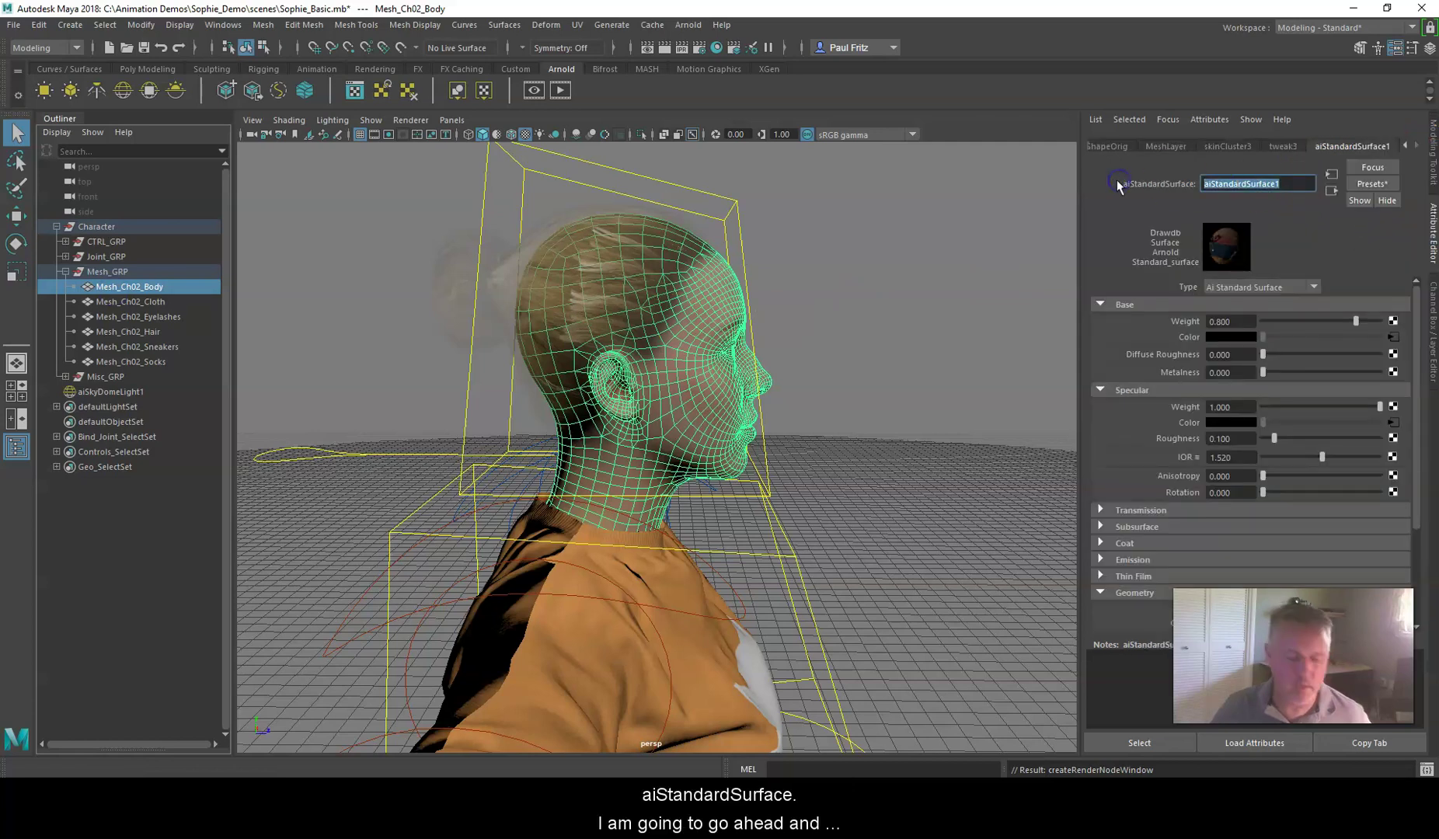
{"action": "type", "text": "M_Body"}
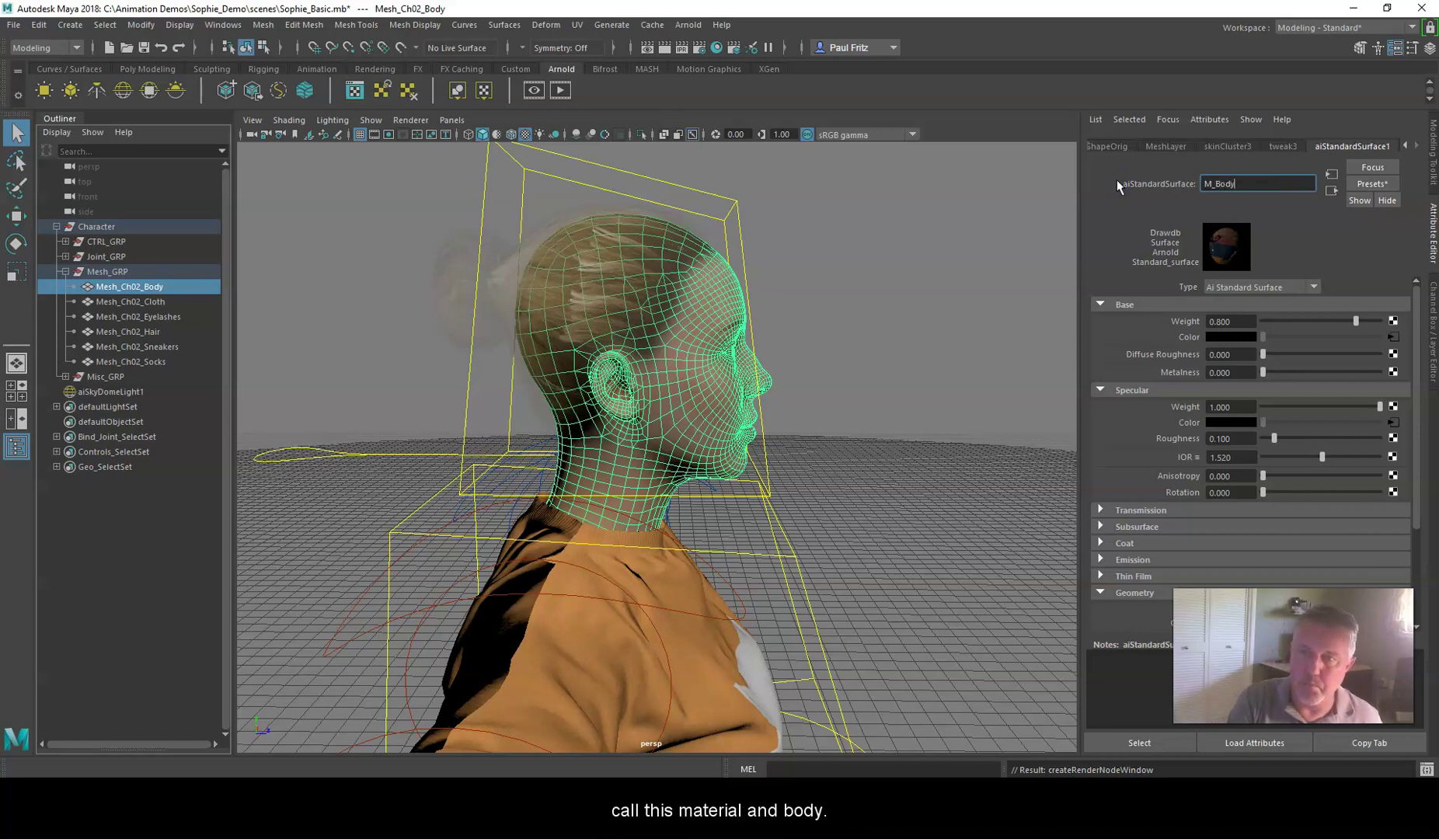
{"action": "key", "text": "Return"}
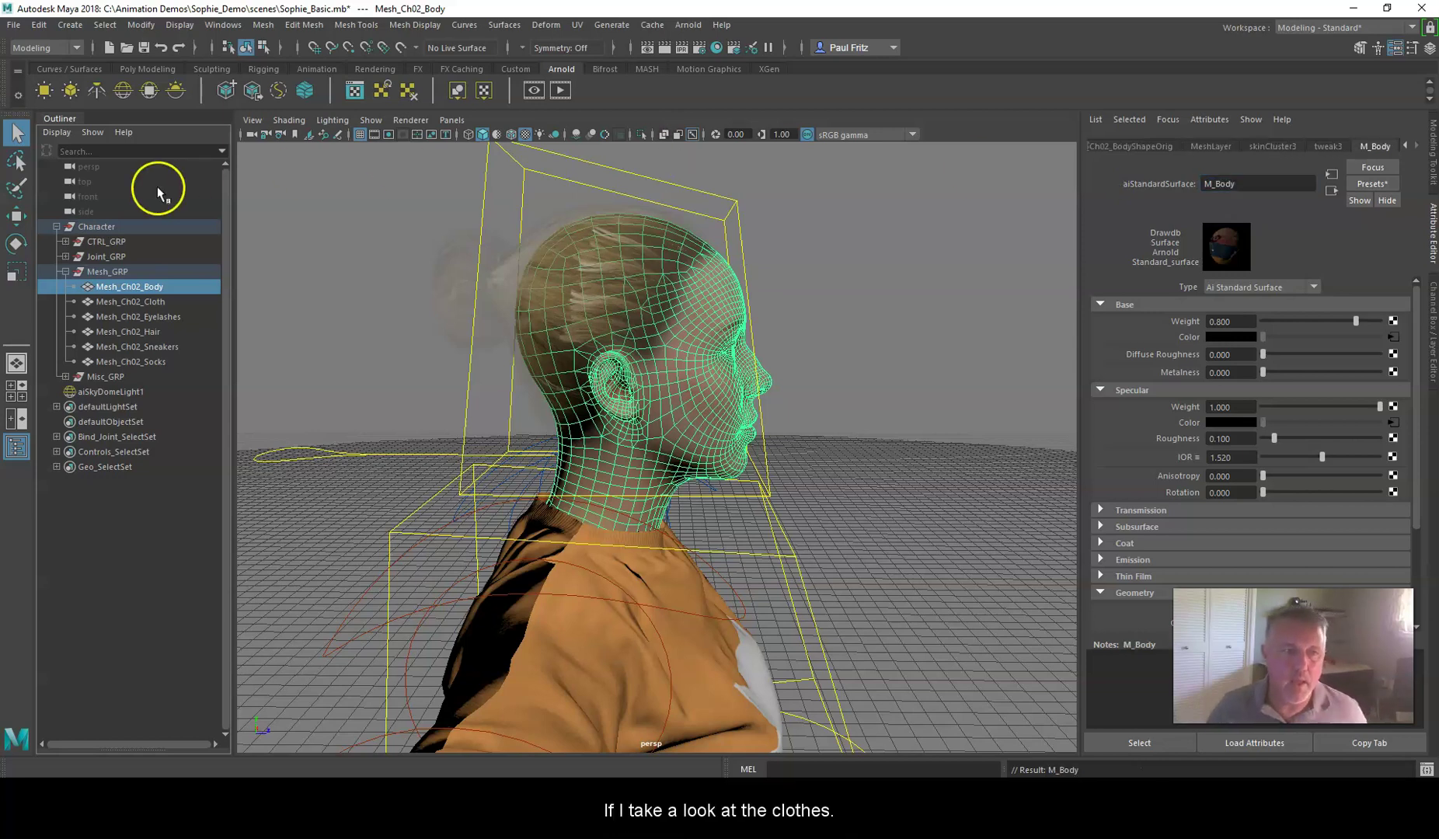
Check that the Cloth, Sneakers and Socks meshes all use M_Body.
{"action": "left_click", "coordinate": [90, 303]}
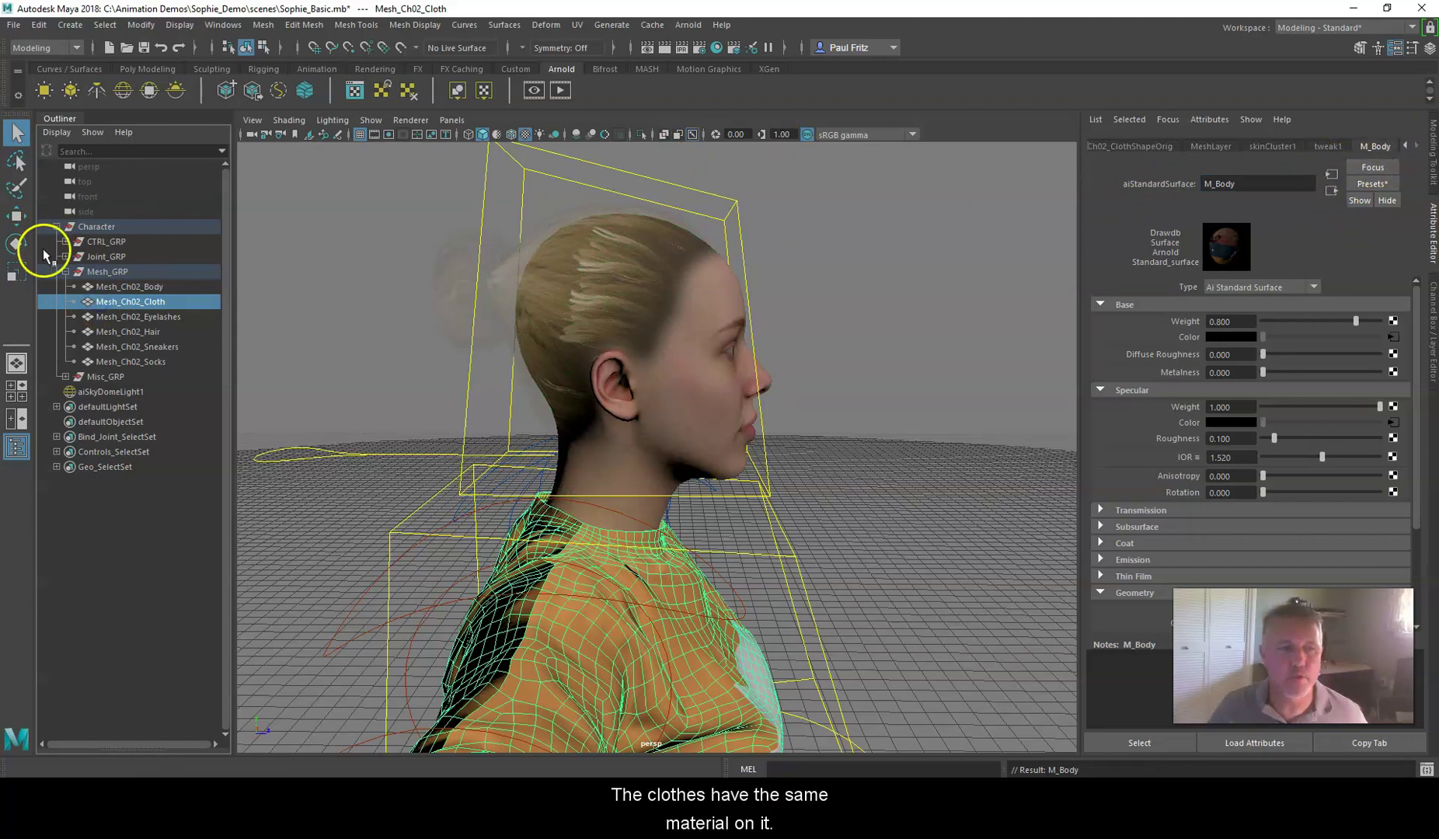
{"action": "left_click", "coordinate": [121, 346]}
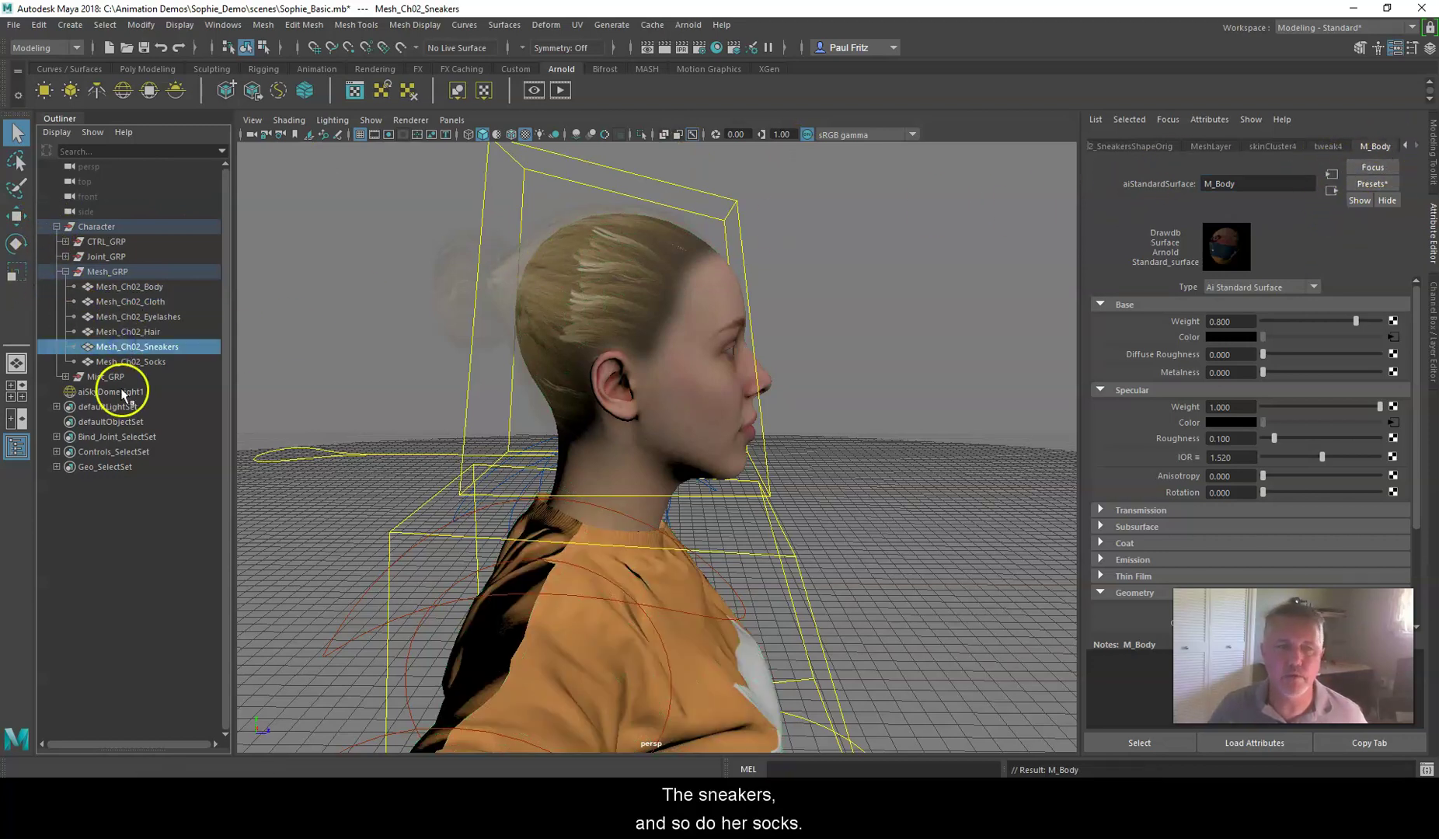
{"action": "left_click", "coordinate": [132, 361]}
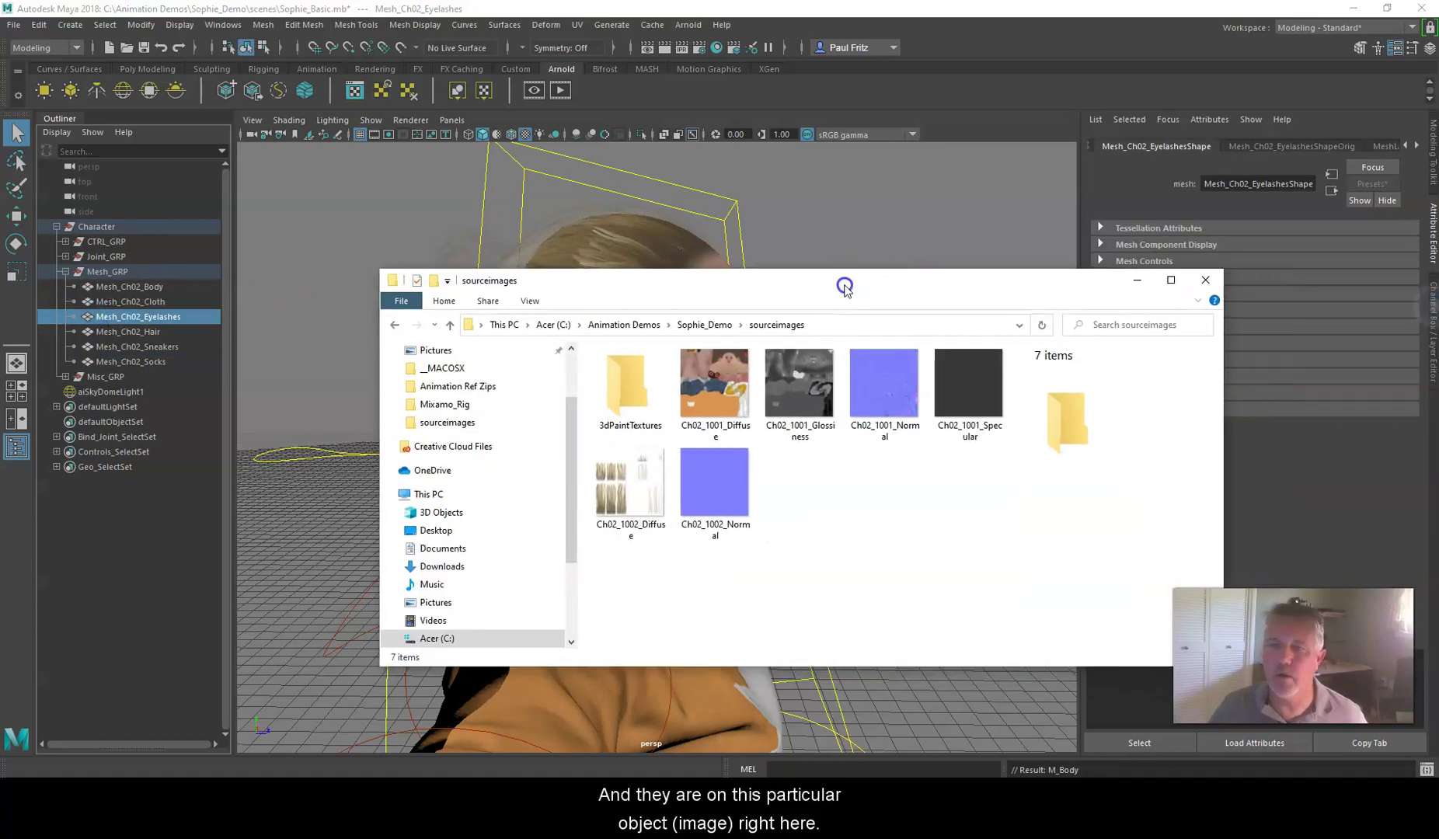
{"action": "left_click", "coordinate": [631, 482]}
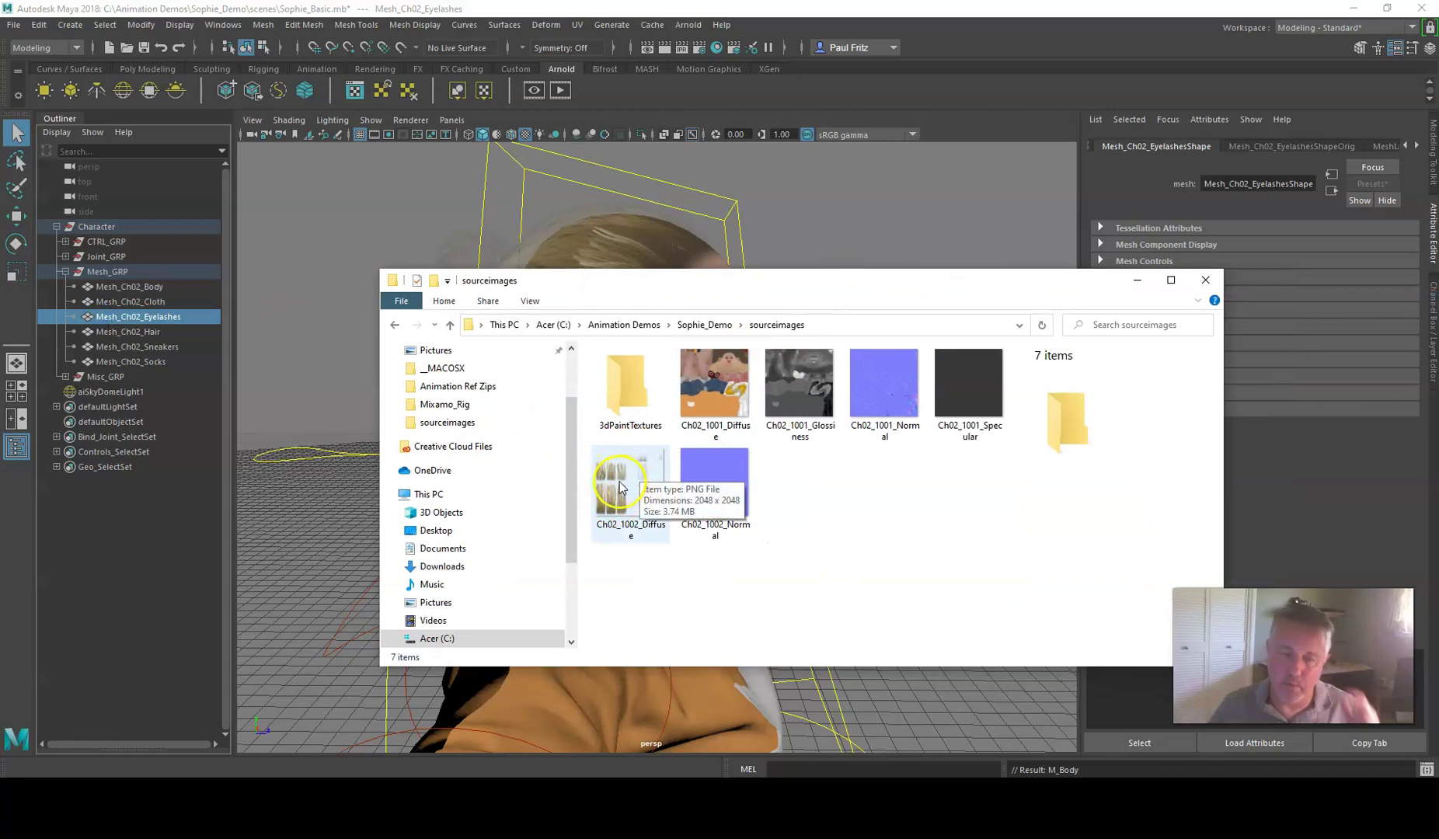
{"action": "left_click", "coordinate": [886, 461]}
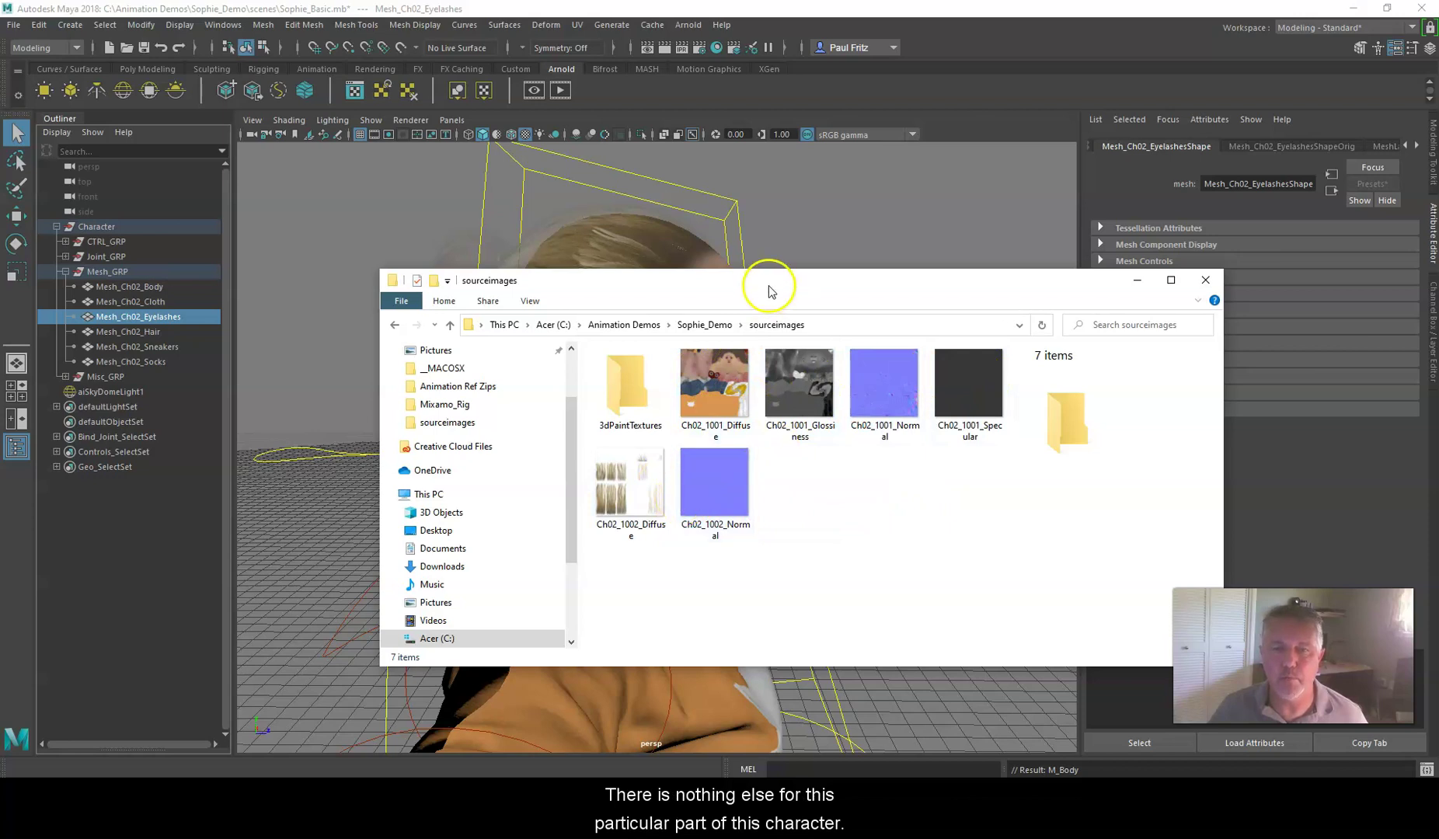
{"action": "left_click_drag", "start_coordinate": [766, 292], "coordinate": [1438, 299]}
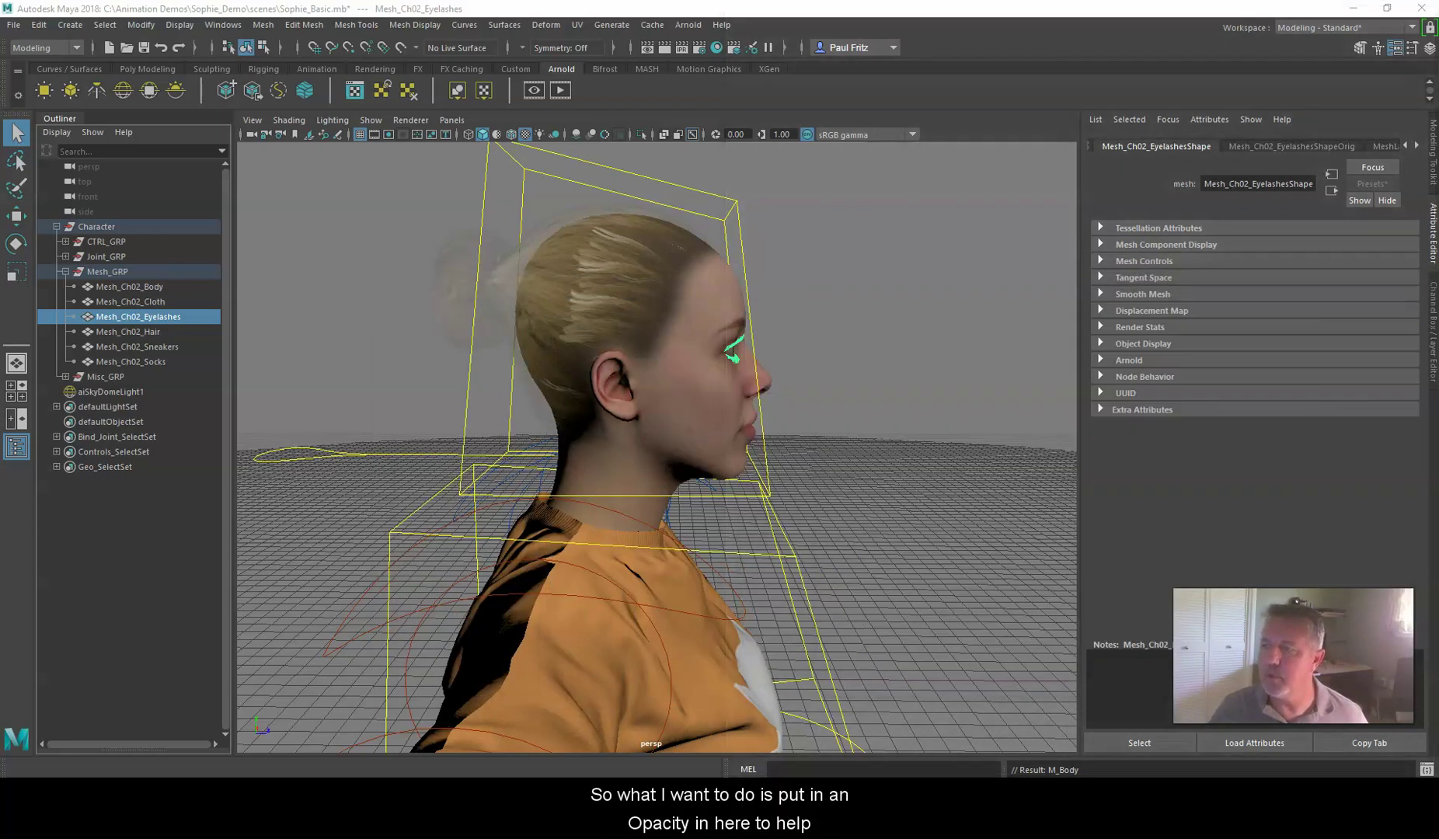
Orbit to the back of the head and convert the Ch02_hair material to Ai Standard Surface.
{"action": "left_click_drag", "start_coordinate": [702, 312], "coordinate": [724, 252], "text": "alt"}
{"action": "scroll", "coordinate": [646, 308], "scroll_direction": "up", "scroll_amount": 3}
{"action": "left_click_drag", "start_coordinate": [645, 312], "coordinate": [581, 325], "text": "alt"}
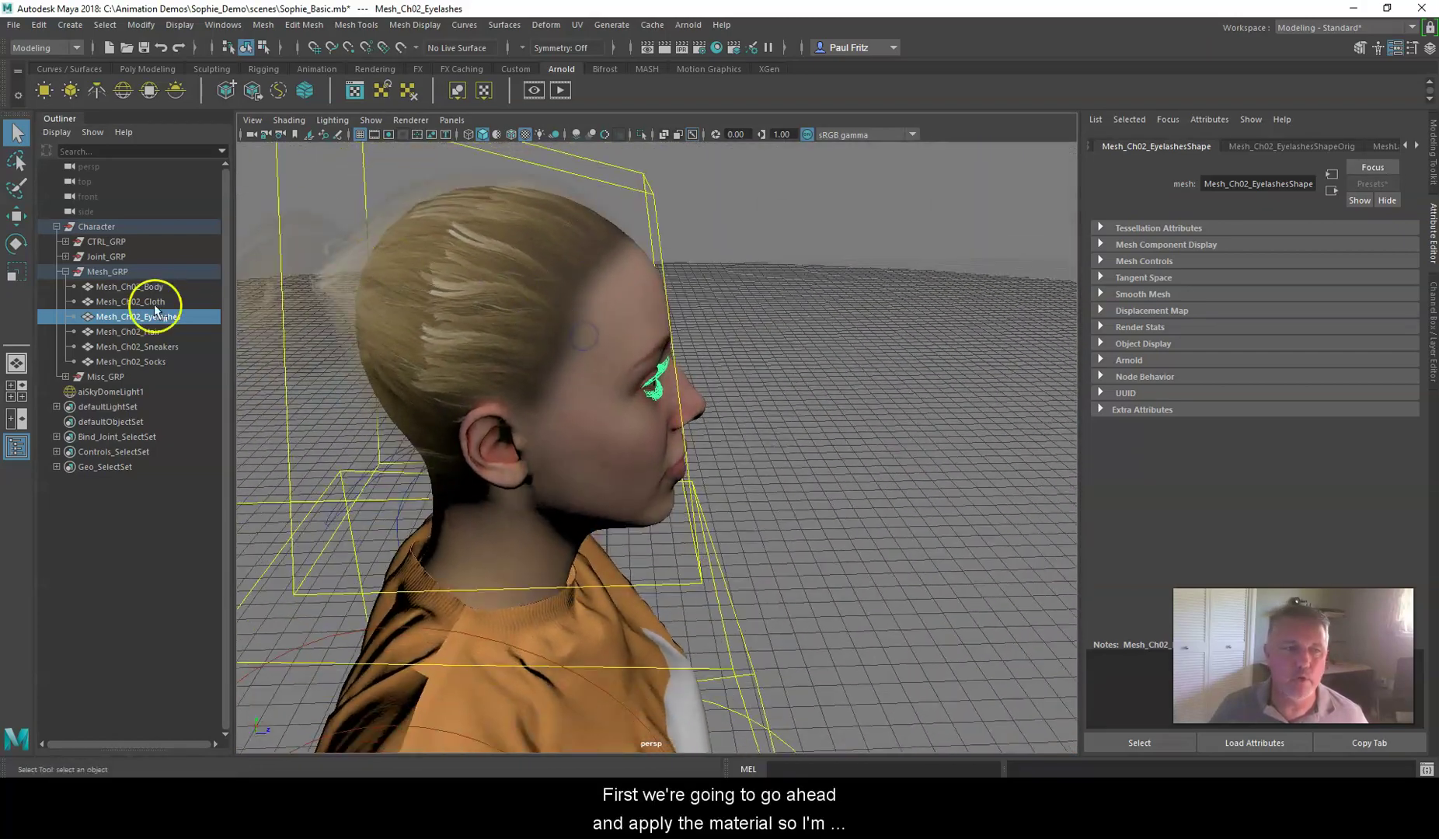
{"action": "left_click", "coordinate": [1414, 145]}
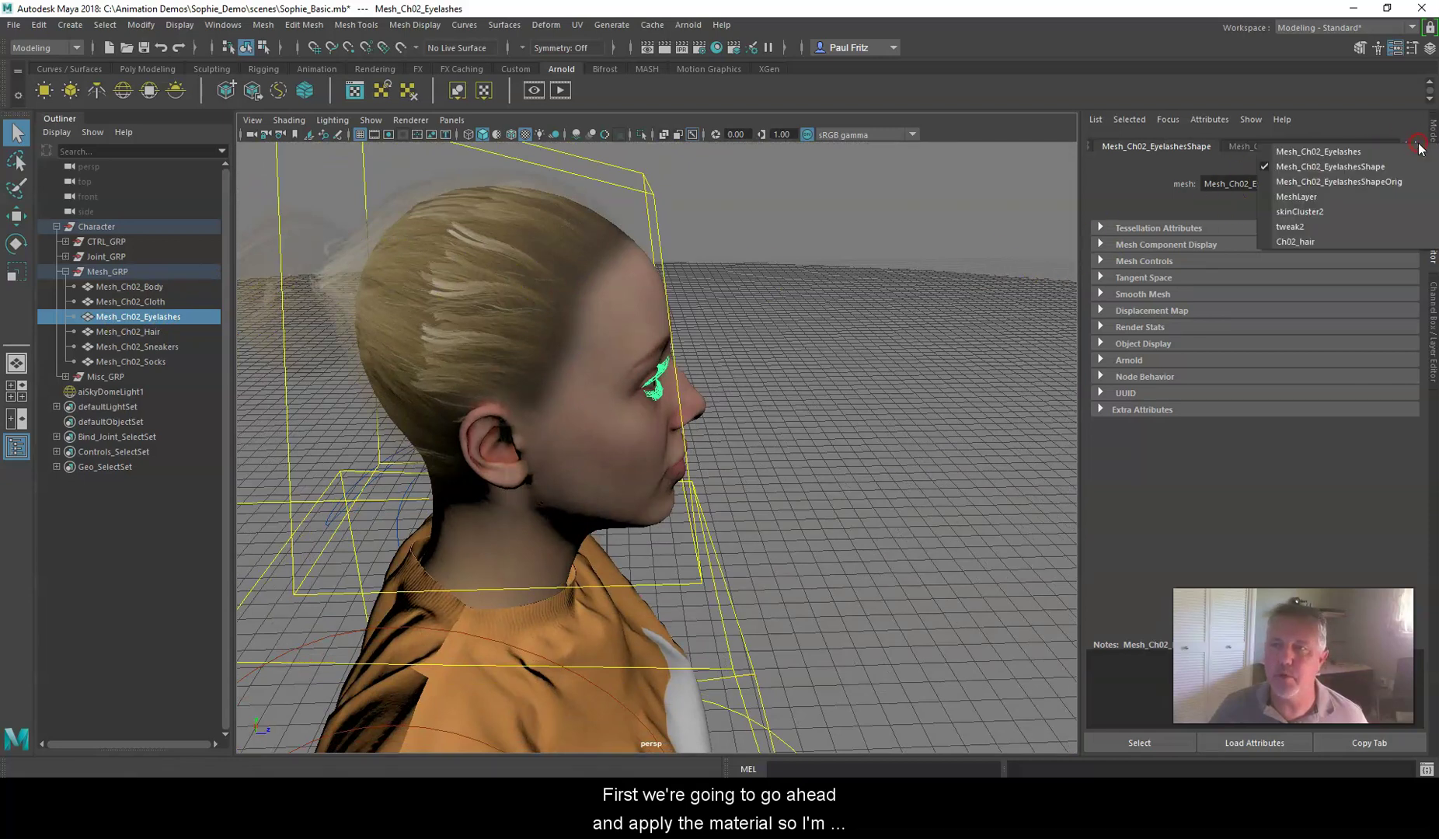
{"action": "left_click", "coordinate": [1324, 239]}
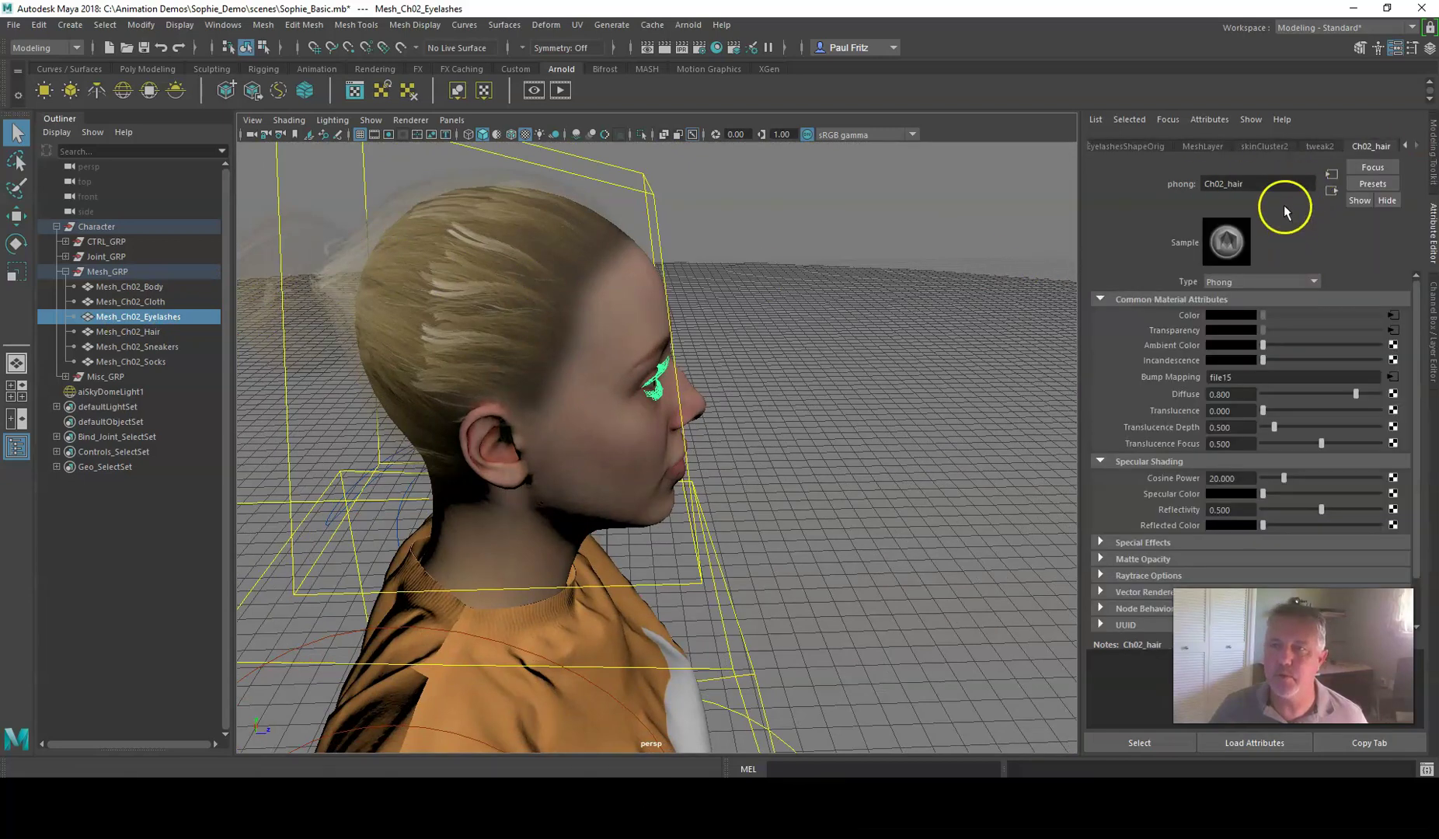
{"action": "left_click", "coordinate": [1312, 281]}
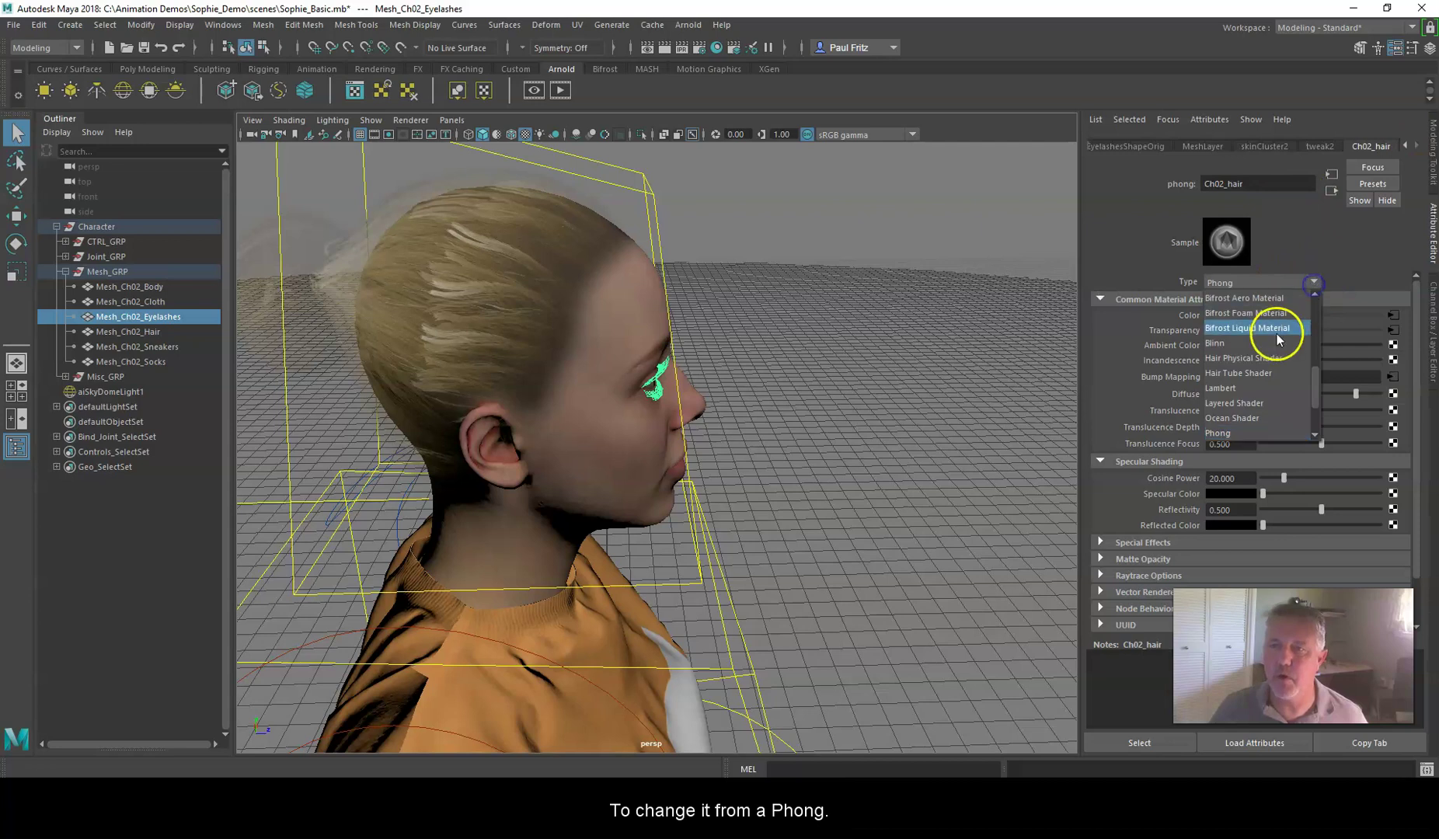
{"action": "left_click", "coordinate": [1260, 297]}
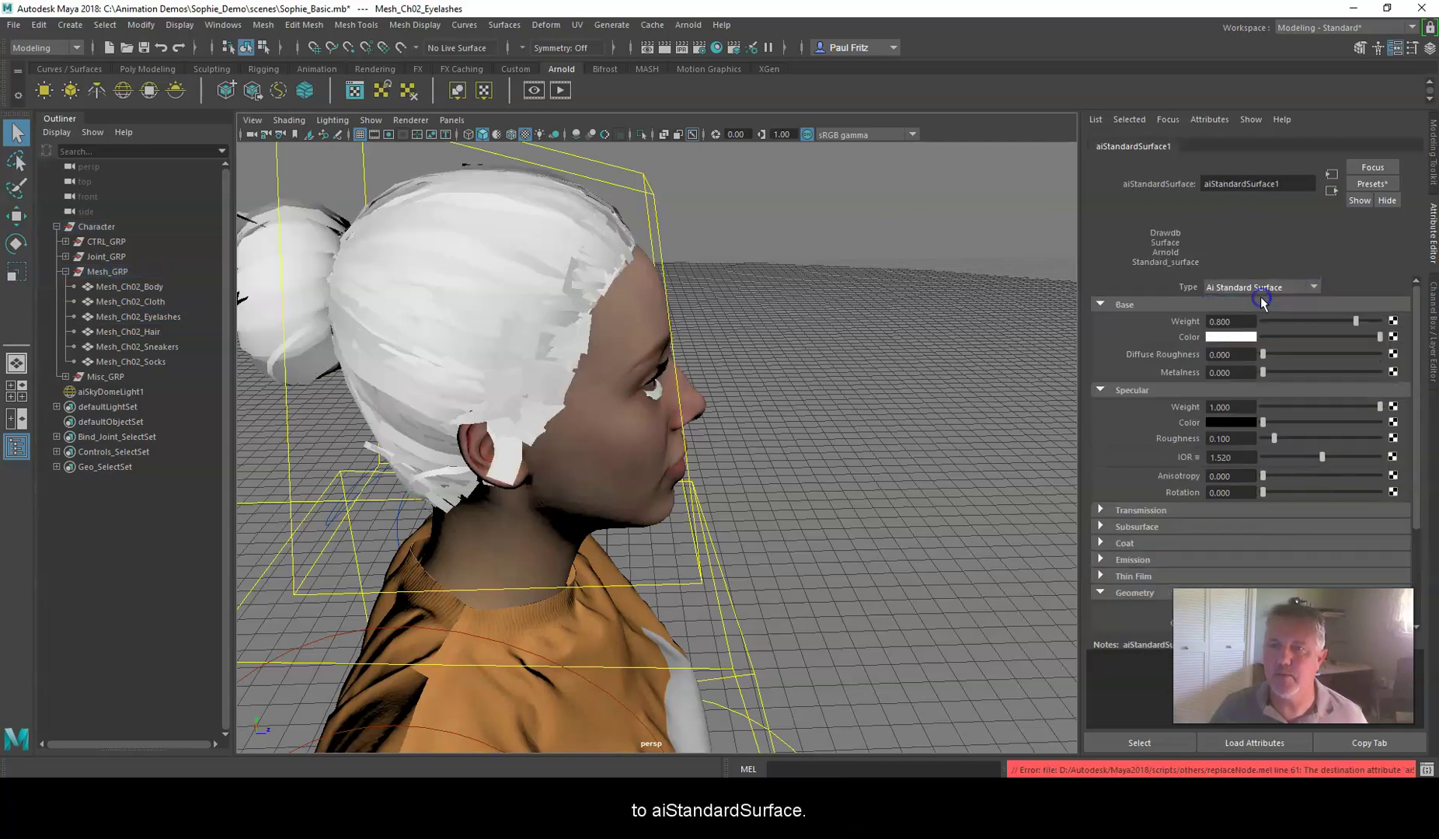
Rename the hair material to M_Hair and bring up Create Render Node for its base colour.
{"action": "double_click", "coordinate": [1286, 184]}
{"action": "type", "text": "M_Hai"}
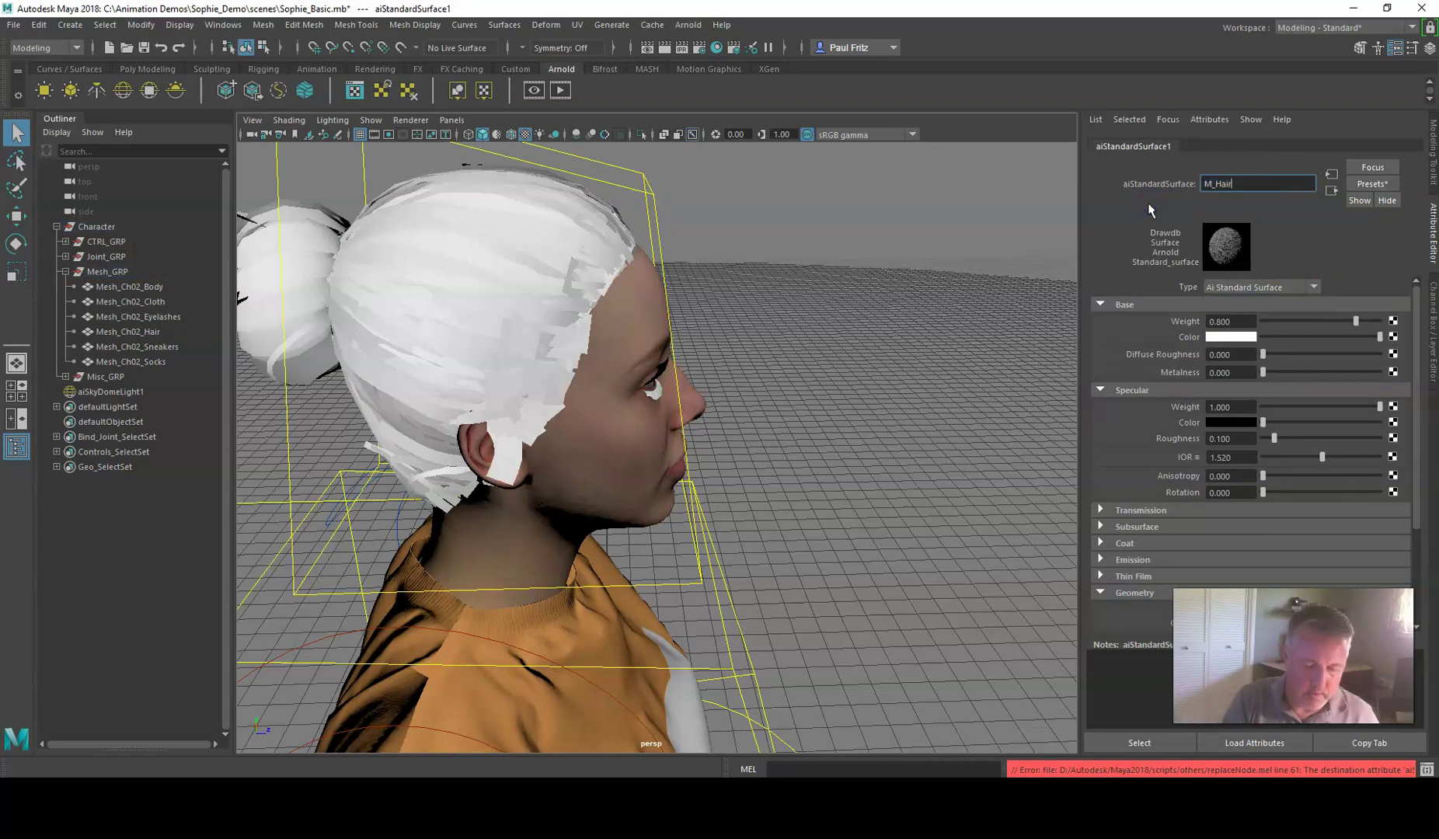
{"action": "type", "text": "r"}
{"action": "key", "text": "Return"}
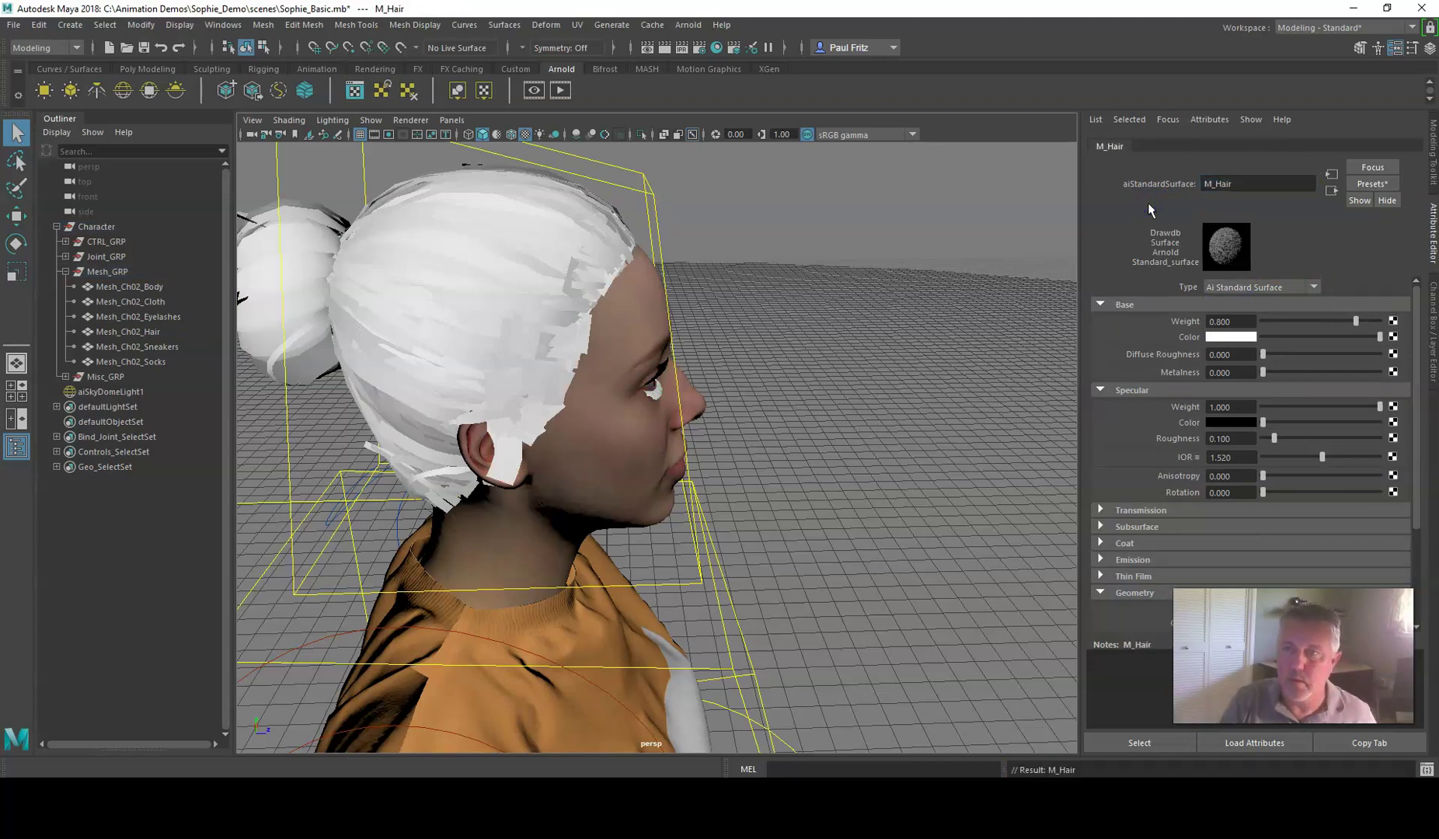
{"action": "left_click", "coordinate": [1393, 339]}
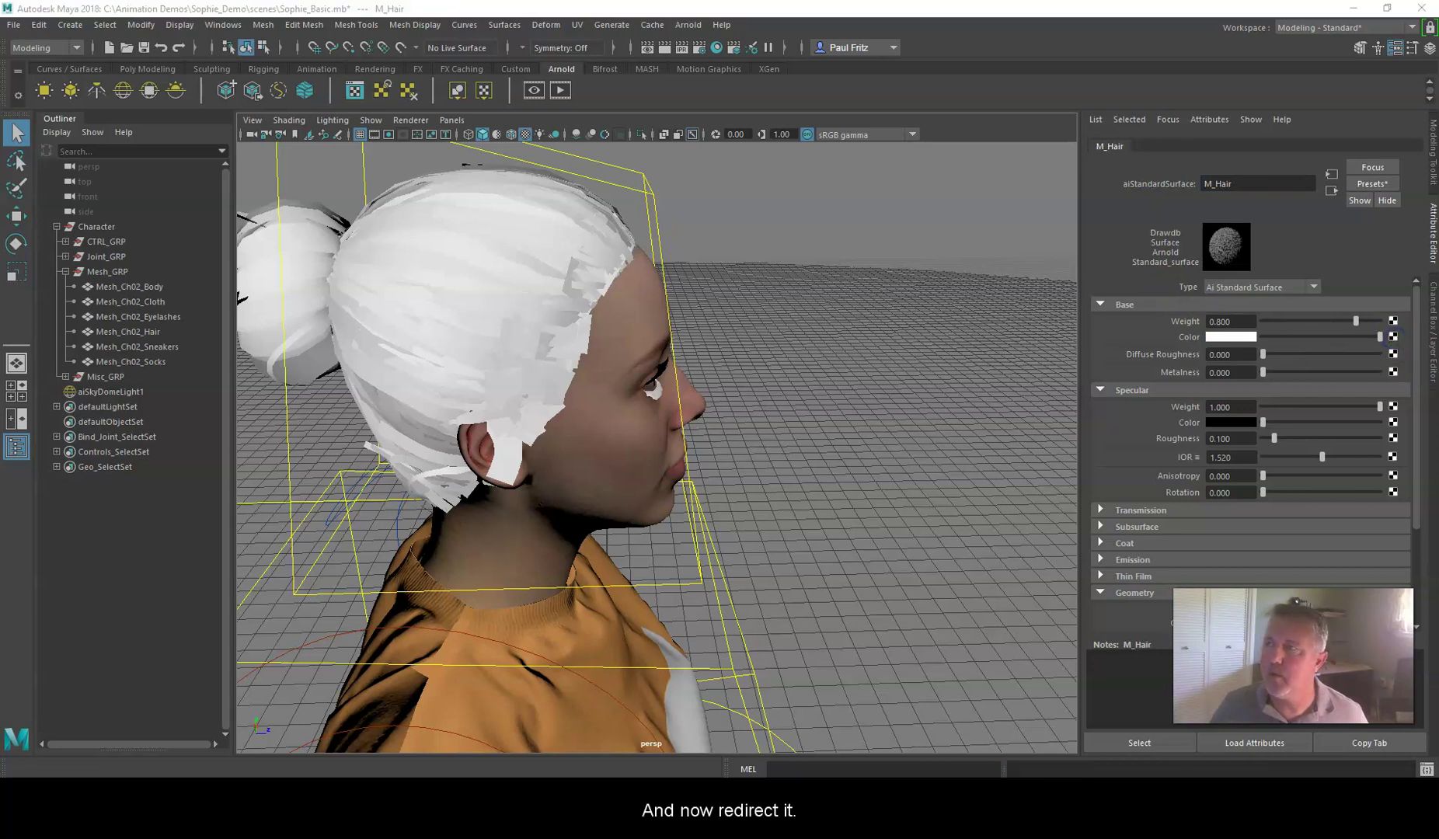
{"action": "left_click_drag", "start_coordinate": [981, 159], "coordinate": [918, 154]}
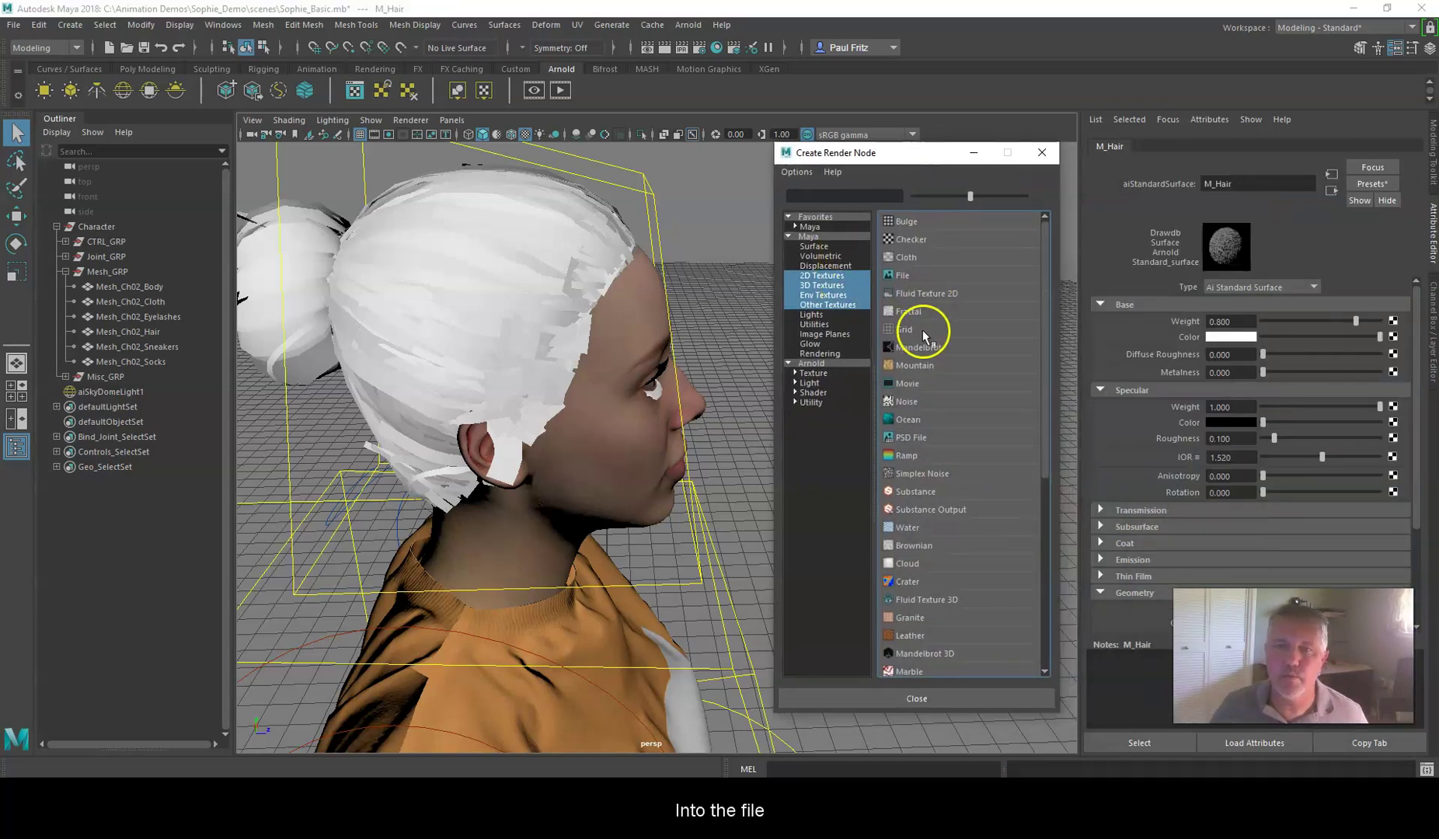
Create a File node for M_Hair's base colour and load Ch02_1002_Diffuse.png.
{"action": "left_click", "coordinate": [903, 275]}
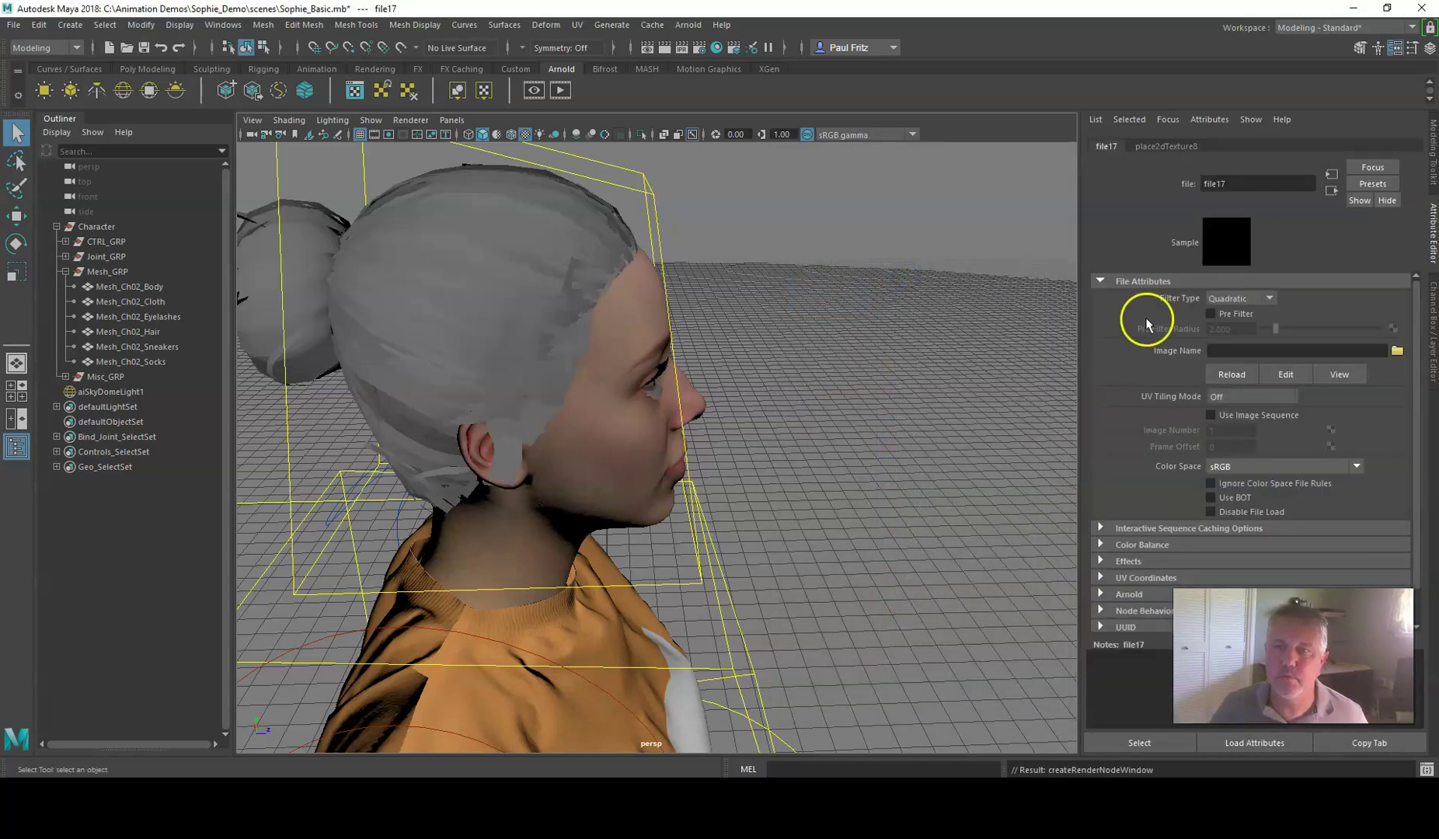
{"action": "left_click", "coordinate": [1396, 352]}
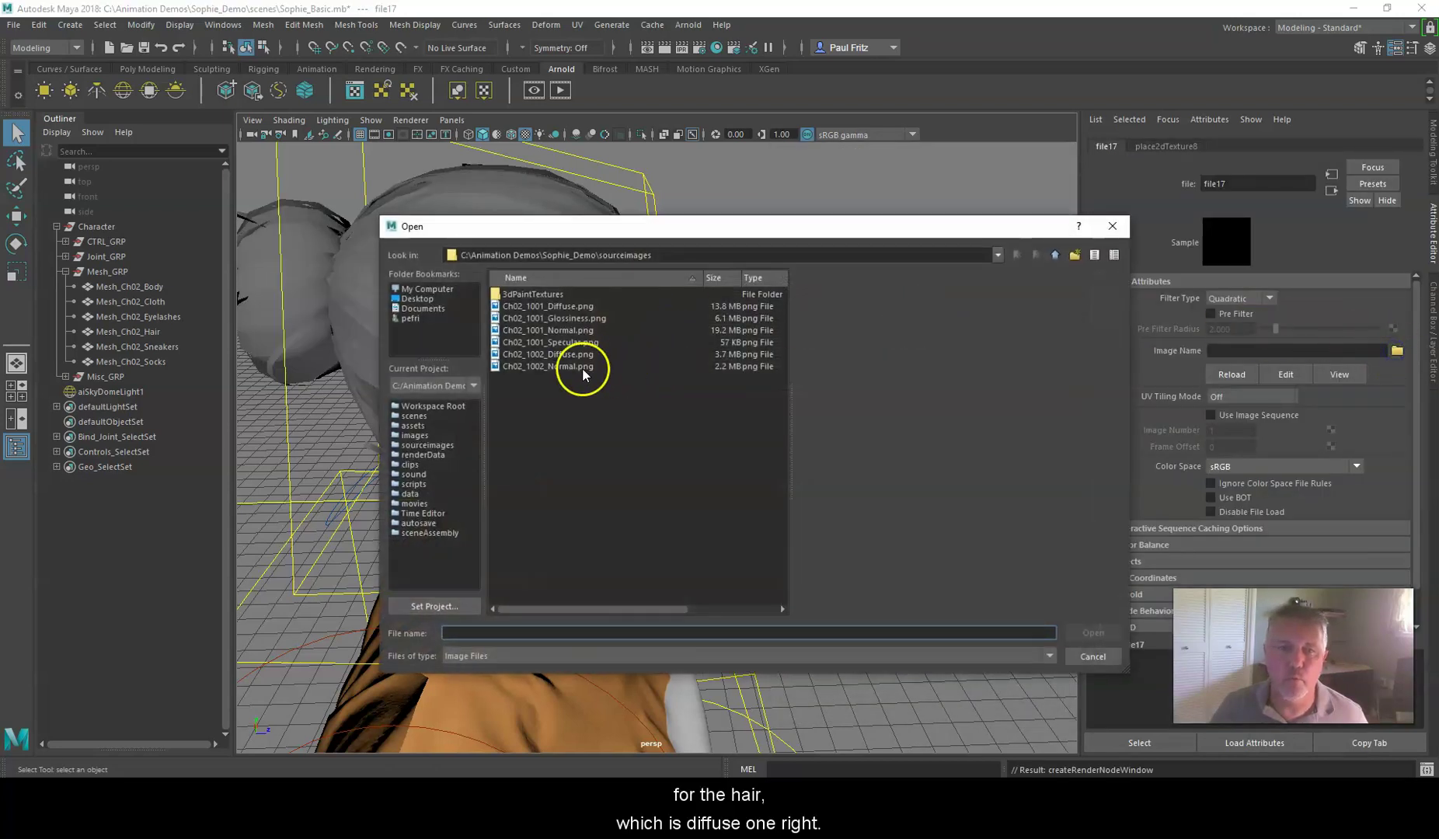
{"action": "left_click", "coordinate": [551, 356]}
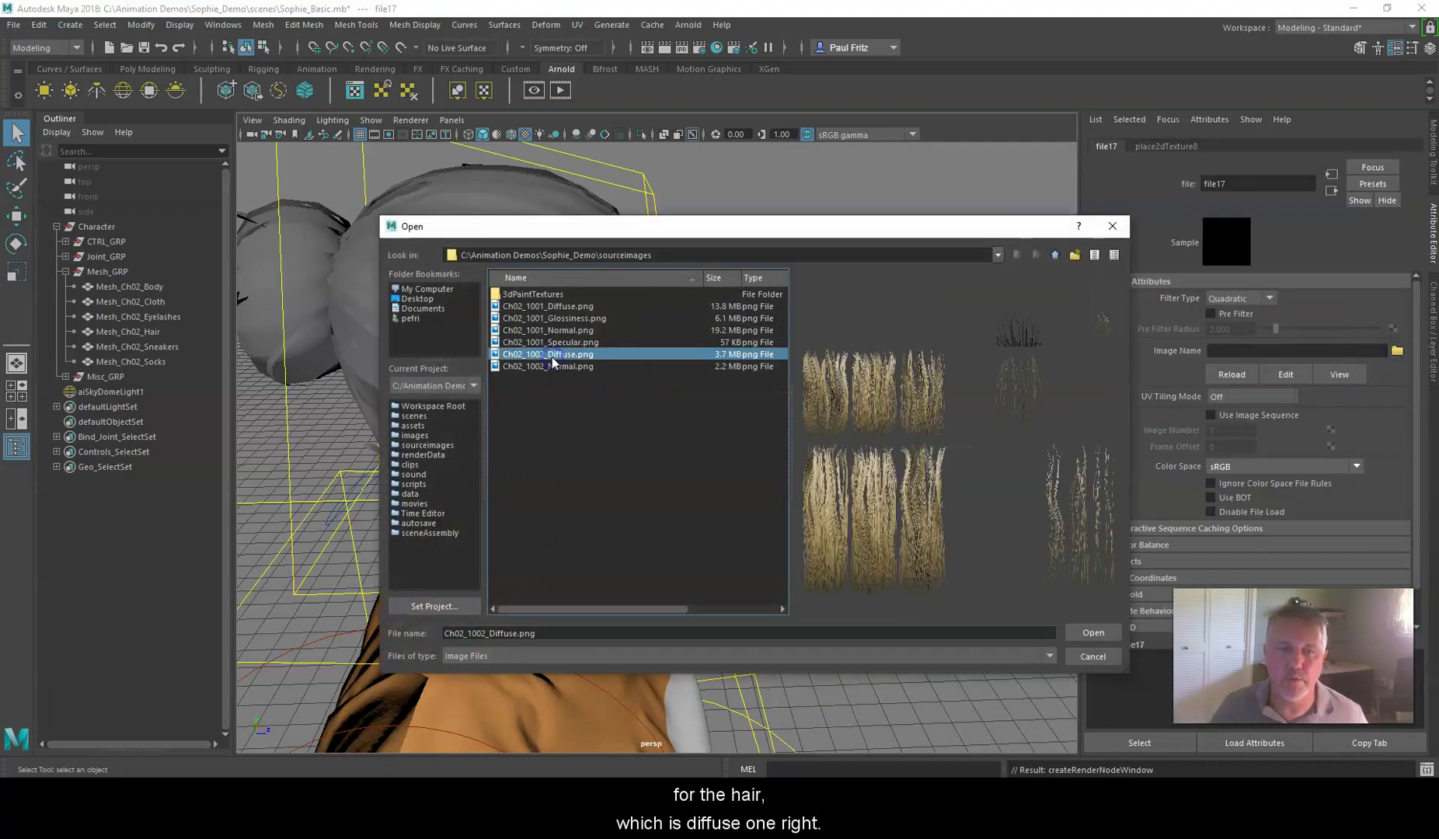
{"action": "left_click", "coordinate": [1094, 633]}
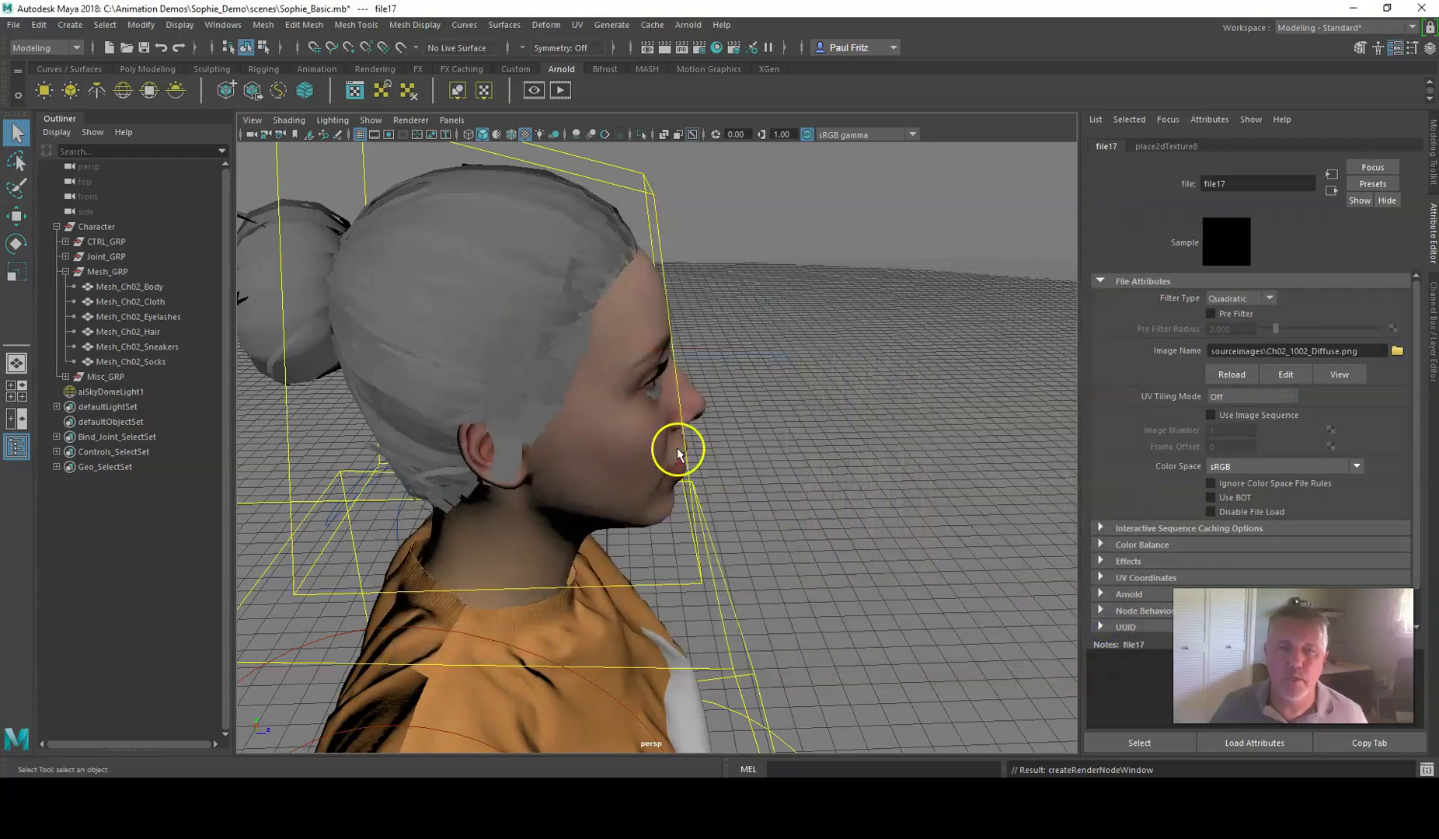
Zoom in on the textured hair at the side of the head, then return to sourceimages.
{"action": "left_click_drag", "start_coordinate": [626, 379], "coordinate": [556, 371], "text": "alt"}
{"action": "scroll", "coordinate": [535, 393], "scroll_direction": "up", "scroll_amount": 3}
{"action": "right_click_drag", "start_coordinate": [524, 379], "coordinate": [597, 384], "text": "alt"}
{"action": "scroll", "coordinate": [517, 333], "scroll_direction": "down", "scroll_amount": 5}
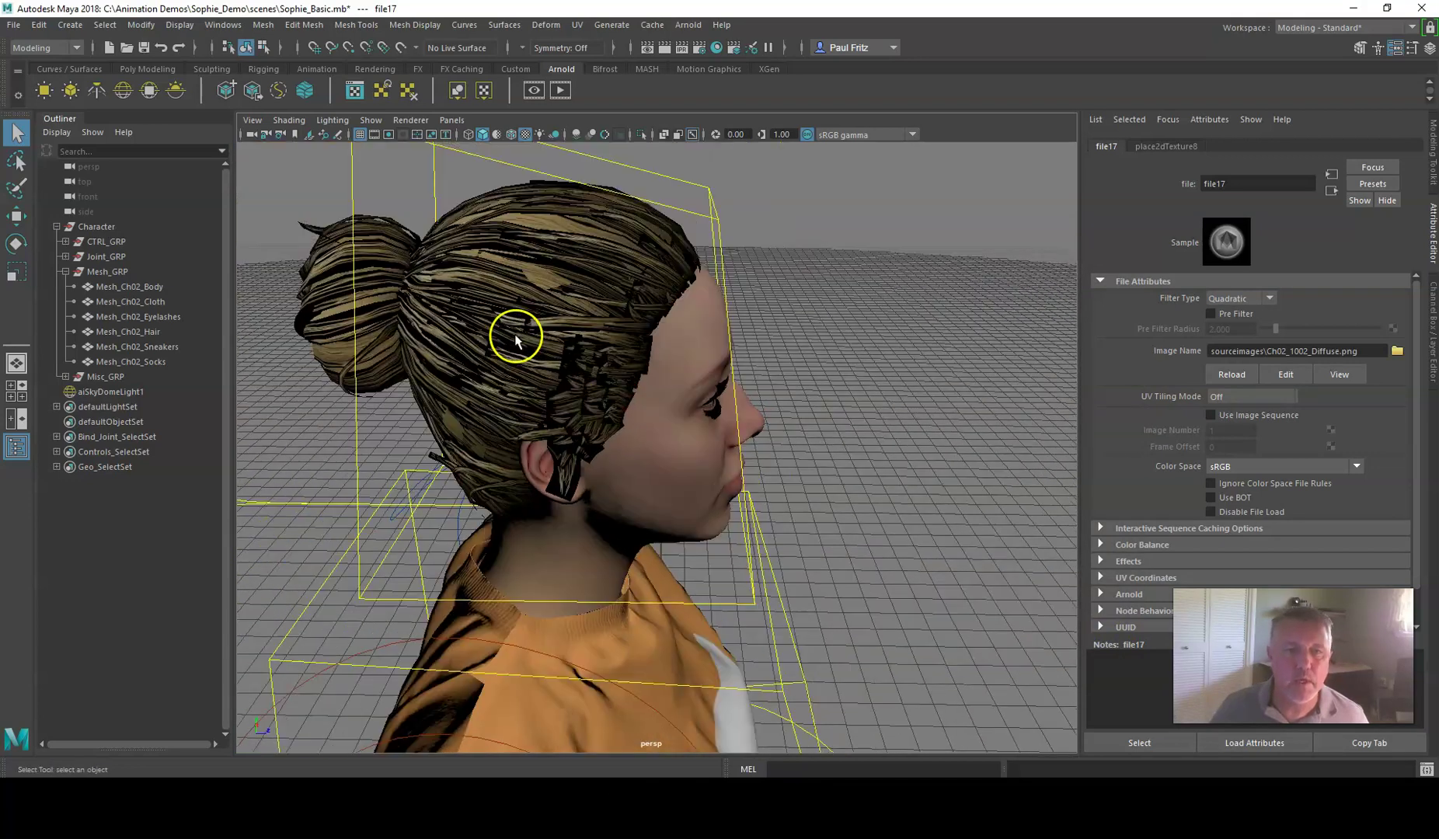
{"action": "scroll", "coordinate": [515, 336], "scroll_direction": "up", "scroll_amount": 5}
{"action": "right_click_drag", "start_coordinate": [515, 336], "coordinate": [560, 358], "text": "alt"}
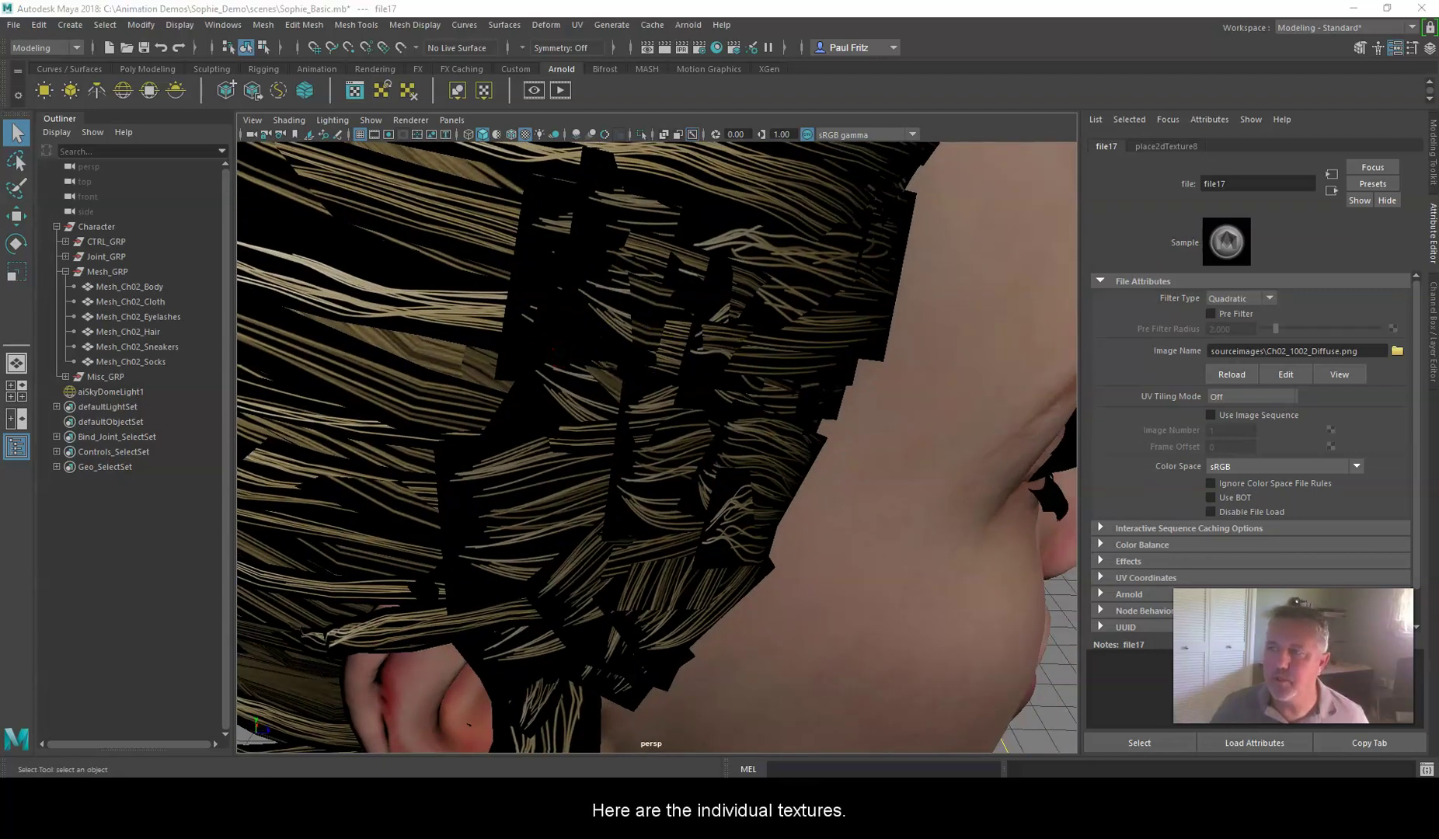
{"action": "key", "text": "alt+Tab"}
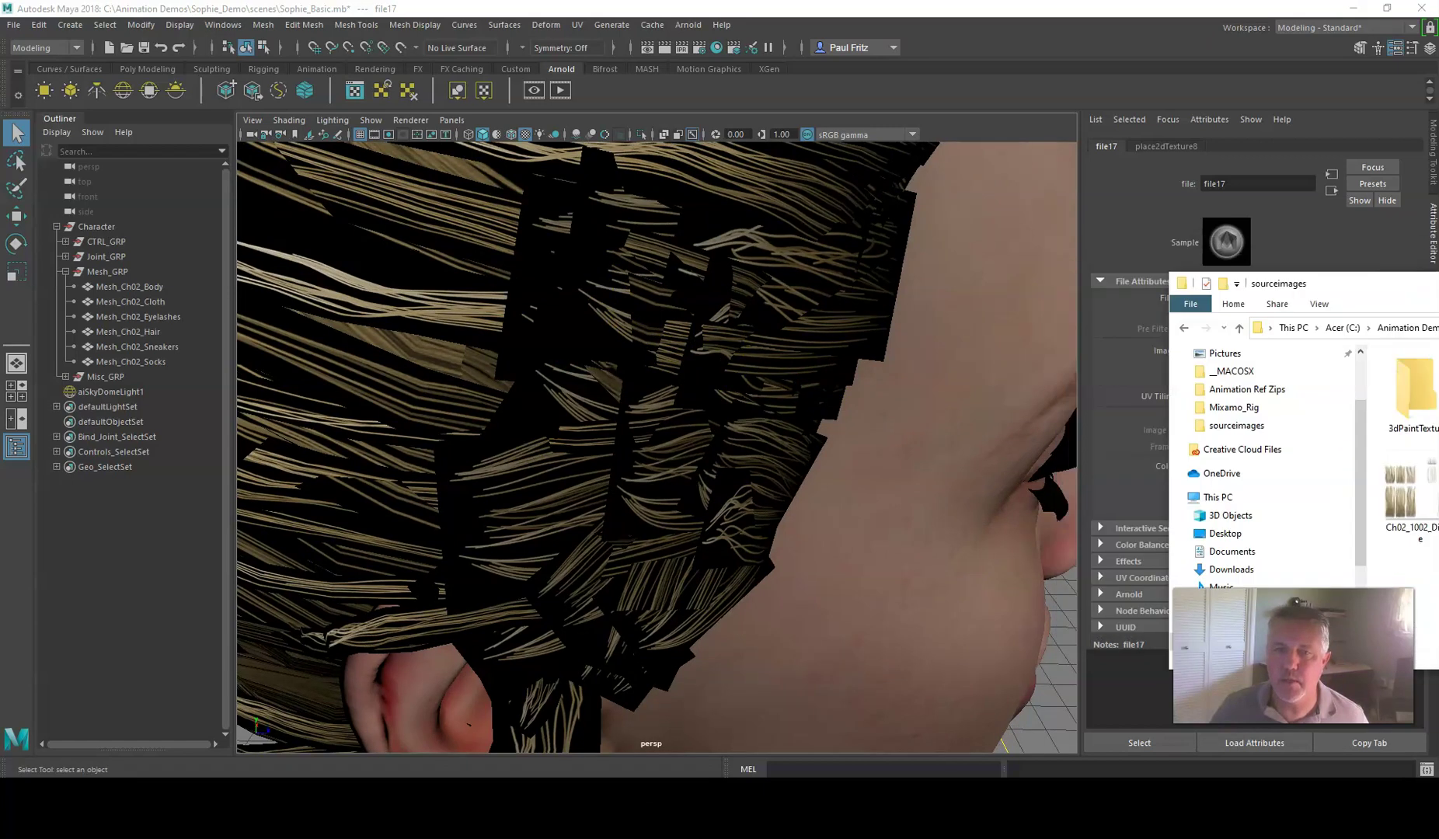
{"action": "double_click", "coordinate": [1069, 470]}
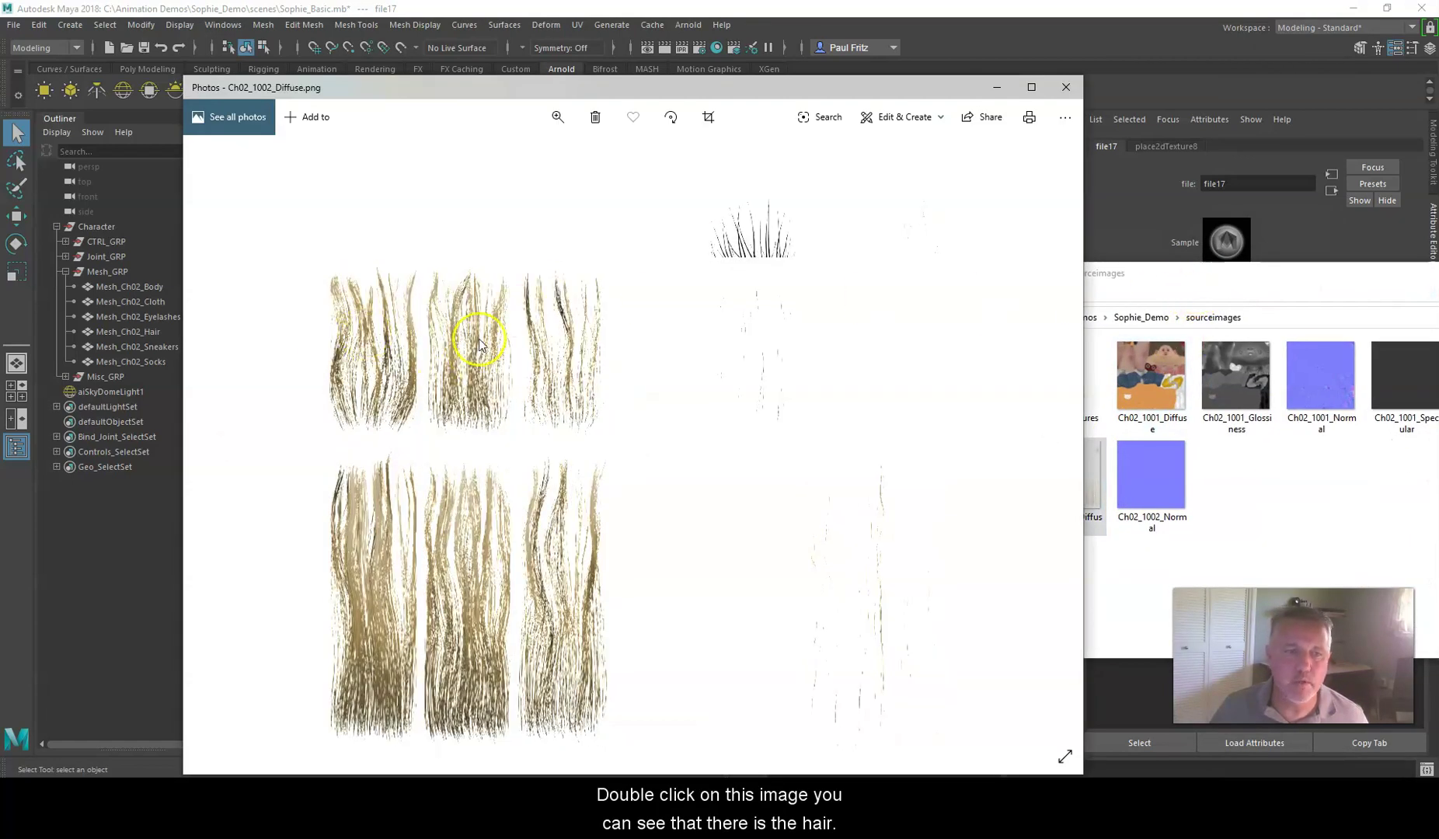
{"action": "left_click", "coordinate": [1066, 87]}
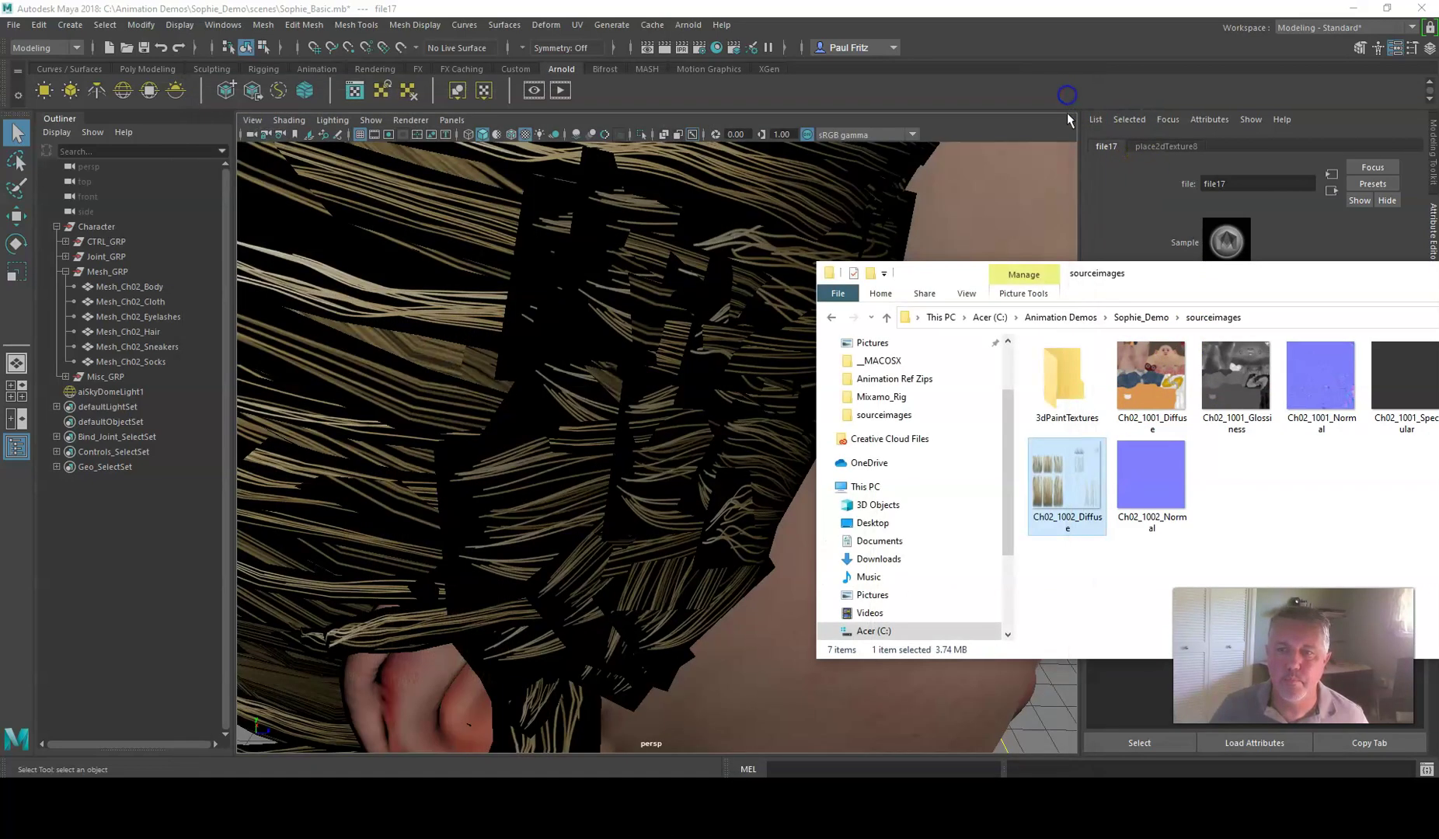
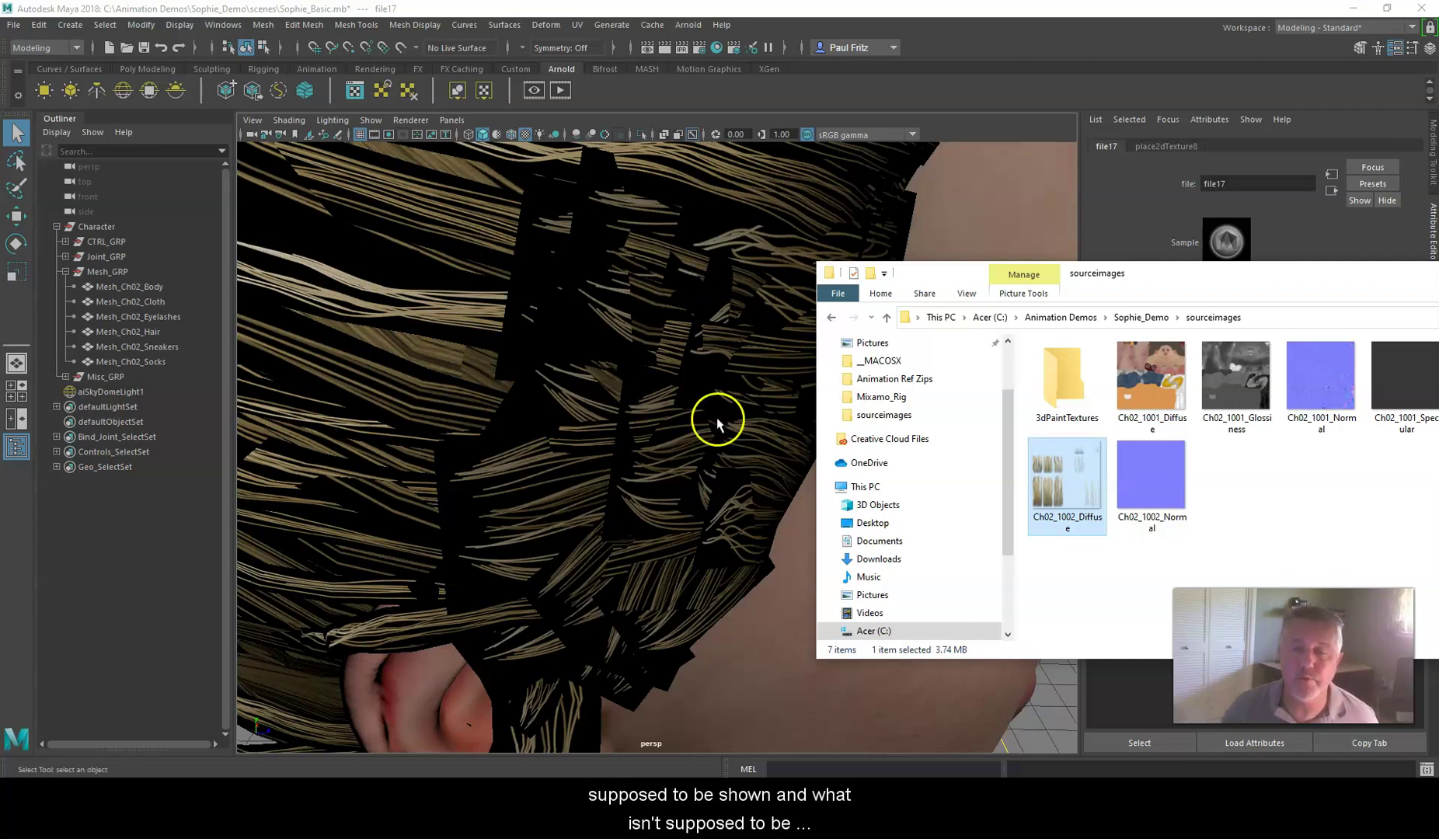
Move the Explorer window aside and orbit out to a side view of Sophie's head.
{"action": "left_click_drag", "start_coordinate": [1180, 283], "coordinate": [694, 240]}
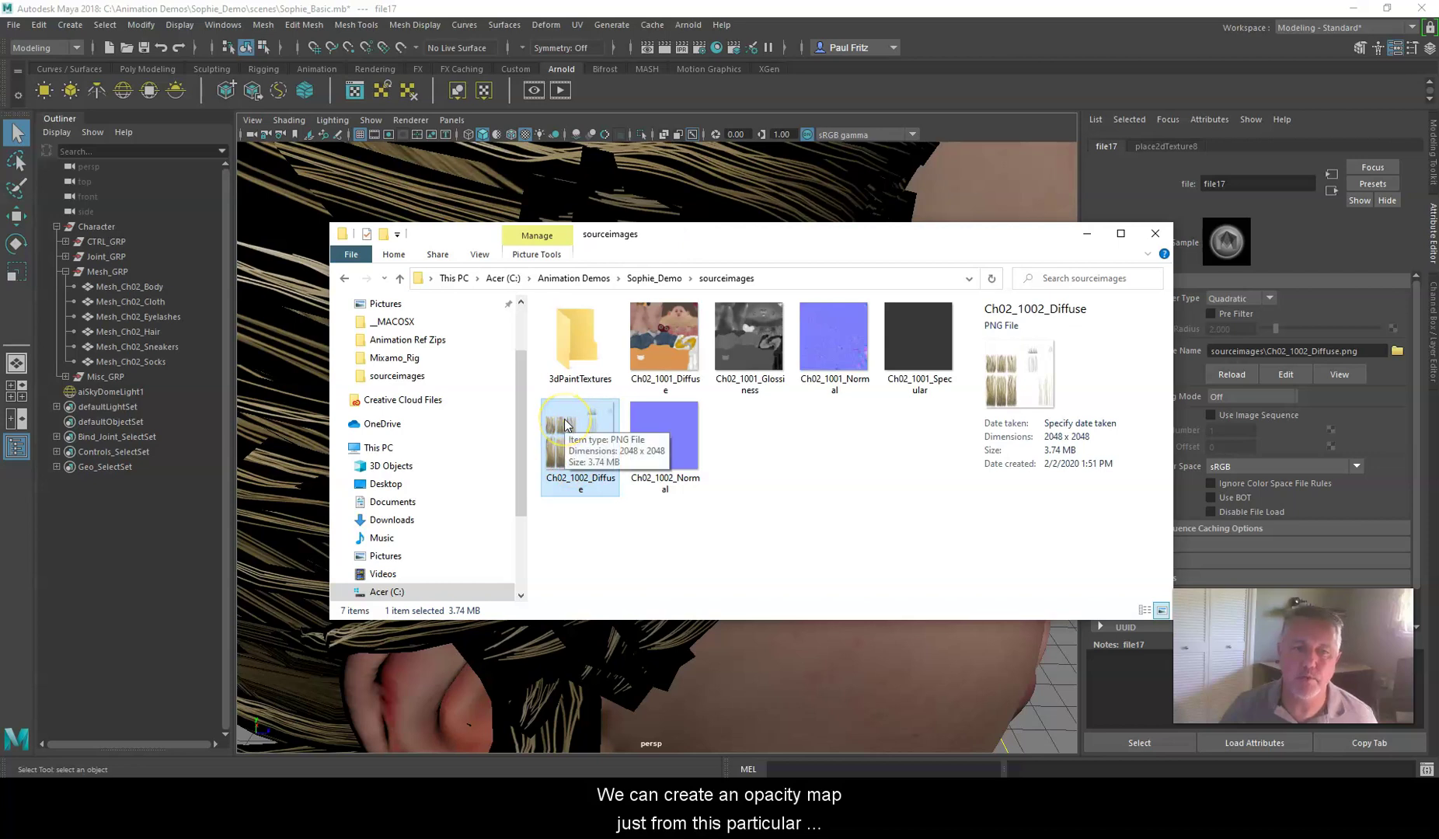
{"action": "left_click_drag", "start_coordinate": [707, 232], "coordinate": [1438, 232]}
{"action": "scroll", "coordinate": [694, 322], "scroll_direction": "down", "scroll_amount": 8}
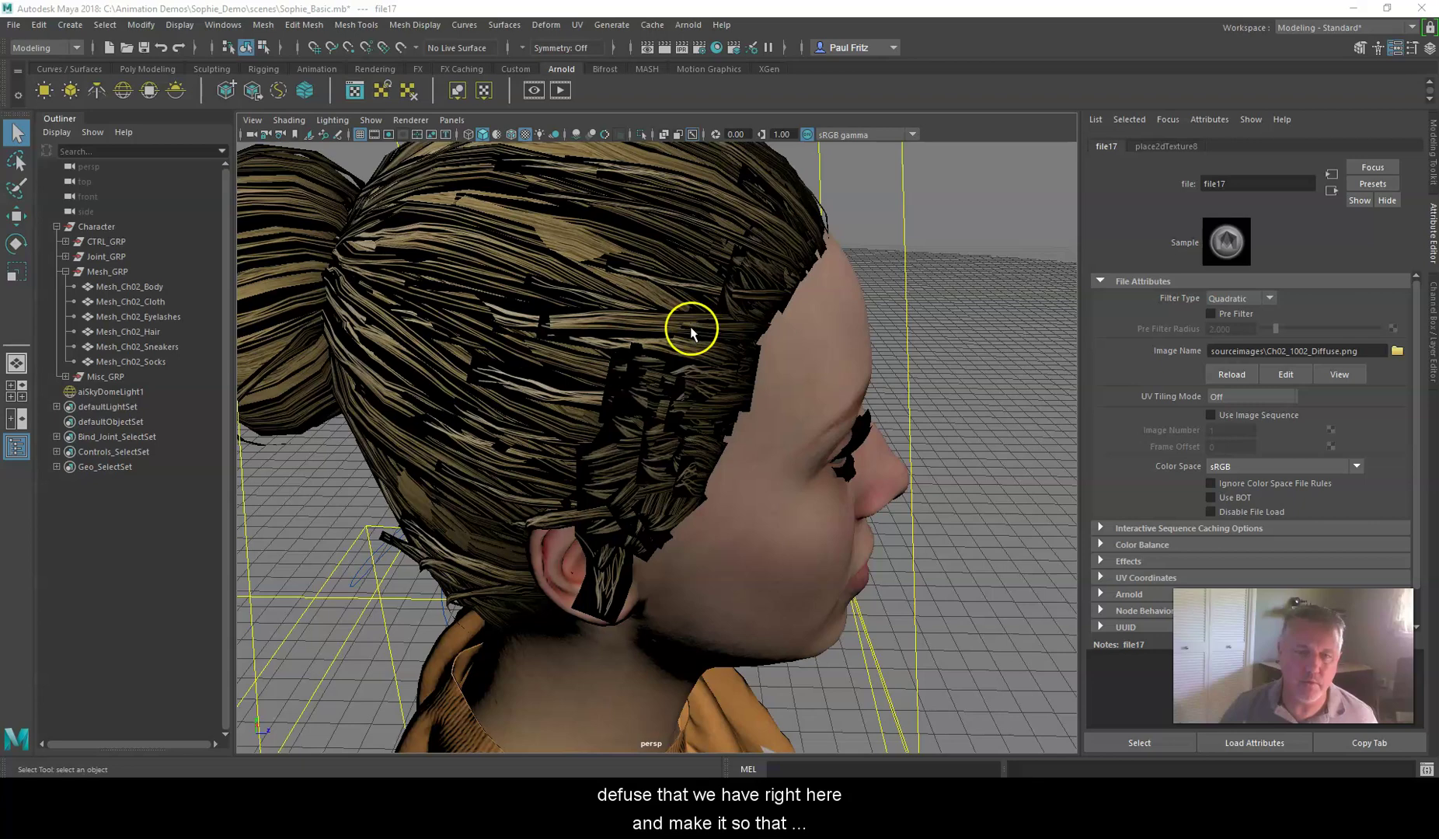
{"action": "left_click_drag", "start_coordinate": [694, 331], "coordinate": [647, 281], "text": "alt"}
{"action": "scroll", "coordinate": [633, 268], "scroll_direction": "up", "scroll_amount": 5}
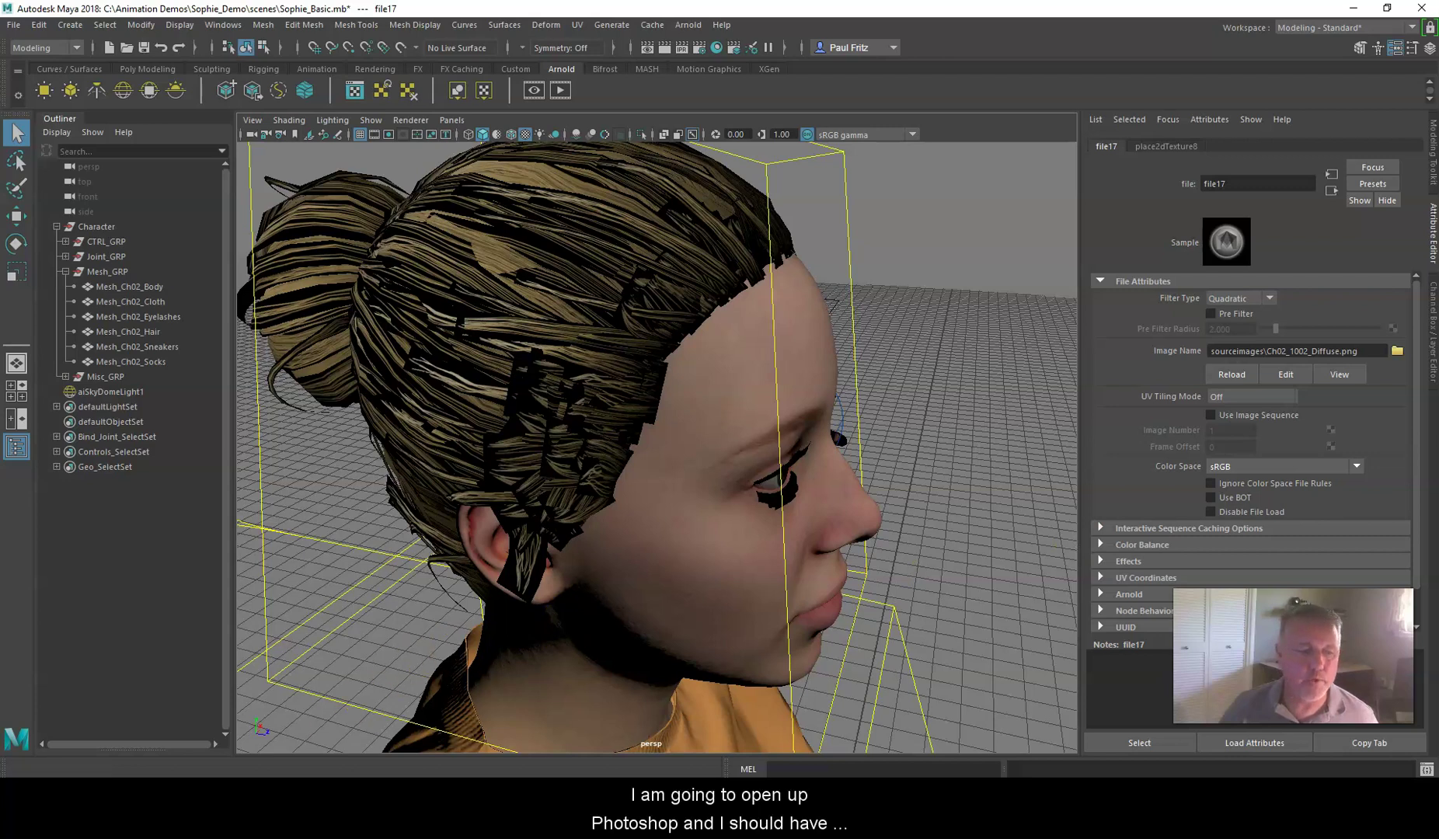
Launch Adobe Photoshop CC 2019 from Windows search using 'pho'.
{"action": "key", "text": "super"}
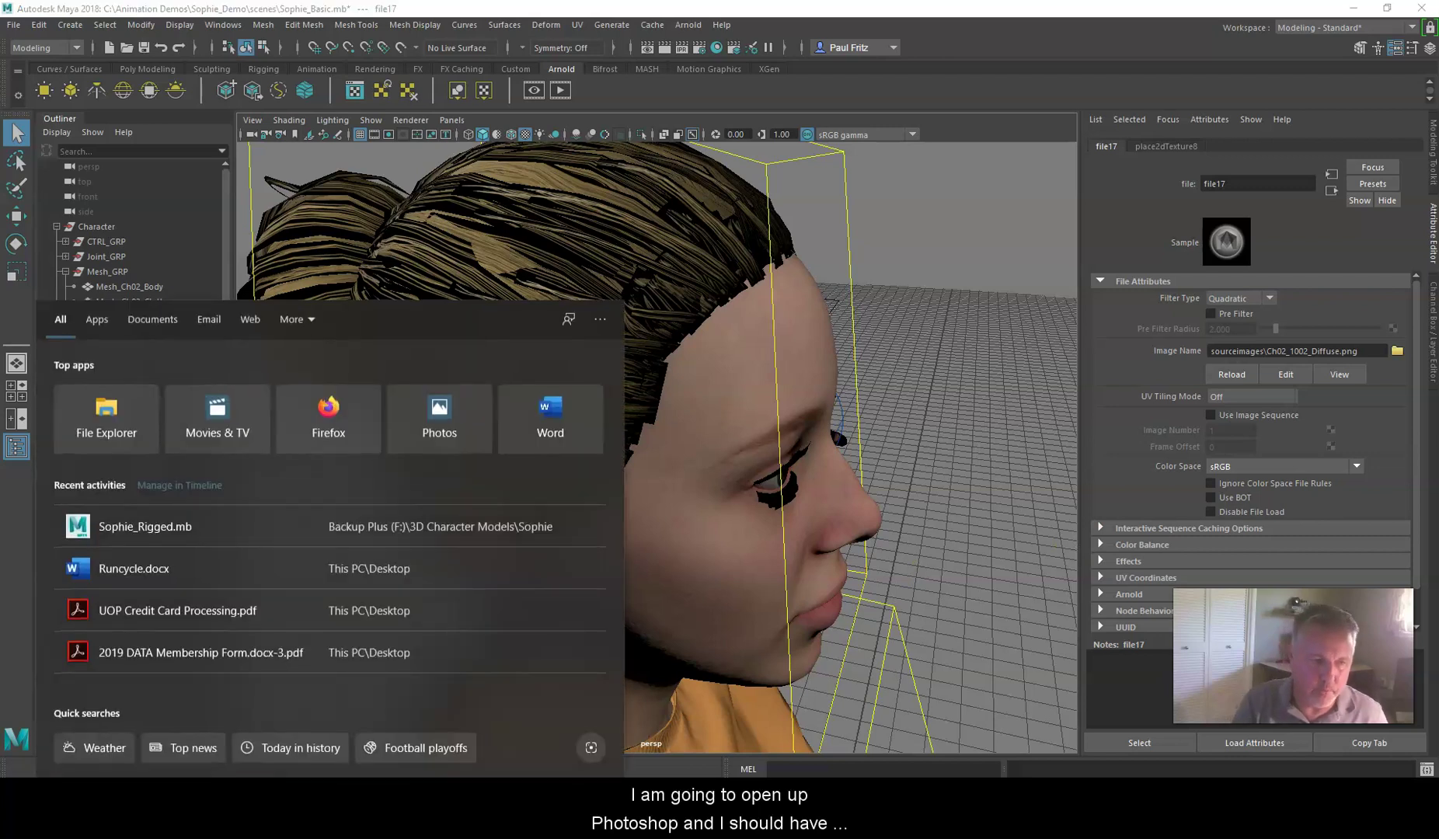
{"action": "type", "text": "pho"}
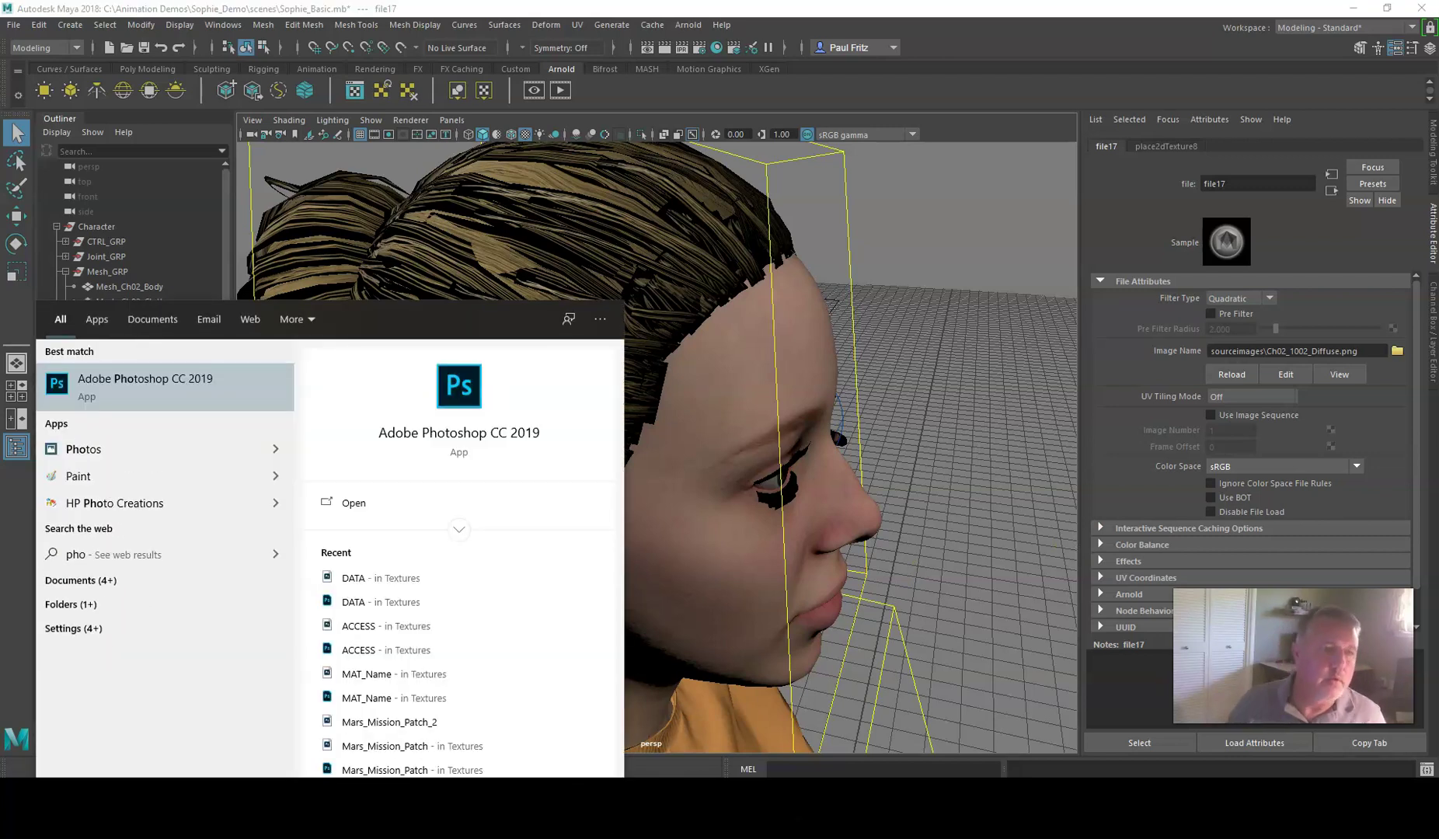
{"action": "left_click", "coordinate": [167, 387]}
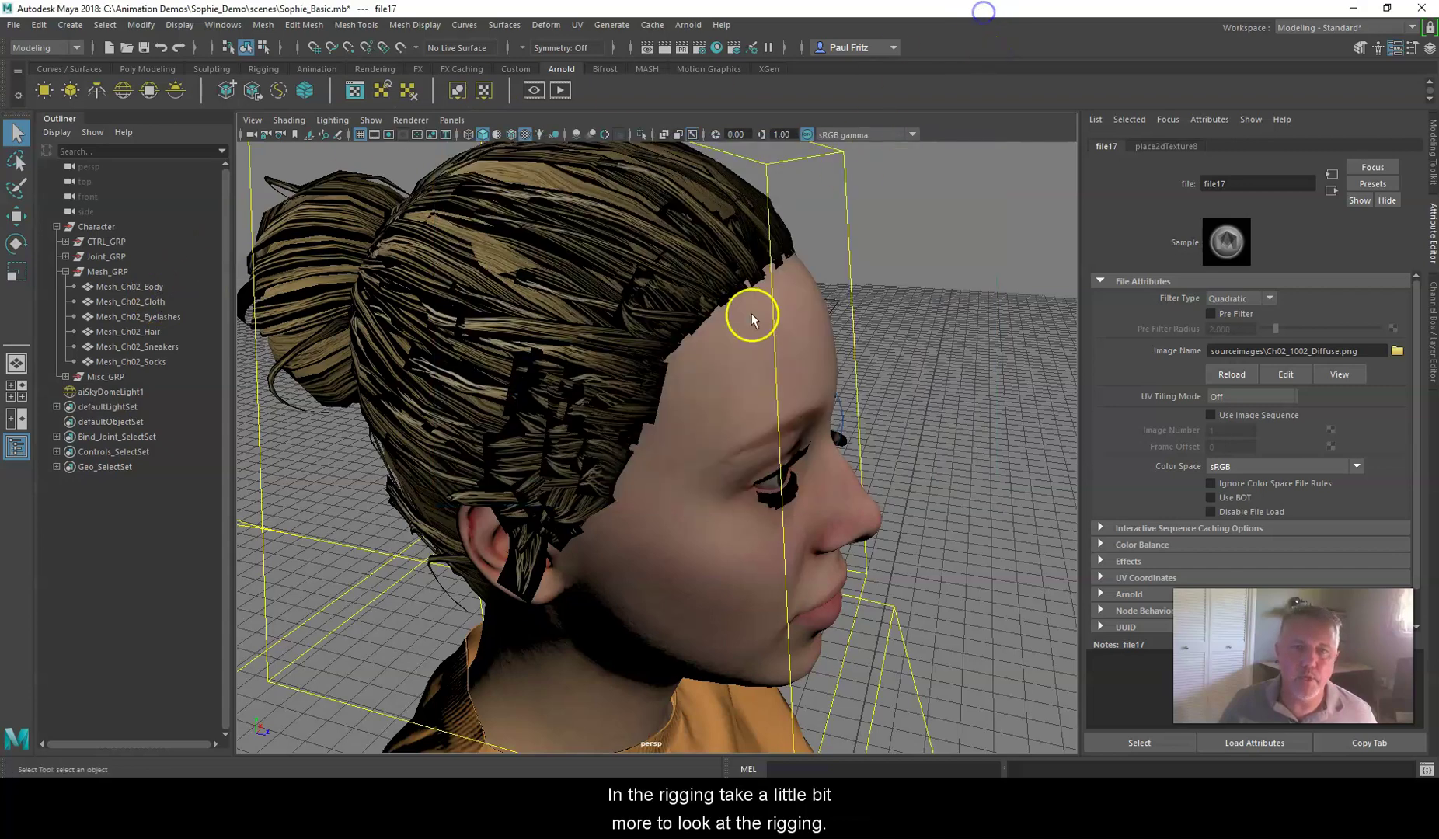
Orbit around the character and select the right foot options controller, showing its channels.
{"action": "scroll", "coordinate": [751, 319], "scroll_direction": "down", "scroll_amount": 5}
{"action": "left_click_drag", "start_coordinate": [629, 408], "coordinate": [509, 335], "text": "alt"}
{"action": "scroll", "coordinate": [540, 404], "scroll_direction": "down", "scroll_amount": 3}
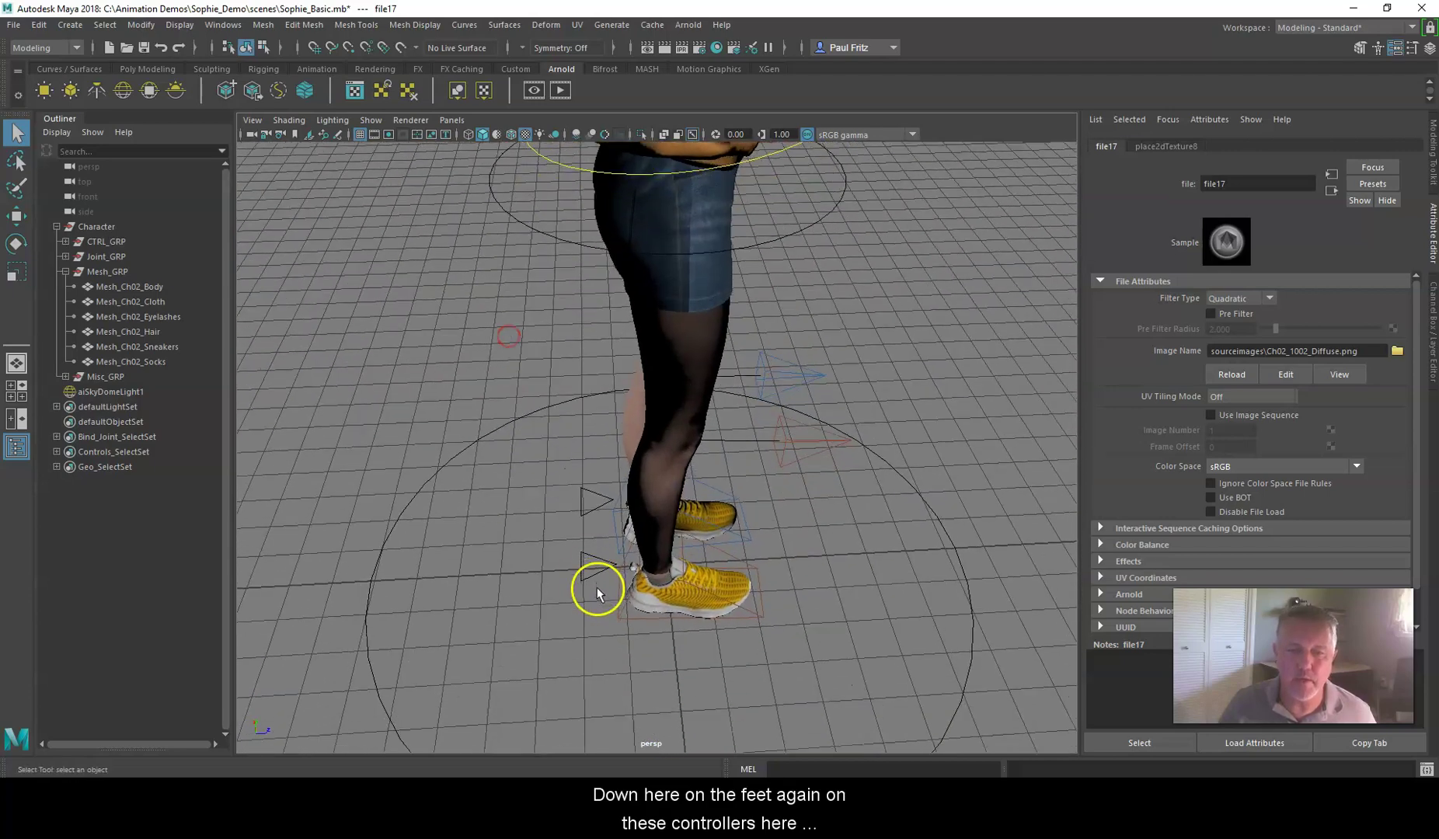
{"action": "left_click", "coordinate": [581, 560]}
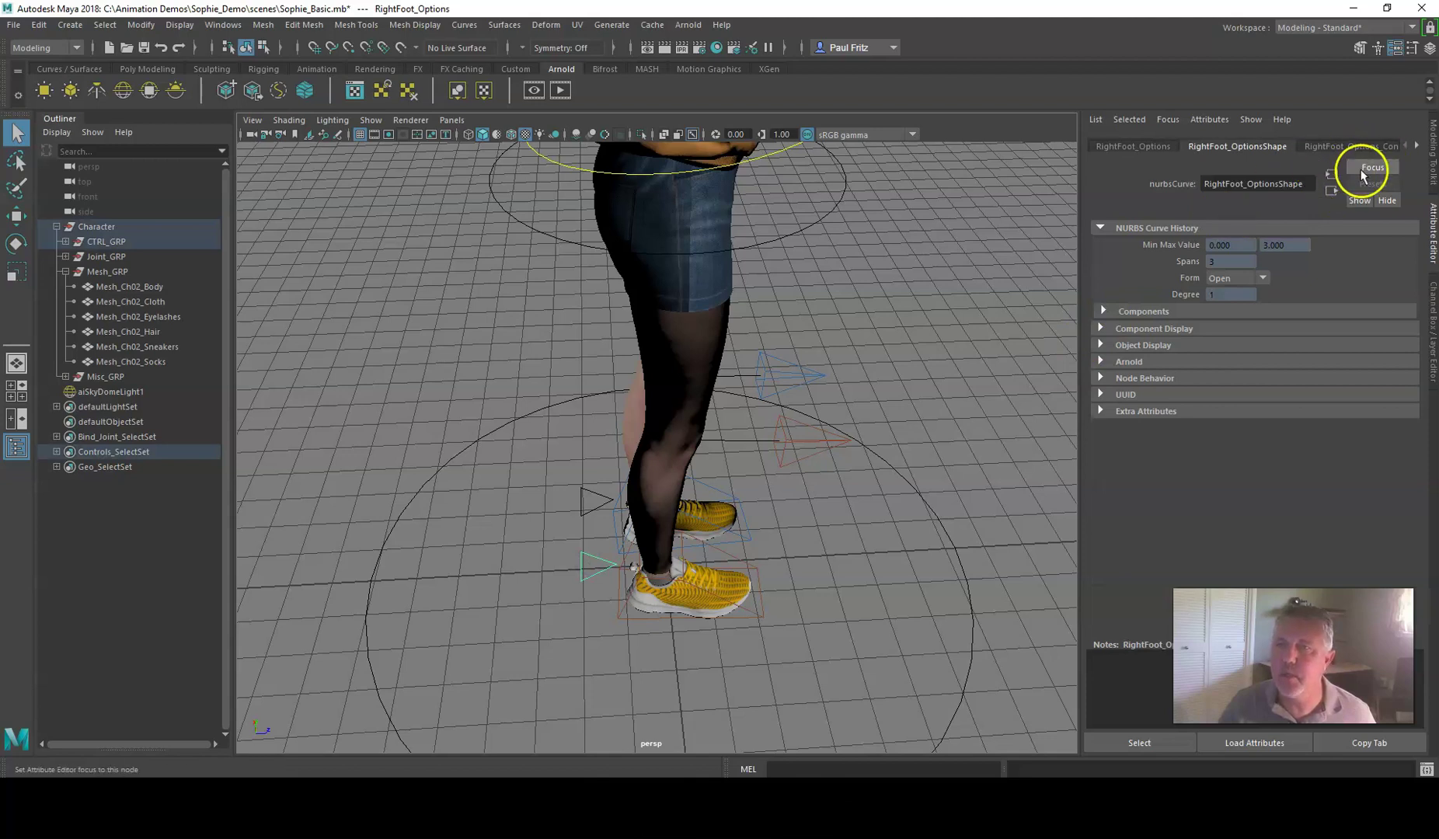
{"action": "left_click", "coordinate": [1432, 295]}
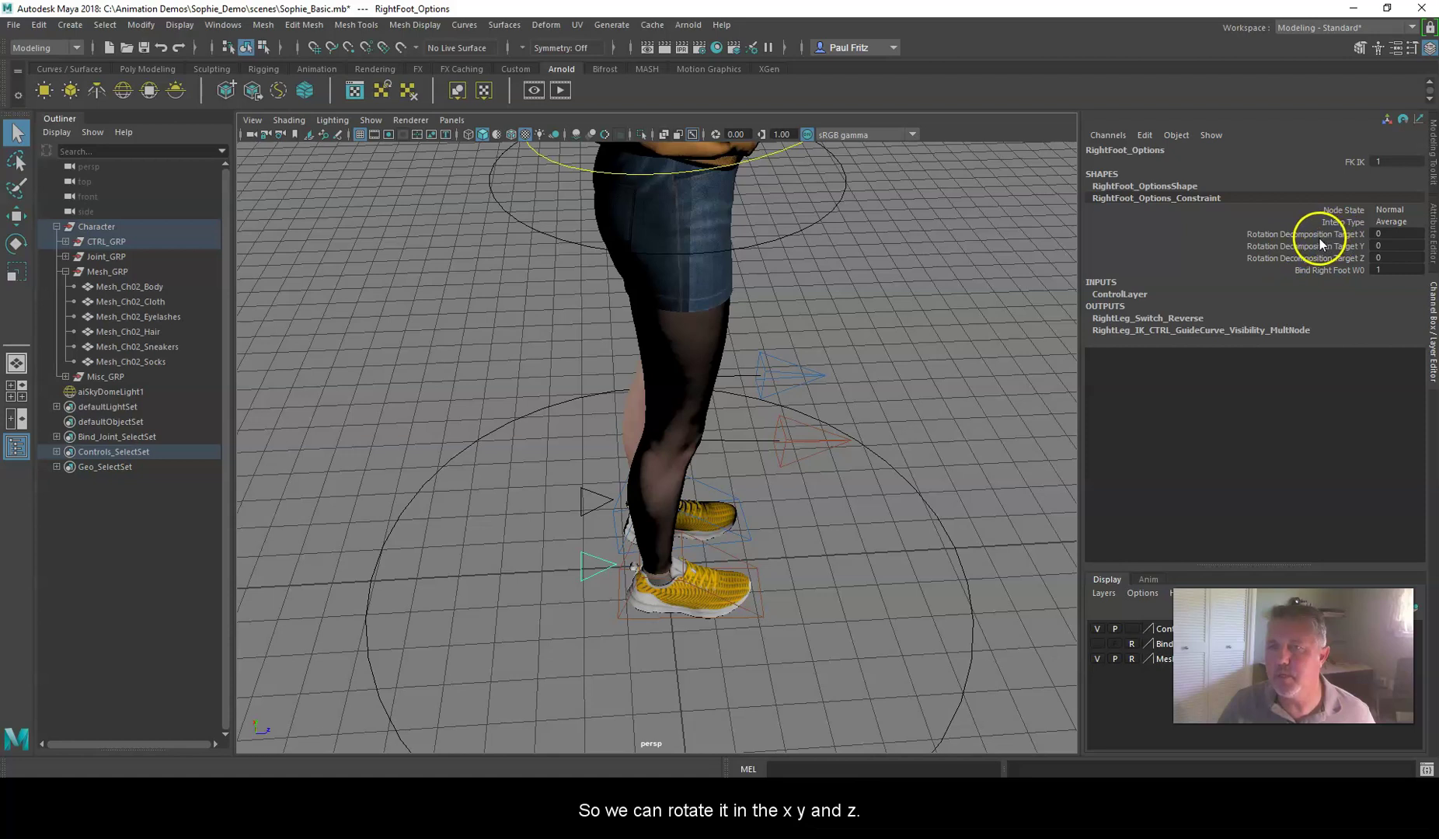
On the right foot IK controller, bend the toe with Toe Tap, then undo back to 0.
{"action": "left_click", "coordinate": [755, 581]}
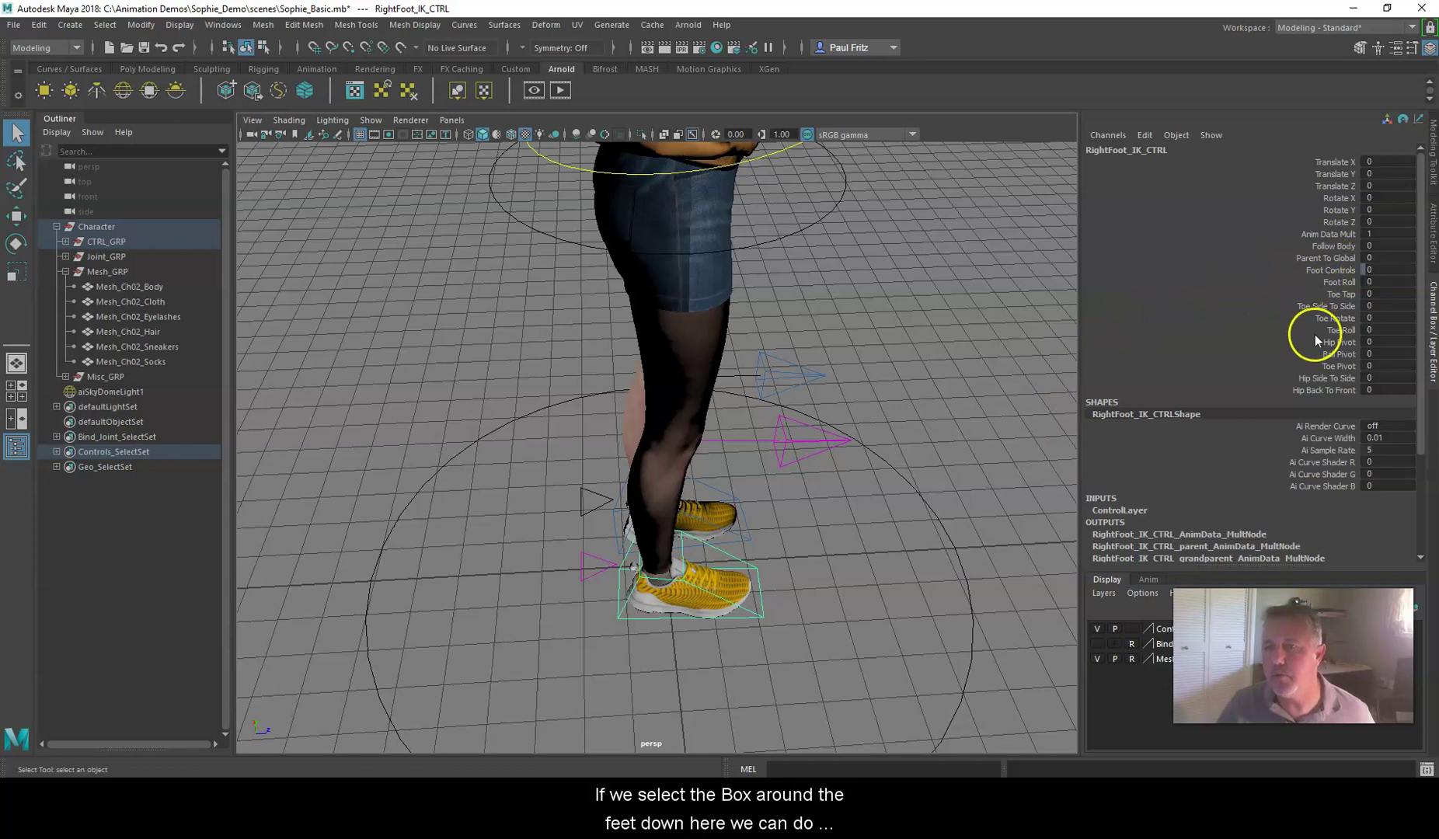
{"action": "left_click", "coordinate": [1341, 294]}
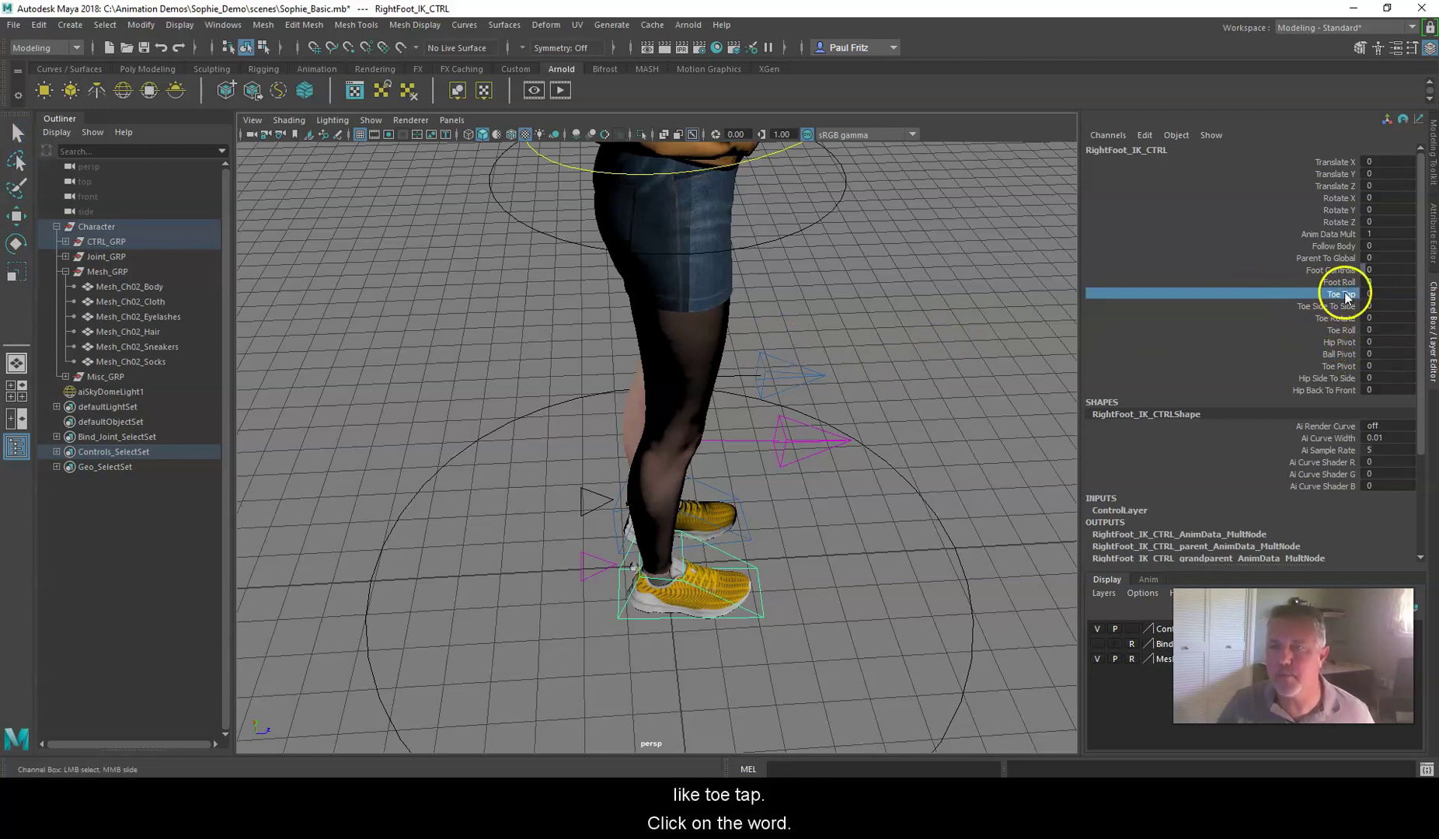
{"action": "middle_click_drag", "start_coordinate": [961, 298], "coordinate": [850, 296]}
{"action": "key", "text": "ctrl+z"}
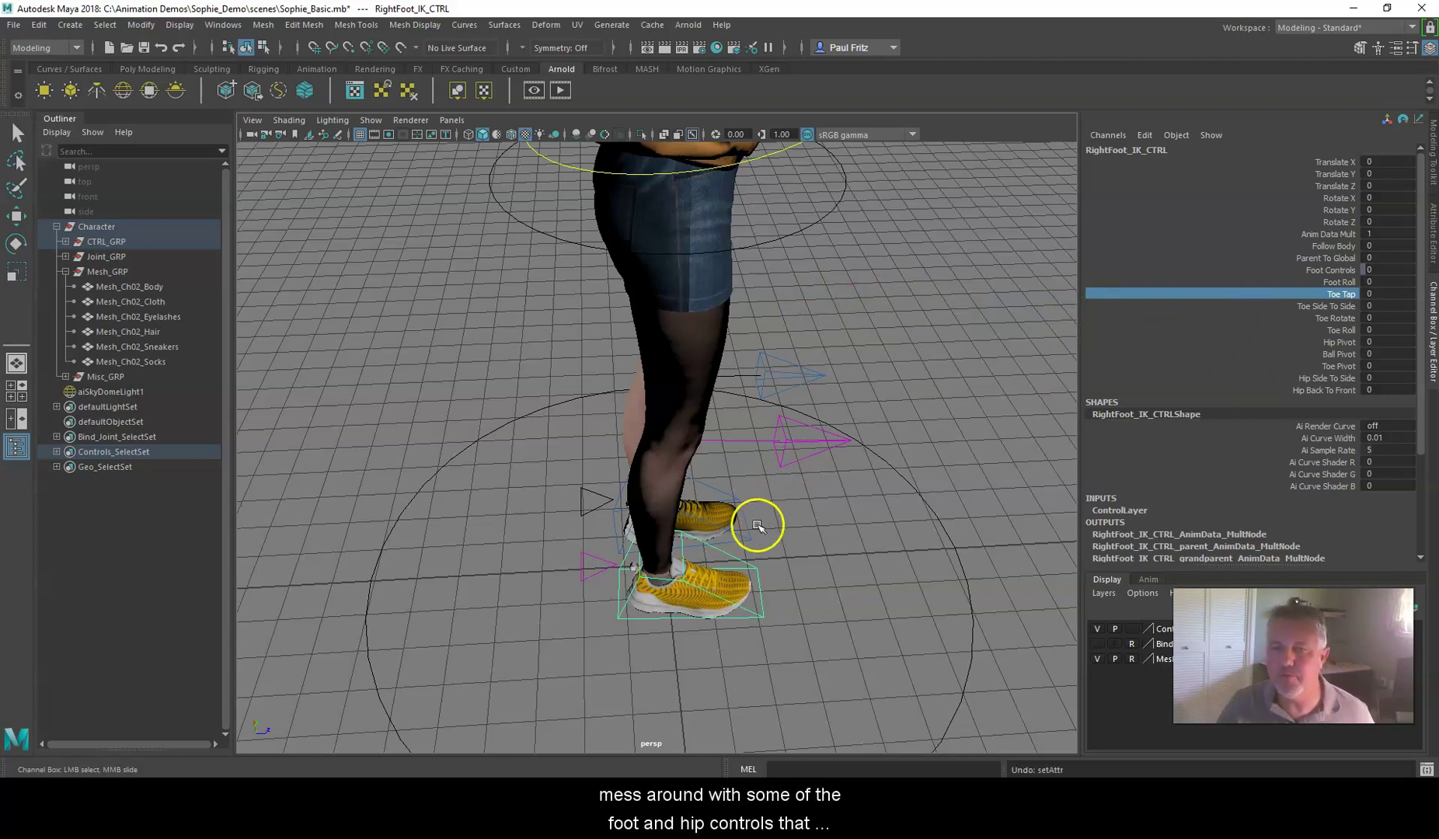
Frame the whole character from the front and start a new Photoshop document.
{"action": "left_click_drag", "start_coordinate": [996, 391], "coordinate": [745, 435], "text": "alt"}
{"action": "right_click_drag", "start_coordinate": [746, 435], "coordinate": [742, 435], "text": "alt"}
{"action": "left_click_drag", "start_coordinate": [742, 435], "coordinate": [691, 412], "text": "alt"}
{"action": "middle_click_drag", "start_coordinate": [691, 411], "coordinate": [682, 406], "text": "alt"}
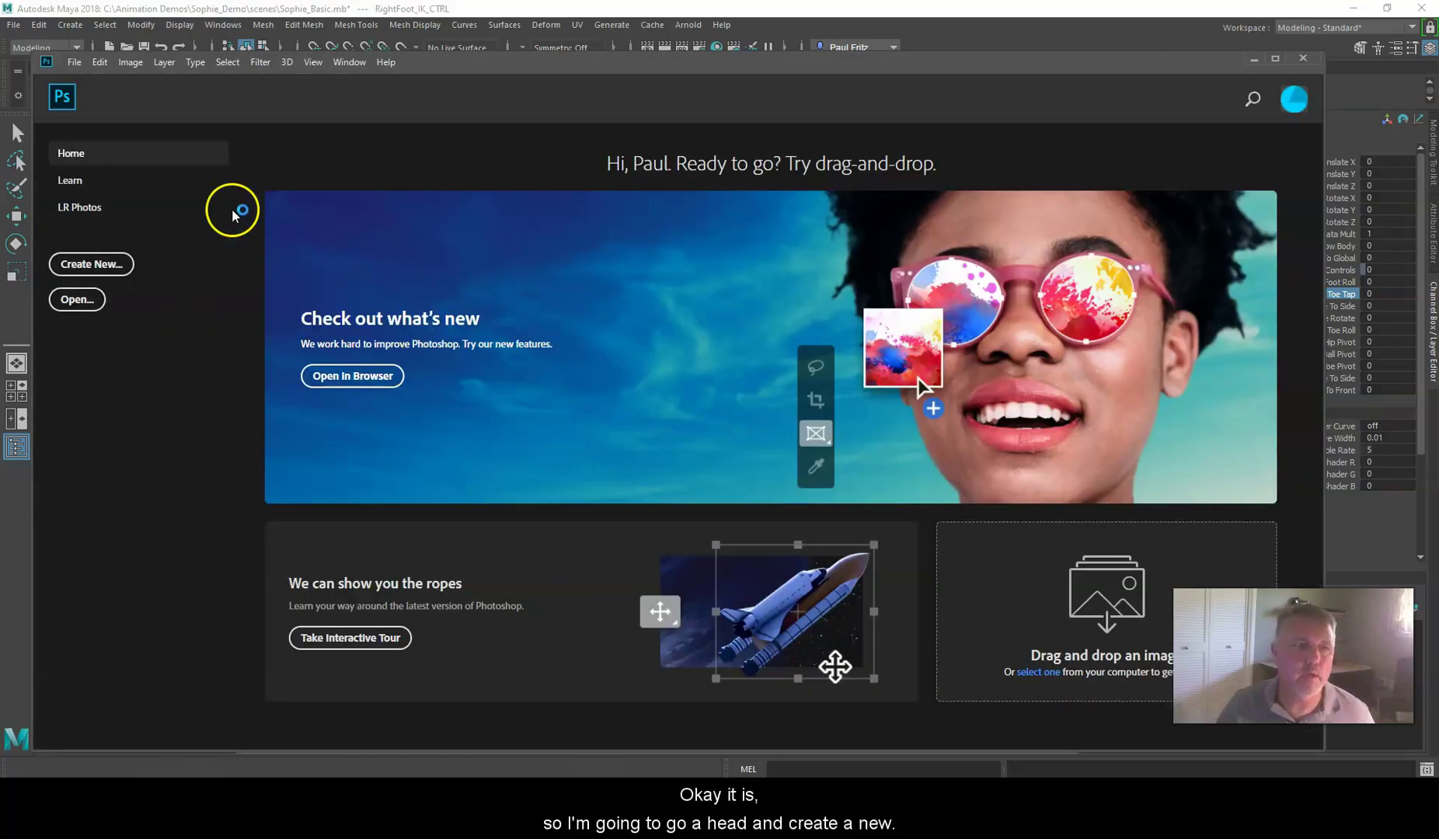
{"action": "left_click", "coordinate": [108, 266]}
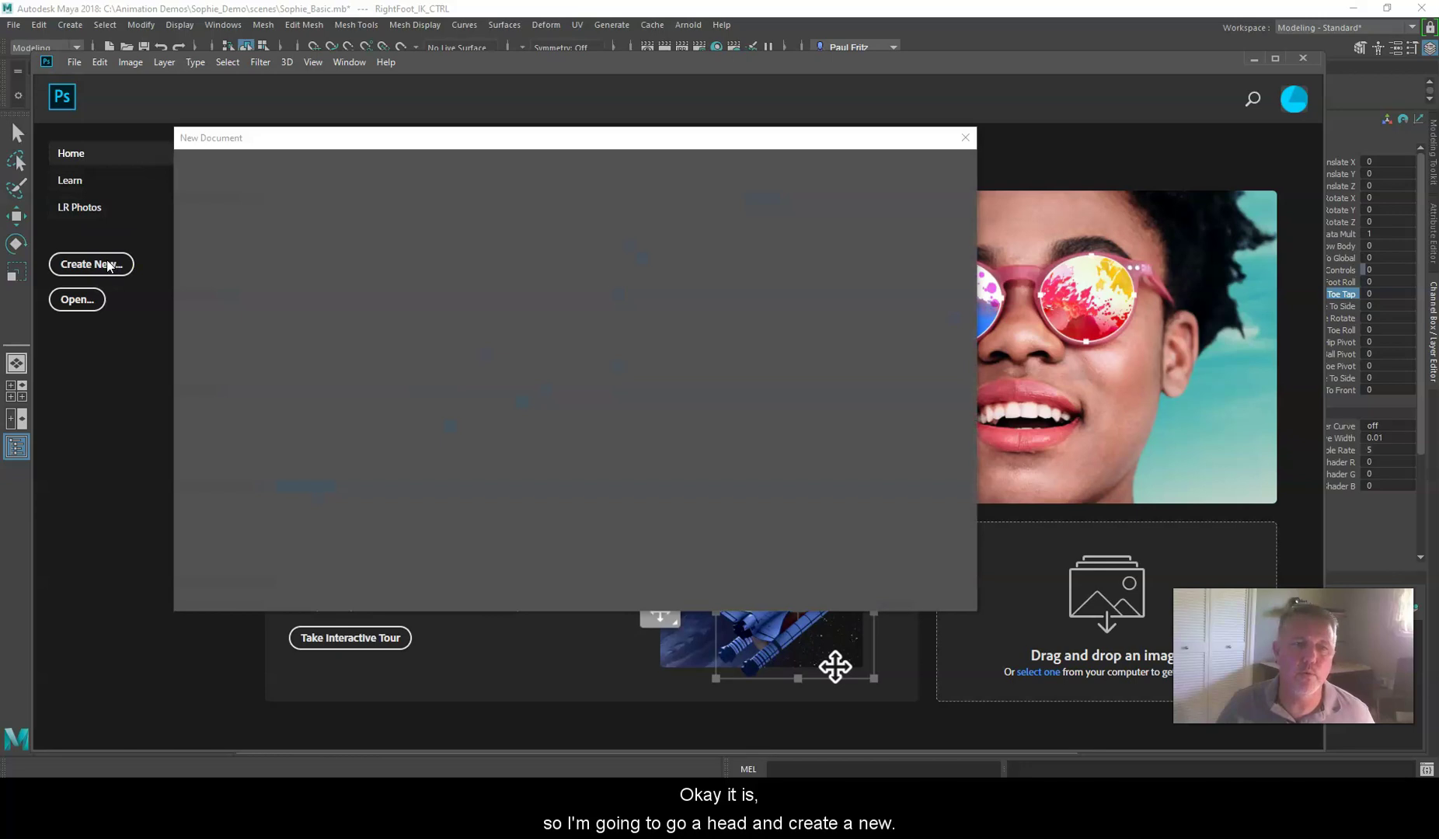
Create a Custom 2048x2048 document named Sophie_Hair_Opacity with Black background contents.
{"action": "left_click", "coordinate": [700, 301]}
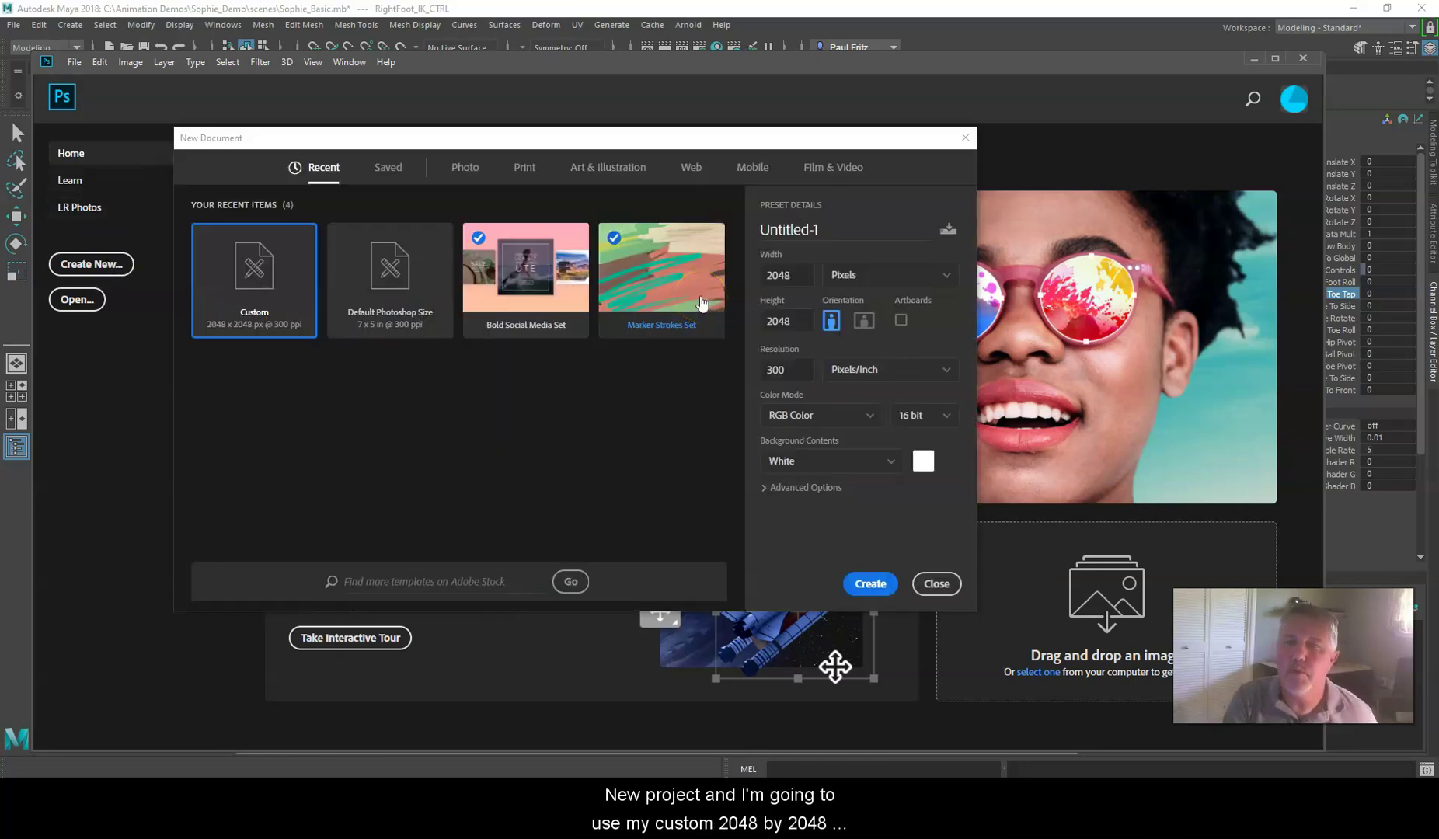
{"action": "left_click", "coordinate": [254, 317]}
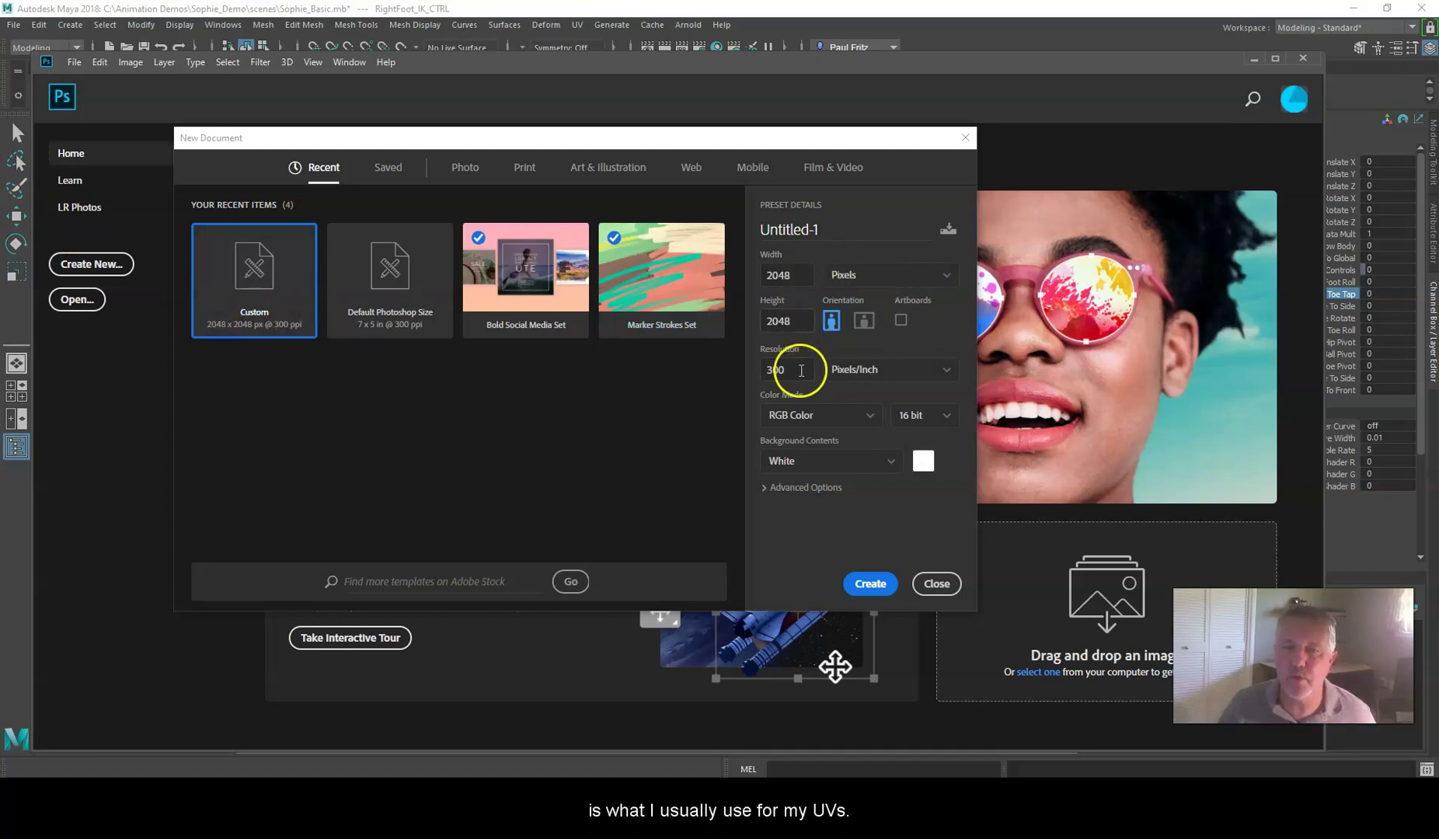
{"action": "left_click", "coordinate": [849, 229]}
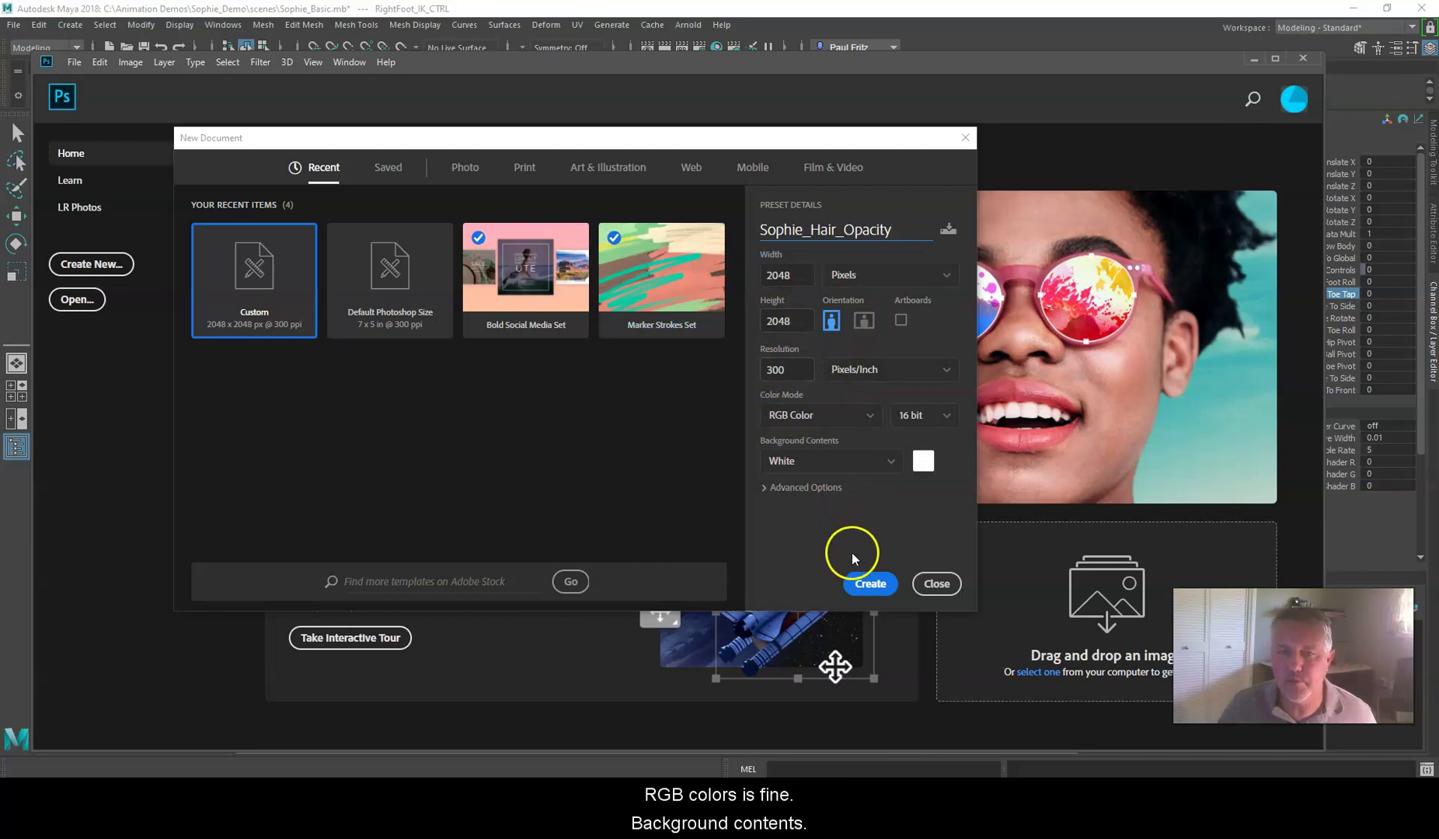
{"action": "left_click", "coordinate": [894, 462]}
{"action": "left_click", "coordinate": [829, 511]}
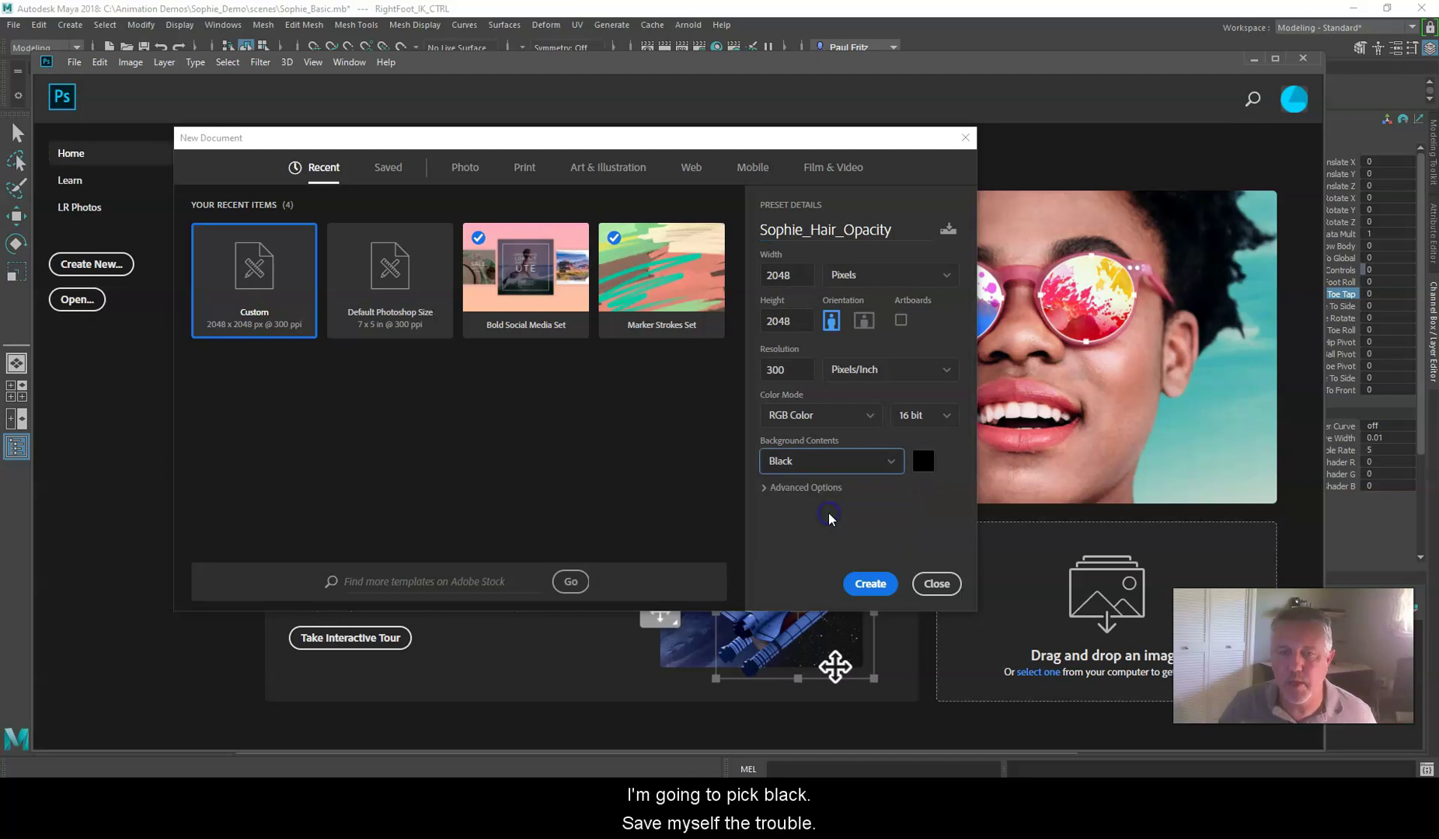
{"action": "left_click", "coordinate": [870, 584]}
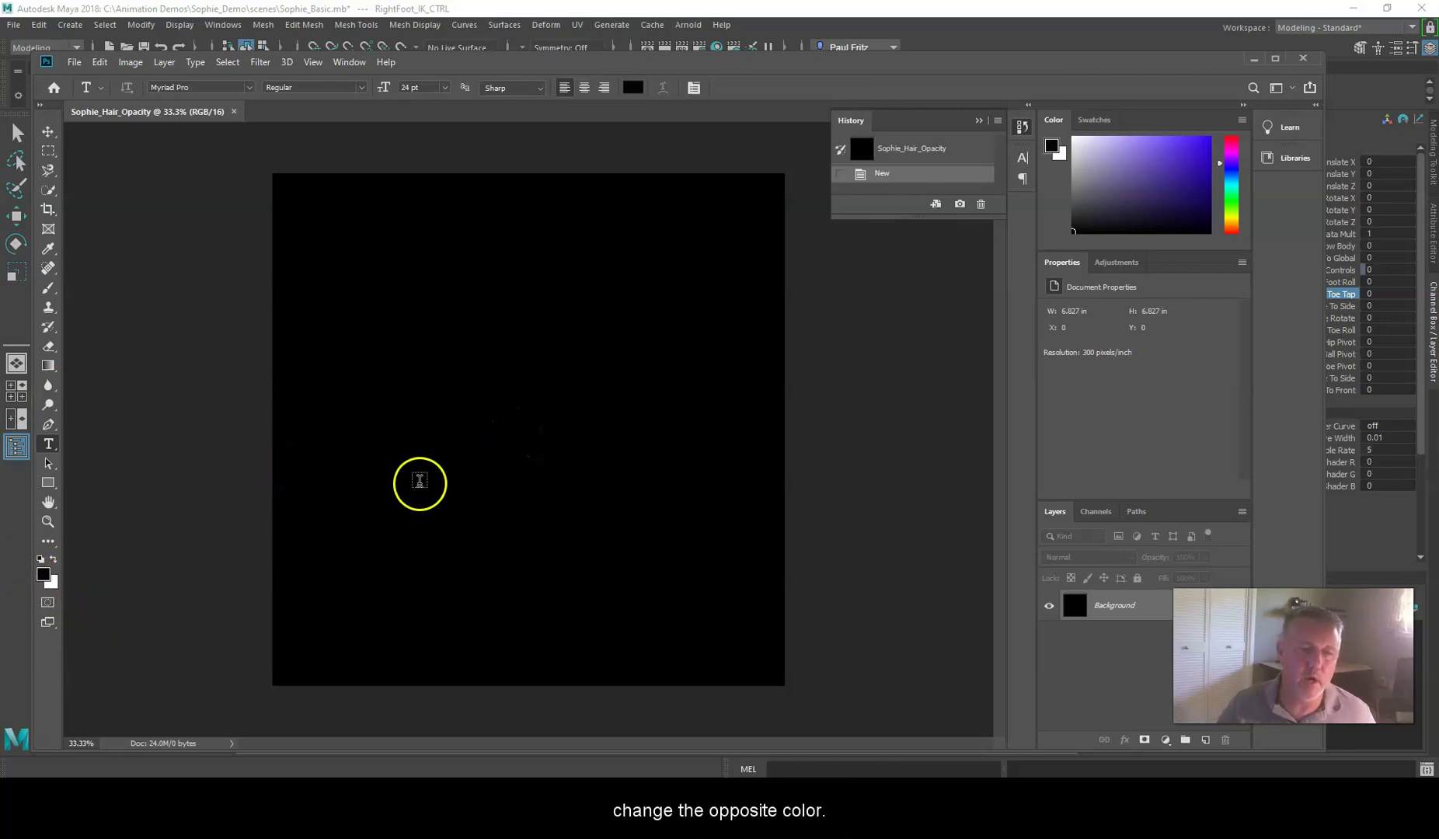
Drag Ch02_1002_Diffuse.png from sourceimages onto the canvas and commit the placed layer.
{"action": "left_click", "coordinate": [603, 331]}
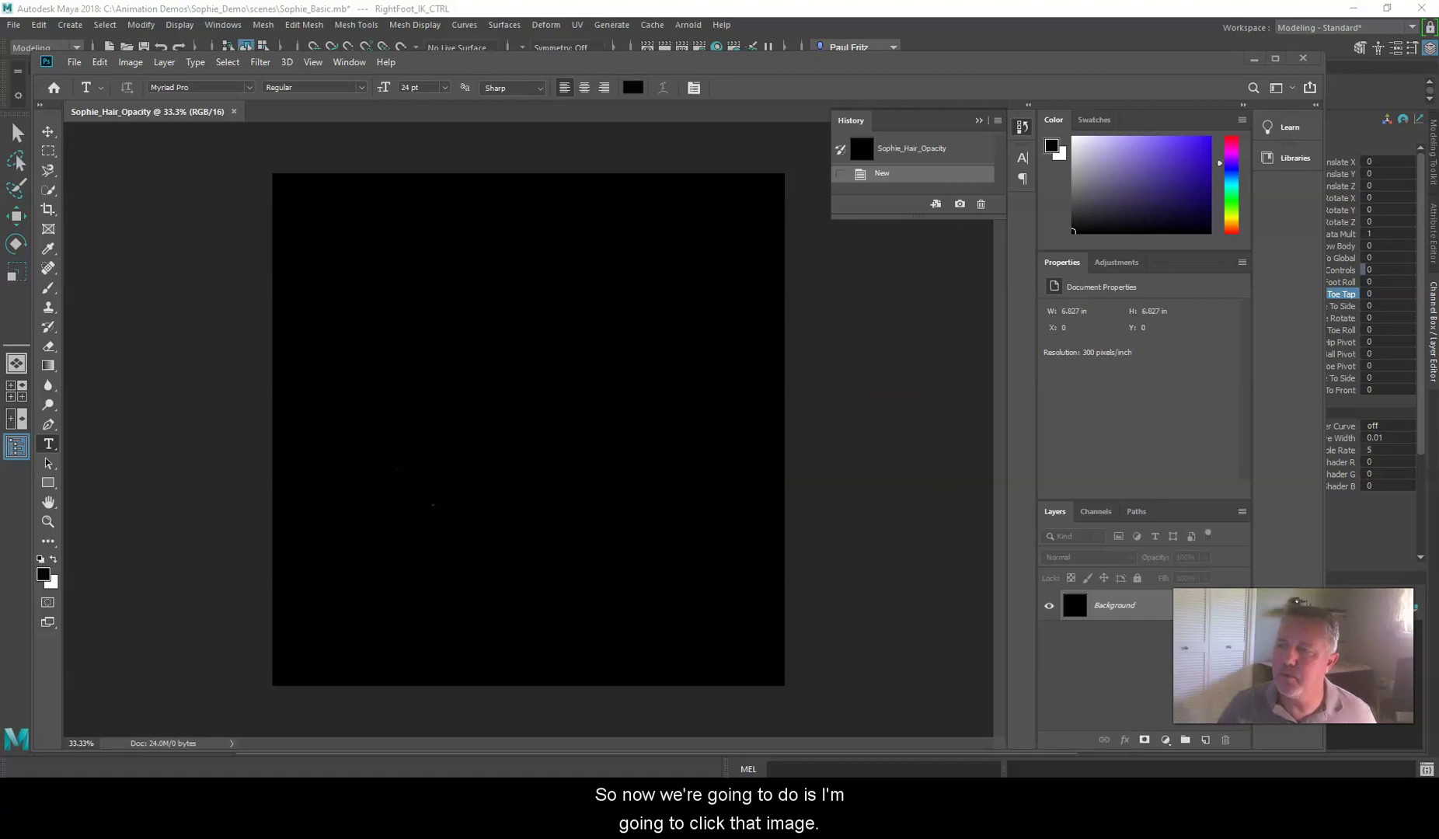
{"action": "left_click_drag", "start_coordinate": [1438, 287], "coordinate": [1141, 235]}
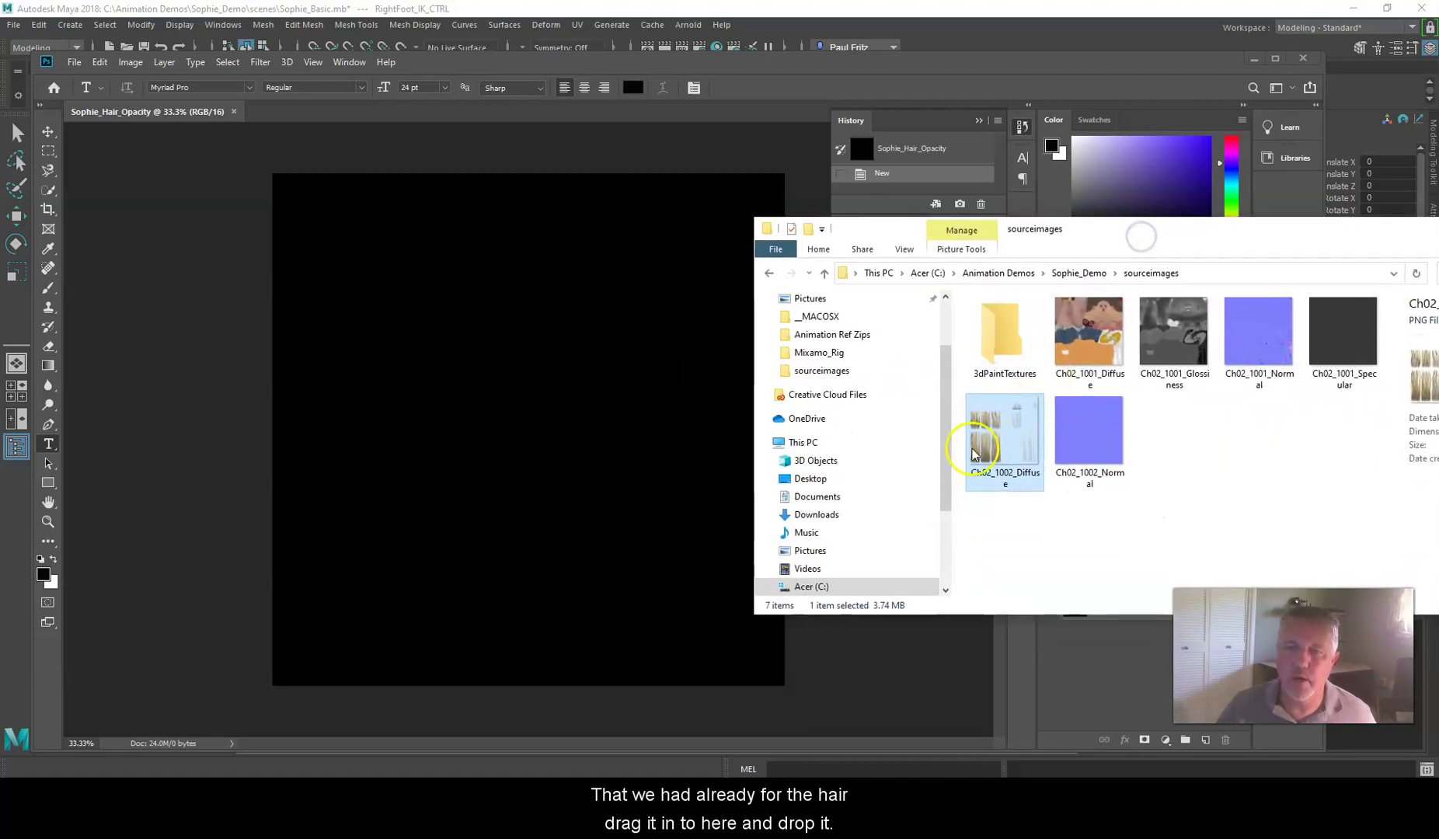
{"action": "left_click_drag", "start_coordinate": [987, 435], "coordinate": [511, 429]}
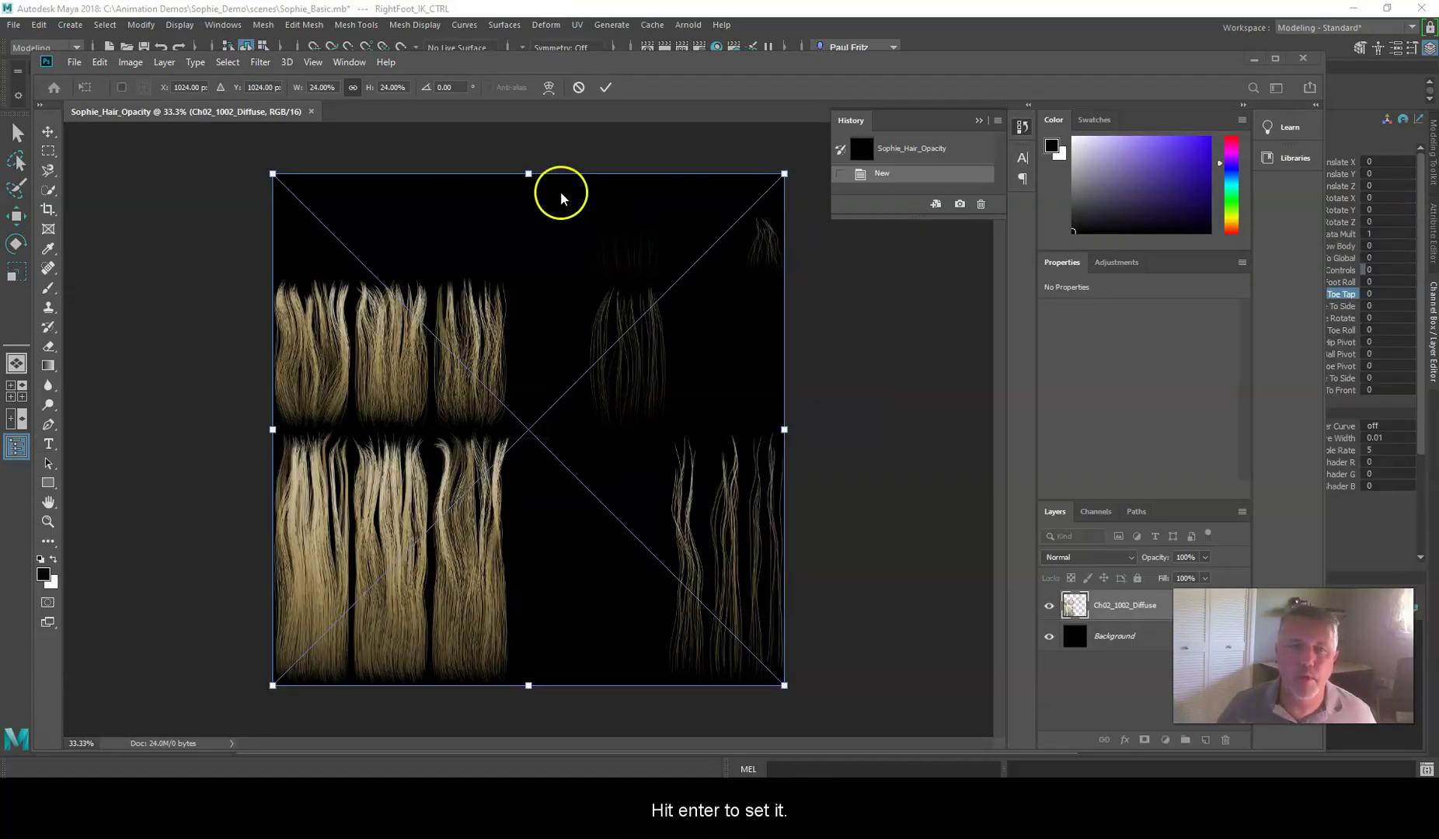
{"action": "key", "text": "Return"}
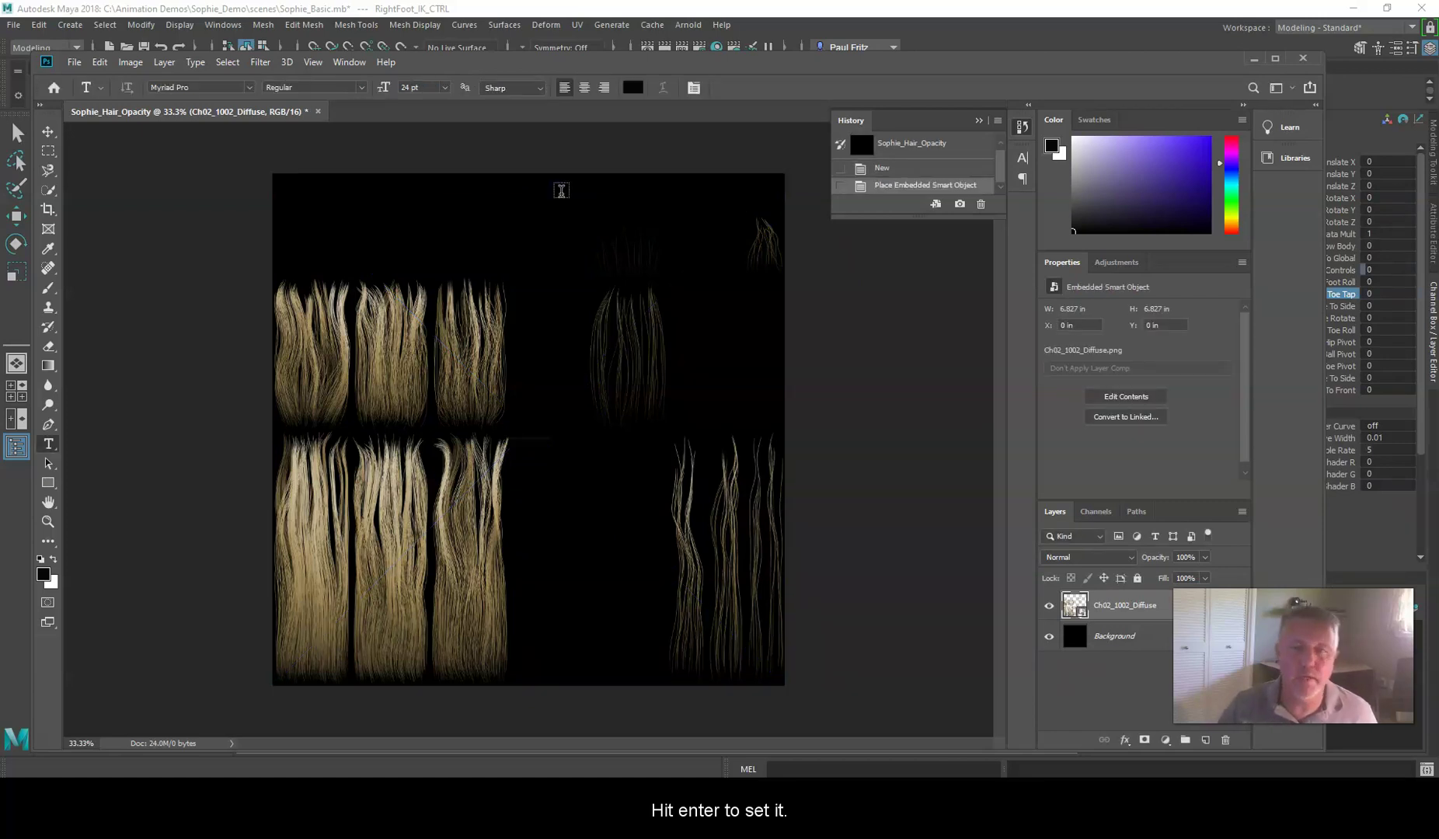
{"action": "left_click", "coordinate": [541, 202]}
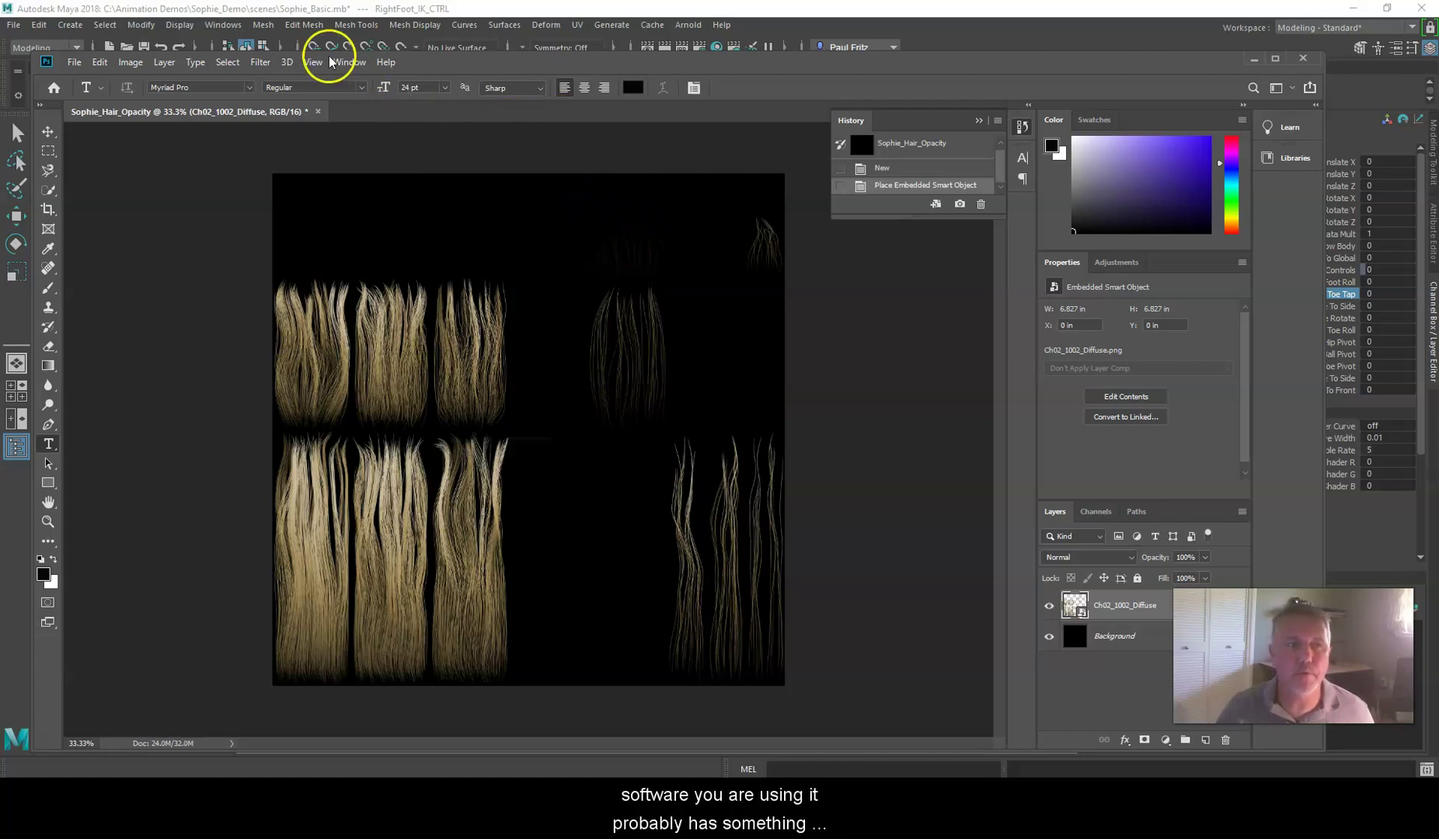
Apply a Camera Raw Filter: Exposure +5.00, Highlights, Contrast and Shadows +100, Whites +38.
{"action": "left_click", "coordinate": [267, 62]}
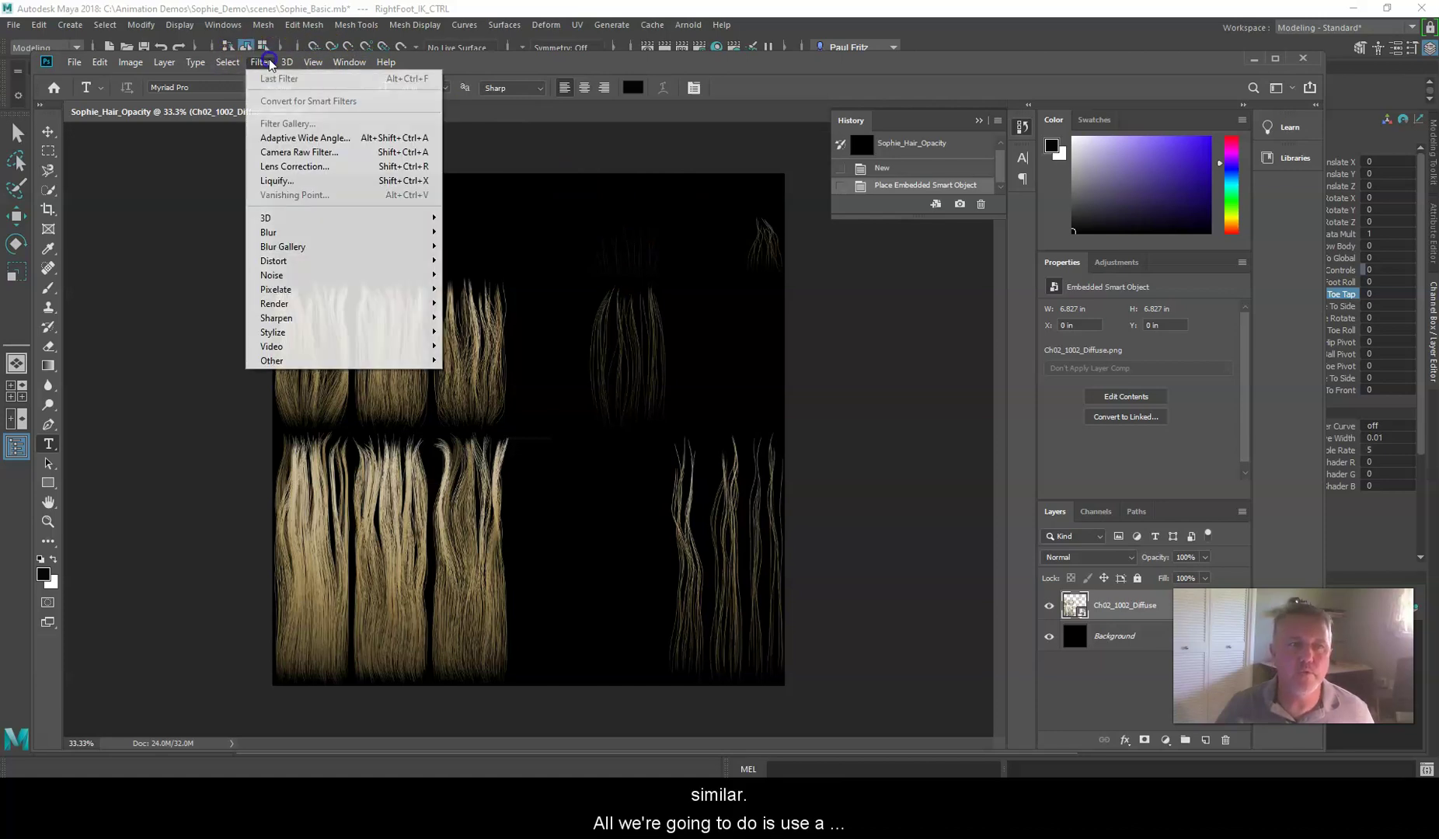
{"action": "left_click", "coordinate": [317, 153]}
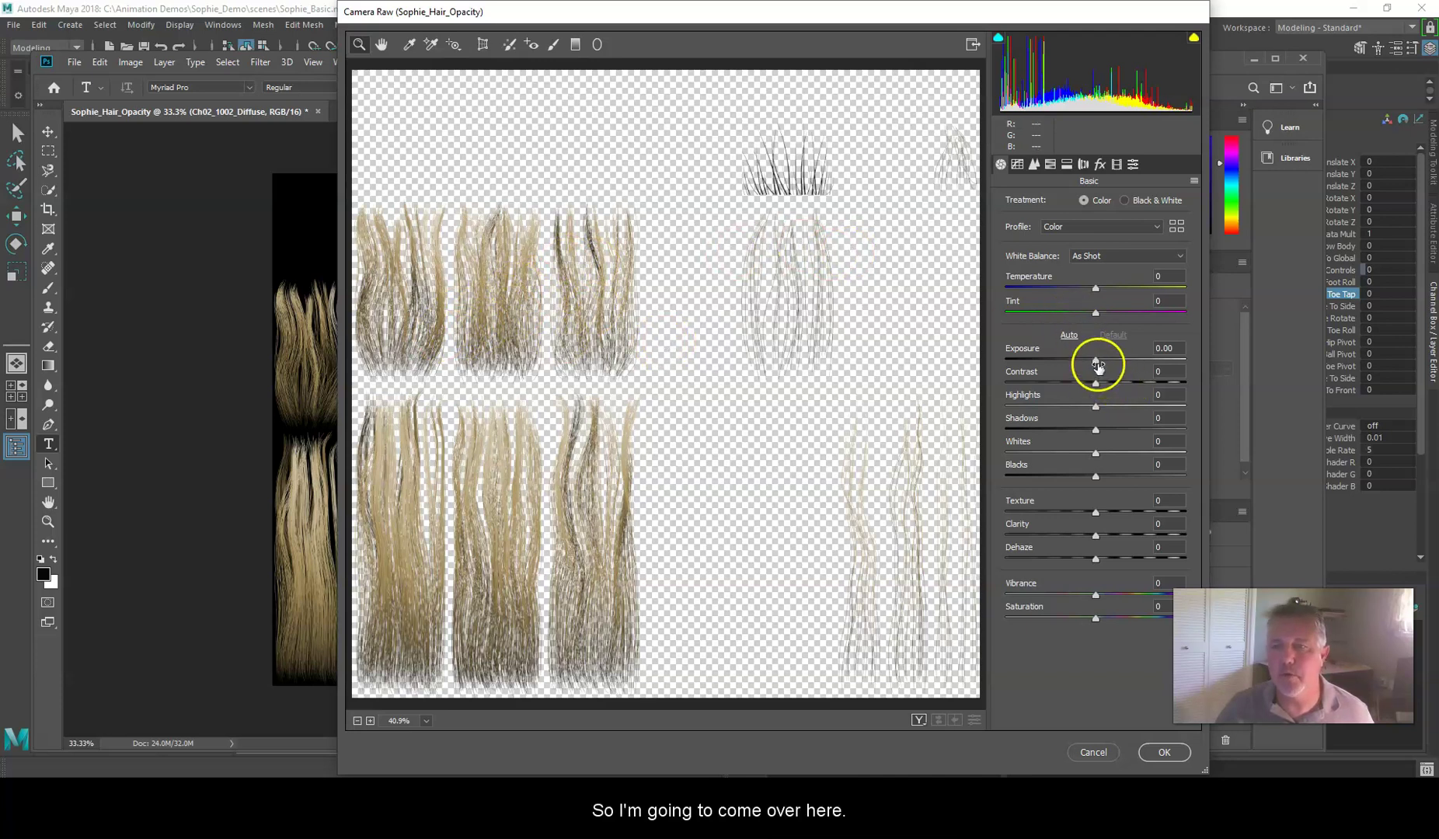
{"action": "left_click_drag", "start_coordinate": [1096, 360], "coordinate": [1208, 352]}
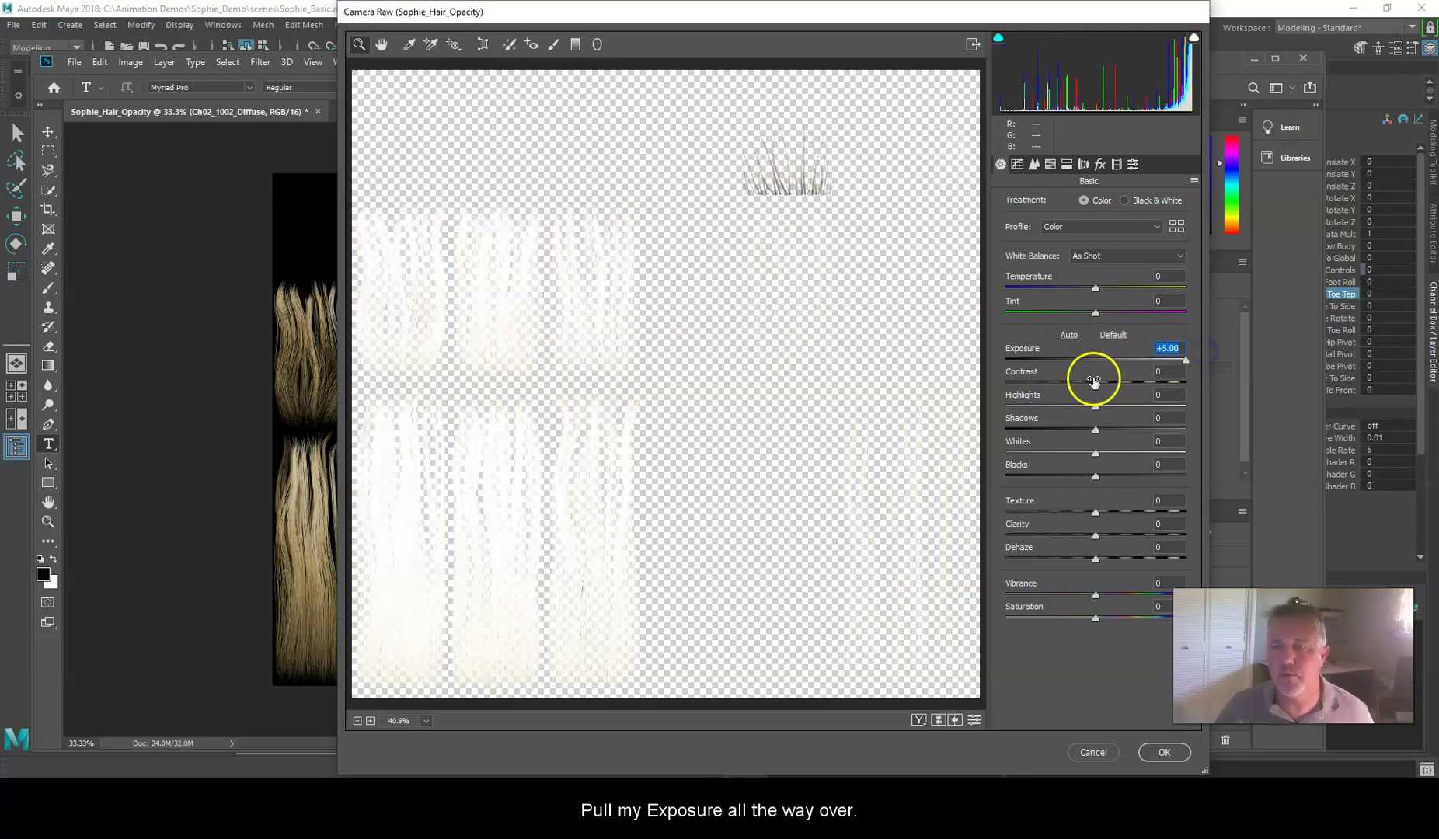
{"action": "left_click_drag", "start_coordinate": [1095, 391], "coordinate": [1178, 388]}
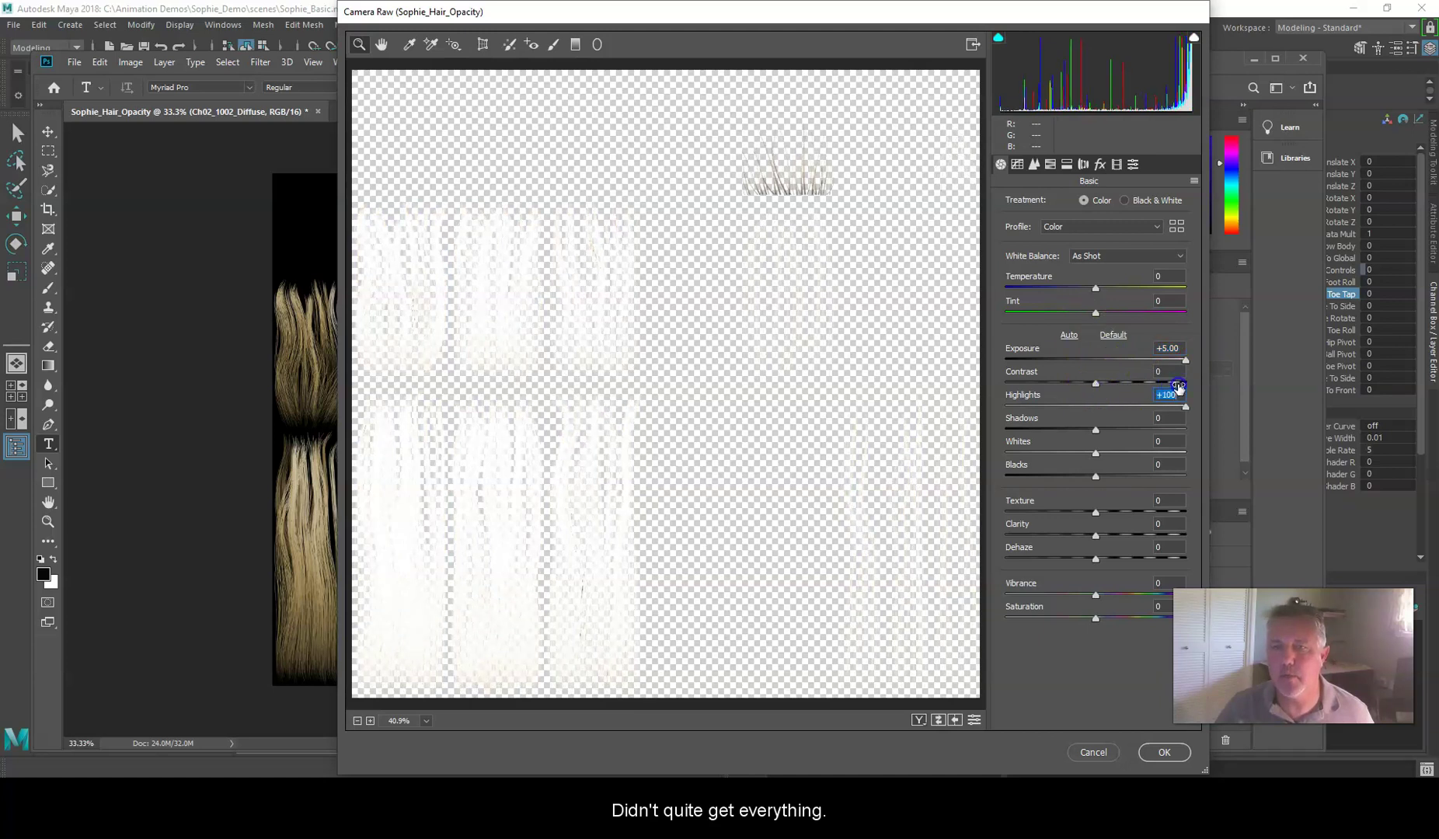
{"action": "left_click", "coordinate": [1092, 383]}
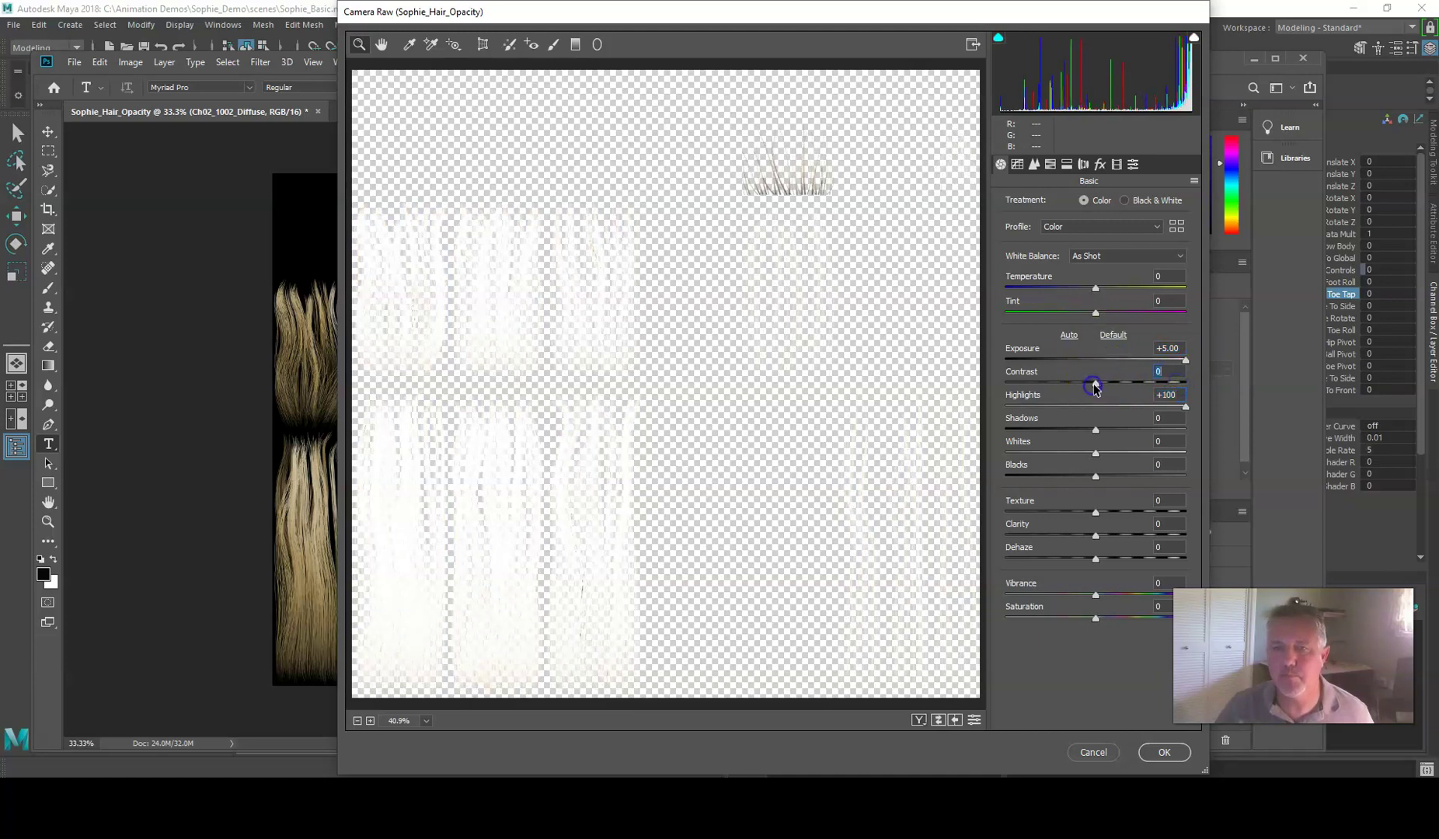
{"action": "left_click_drag", "start_coordinate": [1098, 389], "coordinate": [1214, 391]}
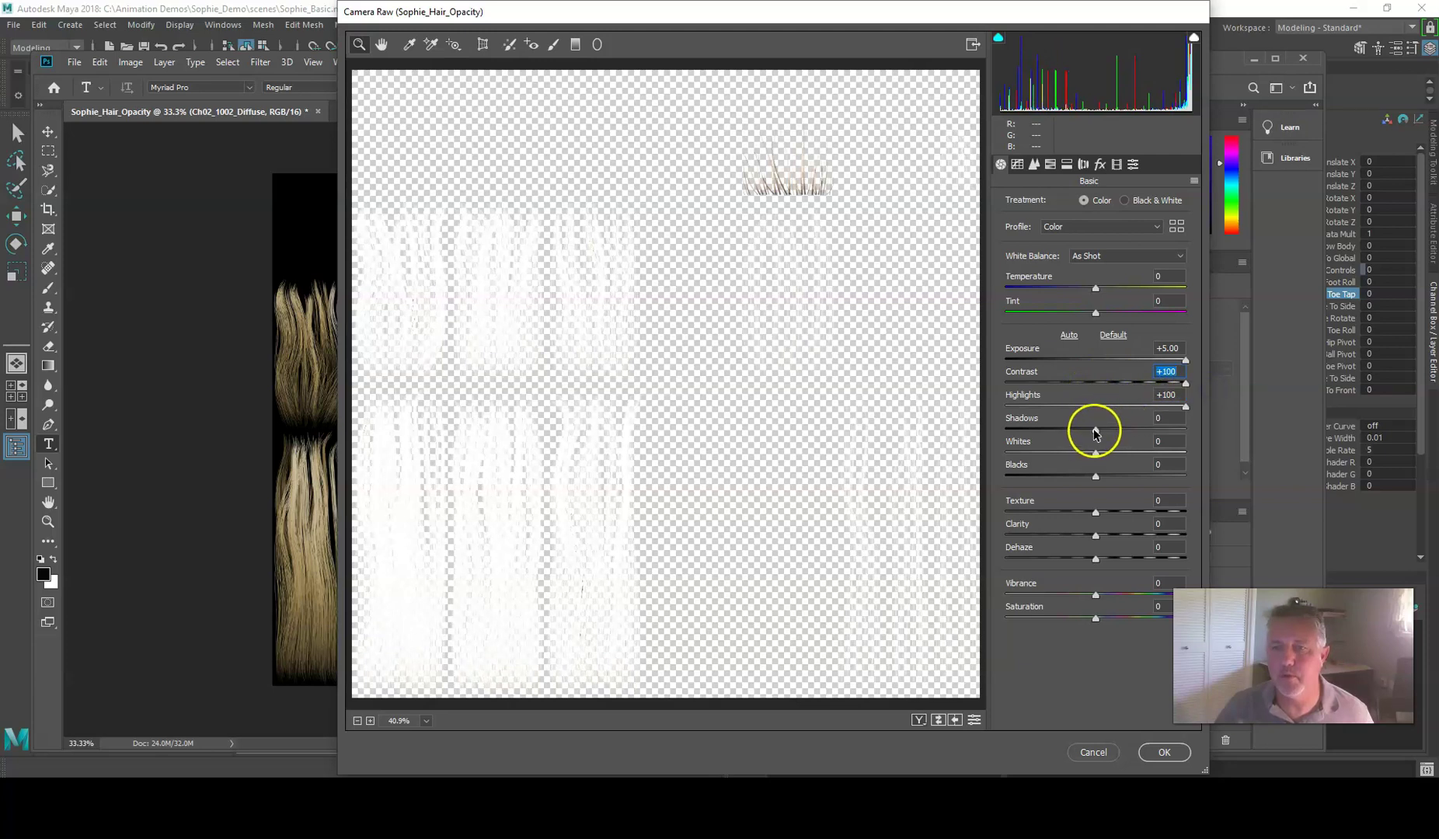
{"action": "left_click_drag", "start_coordinate": [1092, 428], "coordinate": [1189, 437]}
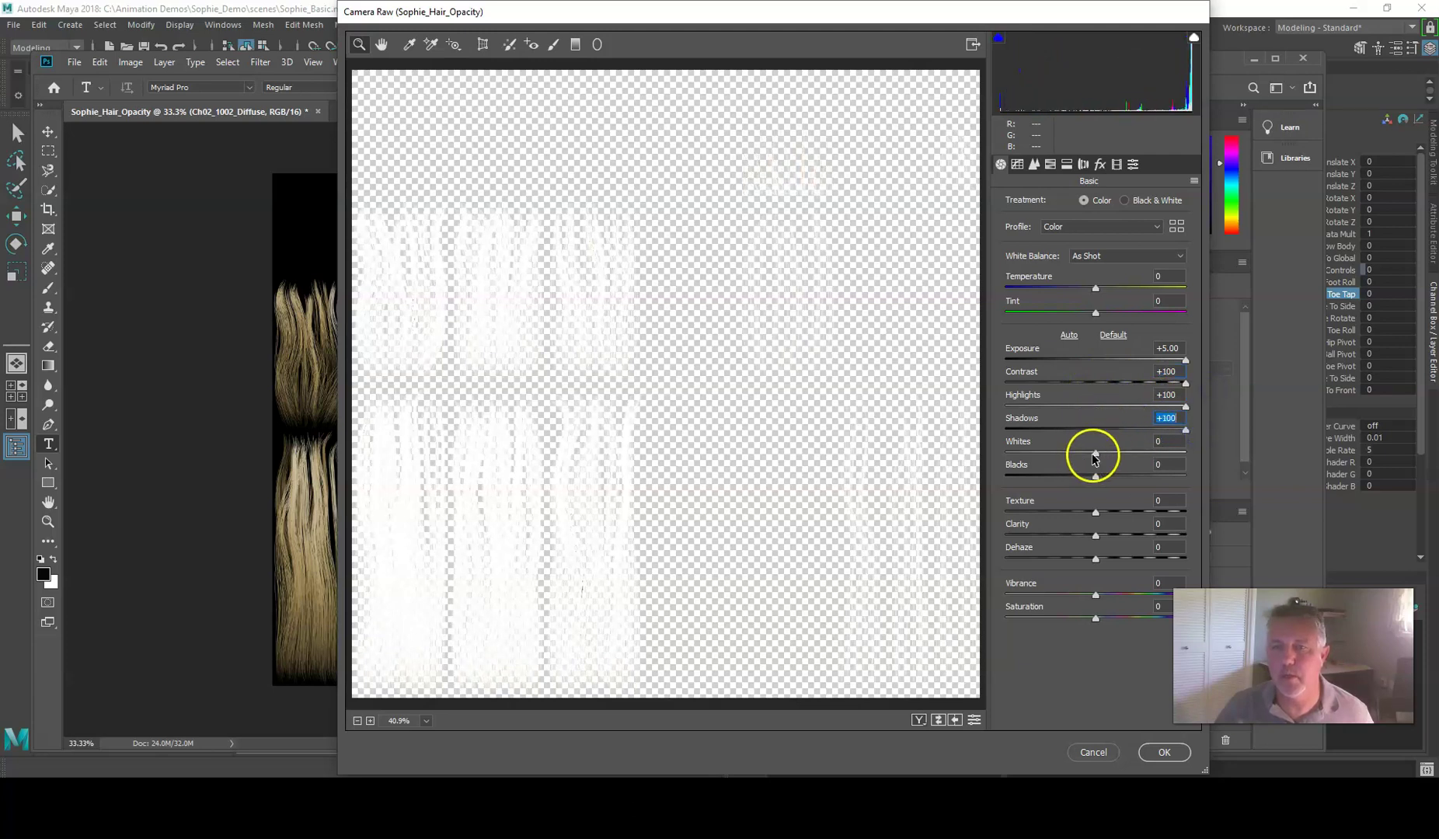
{"action": "left_click_drag", "start_coordinate": [1098, 457], "coordinate": [1131, 463]}
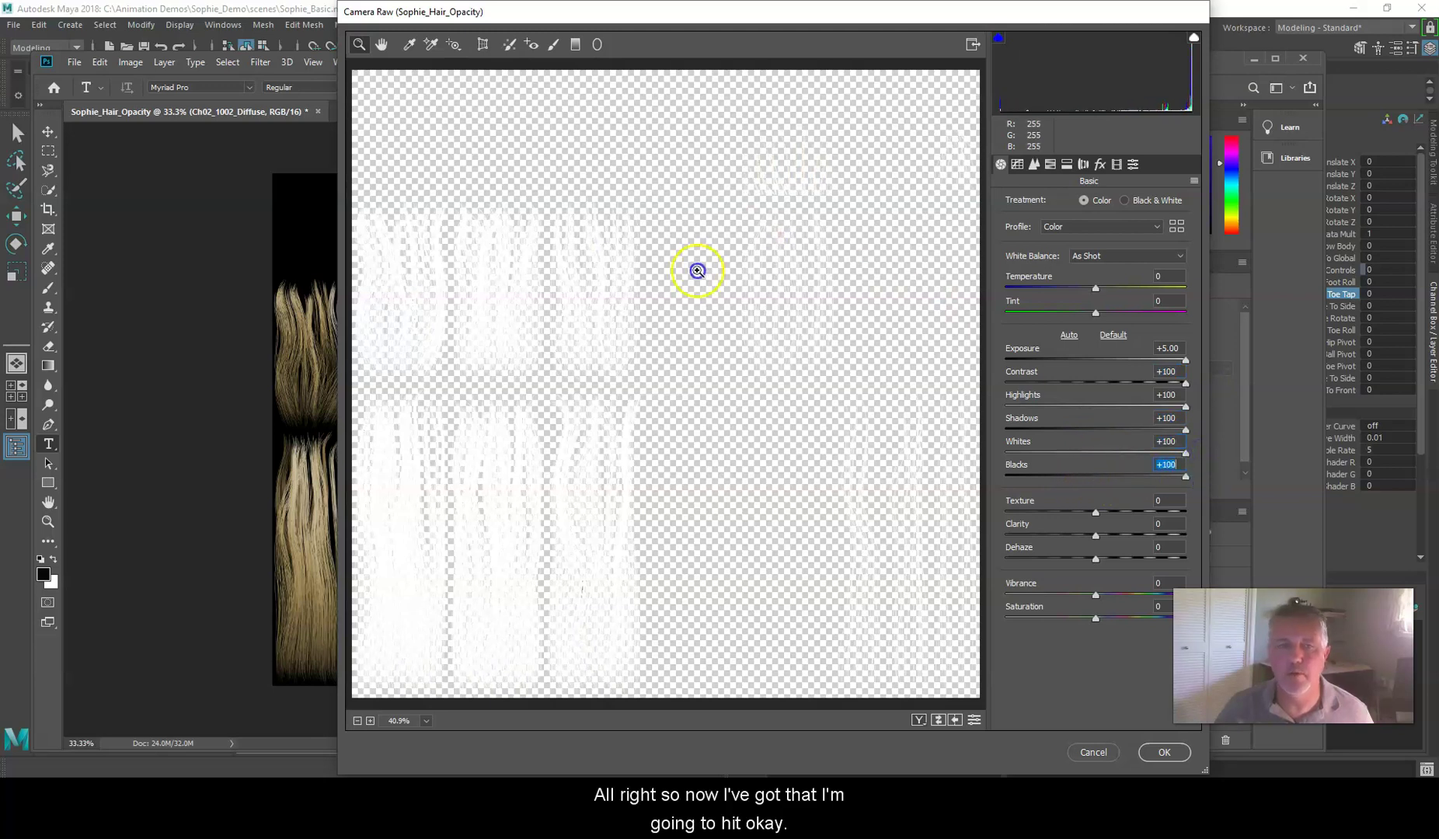
{"action": "left_click", "coordinate": [1162, 751]}
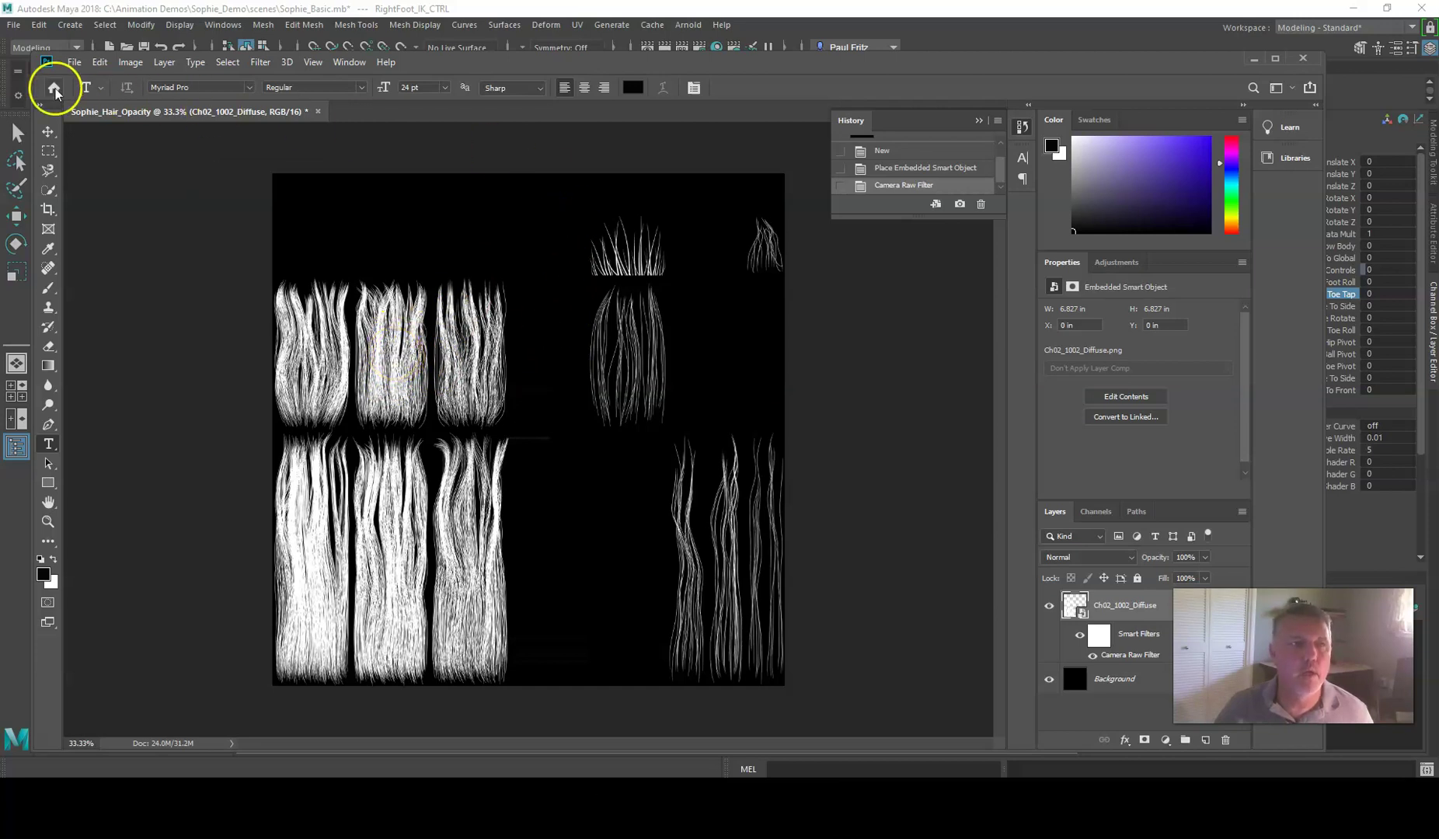
Save the map as Sophie_Hair_Opacity.png in sourceimages.
{"action": "left_click", "coordinate": [74, 62]}
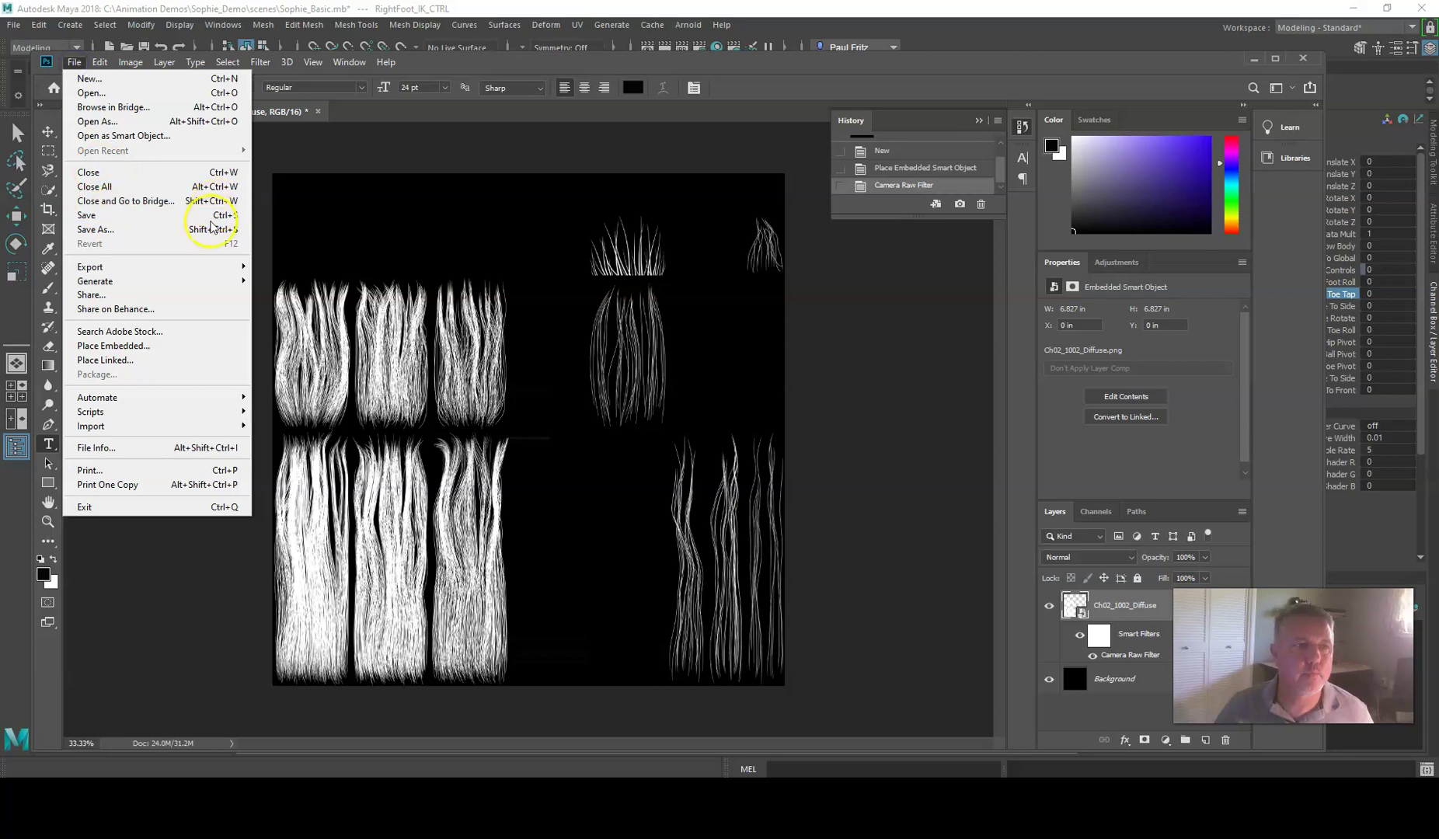
{"action": "left_click", "coordinate": [114, 230]}
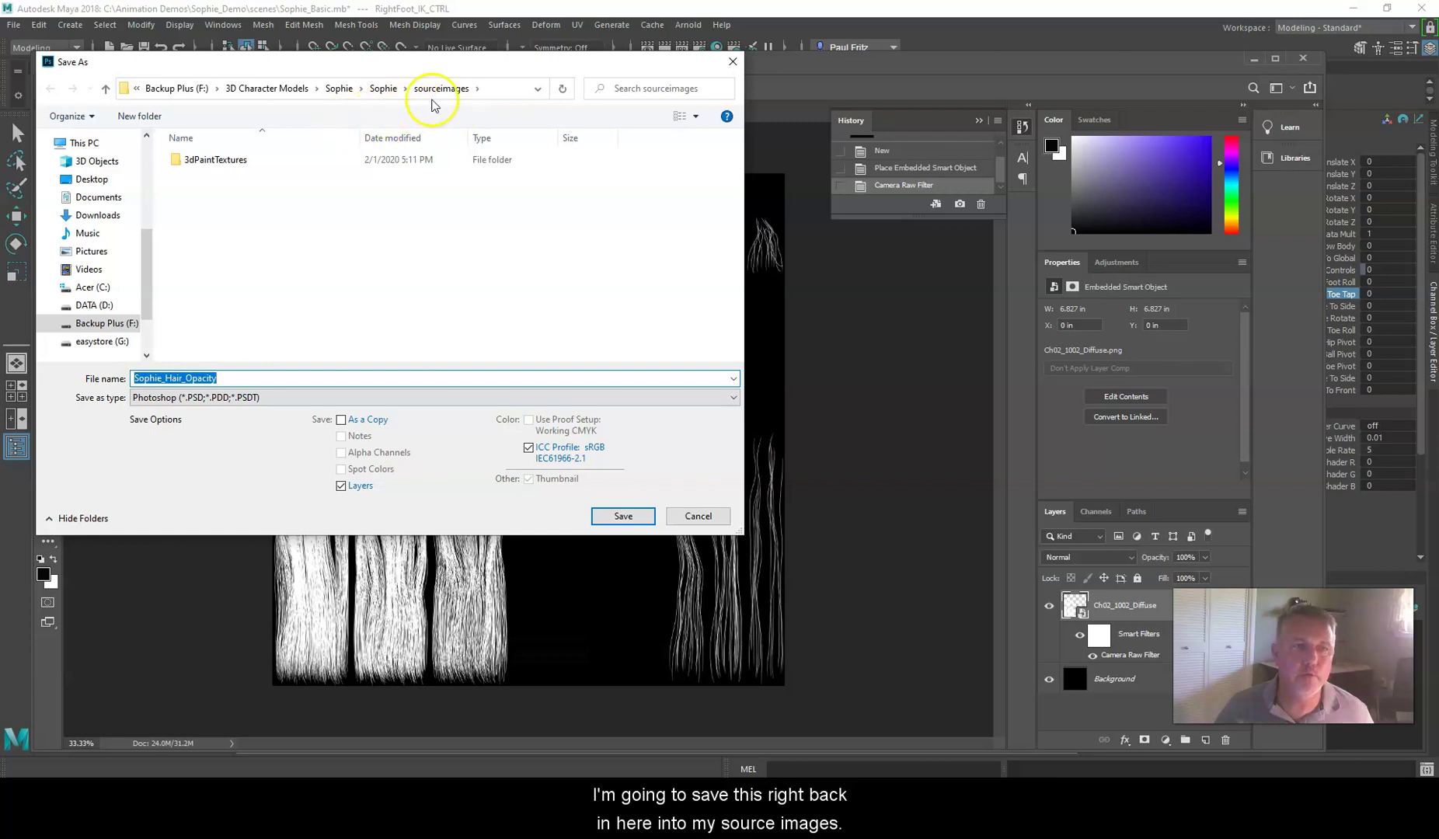
{"action": "left_click", "coordinate": [371, 397]}
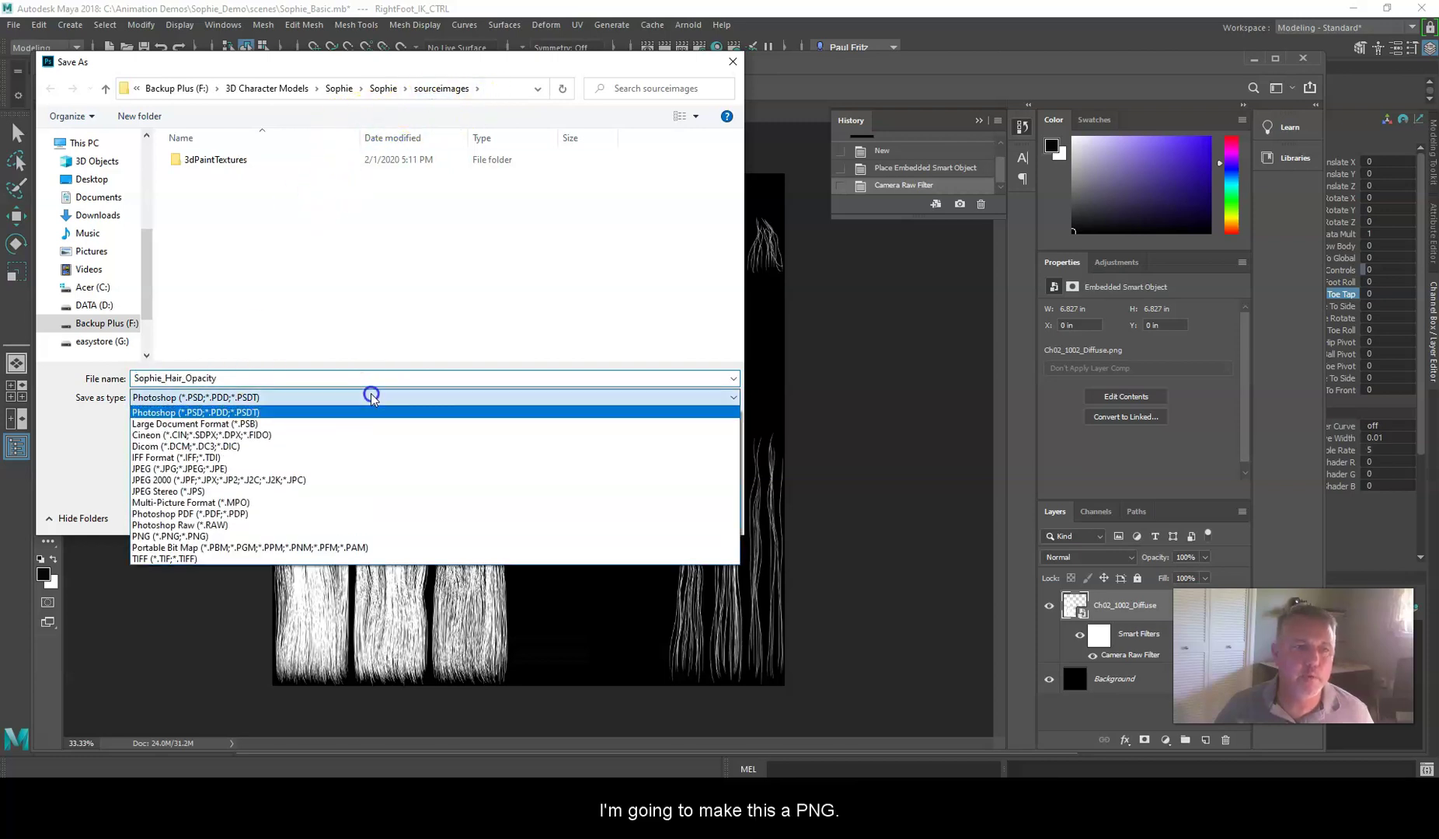
{"action": "left_click", "coordinate": [181, 537]}
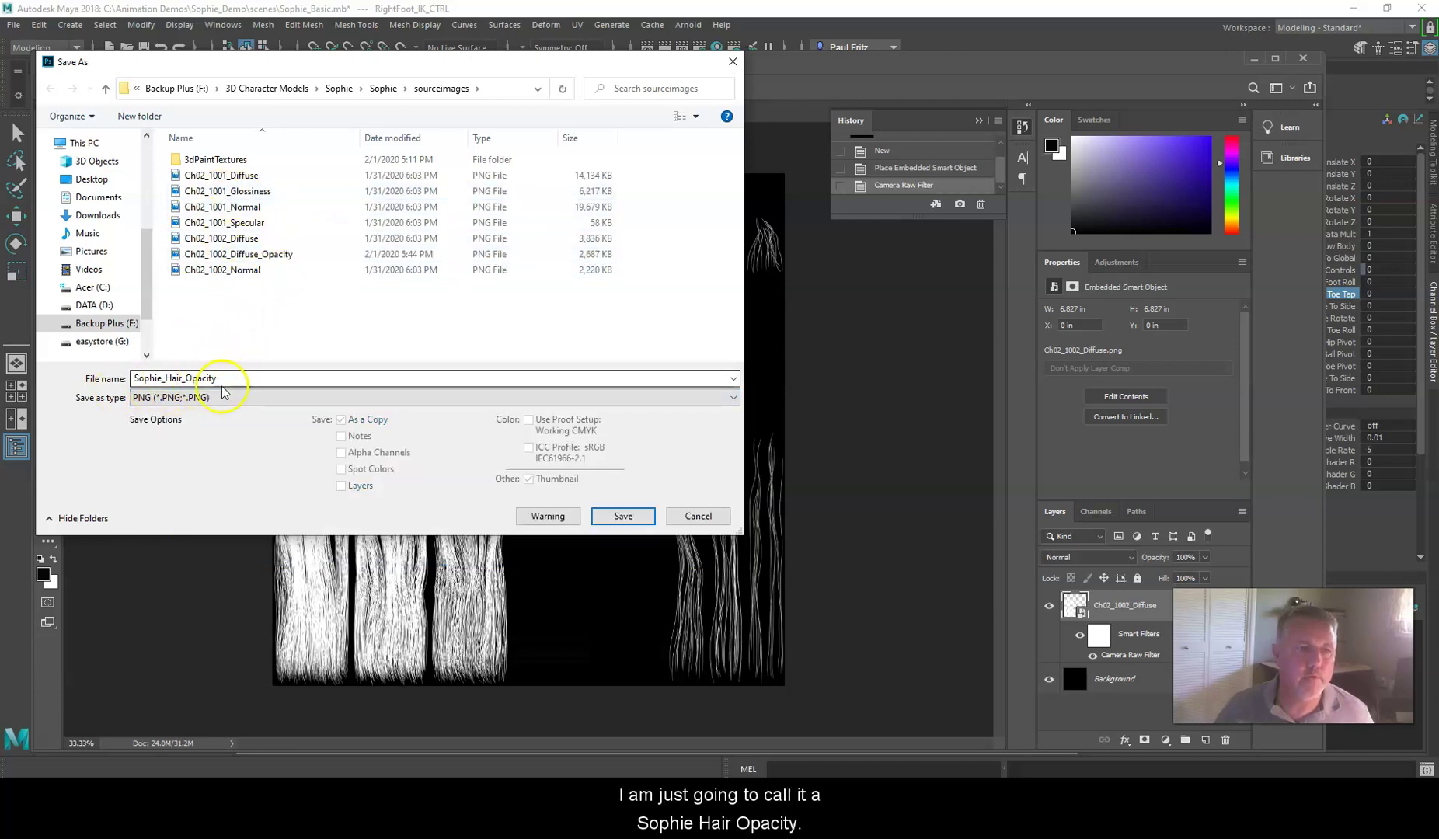
{"action": "left_click", "coordinate": [621, 518]}
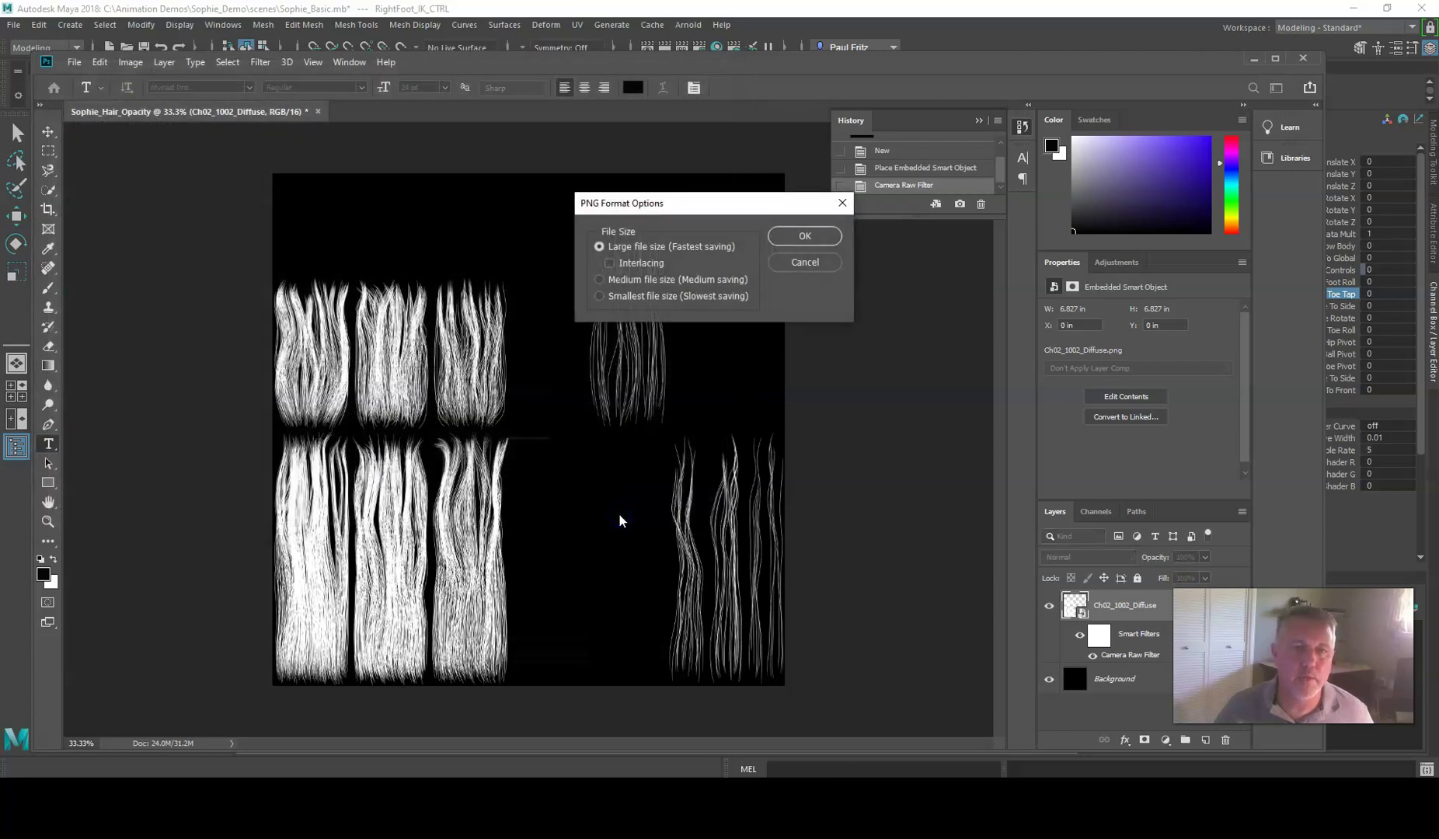
{"action": "left_click", "coordinate": [811, 238]}
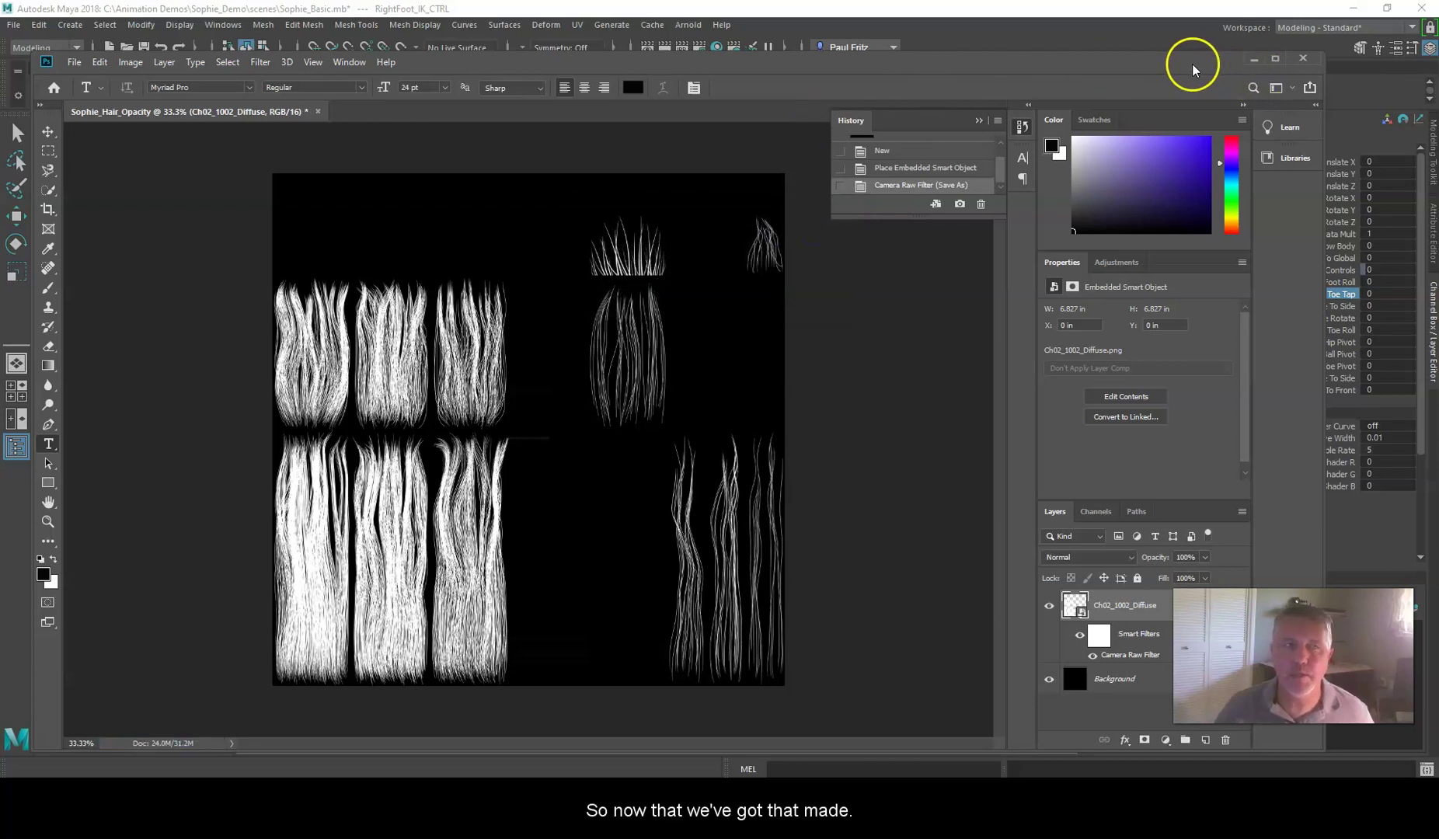
Quit Photoshop, saving a layered Sophie_Hair_Opacity.psd with Maximize Compatibility, and return to Maya.
{"action": "left_click", "coordinate": [1302, 60]}
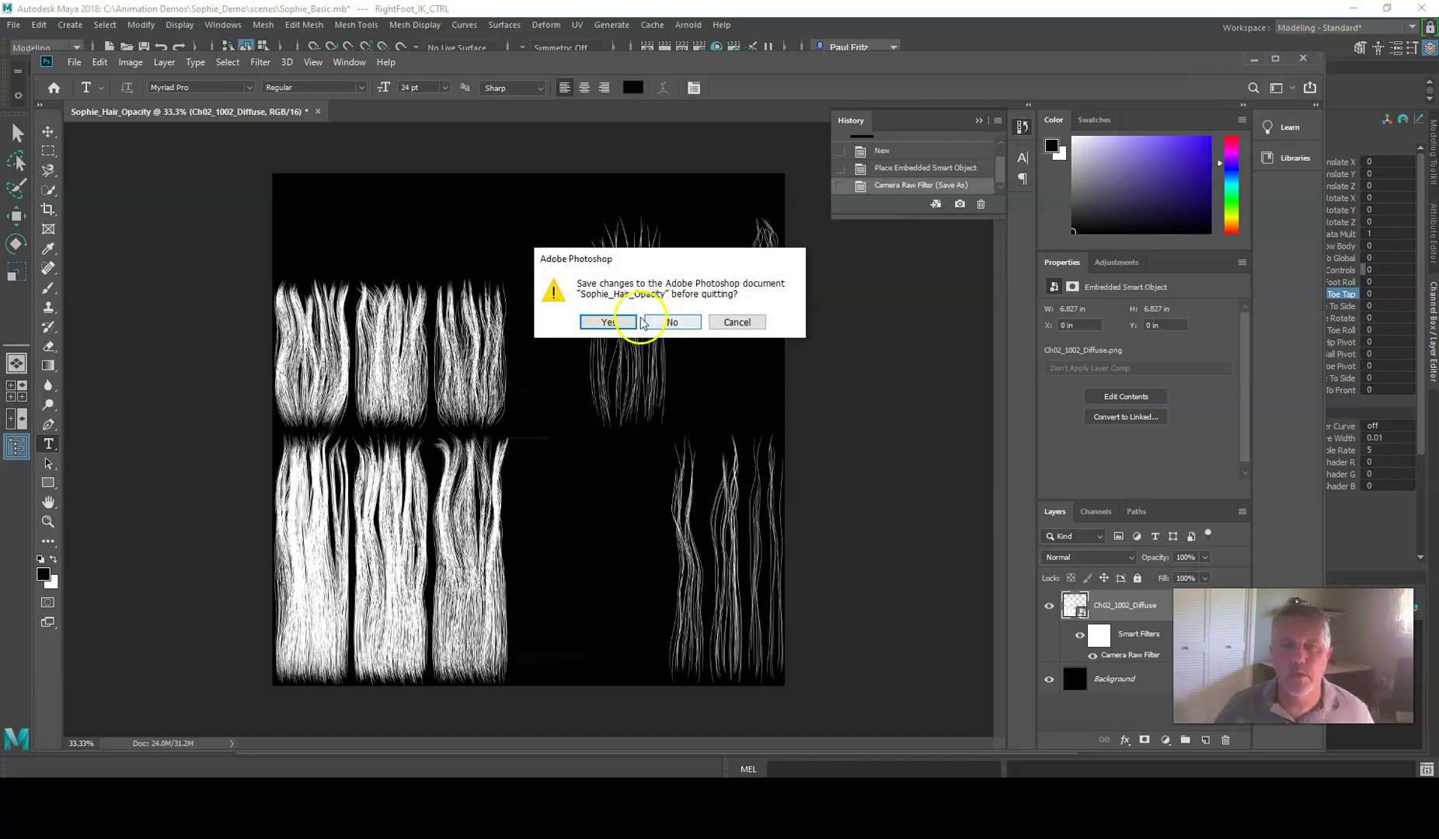
{"action": "left_click", "coordinate": [607, 321]}
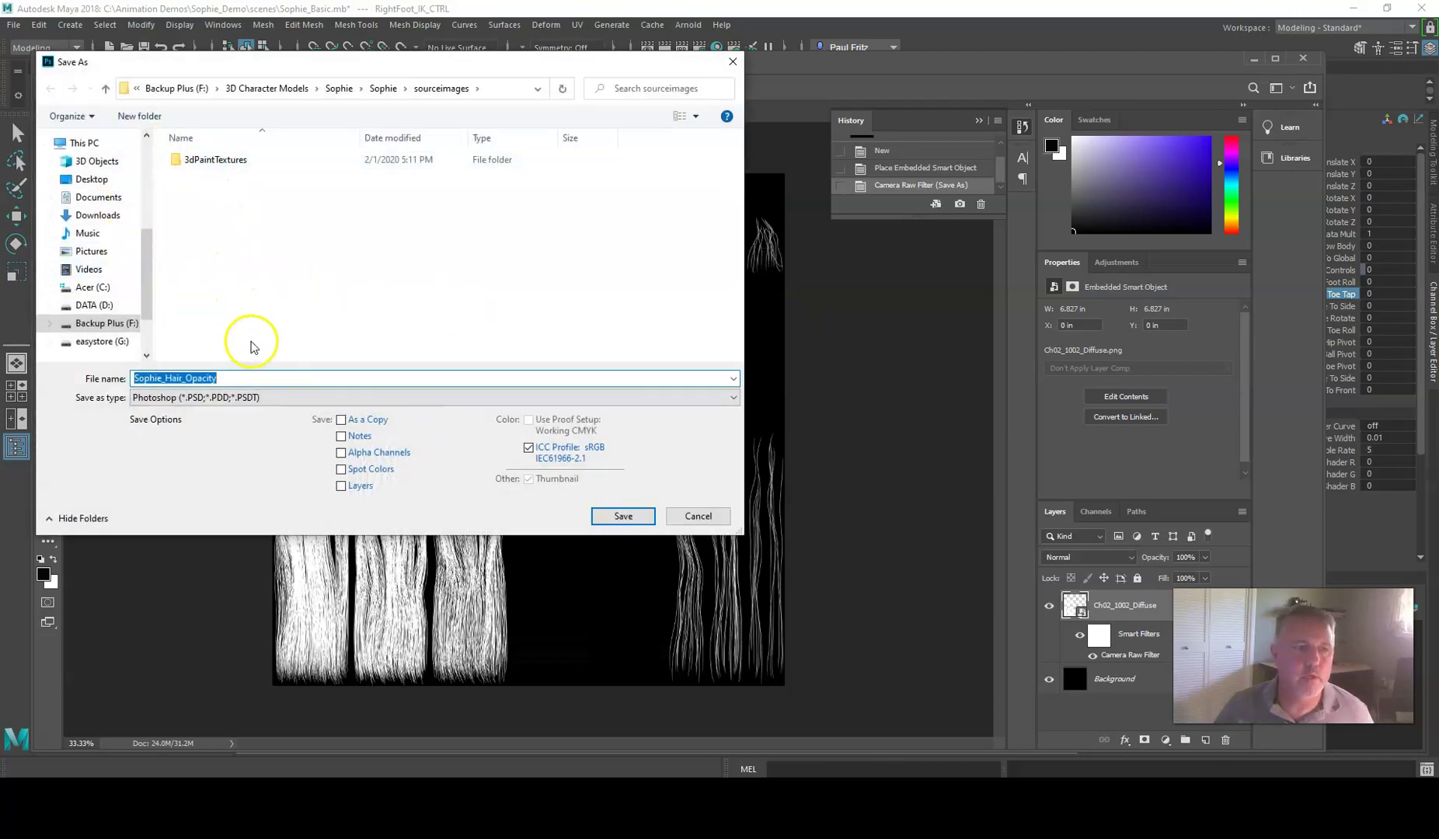
{"action": "left_click", "coordinate": [623, 515]}
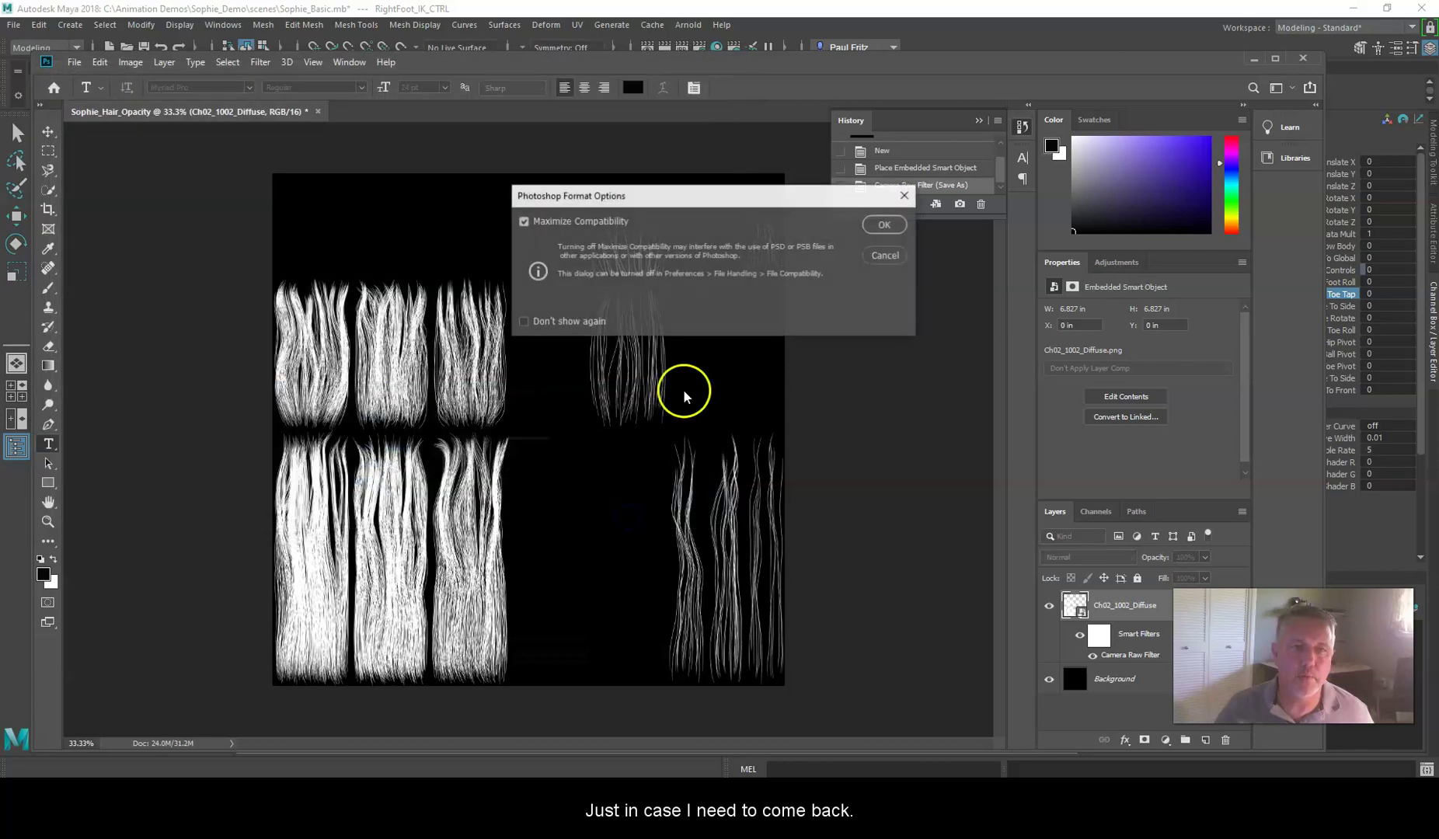
{"action": "left_click", "coordinate": [883, 225]}
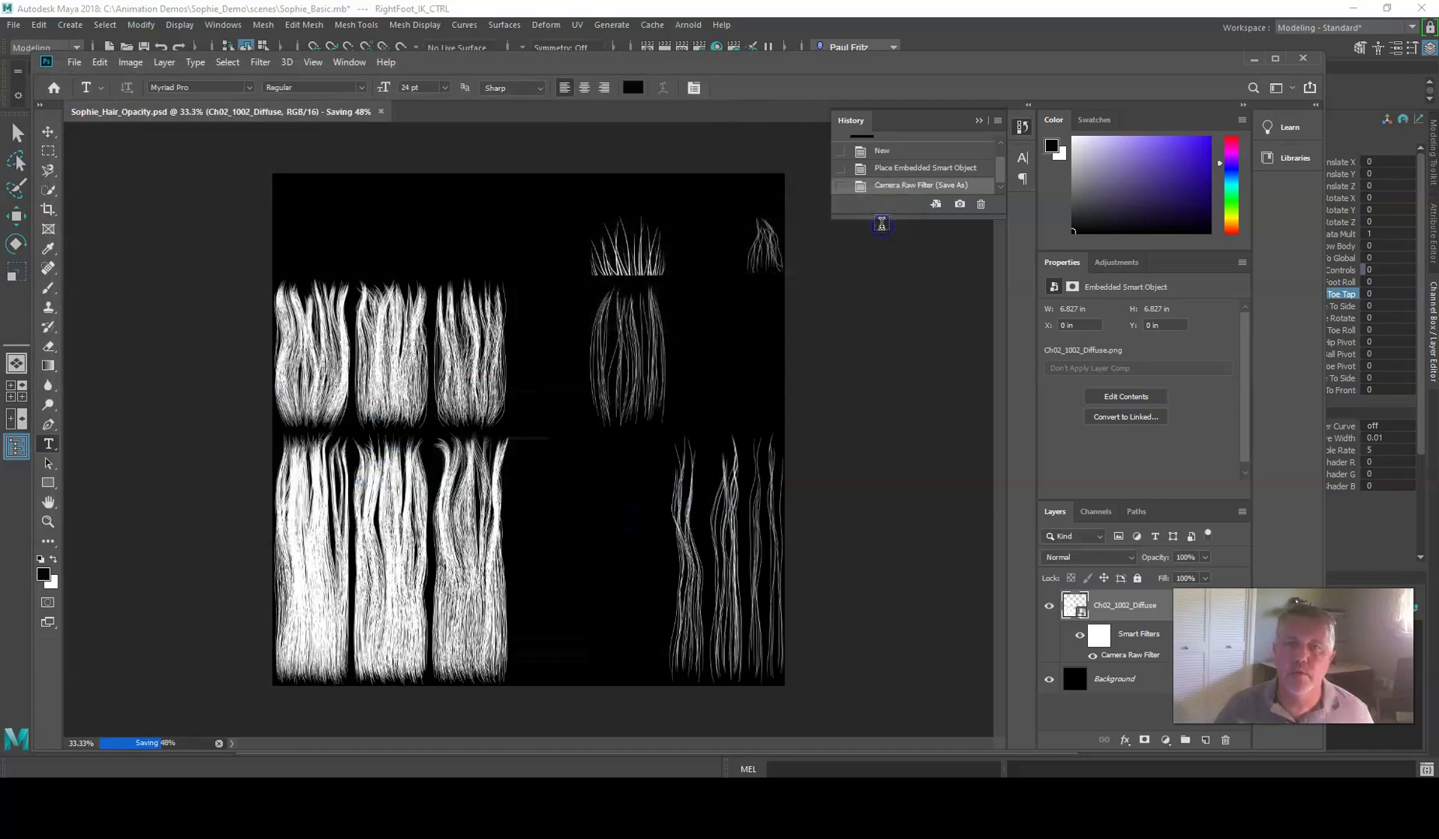
{"action": "key", "text": "alt+Tab"}
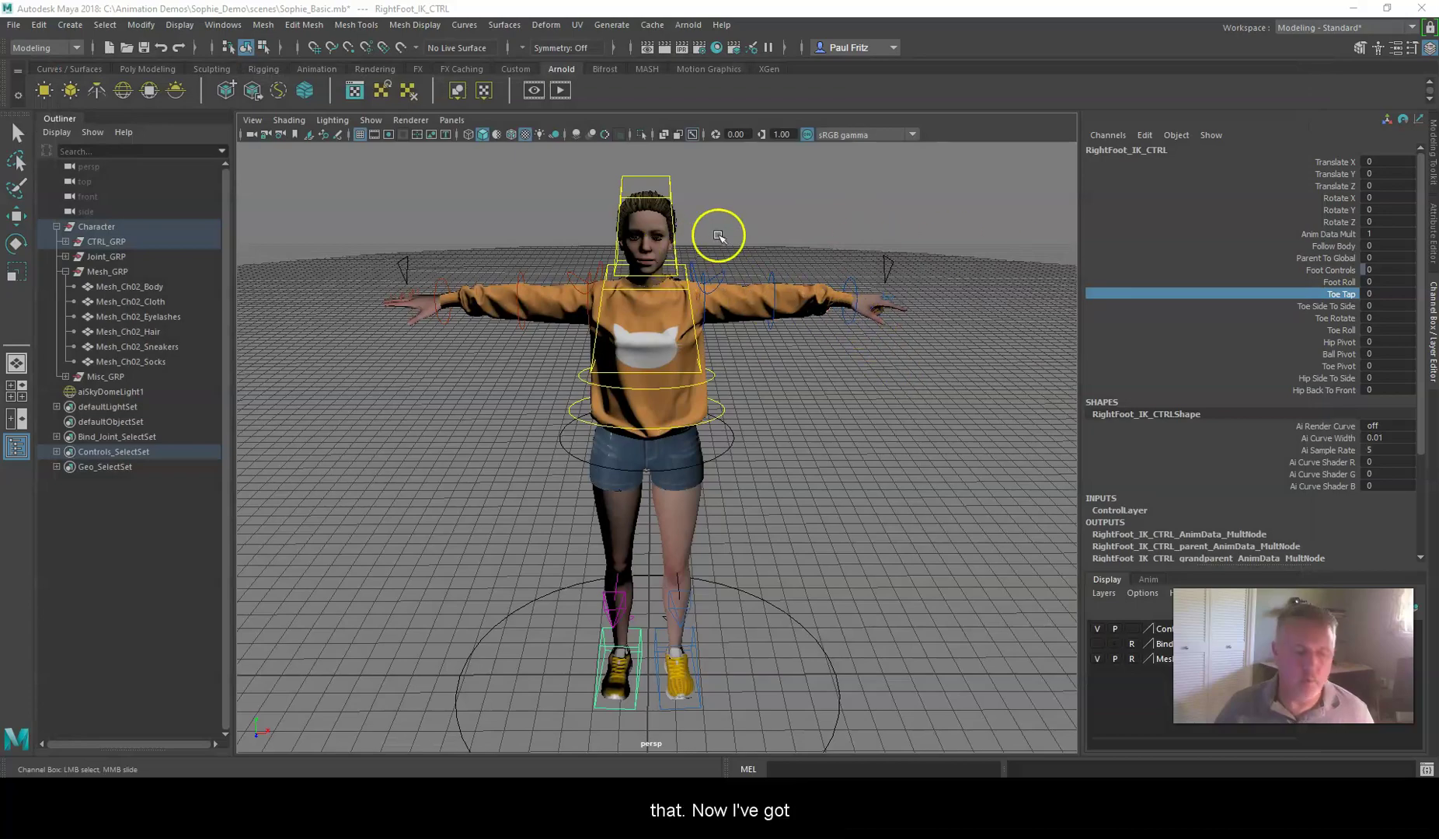
Open Hypershade and bring the M_Hair material into the Node Editor.
{"action": "left_click_drag", "start_coordinate": [561, 283], "coordinate": [553, 333], "text": "alt"}
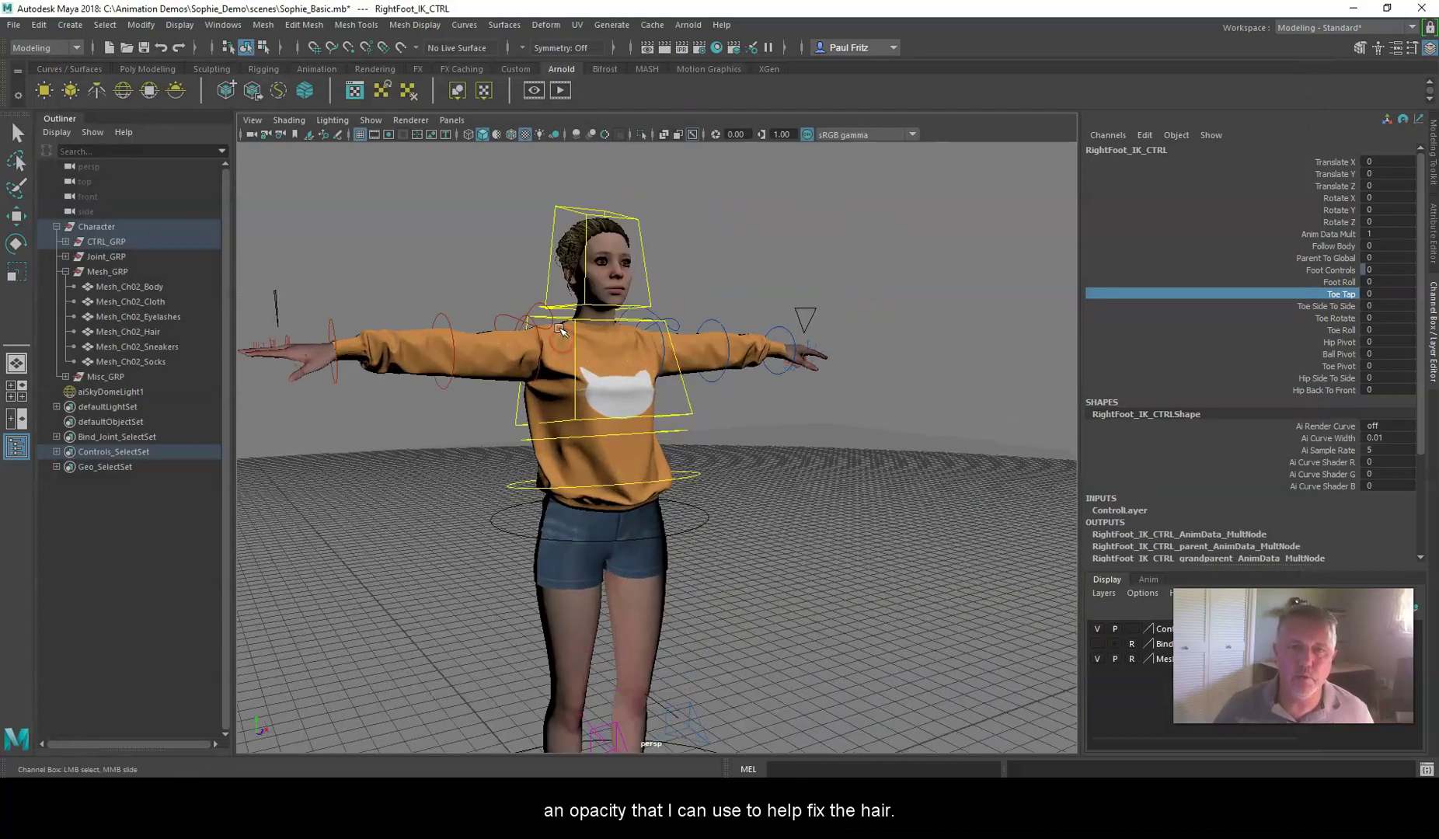
{"action": "left_click_drag", "start_coordinate": [477, 275], "coordinate": [497, 305], "text": "alt"}
{"action": "right_click_drag", "start_coordinate": [498, 304], "coordinate": [488, 348], "text": "alt"}
{"action": "left_click_drag", "start_coordinate": [487, 347], "coordinate": [458, 367], "text": "alt"}
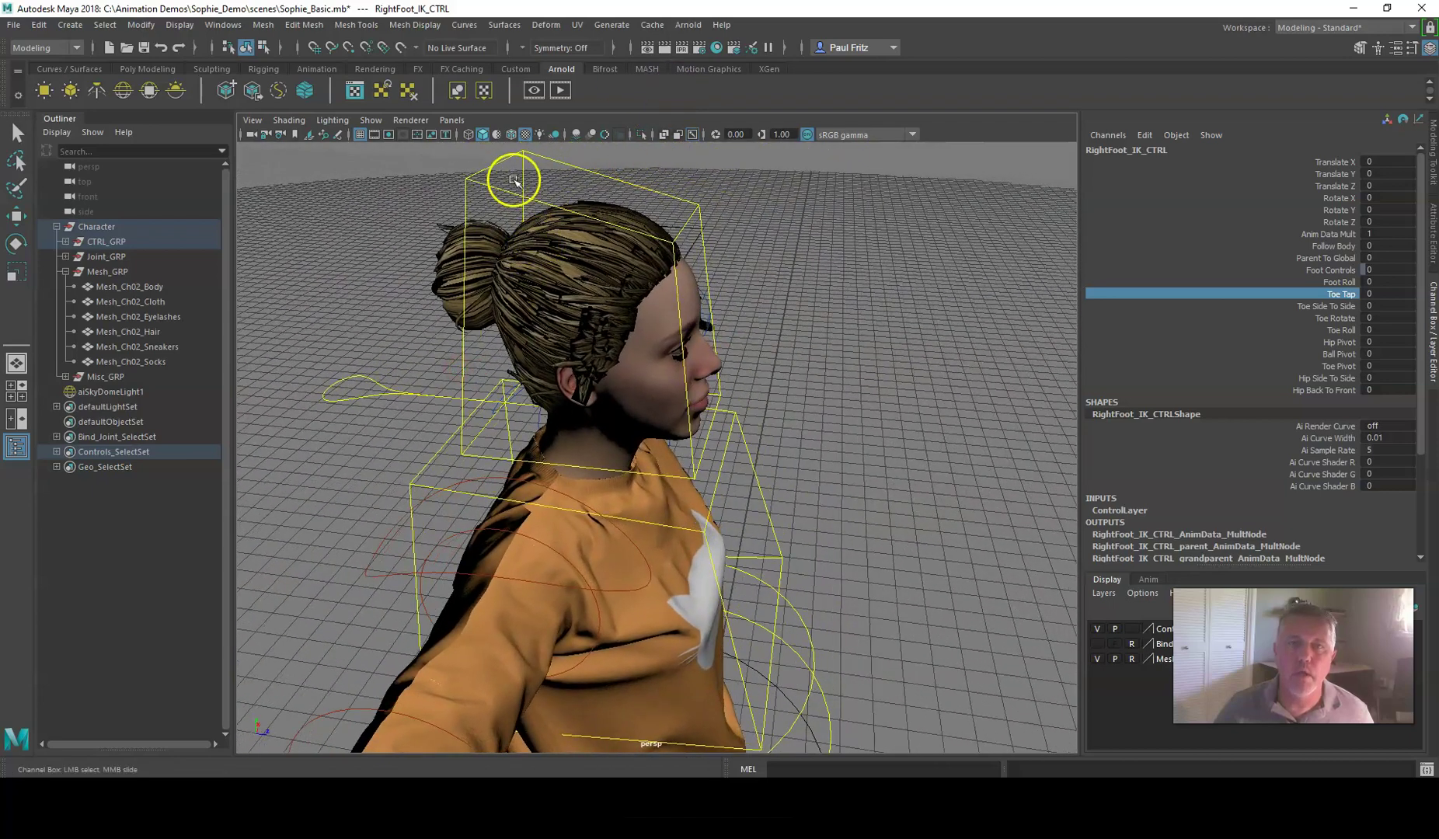
{"action": "left_click", "coordinate": [716, 50]}
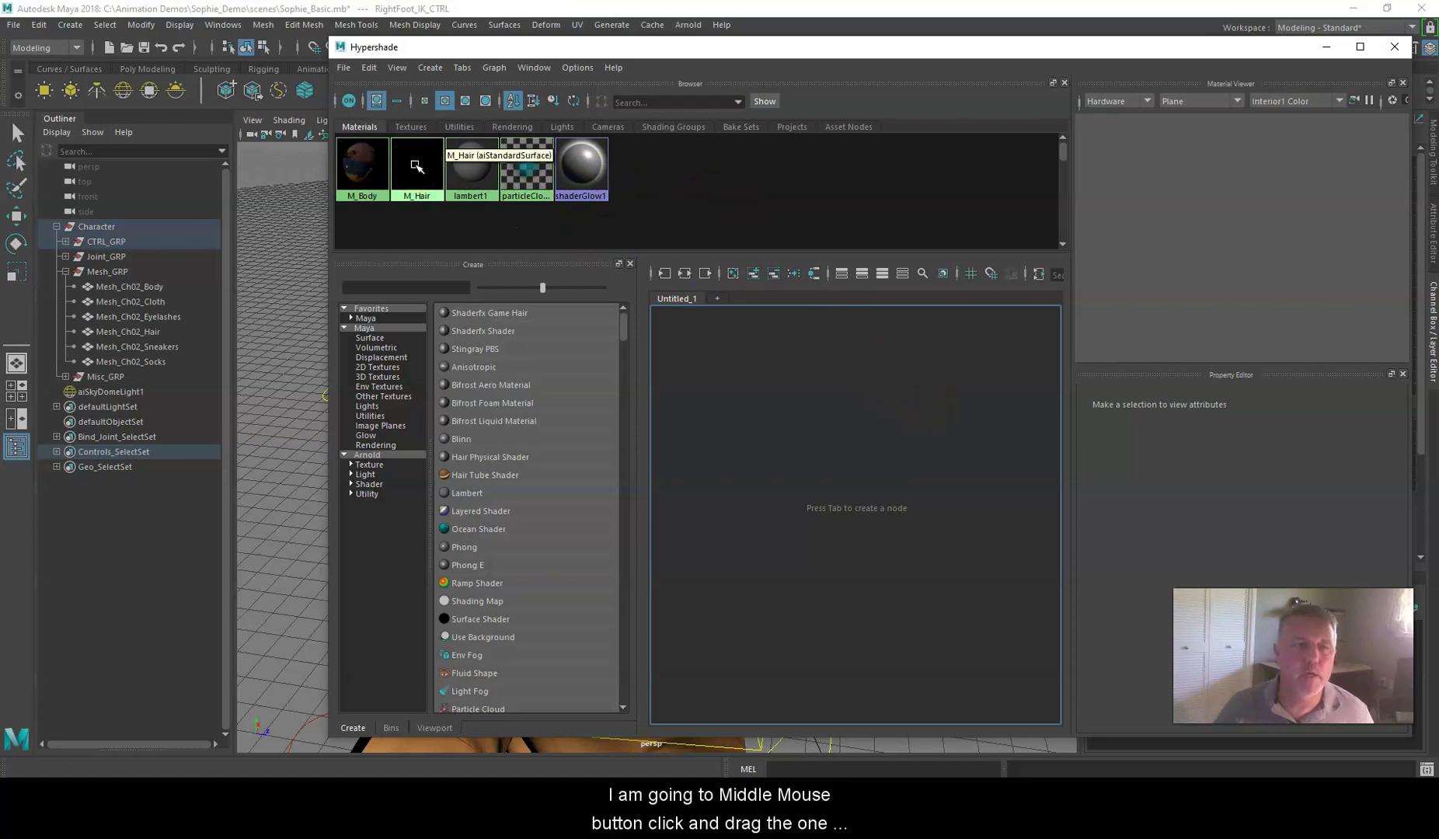
{"action": "middle_click_drag", "start_coordinate": [416, 165], "coordinate": [417, 169]}
{"action": "middle_click_drag", "start_coordinate": [539, 233], "coordinate": [753, 366]}
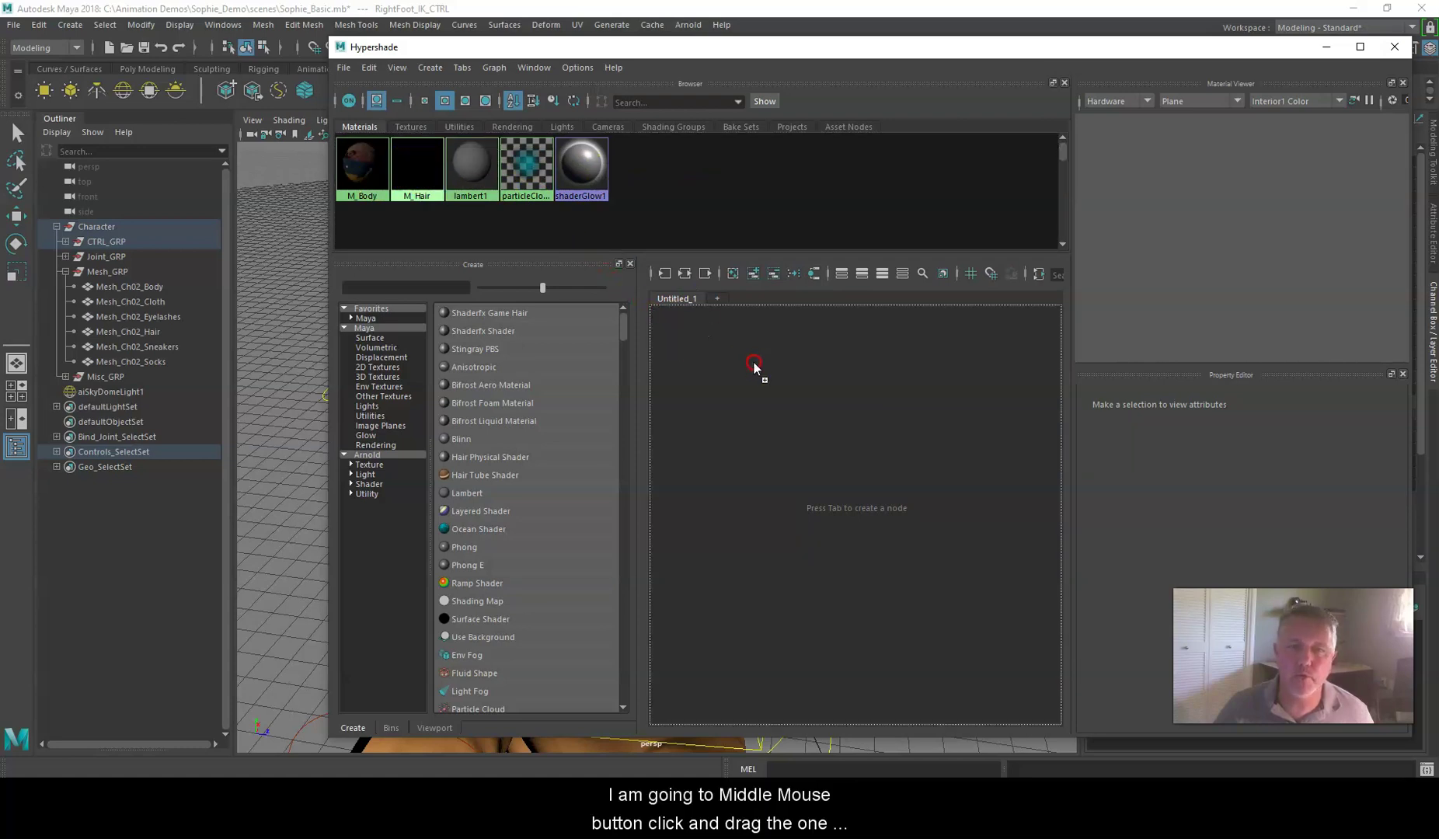
{"action": "middle_click_drag", "start_coordinate": [875, 403], "coordinate": [875, 403]}
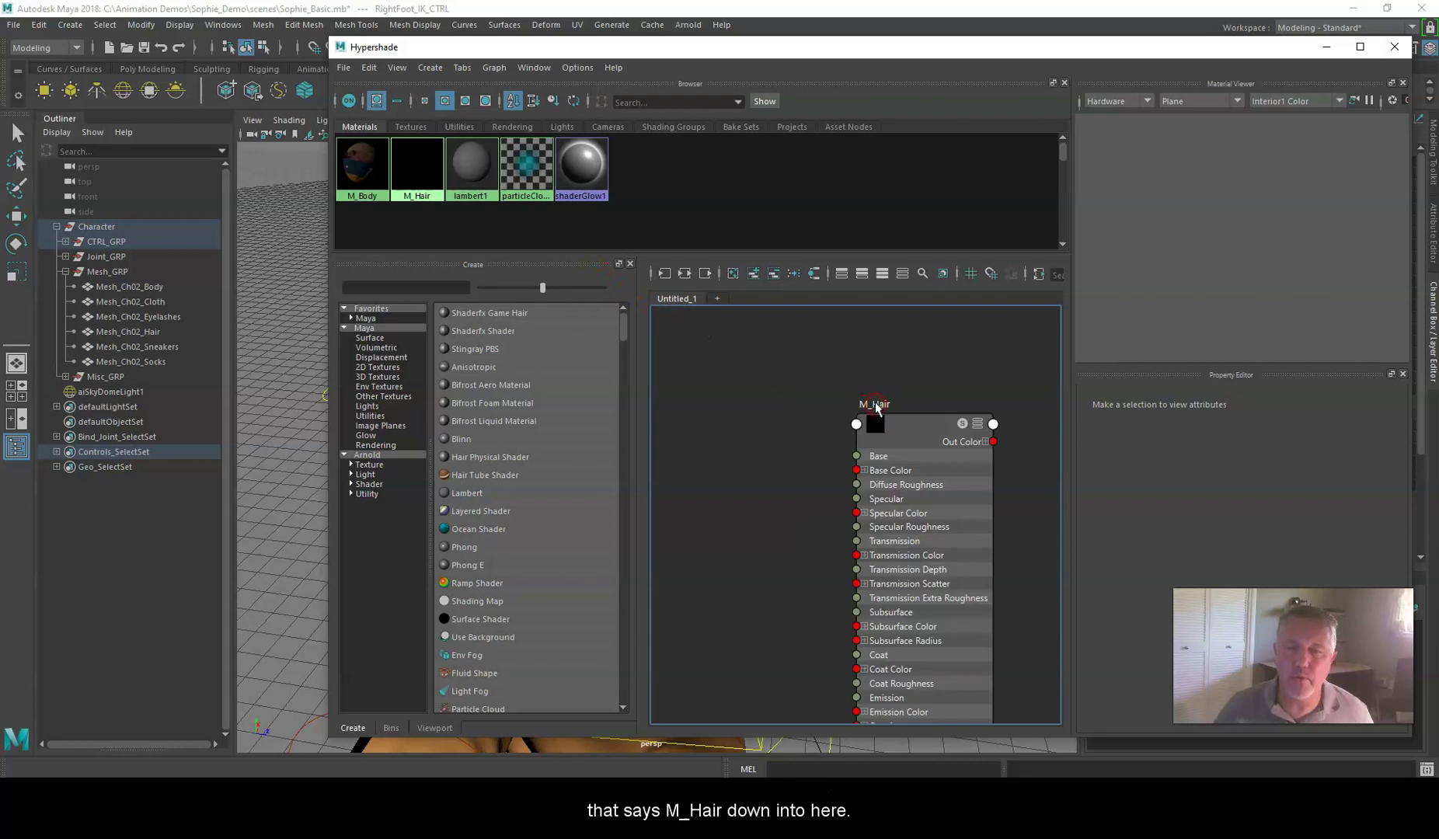
{"action": "left_click", "coordinate": [931, 429]}
{"action": "left_click_drag", "start_coordinate": [931, 430], "coordinate": [942, 371]}
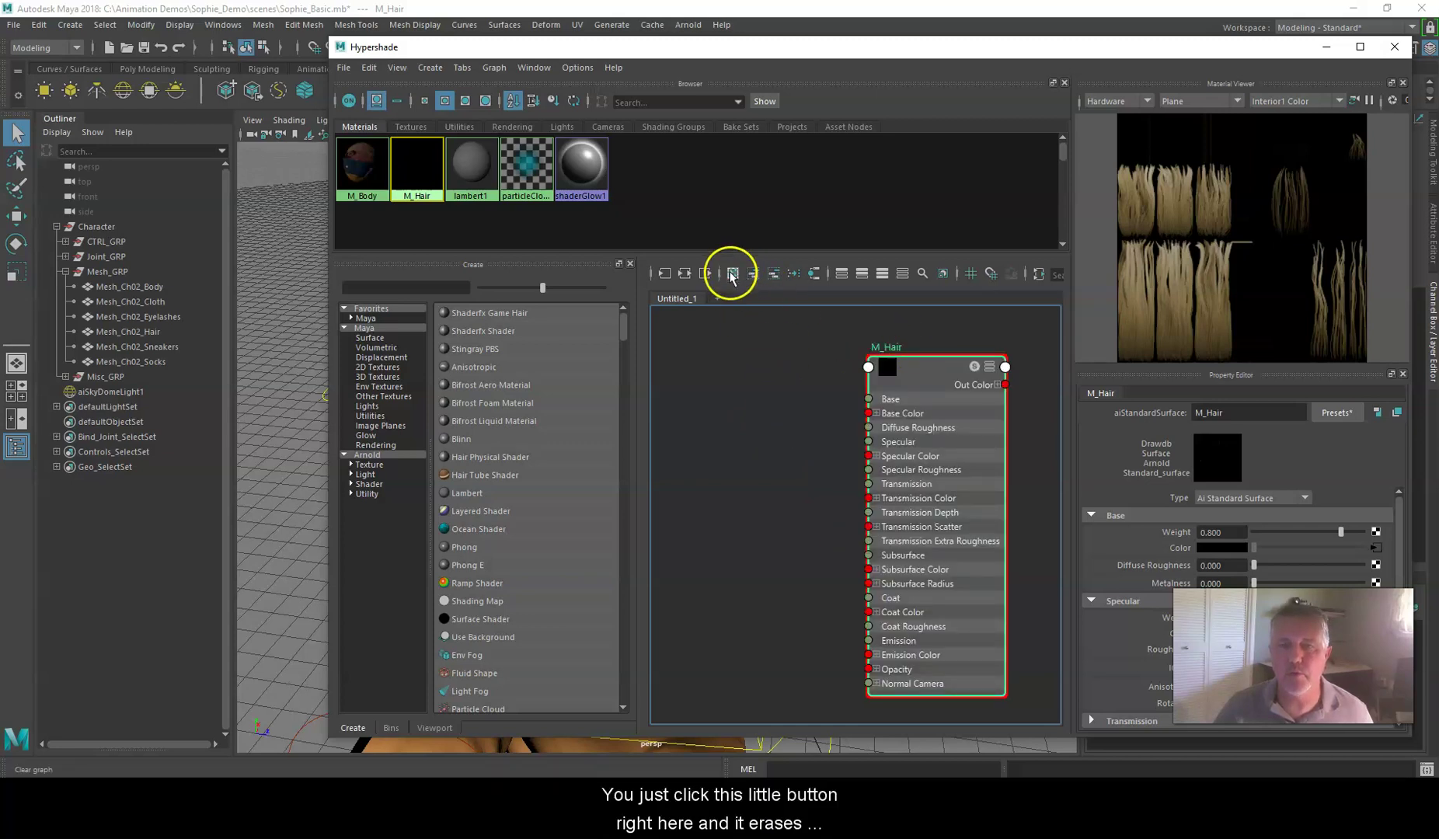
Graph M_Hair's input connections, move the normal-map chain below the diffuse chain, and maximise the editor.
{"action": "left_click", "coordinate": [665, 273]}
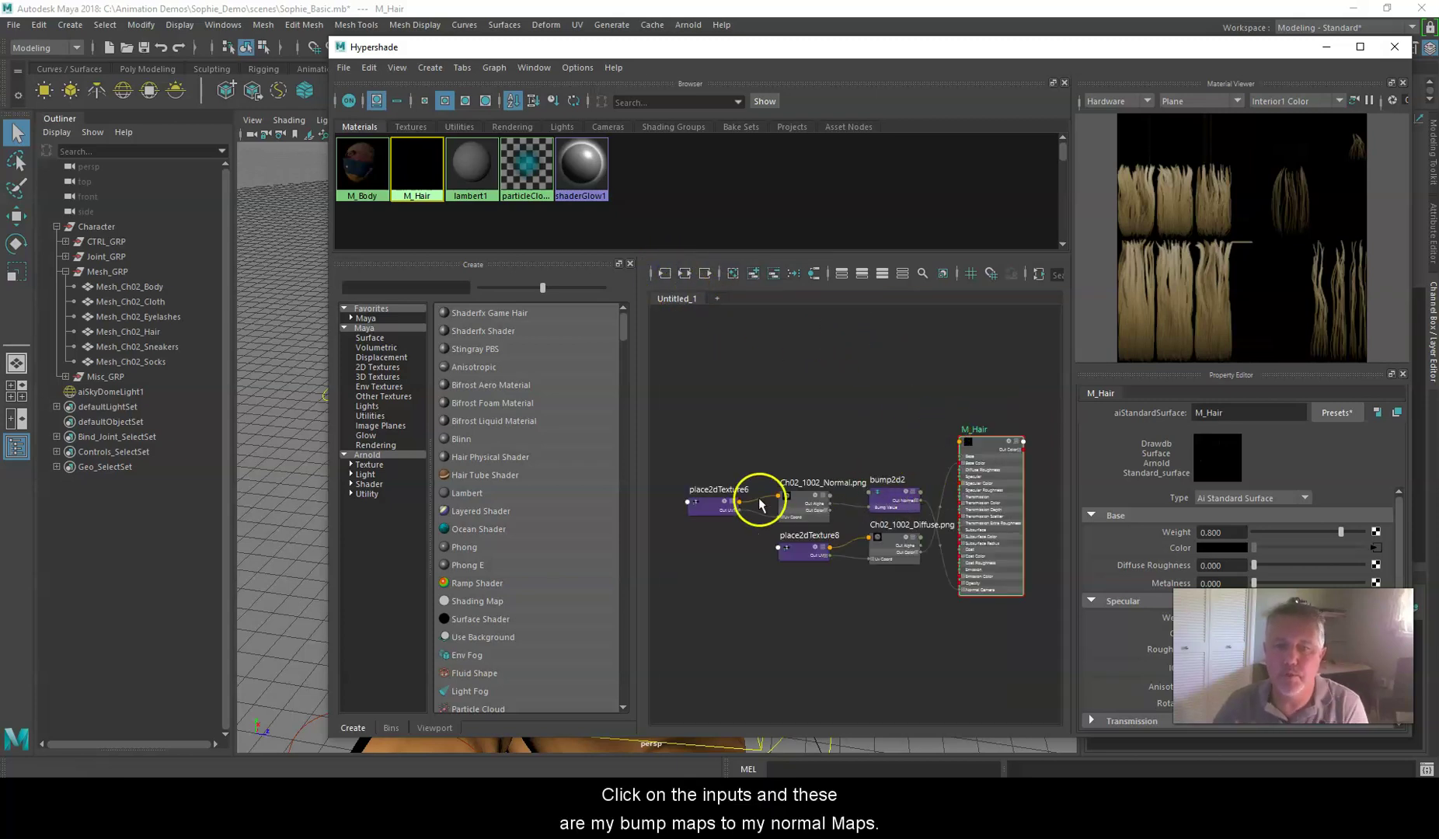
{"action": "left_click_drag", "start_coordinate": [678, 458], "coordinate": [678, 482]}
{"action": "left_click_drag", "start_coordinate": [883, 497], "coordinate": [892, 627]}
{"action": "left_click_drag", "start_coordinate": [709, 506], "coordinate": [709, 642]}
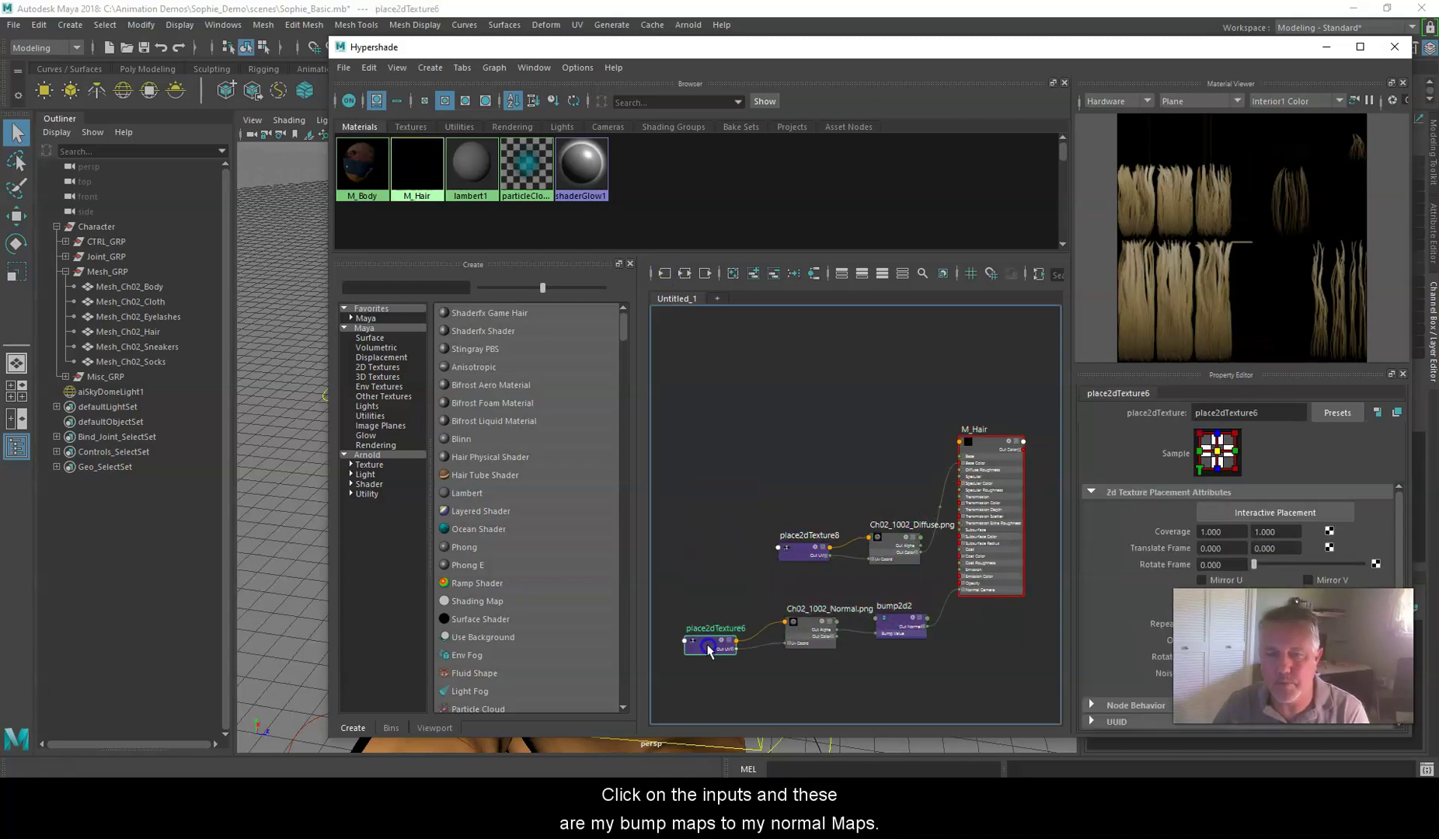
{"action": "left_click_drag", "start_coordinate": [864, 550], "coordinate": [874, 414]}
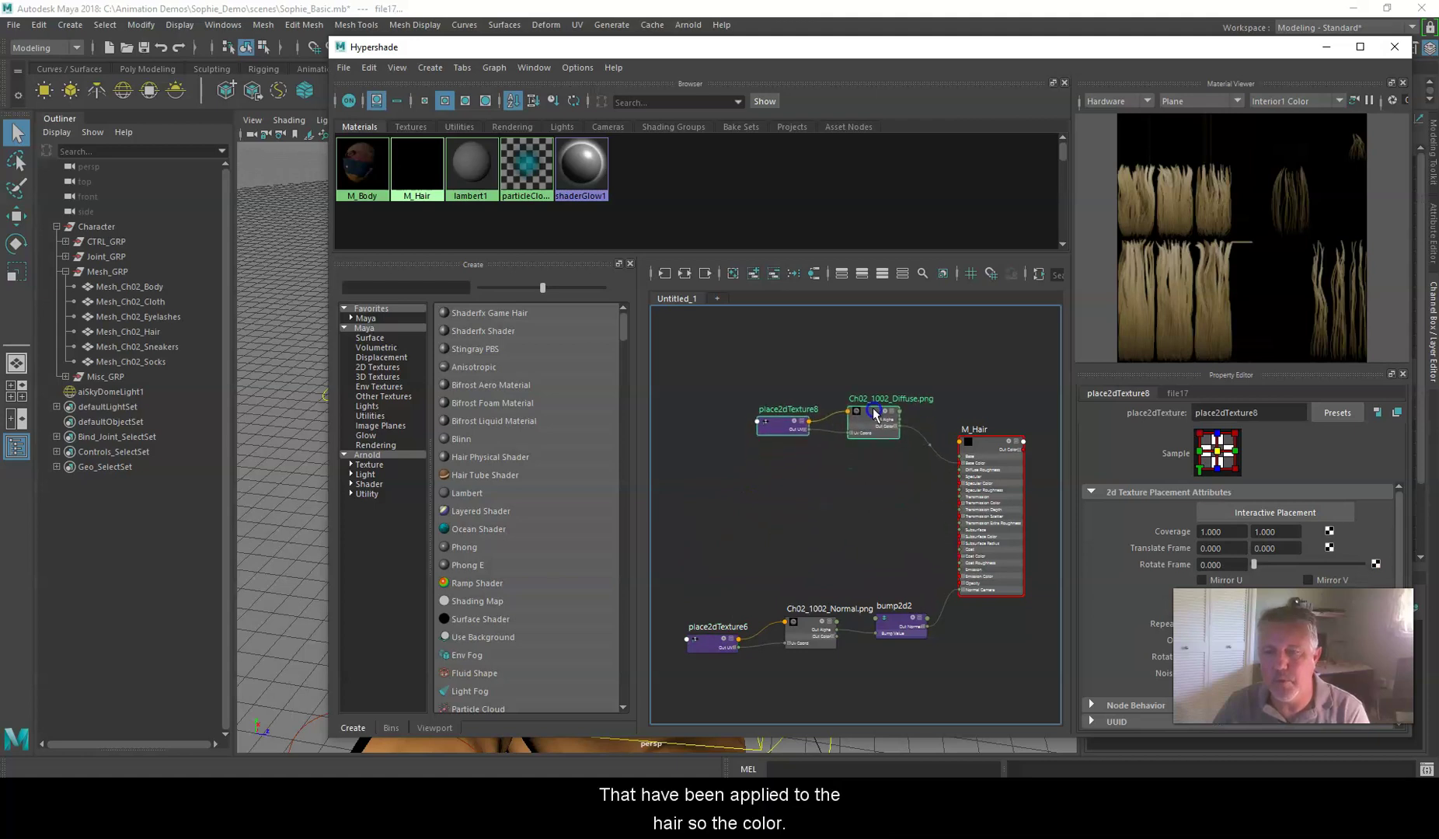
{"action": "scroll", "coordinate": [867, 539], "scroll_direction": "up", "scroll_amount": 2}
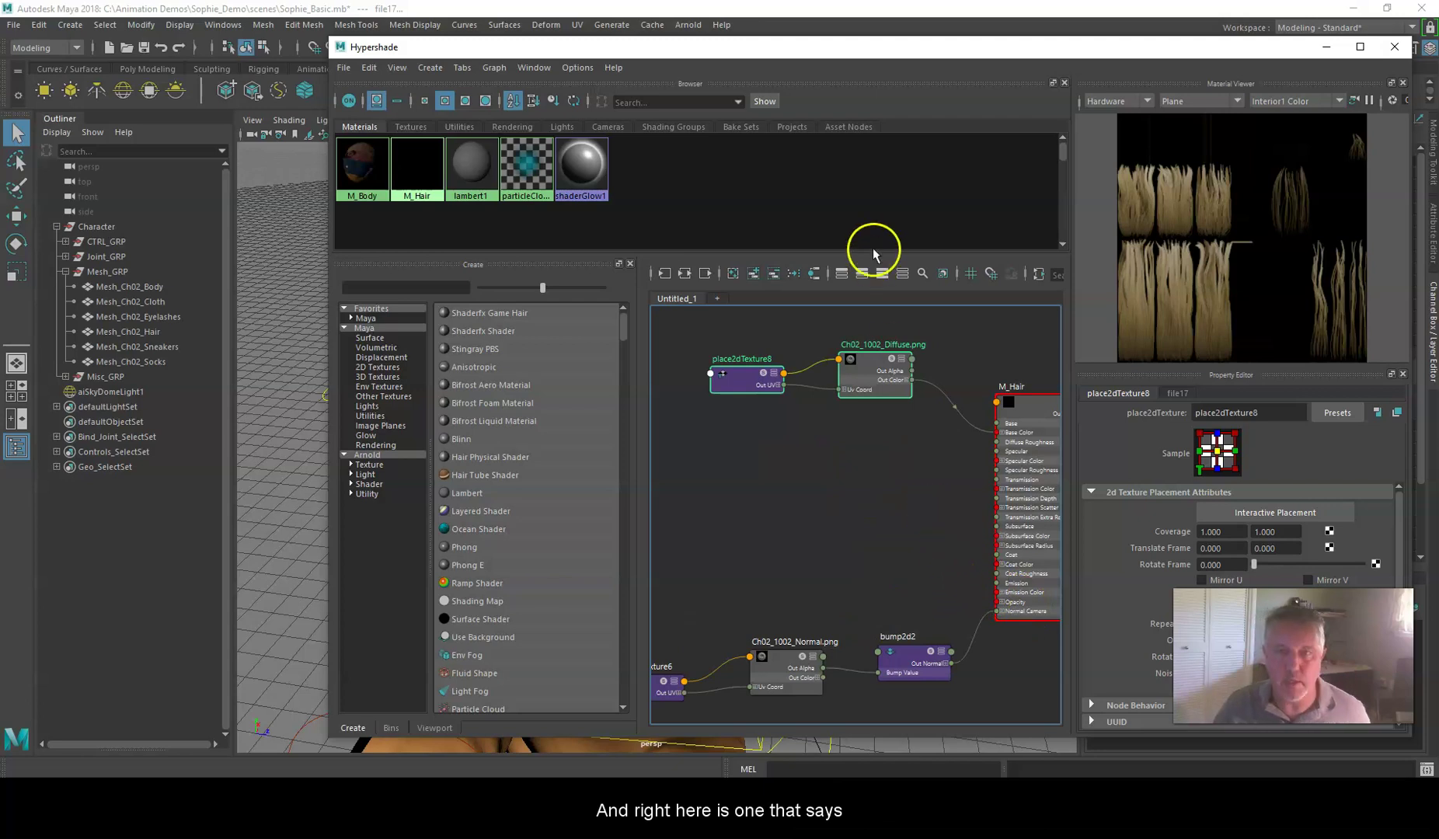
{"action": "double_click", "coordinate": [703, 68]}
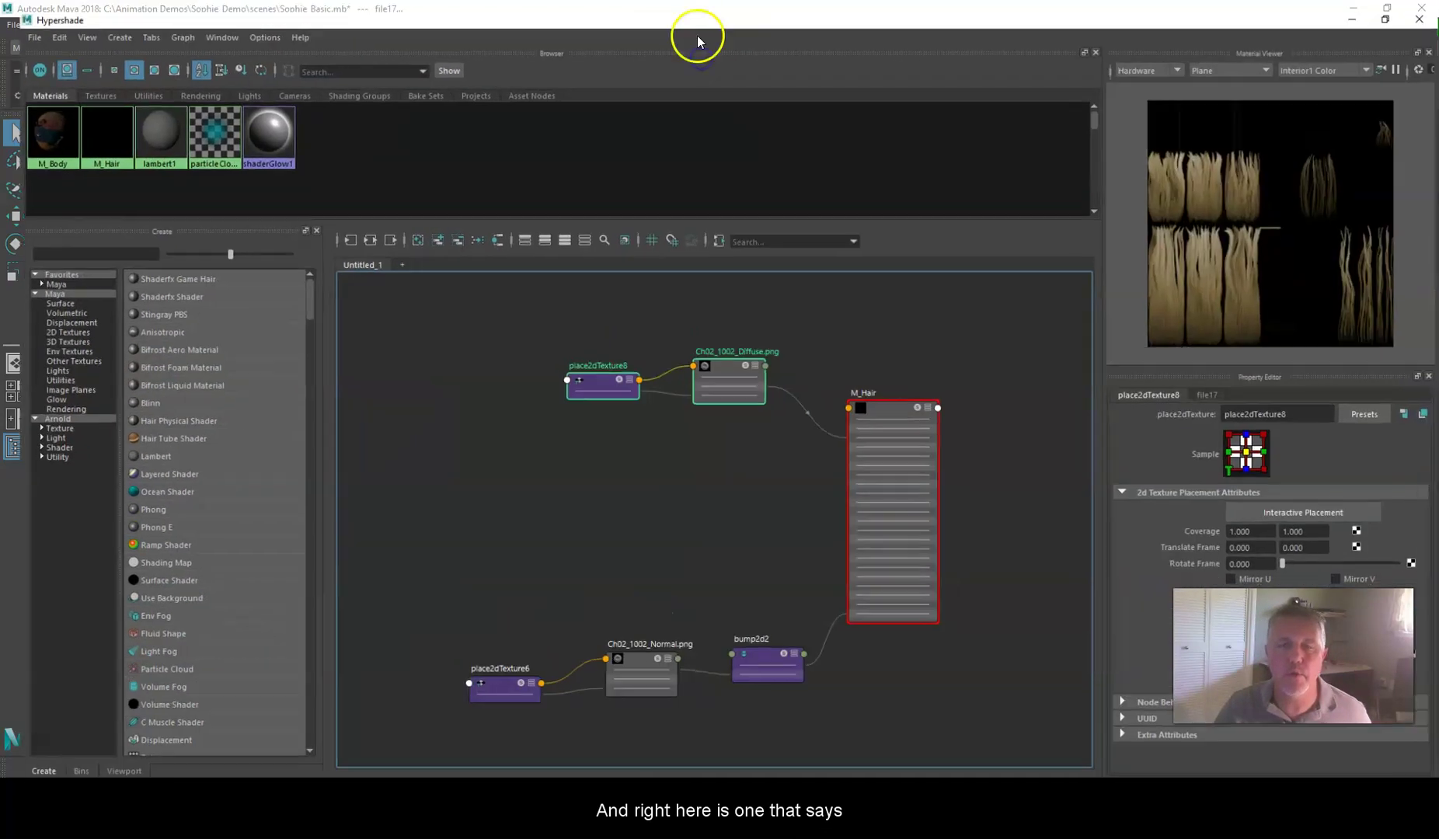
{"action": "scroll", "coordinate": [890, 622], "scroll_direction": "up", "scroll_amount": 2}
{"action": "scroll", "coordinate": [890, 622], "scroll_direction": "up", "scroll_amount": 1}
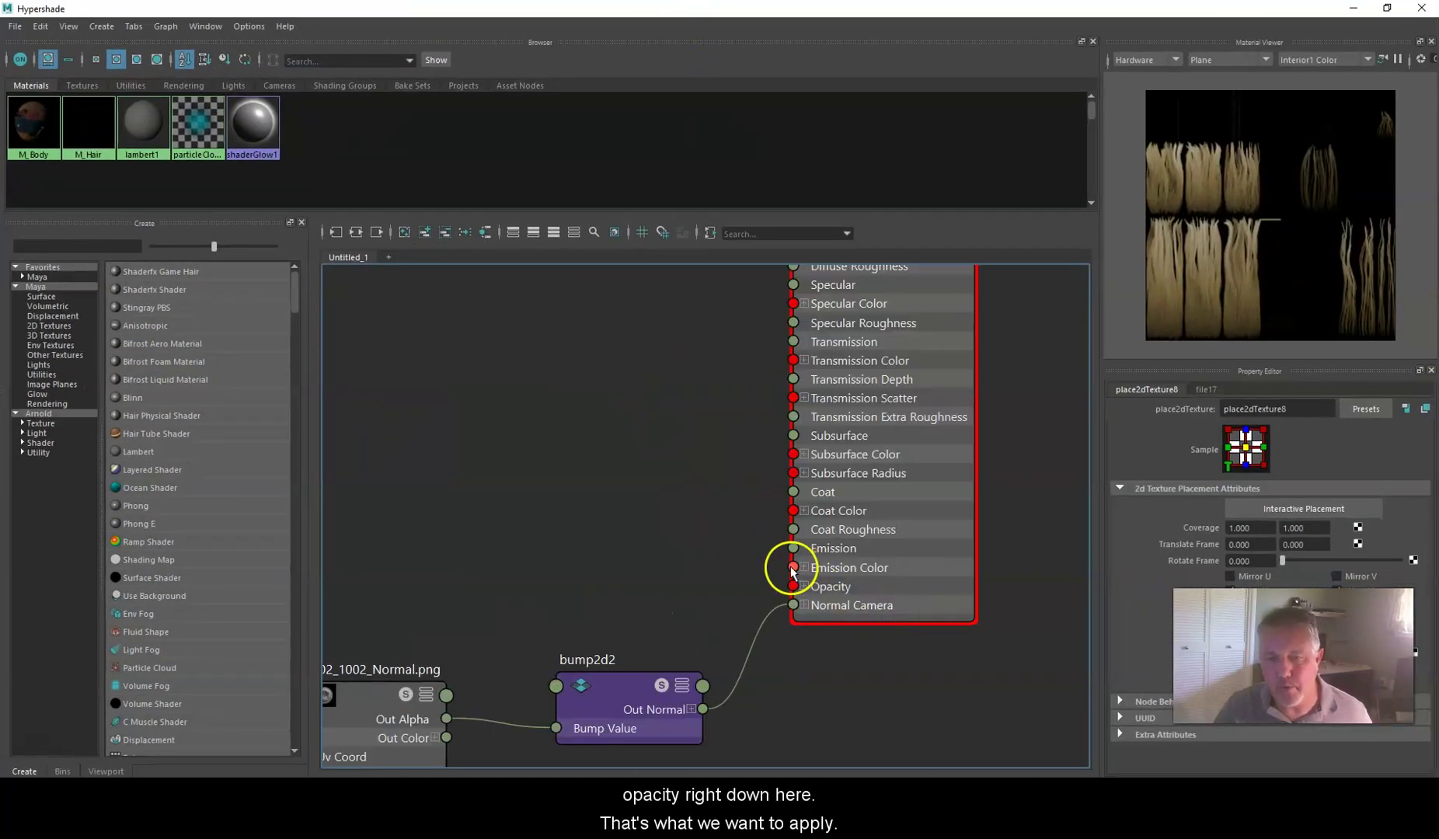
{"action": "scroll", "coordinate": [880, 643], "scroll_direction": "down", "scroll_amount": 1}
{"action": "scroll", "coordinate": [855, 576], "scroll_direction": "down", "scroll_amount": 1}
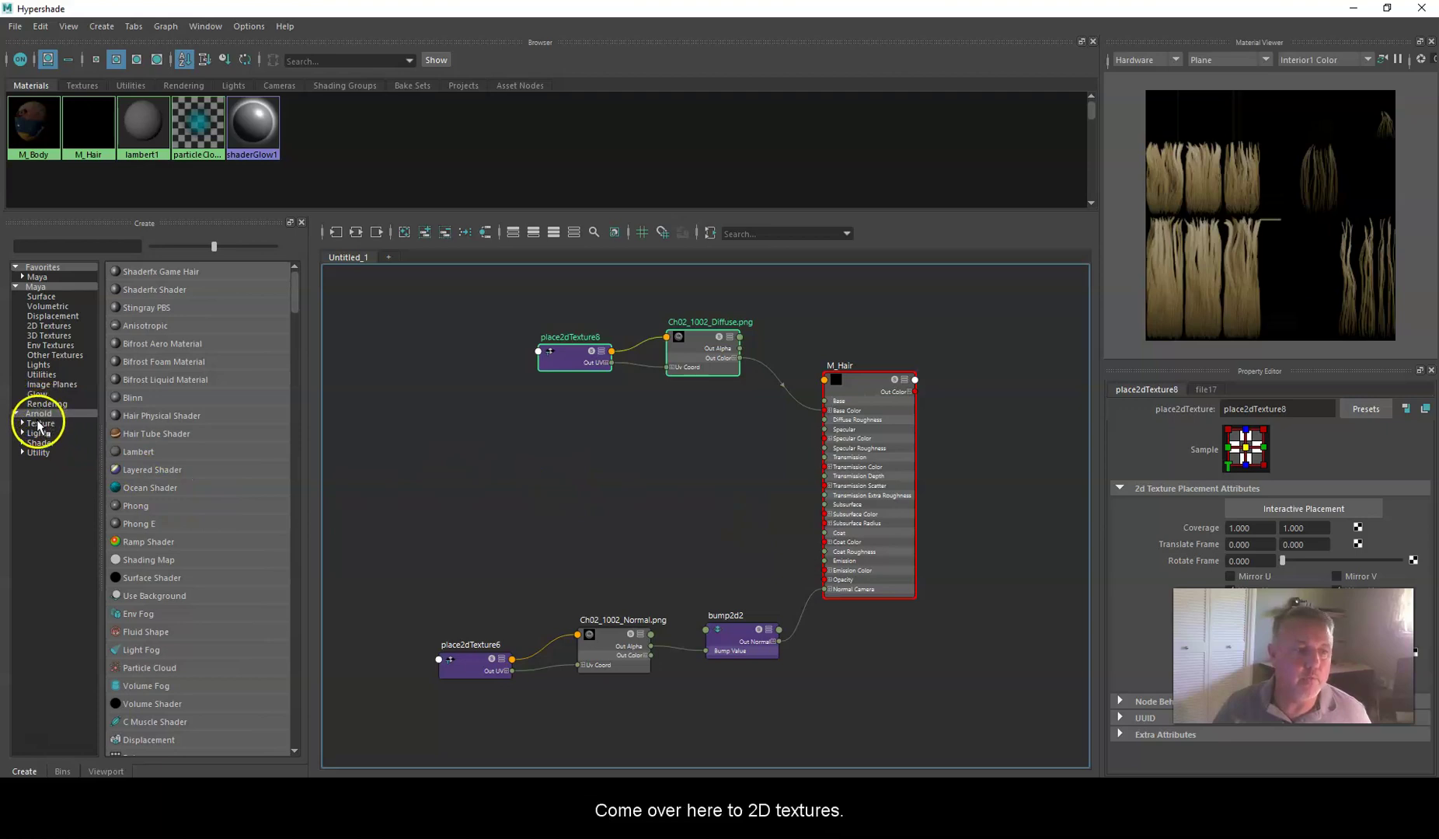
Create a 2D File texture (file18 with place2dTexture9) and position it between the normal and diffuse chains.
{"action": "left_click", "coordinate": [46, 326]}
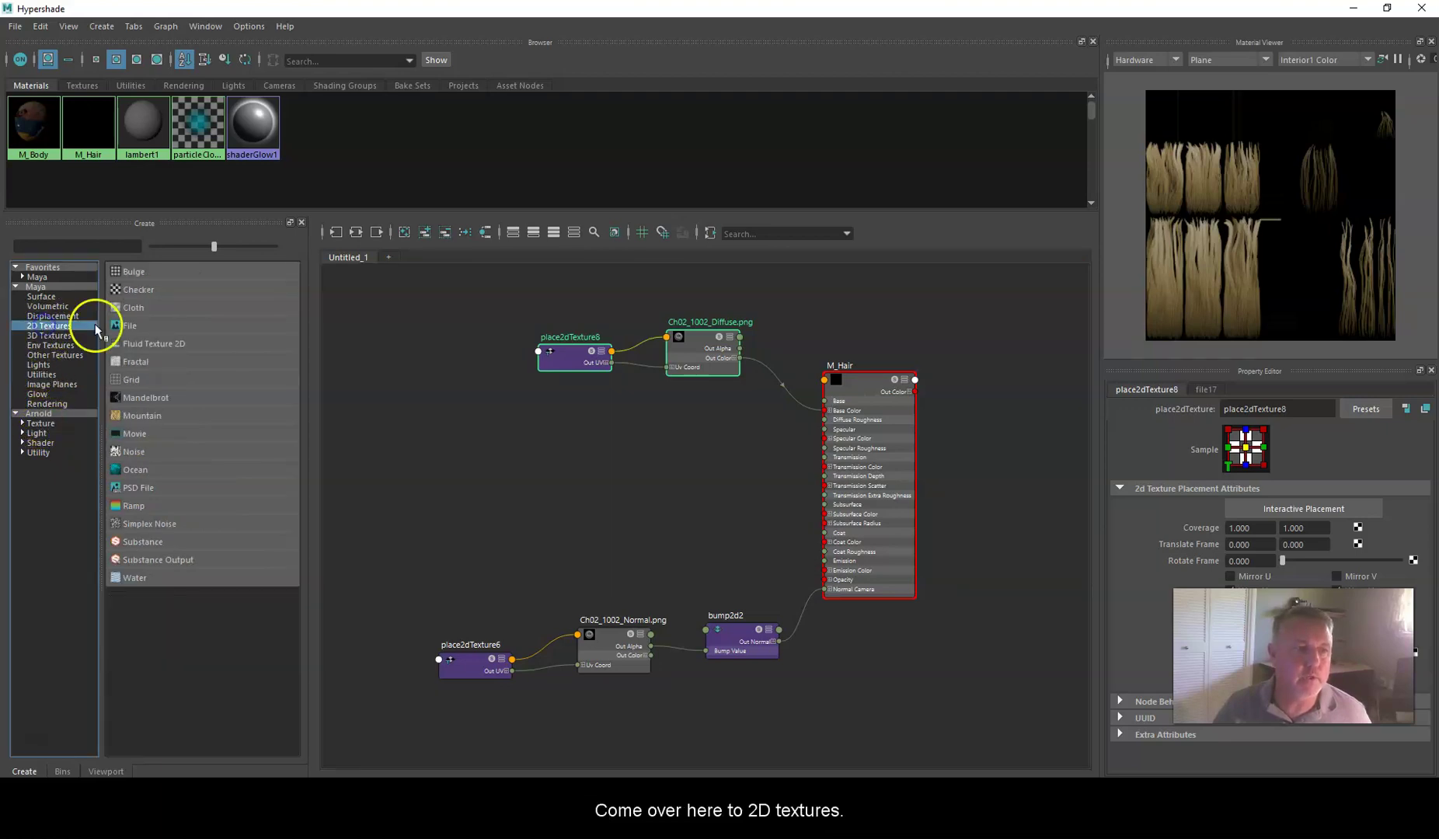
{"action": "left_click", "coordinate": [134, 327]}
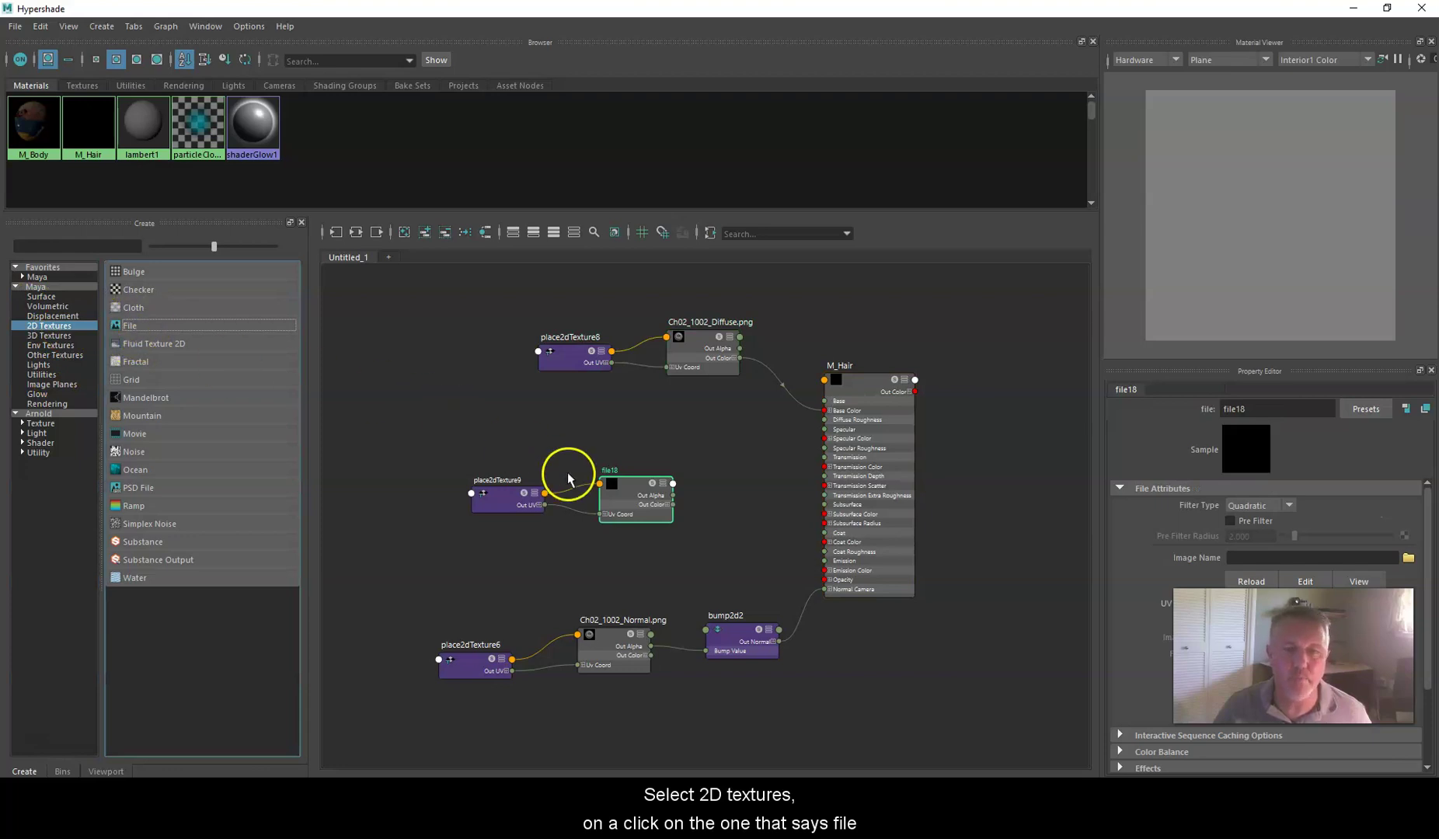
{"action": "left_click", "coordinate": [513, 457]}
{"action": "left_click_drag", "start_coordinate": [513, 457], "coordinate": [473, 516], "text": "shift"}
{"action": "left_click_drag", "start_coordinate": [623, 494], "coordinate": [706, 514]}
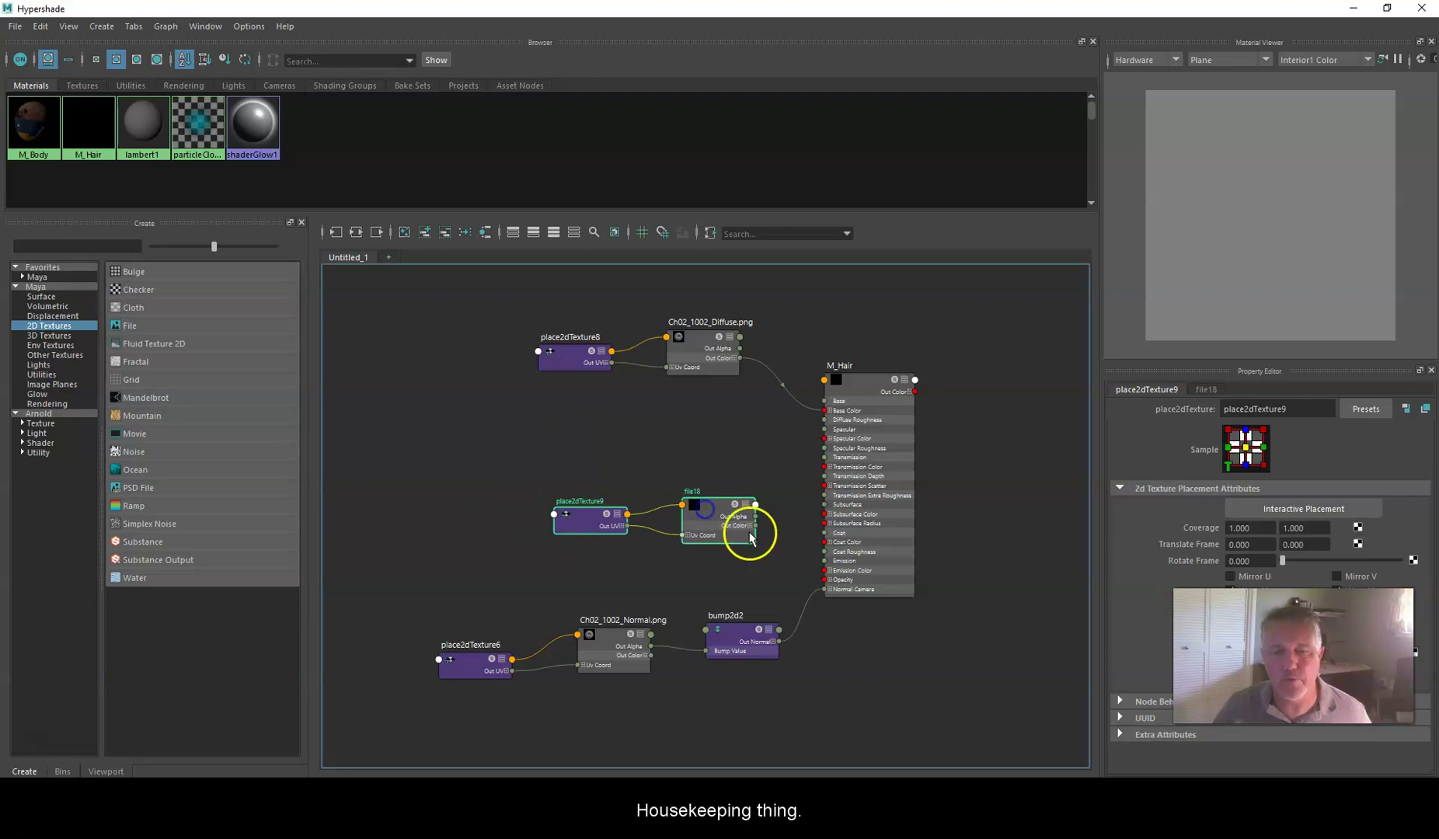
{"action": "left_click", "coordinate": [708, 508]}
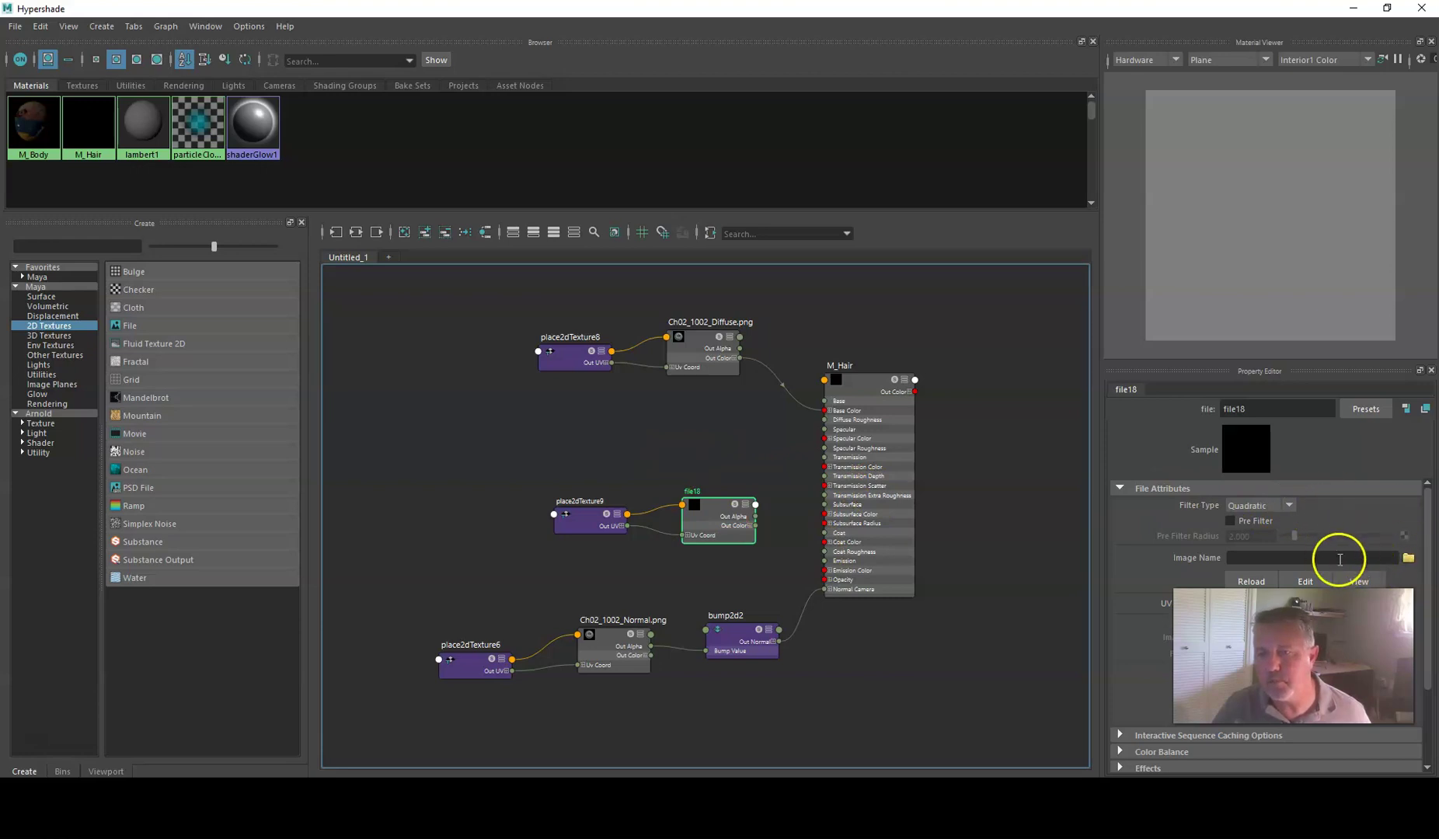
Set file18's Image Name to sourceimages/Sophie_Hair_Opacity.png.
{"action": "left_click", "coordinate": [1409, 559]}
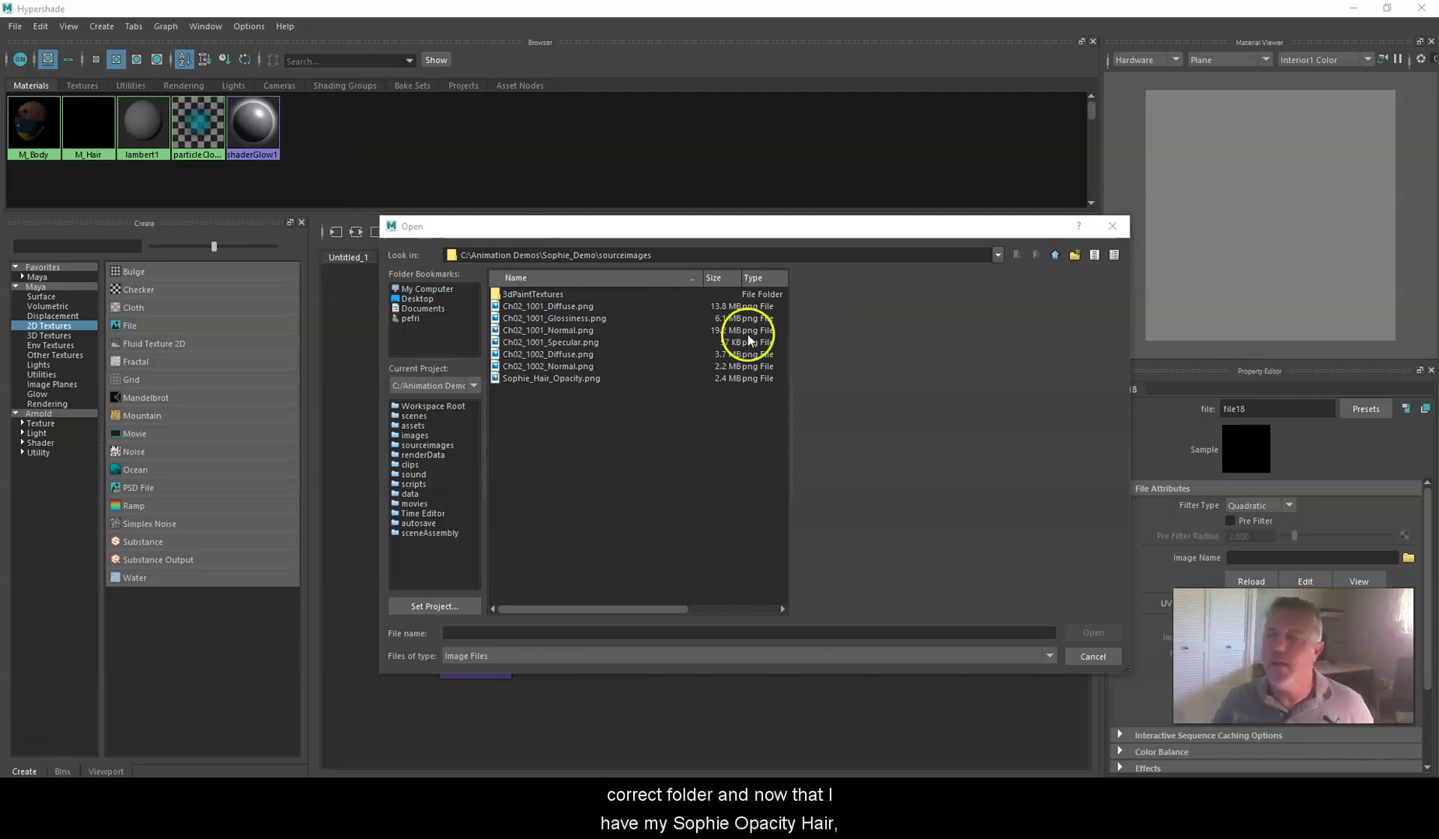
{"action": "left_click", "coordinate": [513, 378]}
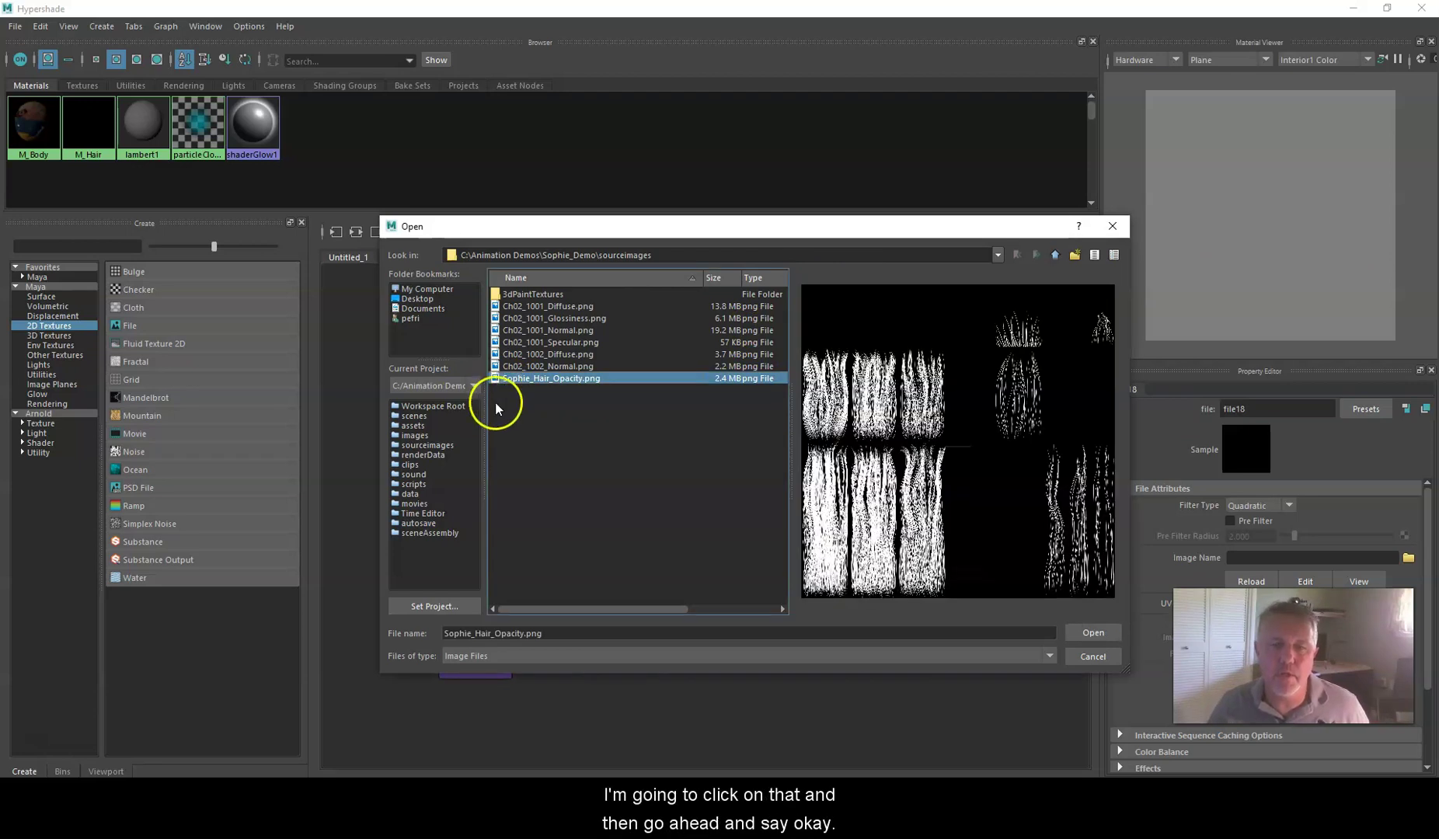
{"action": "left_click", "coordinate": [1093, 633]}
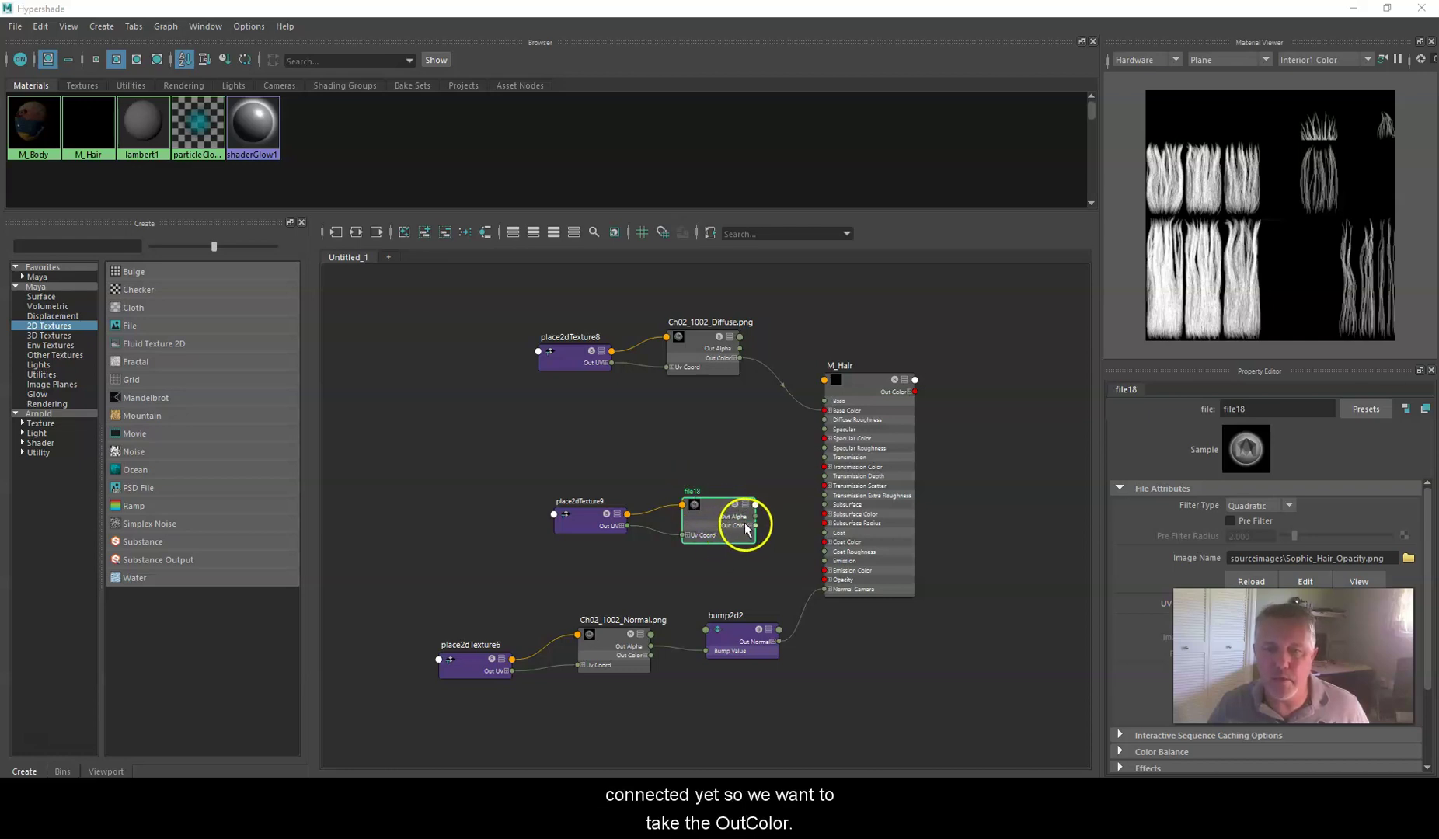
Wire file18's Out Color into M_Hair's Opacity and shrink the Hypershade window to reveal the scene.
{"action": "left_click_drag", "start_coordinate": [755, 526], "coordinate": [824, 579]}
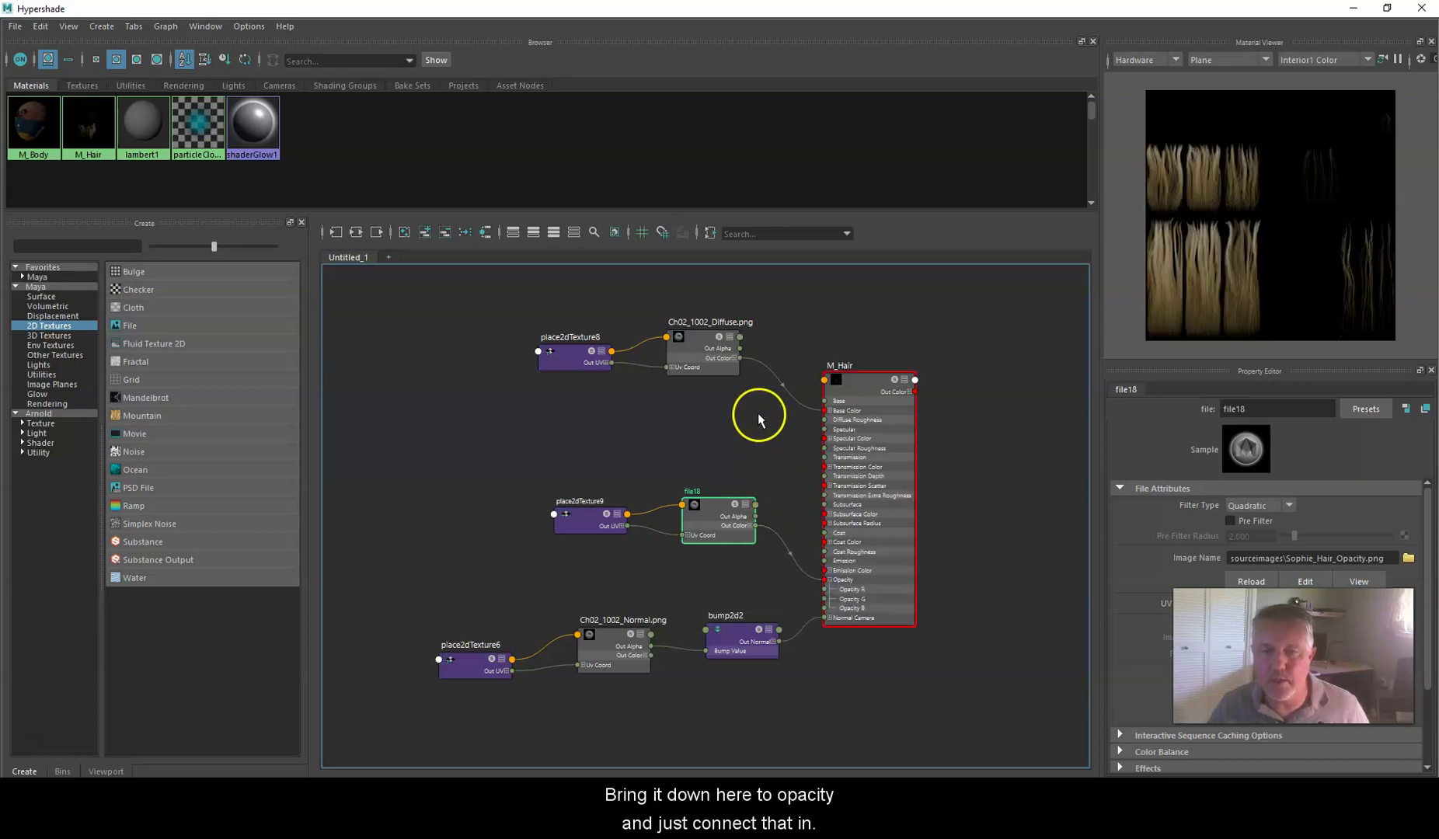
{"action": "left_click_drag", "start_coordinate": [641, 9], "coordinate": [1437, 93]}
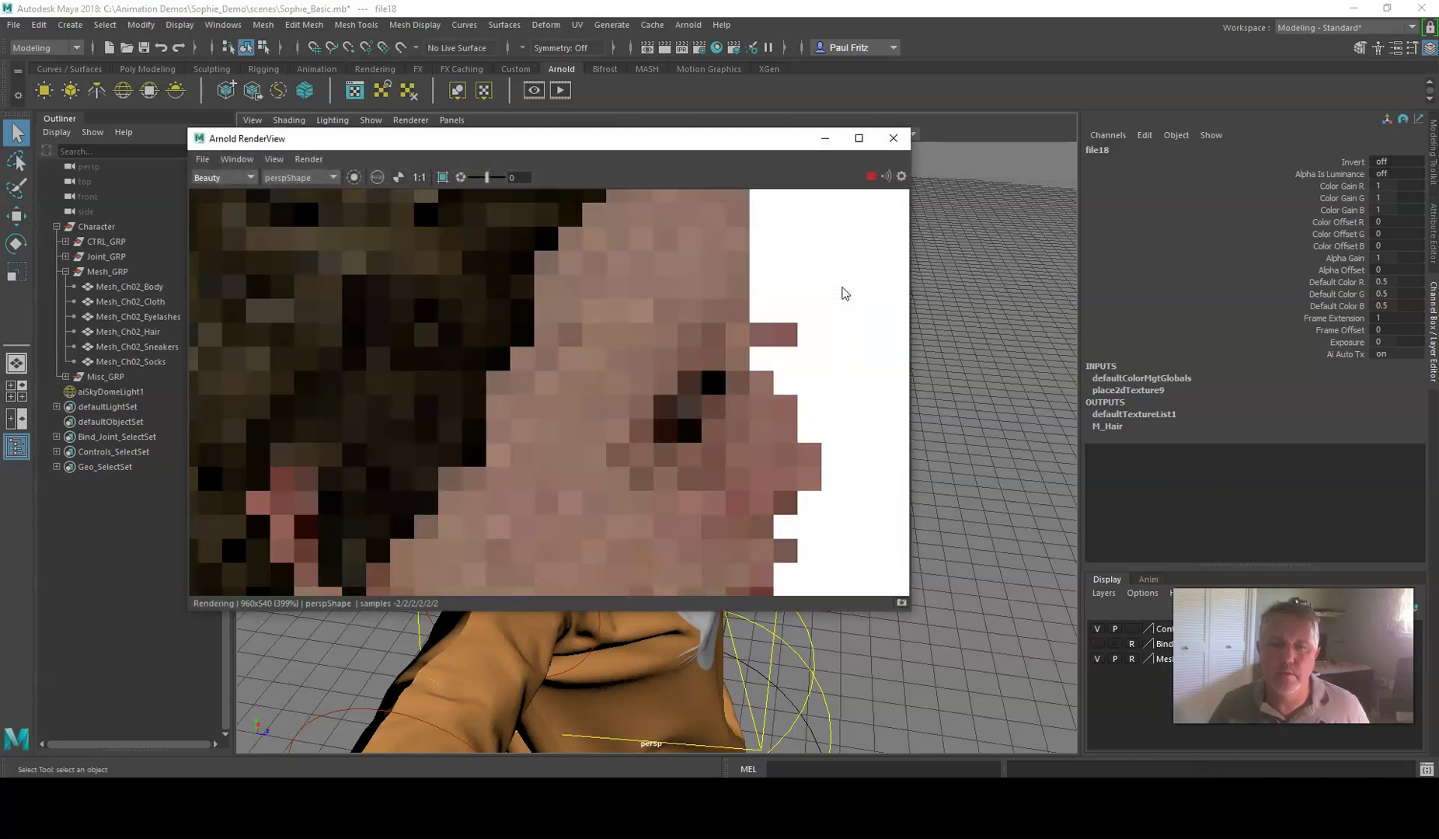
Render the face in Arnold, note the blocky hair, close the RenderView, and move the view in on the head.
{"action": "left_click", "coordinate": [815, 349]}
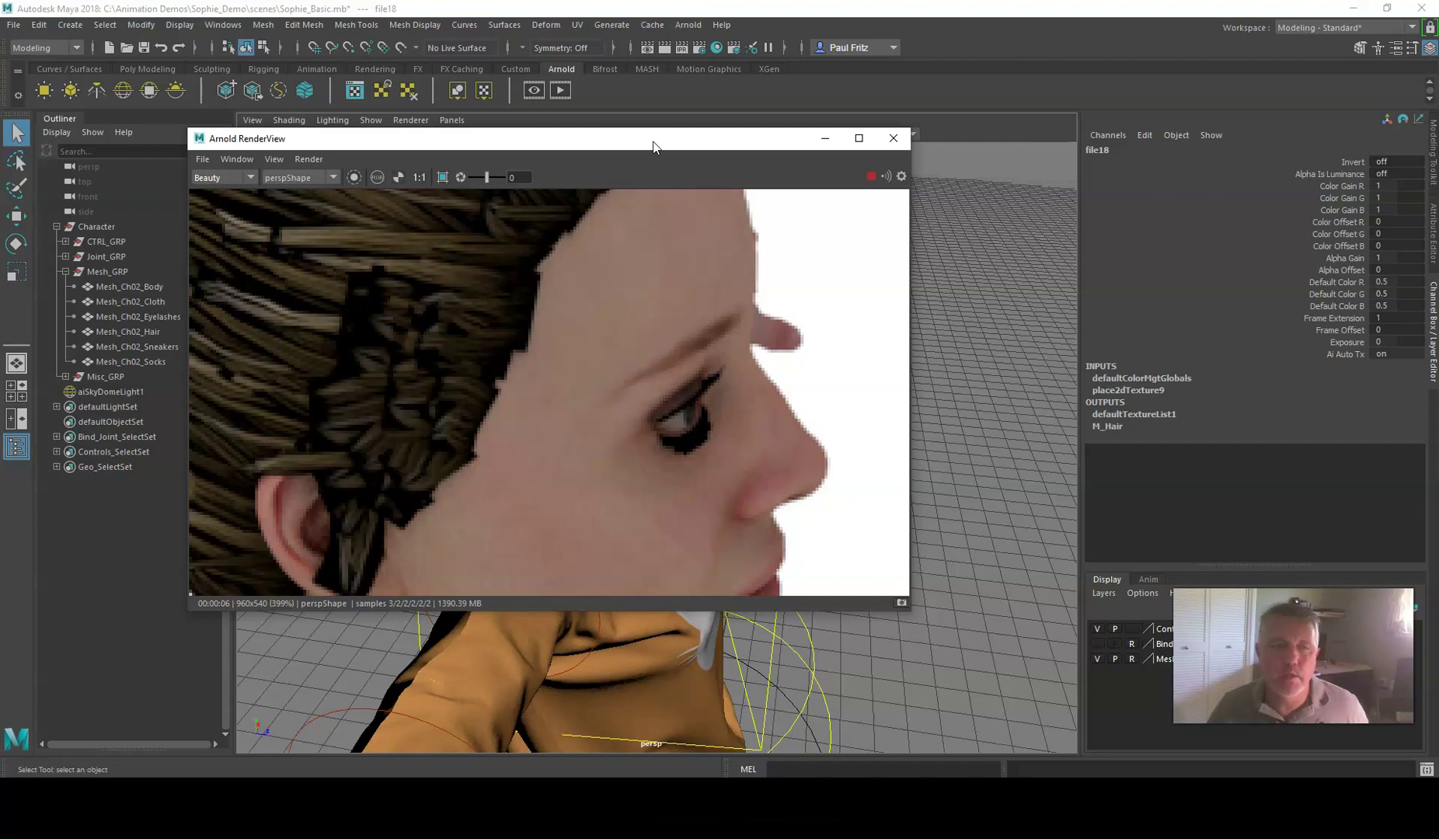
{"action": "left_click_drag", "start_coordinate": [652, 148], "coordinate": [555, 160]}
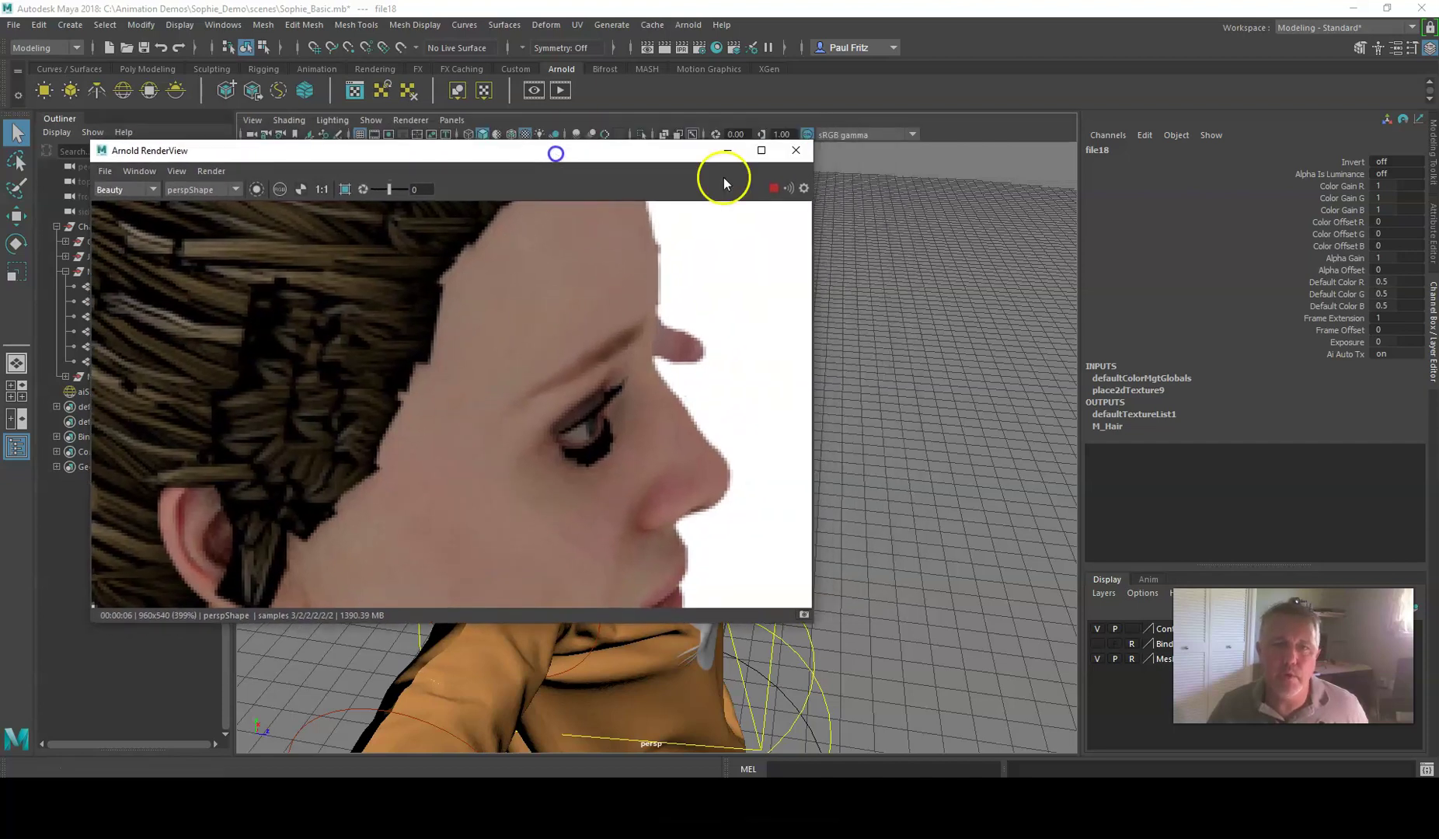
{"action": "left_click", "coordinate": [795, 155]}
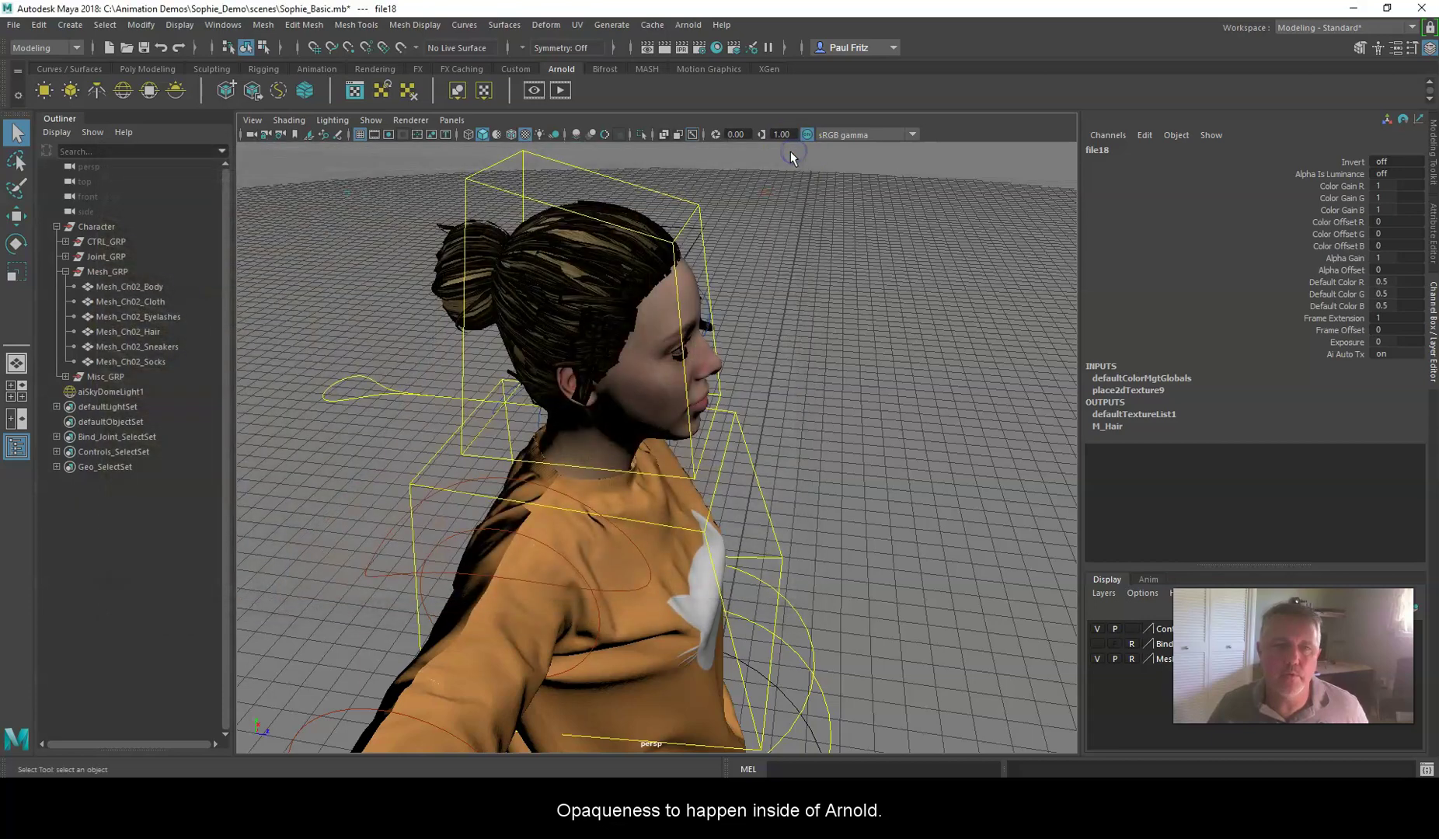
{"action": "scroll", "coordinate": [742, 296], "scroll_direction": "up", "scroll_amount": 3}
{"action": "left_click_drag", "start_coordinate": [664, 279], "coordinate": [691, 386], "text": "alt"}
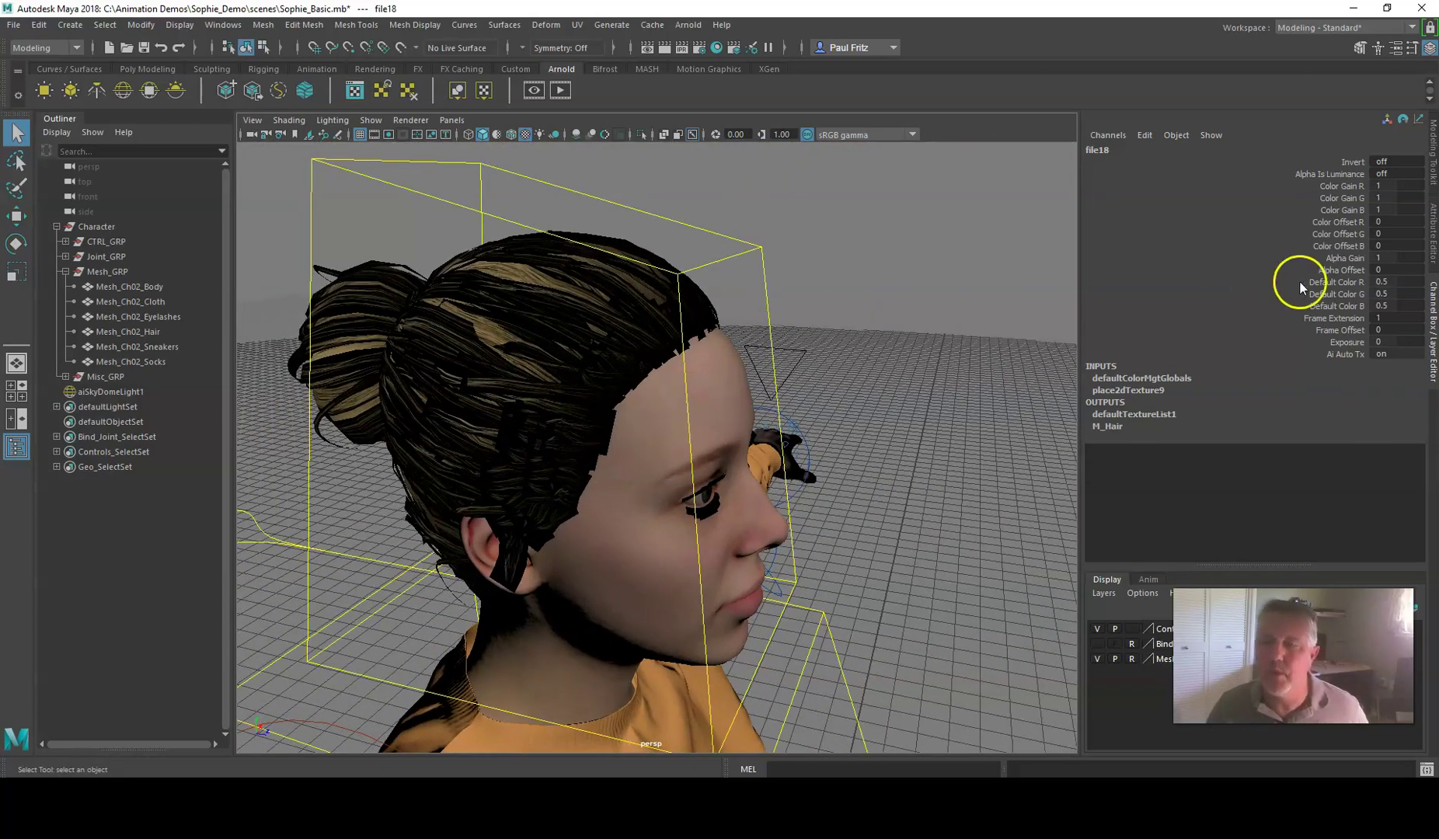
Turn off Arnold Opaque on Mesh_Ch02_EyelashesShape and its ShapeOrig.
{"action": "left_click", "coordinate": [126, 316]}
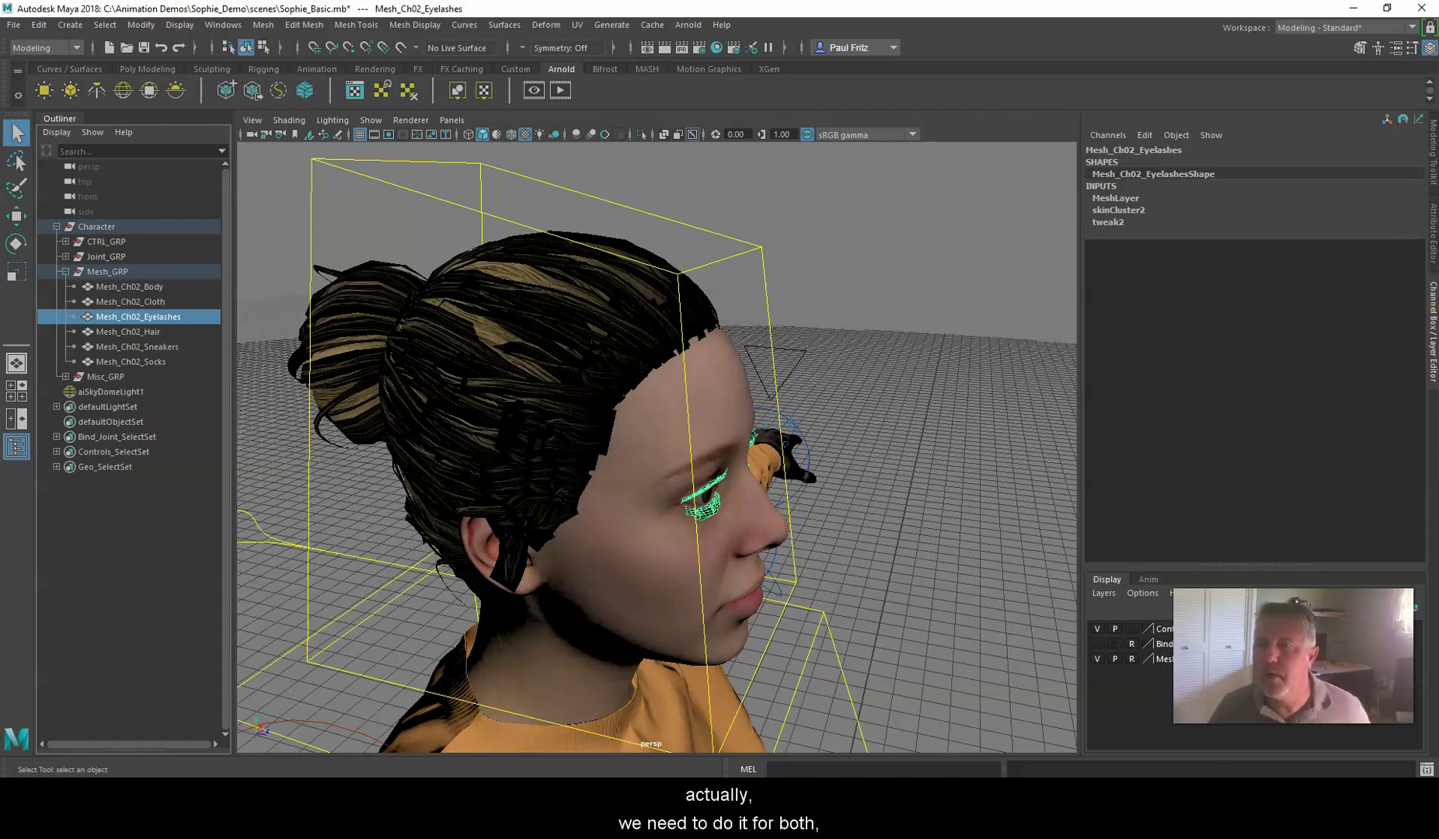
{"action": "left_click", "coordinate": [1432, 246]}
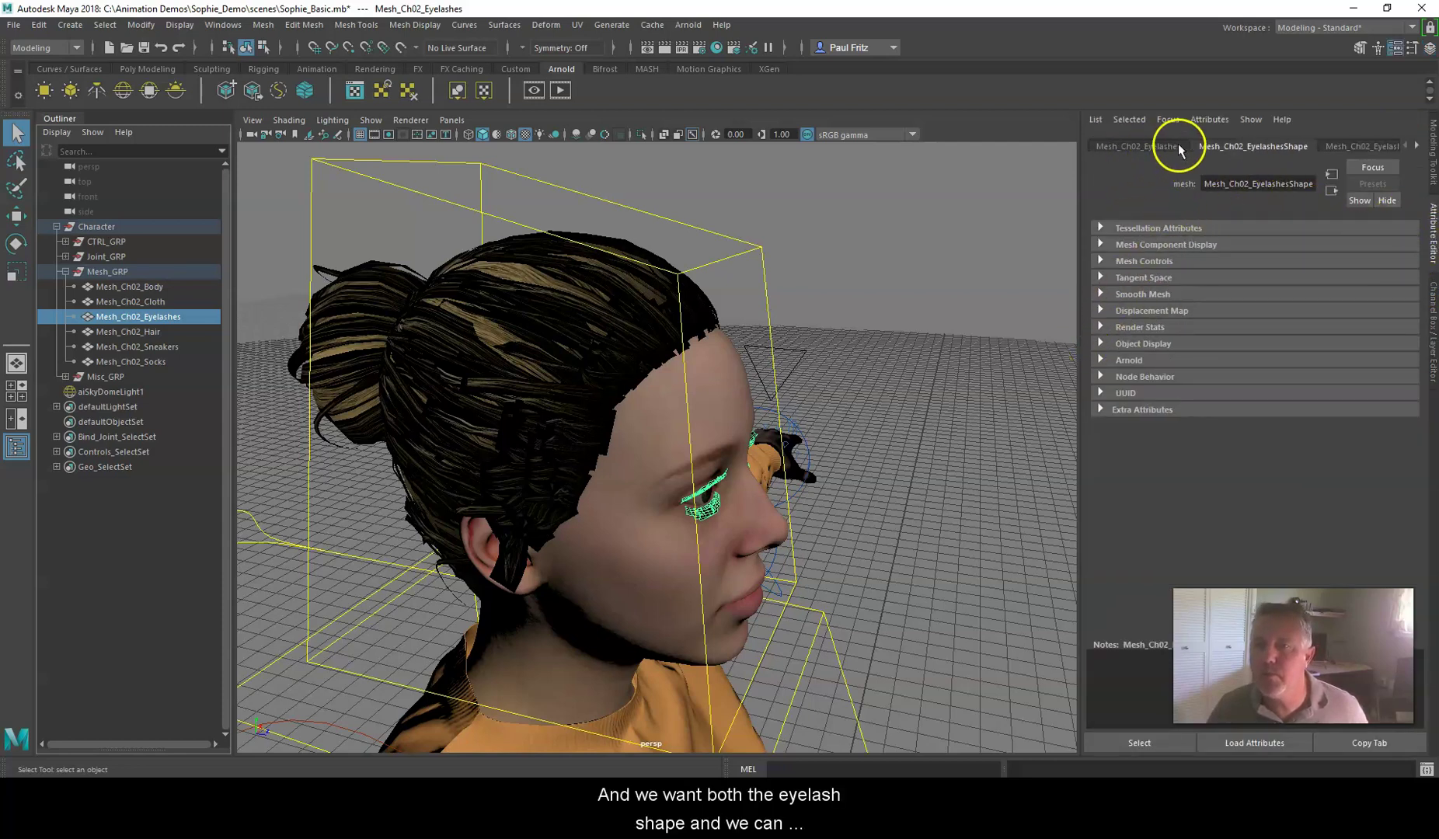
{"action": "left_click", "coordinate": [1359, 149]}
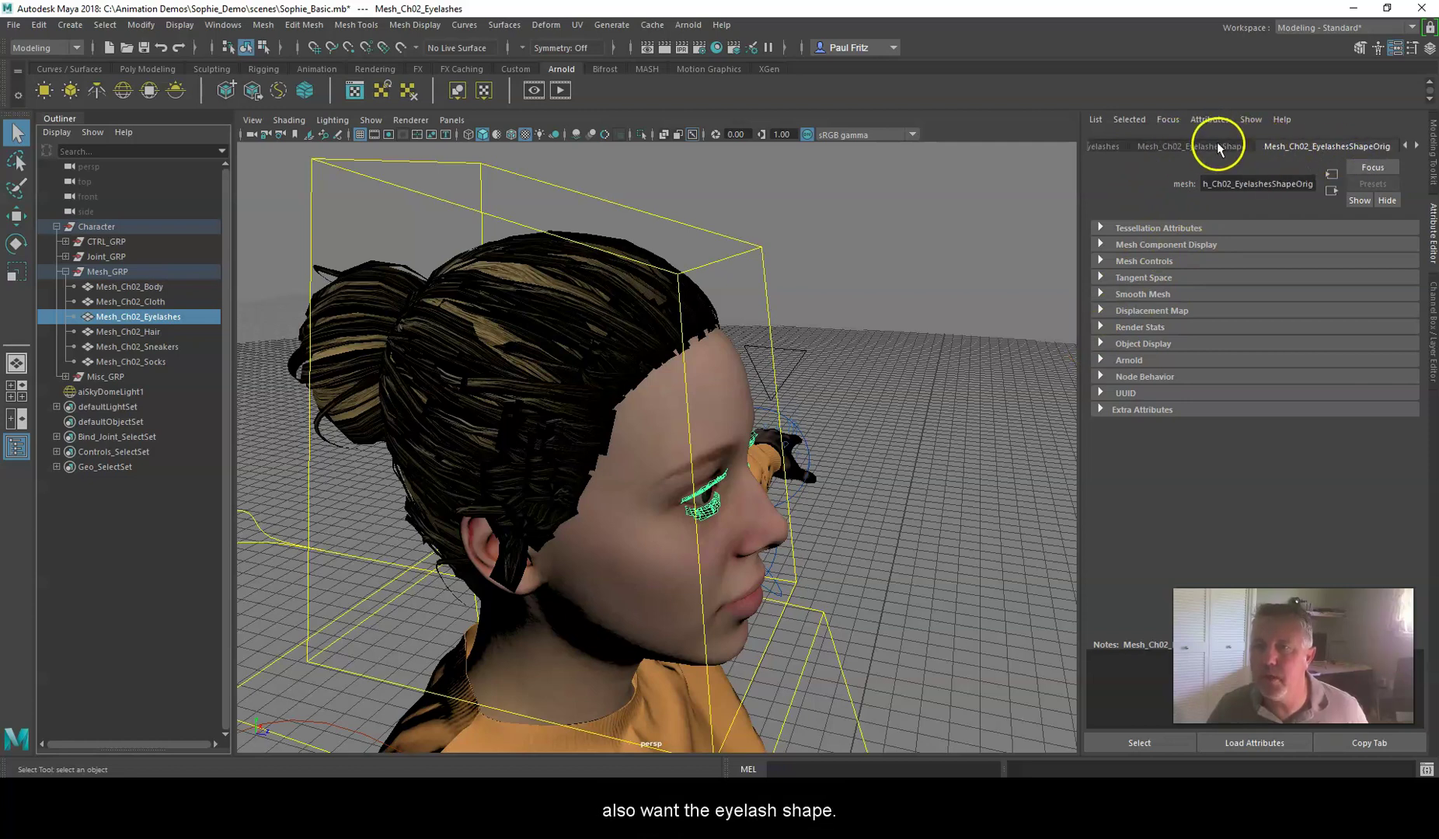
{"action": "left_click", "coordinate": [1173, 149]}
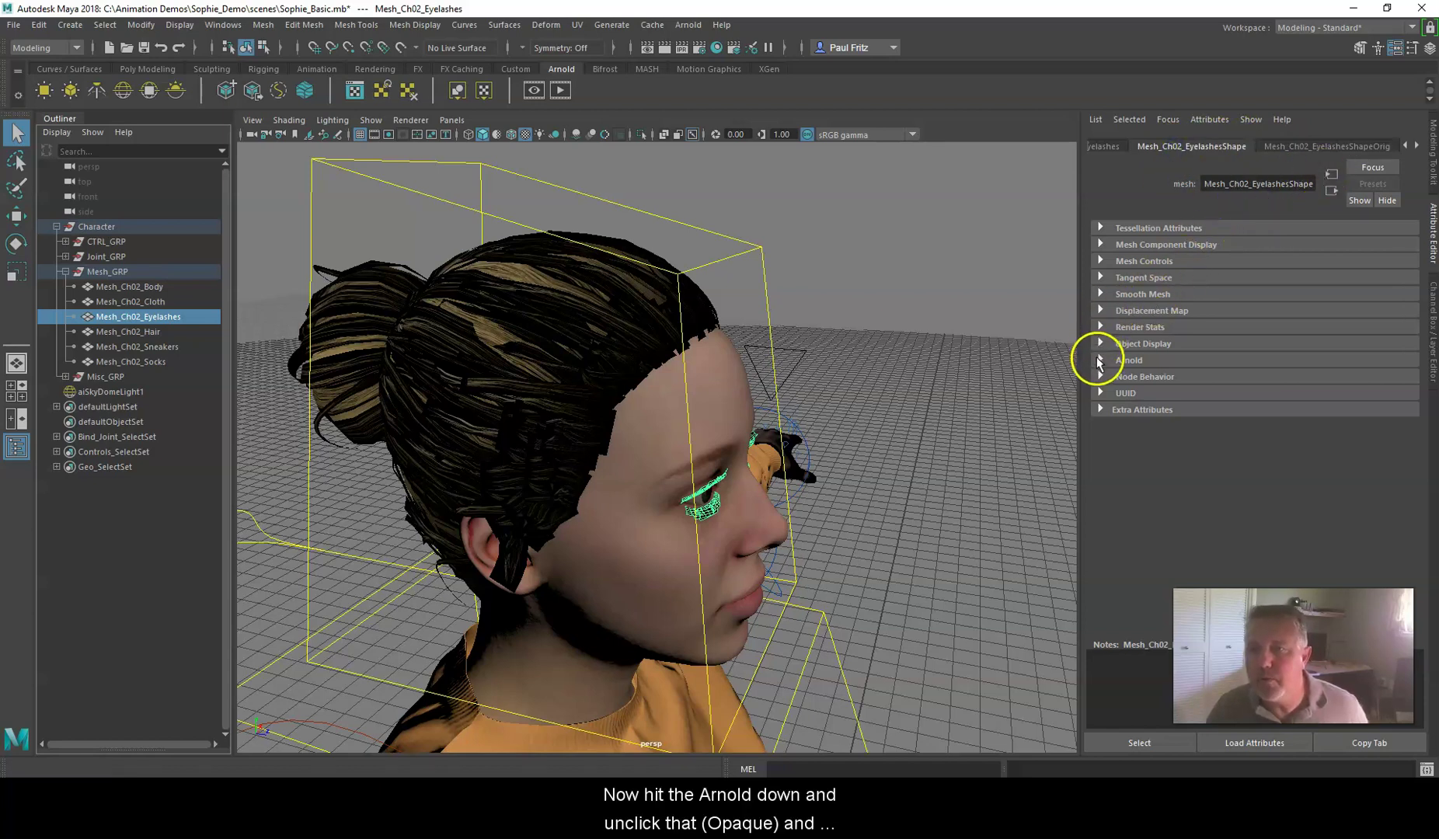
{"action": "left_click", "coordinate": [1098, 360]}
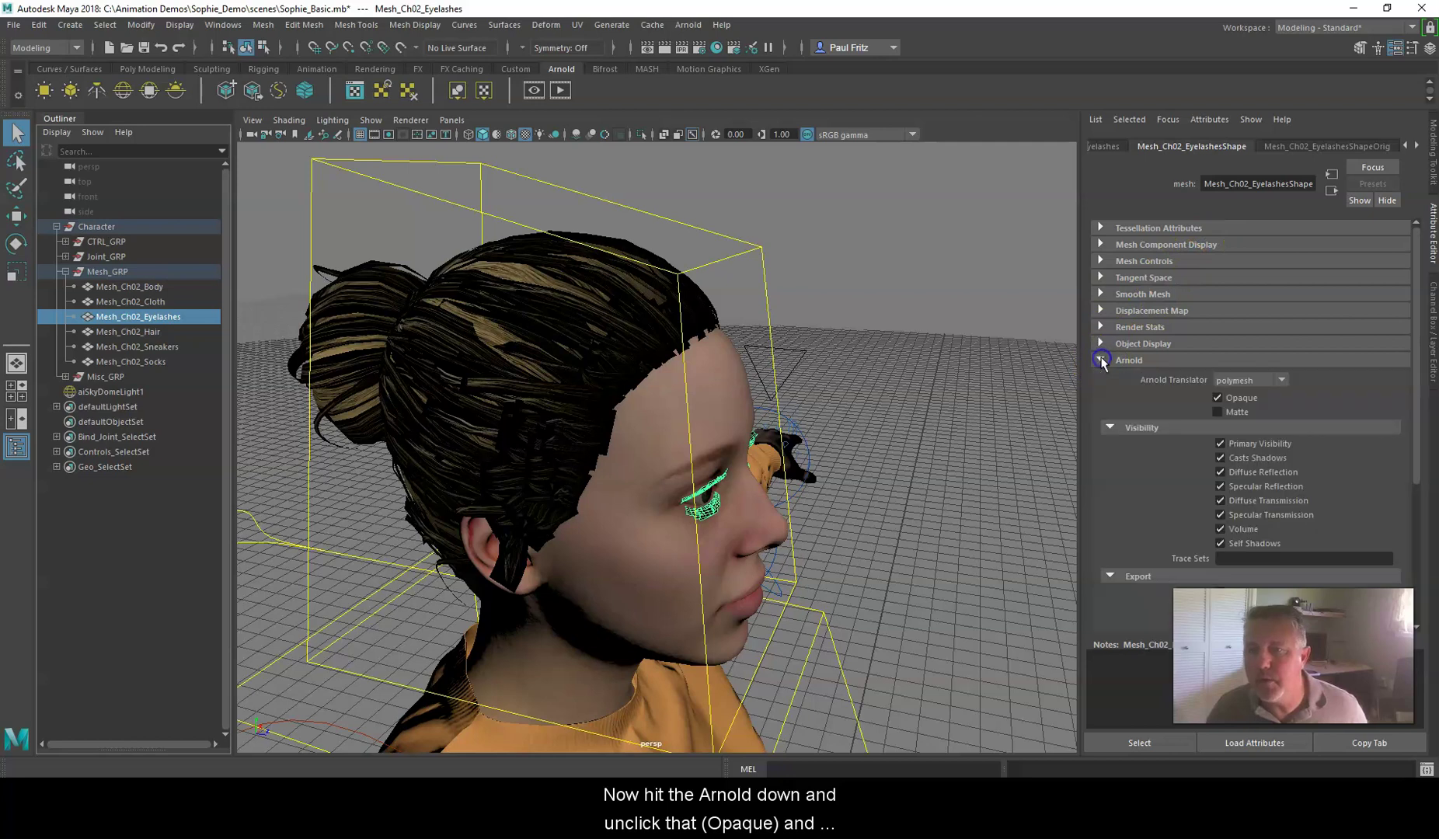
{"action": "left_click", "coordinate": [1218, 397]}
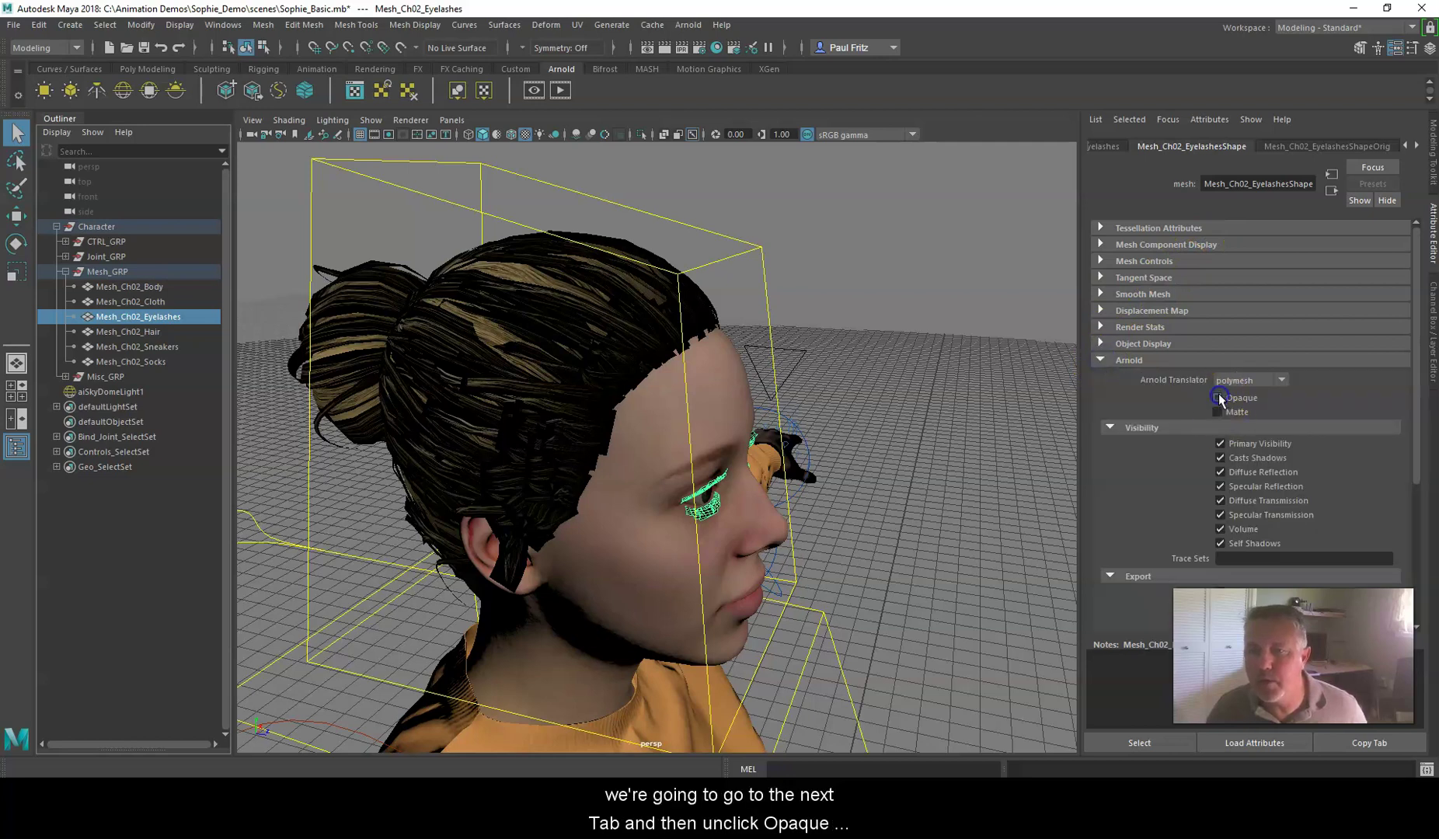
{"action": "left_click", "coordinate": [1296, 148]}
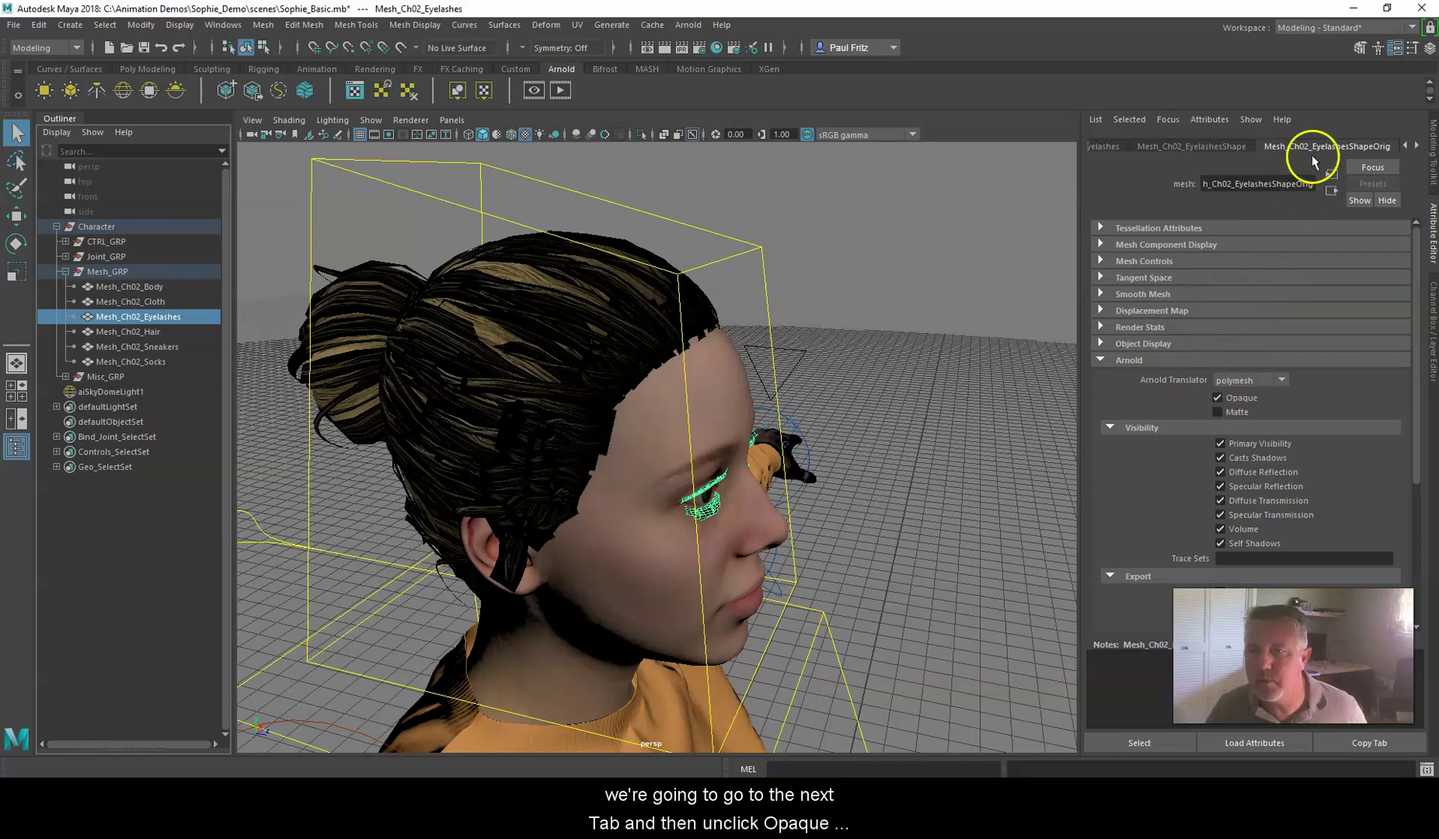
{"action": "left_click", "coordinate": [1217, 397]}
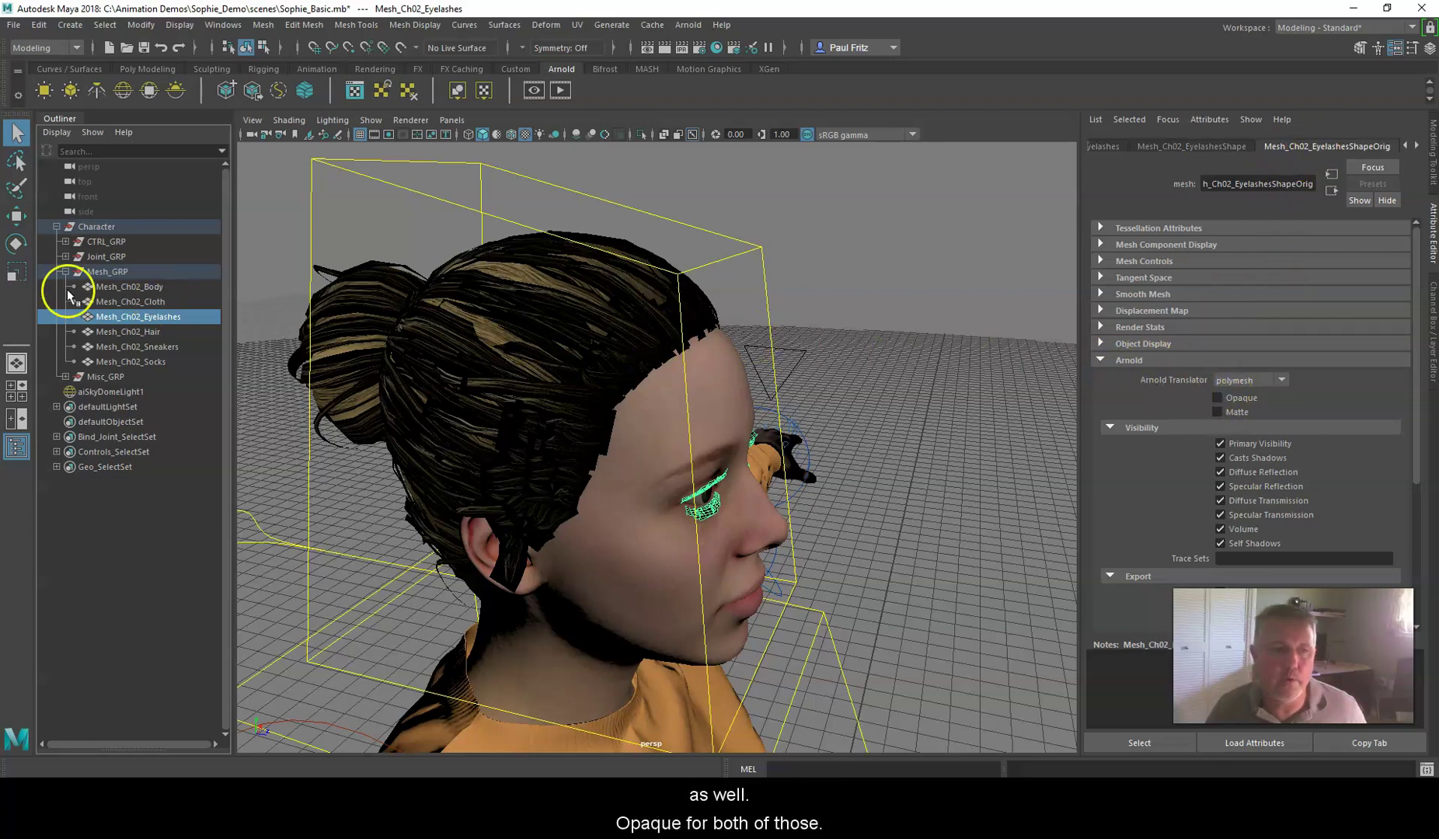
Turn off Arnold Opaque on Mesh_Ch02_HairShape and HairShapeOrig, then render the frame again.
{"action": "left_click", "coordinate": [128, 331]}
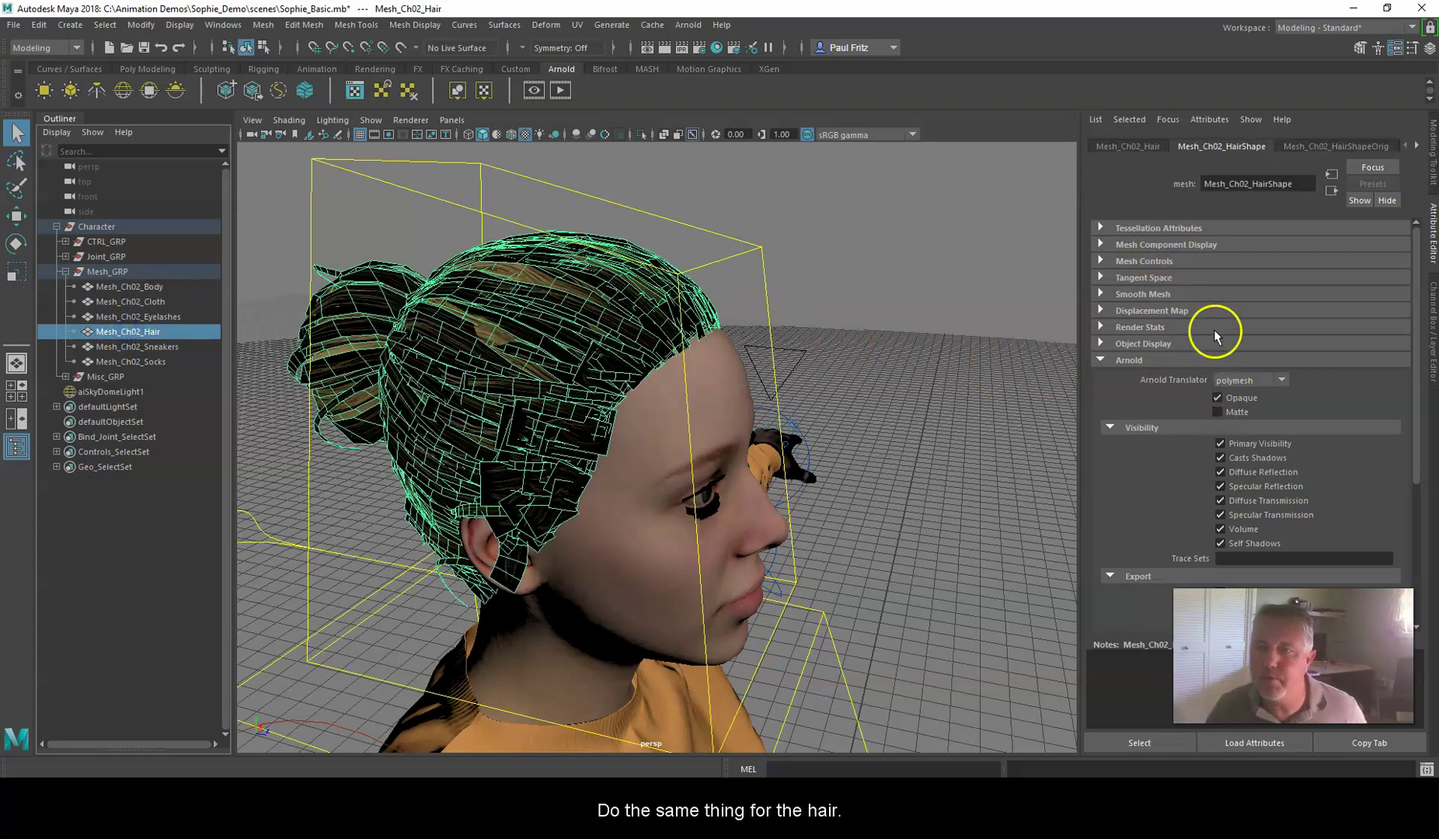
{"action": "left_click", "coordinate": [1217, 398]}
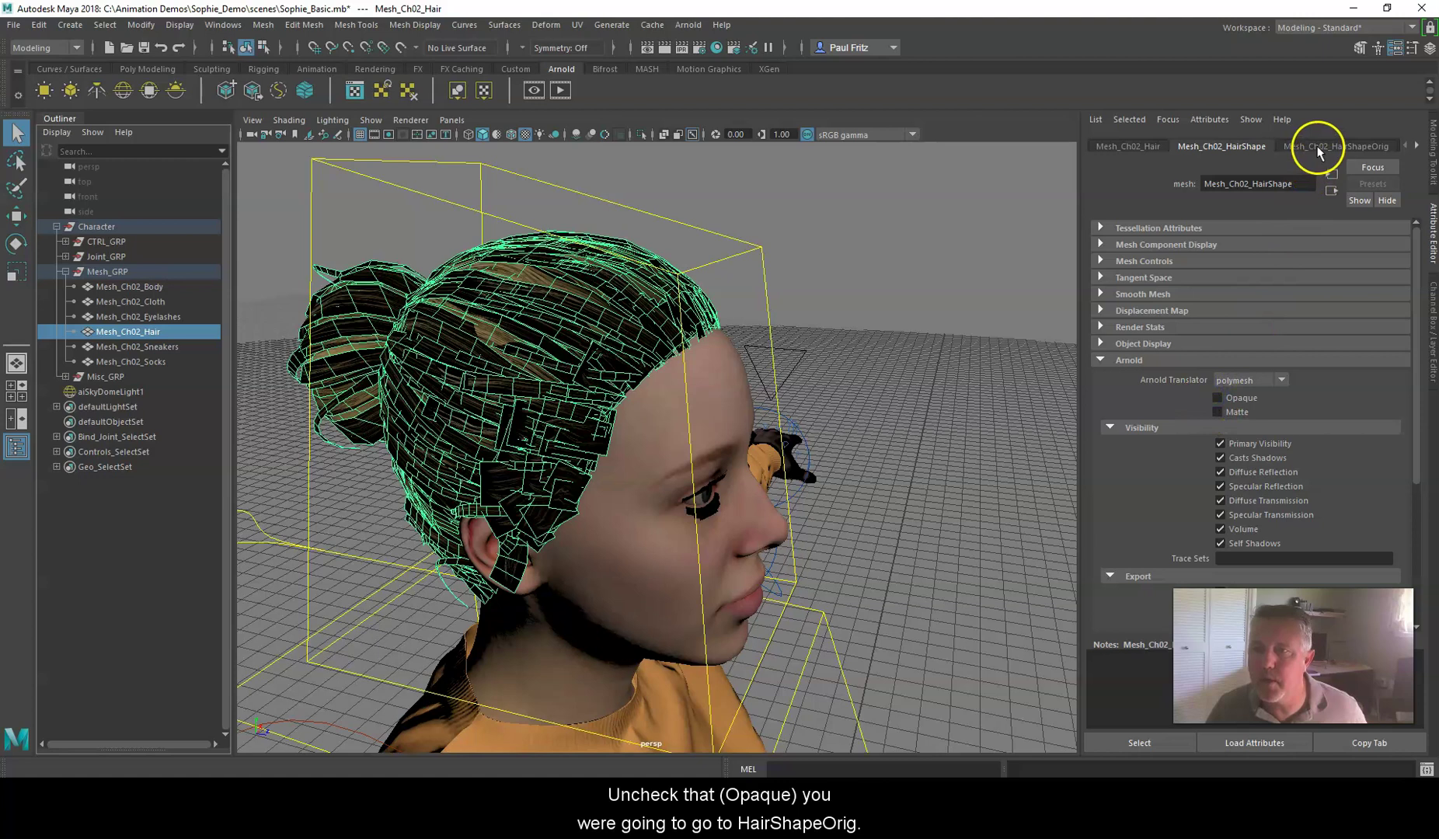
{"action": "left_click", "coordinate": [1324, 146]}
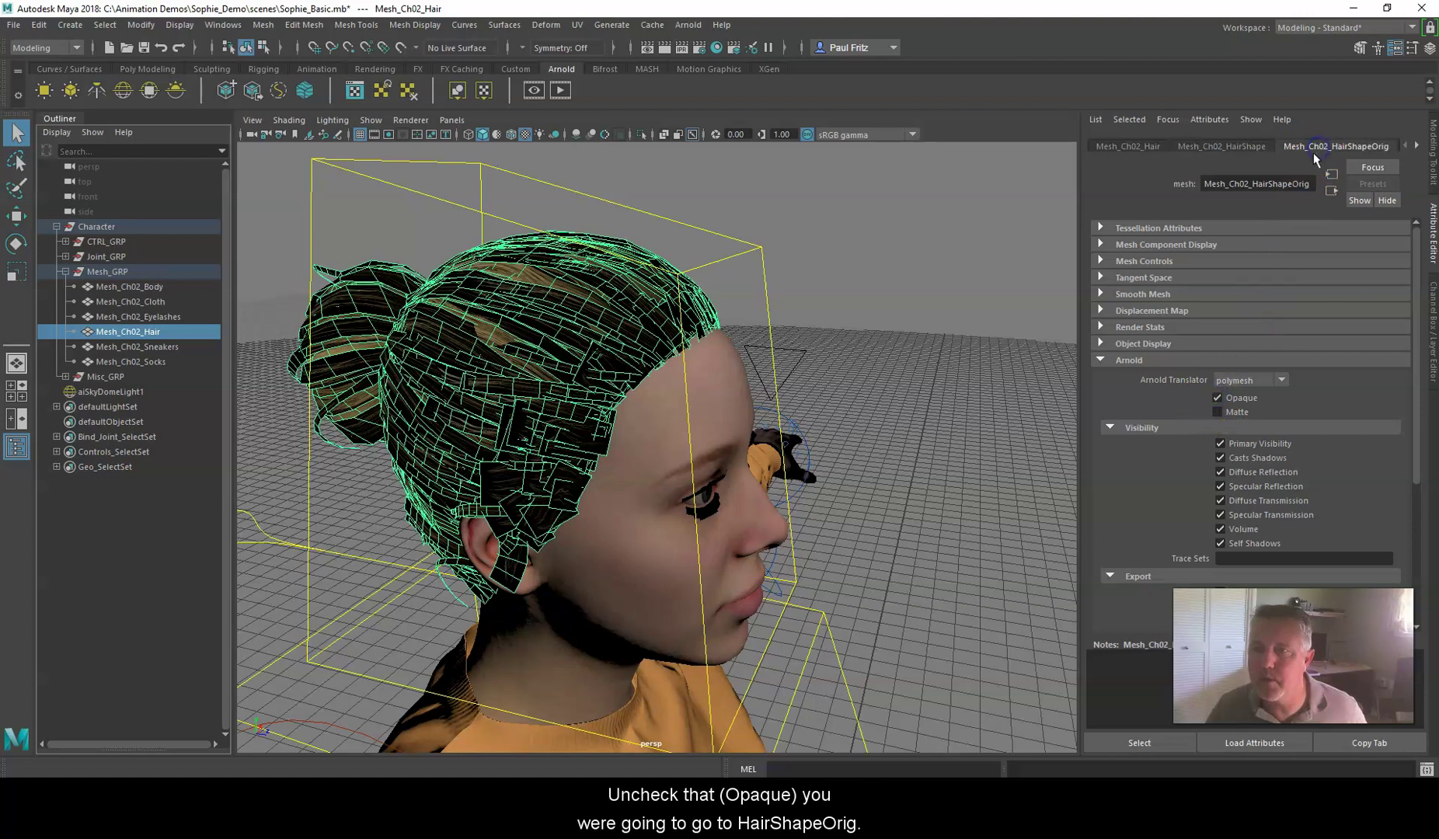
{"action": "left_click", "coordinate": [1218, 397]}
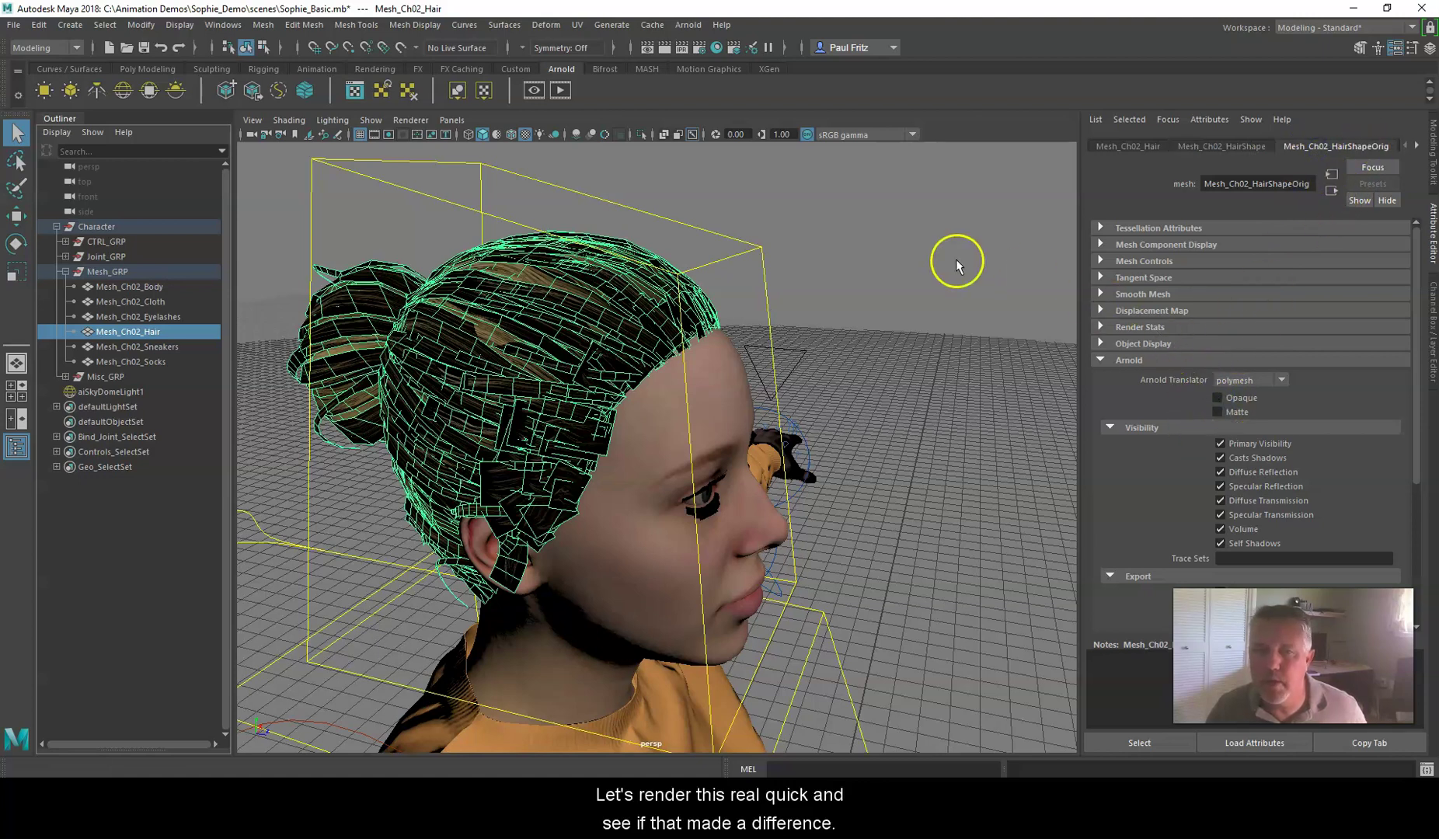
{"action": "left_click", "coordinate": [559, 89]}
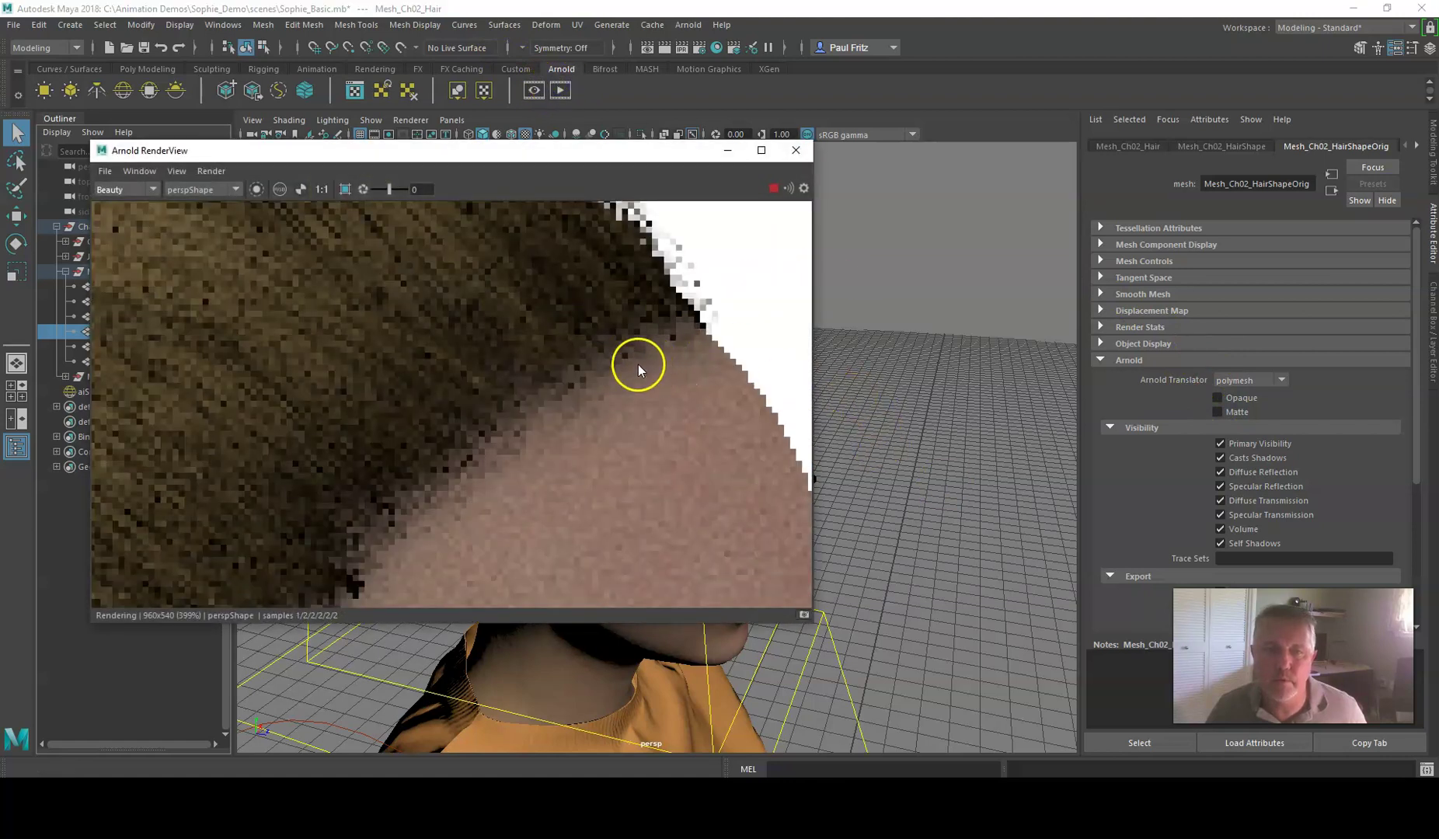
Zoom and pan the finished Arnold render to check the soft hair and eyelashes, then close the RenderView.
{"action": "scroll", "coordinate": [636, 363], "scroll_direction": "down", "scroll_amount": 1}
{"action": "scroll", "coordinate": [533, 455], "scroll_direction": "down", "scroll_amount": 1}
{"action": "middle_click_drag", "start_coordinate": [533, 455], "coordinate": [509, 267]}
{"action": "scroll", "coordinate": [498, 359], "scroll_direction": "down", "scroll_amount": 1}
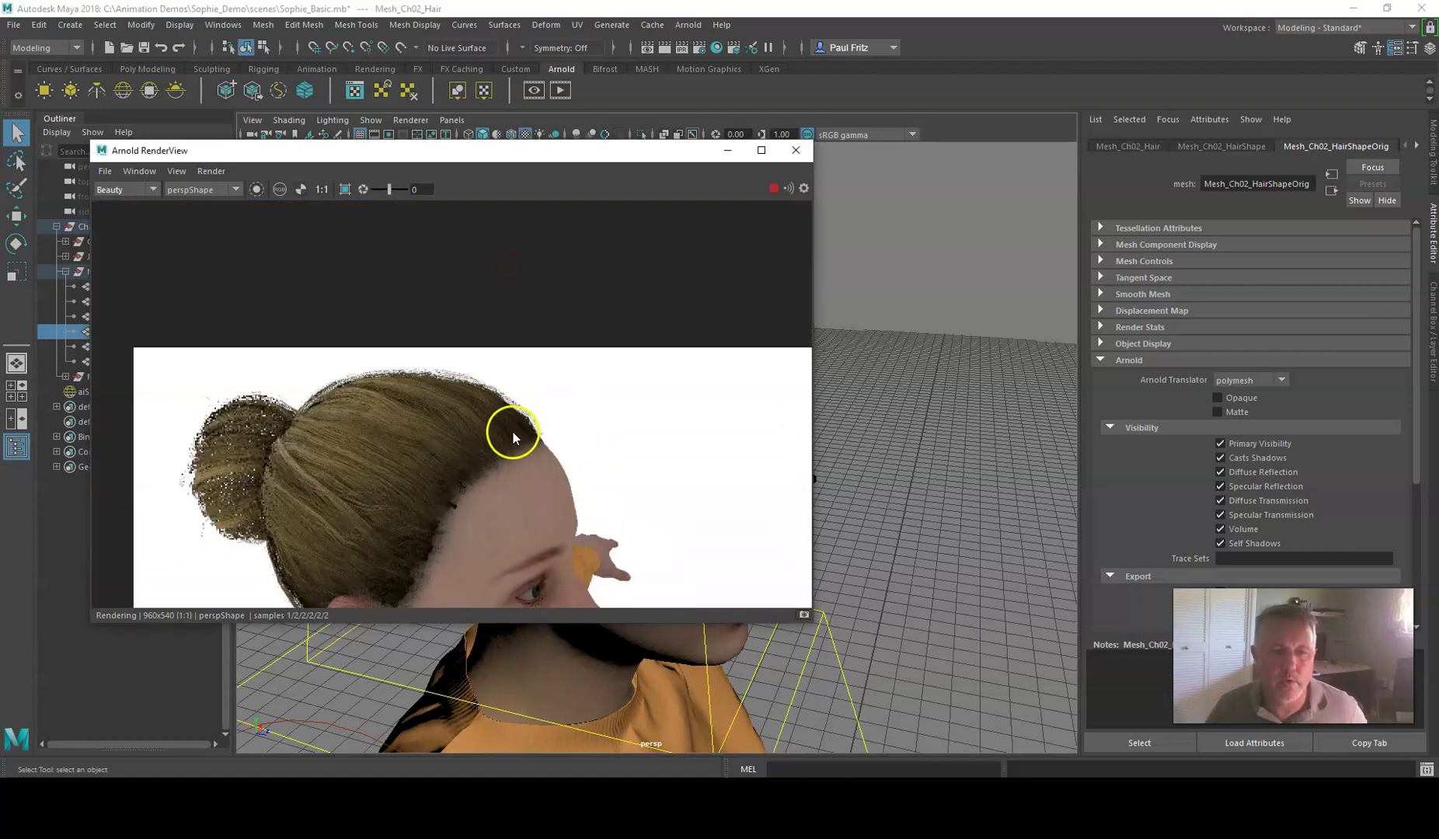
{"action": "middle_click_drag", "start_coordinate": [521, 442], "coordinate": [458, 297]}
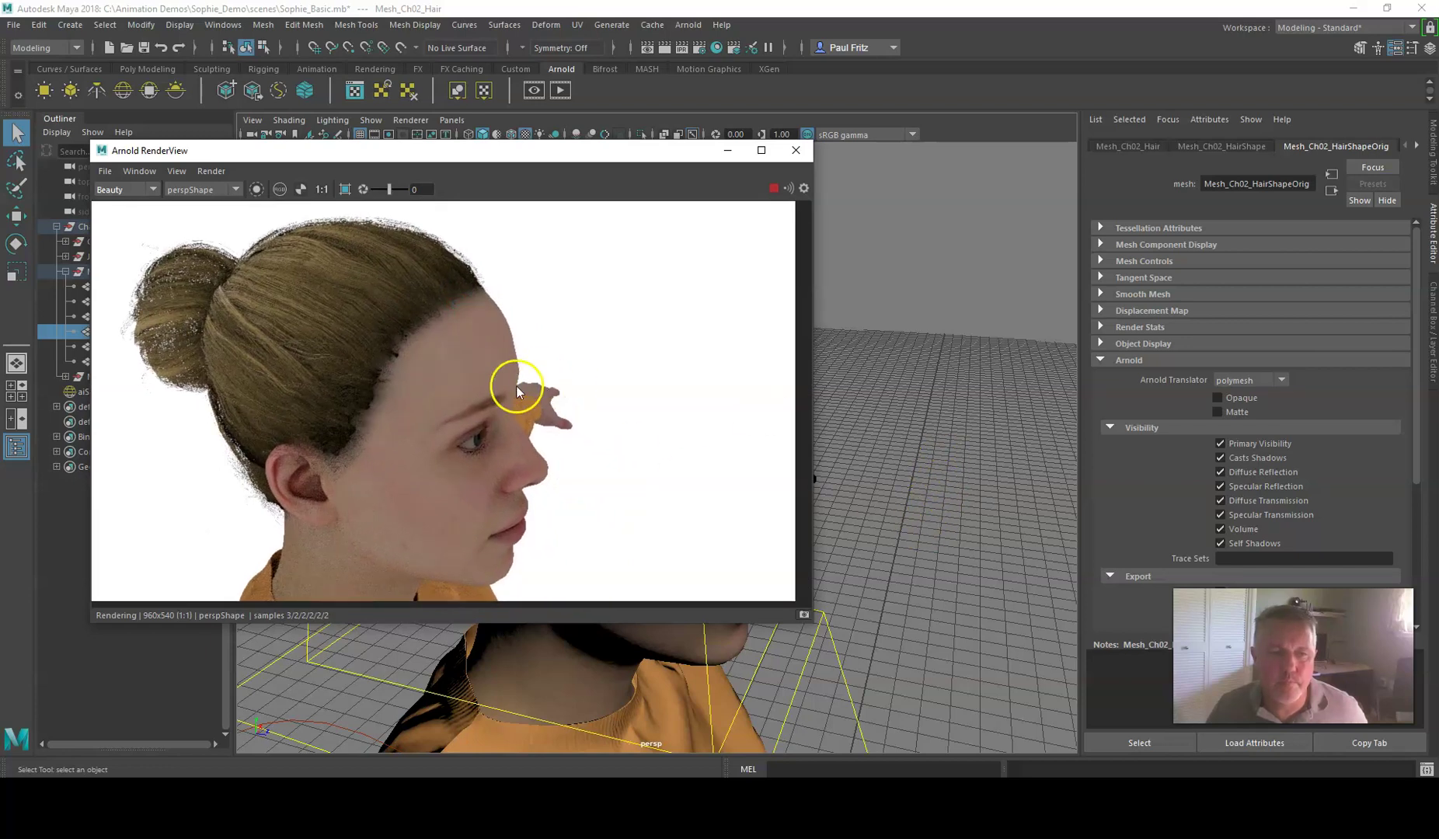
{"action": "scroll", "coordinate": [494, 395], "scroll_direction": "up", "scroll_amount": 2}
{"action": "middle_click_drag", "start_coordinate": [493, 442], "coordinate": [498, 404]}
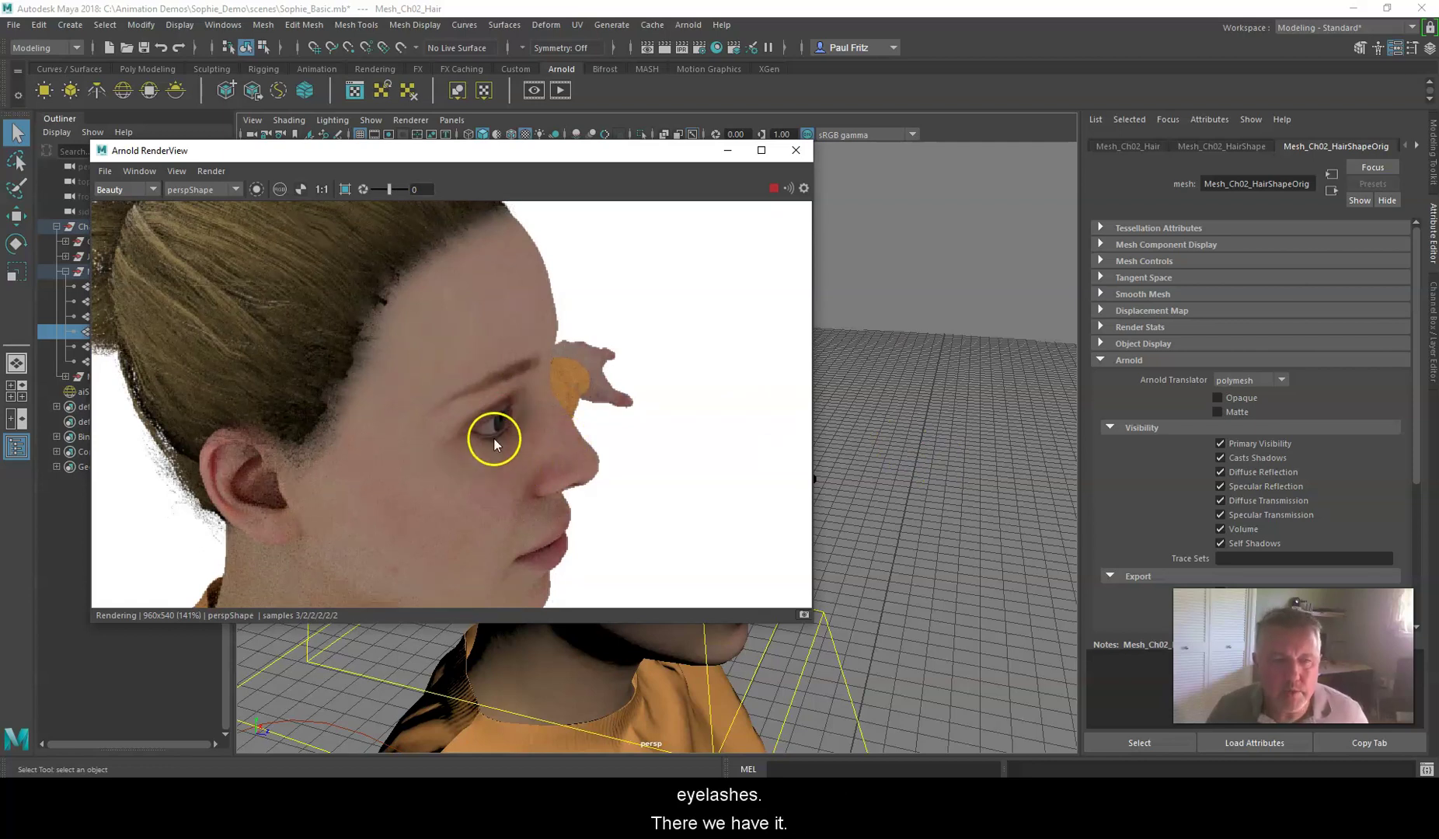
{"action": "scroll", "coordinate": [385, 357], "scroll_direction": "down", "scroll_amount": 2}
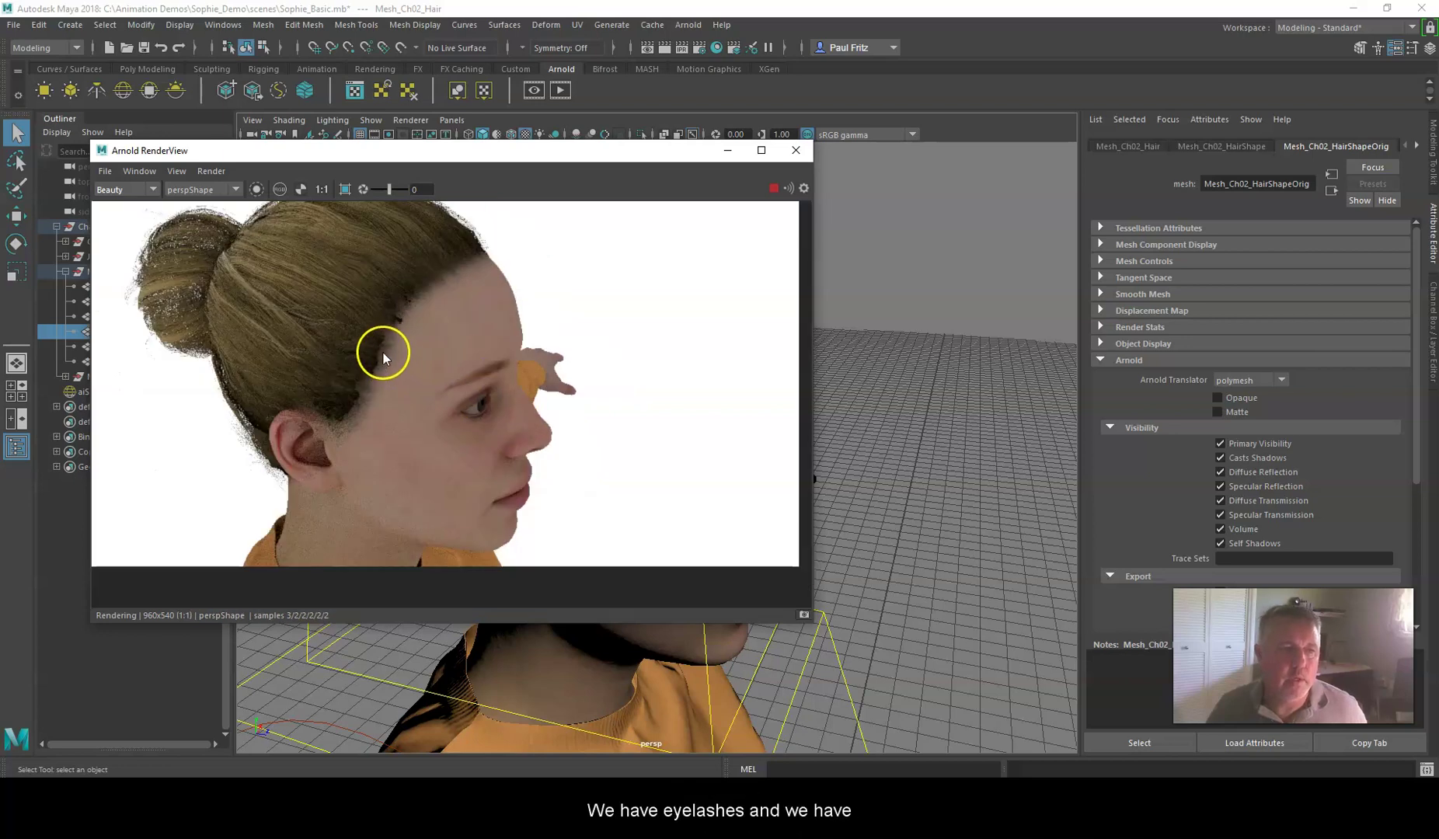
{"action": "scroll", "coordinate": [359, 366], "scroll_direction": "down", "scroll_amount": 1}
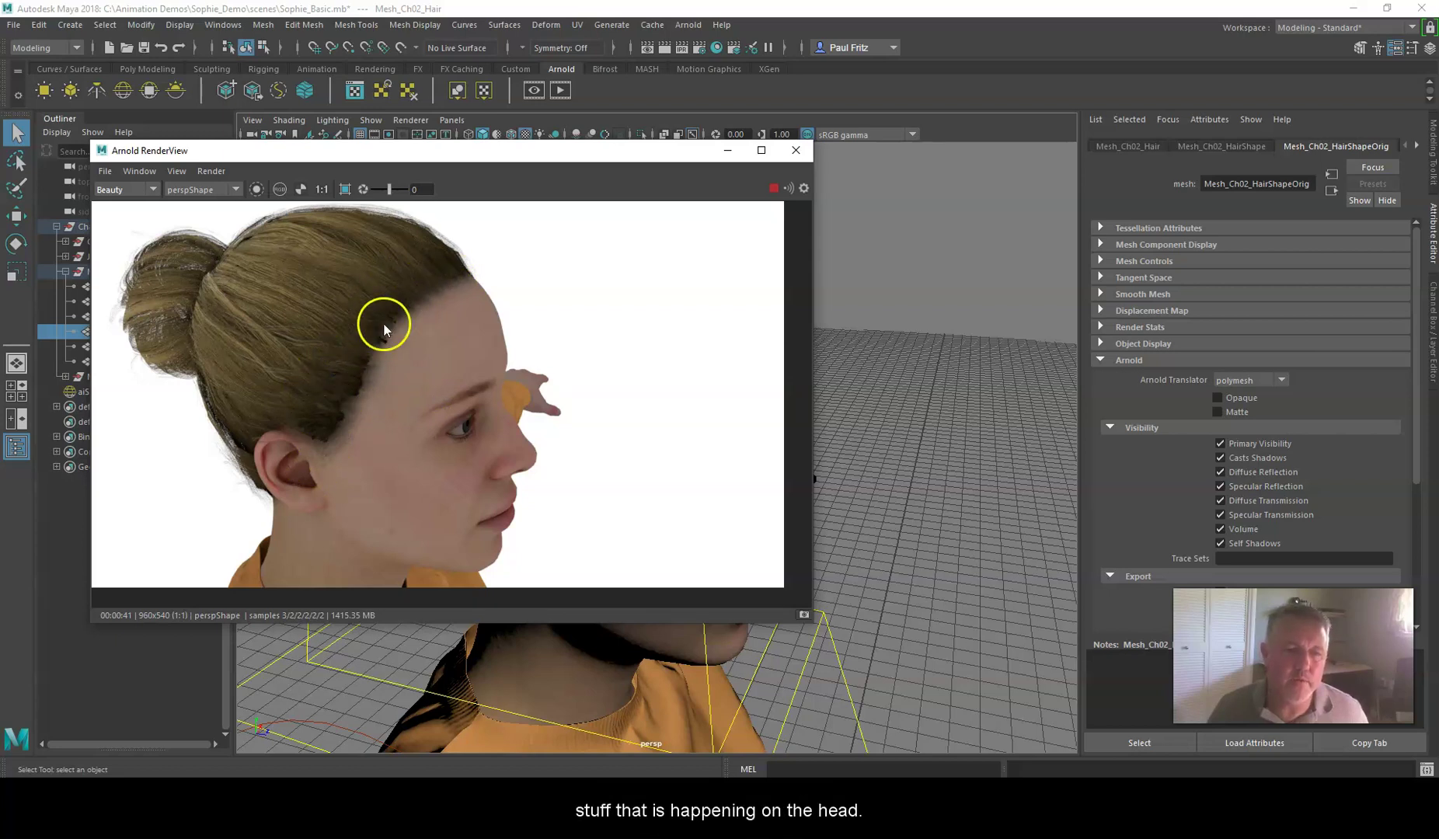
{"action": "left_click", "coordinate": [797, 152]}
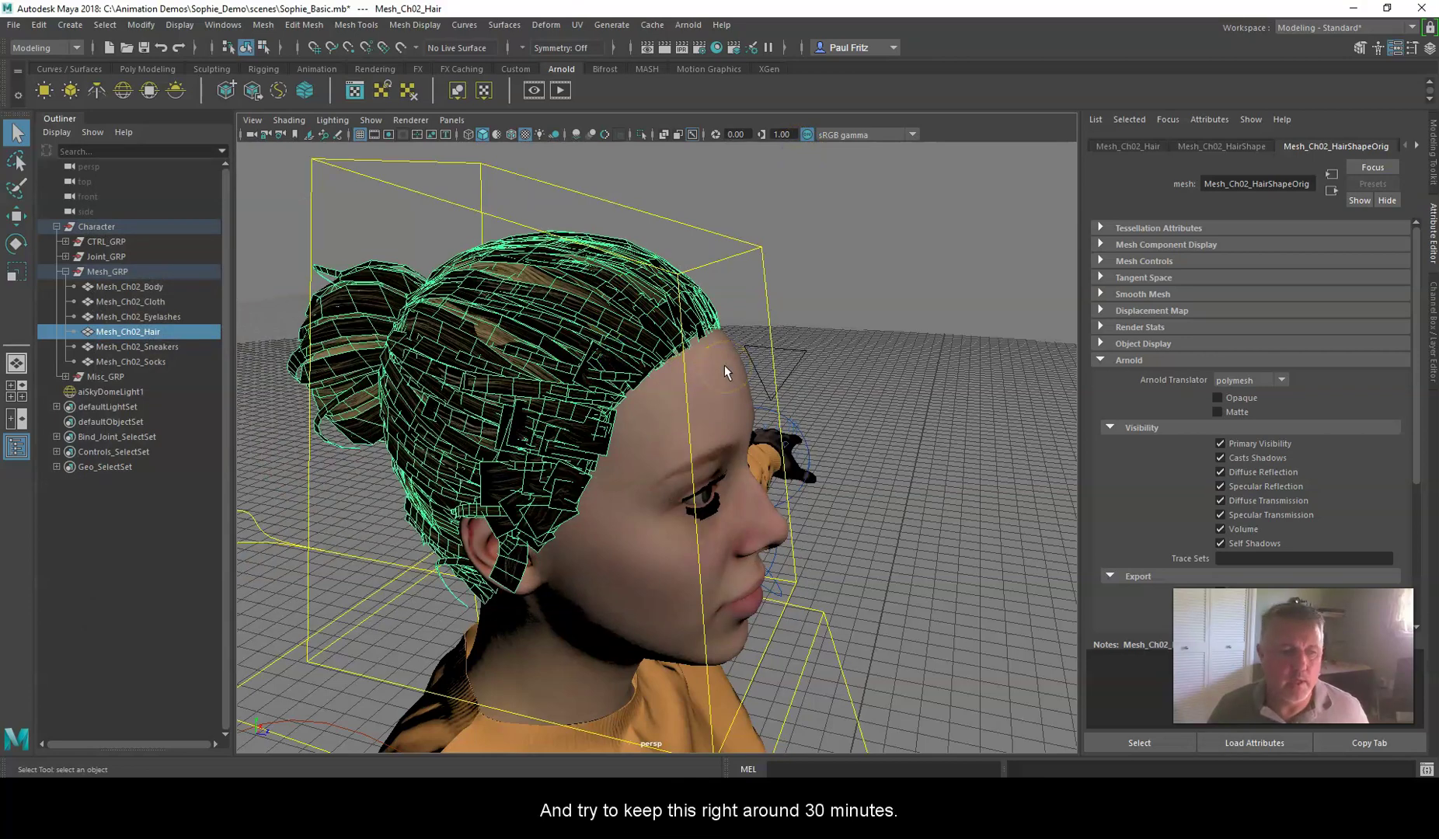
Frame the whole character from the front and save the scene as Sophie_Basic.mb.
{"action": "left_click_drag", "start_coordinate": [870, 317], "coordinate": [736, 325], "text": "alt"}
{"action": "middle_click_drag", "start_coordinate": [736, 324], "coordinate": [829, 307], "text": "alt"}
{"action": "right_click_drag", "start_coordinate": [829, 308], "coordinate": [736, 324], "text": "alt"}
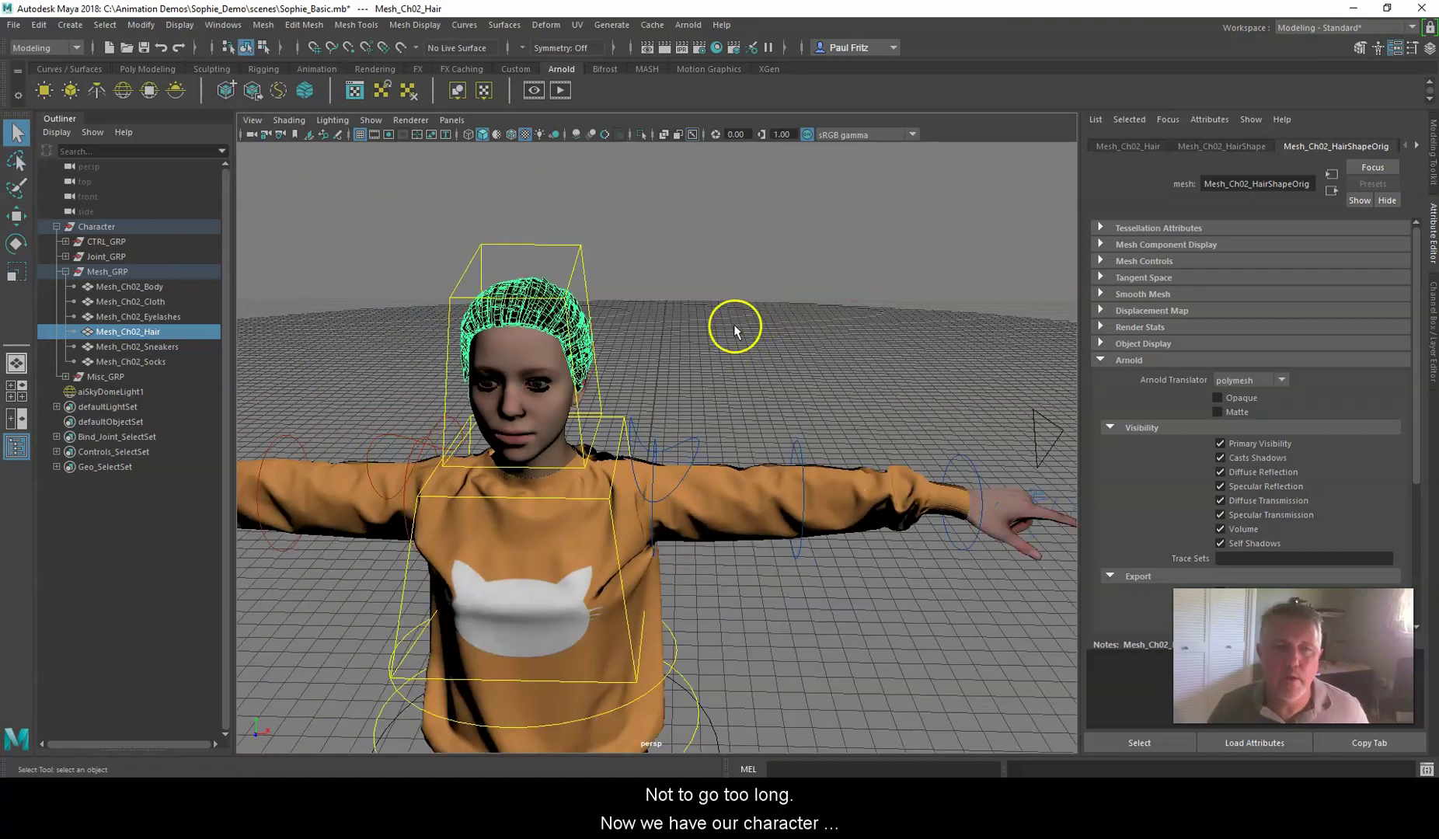
{"action": "left_click_drag", "start_coordinate": [736, 324], "coordinate": [764, 309], "text": "alt"}
{"action": "right_click_drag", "start_coordinate": [741, 320], "coordinate": [800, 286], "text": "alt"}
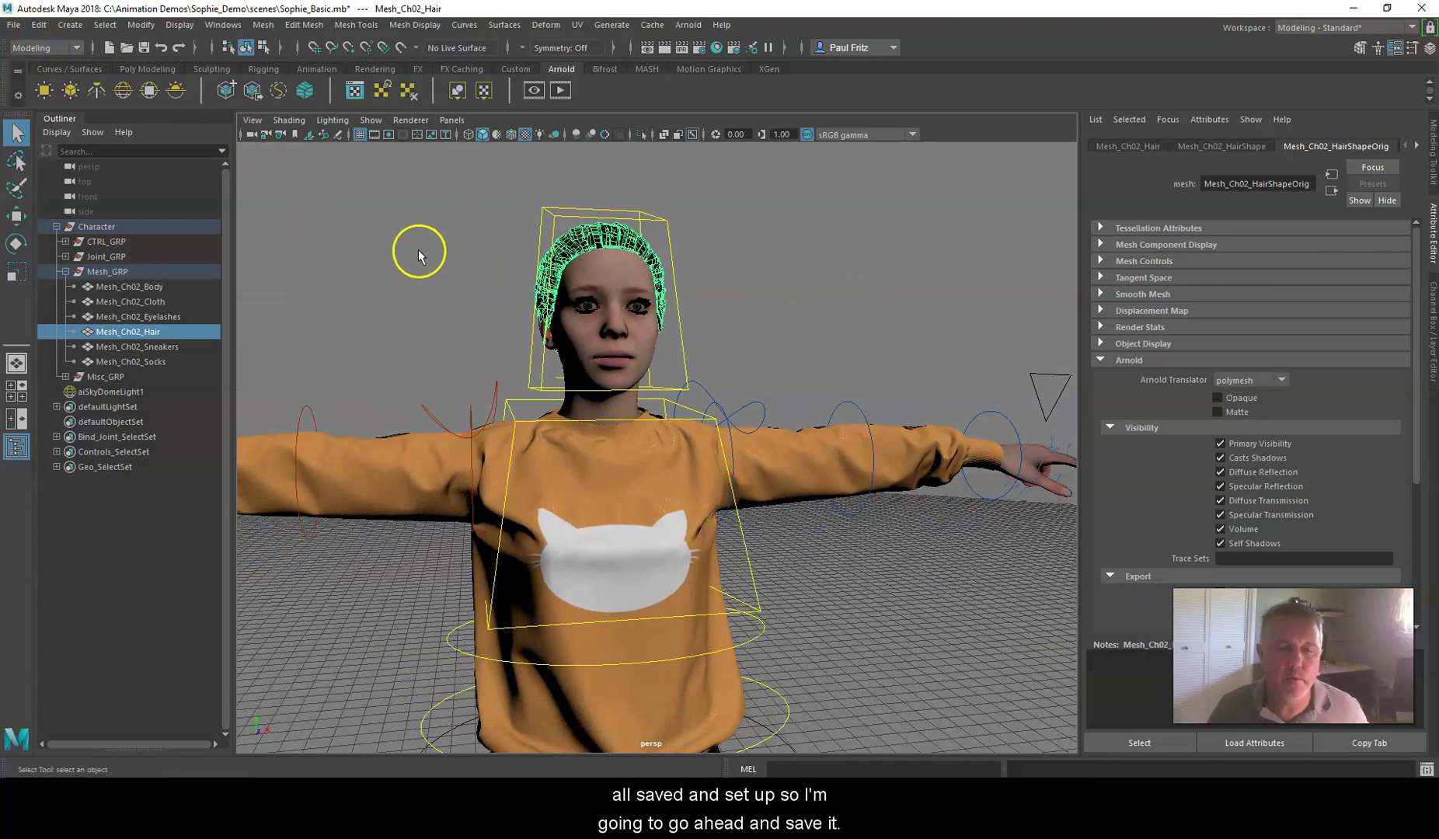
{"action": "left_click", "coordinate": [15, 28]}
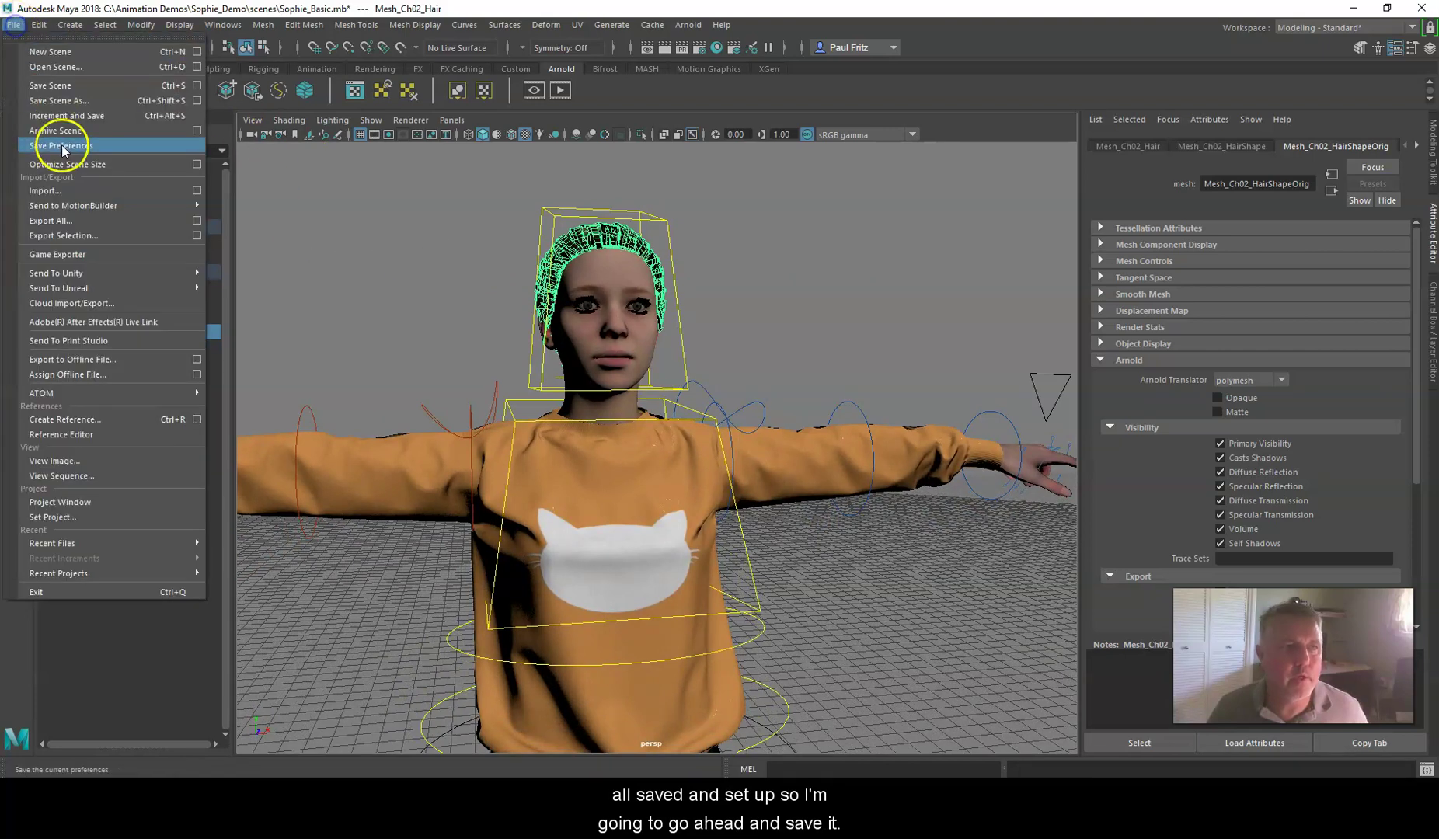
{"action": "left_click", "coordinate": [62, 80]}
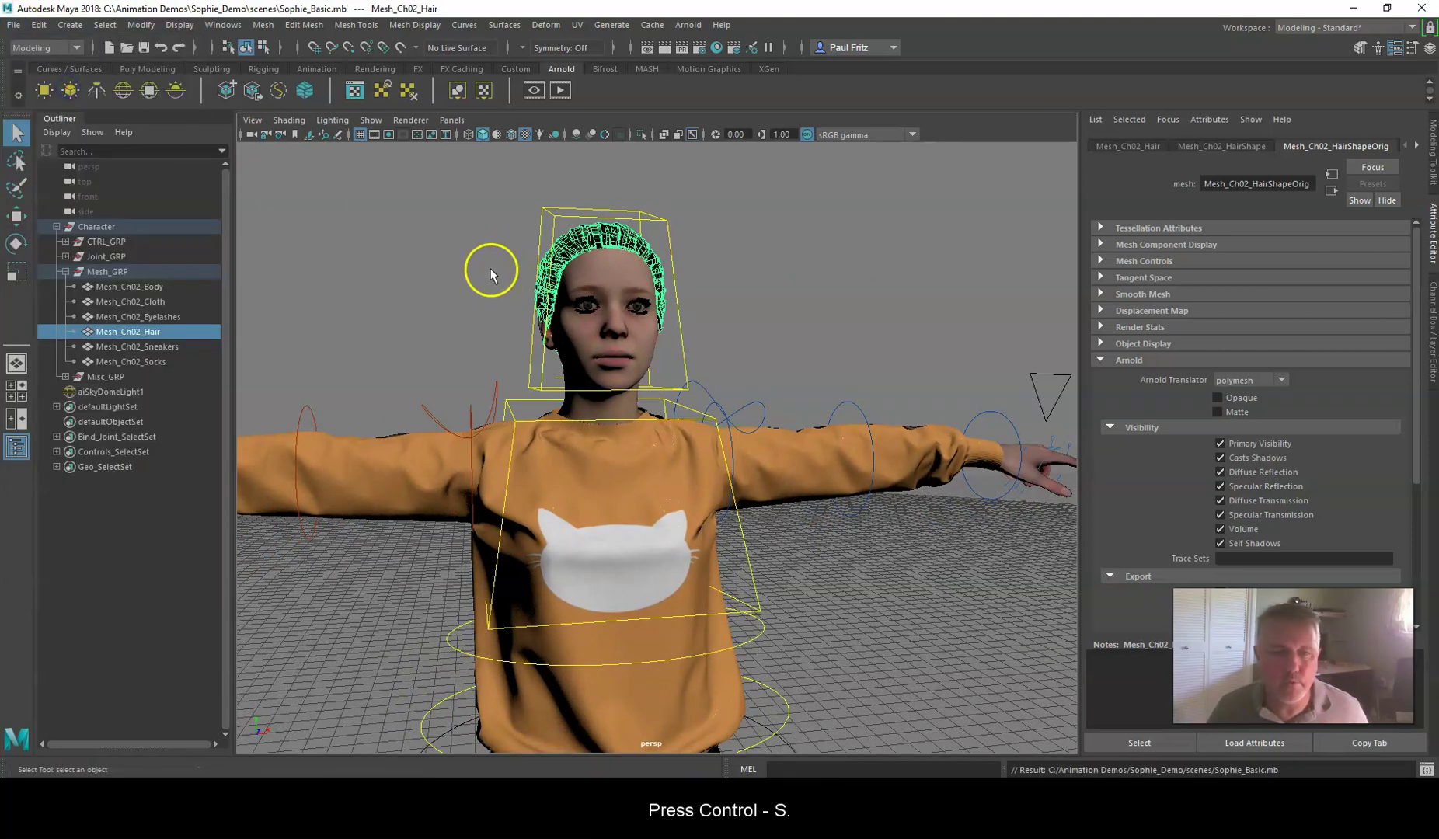
{"action": "middle_click_drag", "start_coordinate": [481, 274], "coordinate": [546, 239], "text": "alt"}
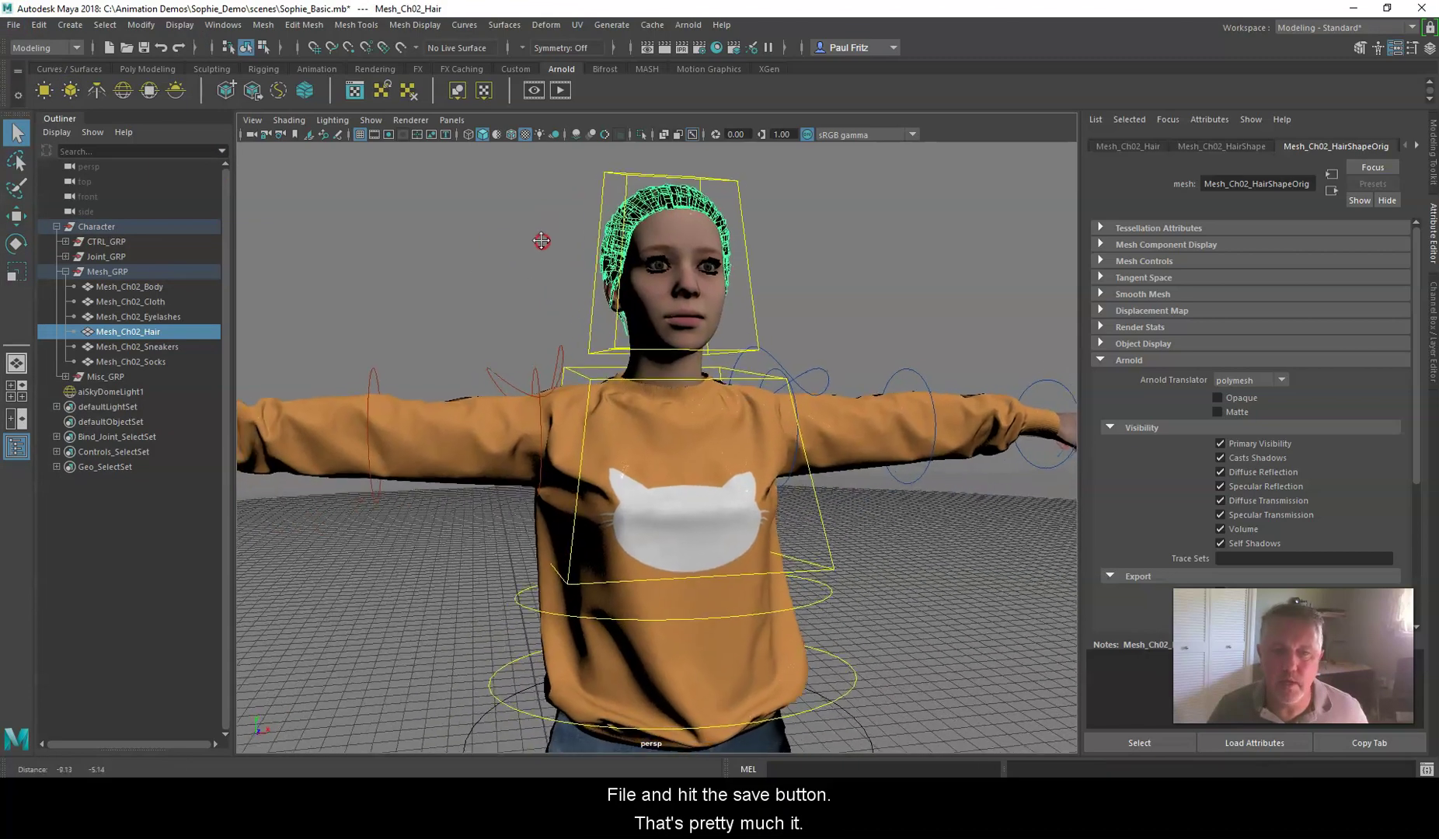
{"action": "mouse_move", "coordinate": [476, 252]}
{"action": "right_mouse_down", "text": "alt"}
{"action": "mouse_move", "coordinate": [462, 267]}
{"action": "mouse_move", "coordinate": [487, 289]}
{"action": "mouse_move", "coordinate": [490, 253]}
{"action": "right_mouse_up", "text": "alt"}
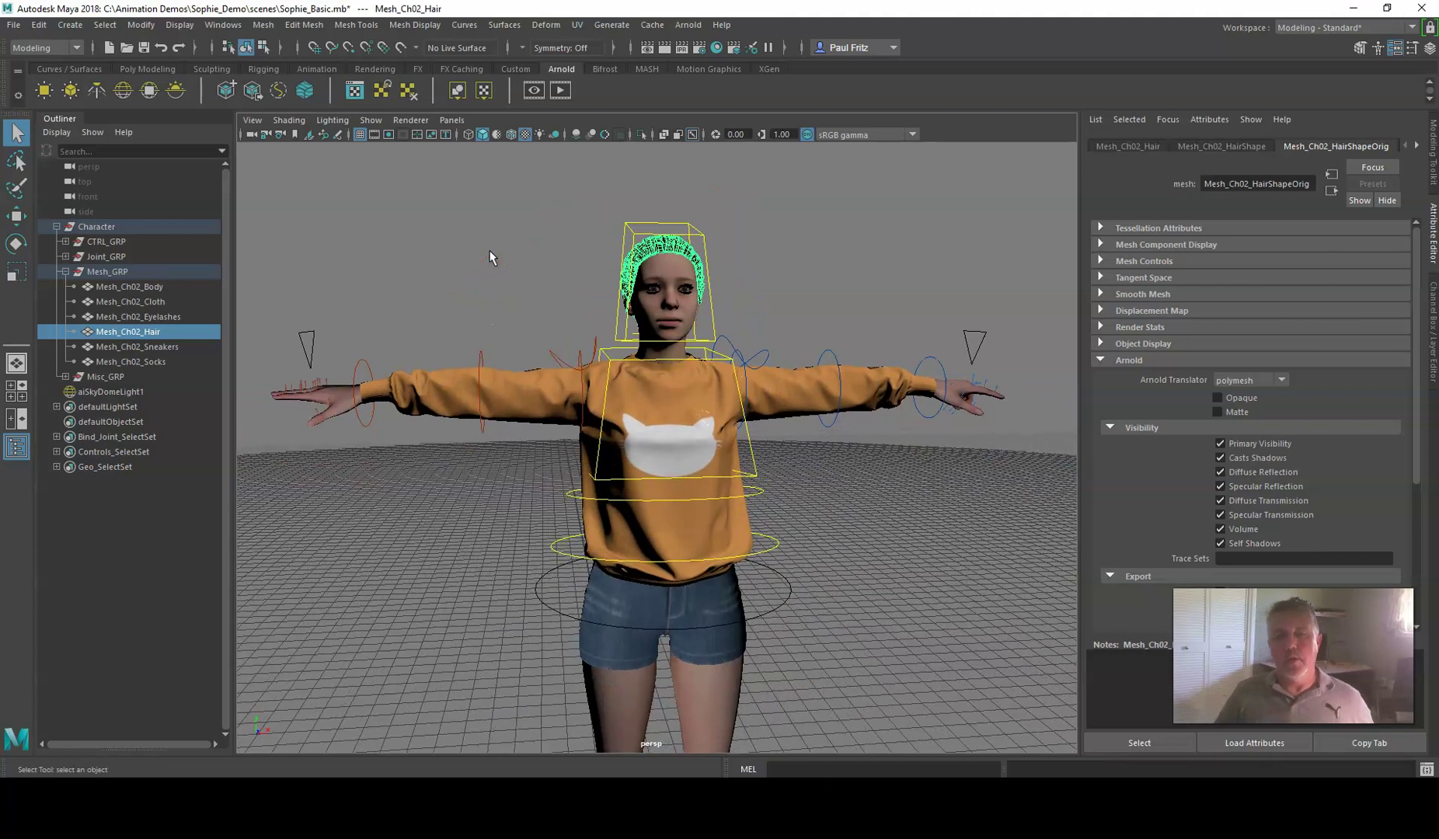